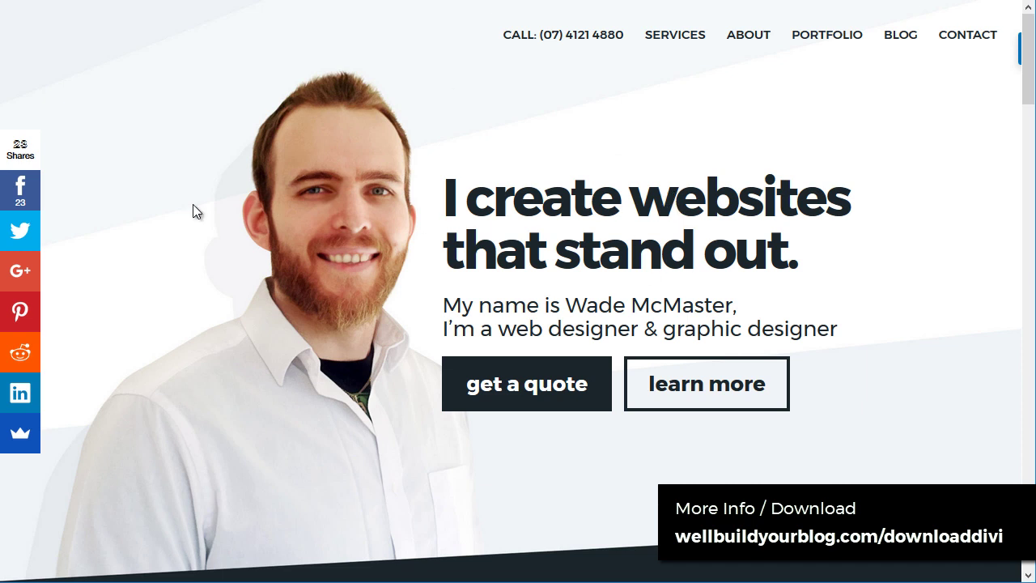
Step: Jump down to the website design section of the designer's home page
scroll(972, 127, down, 5)
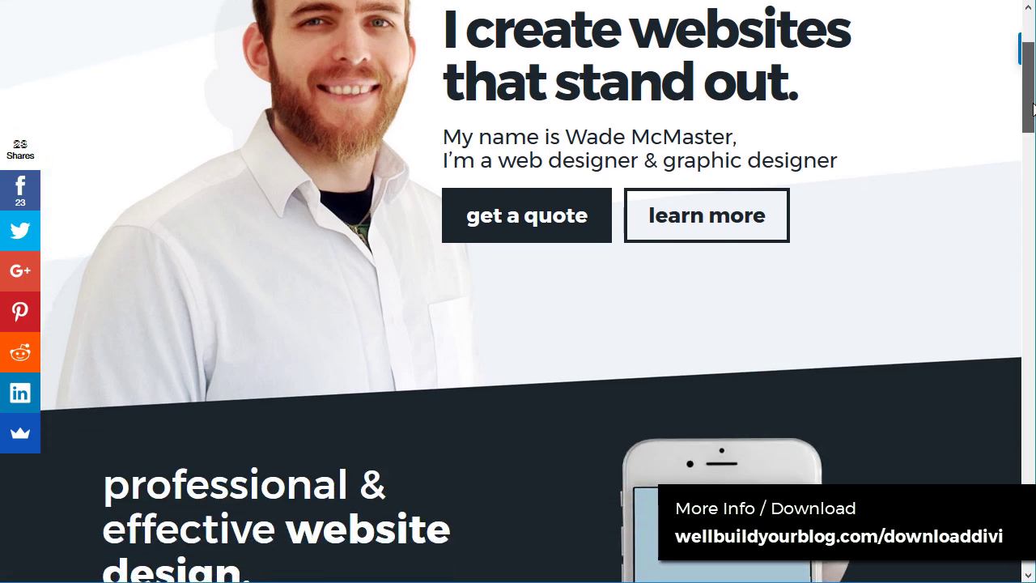
scroll(996, 159, up, 5)
click(715, 398)
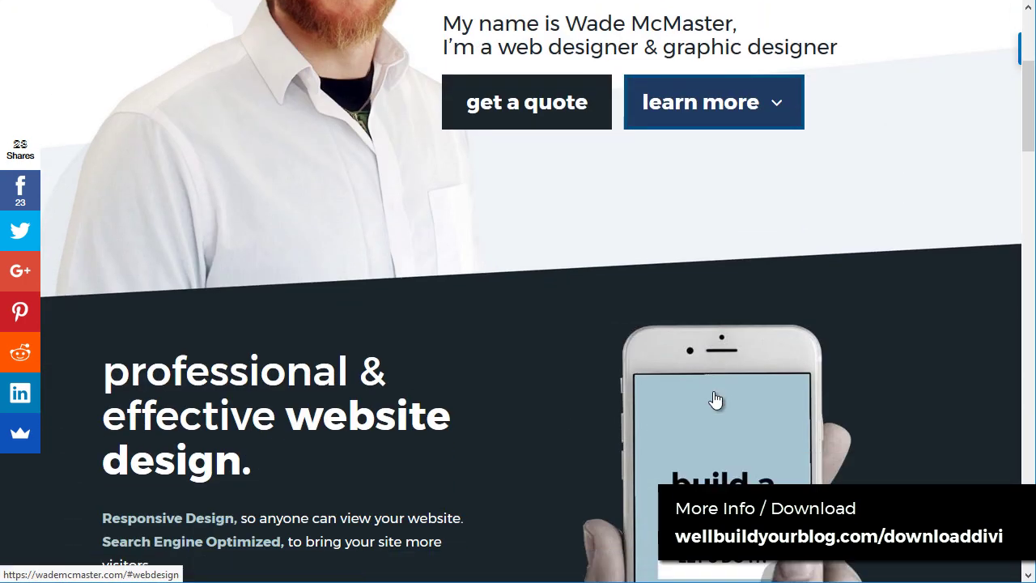
drag(1028, 174, 1027, 77)
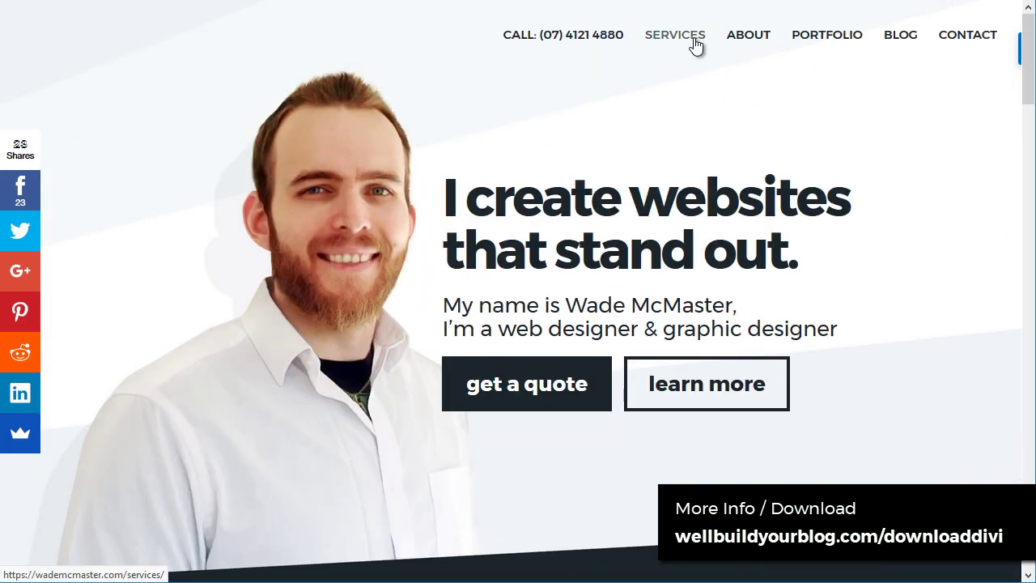
Step: Open the designer's Services page, then his Blog page
click(758, 39)
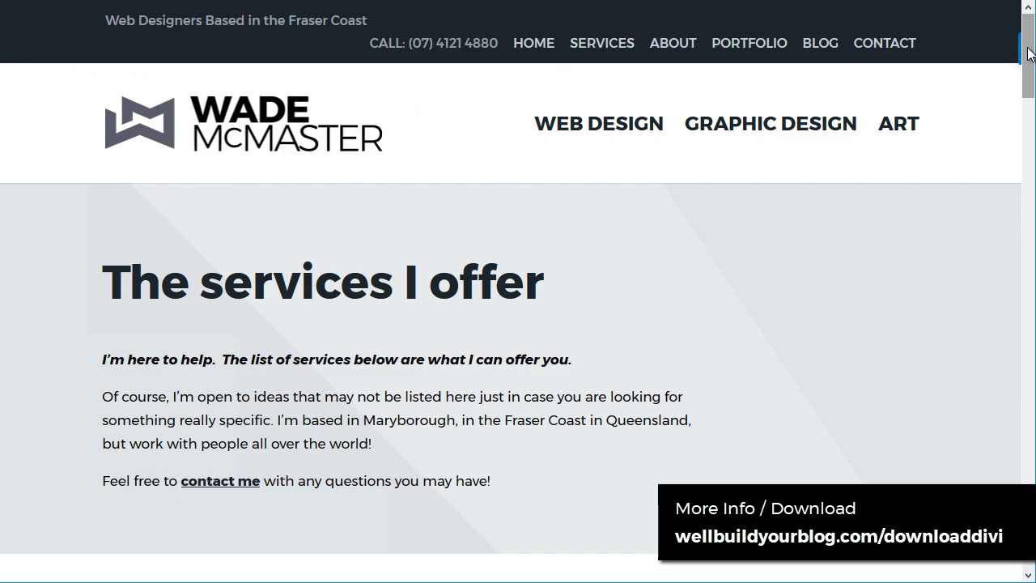
mouse_move(1031, 53)
mouse_down()
mouse_move(1030, 186)
mouse_move(1032, 39)
mouse_up()
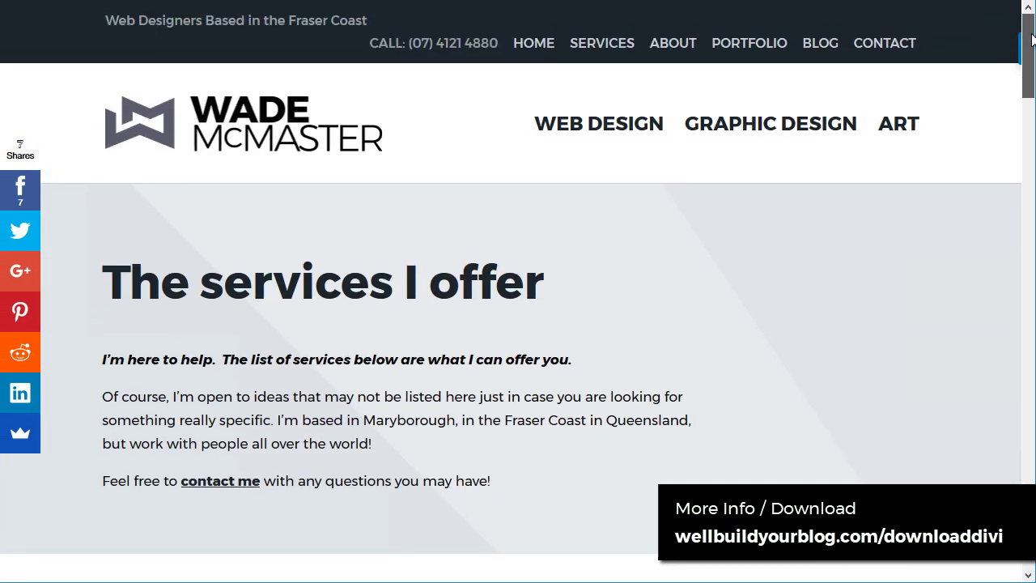
click(823, 51)
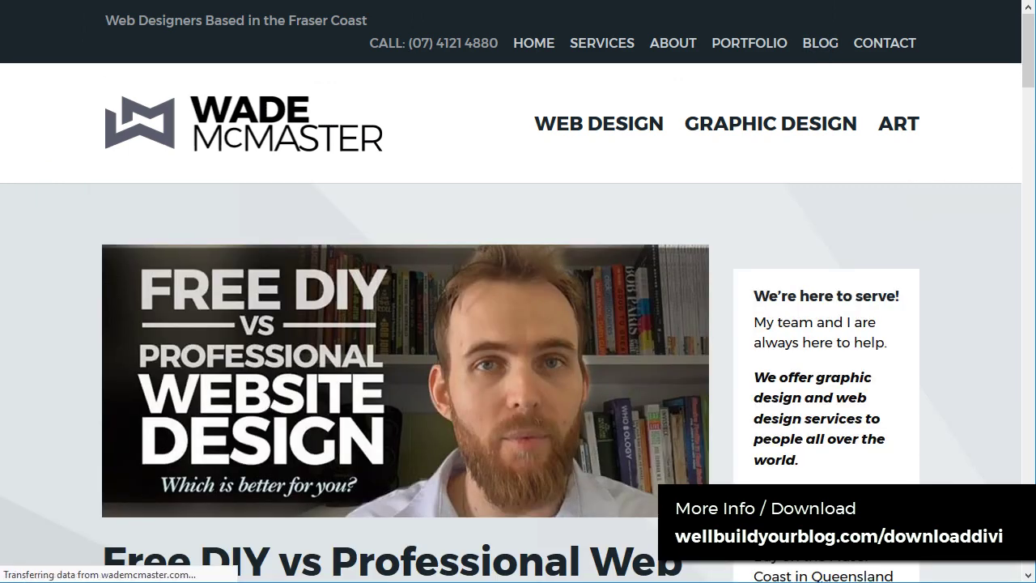
drag(1033, 53, 1030, 32)
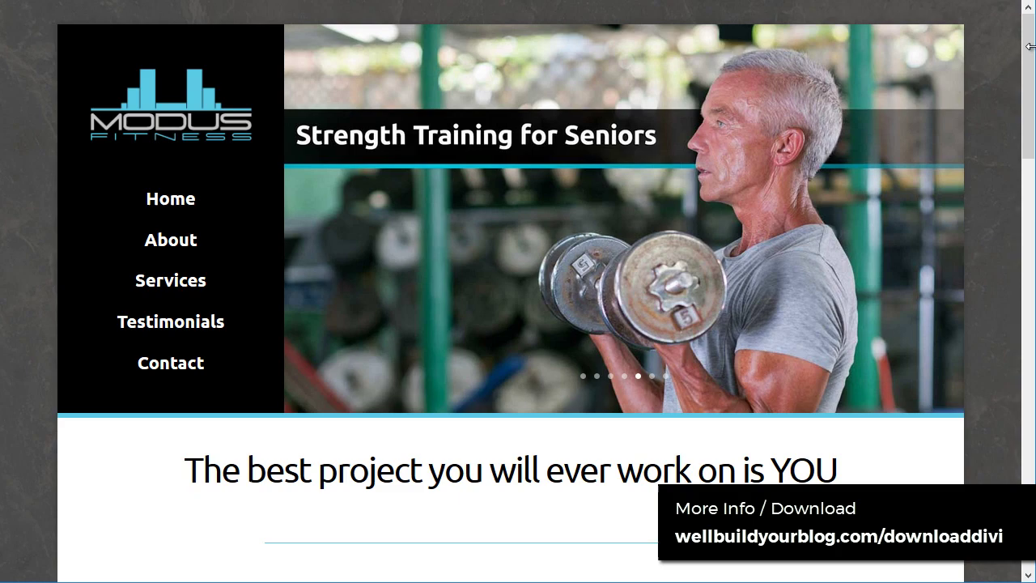
Step: Open the Modus Fitness About page and scroll through it
drag(1030, 46, 1028, 68)
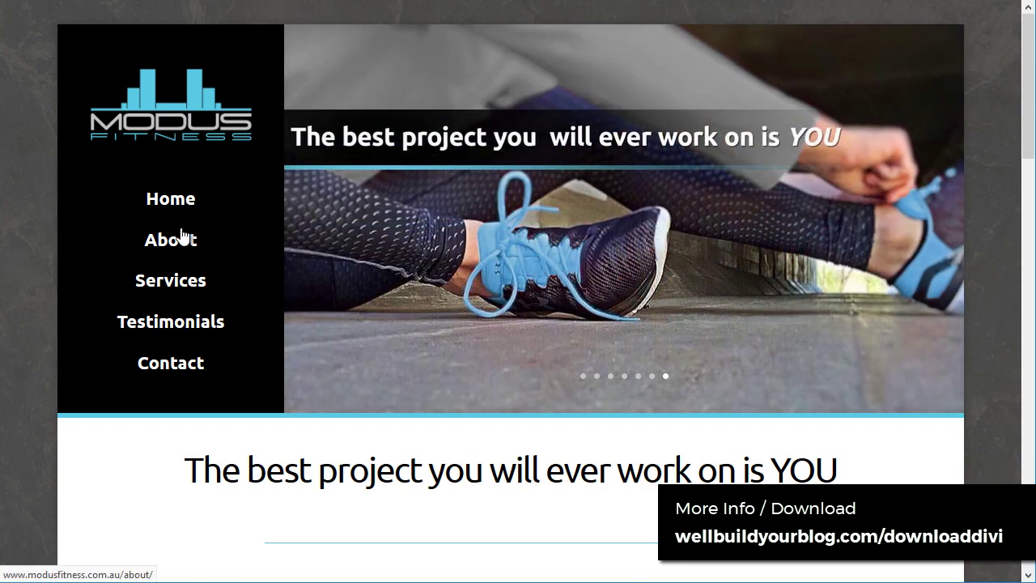
click(181, 235)
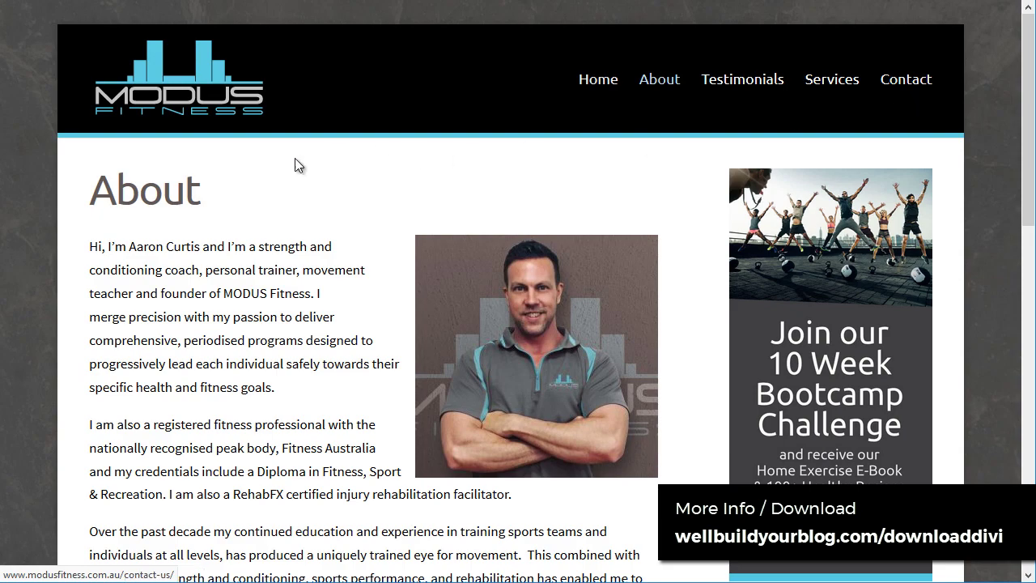
scroll(511, 334, down, 6)
scroll(511, 334, up, 7)
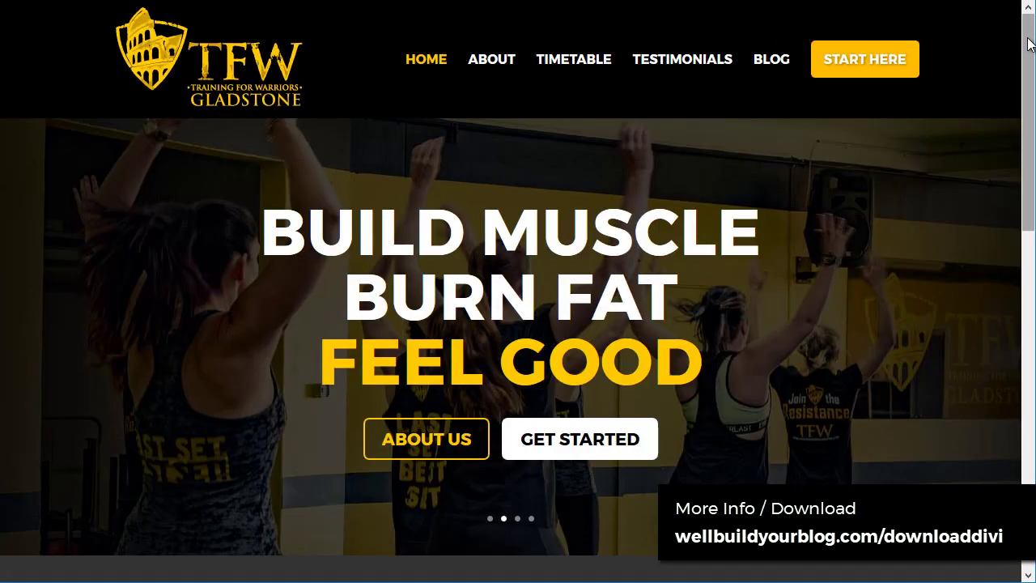
Step: On the TFW Gladstone site, switch between the second and first hero slides
mouse_move(1024, 41)
mouse_down()
mouse_move(1024, 148)
mouse_move(1024, 29)
mouse_up()
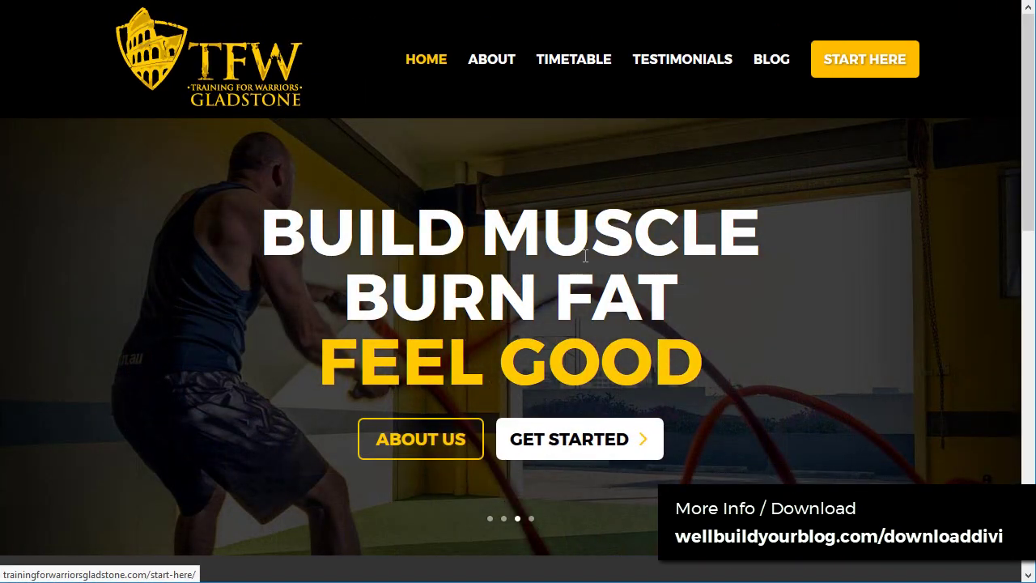
click(504, 519)
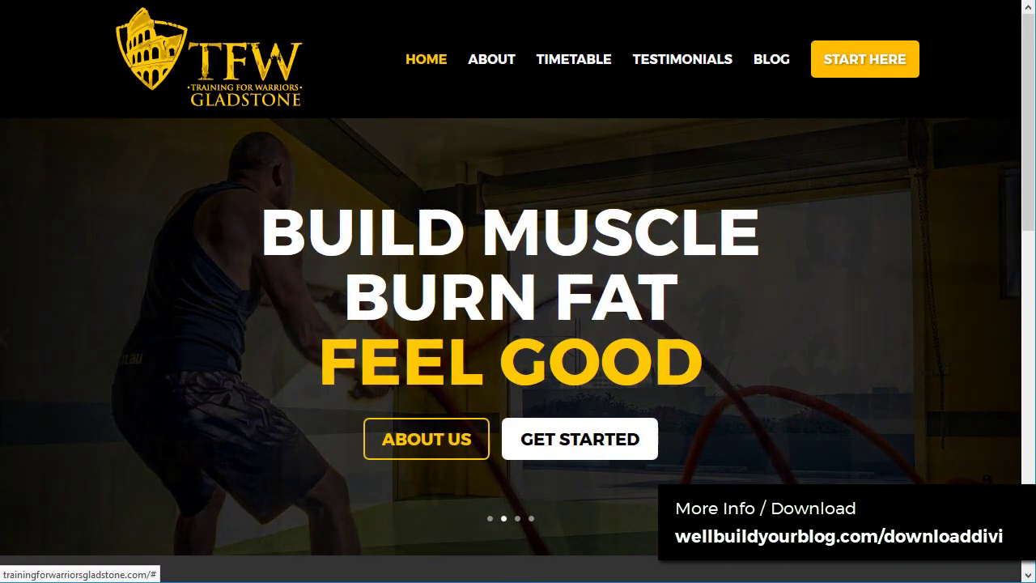
click(491, 520)
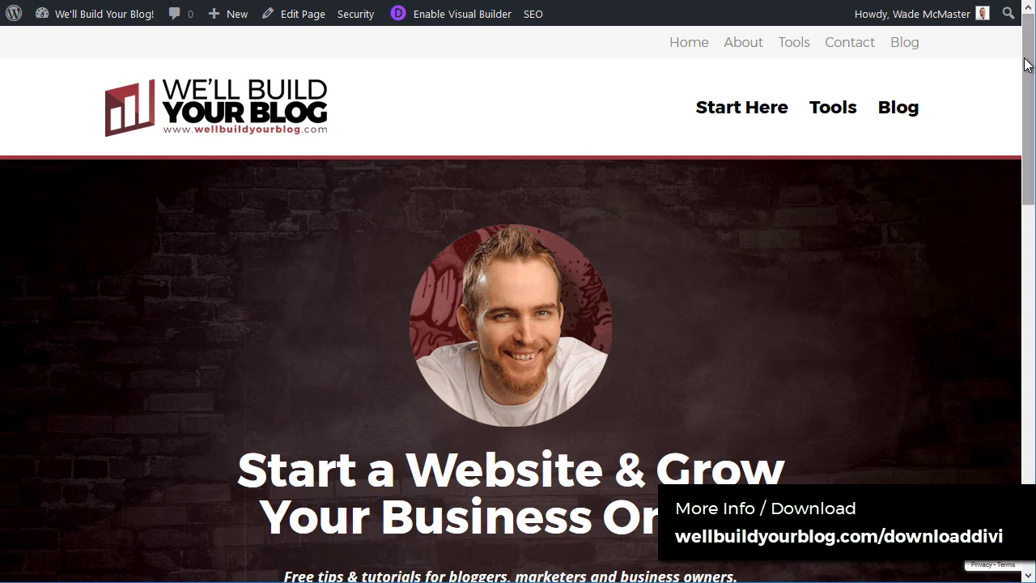
Step: Scroll the We'll Build Your Blog home page down to its Welcome section
drag(1025, 63, 1027, 113)
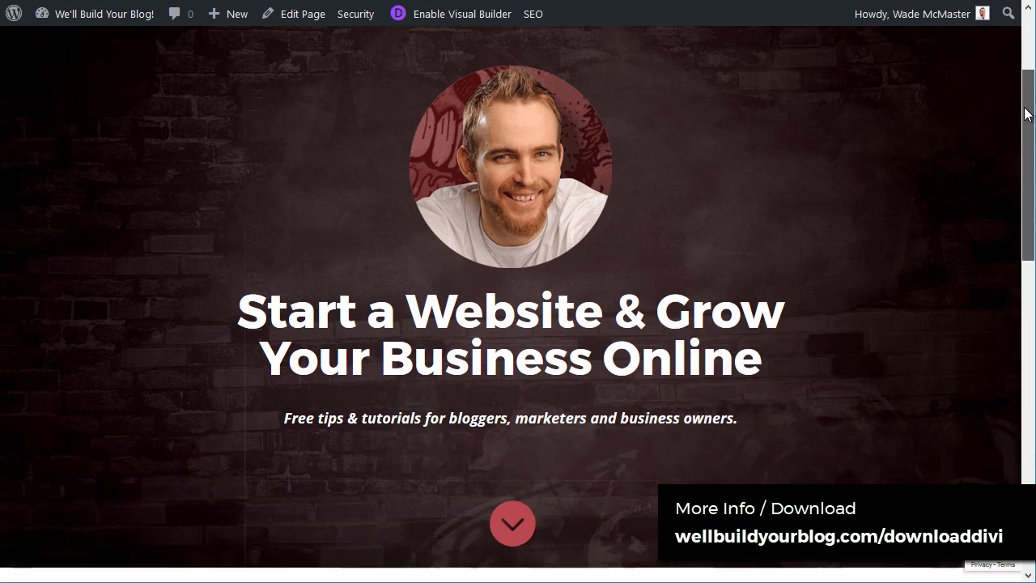
drag(1025, 113, 1024, 62)
scroll(476, 463, down, 3)
click(510, 411)
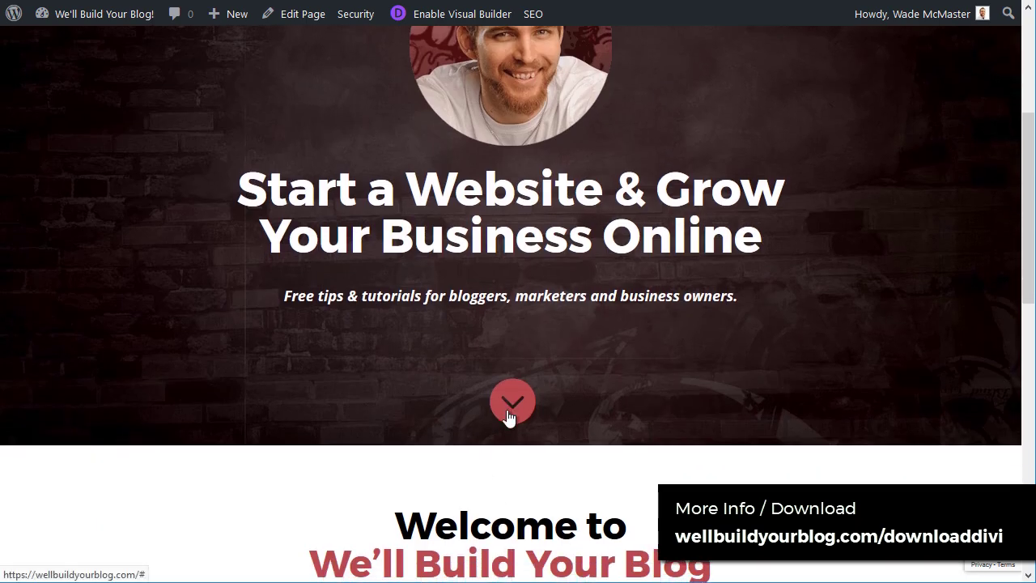
scroll(509, 416, down, 4)
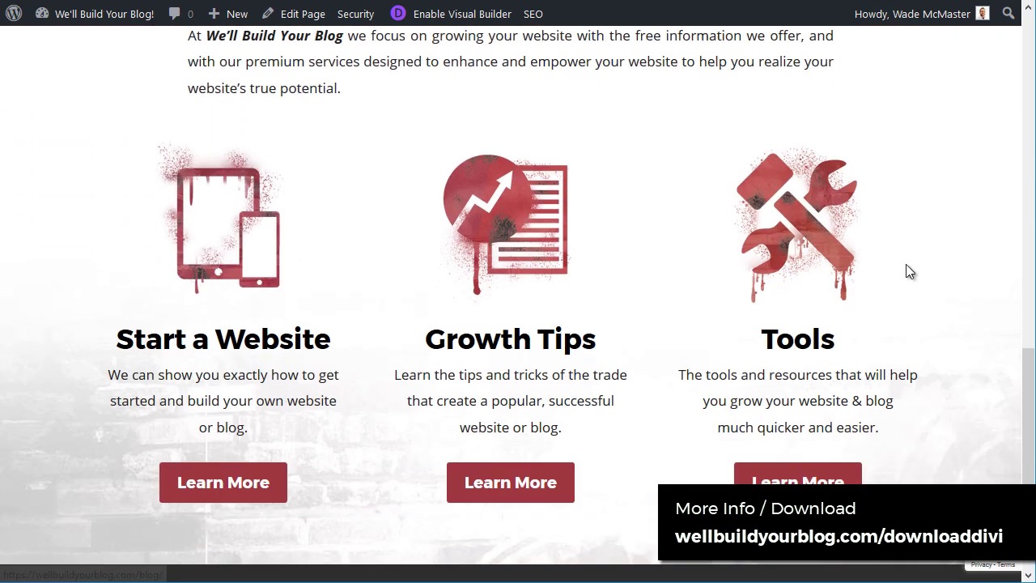
scroll(203, 364, down, 1)
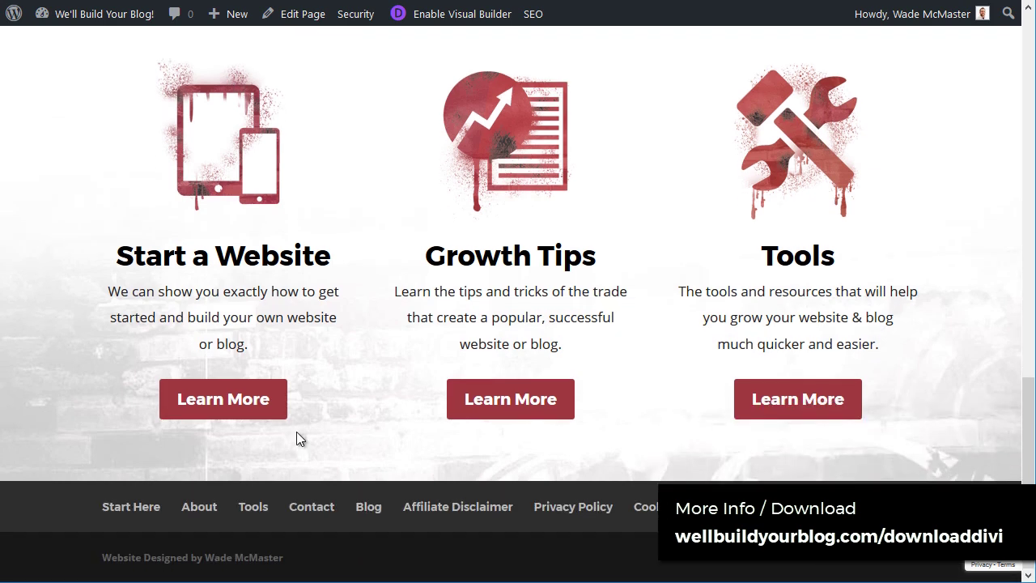
Step: Open the Blog page through the middle Learn More button, then move to Flade Industries
click(524, 404)
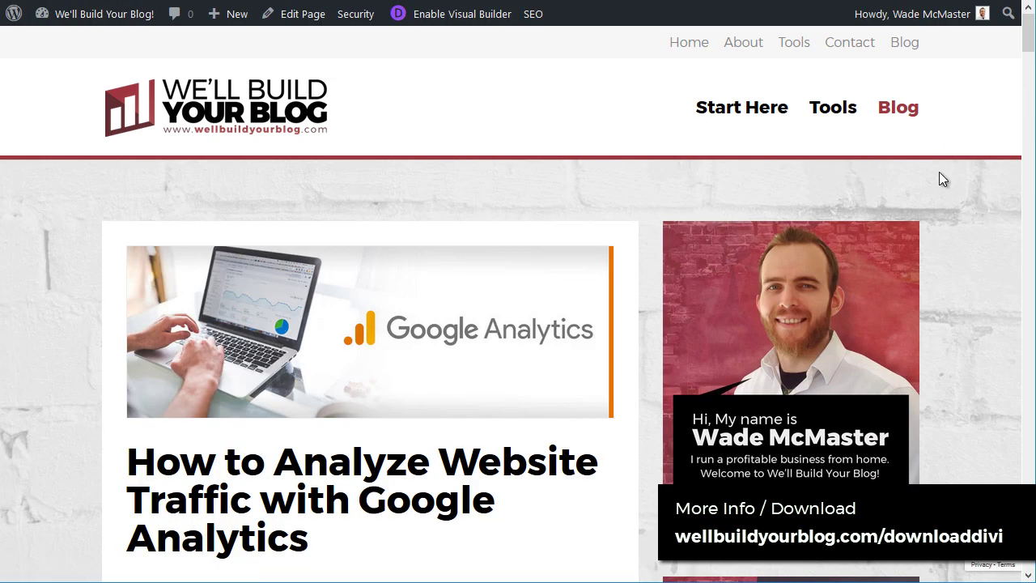
mouse_move(1029, 39)
mouse_down()
mouse_move(1030, 174)
mouse_move(1030, 39)
mouse_up()
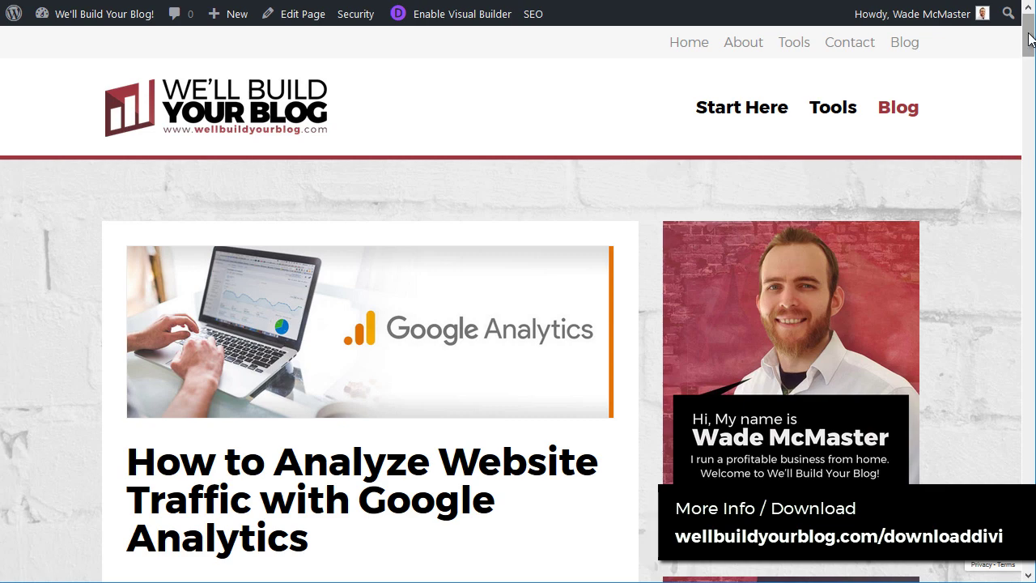
mouse_move(1031, 43)
mouse_down()
mouse_move(1031, 77)
mouse_move(1031, 40)
mouse_up()
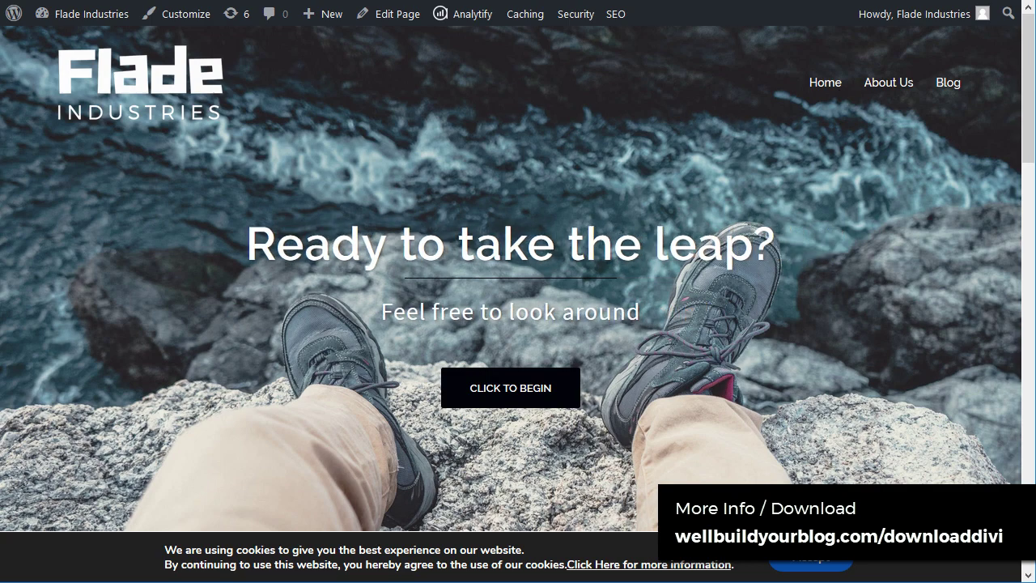
Step: Dismiss the cookie notice and scroll through the Divi Sites From Around The Web showcase
click(821, 560)
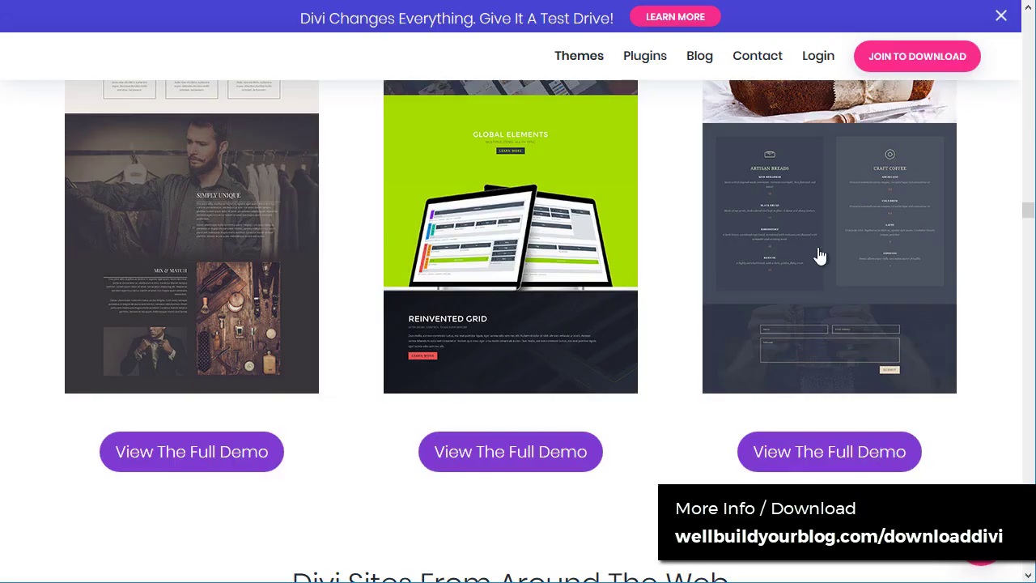
scroll(920, 259, up, 7)
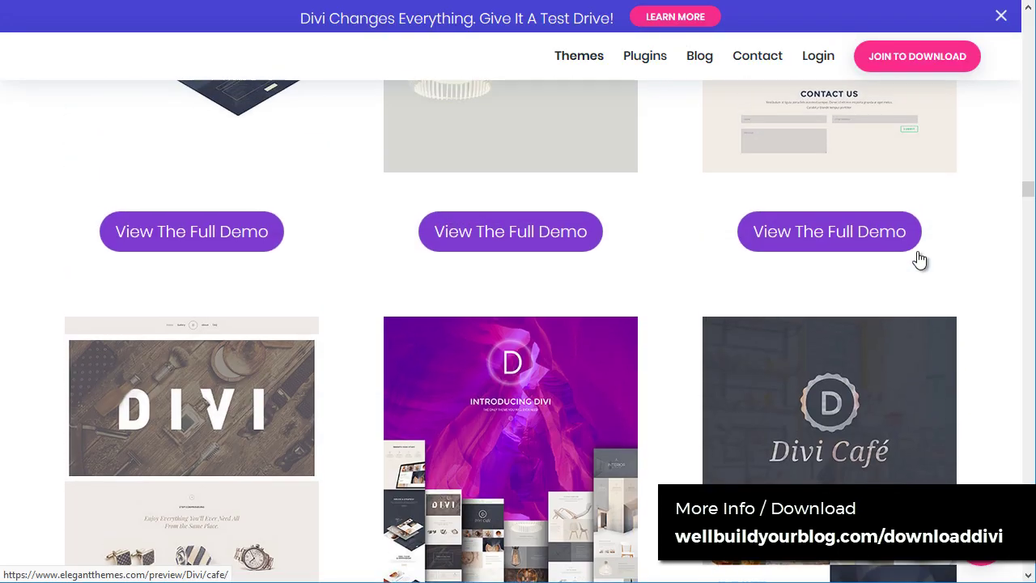
scroll(920, 259, down, 6)
scroll(919, 259, down, 5)
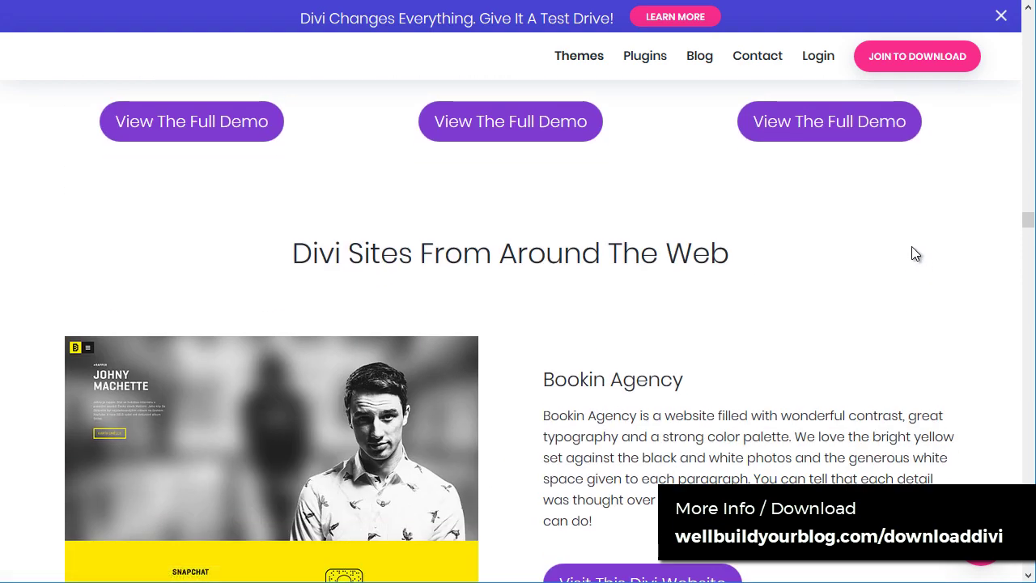
scroll(554, 282, down, 1)
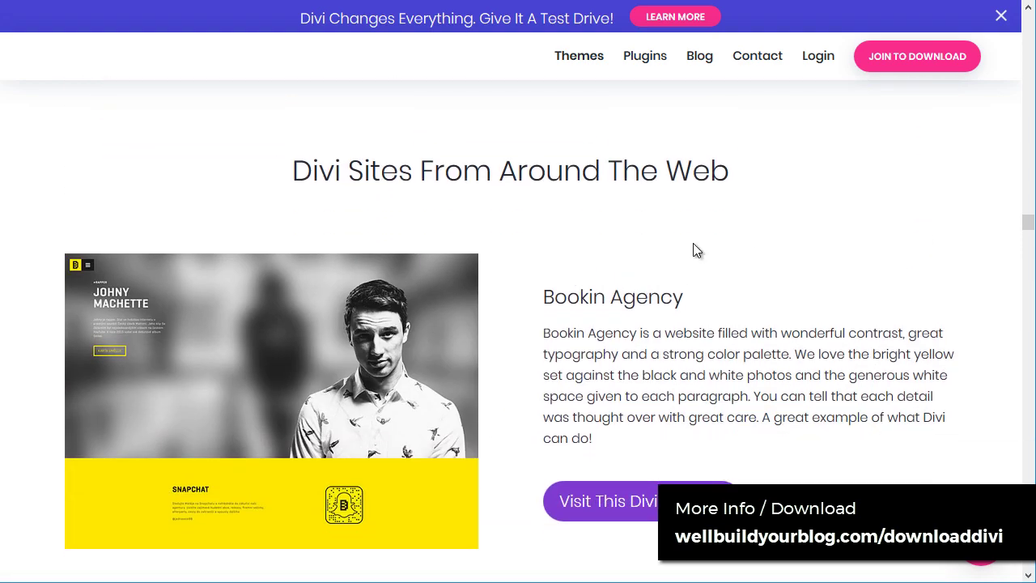
scroll(343, 258, down, 1)
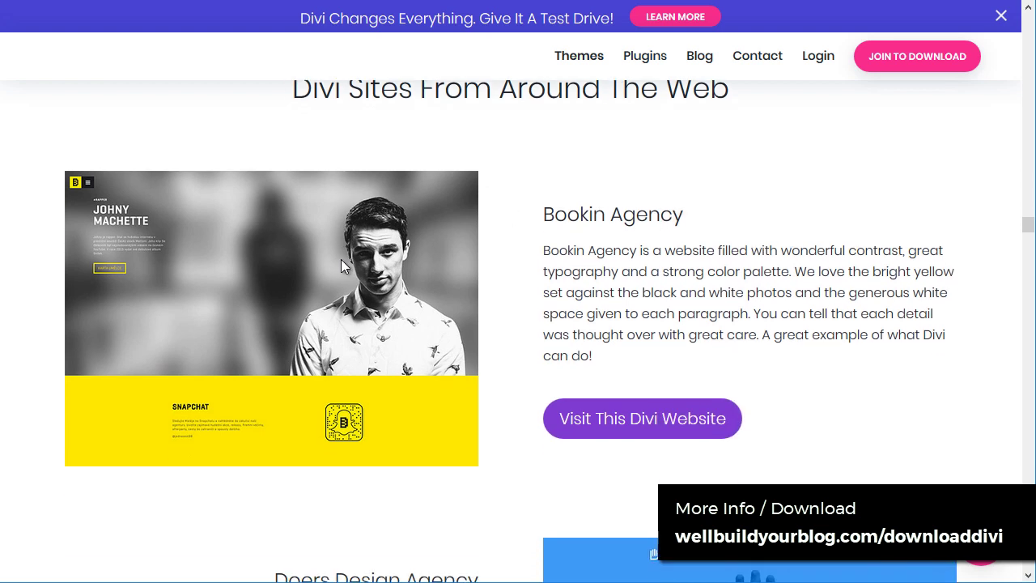
Step: Visit the Bookin Agency and Hupla App example sites from the showcase
click(654, 428)
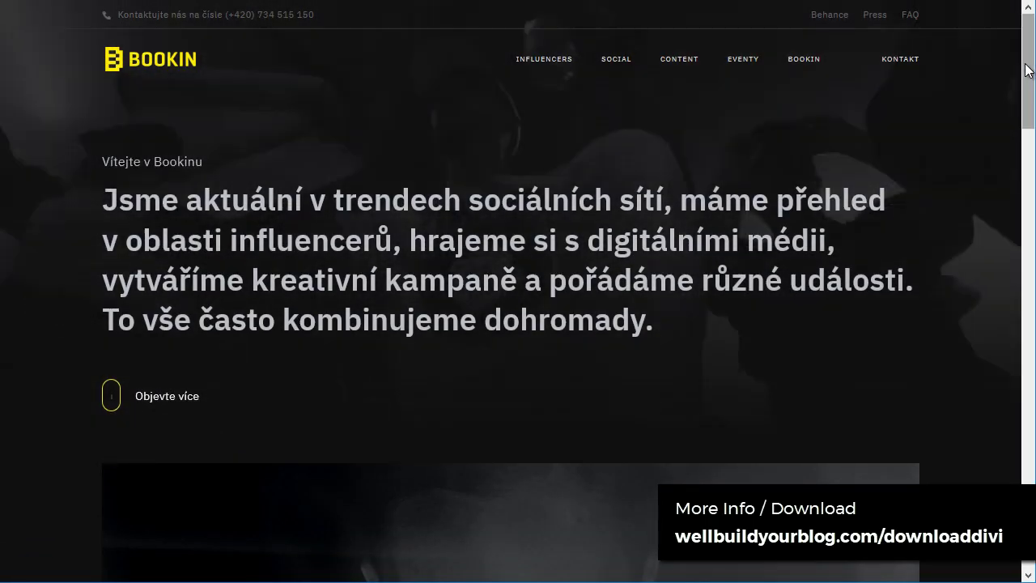
drag(1028, 67, 1028, 148)
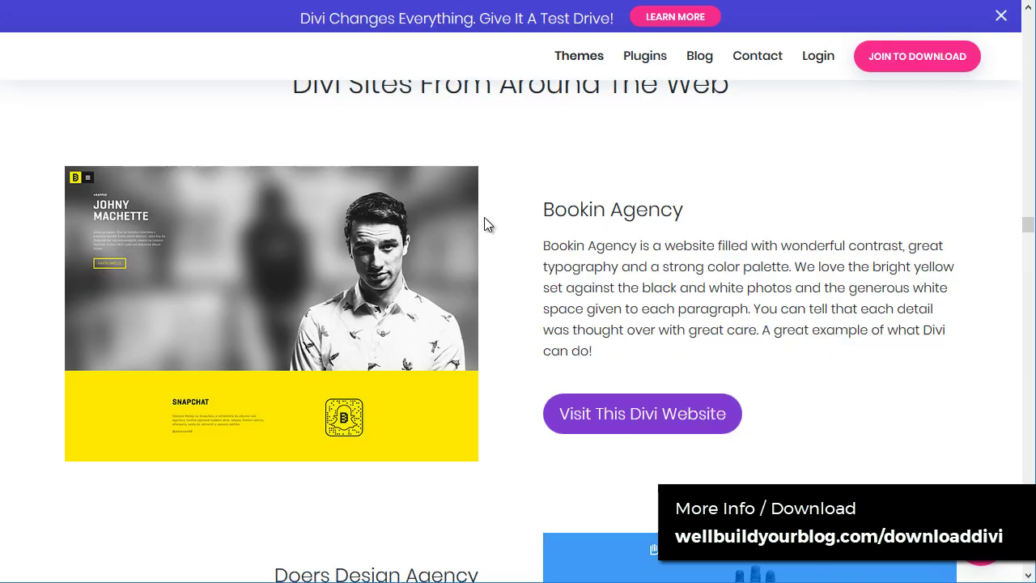
scroll(485, 220, down, 10)
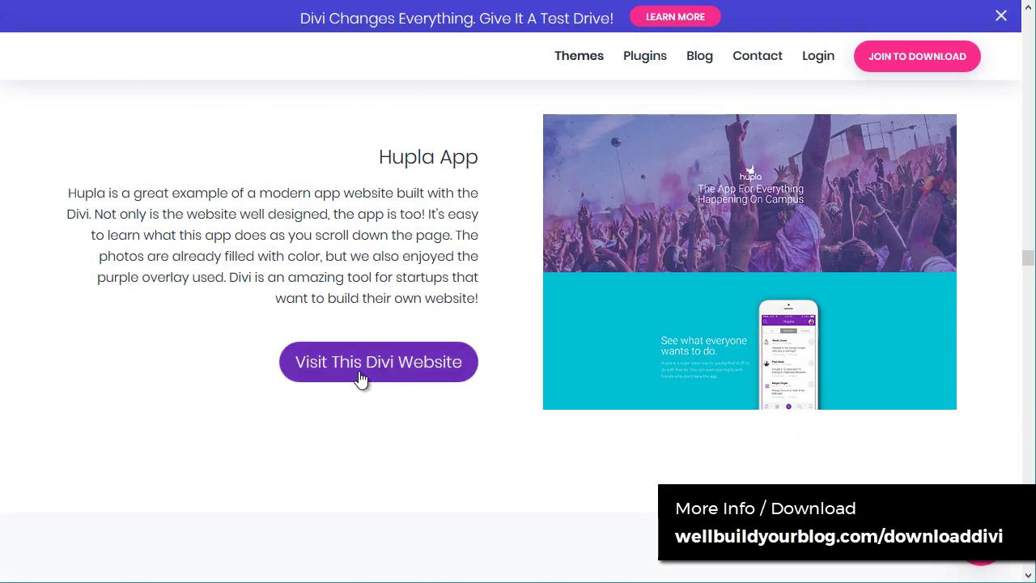
click(378, 362)
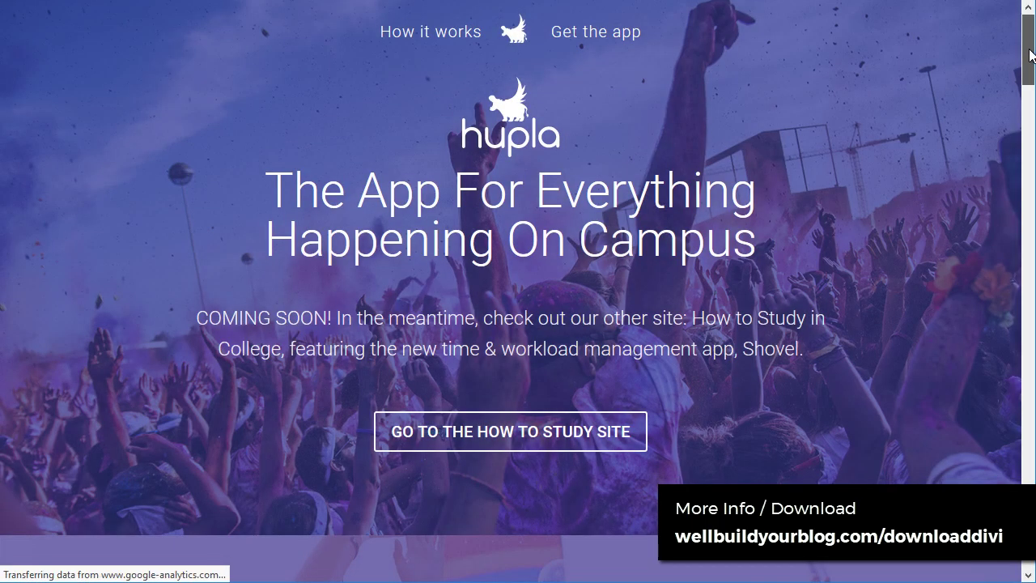
drag(1032, 54, 1034, 23)
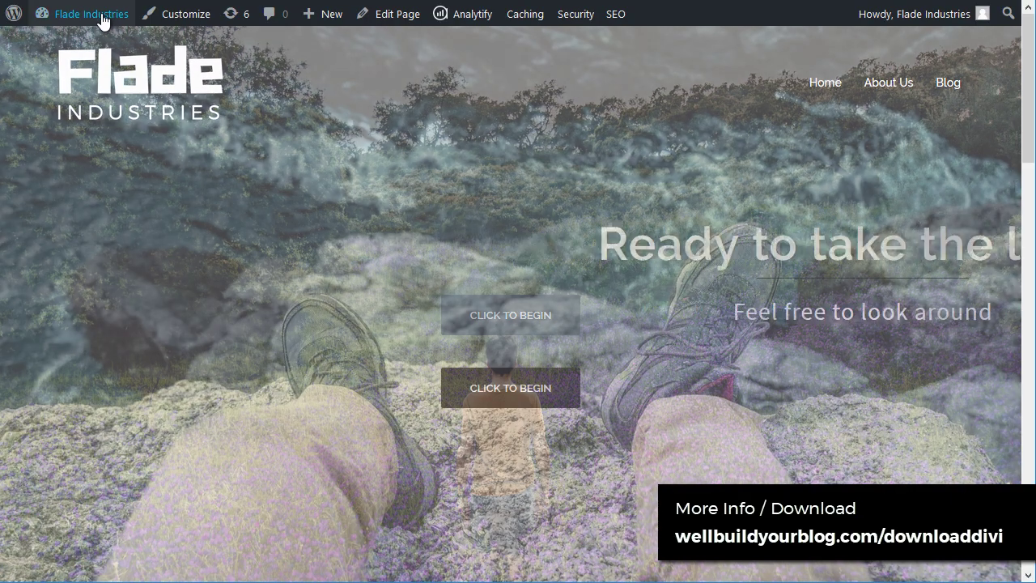
Step: Choose Divi.zip for upload under Appearance > Themes > Add New > Upload Theme
mouse_move(97, 24)
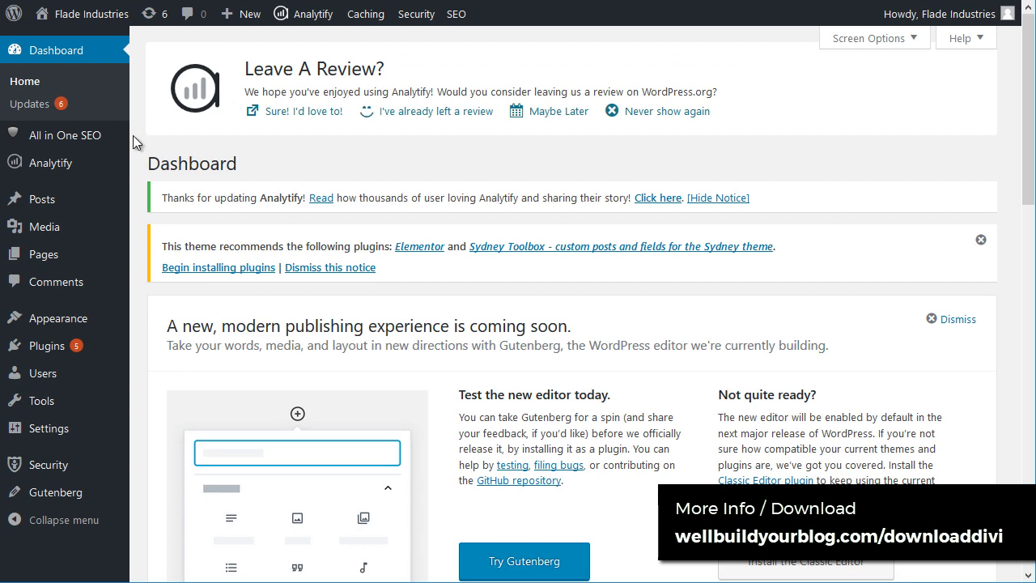
mouse_move(43, 323)
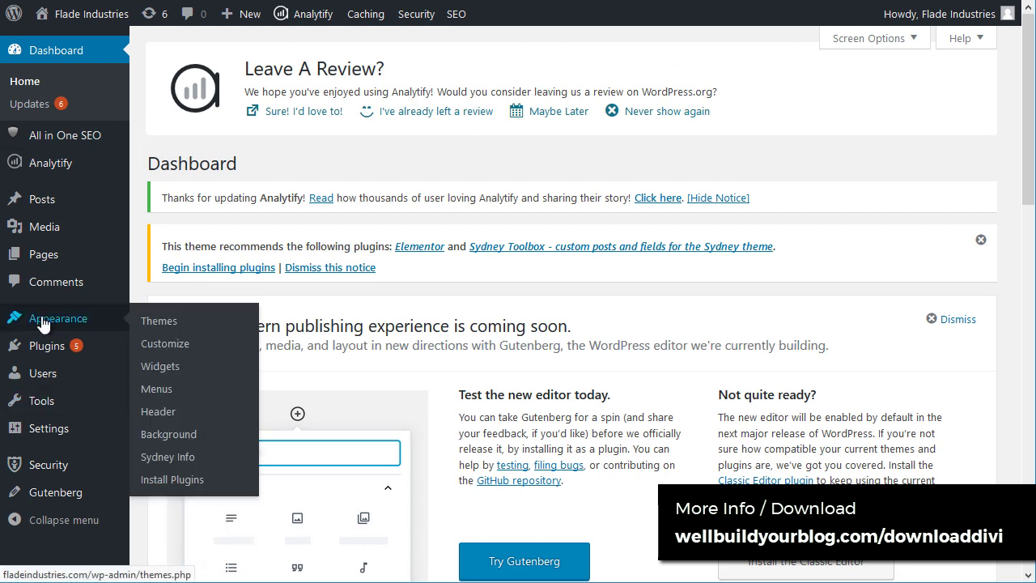
click(179, 324)
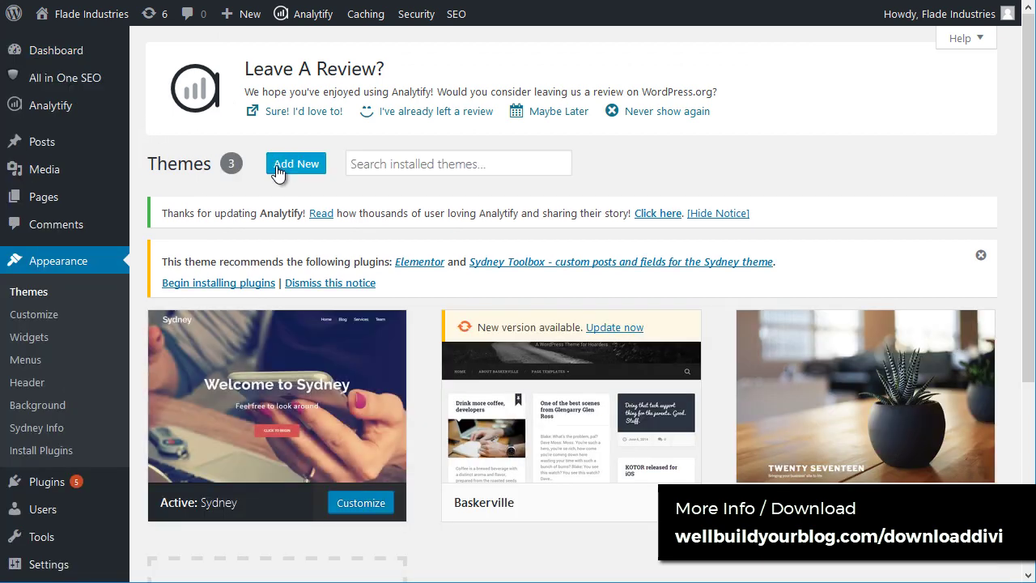
click(277, 166)
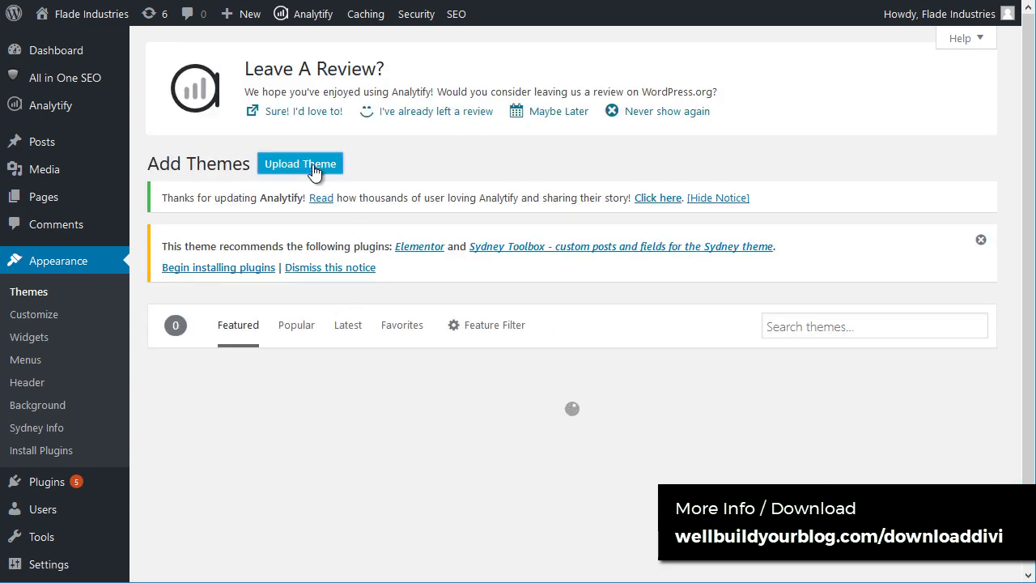
click(312, 167)
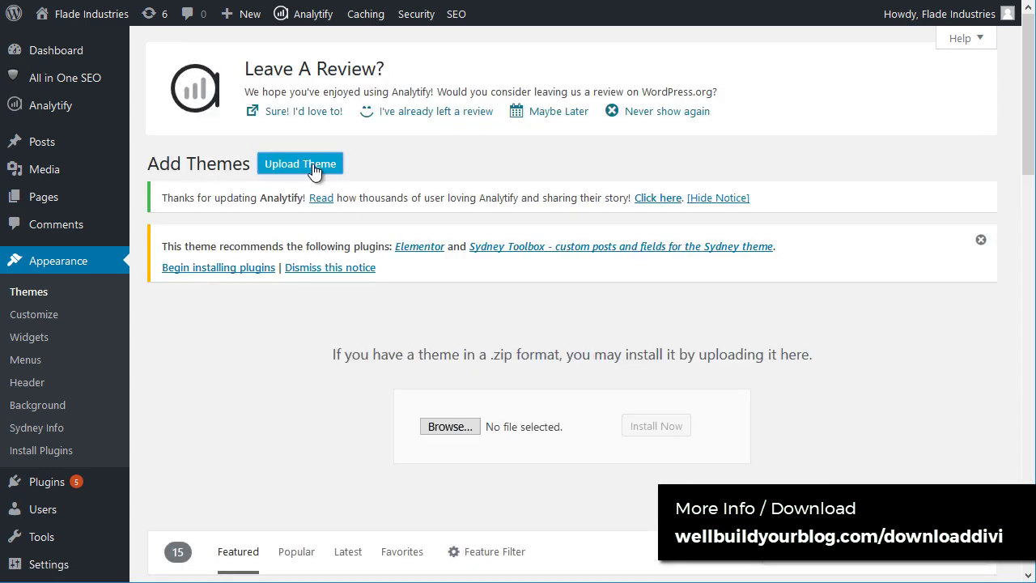
click(466, 425)
click(226, 71)
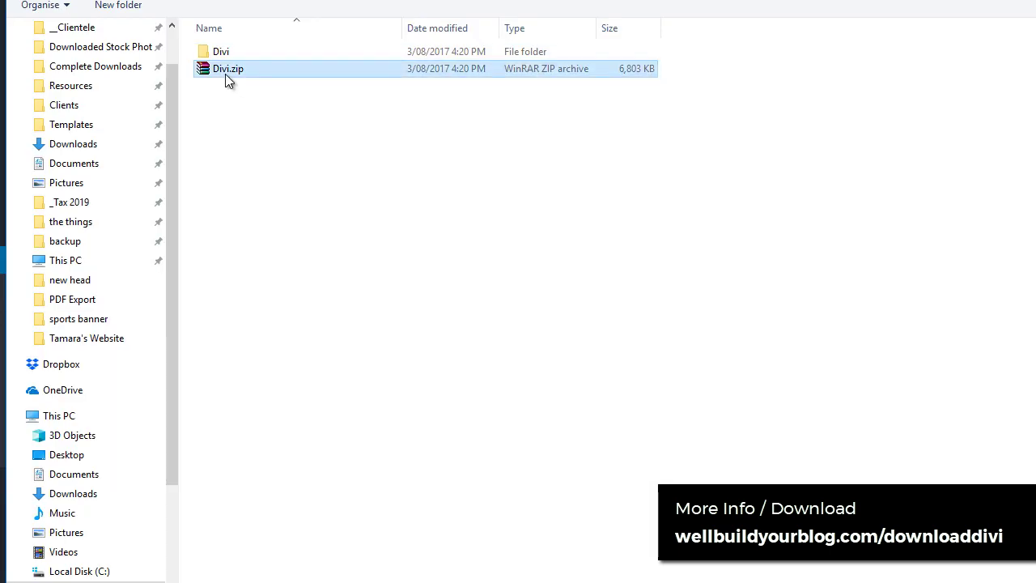
key(Return)
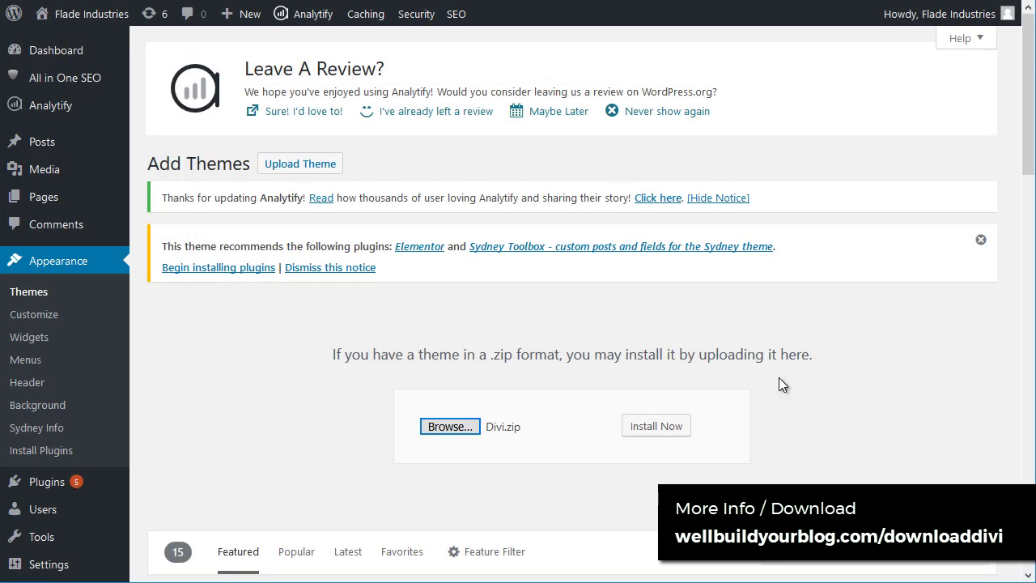
Step: Install the uploaded Divi theme and activate it
click(637, 435)
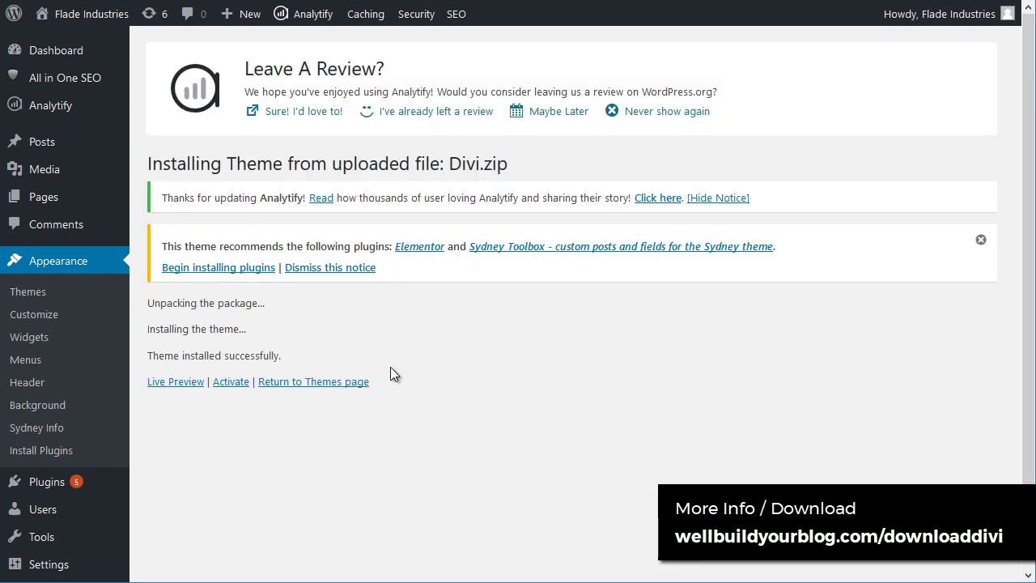
click(232, 381)
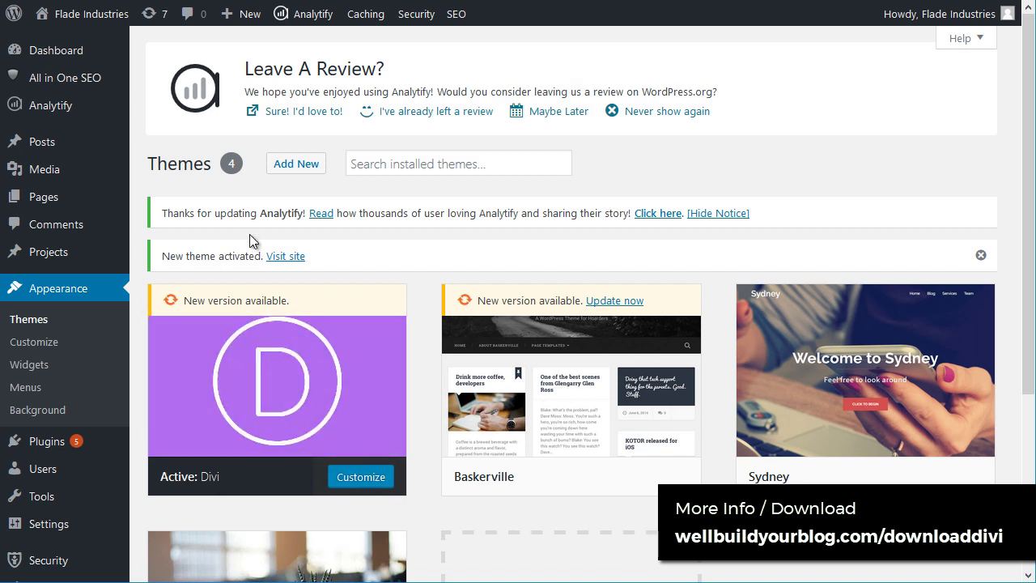
mouse_move(80, 16)
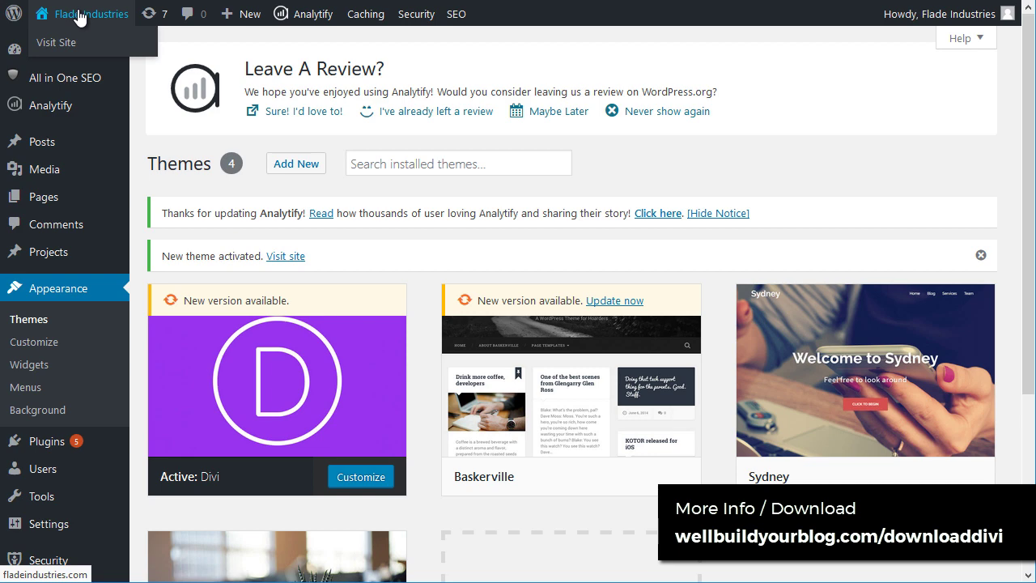
Step: View the Divi-styled front-end Home page, then return to the admin Dashboard
click(78, 16)
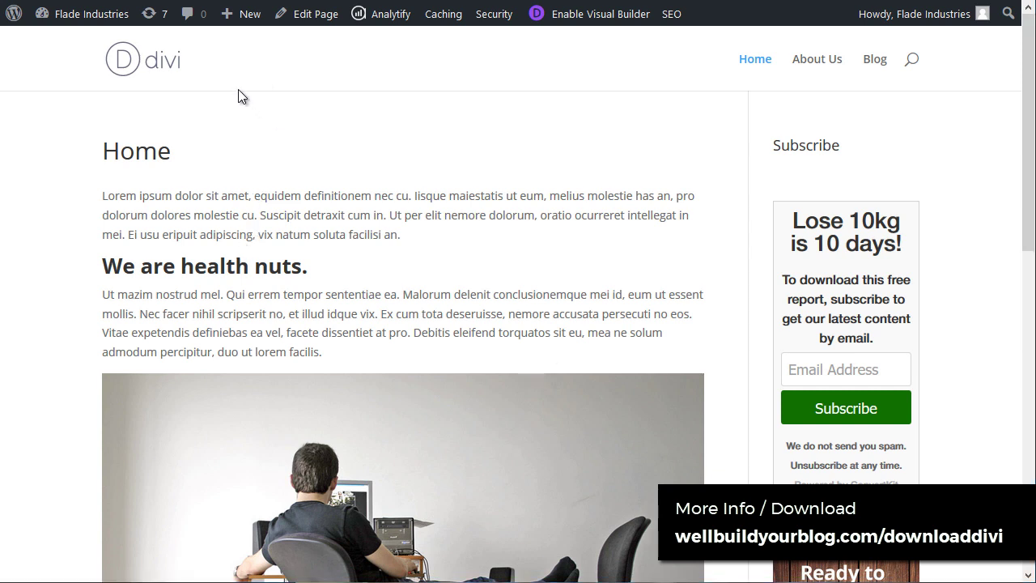
mouse_move(91, 14)
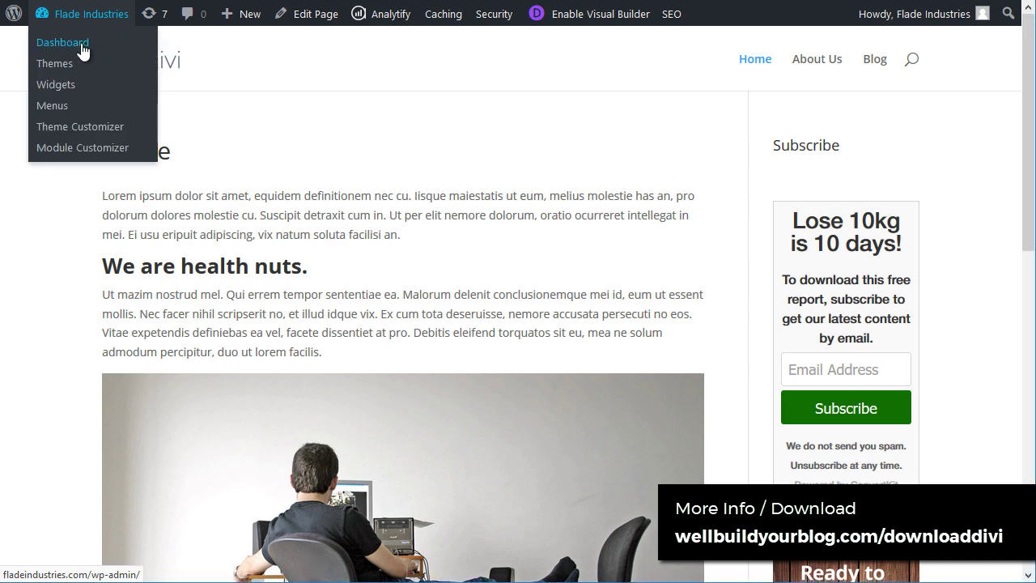
click(83, 51)
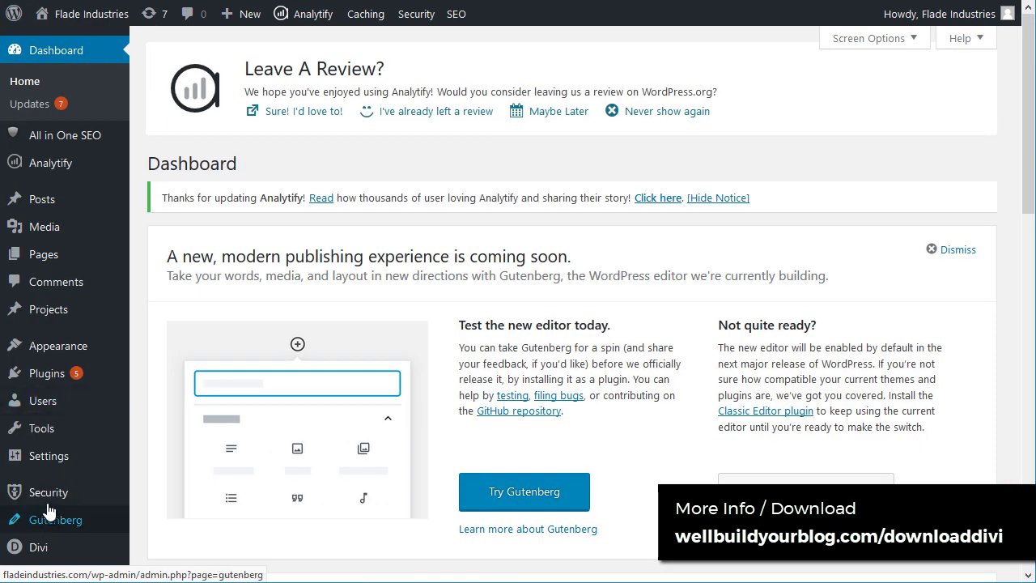
Step: Enter the Elegant Themes account username in Divi's Updates options
mouse_move(52, 557)
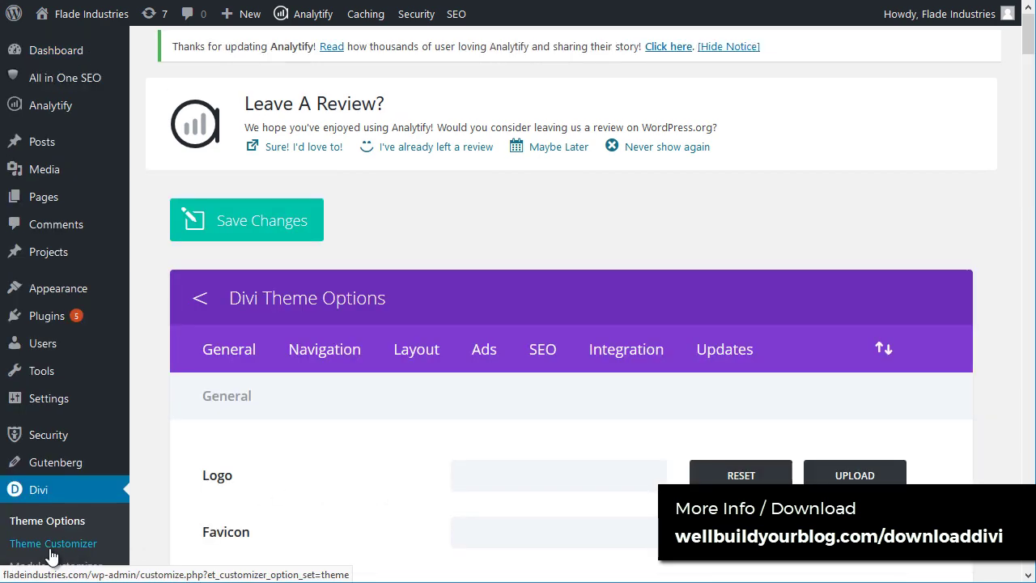
click(757, 351)
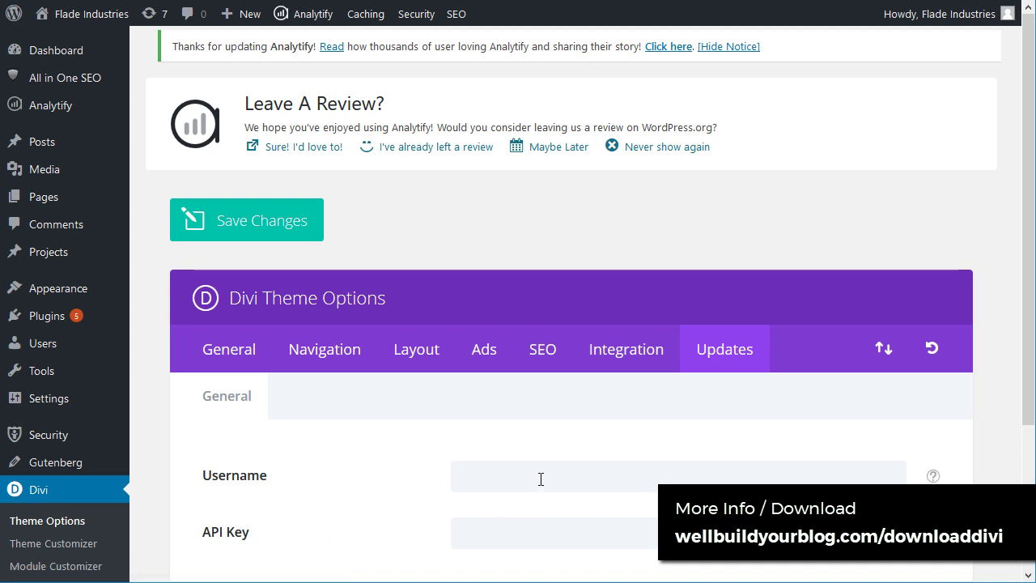
click(540, 477)
text(••)
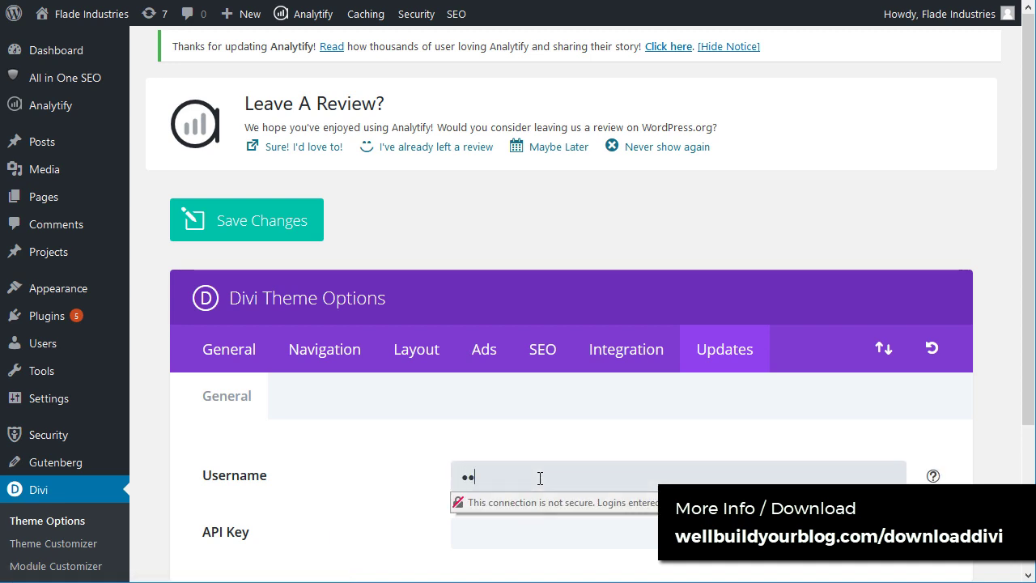
text(•••••)
key(ctrl+a)
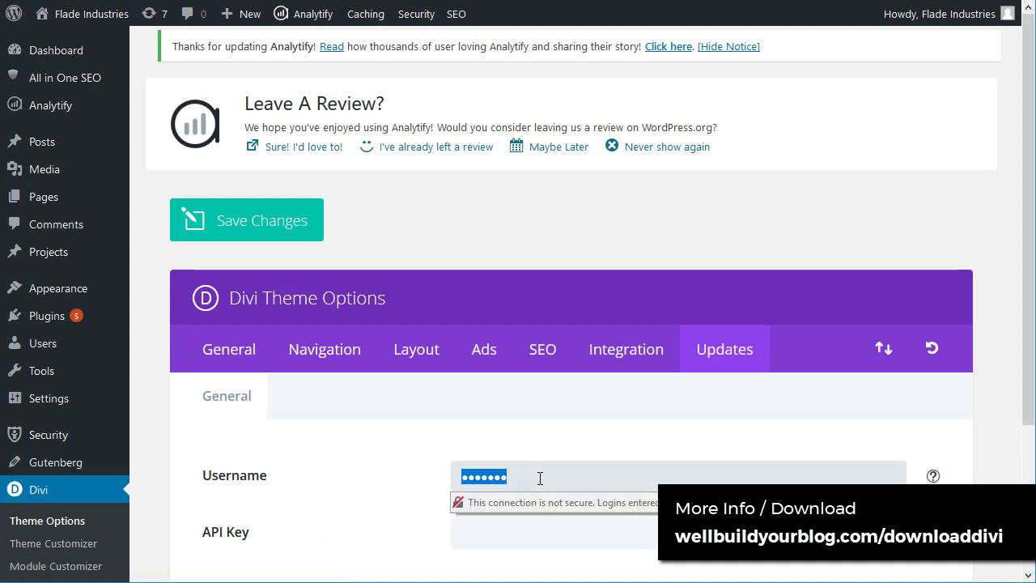
text(••••••)
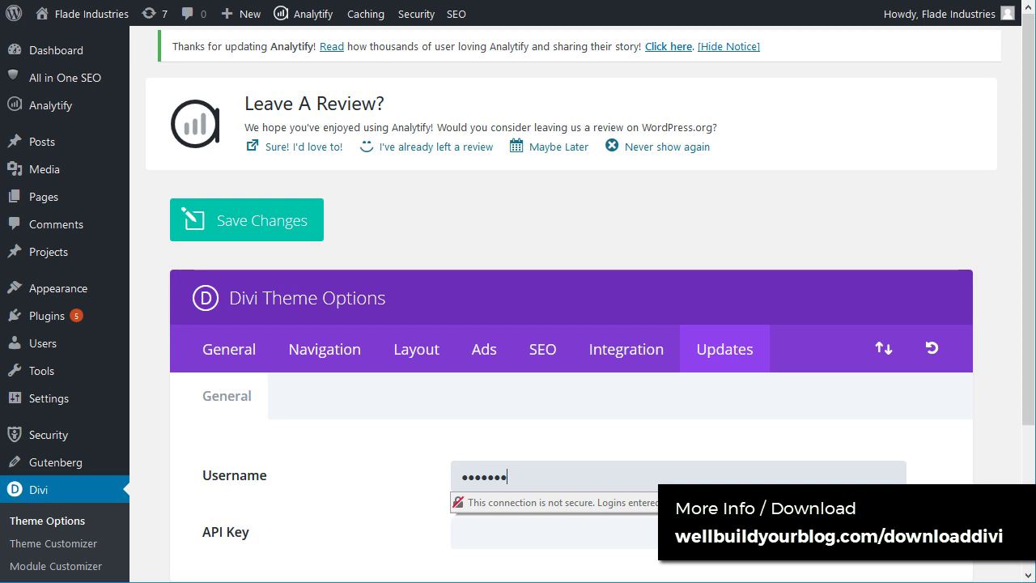
Step: Paste the API key, save the changes, and decline Firefox's save-login prompt
click(526, 535)
key(ctrl+v)
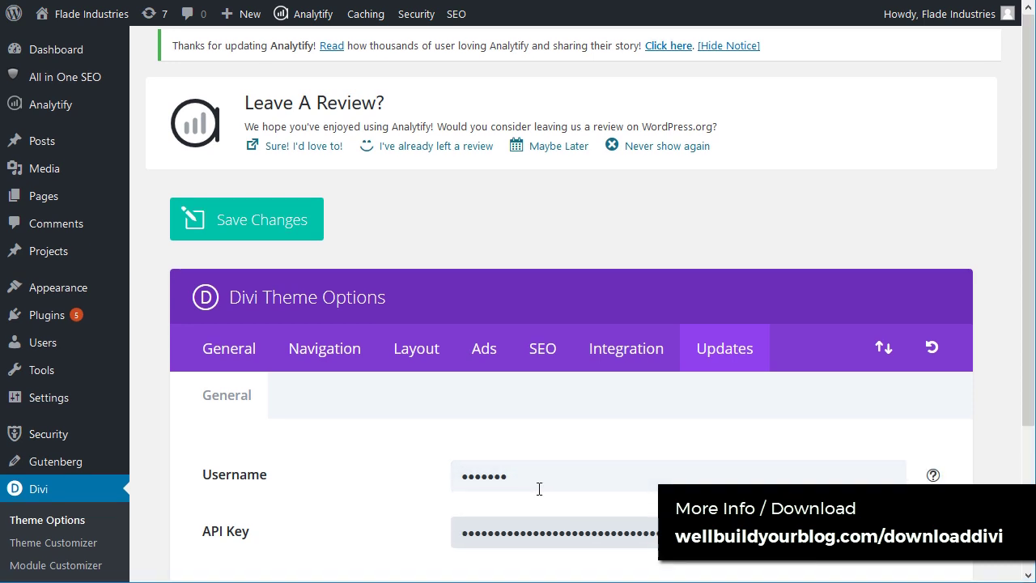
scroll(485, 469, down, 3)
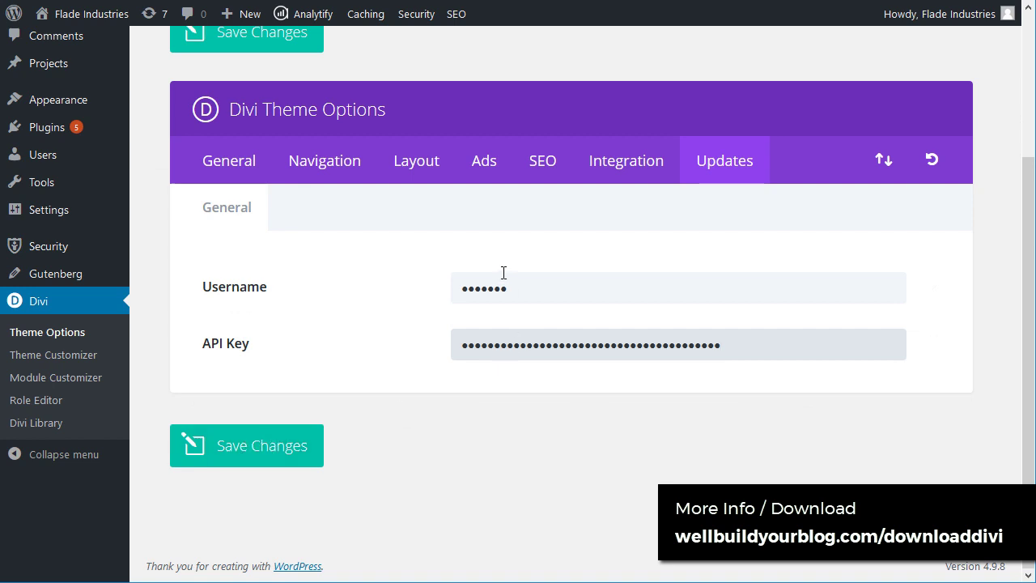
click(270, 463)
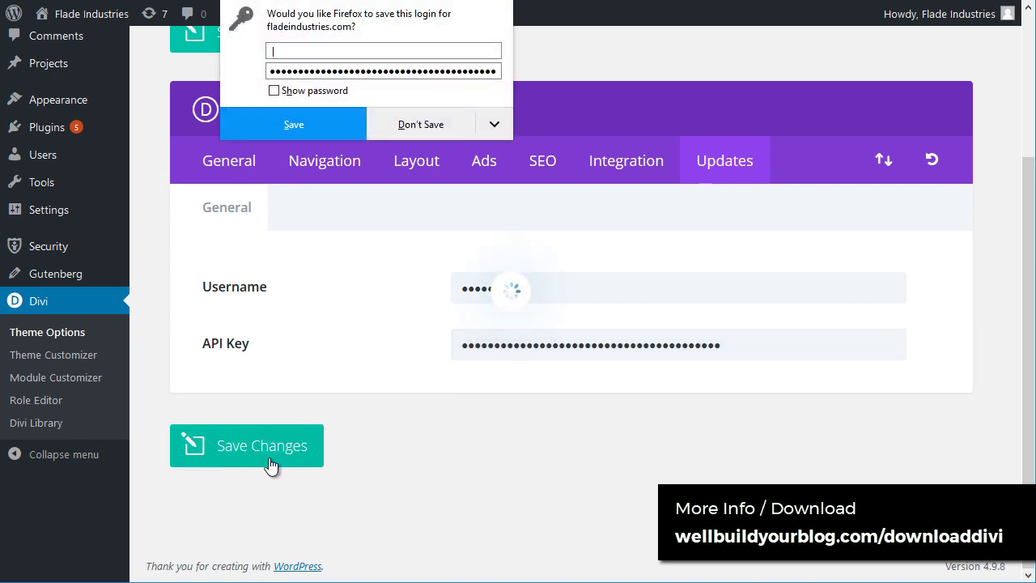
click(430, 129)
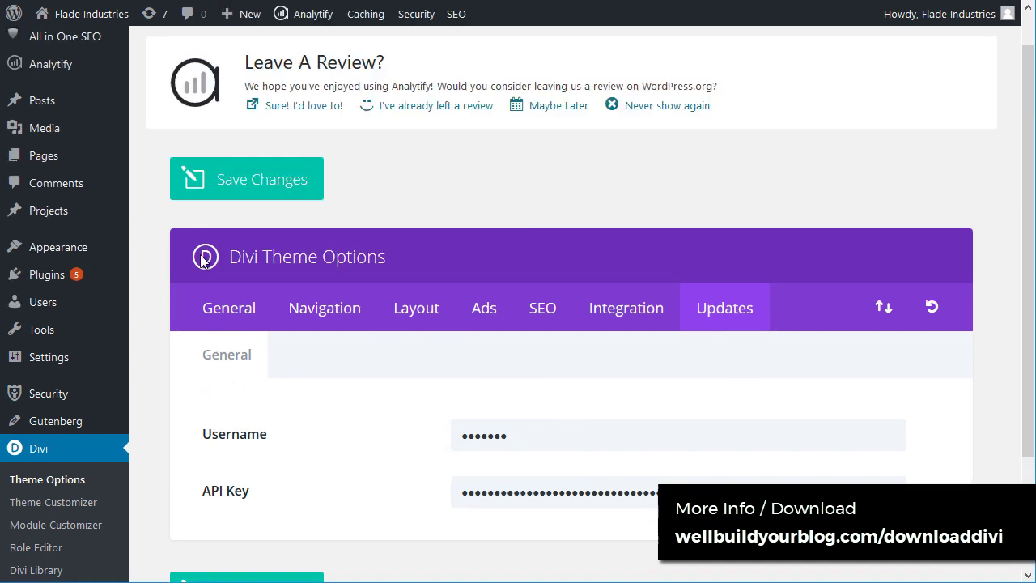
scroll(543, 359, up, 3)
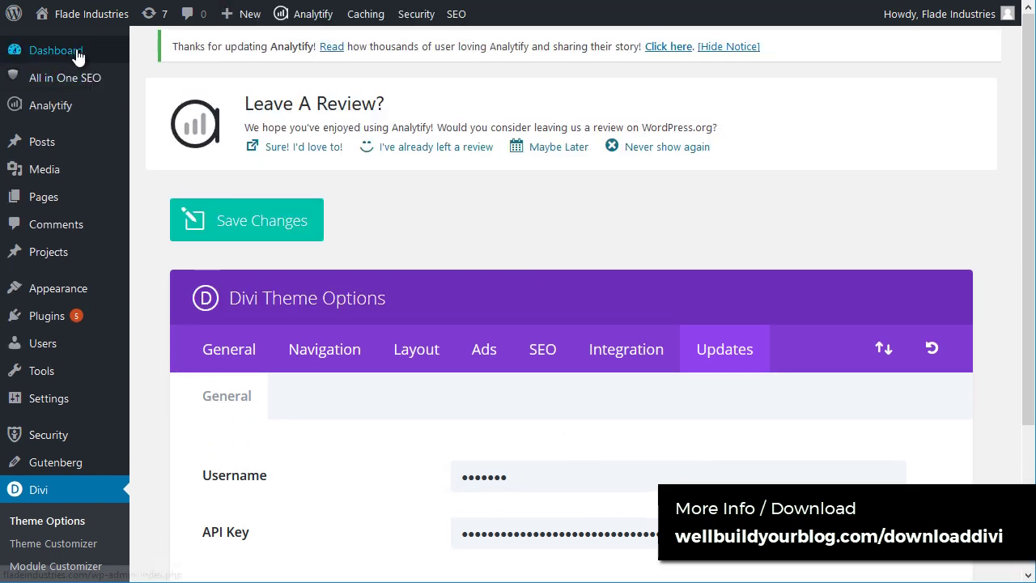
Step: Tick Divi on Dashboard > Updates and run Update Themes to move from 3.0.15 to 3.17.6
click(173, 76)
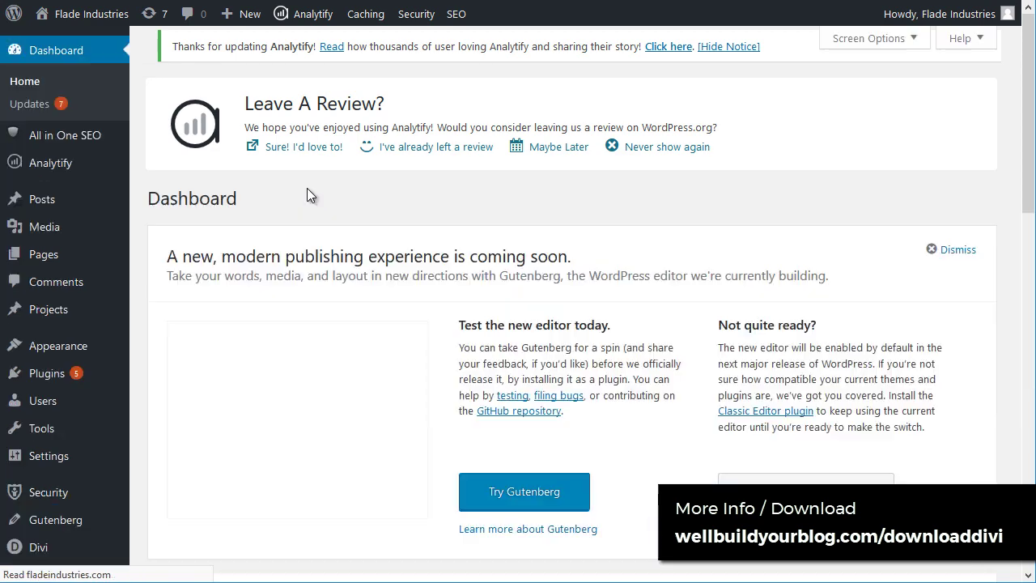
scroll(230, 174, down, 4)
click(28, 89)
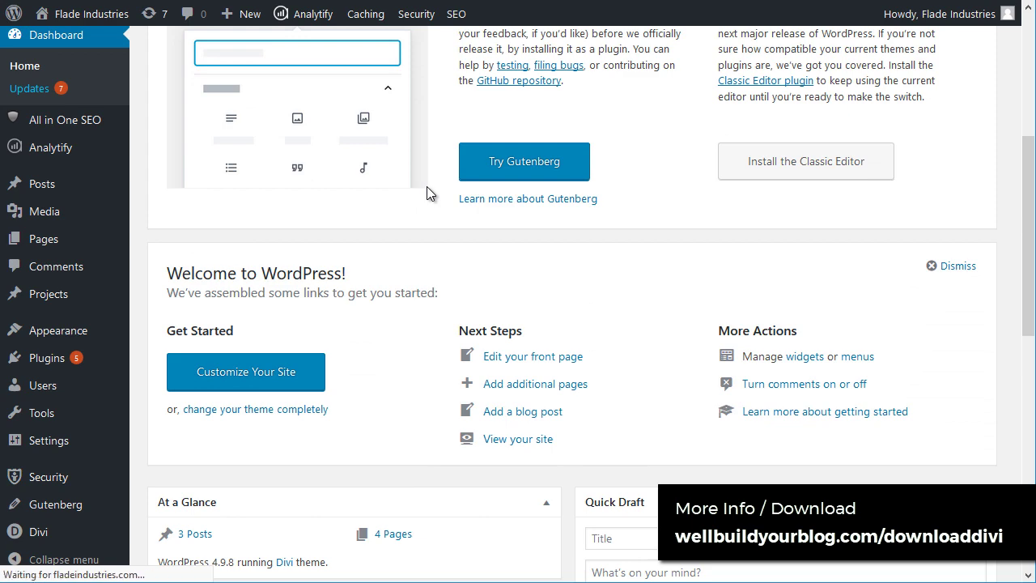
scroll(428, 243, down, 10)
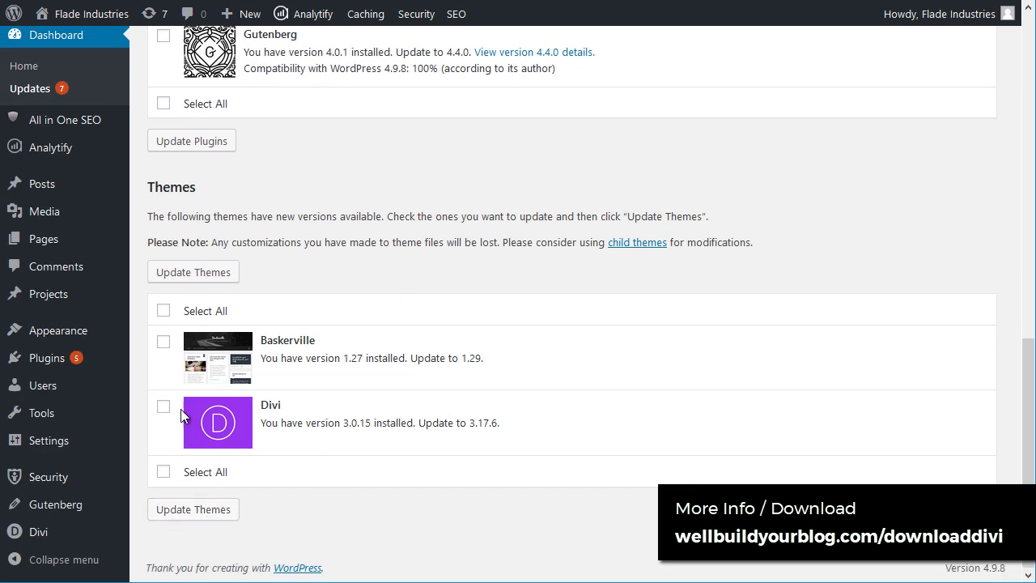
click(163, 406)
click(191, 511)
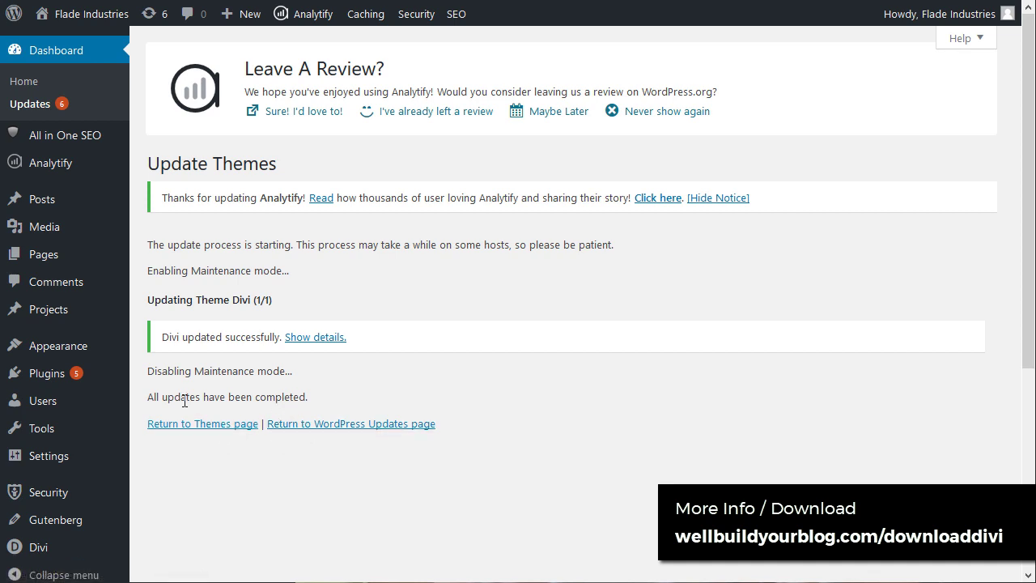
mouse_move(34, 548)
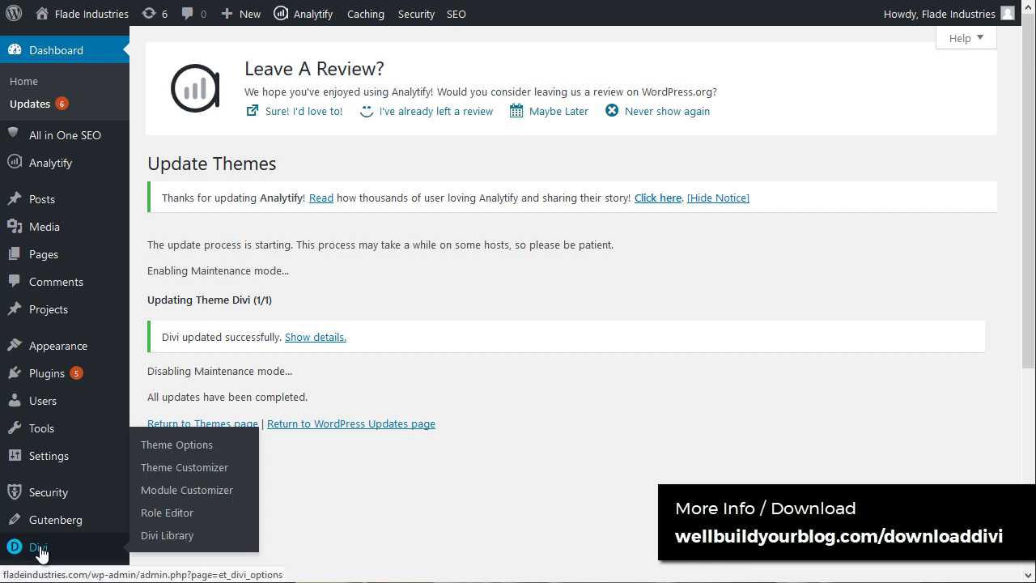
Step: Upload logo.png as the logo image in Divi Theme Options
click(197, 445)
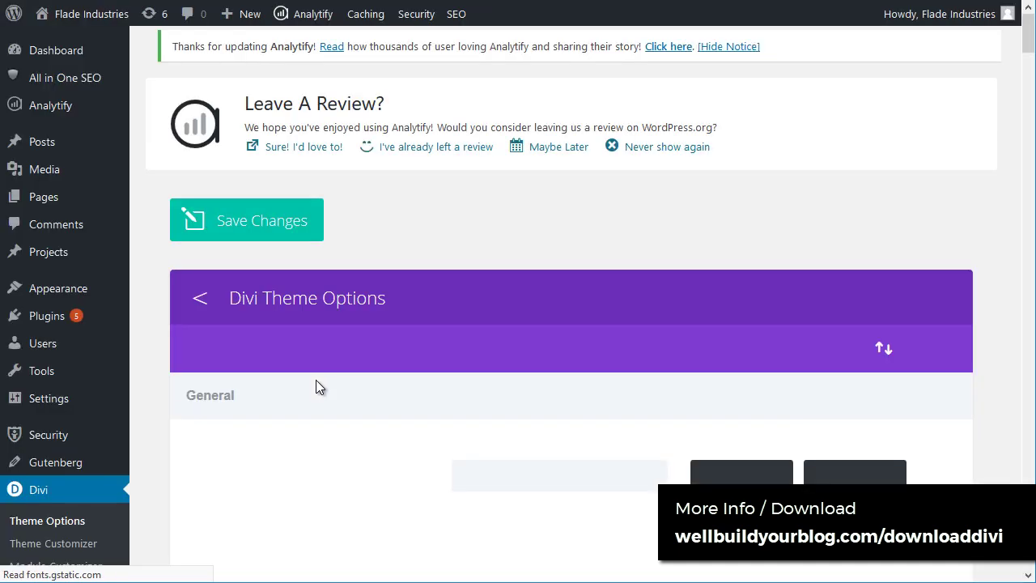
scroll(372, 350, down, 2)
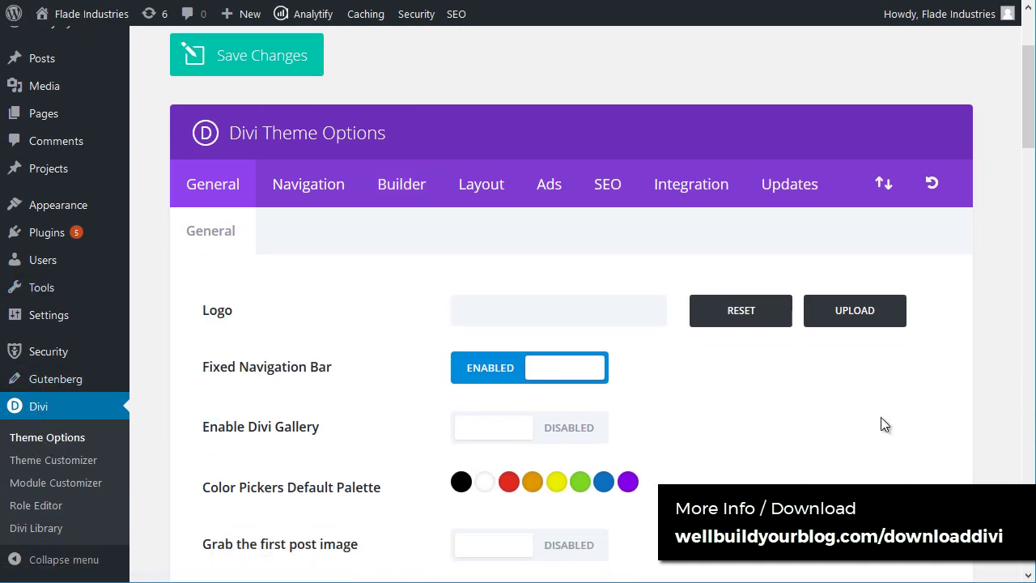
click(856, 322)
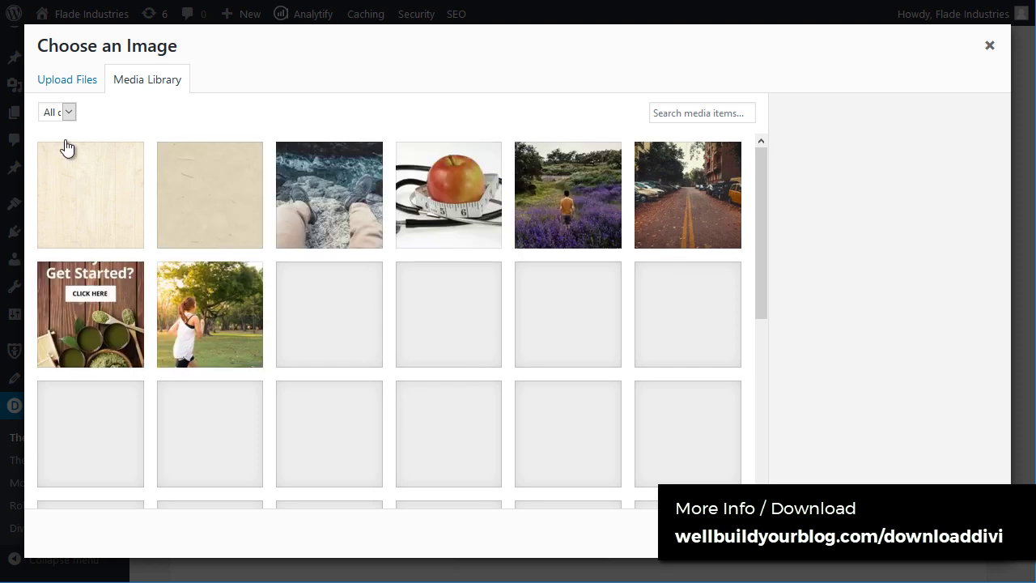
click(54, 84)
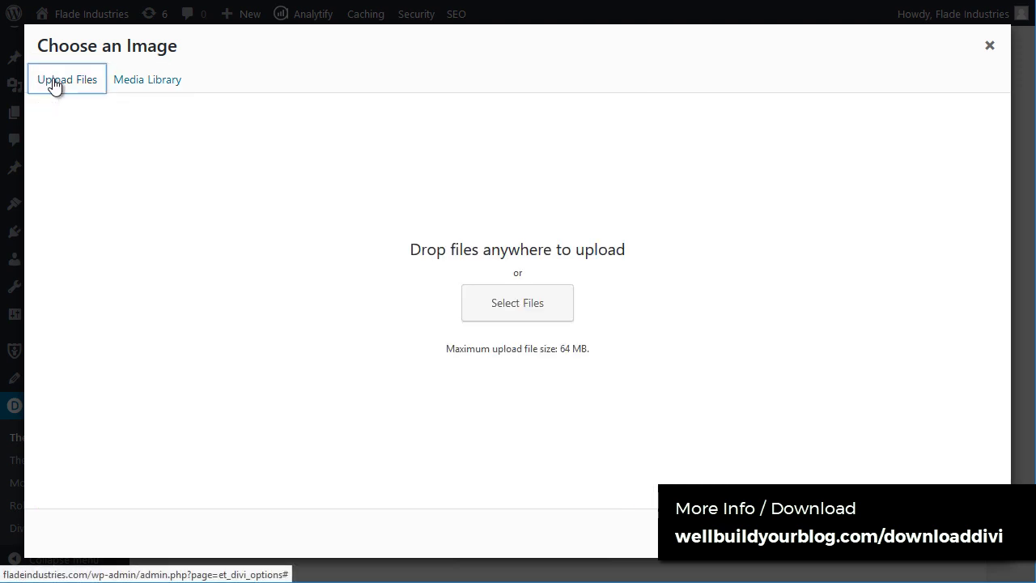
click(529, 304)
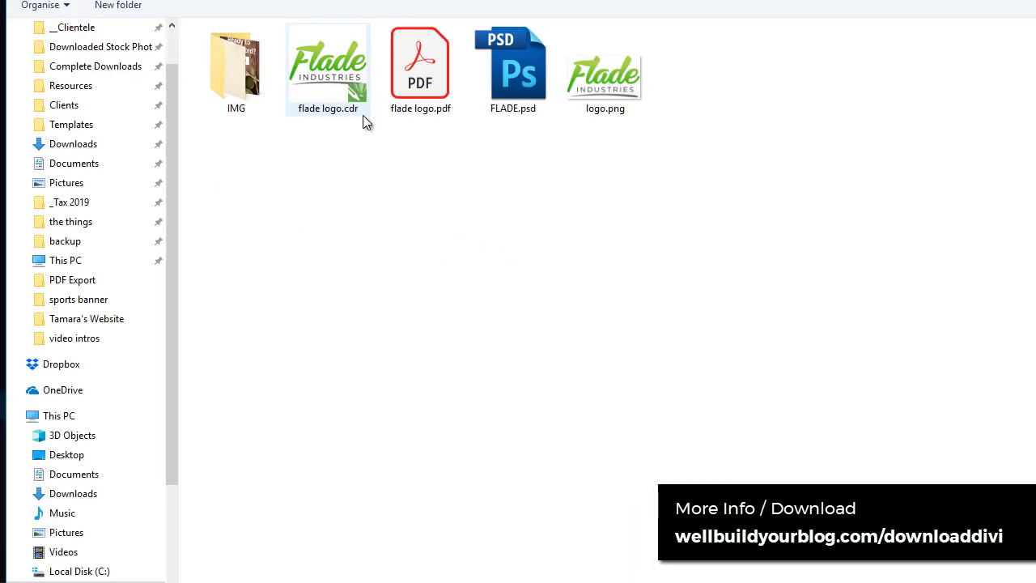
double_click(604, 71)
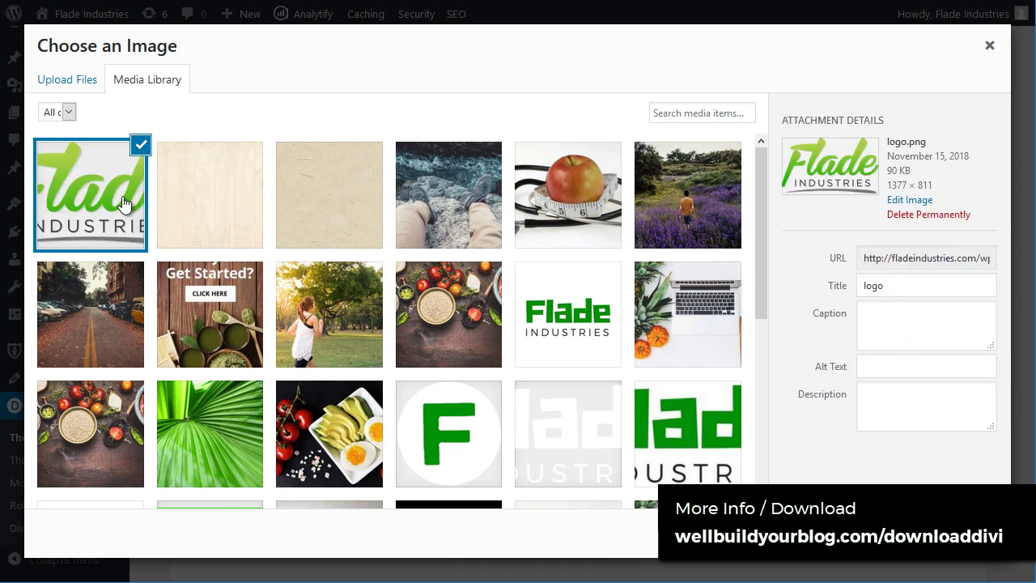
Step: Set logo.png as the site logo and save the theme options
click(955, 534)
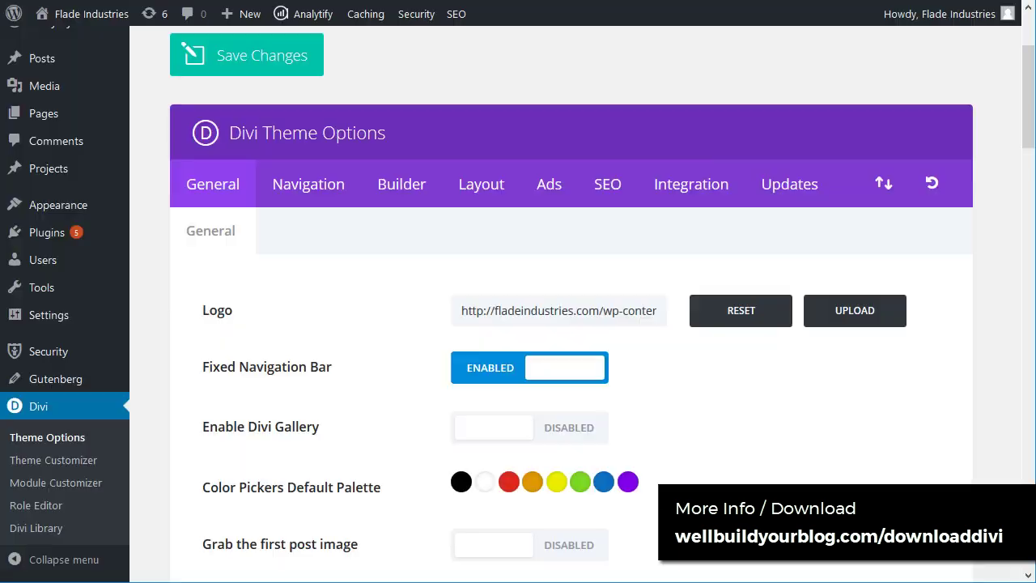
click(255, 76)
mouse_move(69, 22)
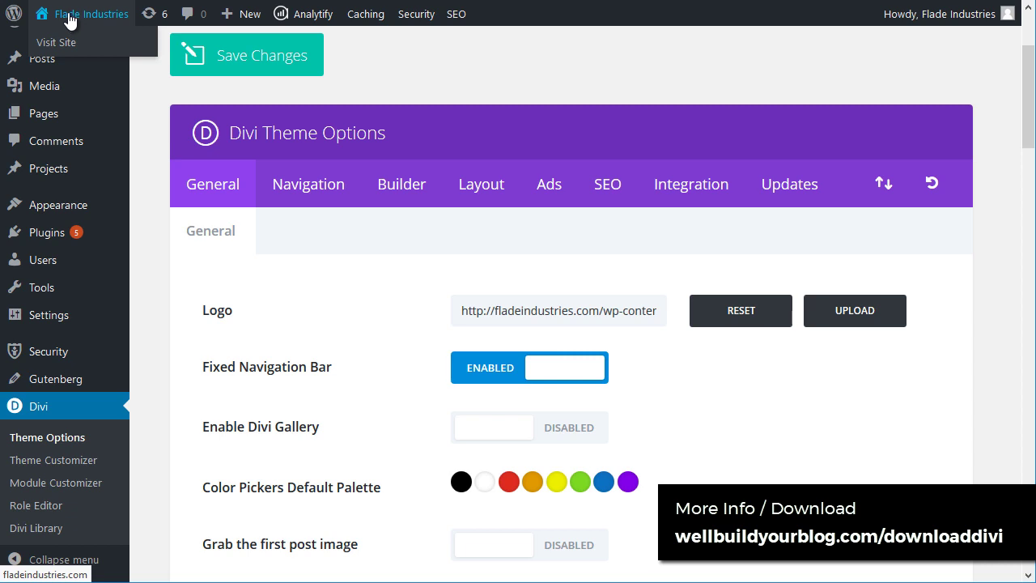
Step: Visit the Flade Industries front end to see the new logo in the header
click(69, 21)
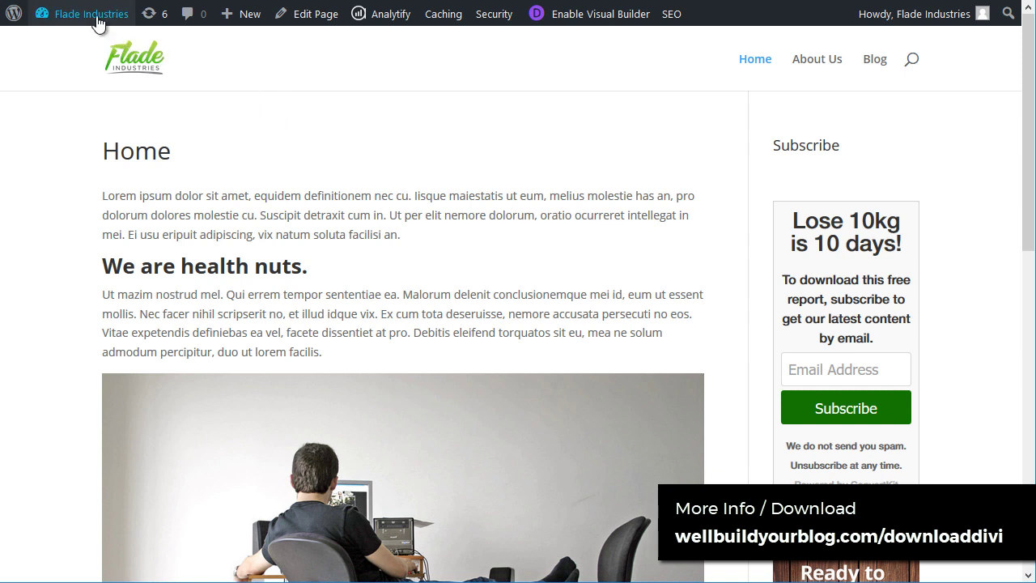
mouse_move(97, 22)
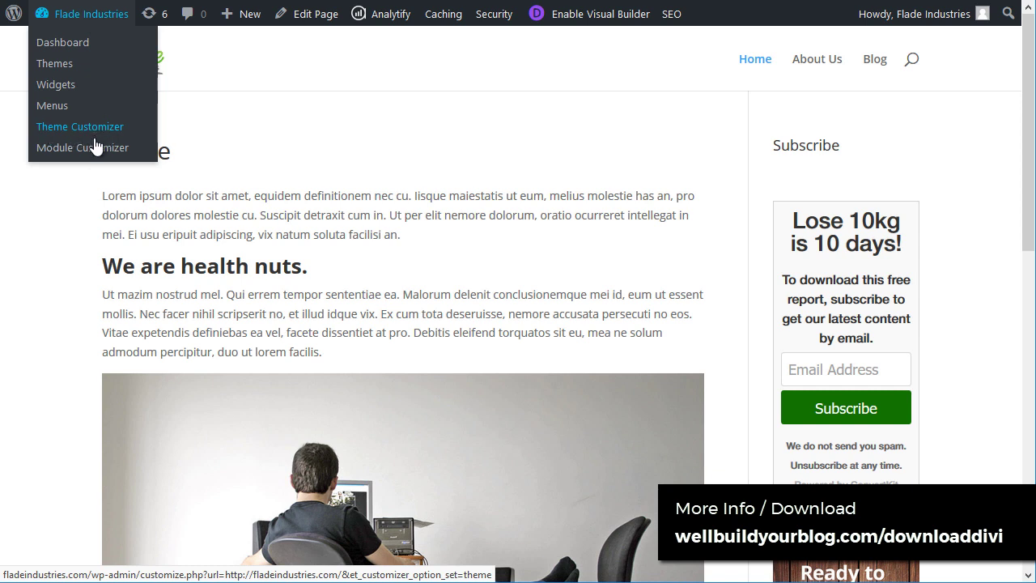
Step: In the Theme Customizer, review Site Identity, then view Layout Settings (content width 1080, gutter 3)
click(95, 147)
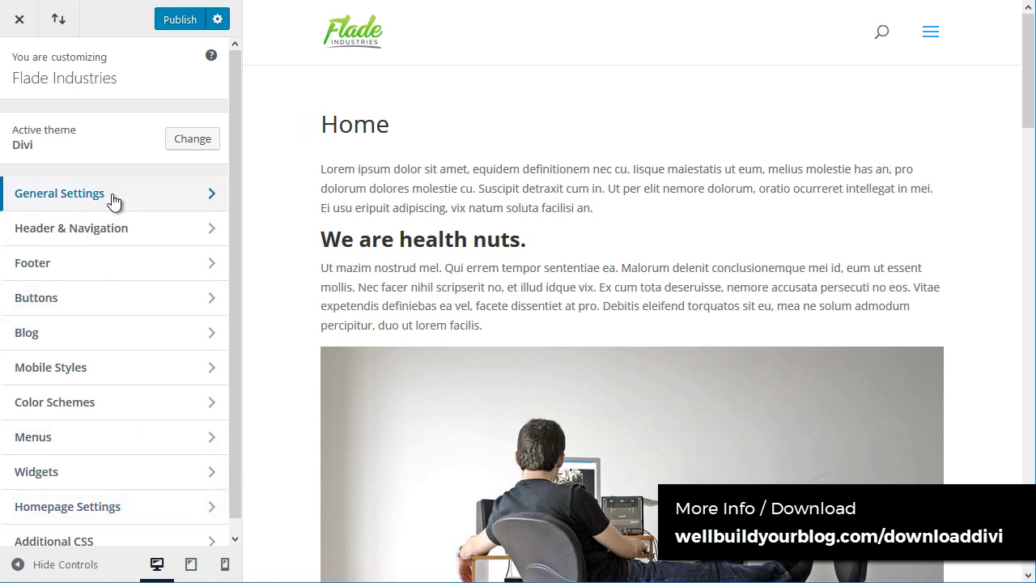
click(113, 196)
click(92, 133)
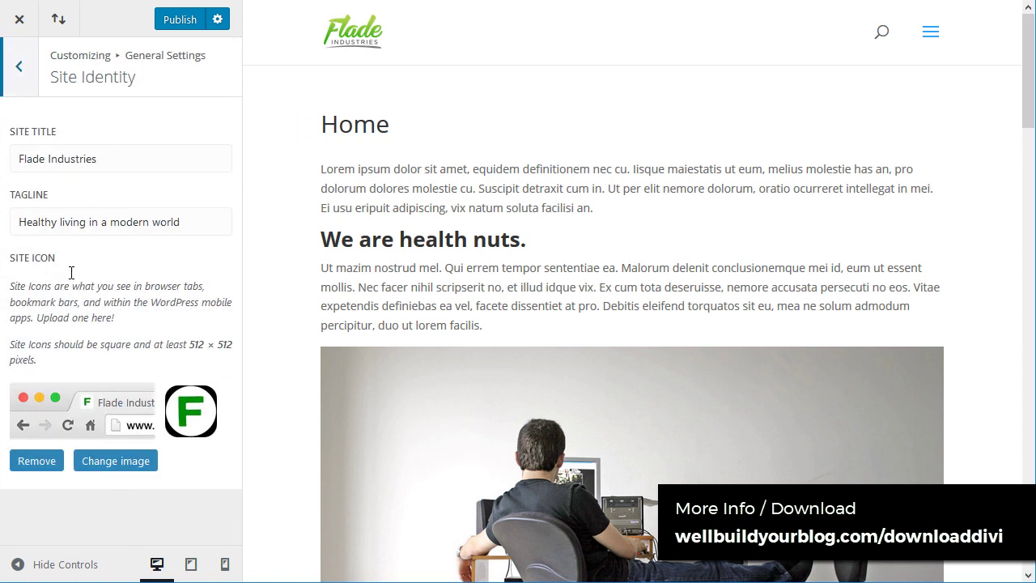
click(11, 80)
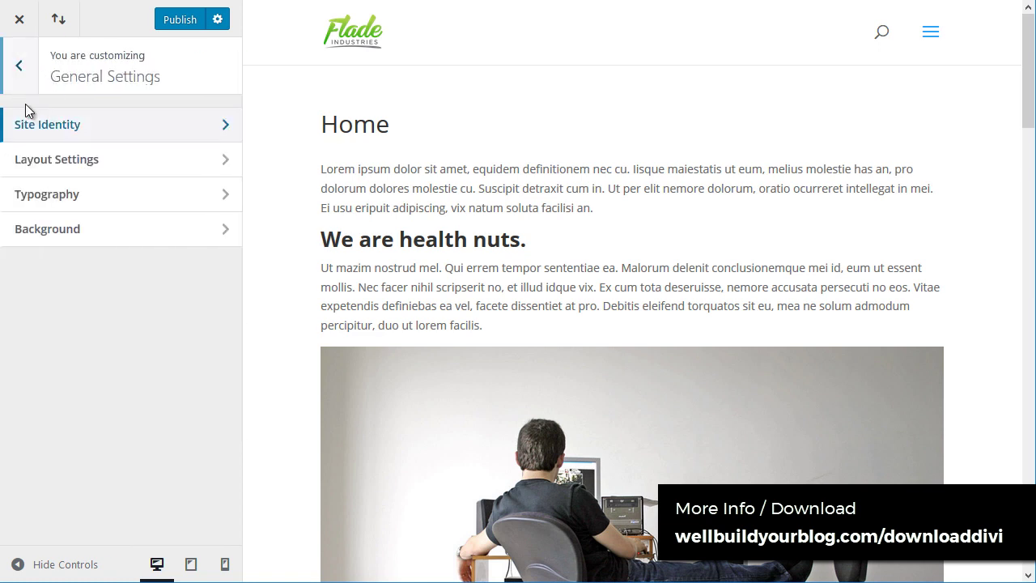
click(43, 161)
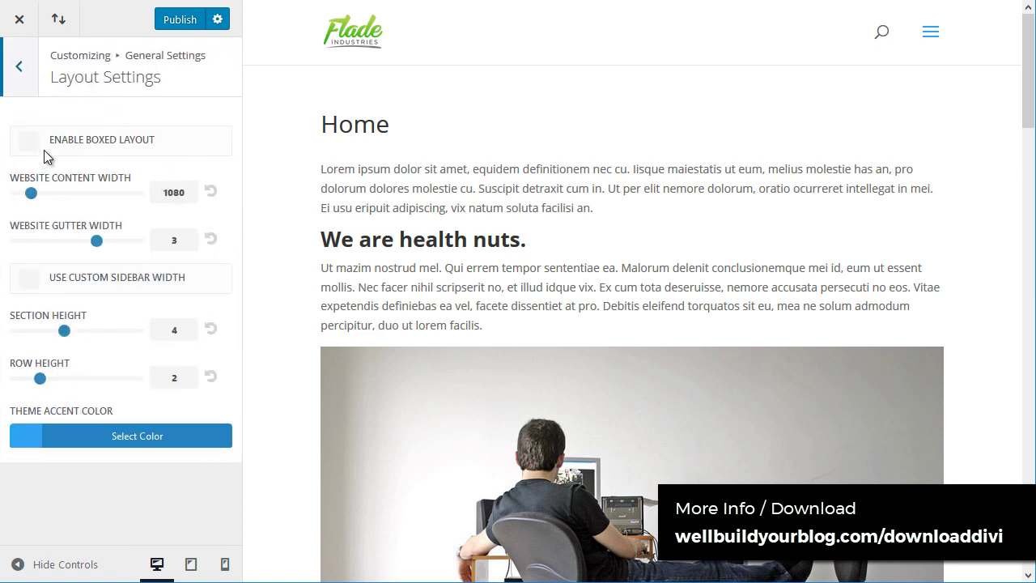
click(18, 68)
Step: Set the site background colour to a dark green
click(55, 230)
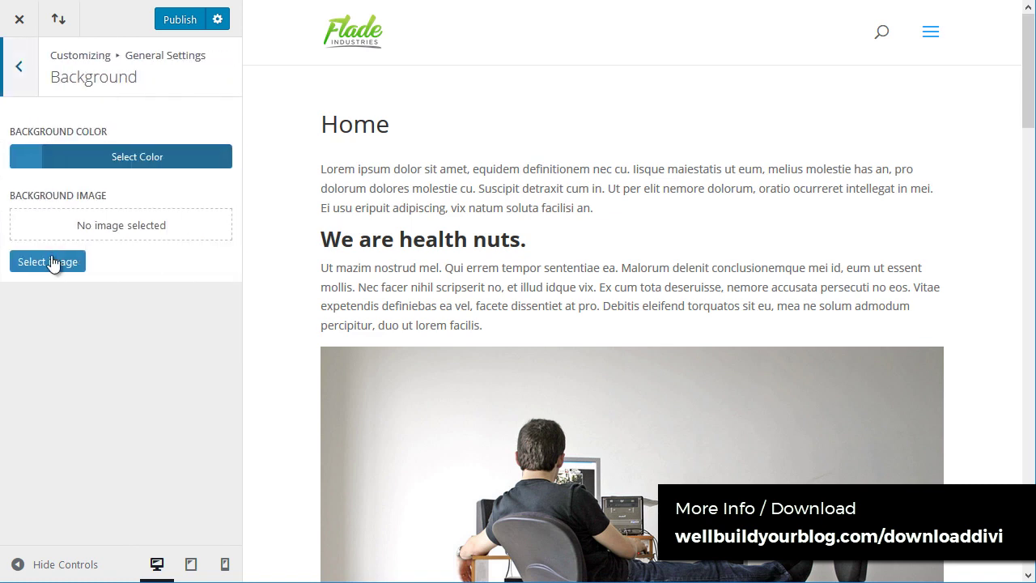
click(65, 158)
click(119, 381)
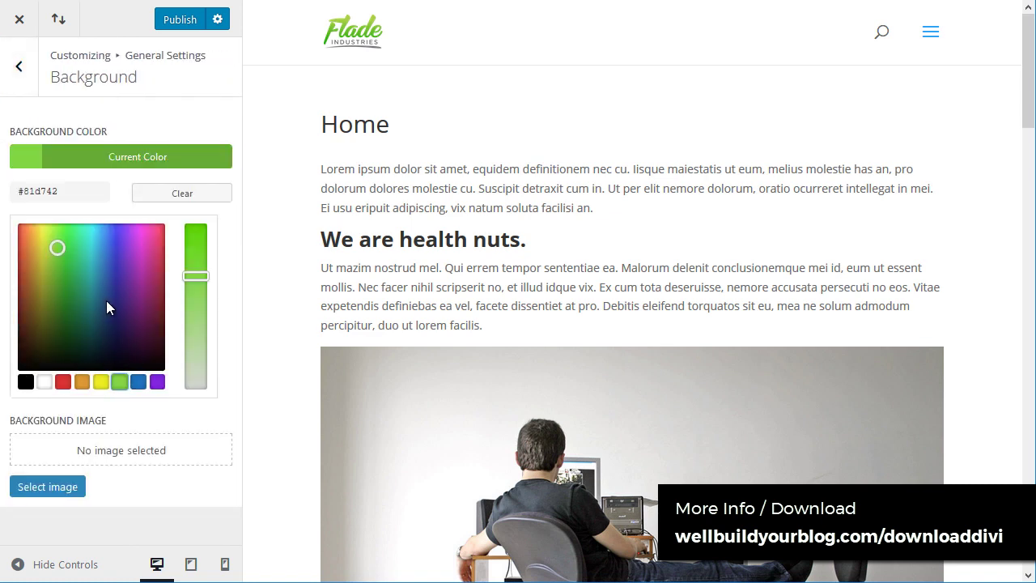
drag(66, 298, 72, 312)
click(148, 162)
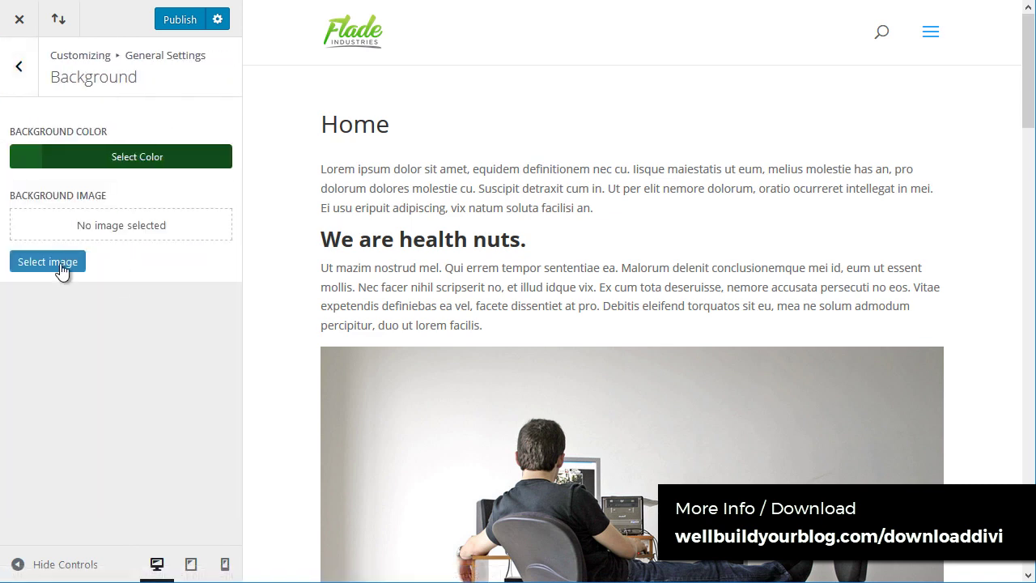
Step: Use the street photo slide-3.jpeg as the background image and publish
click(48, 262)
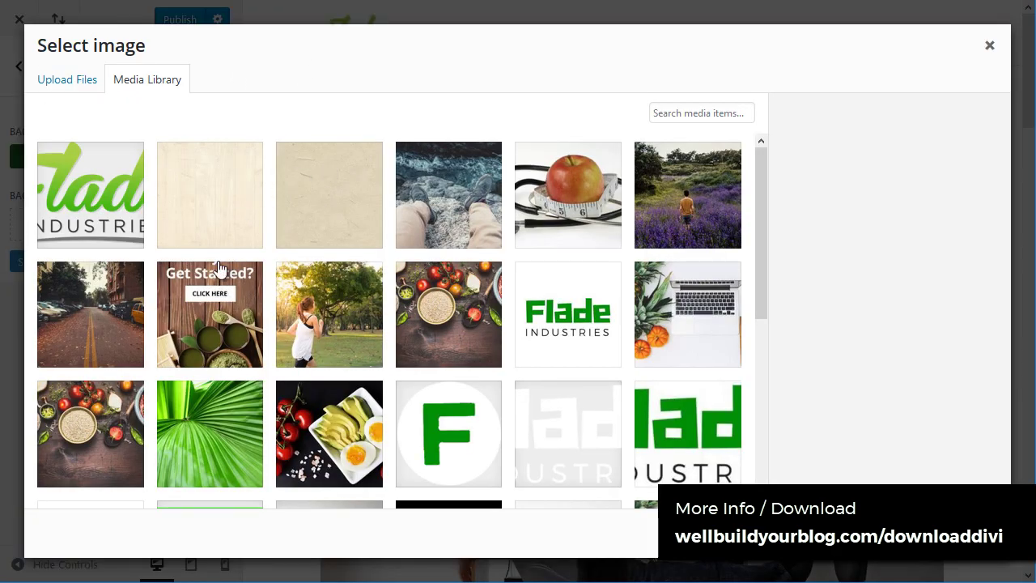
scroll(219, 269, down, 2)
click(111, 174)
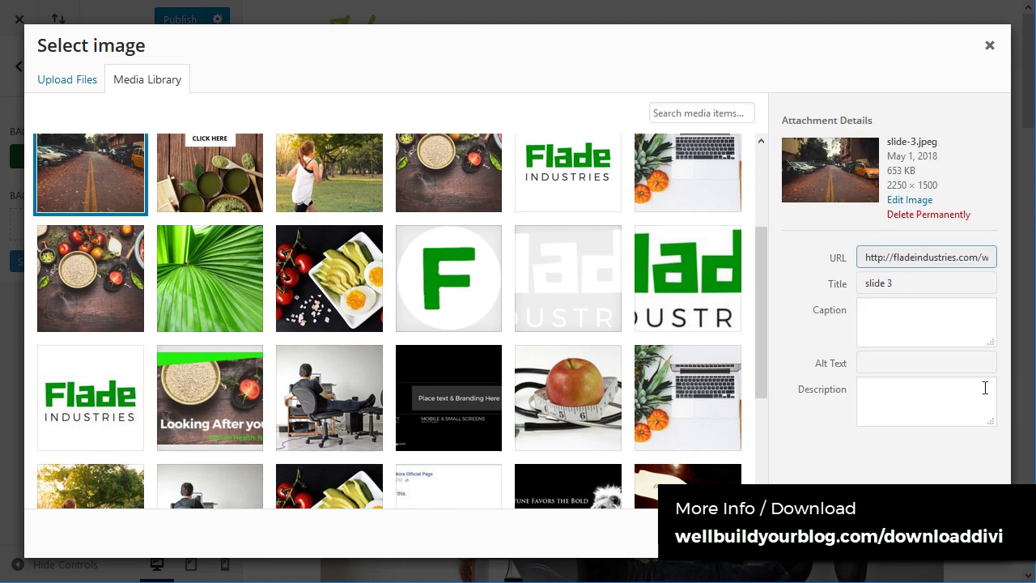
click(975, 536)
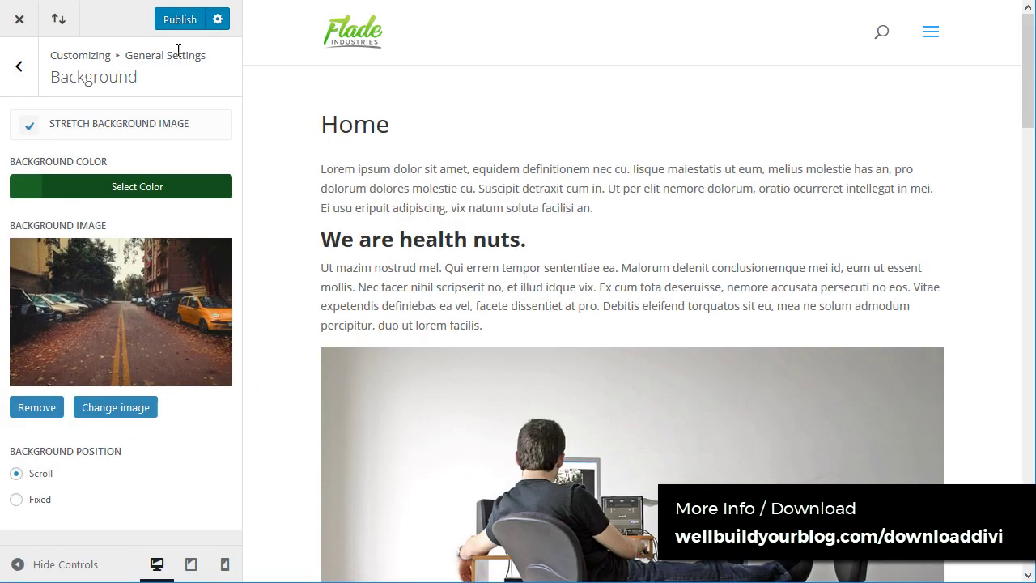
click(181, 23)
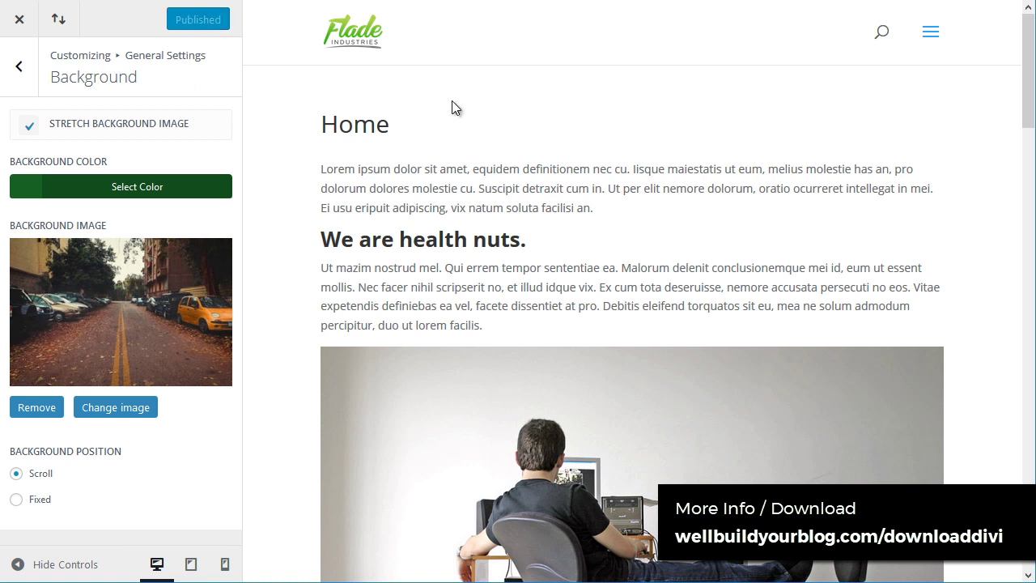
click(931, 39)
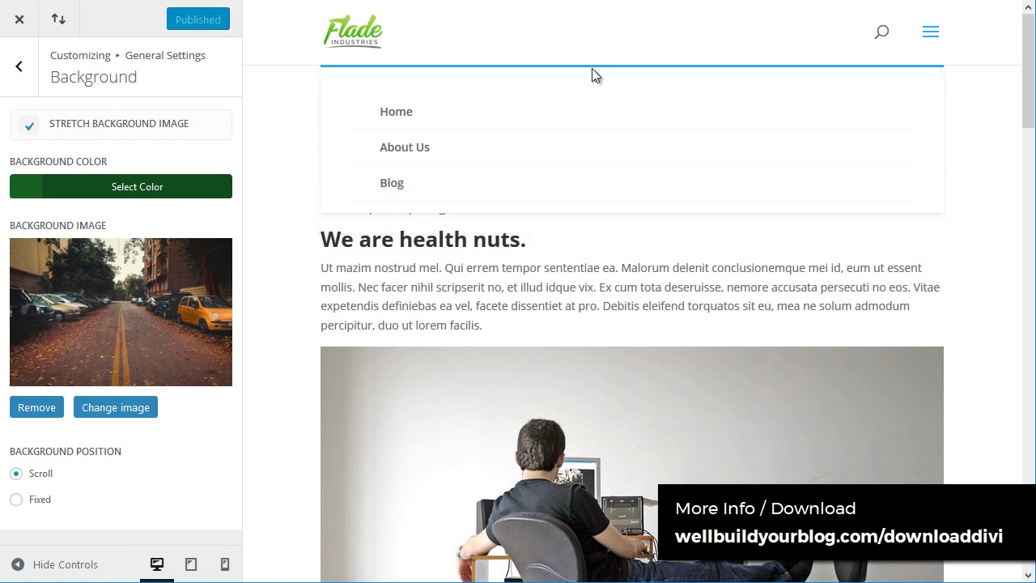
click(19, 67)
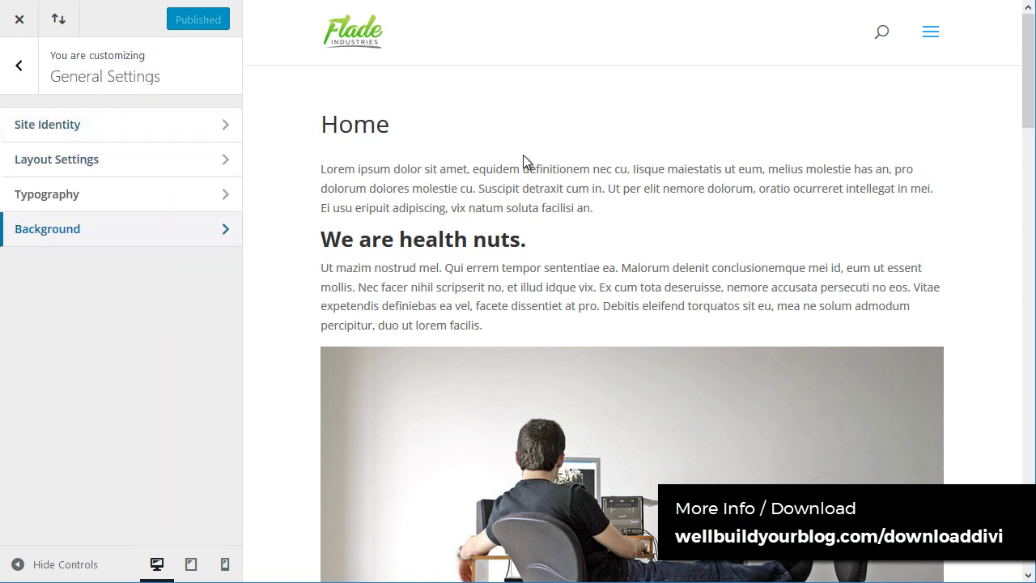
Step: Change the theme accent colour to dark green #228715 and publish
click(89, 172)
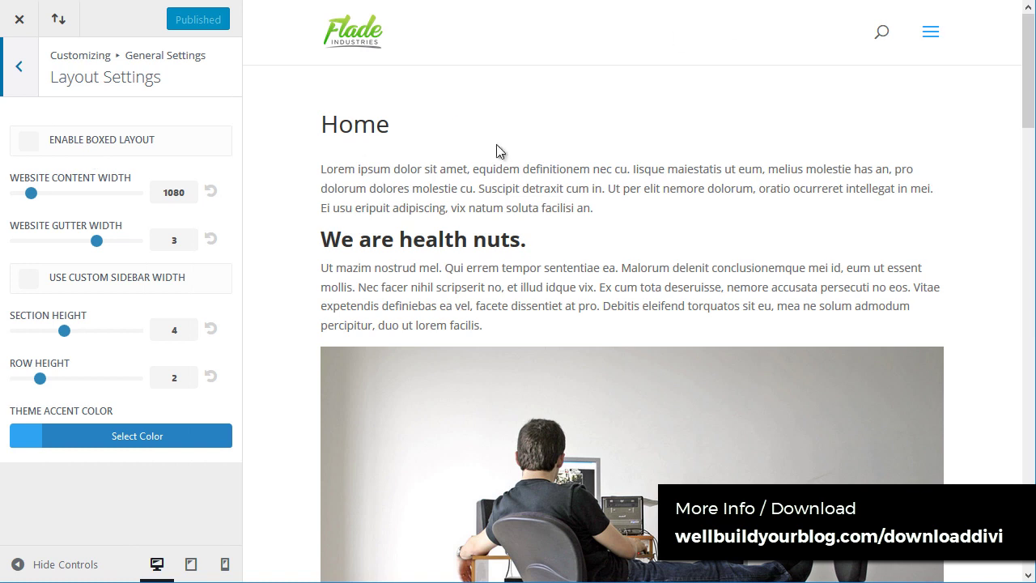
click(21, 433)
click(73, 534)
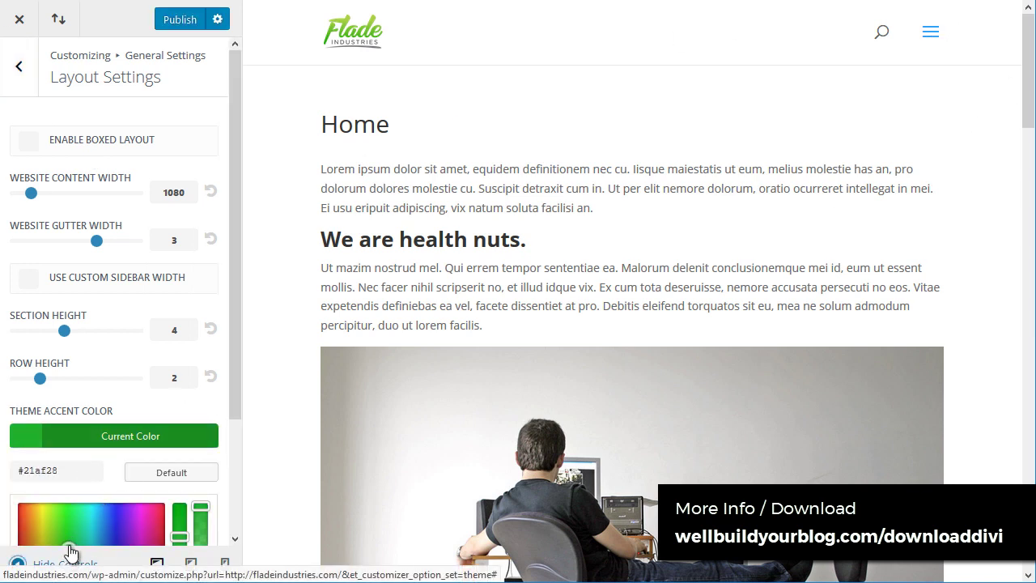
scroll(73, 530, down, 2)
drag(70, 407, 65, 431)
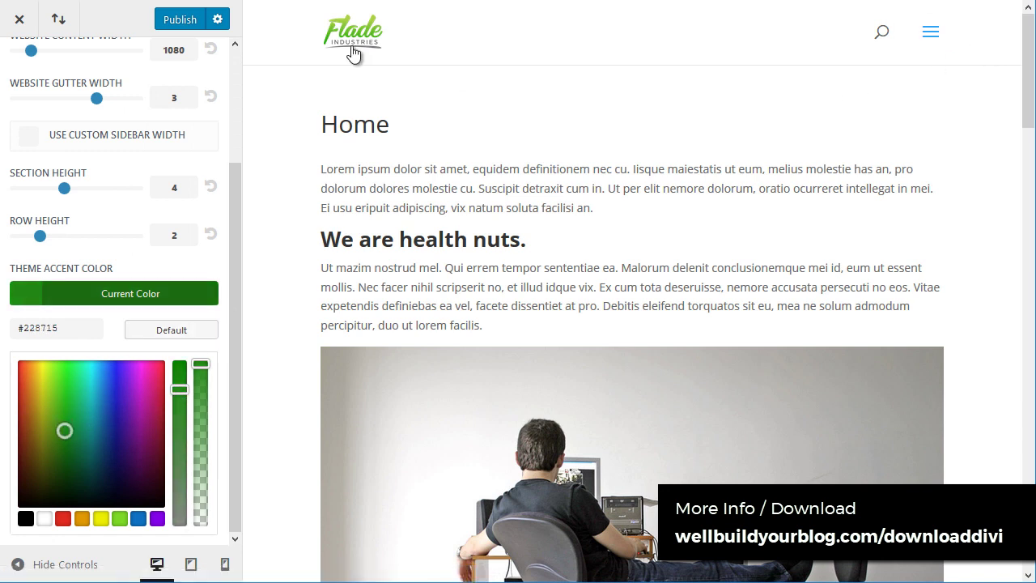
click(183, 17)
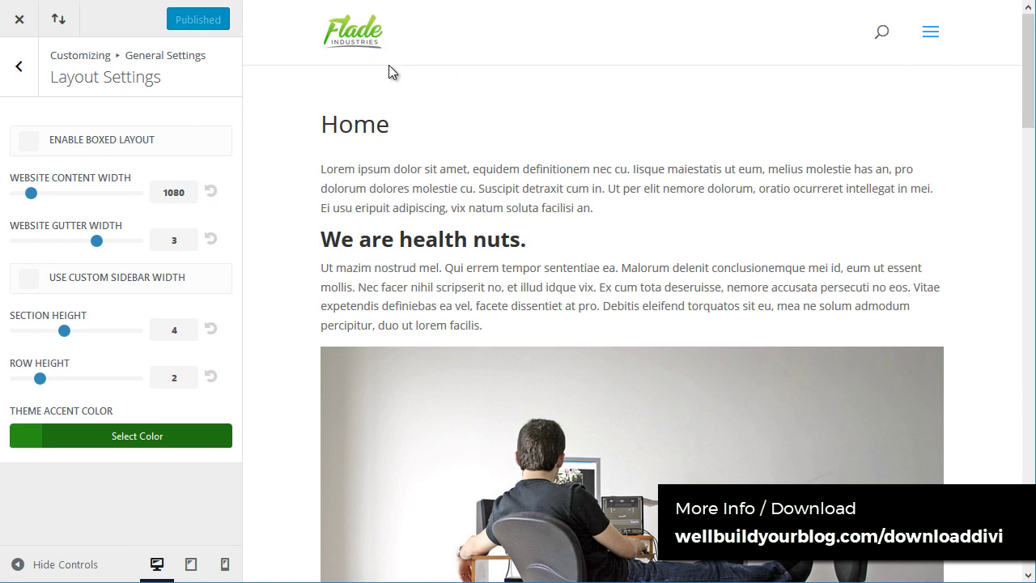
Step: Preview Home with the boxed layout enabled, then switch back to full-width
click(931, 33)
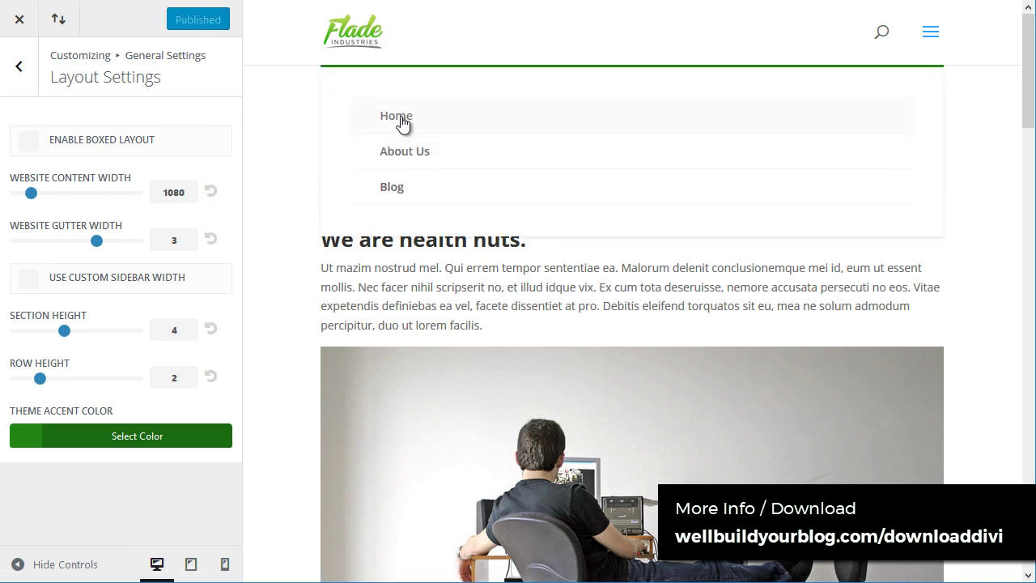
click(400, 117)
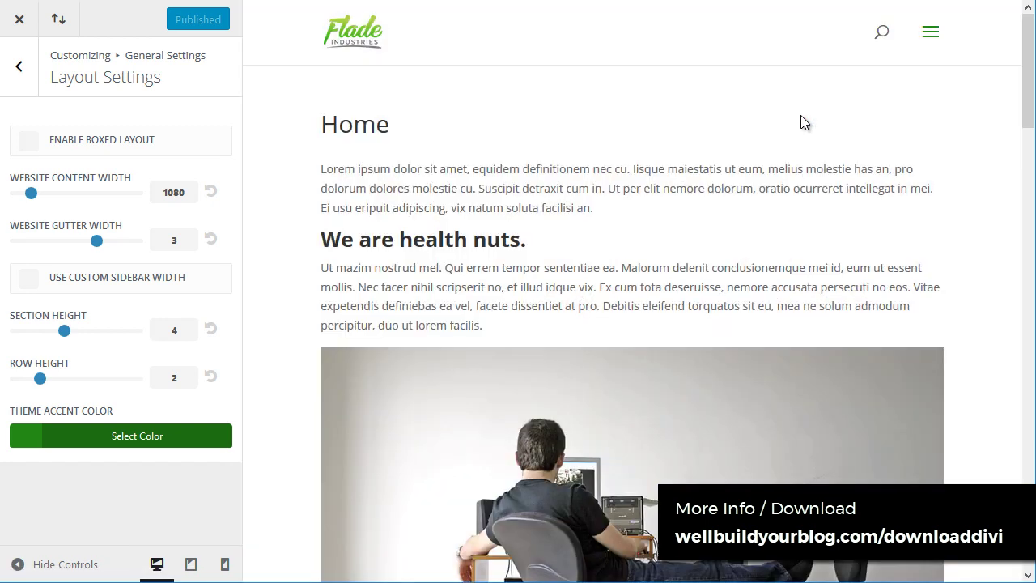
click(29, 142)
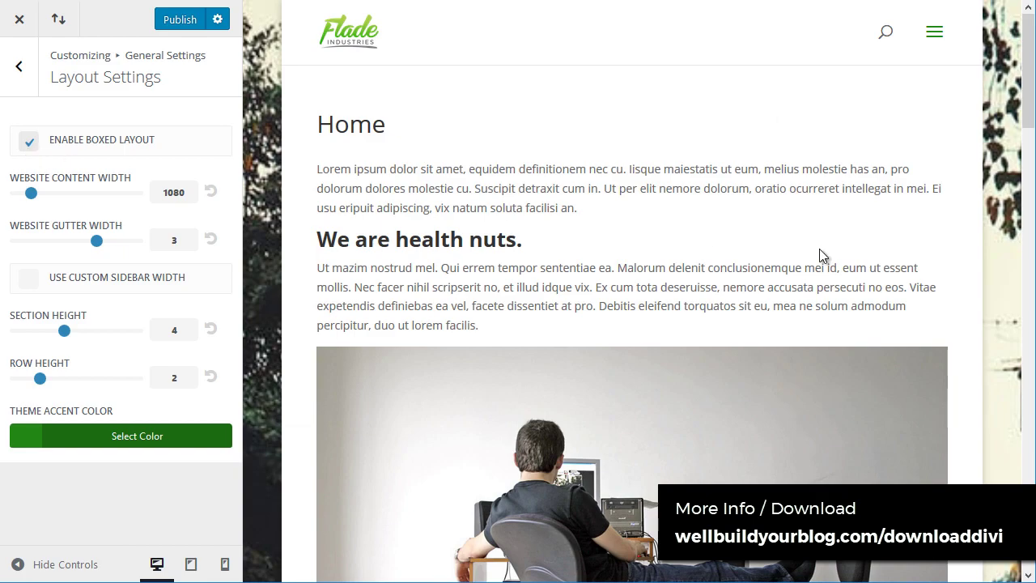
key(ctrl+minus)
drag(1024, 62, 1028, 84)
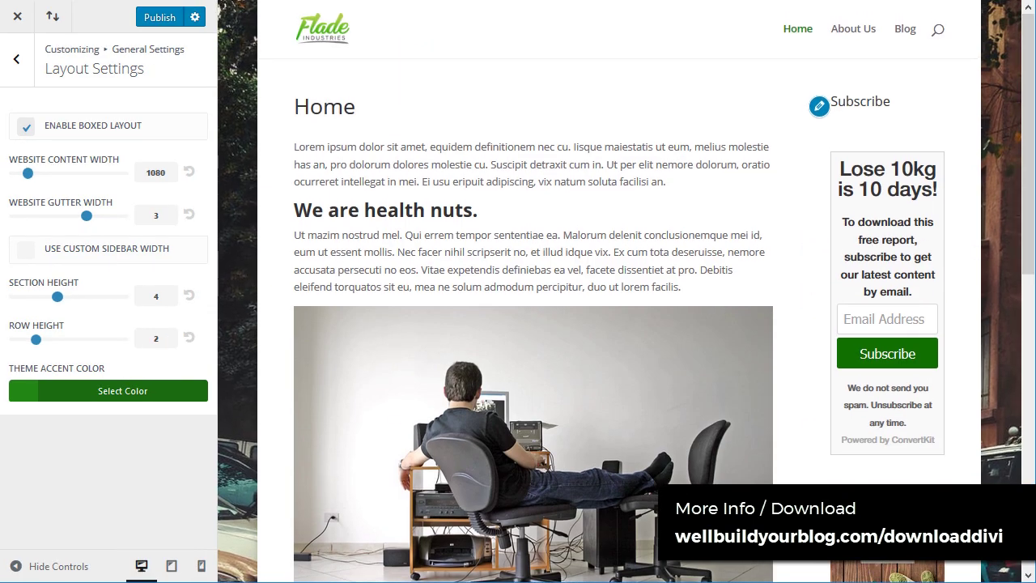
click(28, 127)
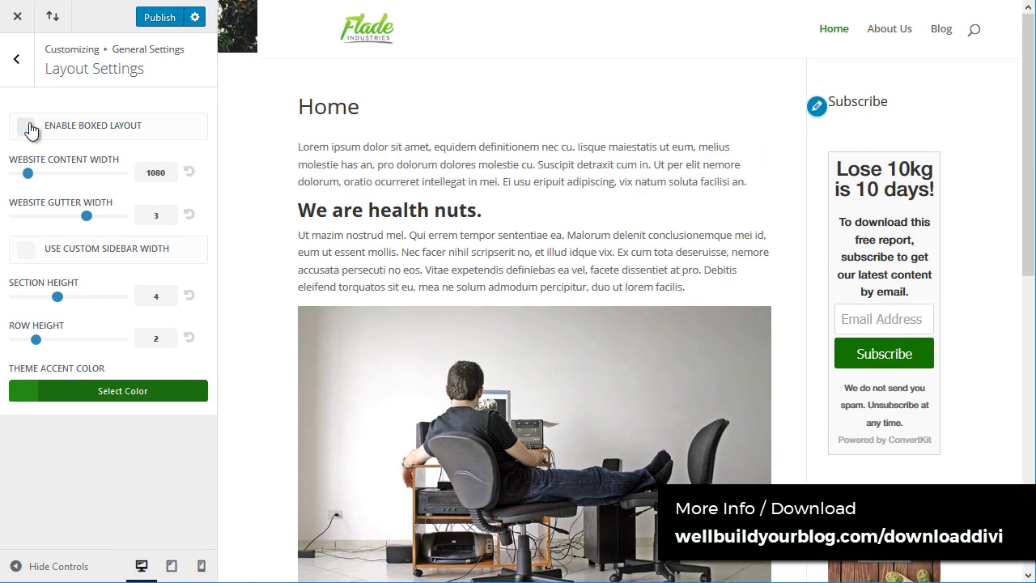
scroll(731, 234, down, 2)
scroll(753, 214, up, 2)
click(836, 39)
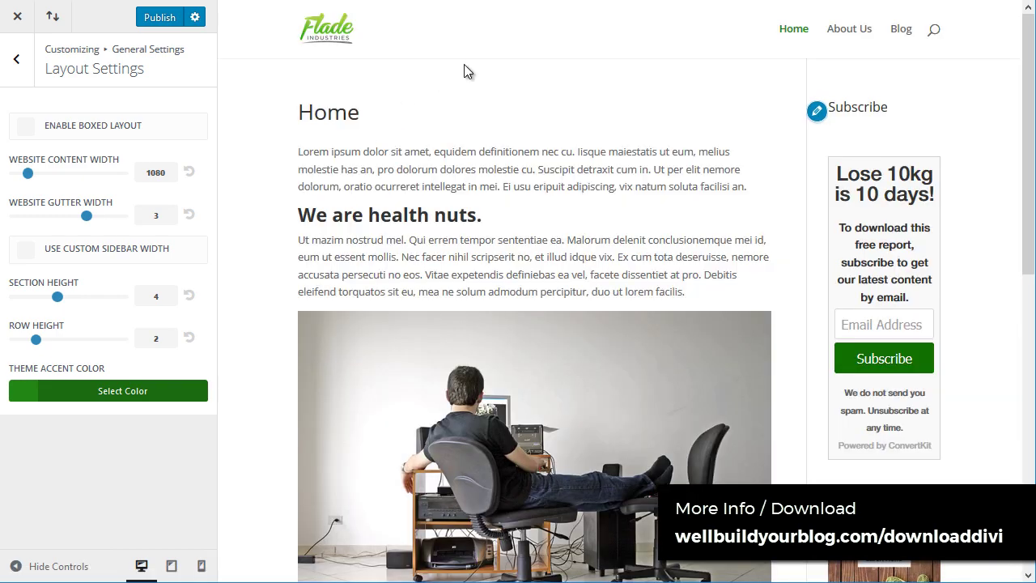
scroll(462, 189, down, 5)
scroll(462, 259, up, 5)
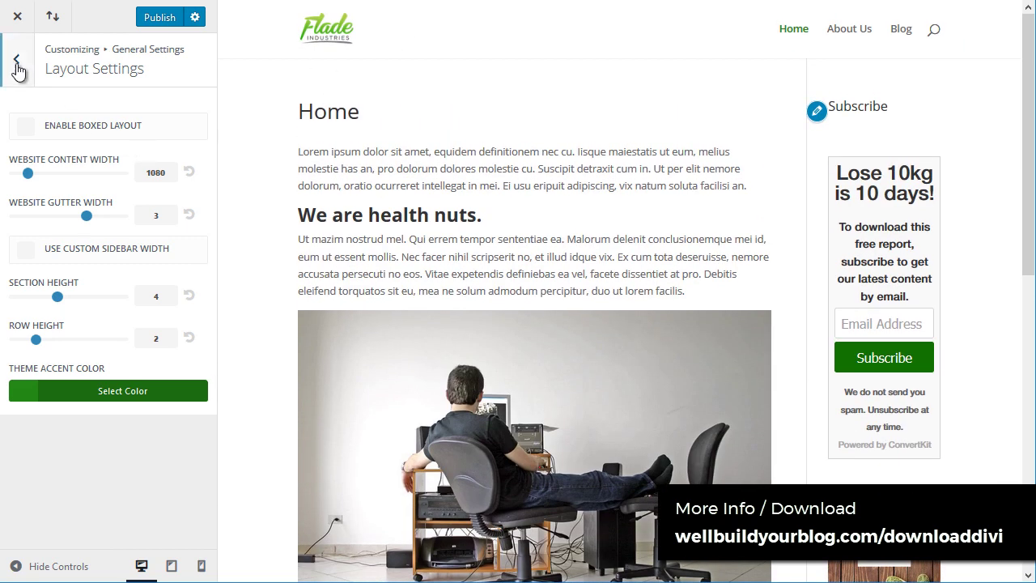
Step: In Typography, try ABeeZee, Arima Madurai, Bangers and Cinzel Decorative headings, with Noticia Text body
click(17, 65)
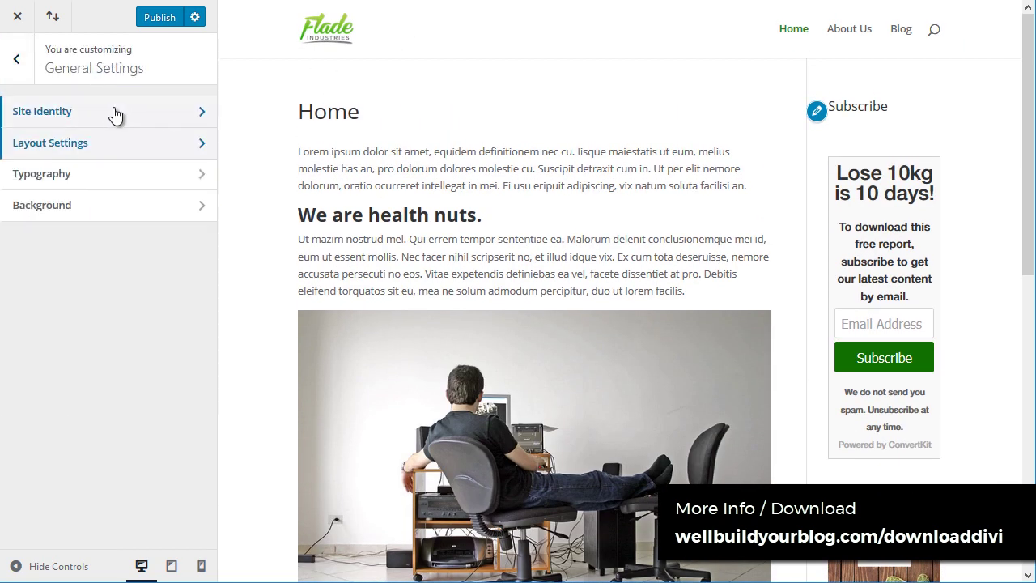
click(68, 180)
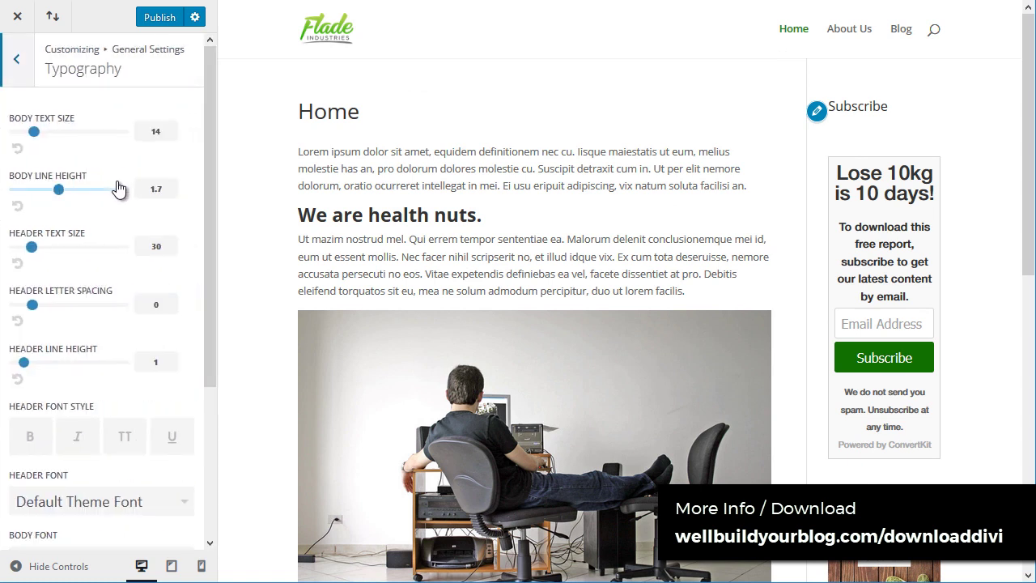
scroll(117, 328, down, 3)
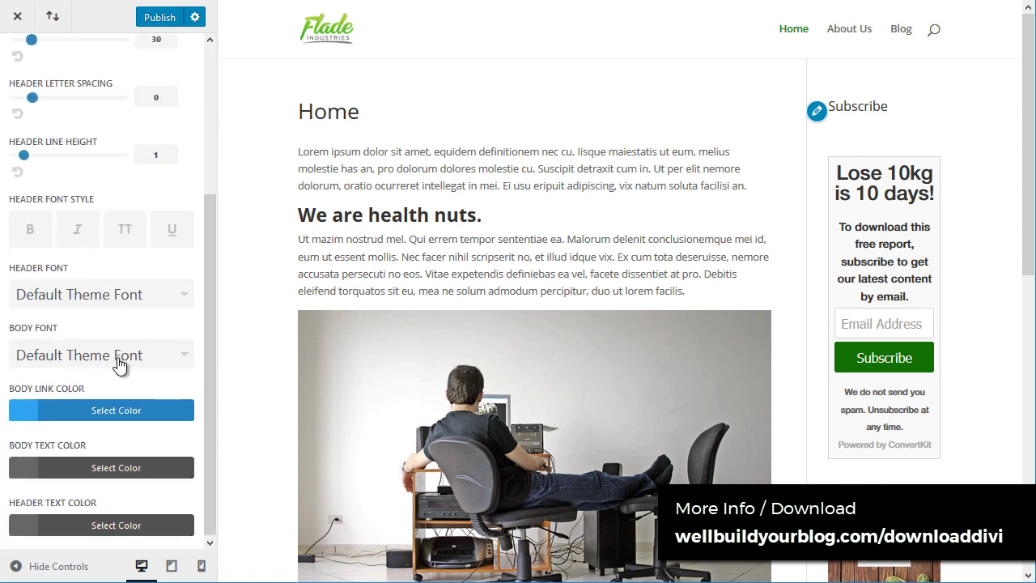
click(132, 296)
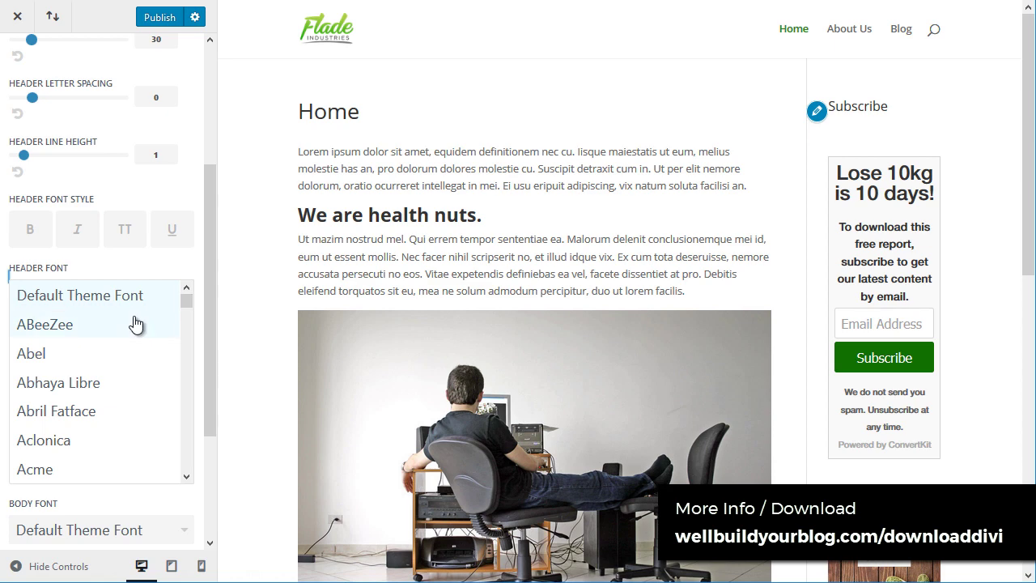
click(135, 324)
click(135, 296)
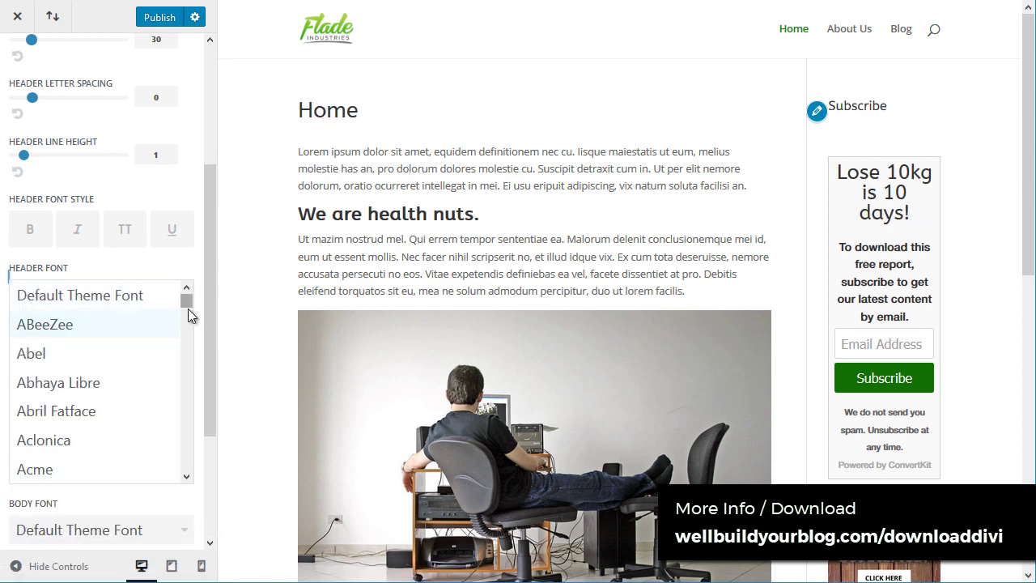
drag(188, 308, 187, 314)
click(136, 325)
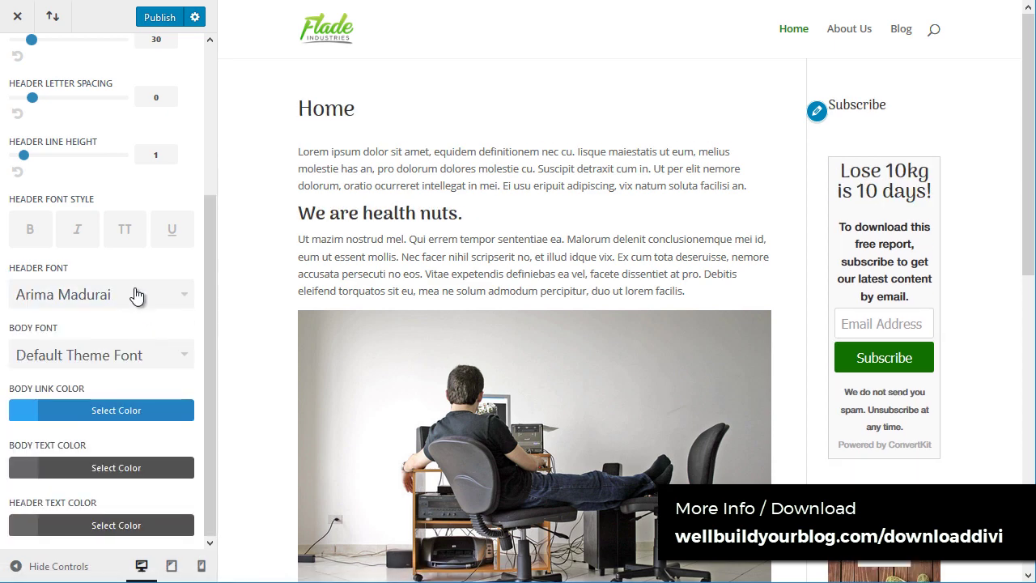
click(167, 296)
drag(185, 310, 187, 319)
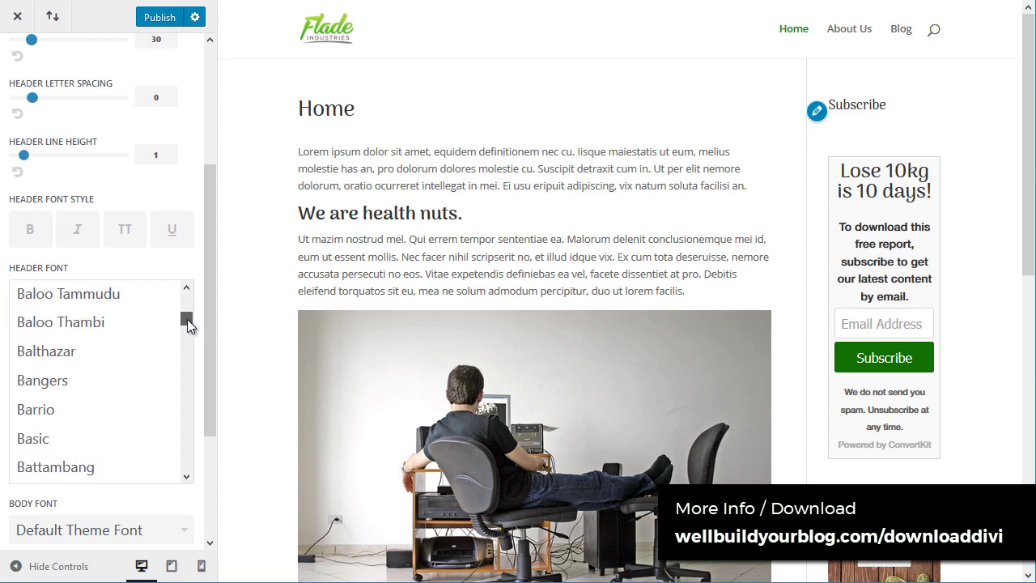
click(111, 377)
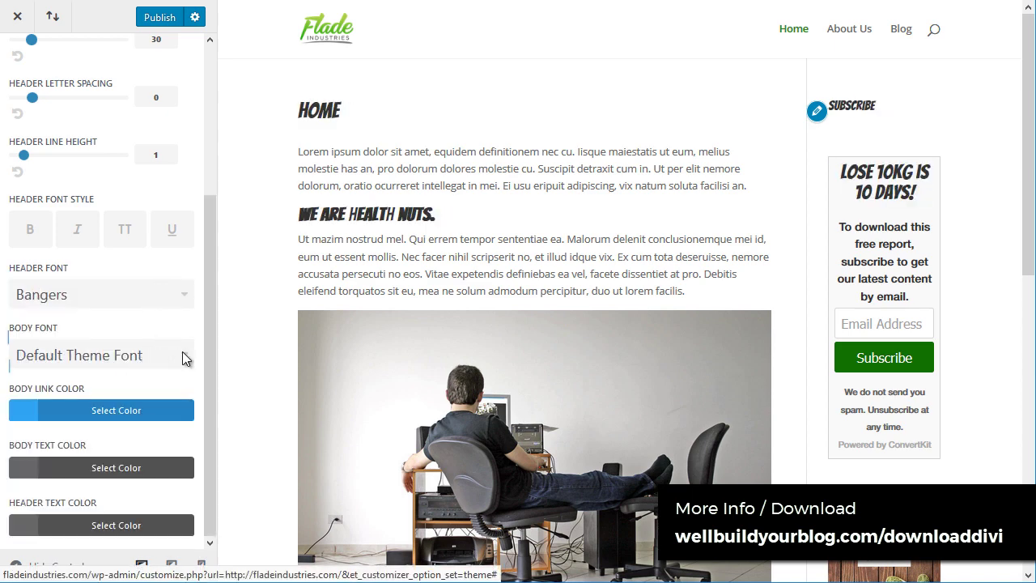
click(183, 356)
click(184, 296)
mouse_move(188, 340)
mouse_down()
mouse_move(188, 331)
mouse_move(178, 343)
mouse_up()
click(138, 370)
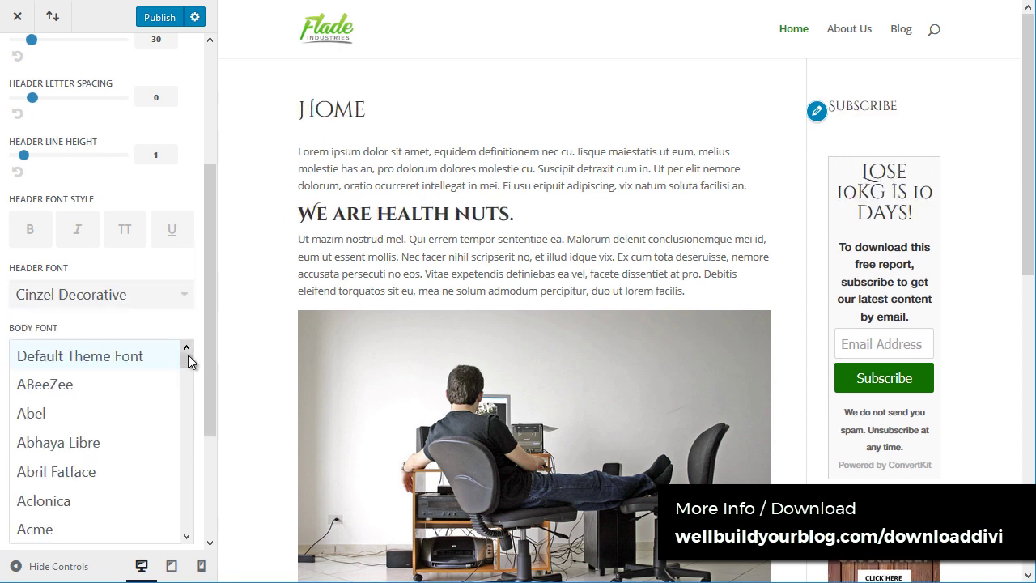
drag(188, 360, 185, 464)
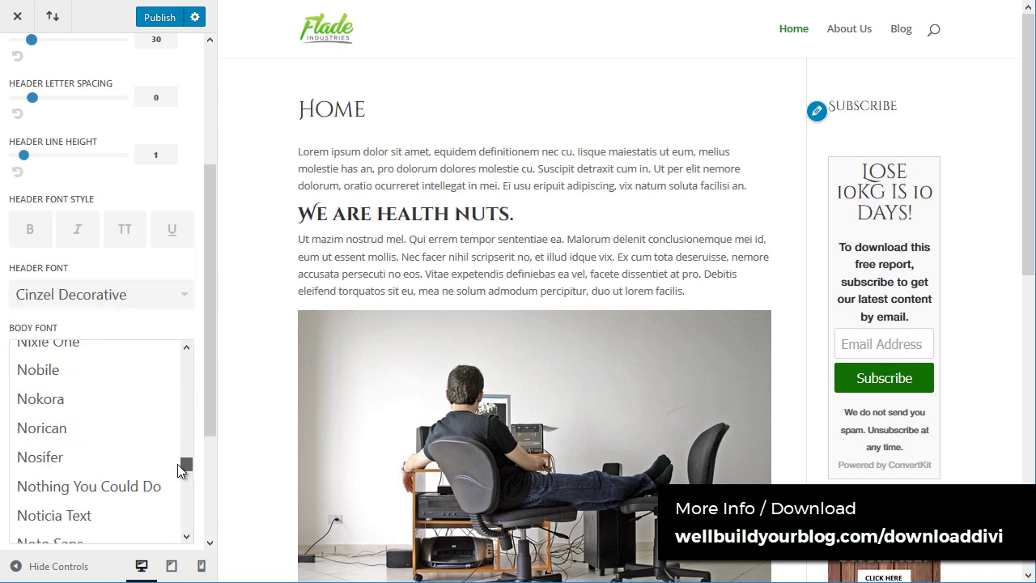
click(73, 516)
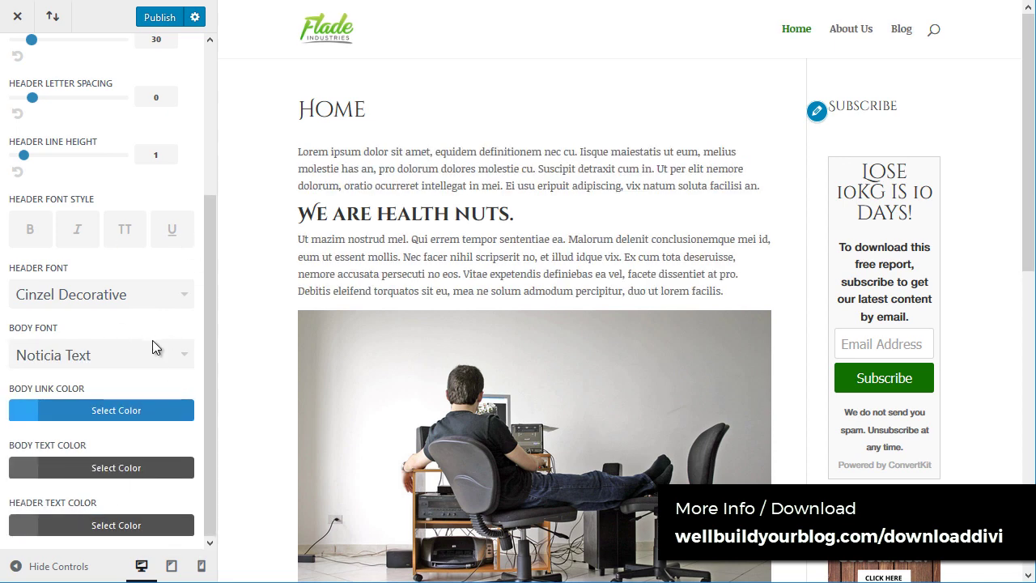
Step: Try Molle for headings, then settle on Nunito Sans as the header font
click(185, 295)
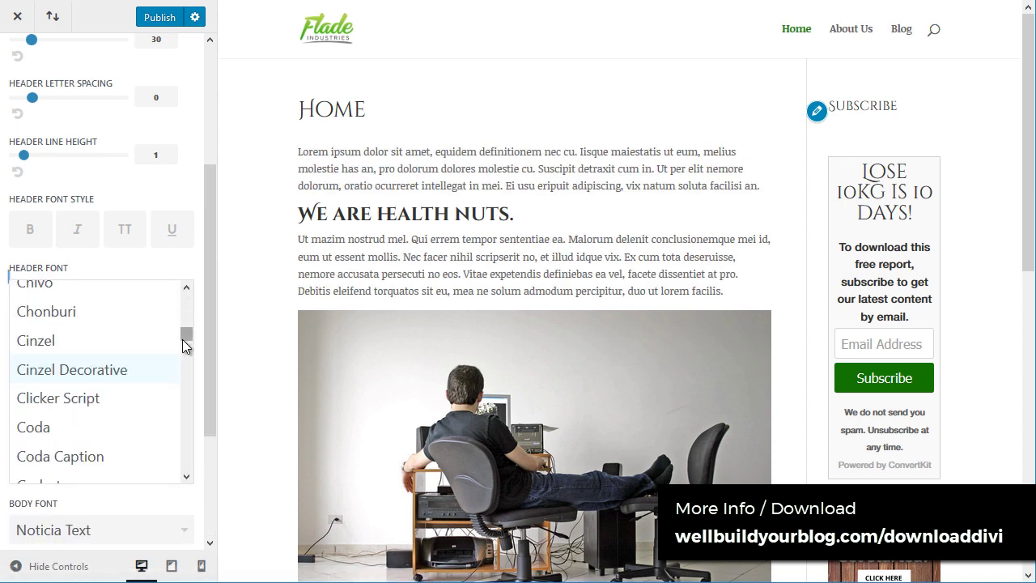
drag(183, 339, 186, 396)
scroll(77, 419, down, 3)
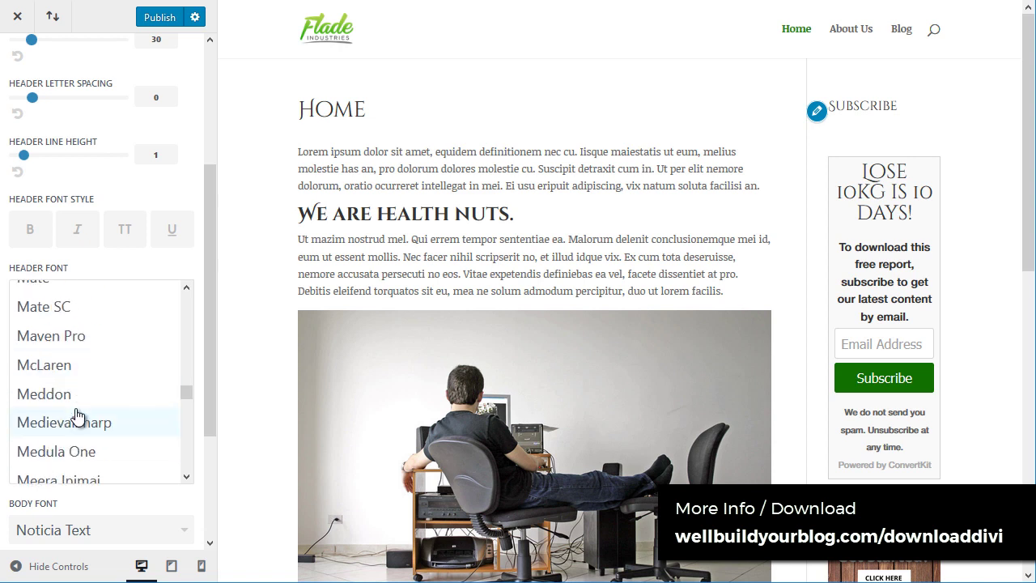
scroll(75, 400, down, 6)
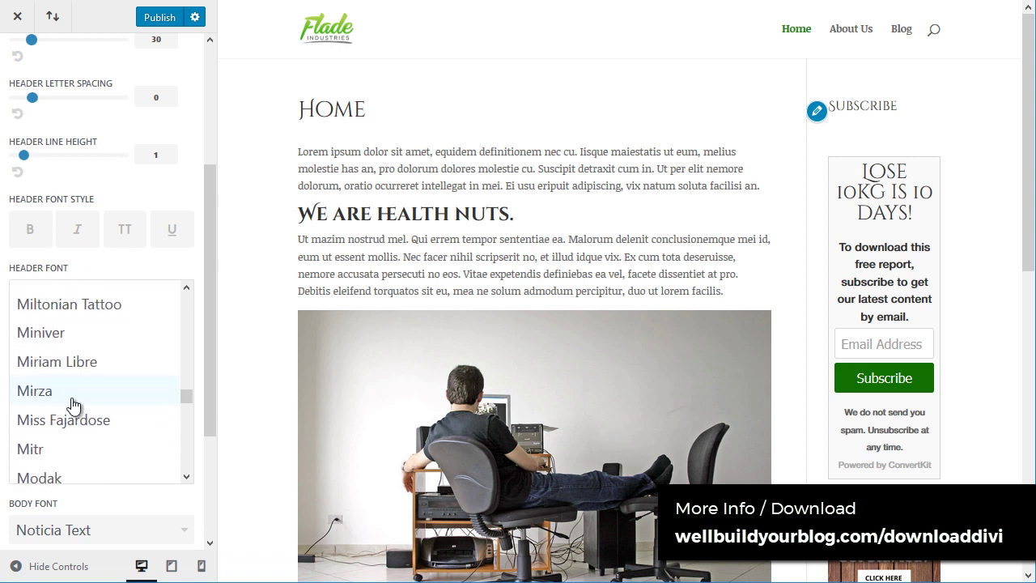
scroll(73, 405, down, 2)
click(68, 373)
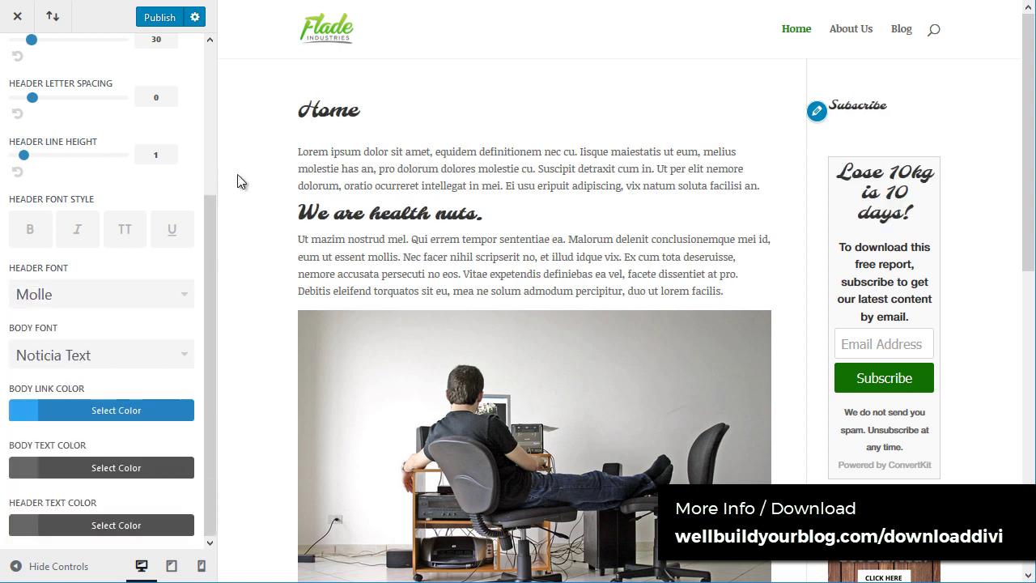
drag(486, 220, 272, 237)
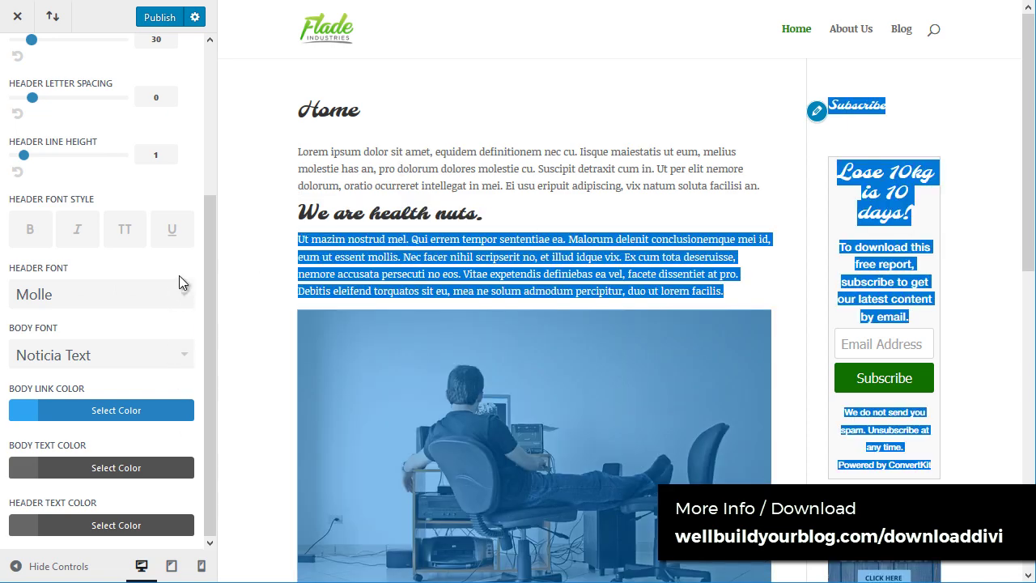
click(179, 281)
mouse_move(186, 404)
mouse_down()
mouse_move(185, 444)
mouse_move(187, 409)
mouse_up()
scroll(125, 394, up, 3)
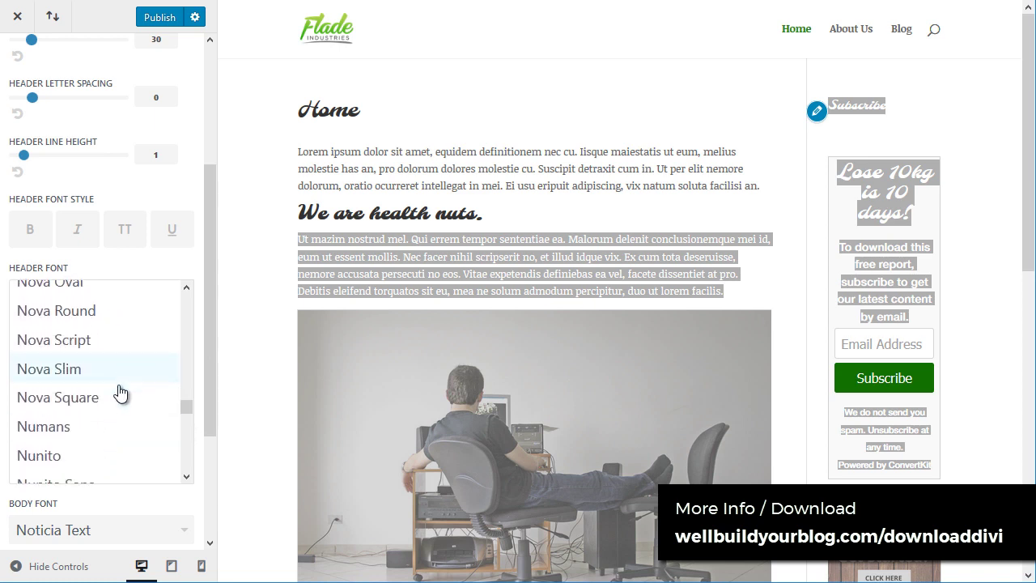
scroll(120, 393, down, 2)
click(120, 353)
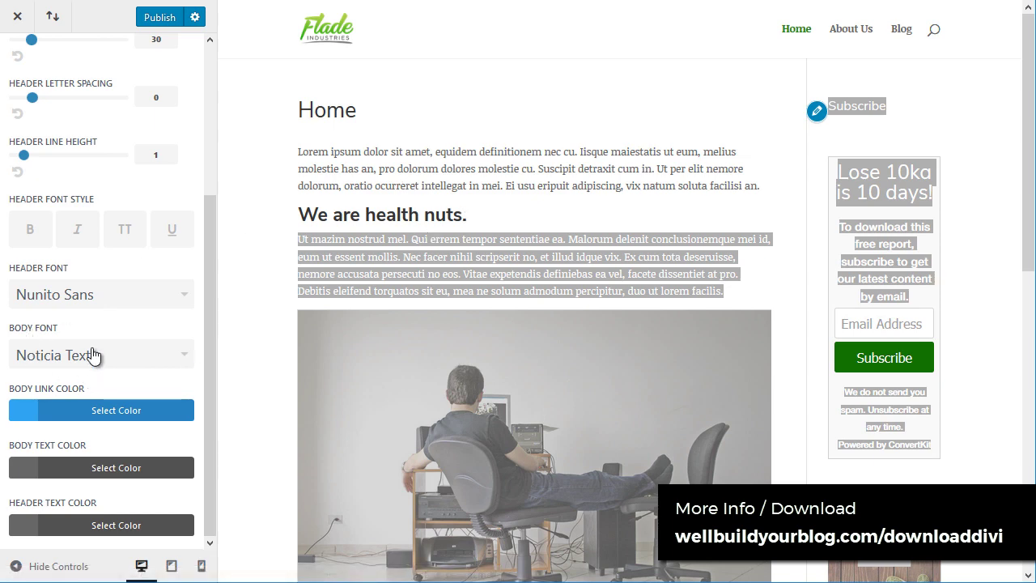
Step: Try Nobile and the default font for body text, then set the body font to Yrsa
click(89, 355)
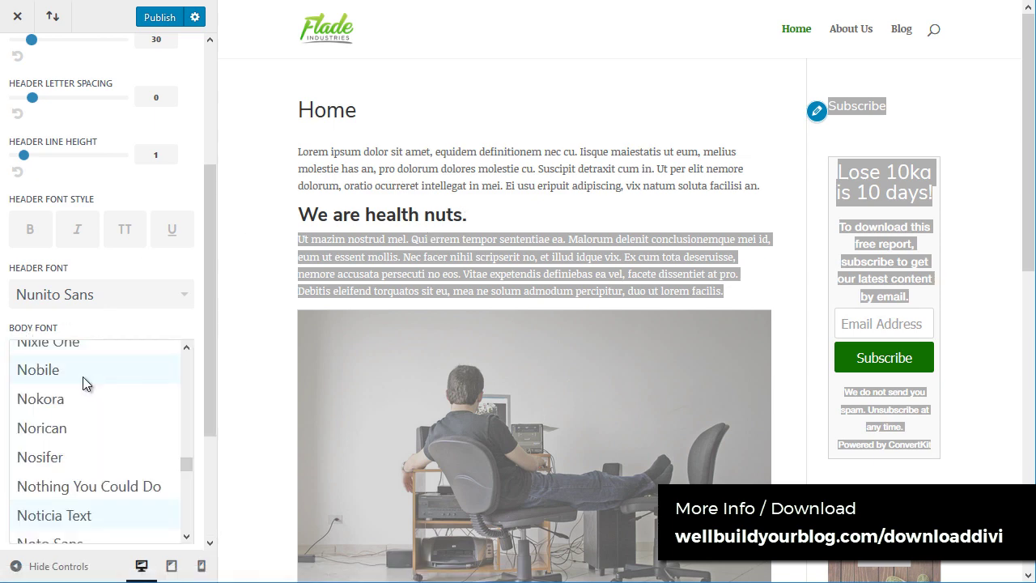
click(83, 372)
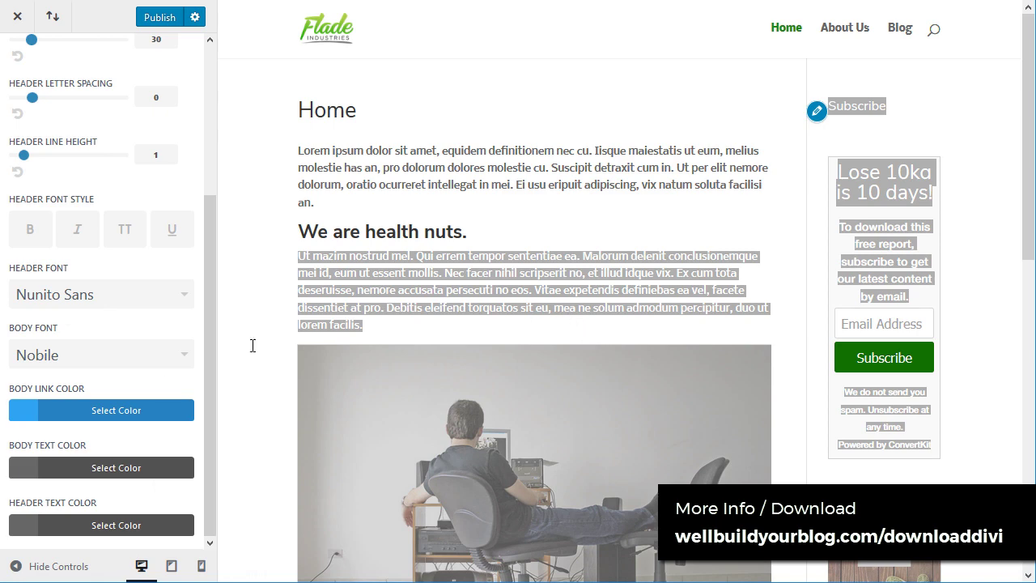
click(172, 368)
drag(192, 456, 187, 540)
scroll(106, 363, up, 1)
click(106, 361)
click(165, 349)
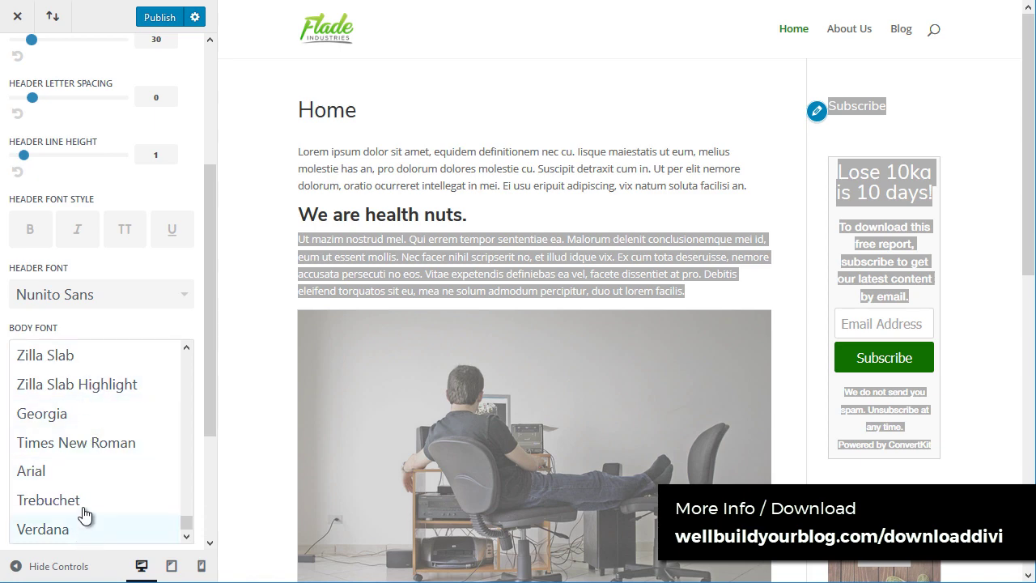
scroll(92, 458, up, 1)
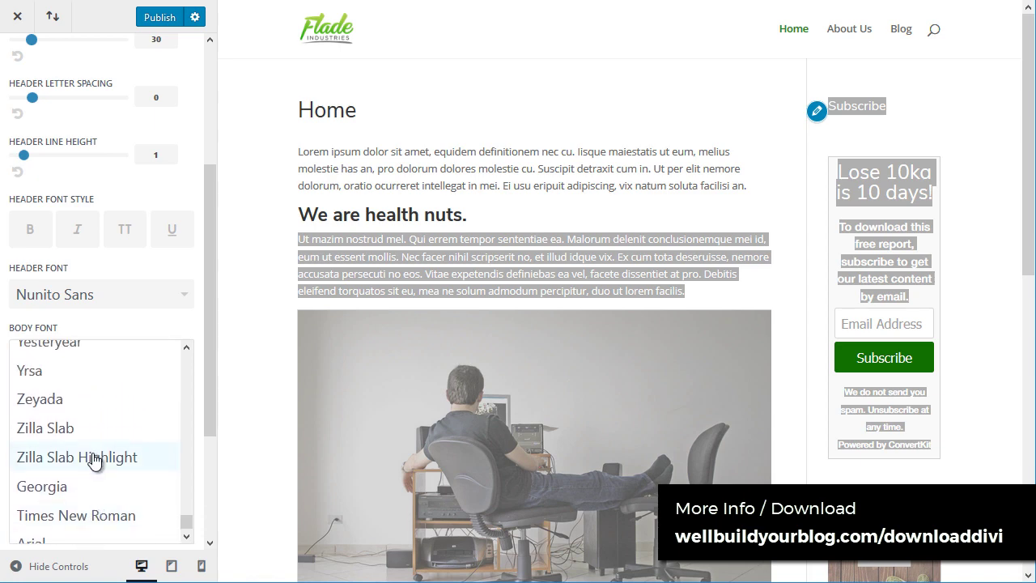
click(68, 370)
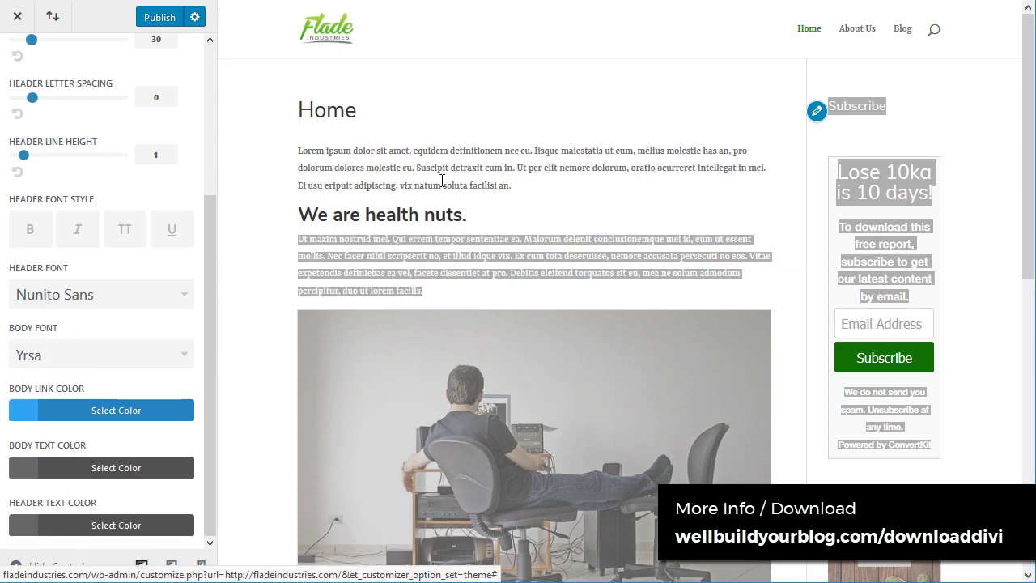
scroll(65, 159, up, 3)
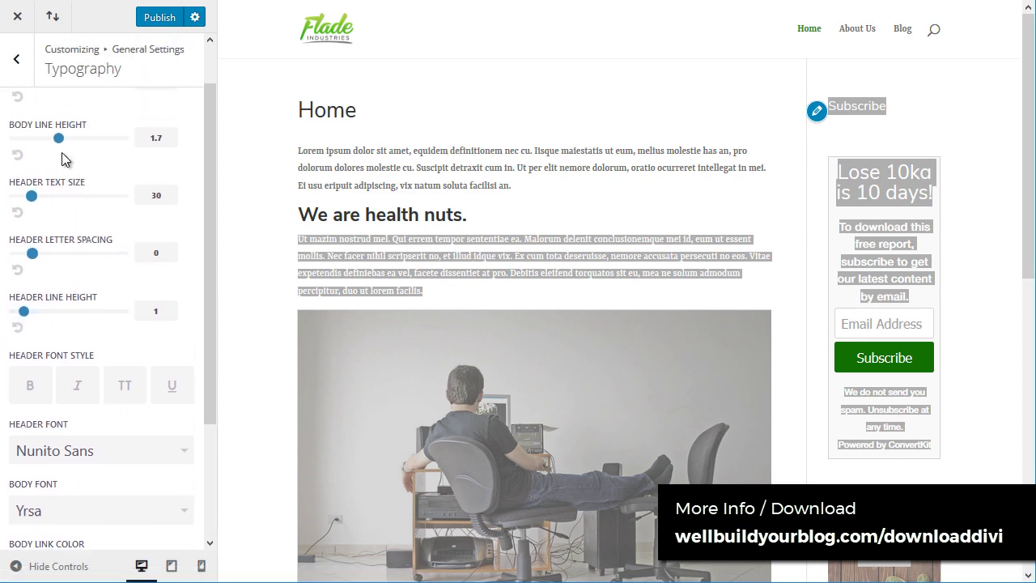
Step: Set header text size to 51, body text size to 19 and body line height to 1.9
drag(33, 193, 79, 202)
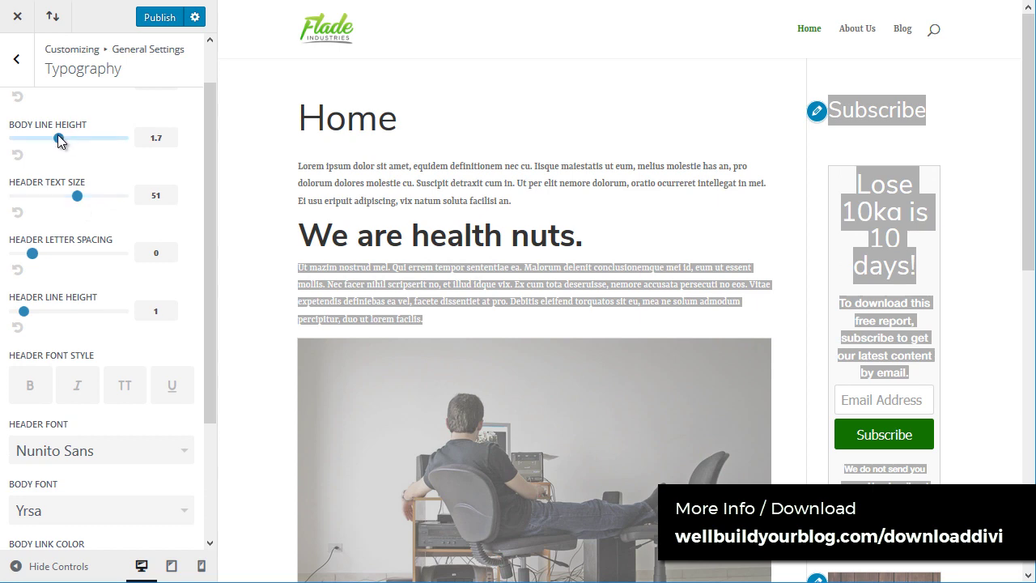
mouse_move(57, 136)
mouse_down()
mouse_move(19, 142)
mouse_move(53, 139)
mouse_up()
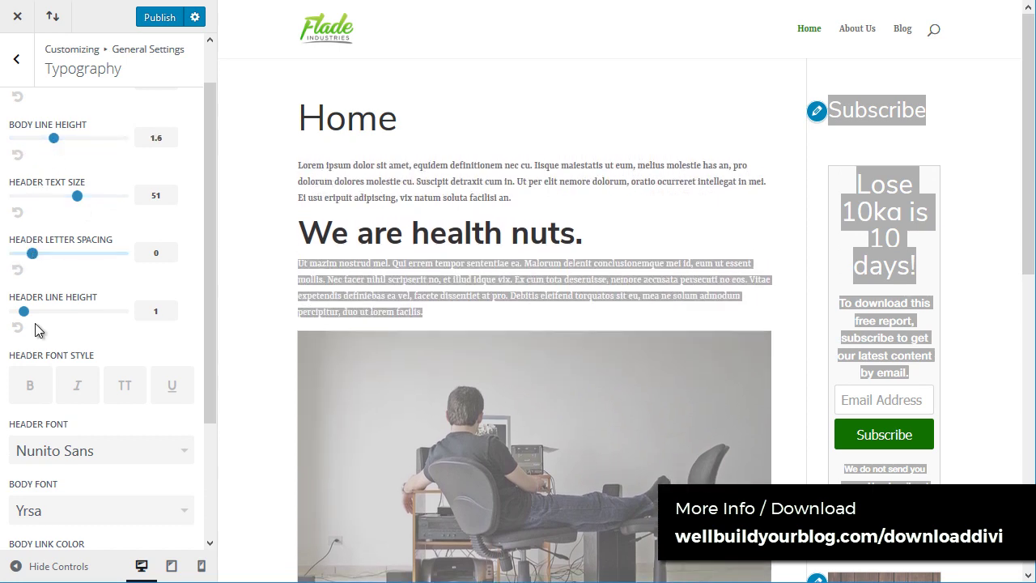
scroll(42, 148, up, 1)
drag(39, 131, 68, 189)
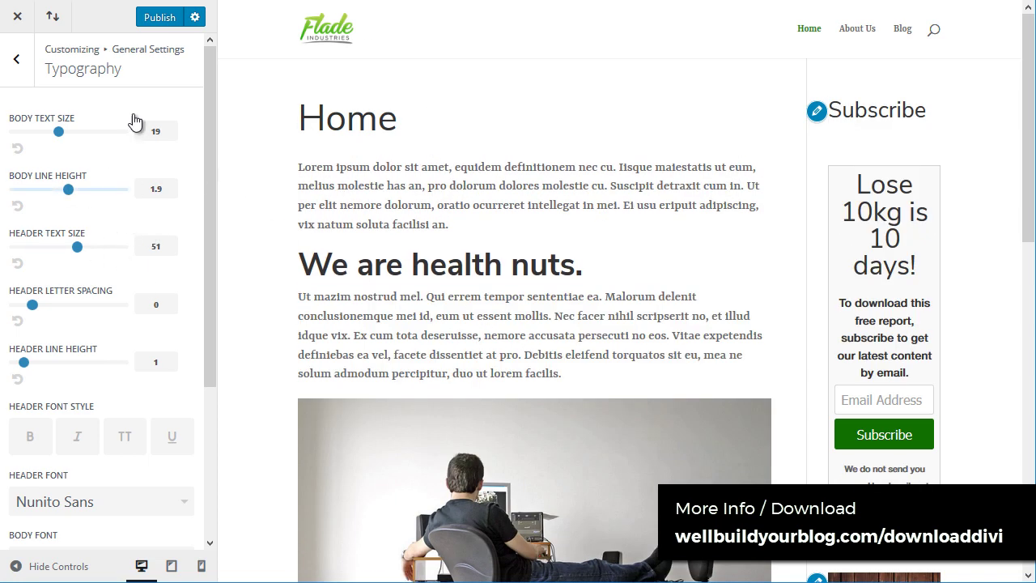
Step: Switch the header font to Montserrat and the body font to Trebuchet
scroll(148, 363, down, 2)
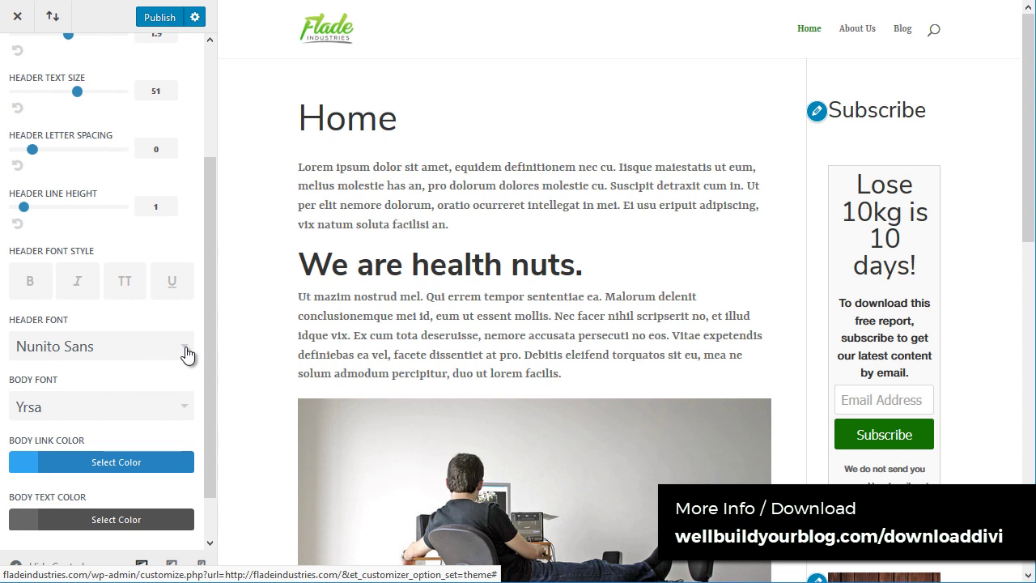
click(187, 354)
scroll(185, 346, up, 2)
scroll(181, 392, down, 2)
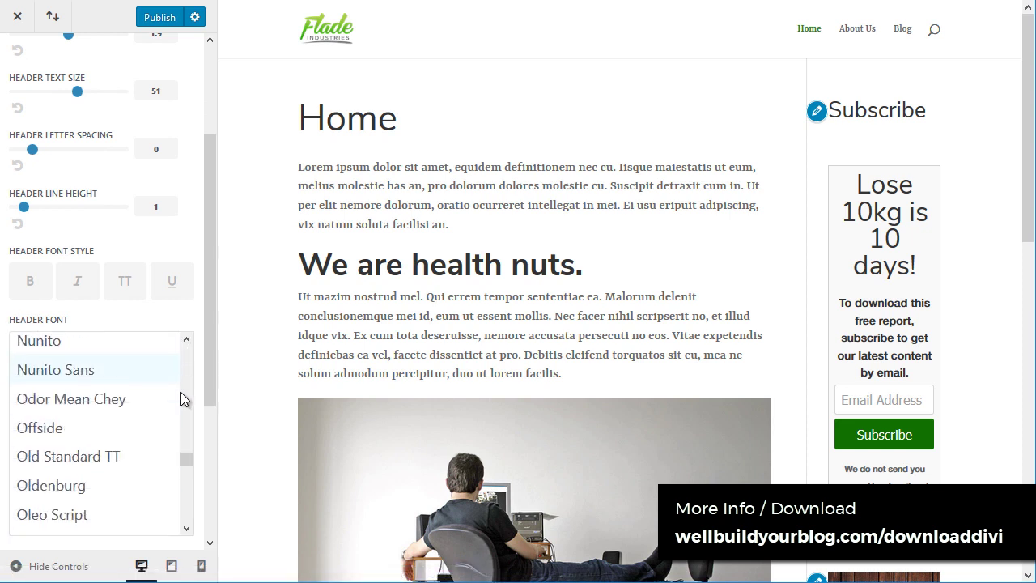
scroll(180, 392, down, 8)
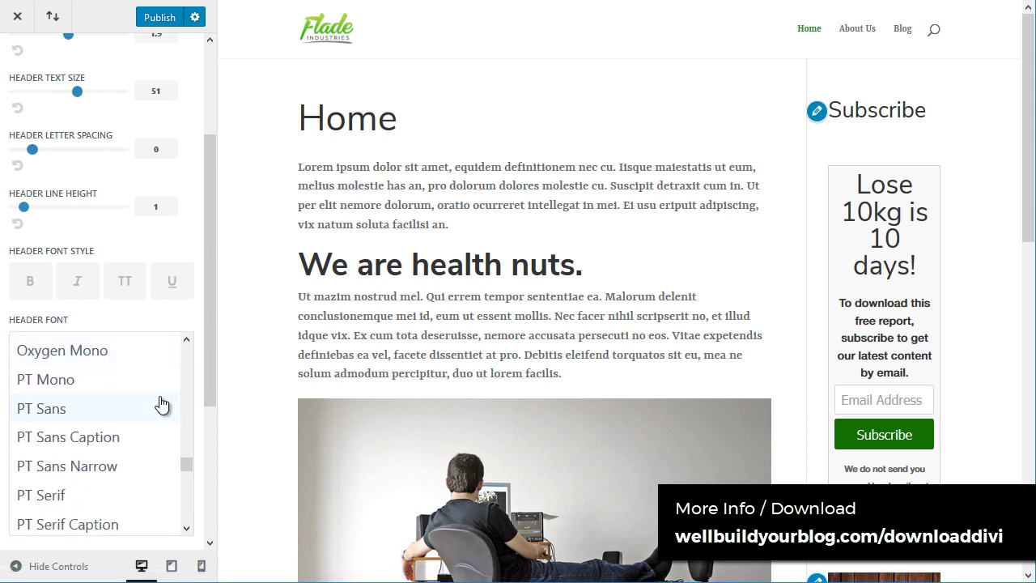
scroll(162, 405, down, 5)
scroll(135, 426, up, 10)
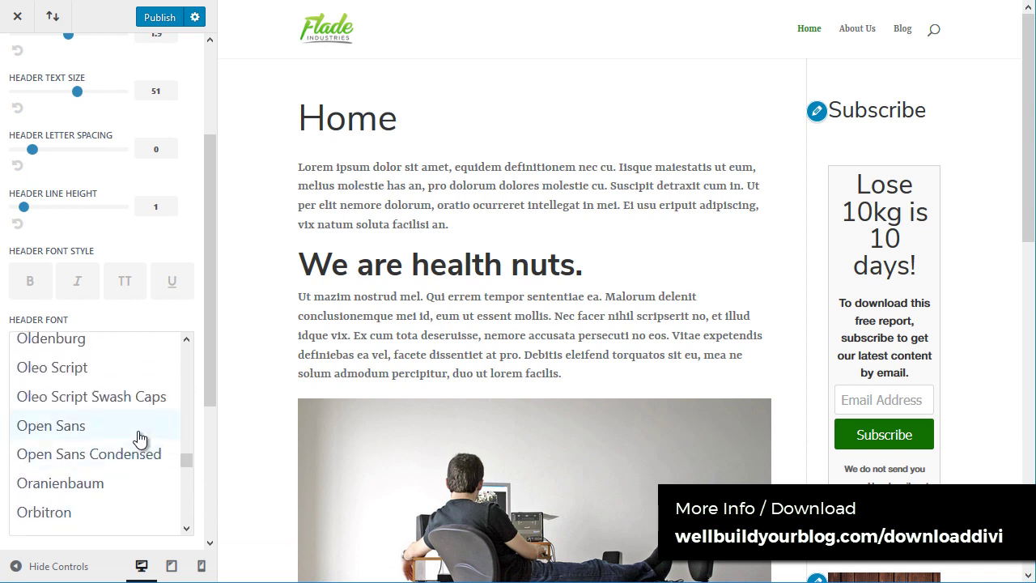
scroll(139, 438, up, 12)
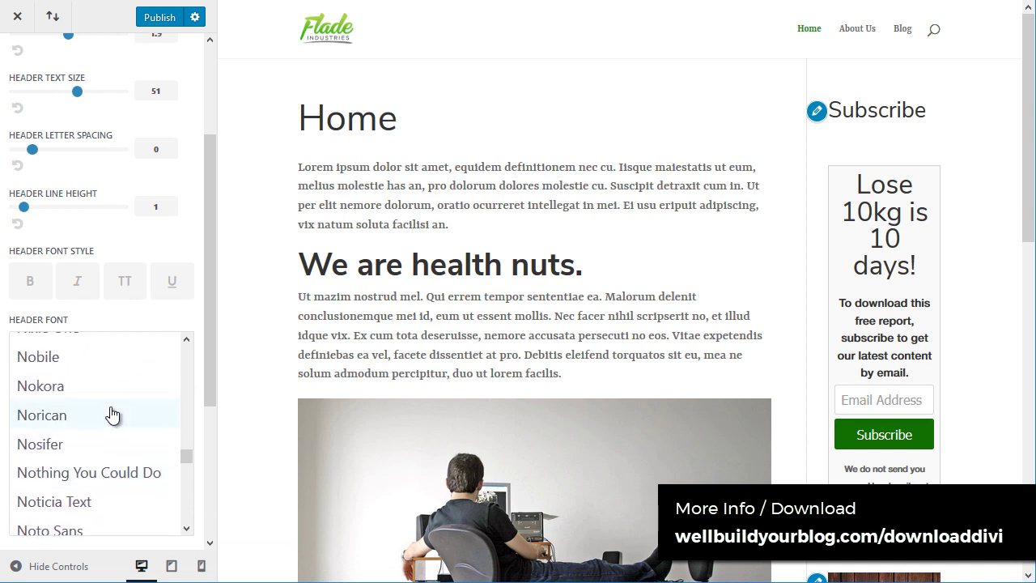
scroll(113, 415, up, 12)
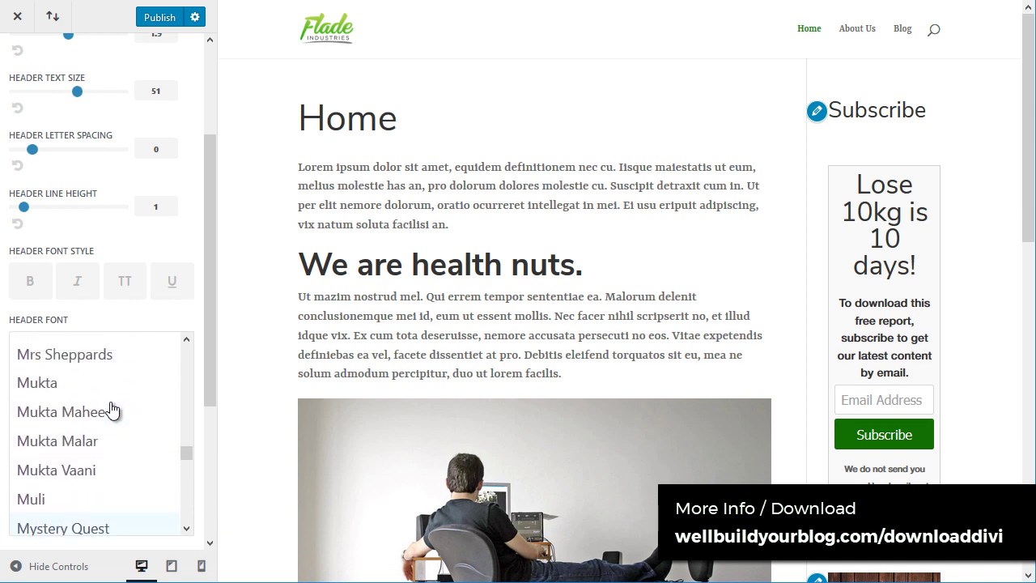
scroll(113, 410, up, 4)
scroll(106, 402, up, 4)
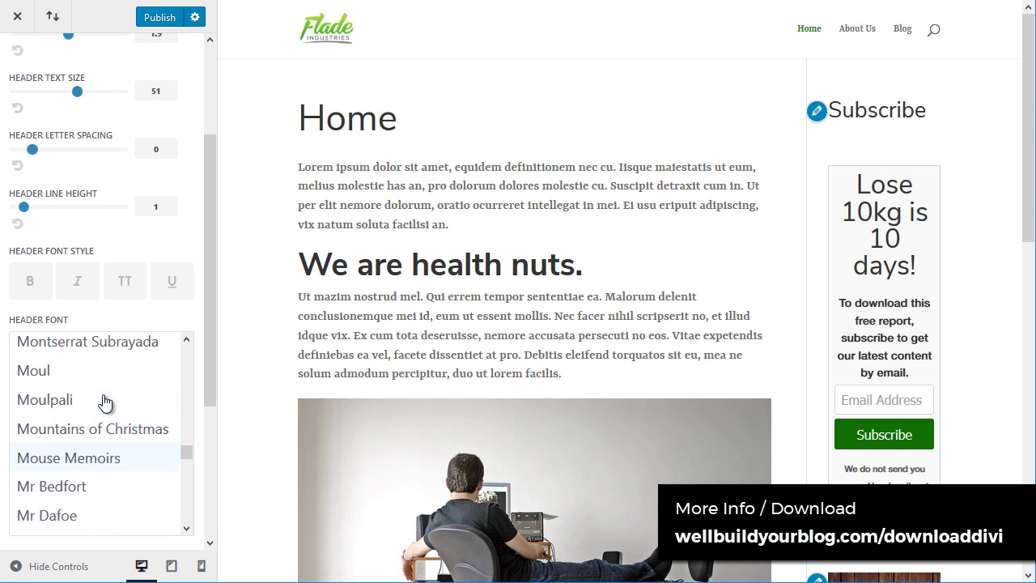
click(52, 434)
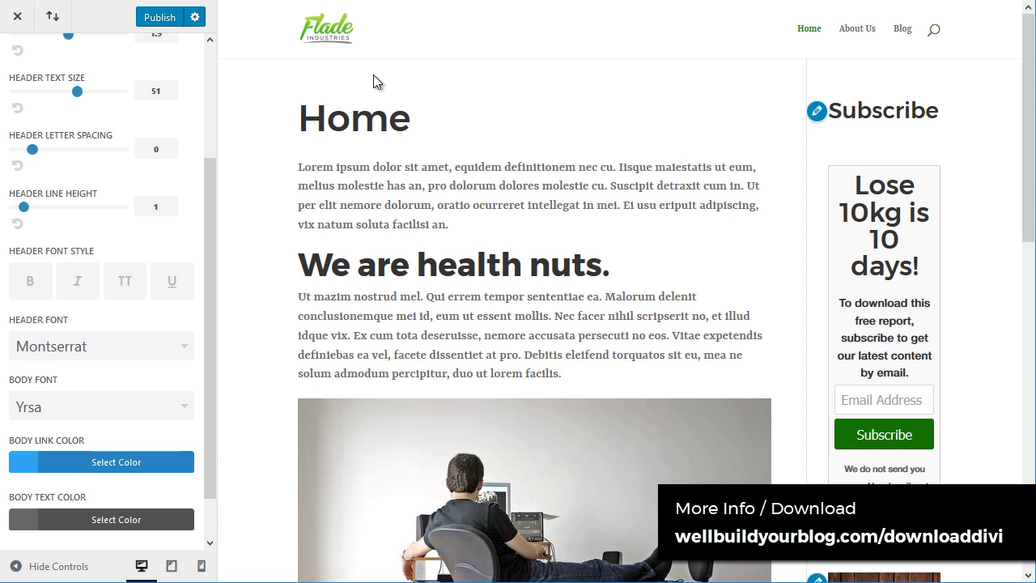
click(139, 413)
scroll(184, 396, down, 1)
scroll(191, 389, down, 3)
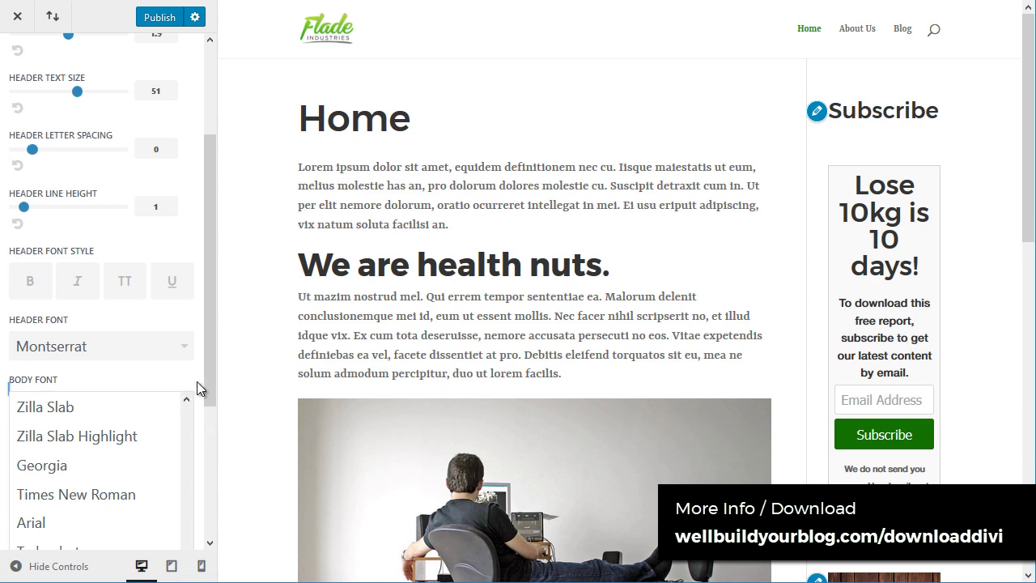
click(66, 324)
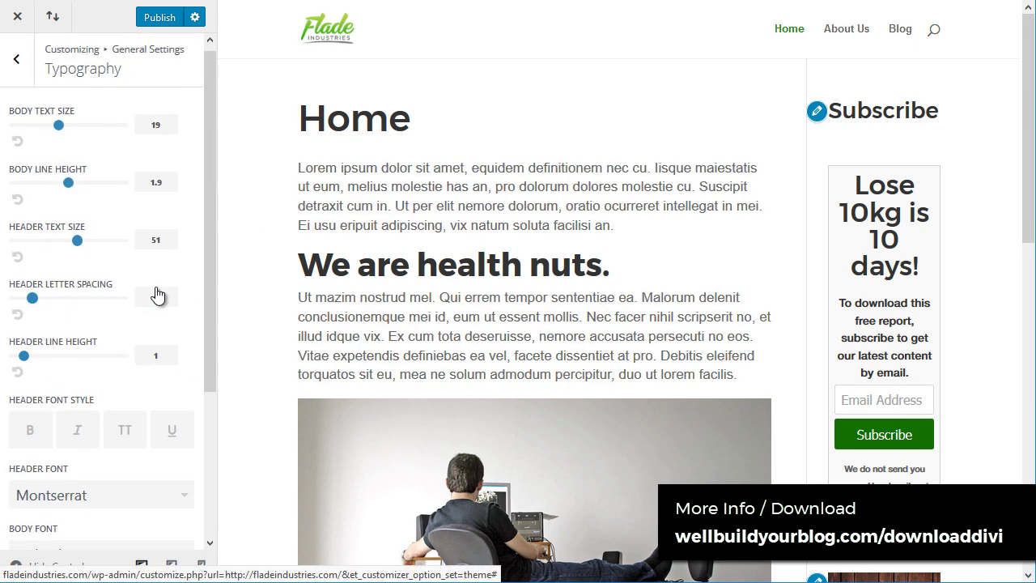
Step: Make body links dark green #136613 and raise body line height to 2.5
click(103, 425)
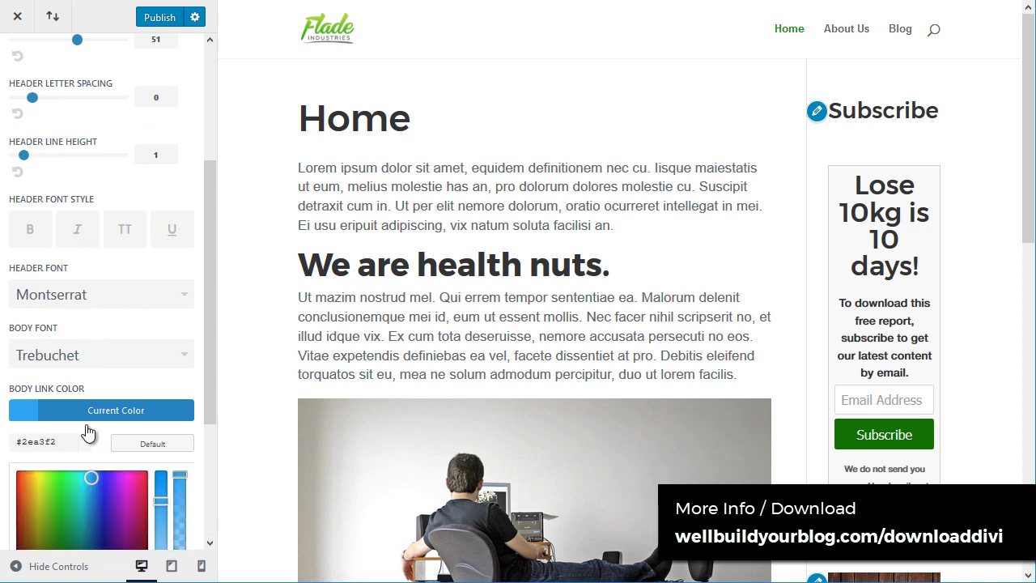
scroll(85, 405, down, 2)
click(60, 349)
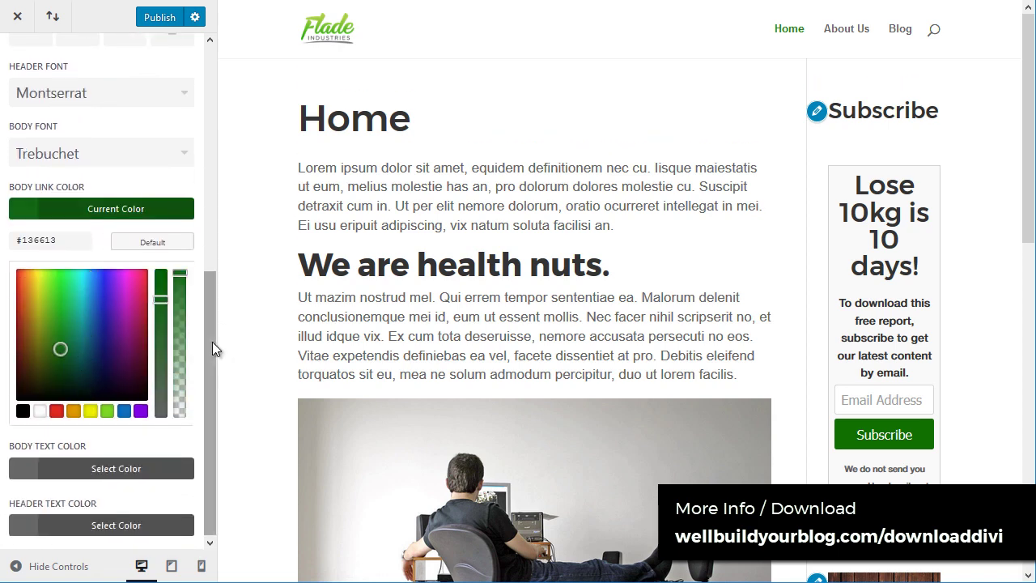
drag(212, 342, 231, 89)
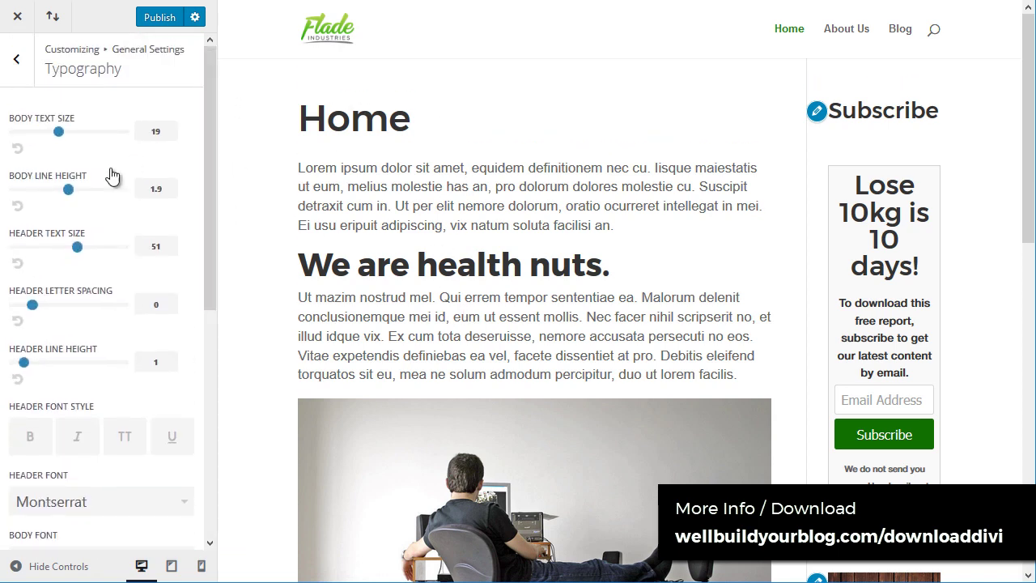
drag(68, 194, 98, 193)
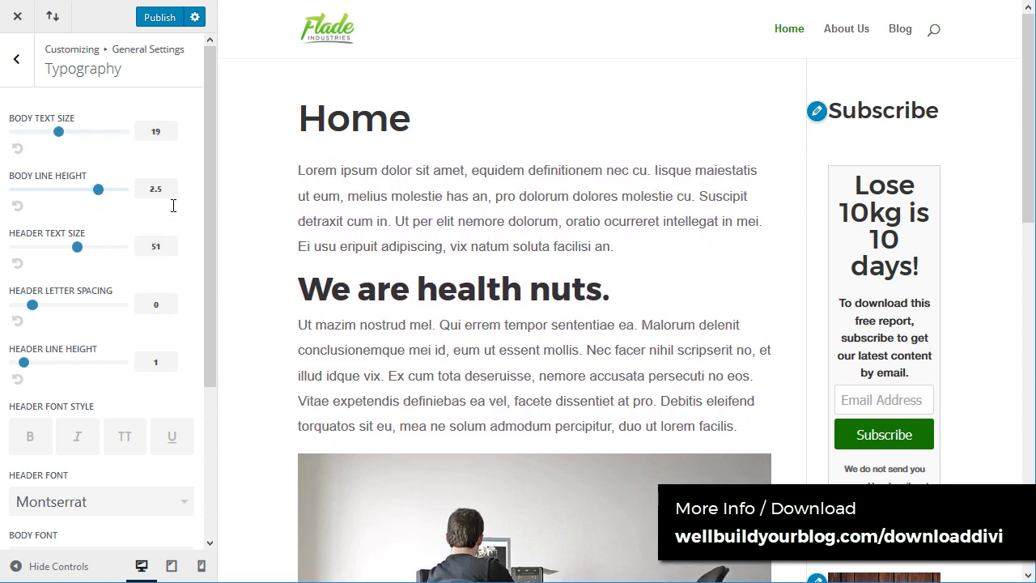
click(16, 59)
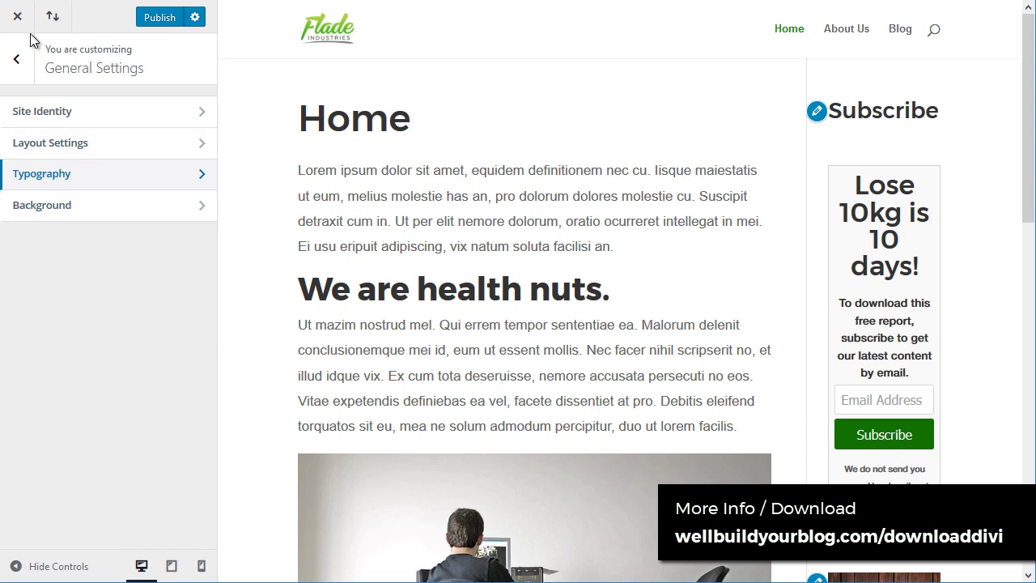
Step: Under Header & Navigation > Header Format, set the Header Style to Centered
click(22, 64)
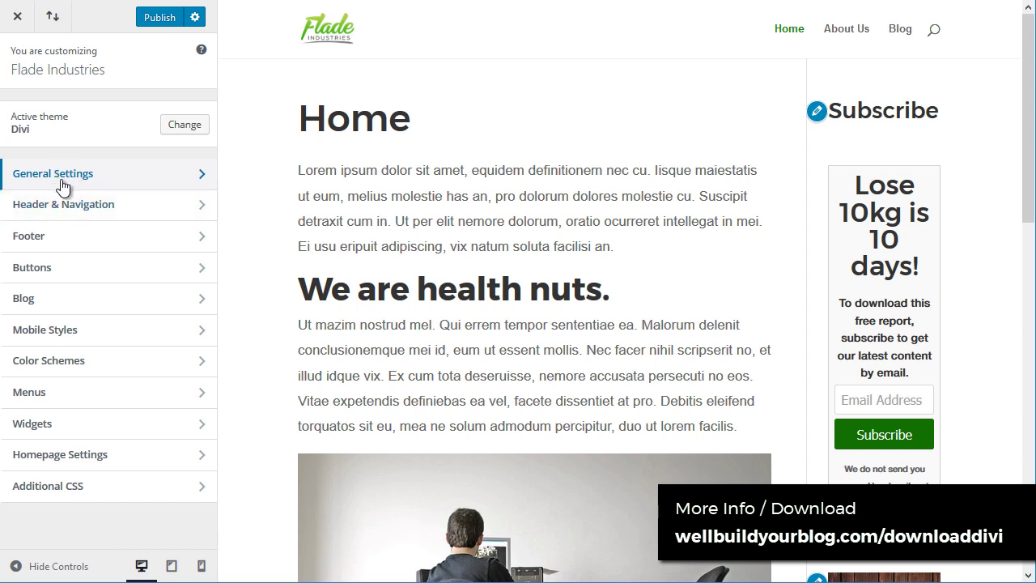
click(62, 212)
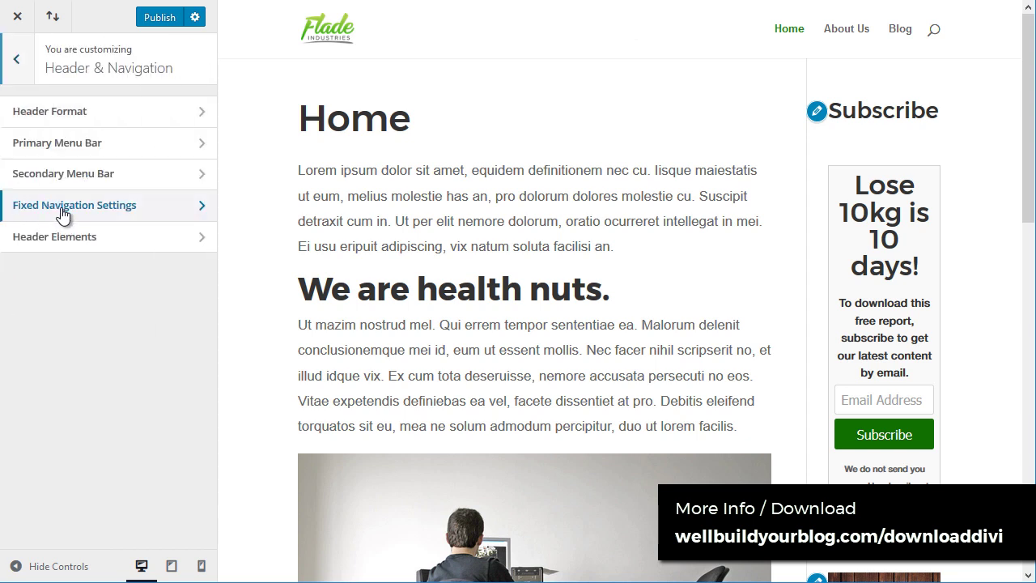
click(55, 110)
click(50, 143)
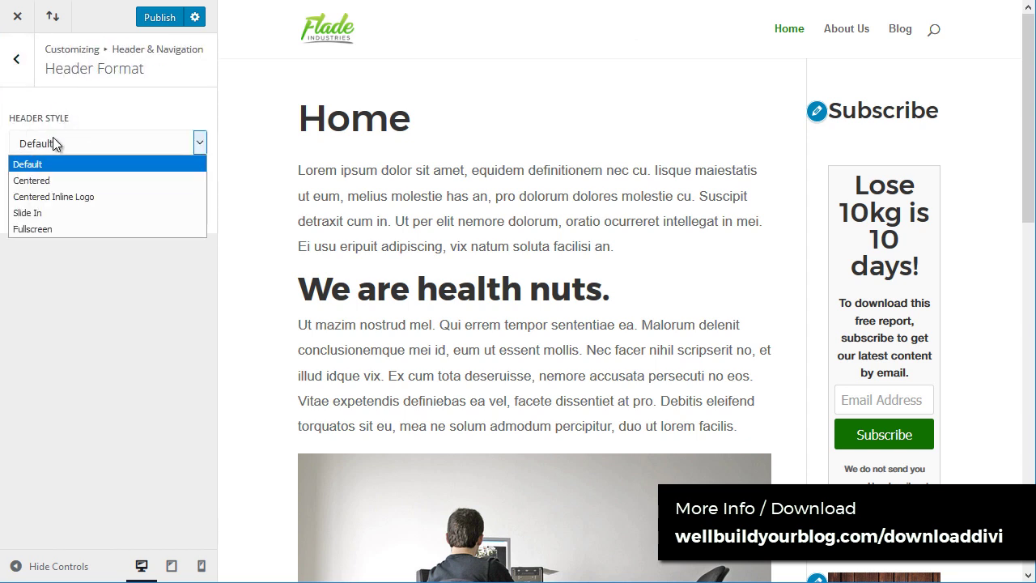
click(63, 142)
click(55, 142)
click(58, 144)
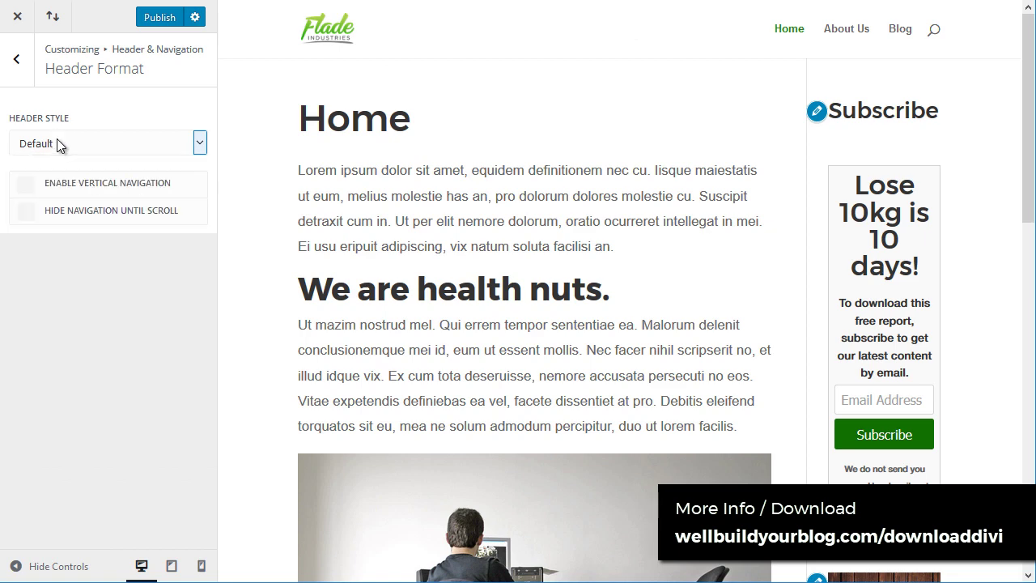
click(52, 150)
click(42, 178)
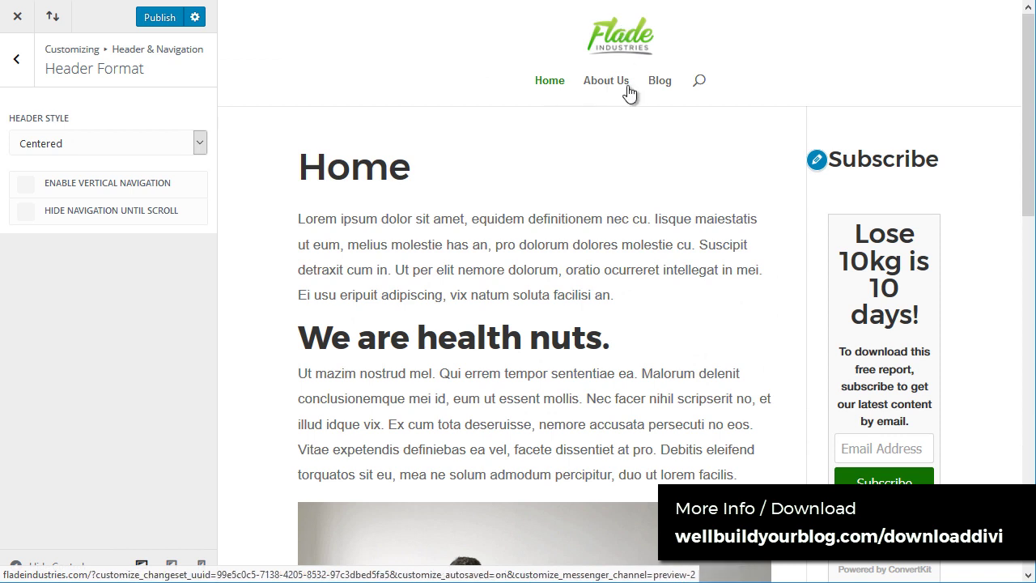
click(16, 58)
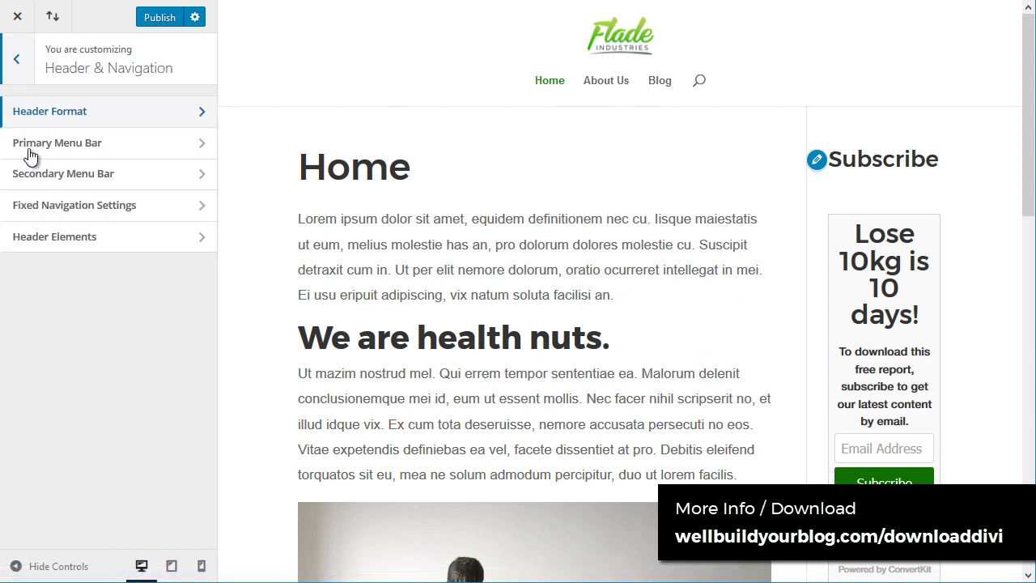
Step: Set primary menu height to 142, logo max height to 69 and active link colour #168234
click(50, 150)
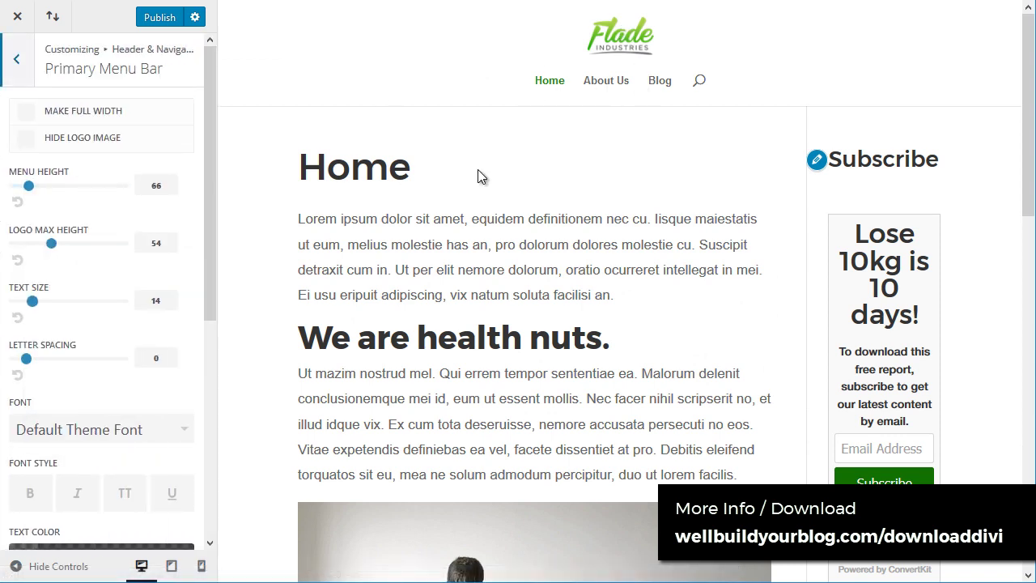
drag(28, 186, 59, 186)
drag(49, 244, 75, 244)
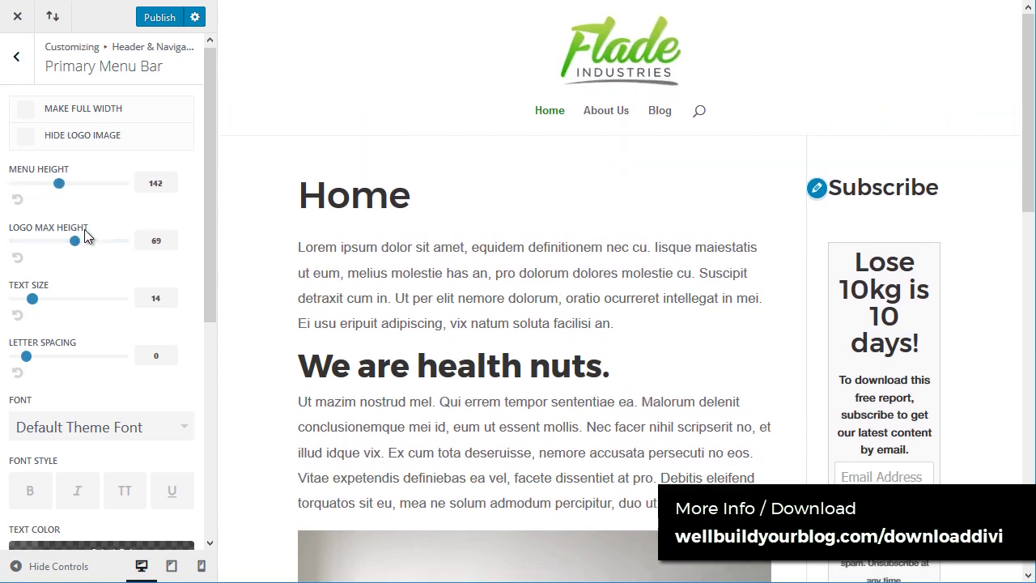
scroll(89, 292, down, 4)
click(46, 306)
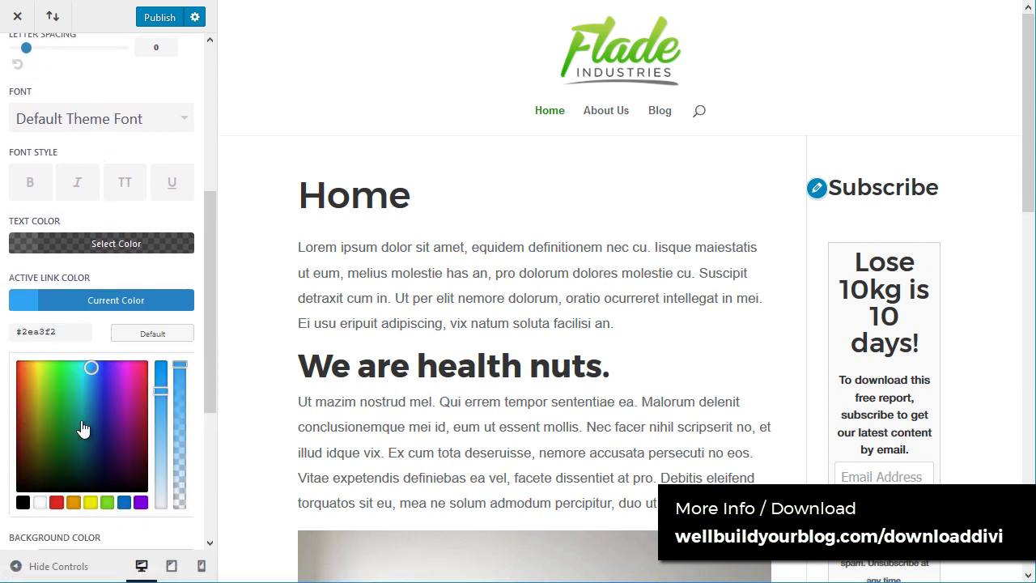
mouse_move(58, 416)
mouse_down()
mouse_move(62, 433)
mouse_move(66, 425)
mouse_up()
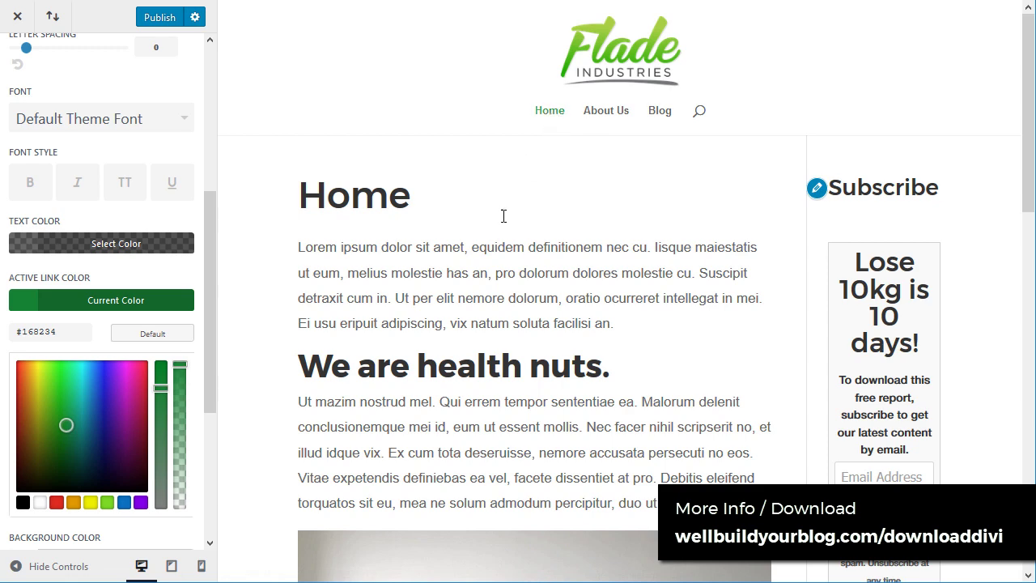
drag(208, 261, 210, 378)
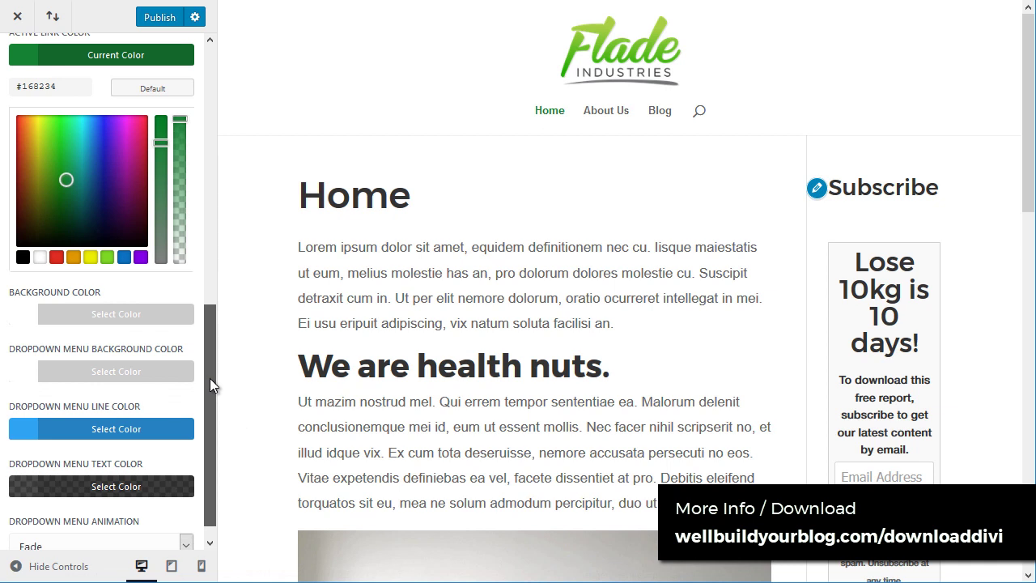
Step: After trying several colours, give the menu bar a pale grey #efefef background and text size 17
click(56, 314)
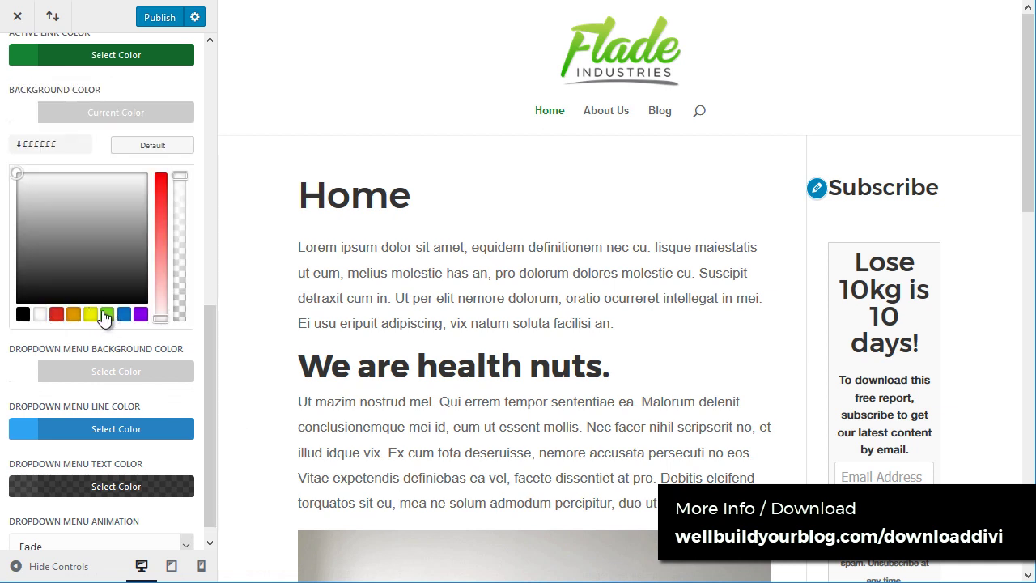
click(73, 316)
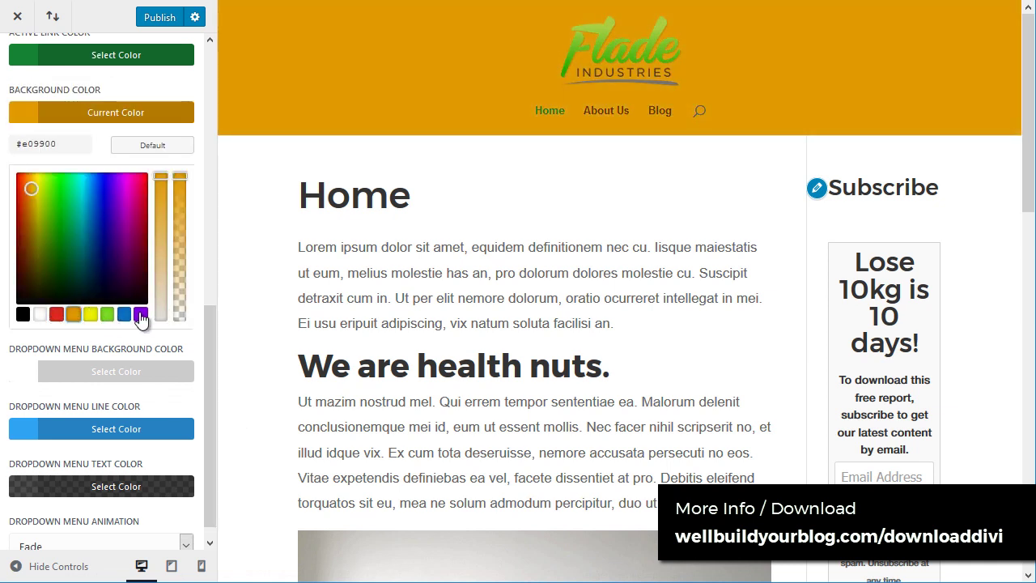
click(141, 315)
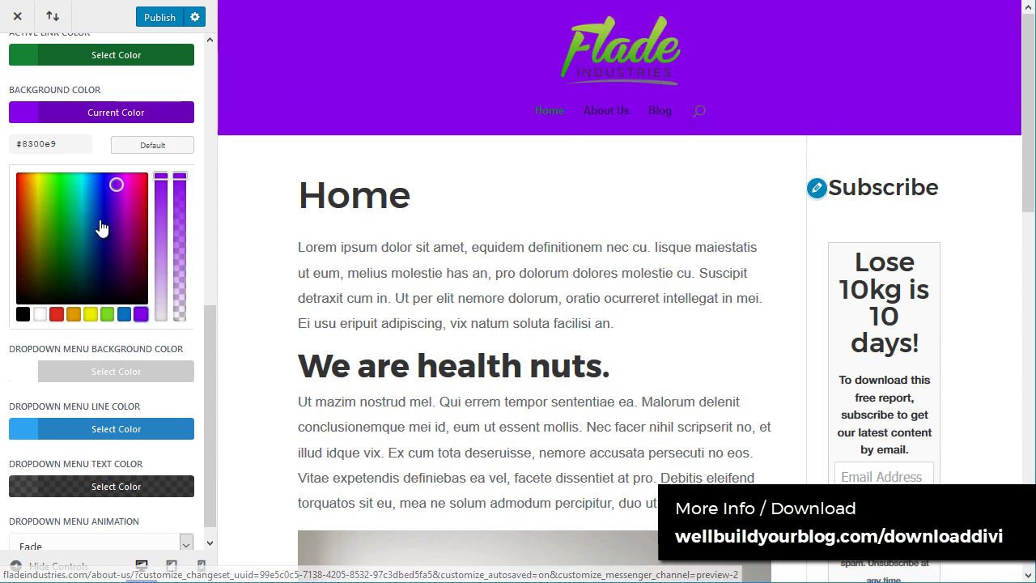
click(40, 318)
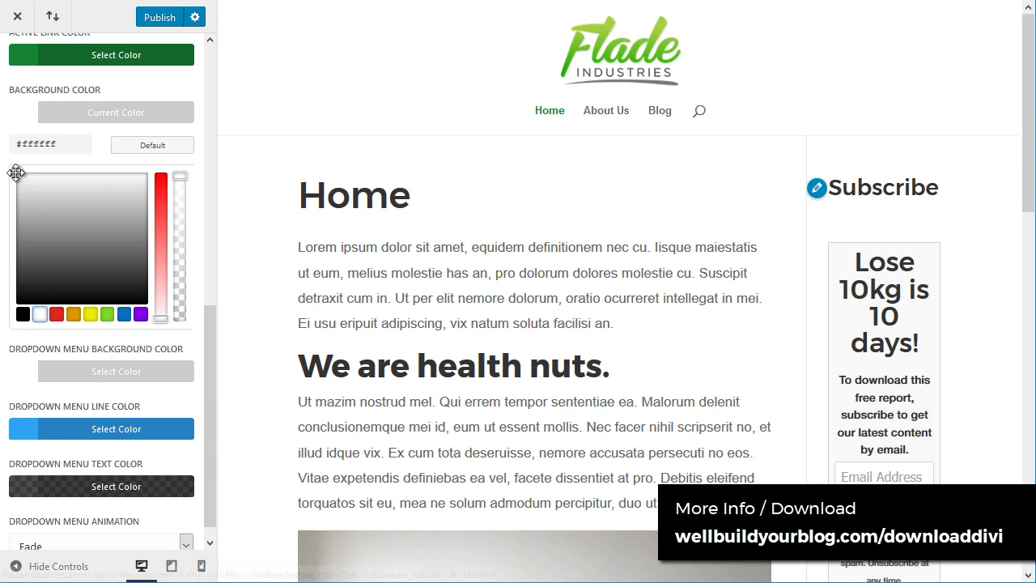
click(15, 190)
mouse_move(14, 190)
mouse_down()
mouse_move(13, 201)
mouse_move(11, 184)
mouse_up()
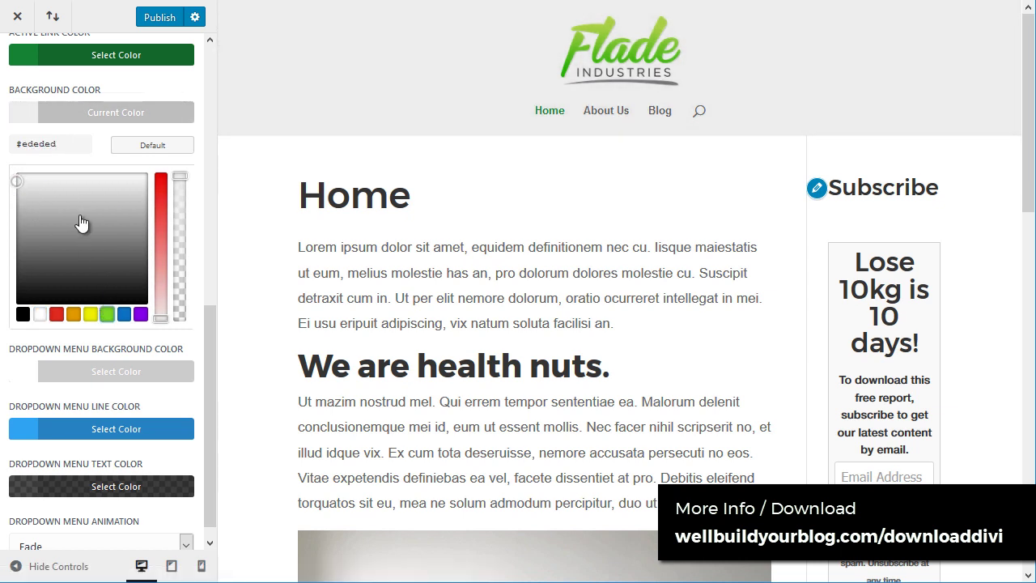
click(107, 314)
click(47, 190)
drag(47, 190, 38, 178)
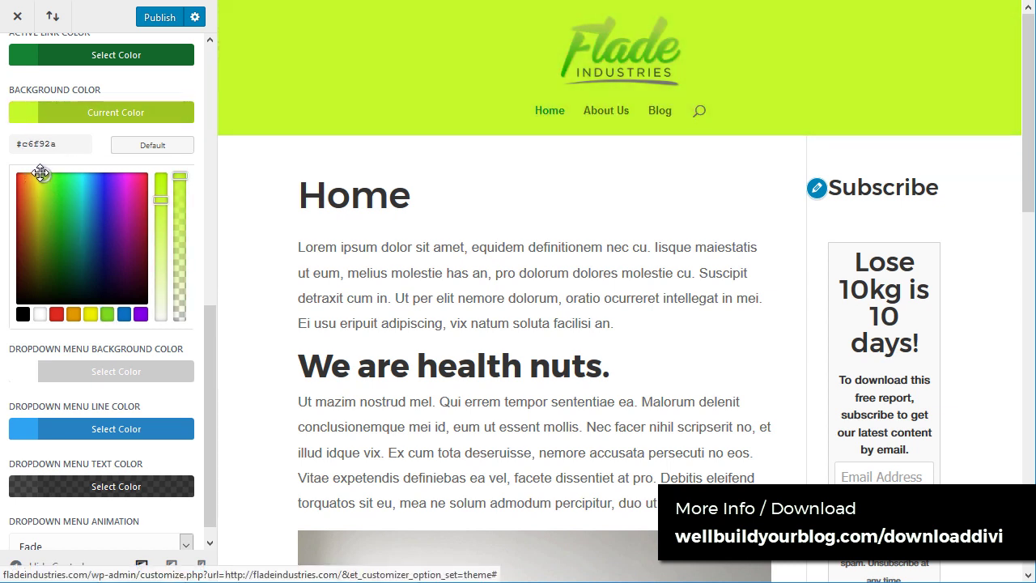
drag(40, 174, 16, 180)
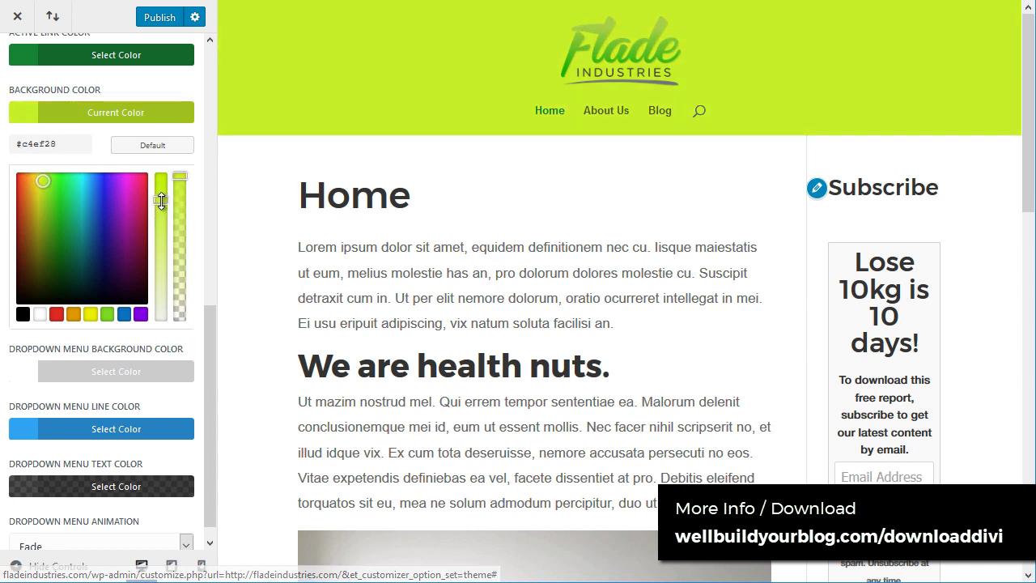
drag(160, 199, 158, 332)
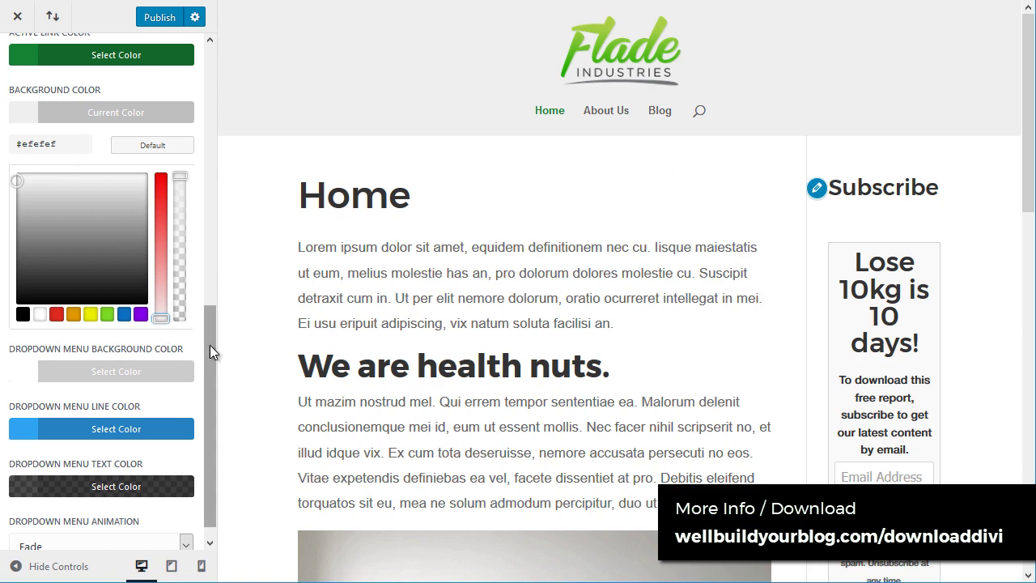
drag(211, 351, 229, 109)
scroll(108, 185, up, 1)
drag(33, 286, 60, 286)
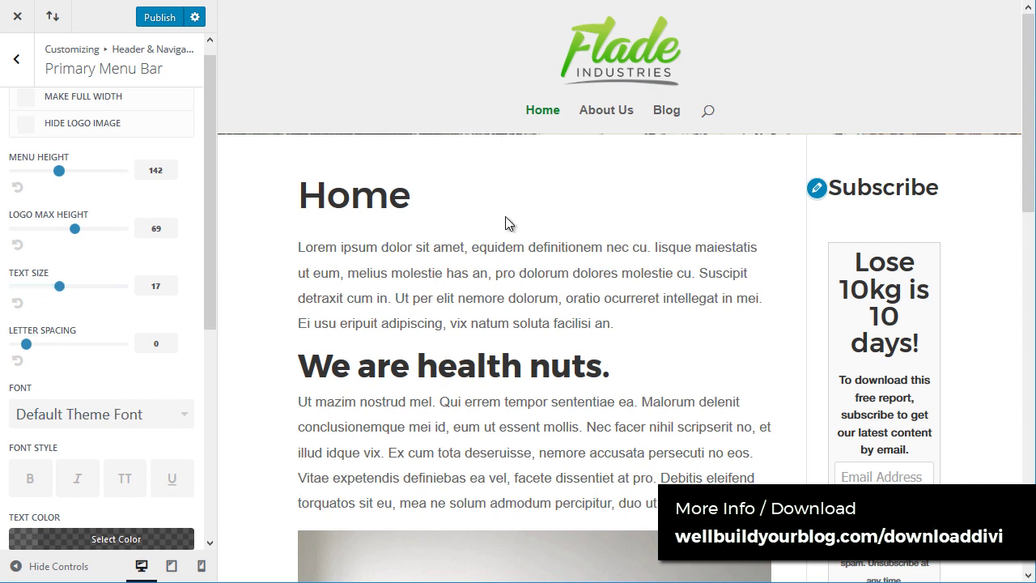
Step: Try Abel and Abril Fatface for the primary menu links, then settle on Montserrat
click(185, 413)
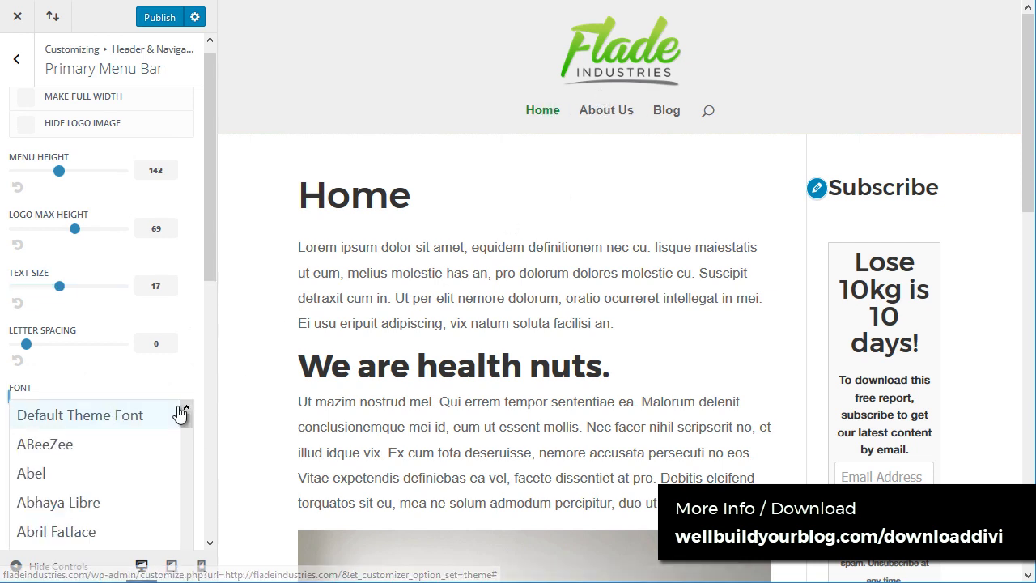
click(97, 473)
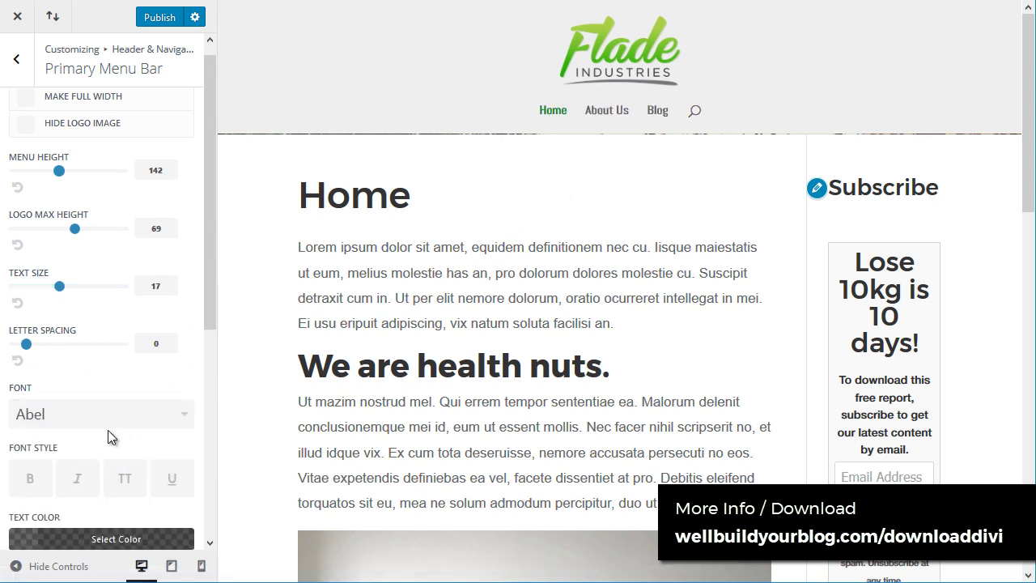
click(127, 416)
click(88, 537)
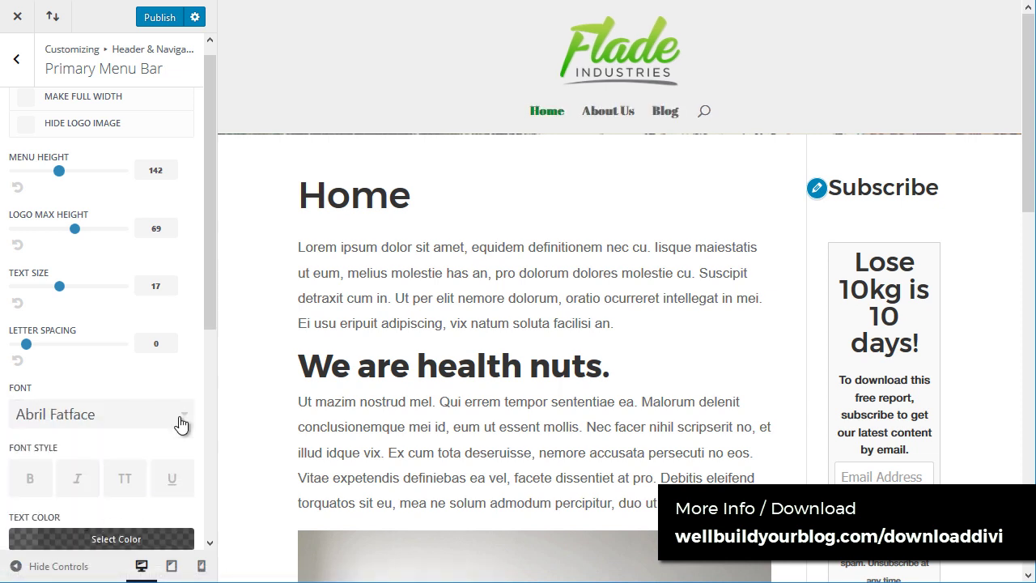
click(185, 421)
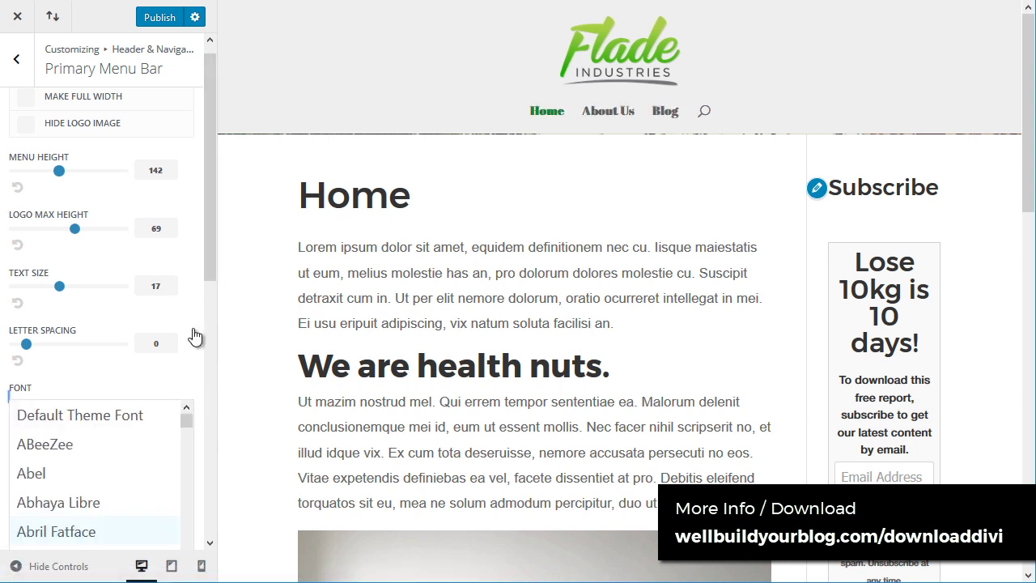
scroll(194, 337, down, 2)
drag(187, 259, 192, 368)
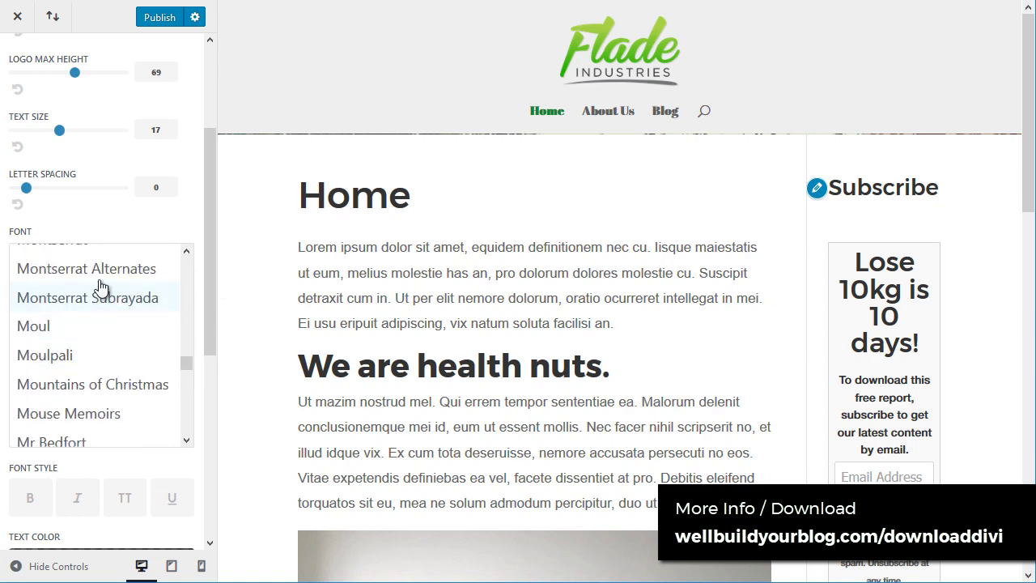
scroll(76, 287, up, 3)
click(84, 317)
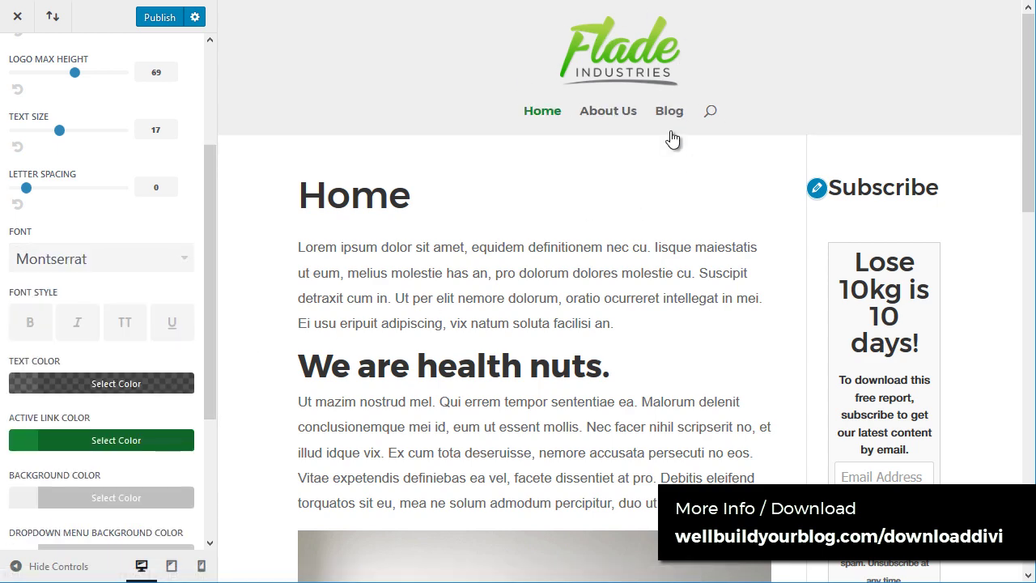
key(ctrl+plus)
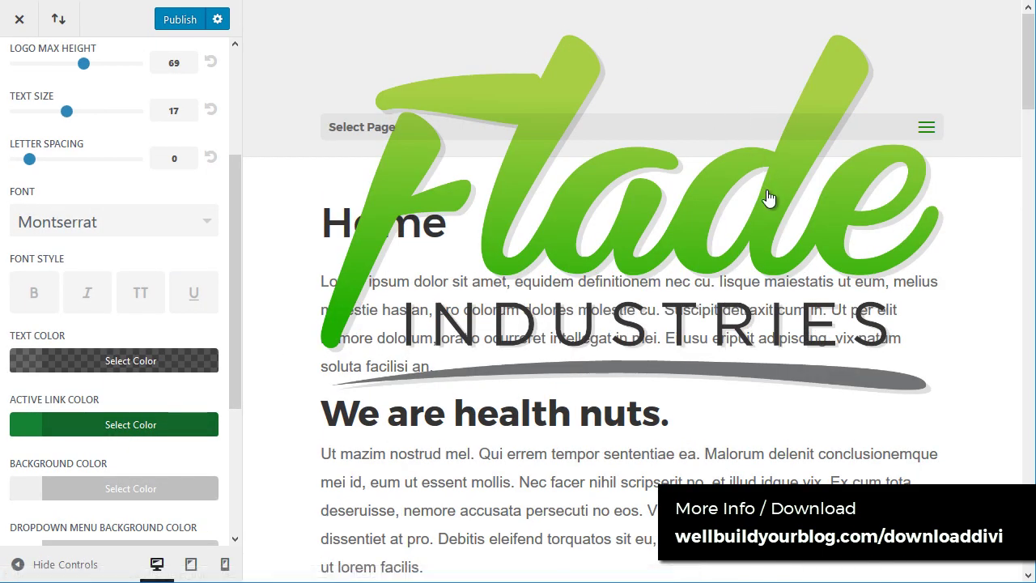
Step: Load Home from the mobile page menu, then zoom out until the preview shows the desktop layout
scroll(688, 293, down, 3)
scroll(688, 293, up, 3)
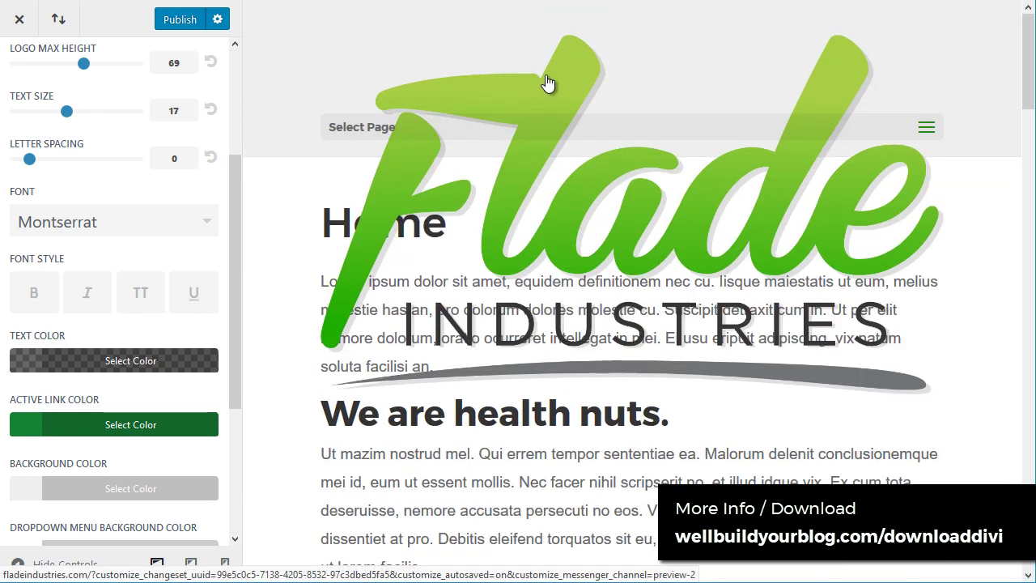
click(926, 127)
click(392, 207)
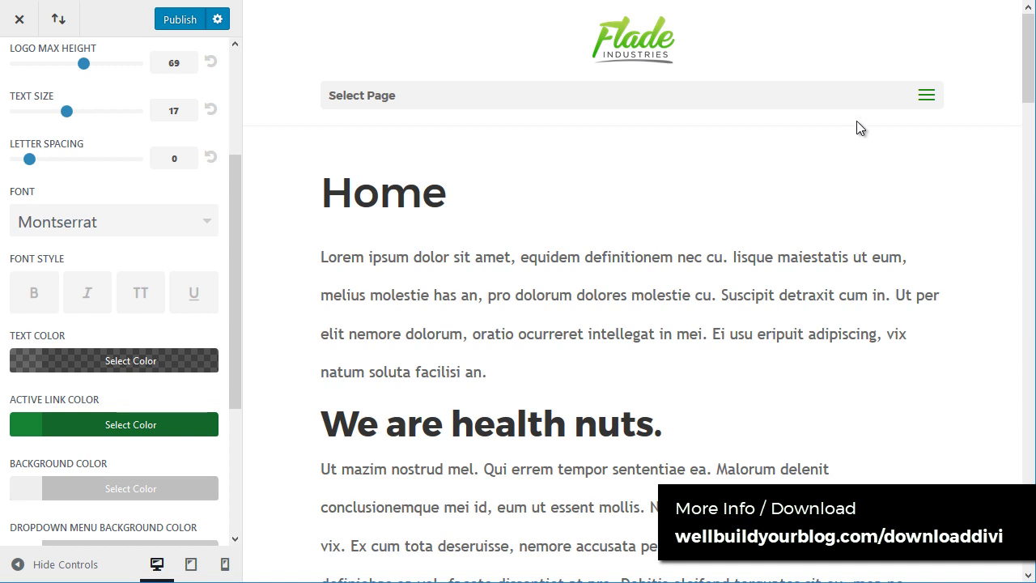
click(925, 97)
key(ctrl+minus)
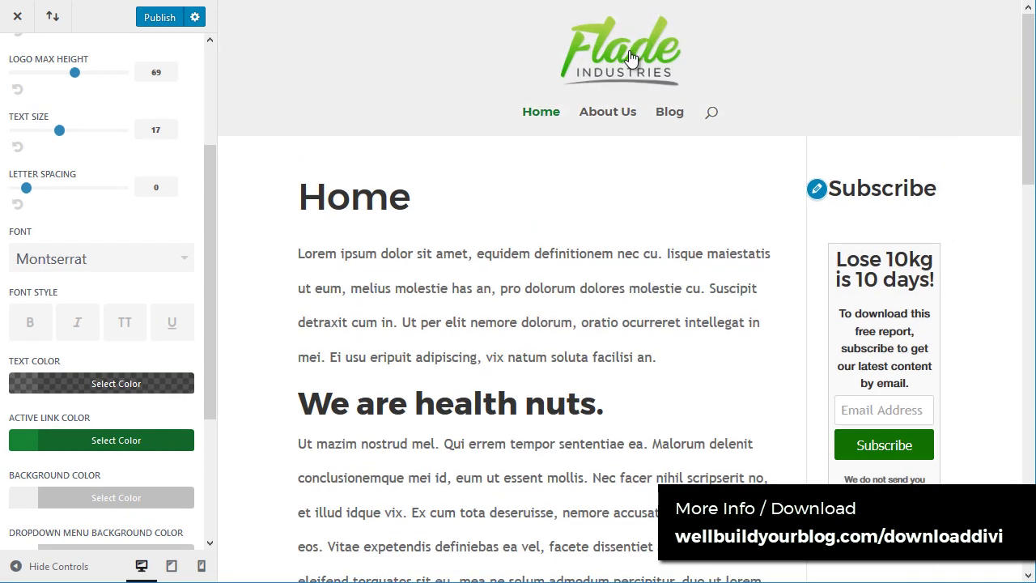
scroll(92, 162, up, 4)
Step: Try the Centered Inline Logo and Slide In header styles, previewing the slide-in navigation panel
click(17, 63)
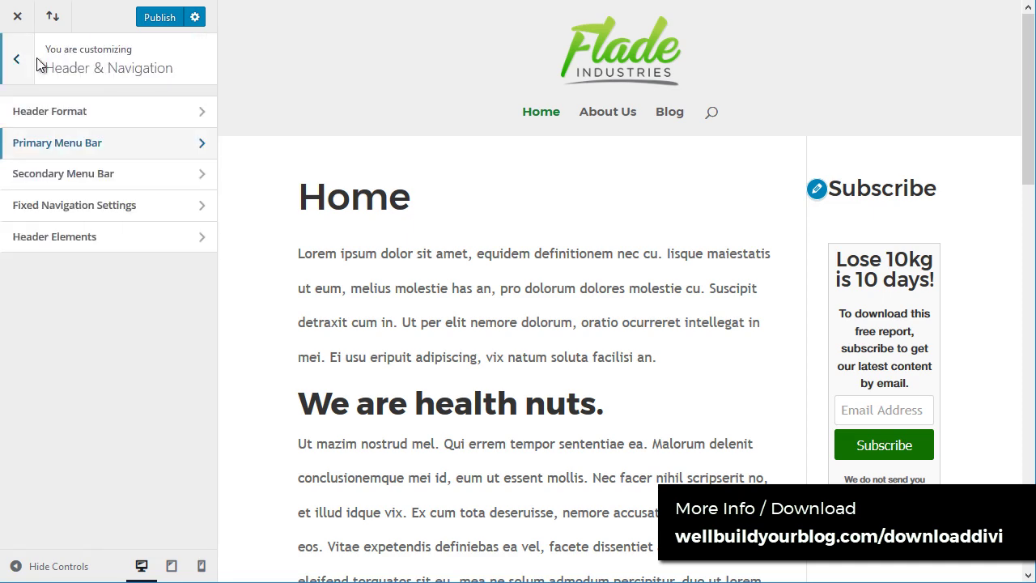
click(58, 118)
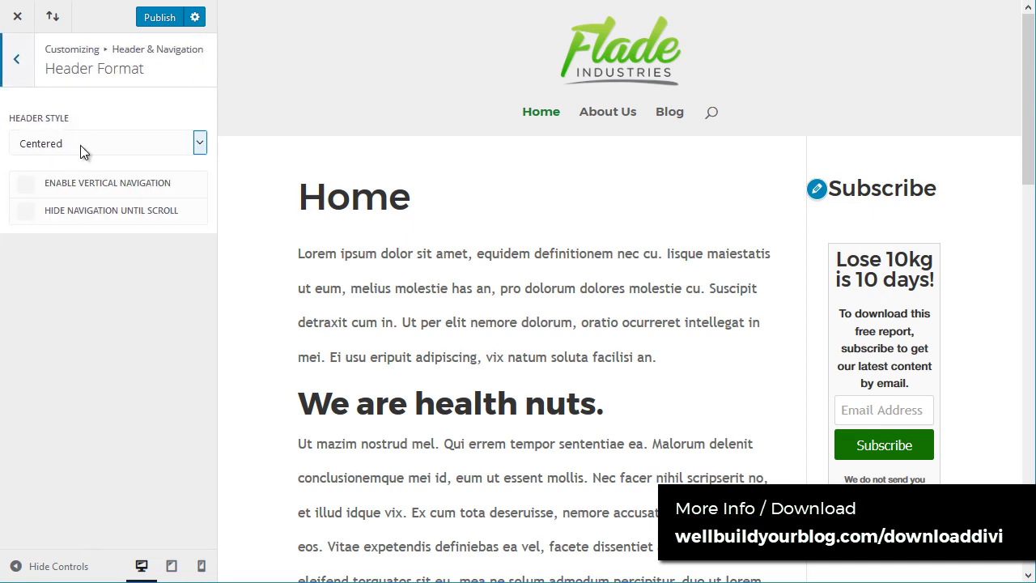
click(82, 145)
click(78, 199)
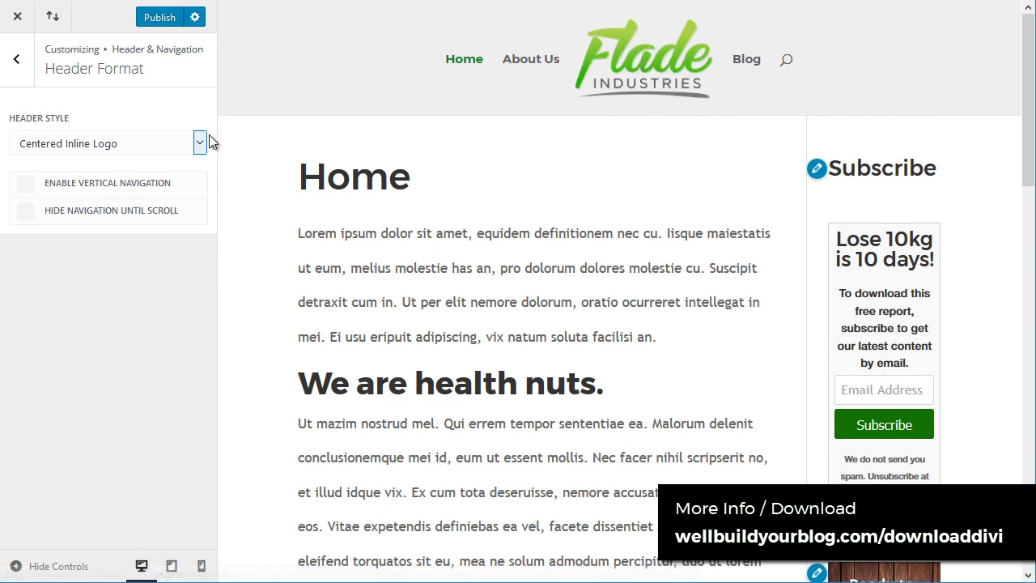
click(162, 143)
click(111, 212)
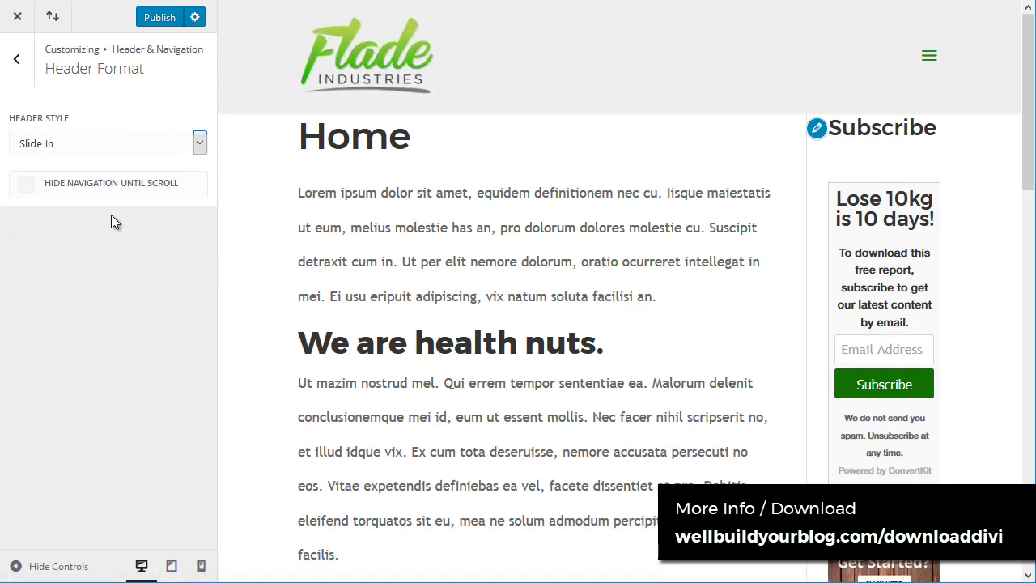
click(929, 59)
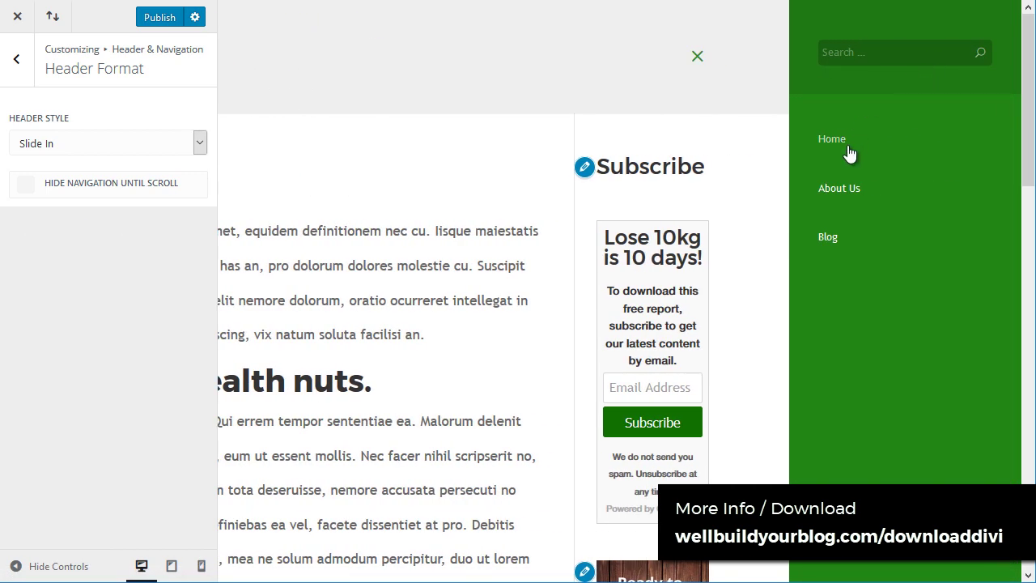
click(698, 58)
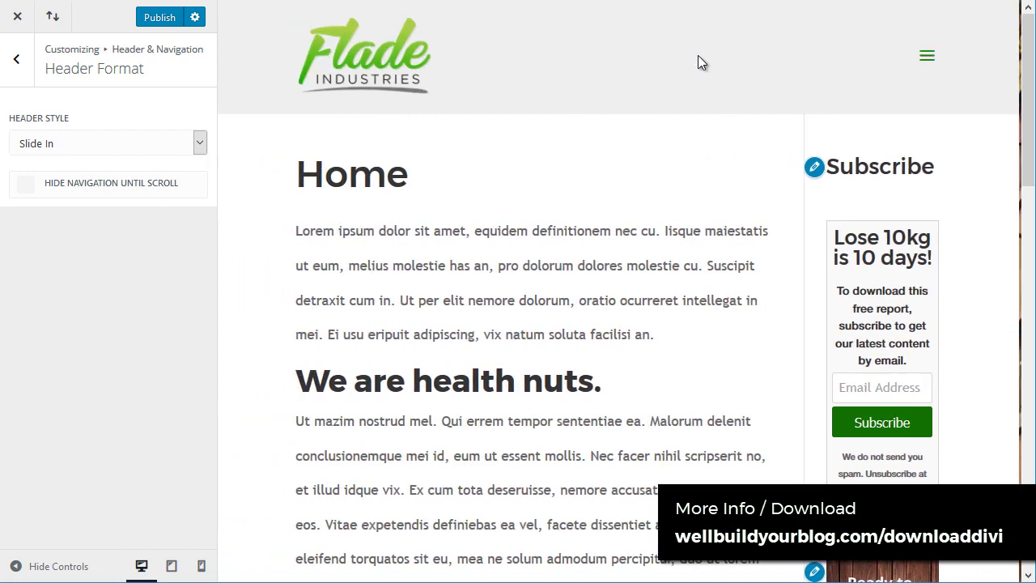
Step: Preview the Fullscreen header overlay, searching 'FLA', then set Header Style back to Default
click(115, 145)
click(92, 231)
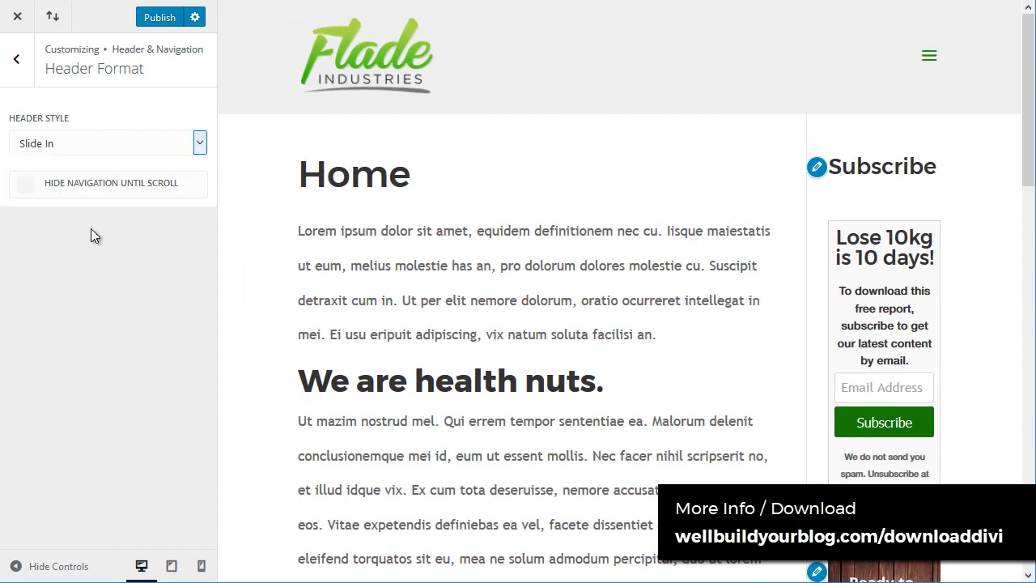
click(927, 62)
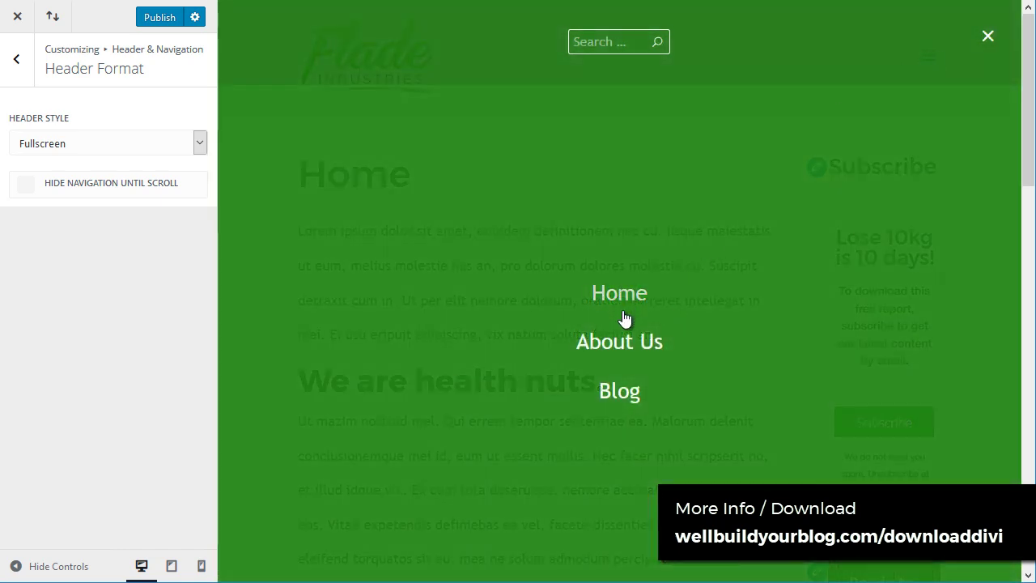
scroll(620, 388, down, 5)
scroll(625, 340, up, 5)
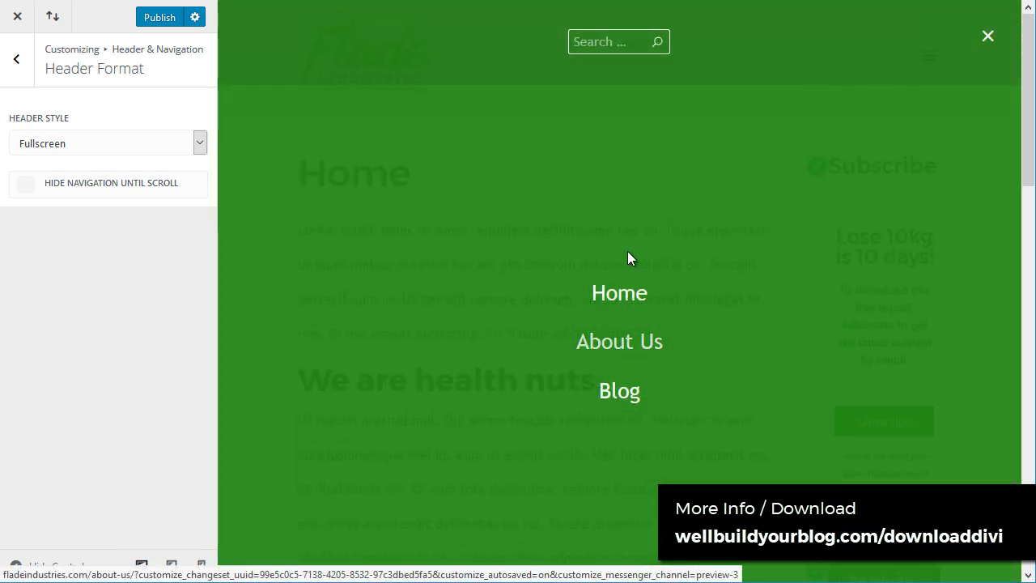
click(634, 42)
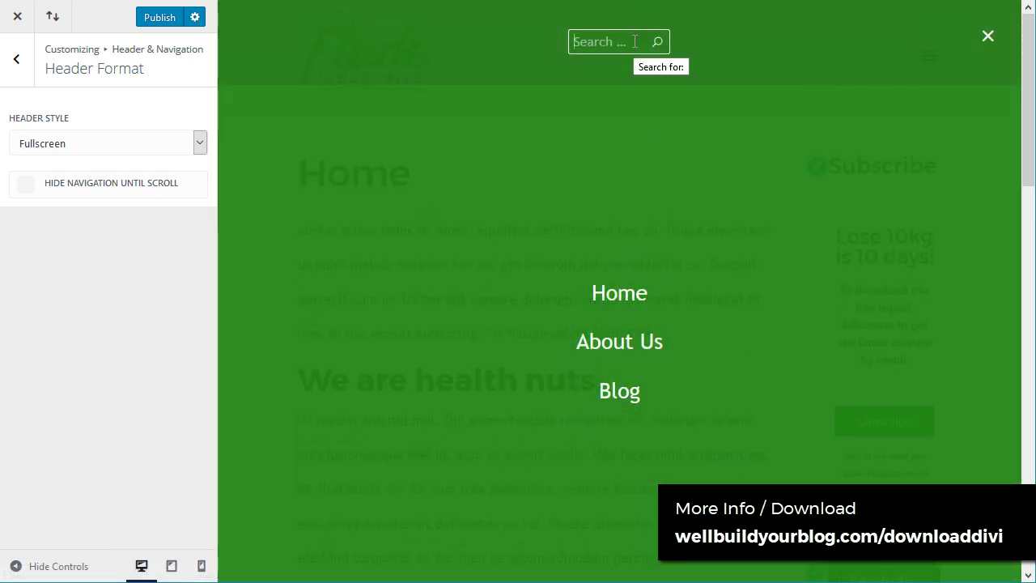
text(FLA)
click(989, 42)
click(105, 143)
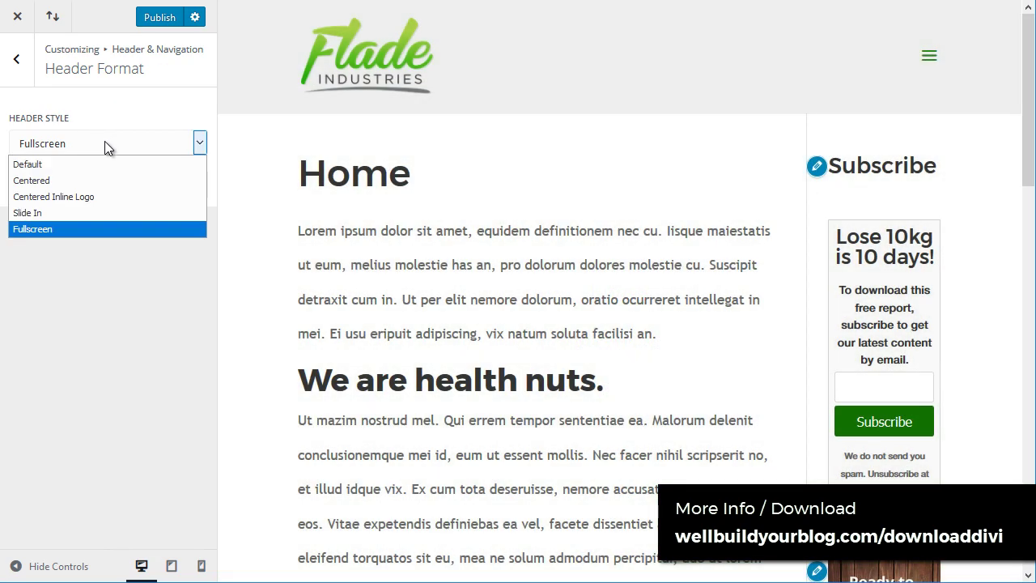
click(101, 164)
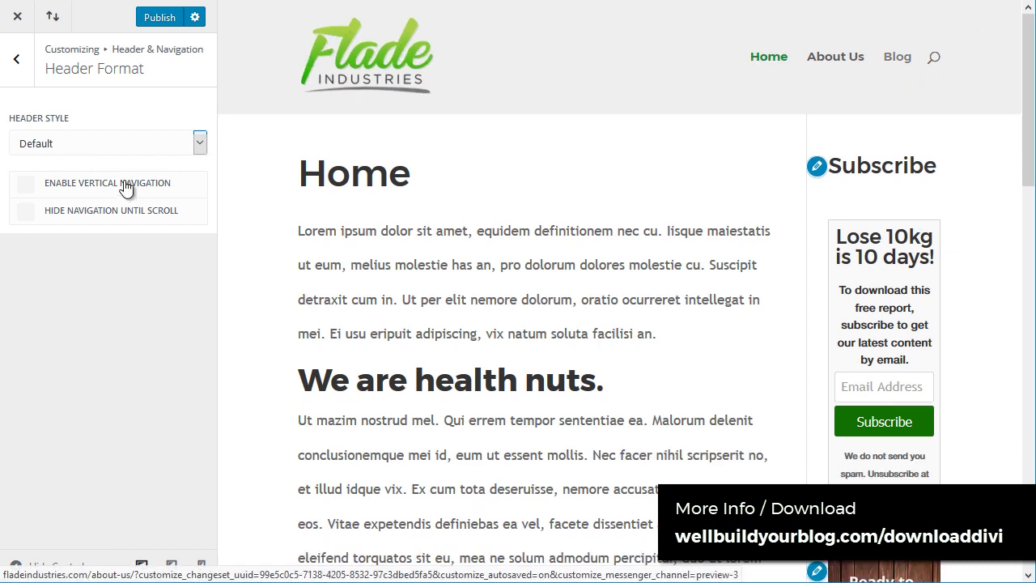
click(17, 60)
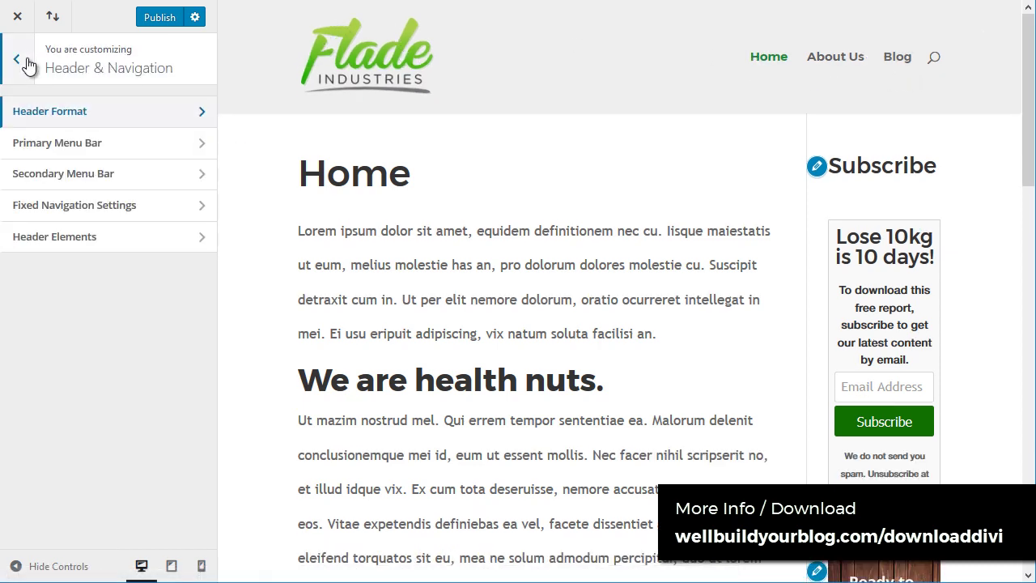
Step: Set Primary Menu Bar menu height 140, logo max height 76, text size 19, letter spacing 0
click(69, 146)
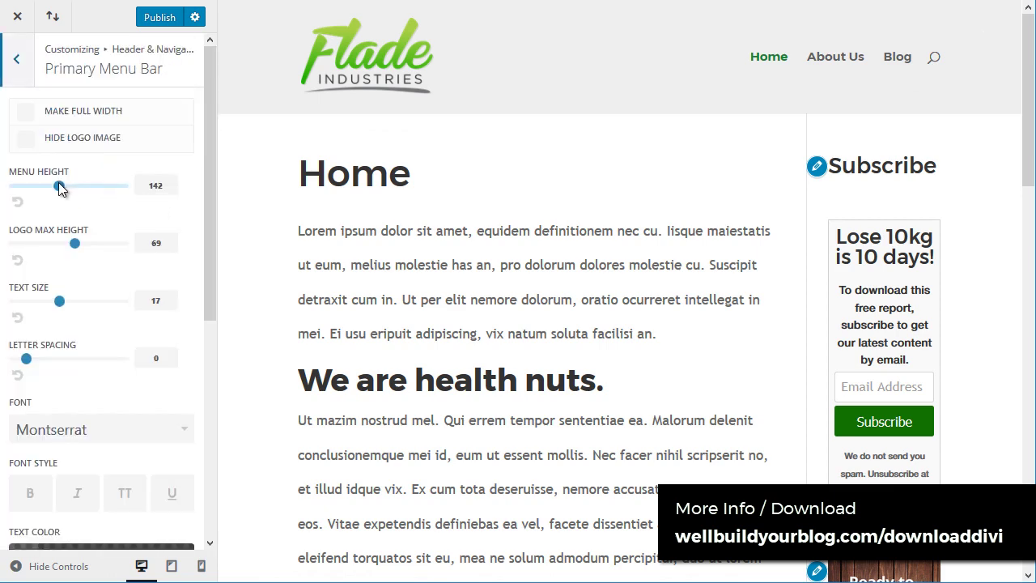
mouse_move(58, 187)
mouse_down()
mouse_move(88, 185)
mouse_move(57, 186)
mouse_up()
mouse_move(75, 244)
mouse_down()
mouse_move(25, 249)
mouse_move(86, 242)
mouse_up()
mouse_move(59, 301)
mouse_down()
mouse_move(98, 300)
mouse_move(78, 300)
mouse_up()
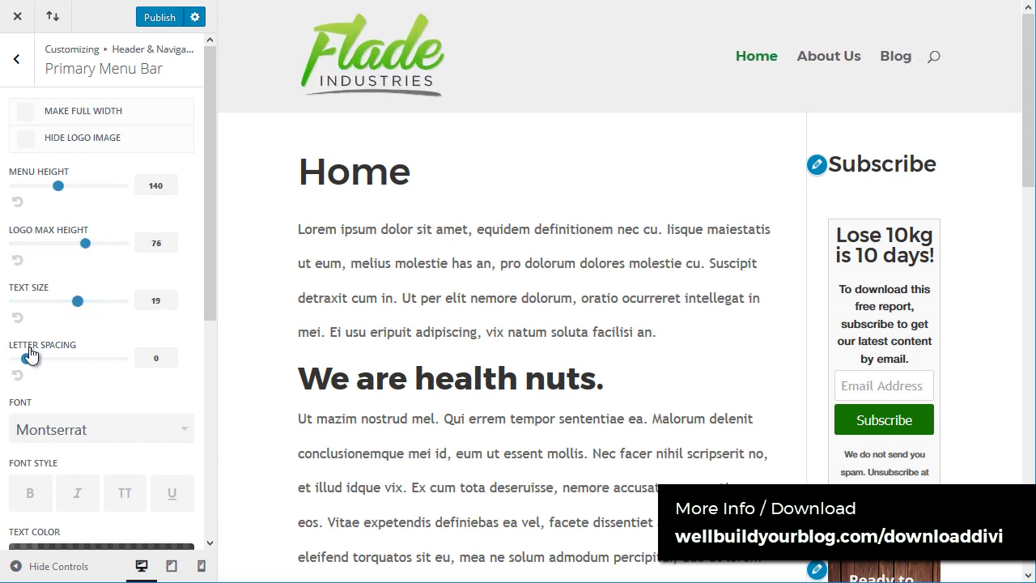
mouse_move(28, 357)
mouse_down()
mouse_move(123, 359)
mouse_move(27, 362)
mouse_up()
scroll(78, 335, down, 5)
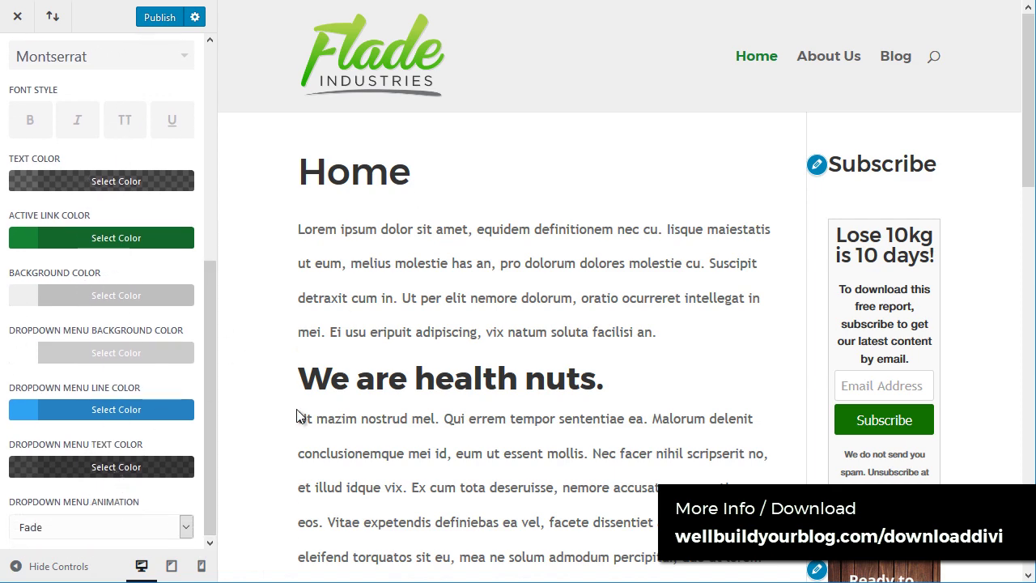
drag(212, 324, 212, 108)
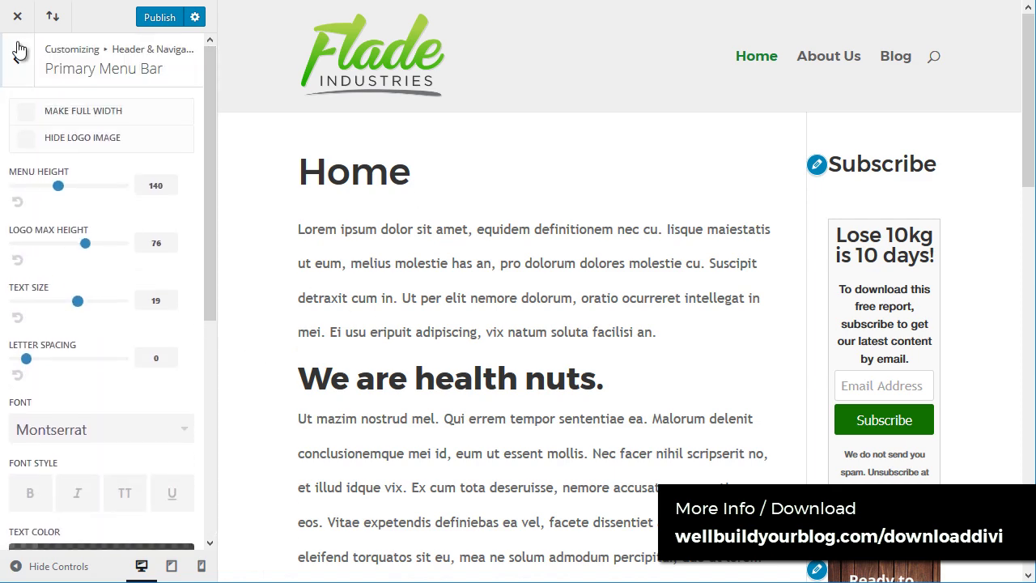
click(13, 65)
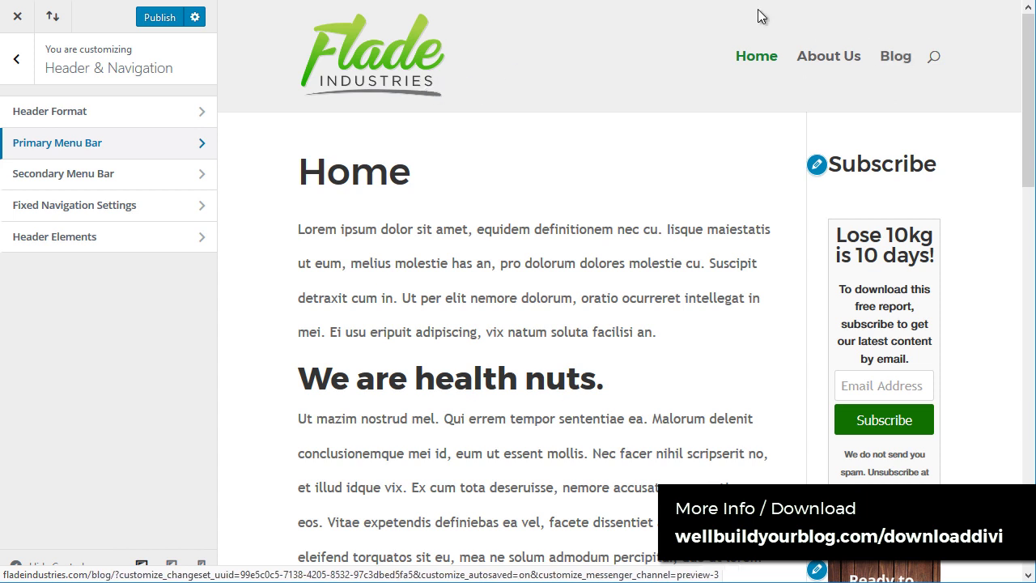
Step: Colour the secondary menu bar background #0e8c00 and its dropdown menu background #008916
click(105, 175)
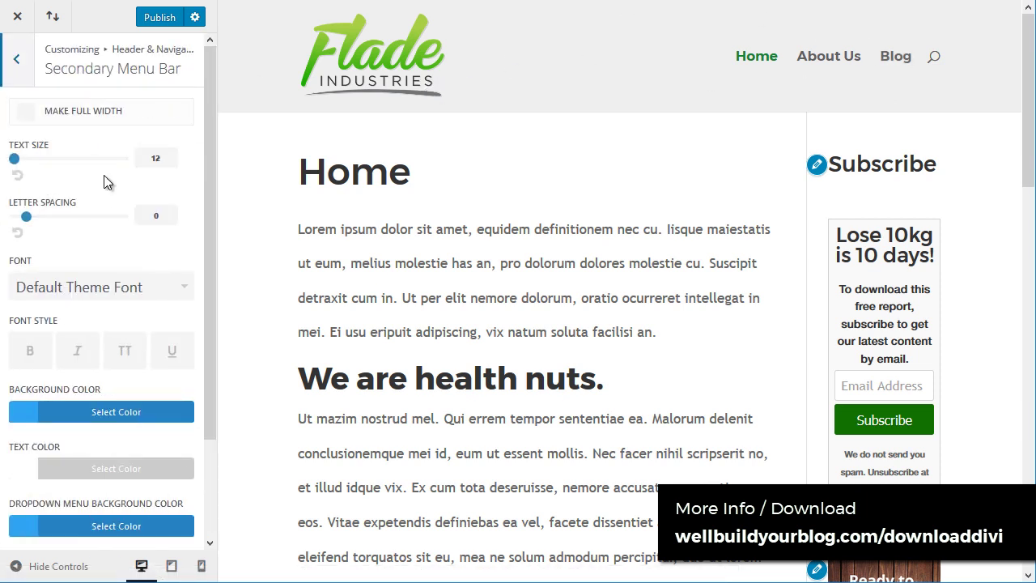
click(66, 412)
scroll(71, 369, down, 1)
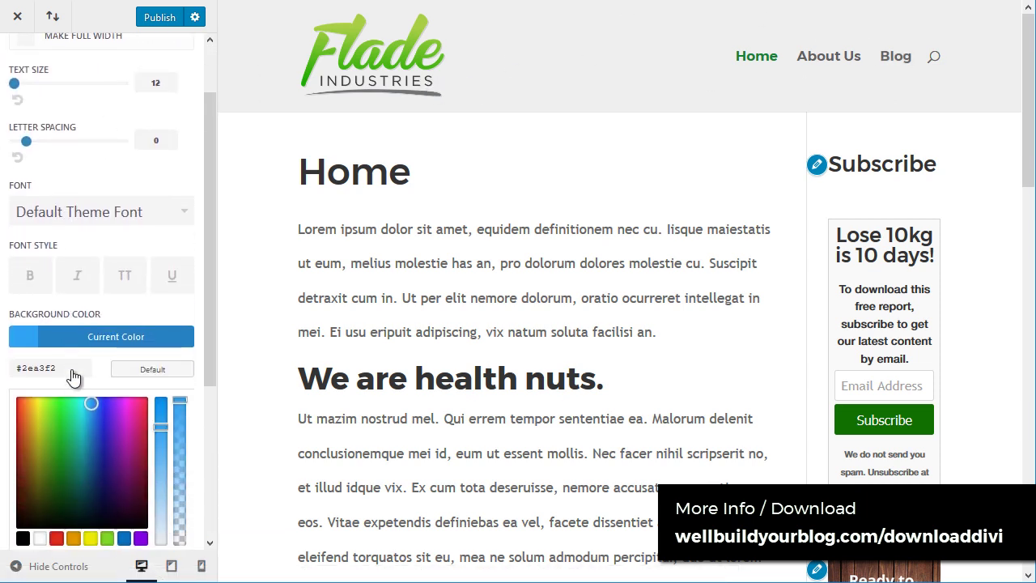
mouse_move(68, 479)
mouse_down()
mouse_move(63, 491)
mouse_move(59, 473)
mouse_up()
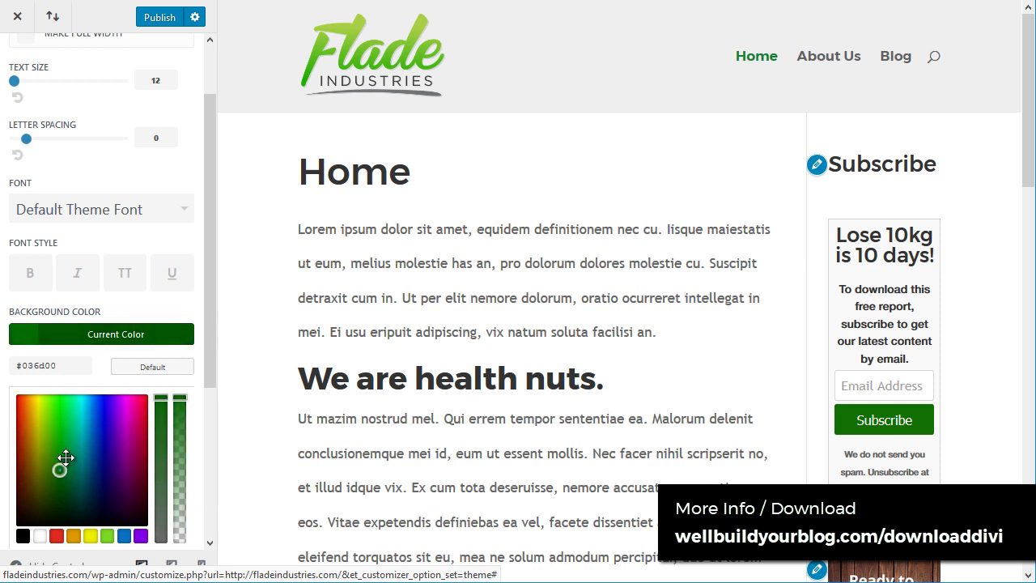
scroll(70, 216, down, 1)
drag(60, 381, 57, 372)
scroll(215, 203, down, 2)
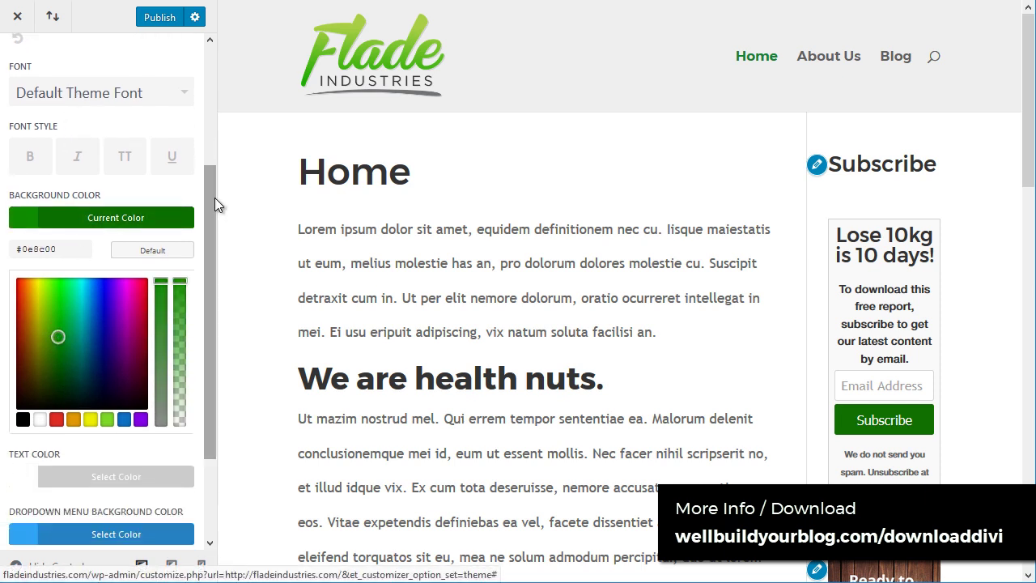
click(83, 420)
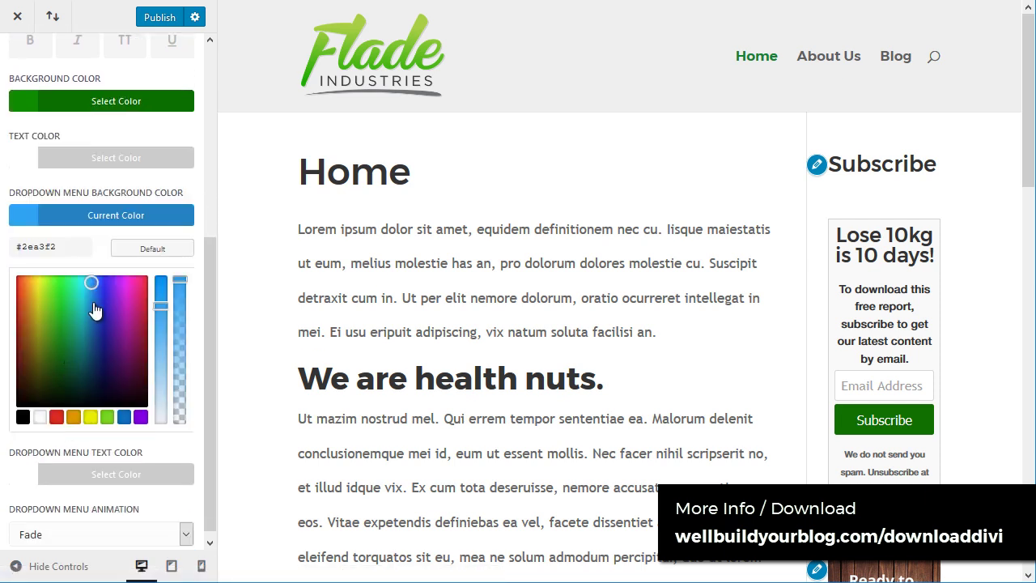
mouse_move(92, 283)
mouse_down()
mouse_move(51, 337)
mouse_move(55, 351)
mouse_move(64, 335)
mouse_up()
click(116, 217)
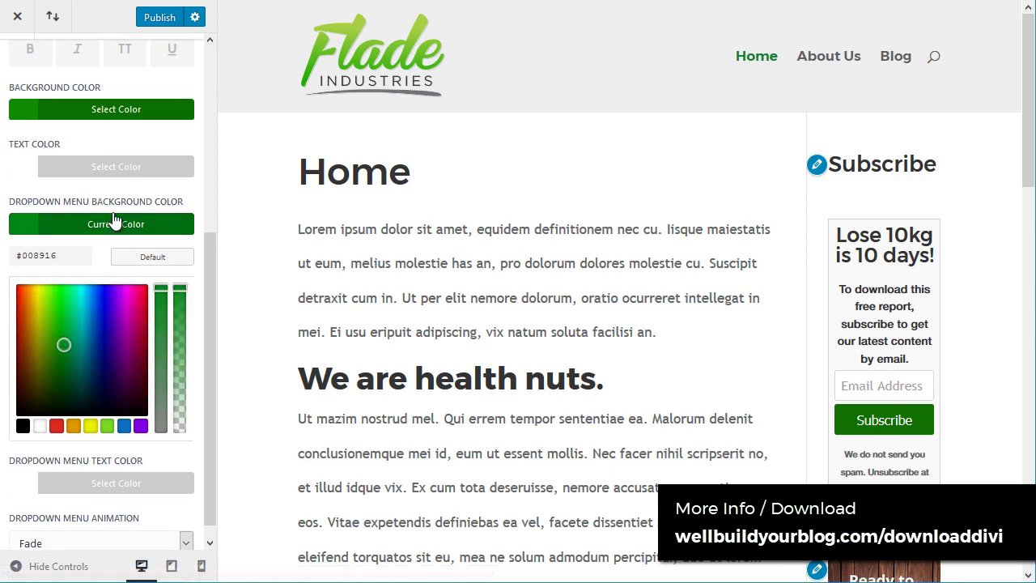
scroll(136, 91, up, 3)
click(27, 71)
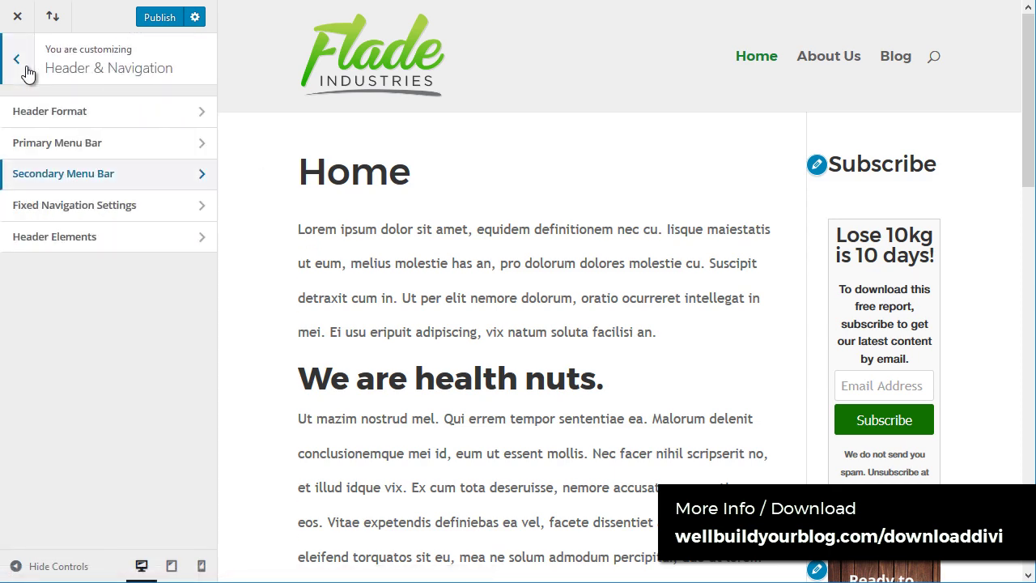
Step: In Header Elements, re-enter the contact e-mail in lowercase, enable social icons, and reload the Home preview
click(65, 243)
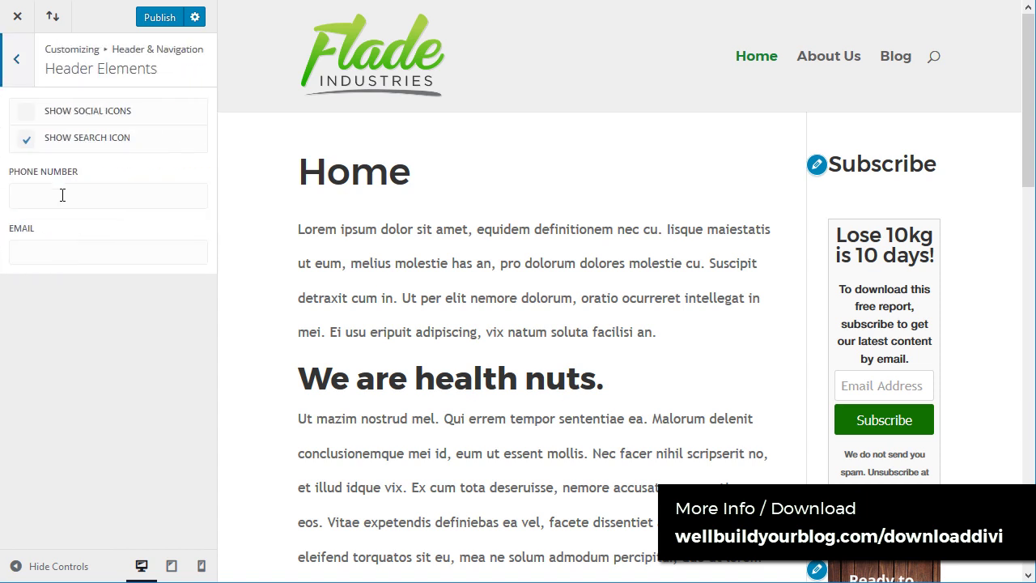
click(62, 194)
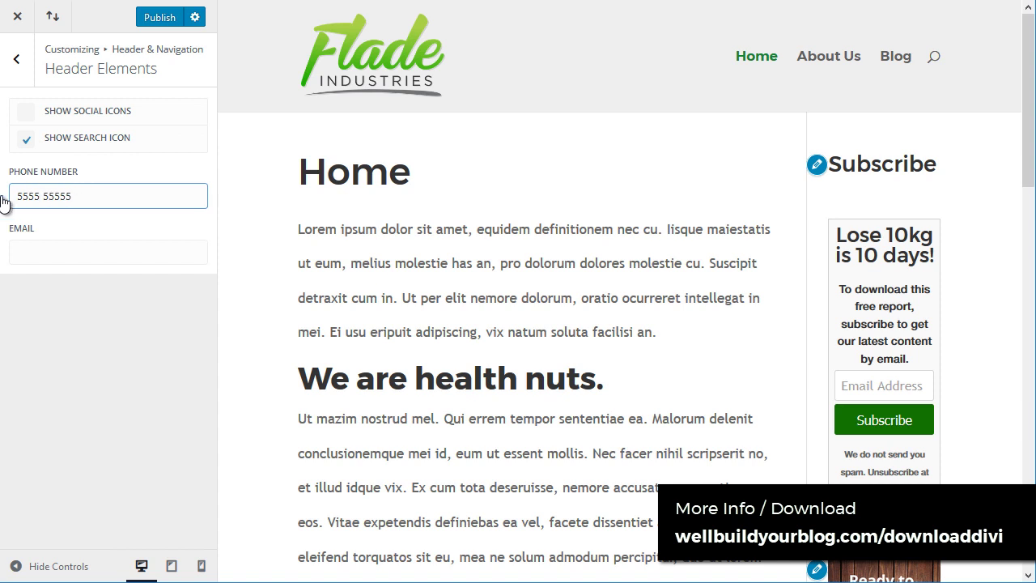
click(29, 255)
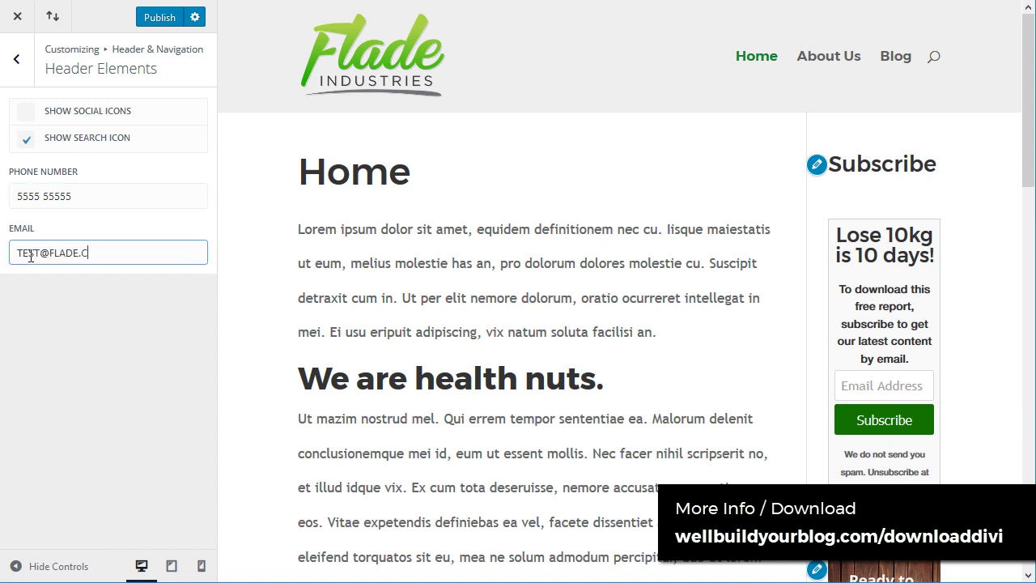
key(ctrl+a)
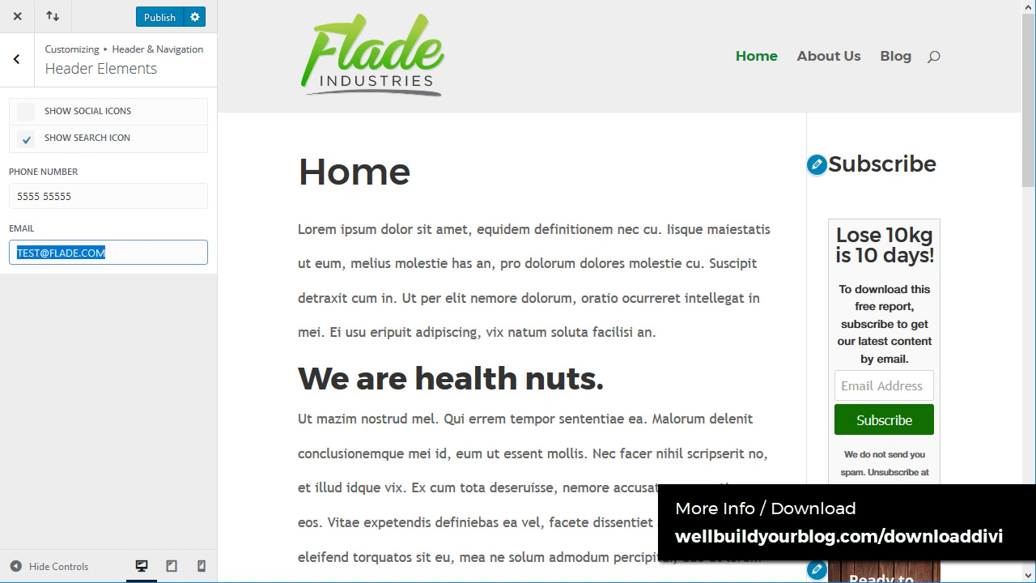
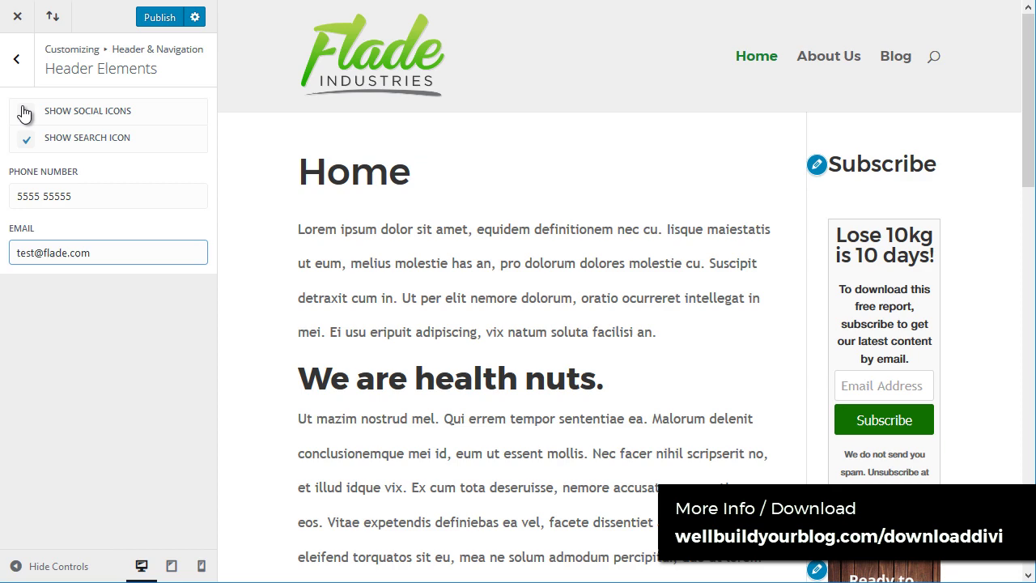
click(29, 116)
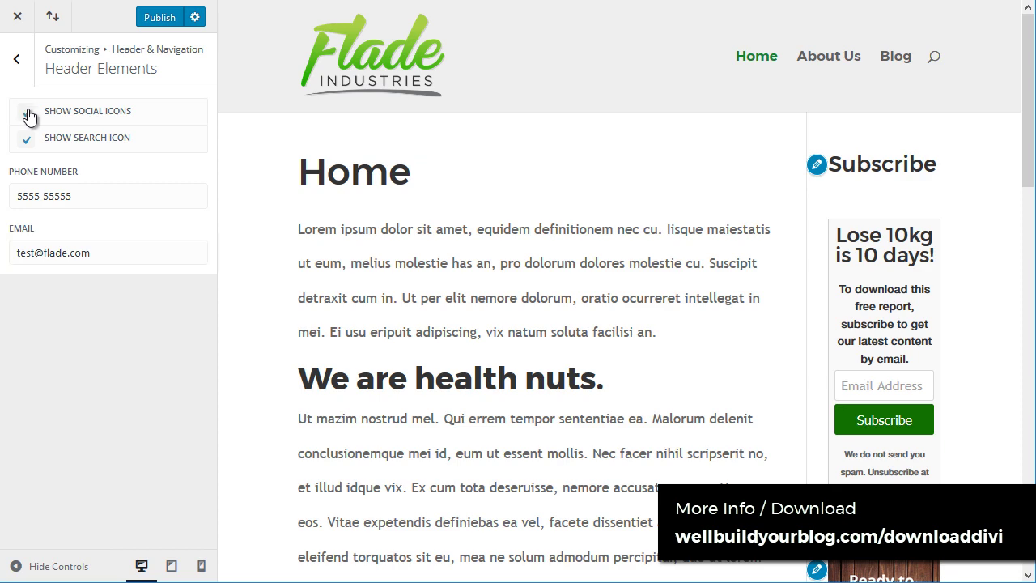
click(16, 58)
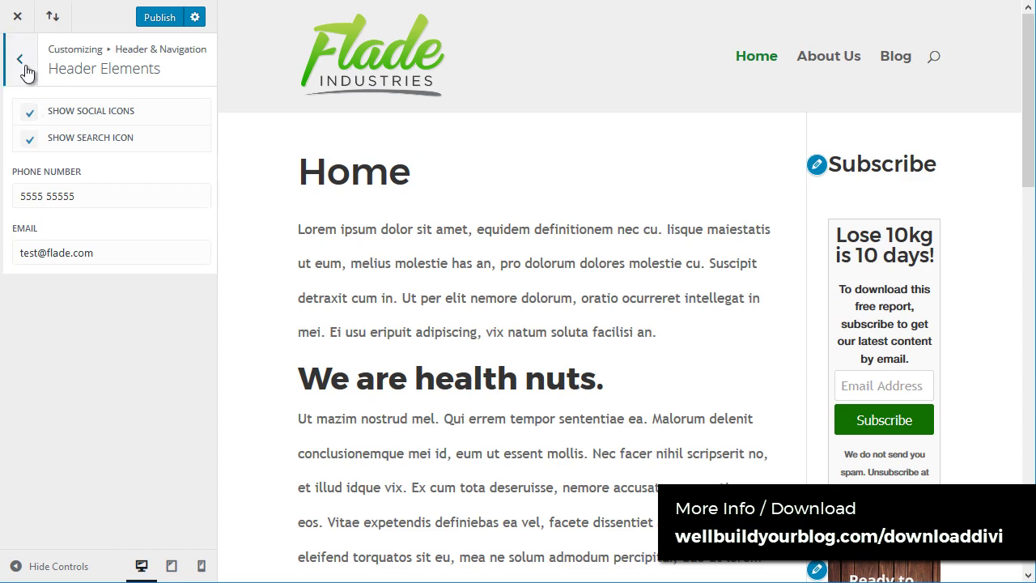
click(754, 56)
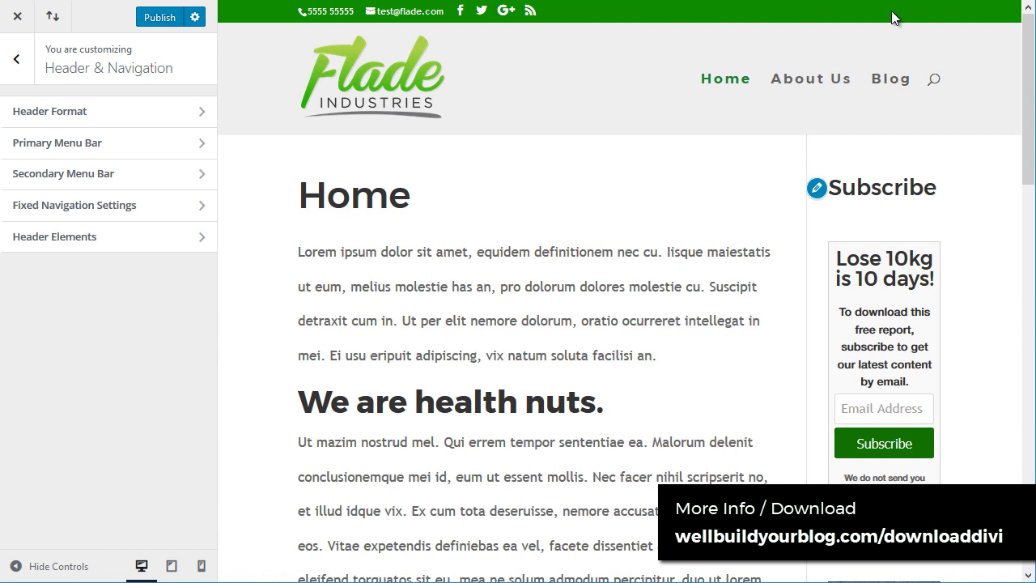
Step: Give the top bar text Montserrat after trying Molle, with letter spacing 0 and text size 15
click(32, 174)
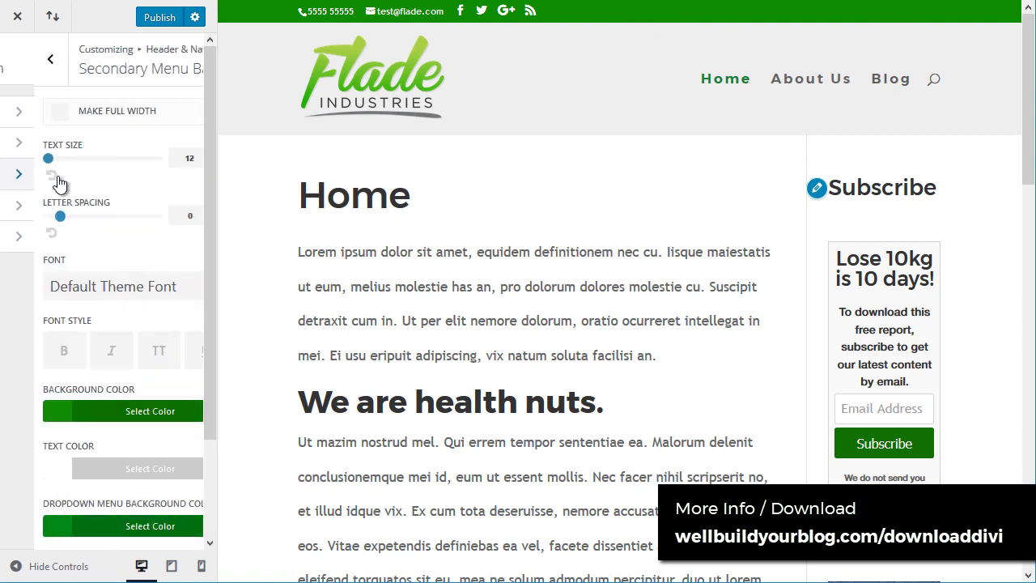
drag(21, 164, 36, 159)
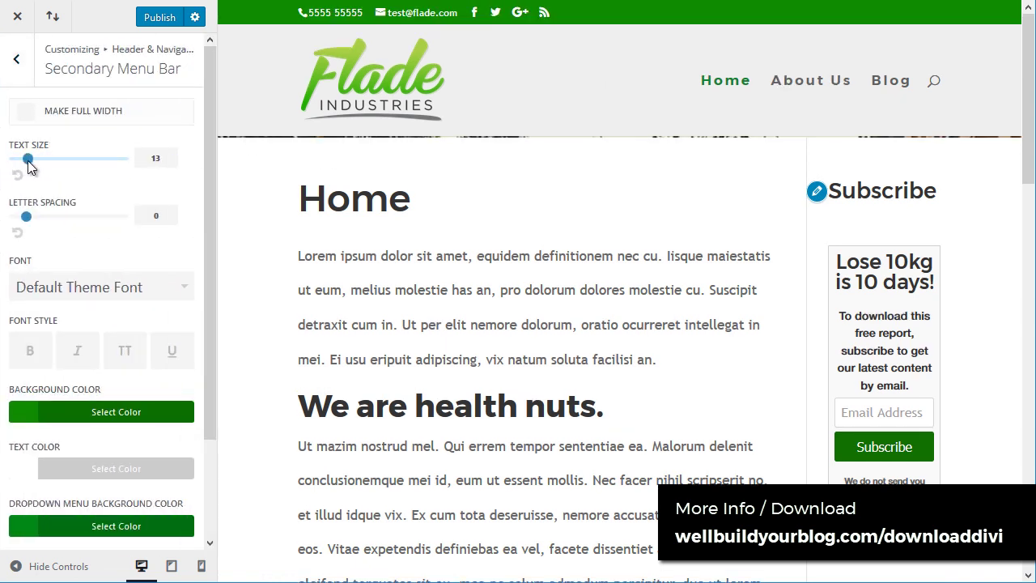
drag(25, 215, 2, 229)
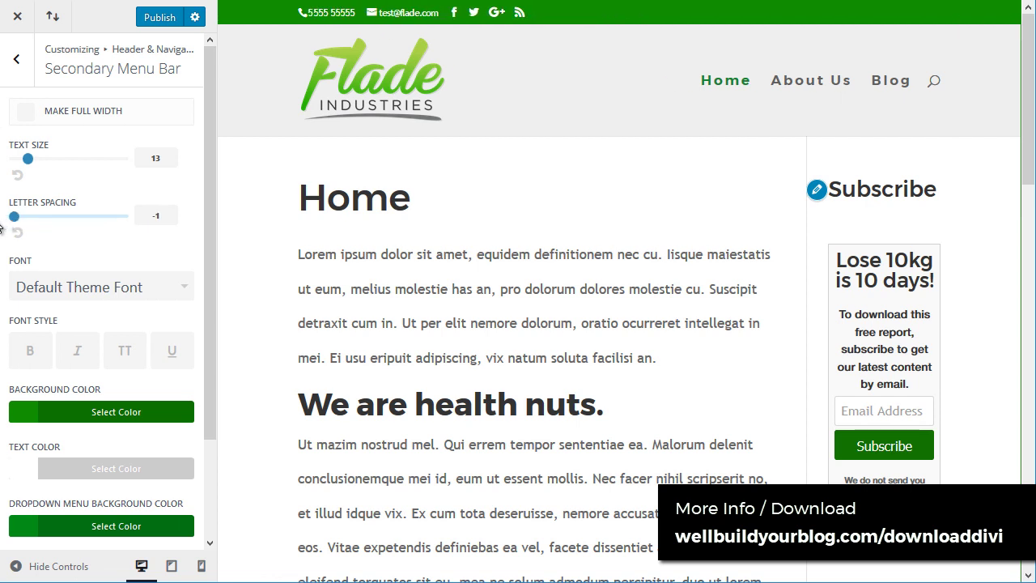
click(92, 297)
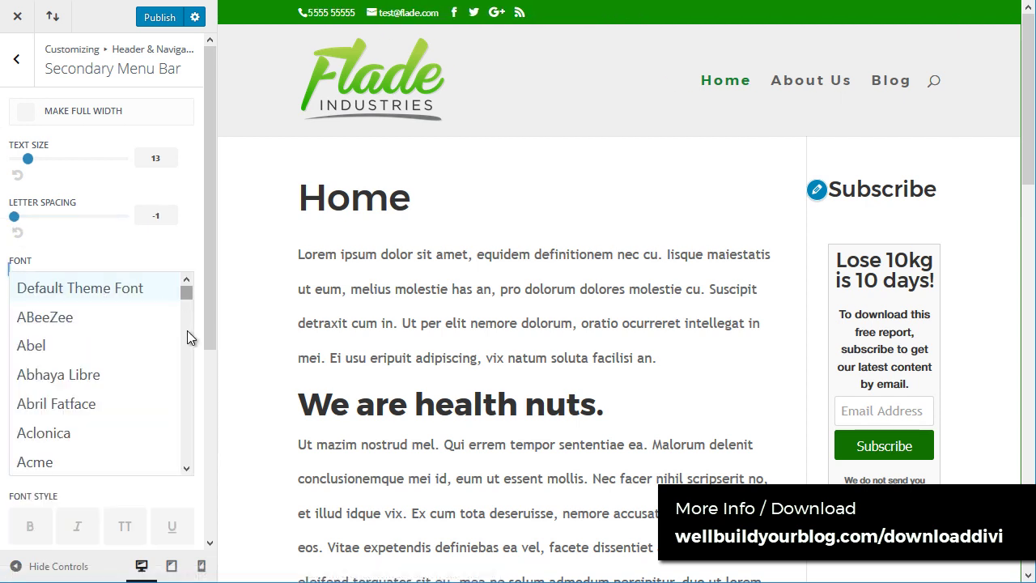
drag(187, 330, 168, 393)
click(92, 362)
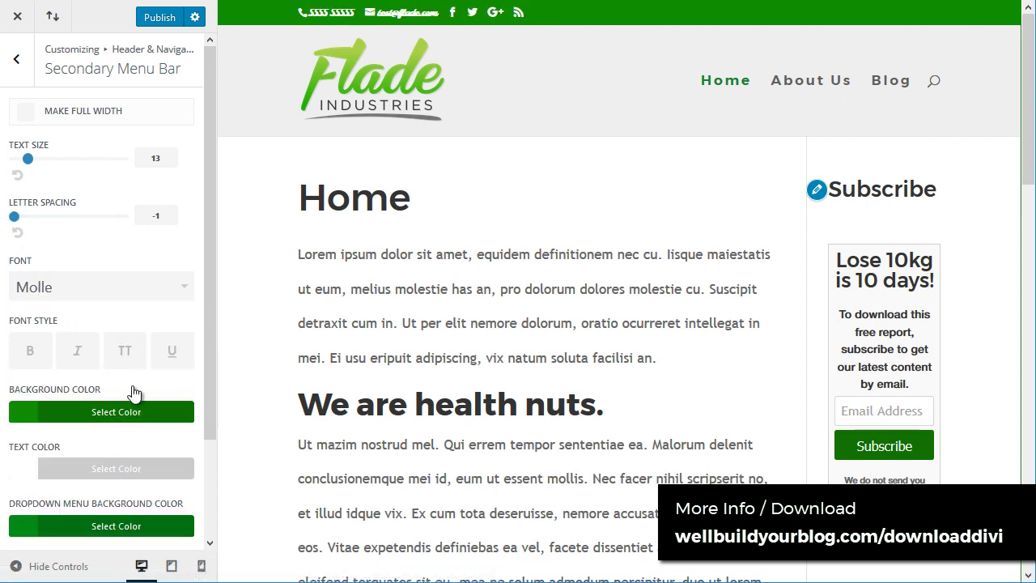
click(104, 292)
scroll(92, 316, down, 2)
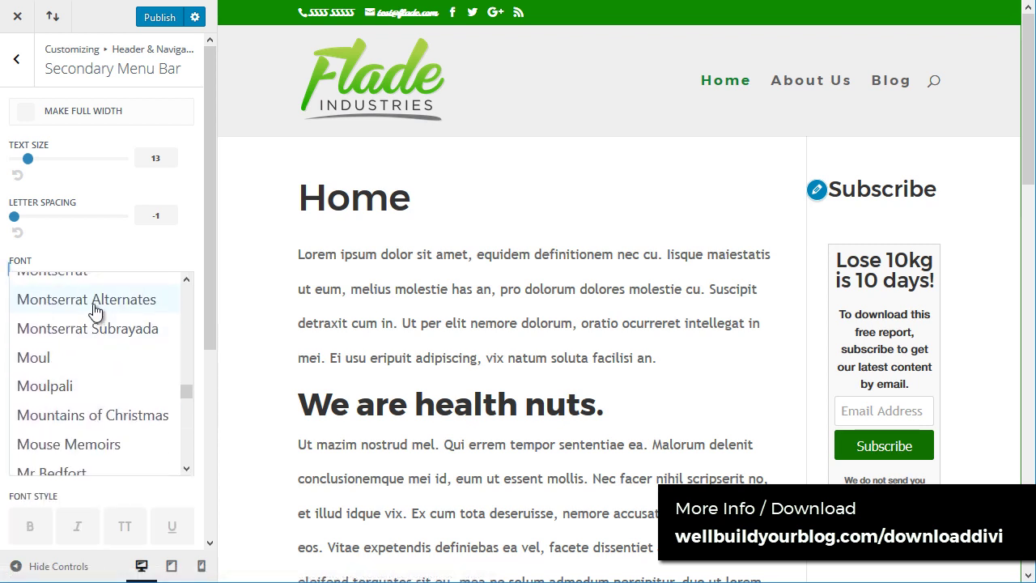
scroll(95, 310, up, 1)
click(101, 336)
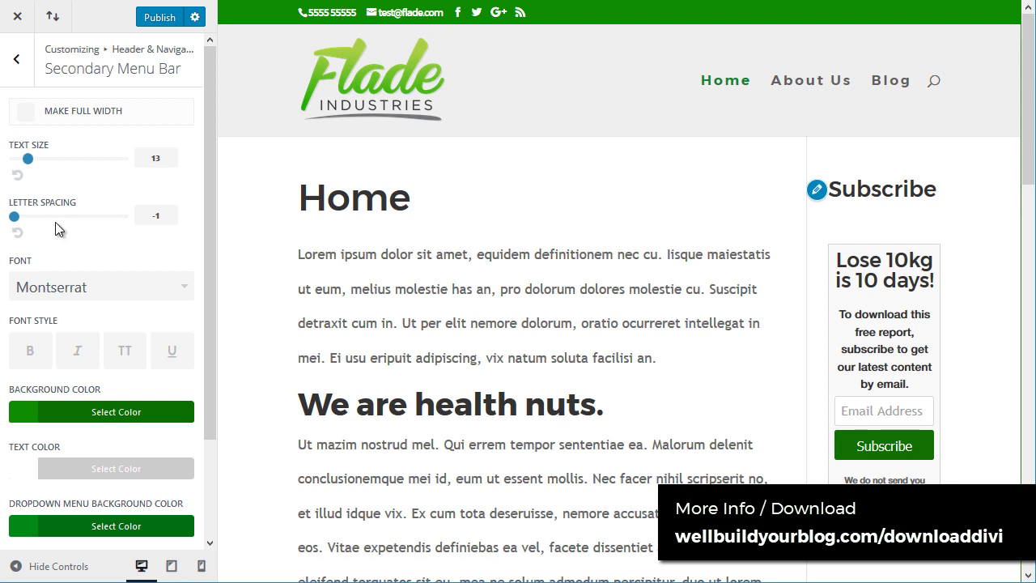
drag(19, 217, 26, 216)
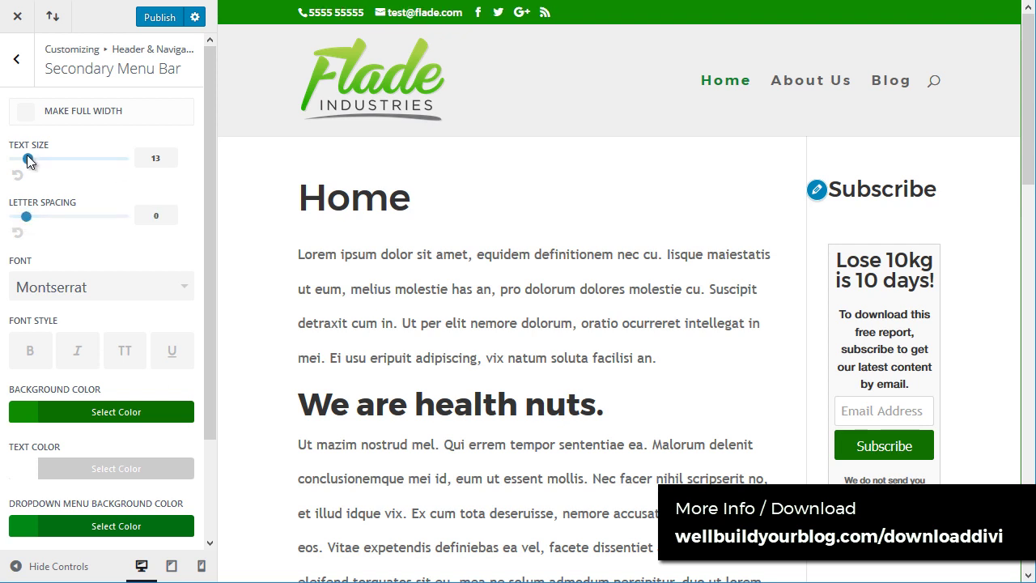
drag(27, 159, 57, 159)
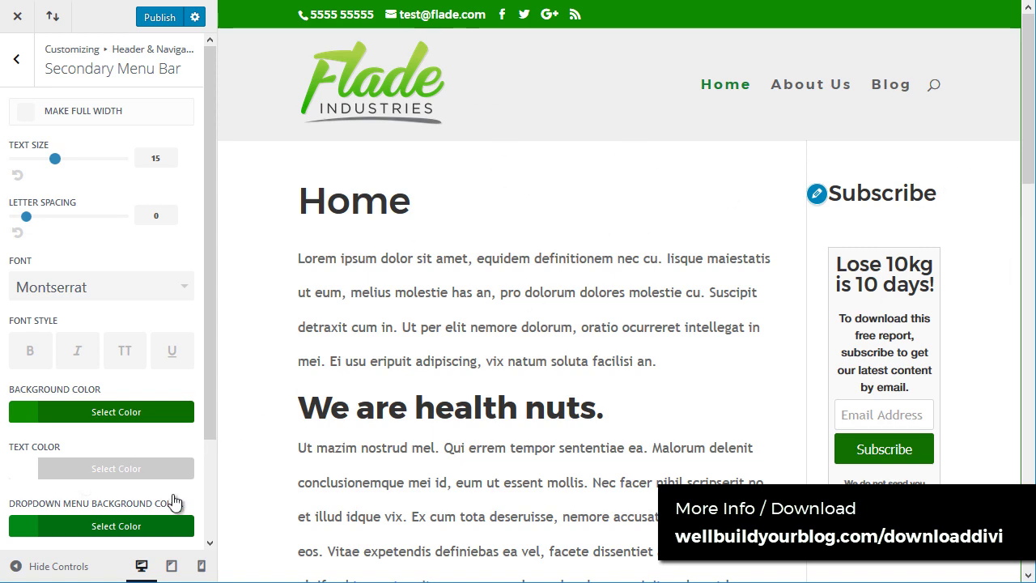
click(171, 567)
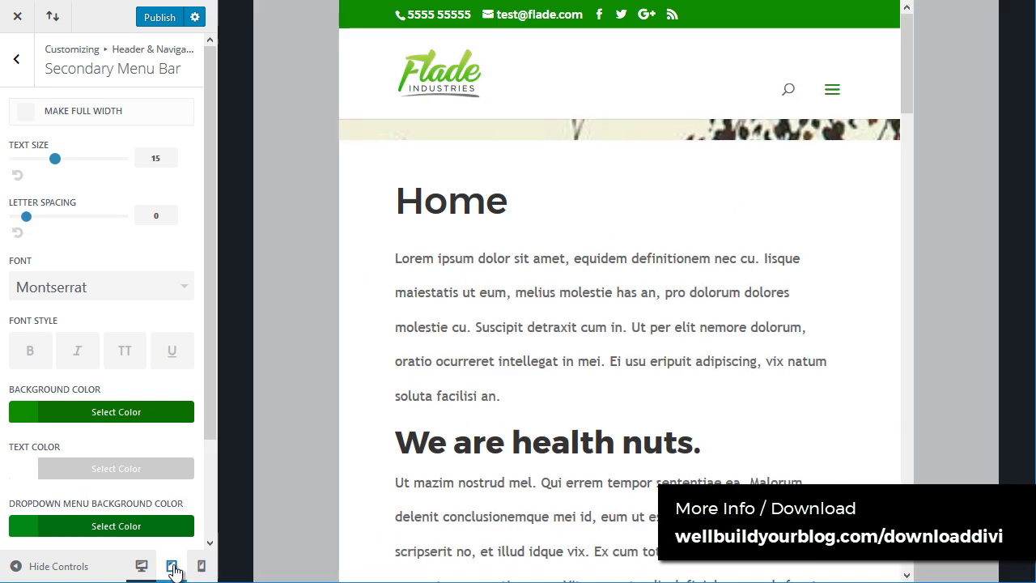
click(811, 60)
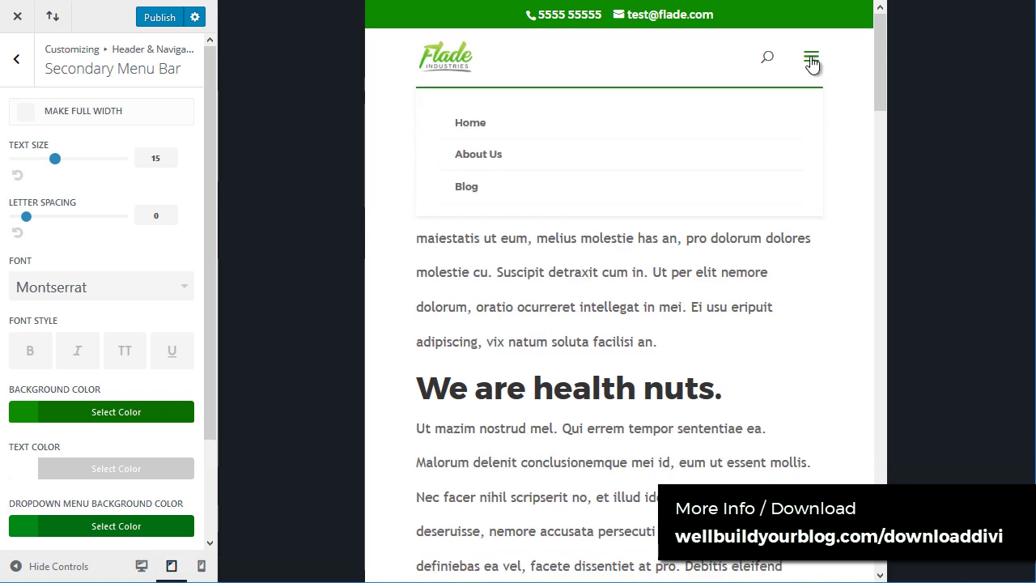
click(811, 60)
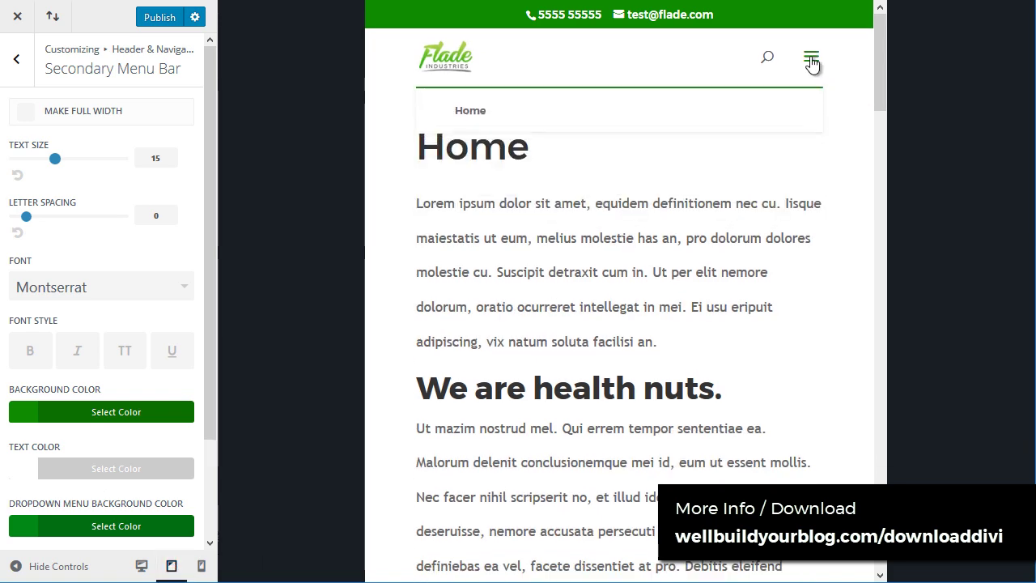
click(201, 566)
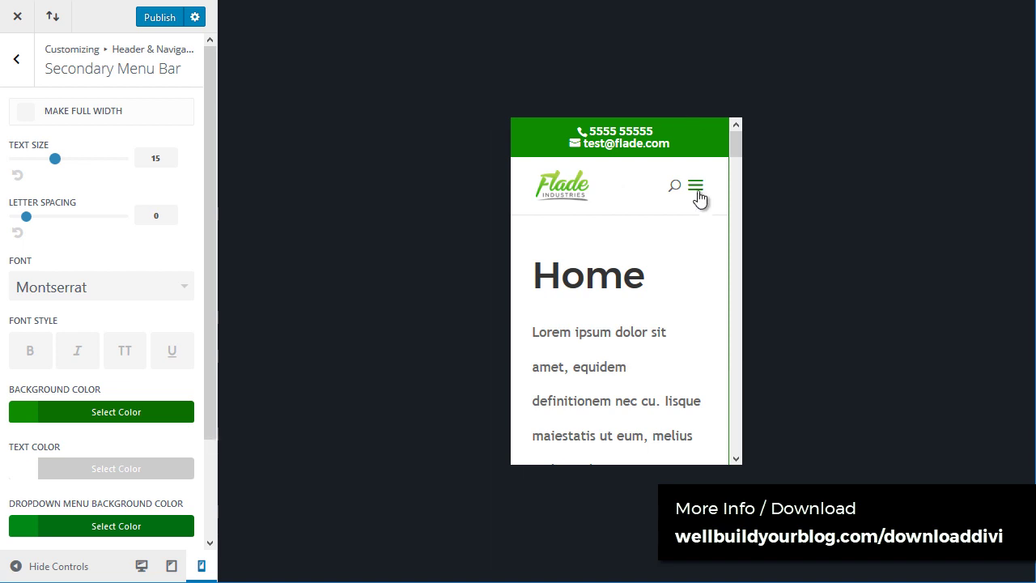
click(696, 192)
click(697, 192)
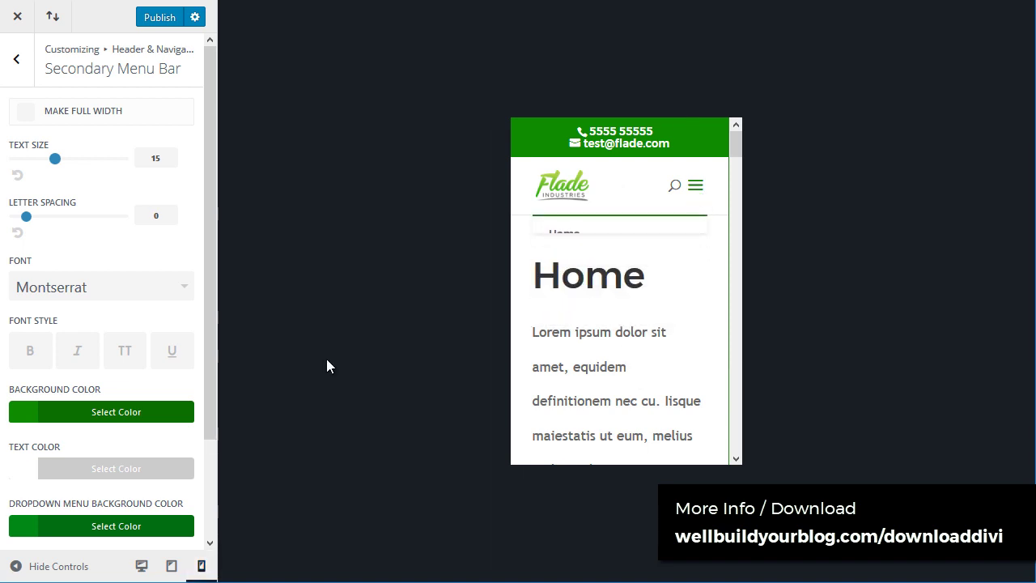
click(171, 566)
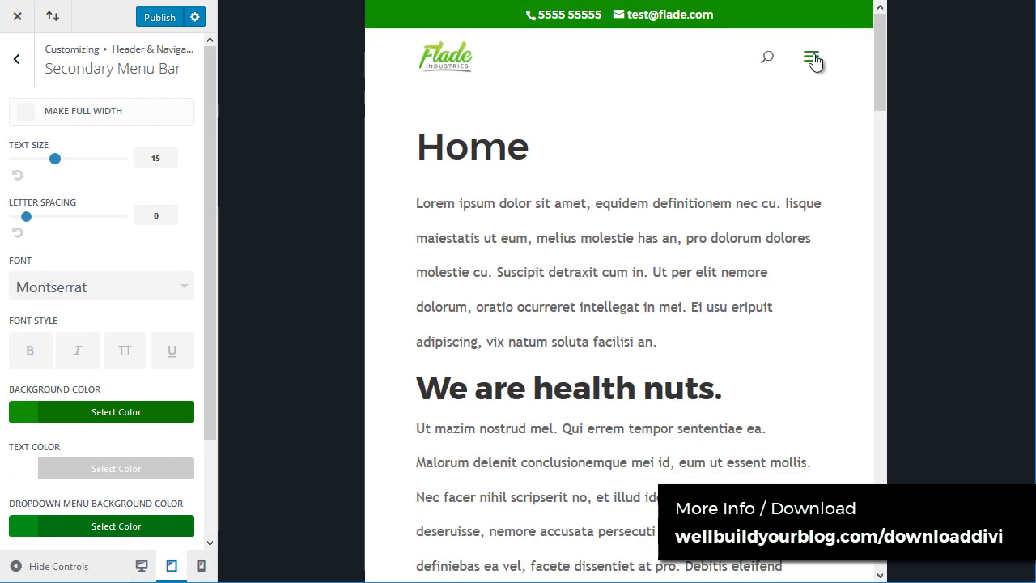
click(811, 59)
click(812, 59)
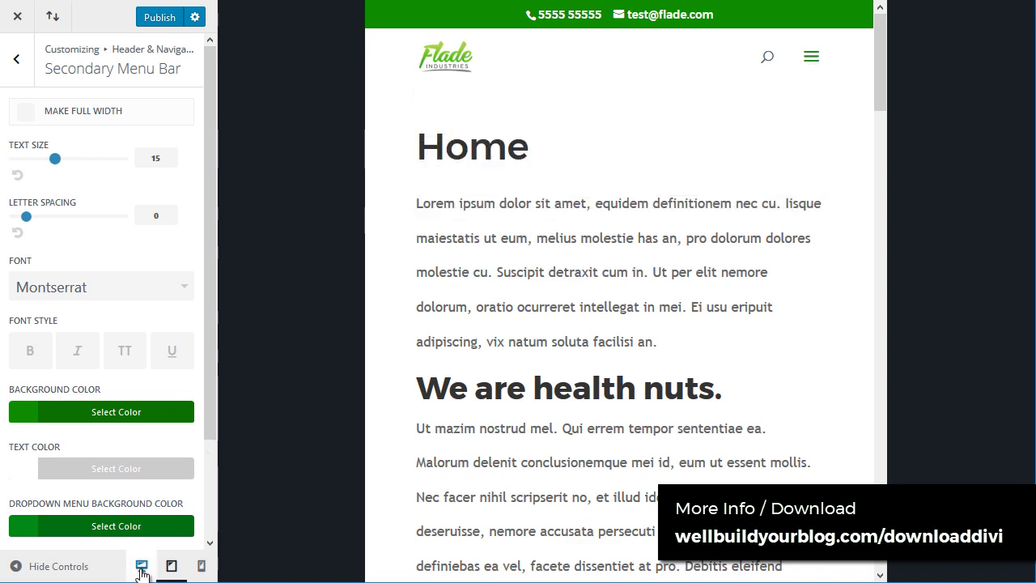
click(141, 566)
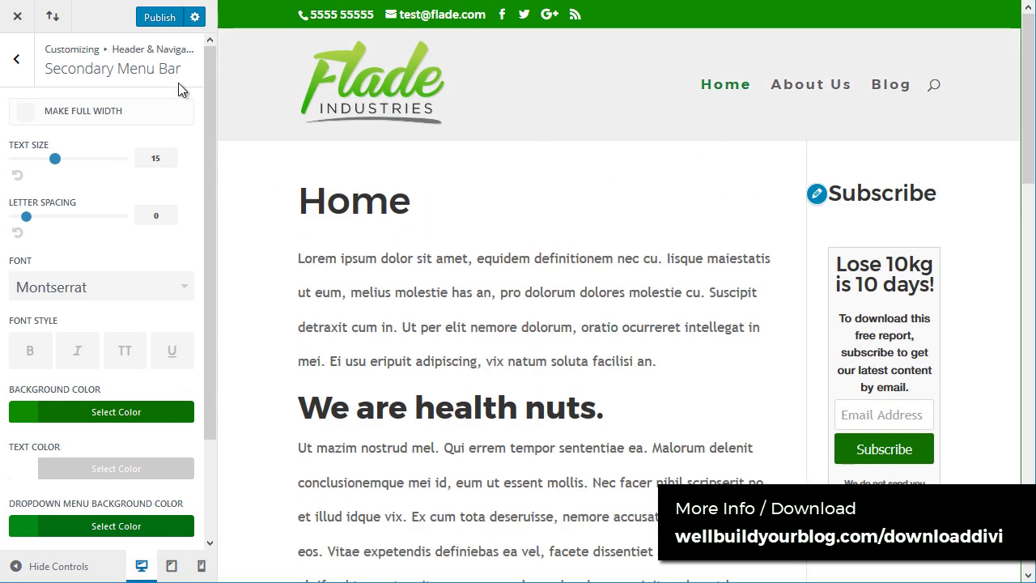
scroll(600, 294, down, 5)
scroll(606, 324, up, 5)
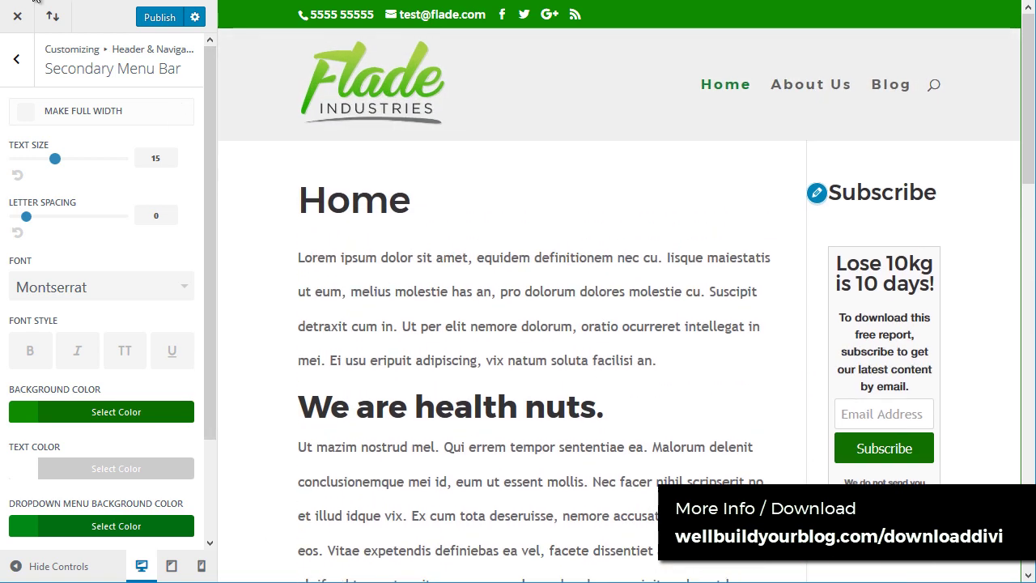
Step: Toggle boxed layout on and back off in General Settings > Layout Settings, then preview About Us
click(18, 62)
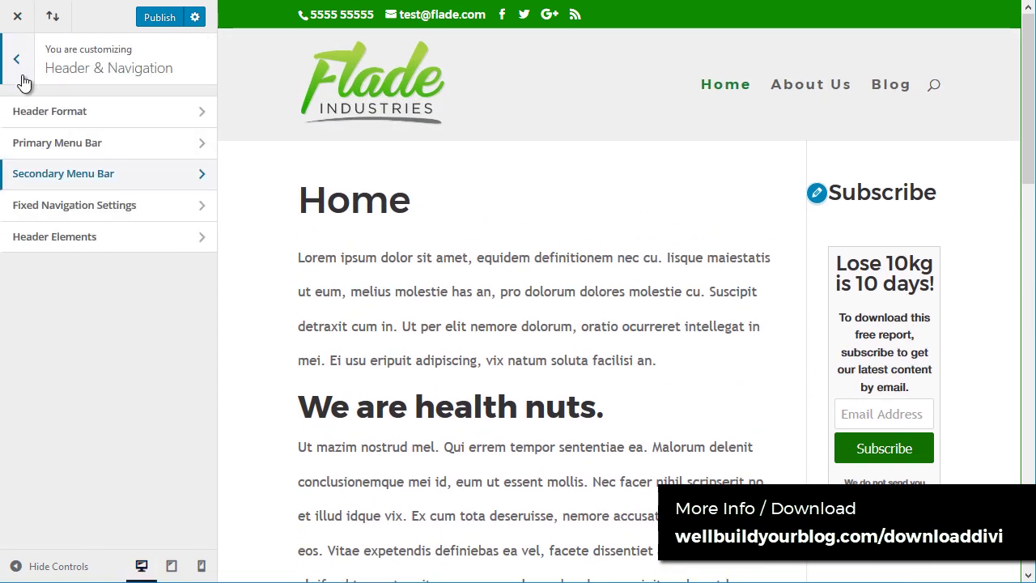
click(17, 60)
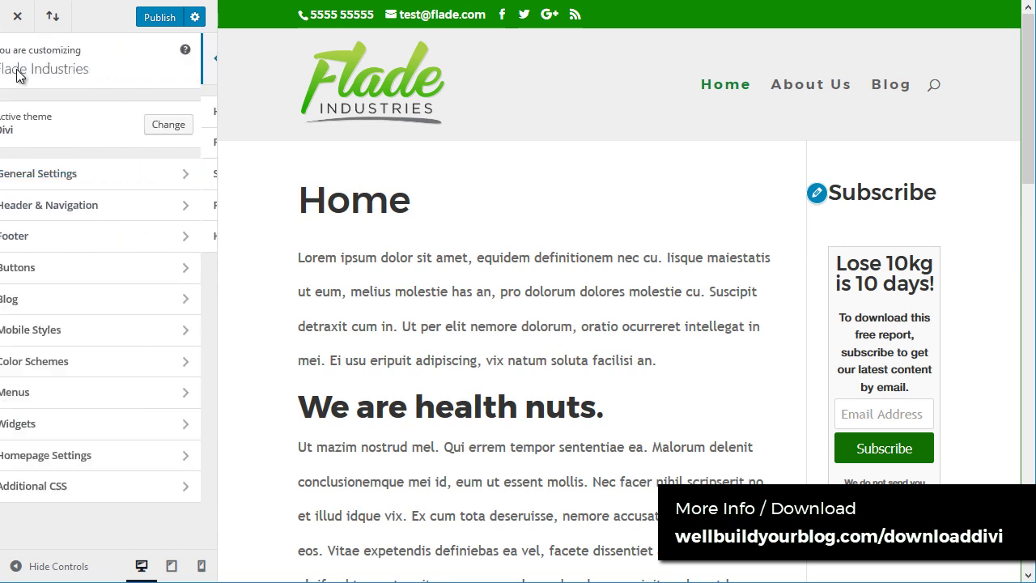
click(41, 178)
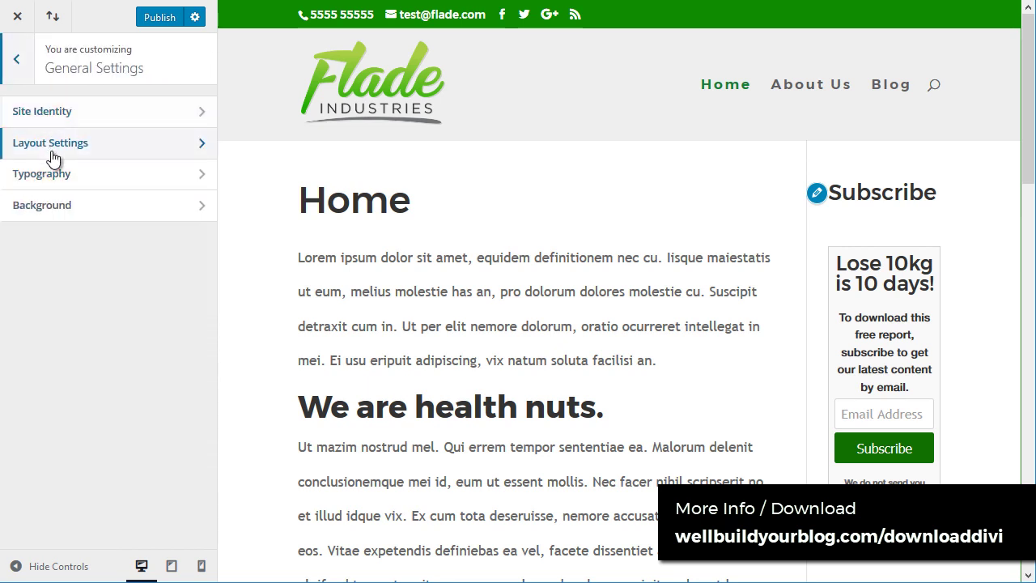
click(20, 148)
click(26, 131)
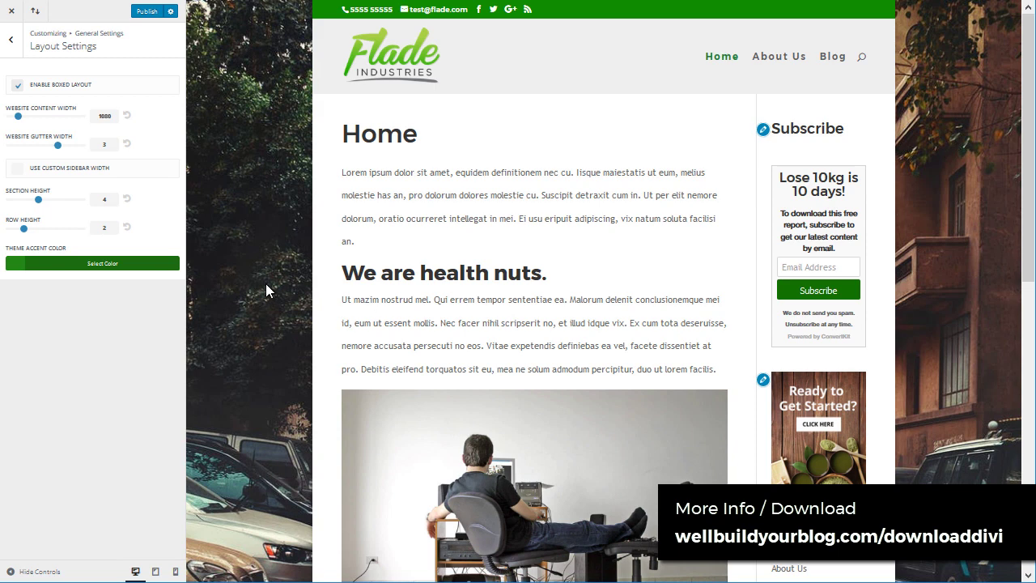
click(18, 87)
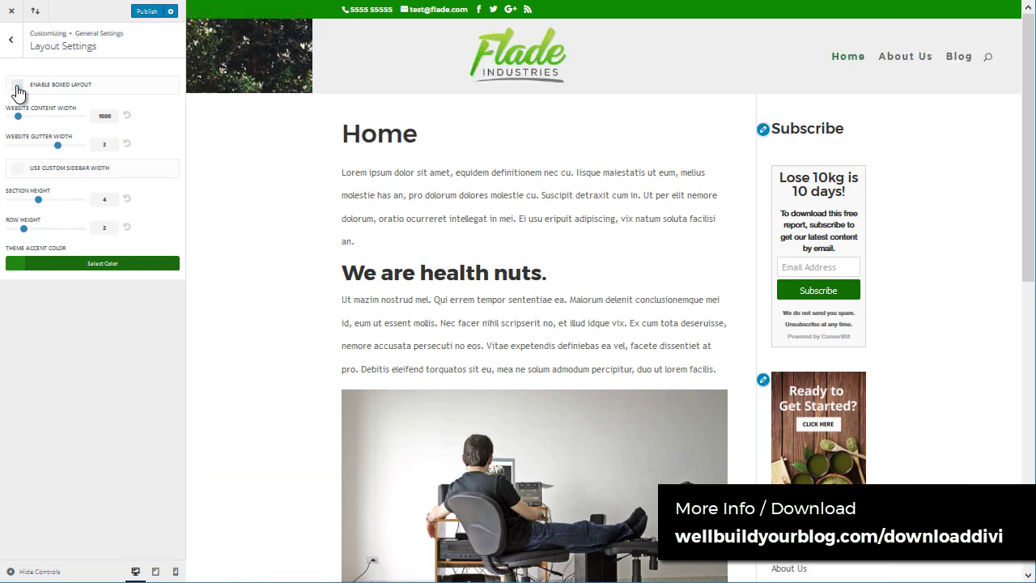
click(922, 65)
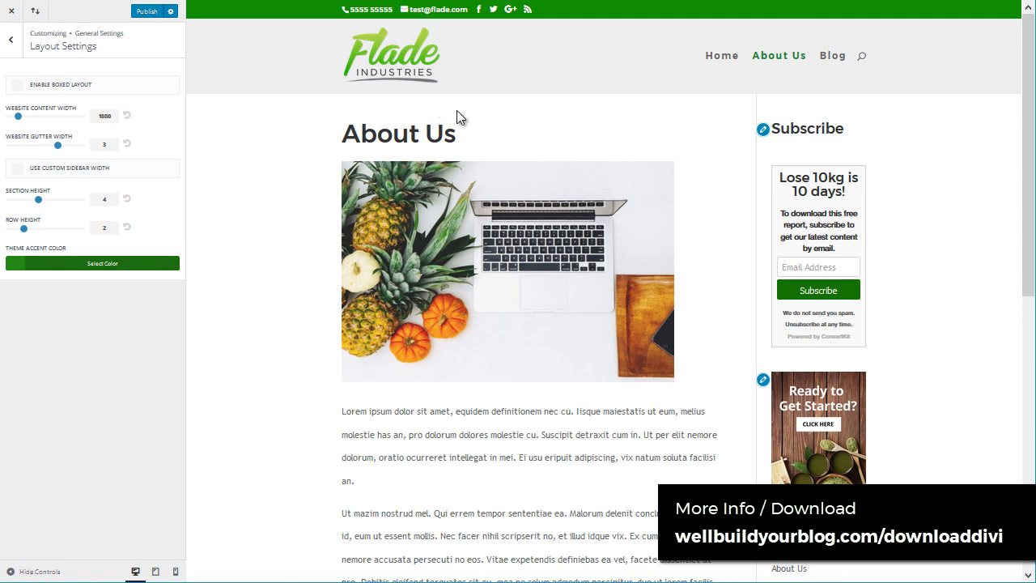
Step: Enable Enable Boxed Layout in Layout Settings and publish the change
key(ctrl+0)
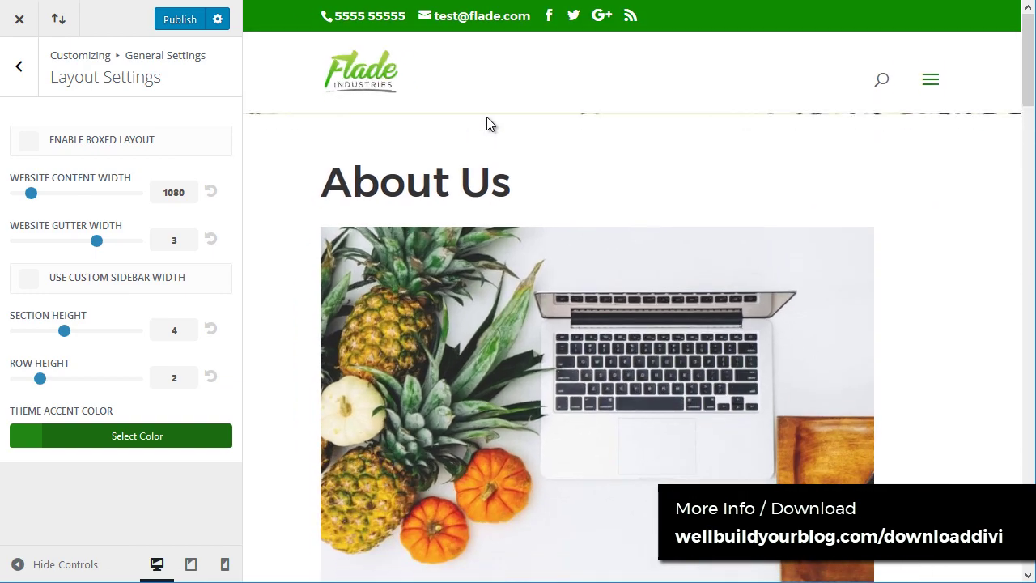
scroll(525, 323, down, 2)
scroll(527, 390, up, 3)
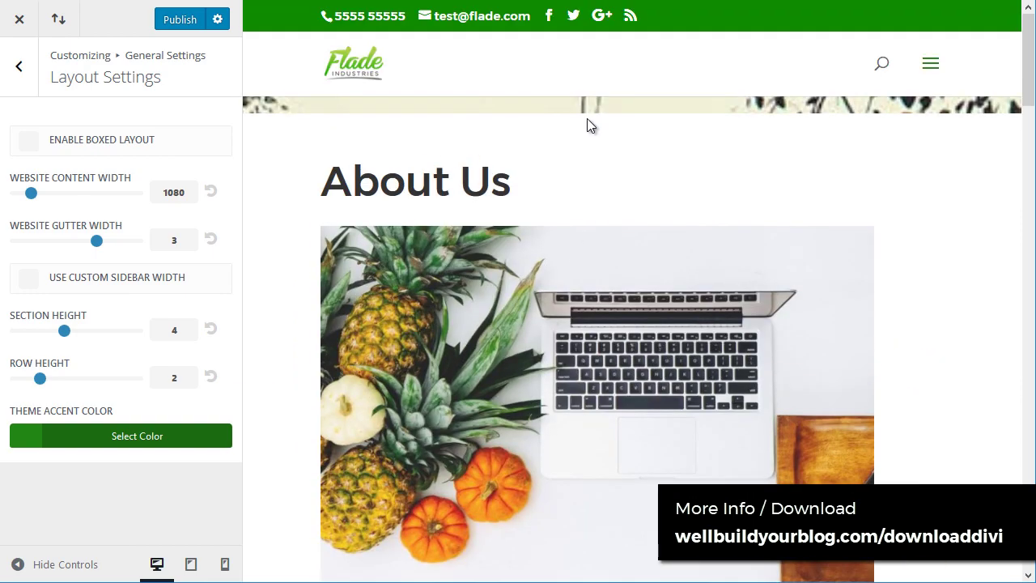
scroll(744, 126, down, 4)
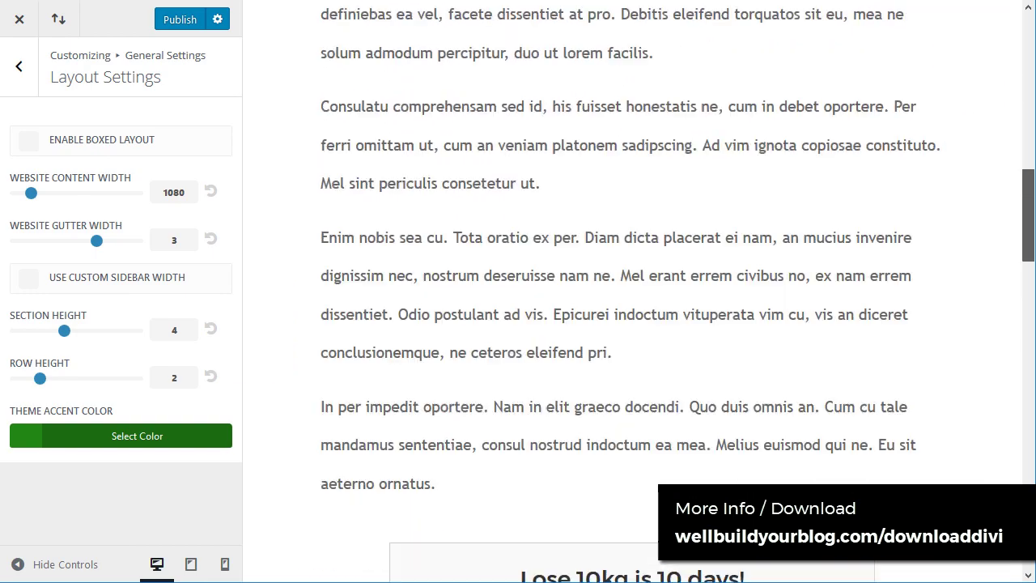
scroll(744, 126, up, 4)
scroll(632, 324, down, 8)
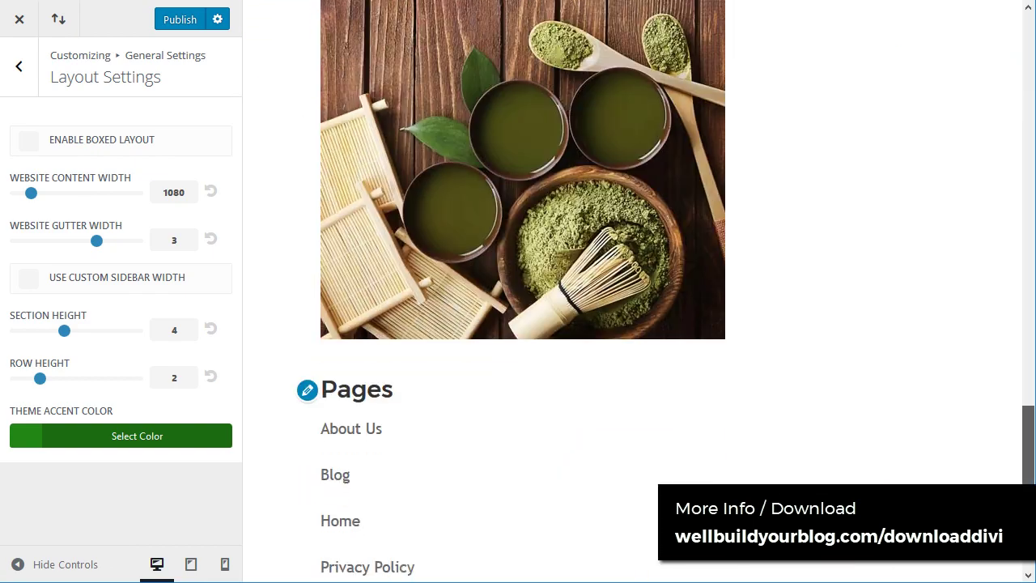
scroll(631, 324, up, 4)
scroll(631, 323, up, 4)
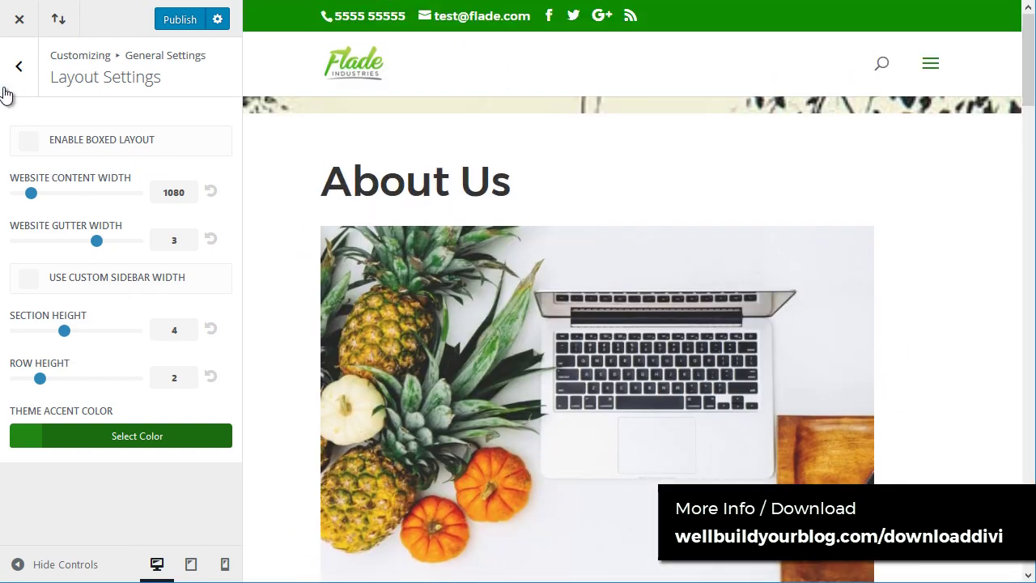
click(19, 67)
scroll(632, 186, down, 2)
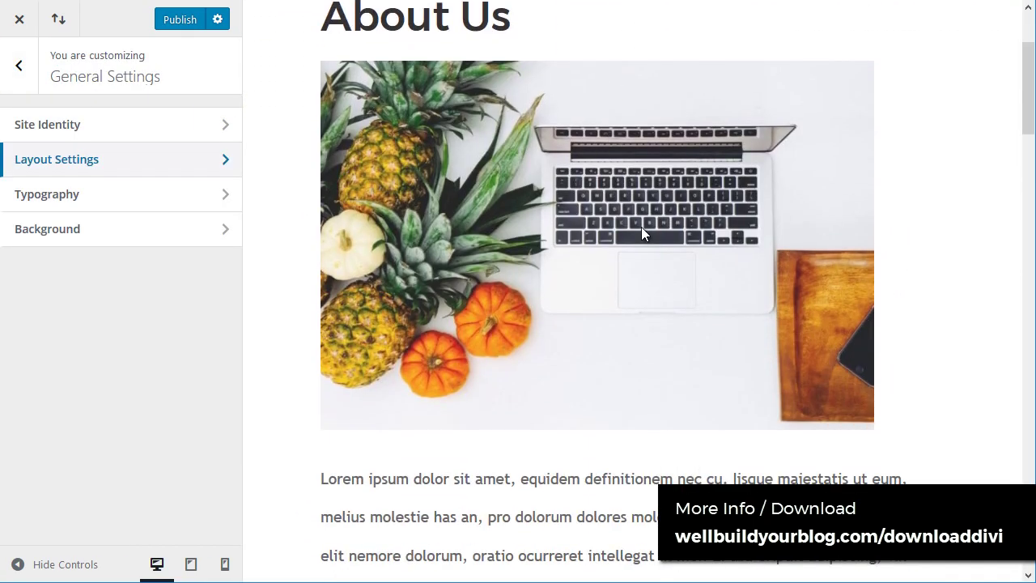
scroll(502, 347, down, 5)
scroll(503, 372, up, 5)
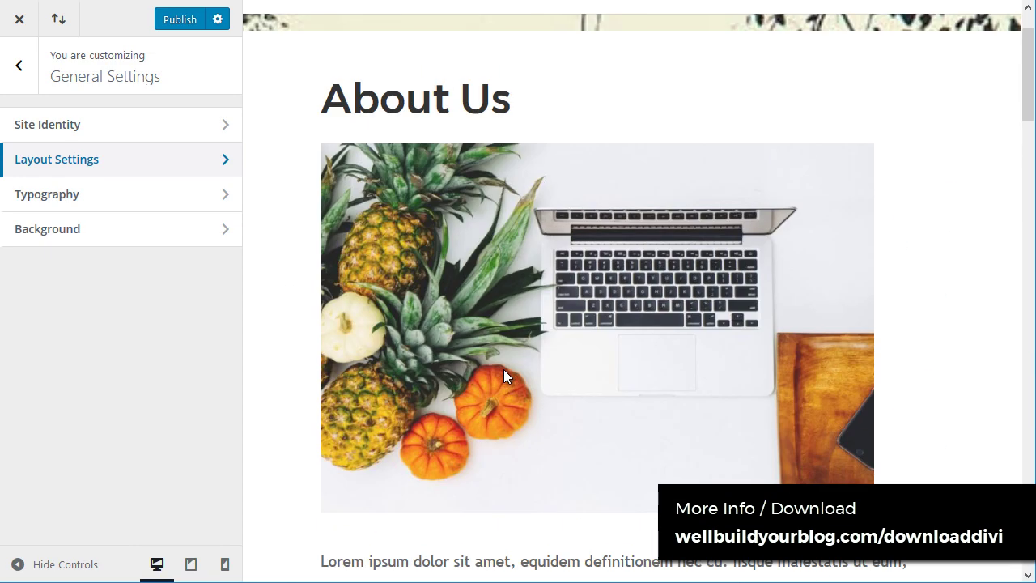
scroll(503, 377, up, 2)
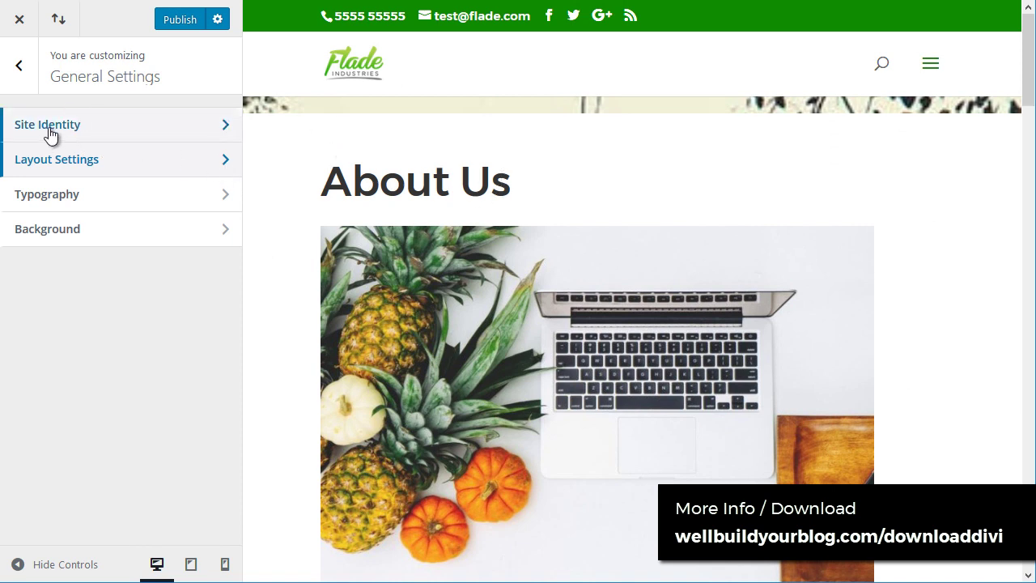
click(121, 157)
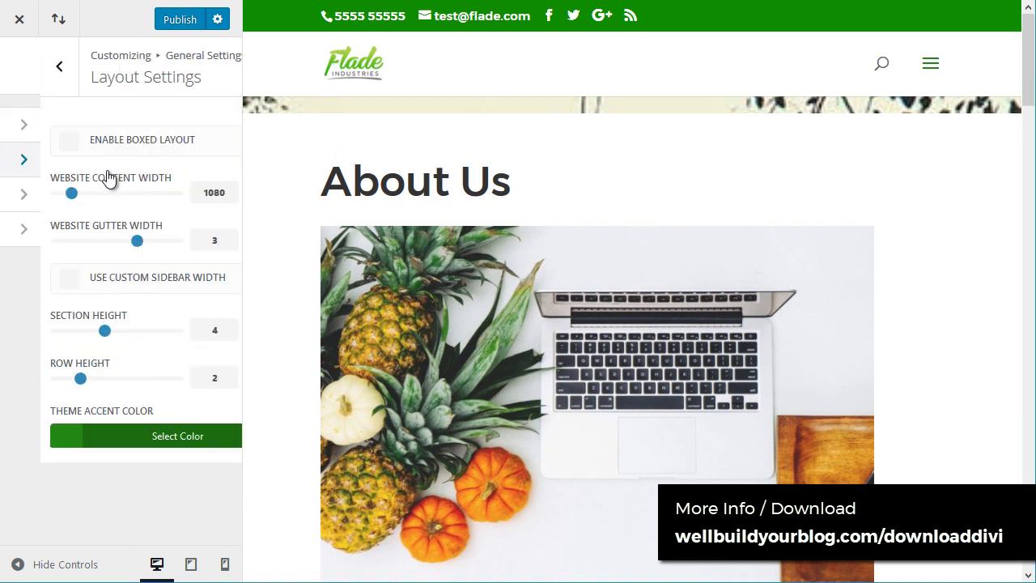
click(29, 144)
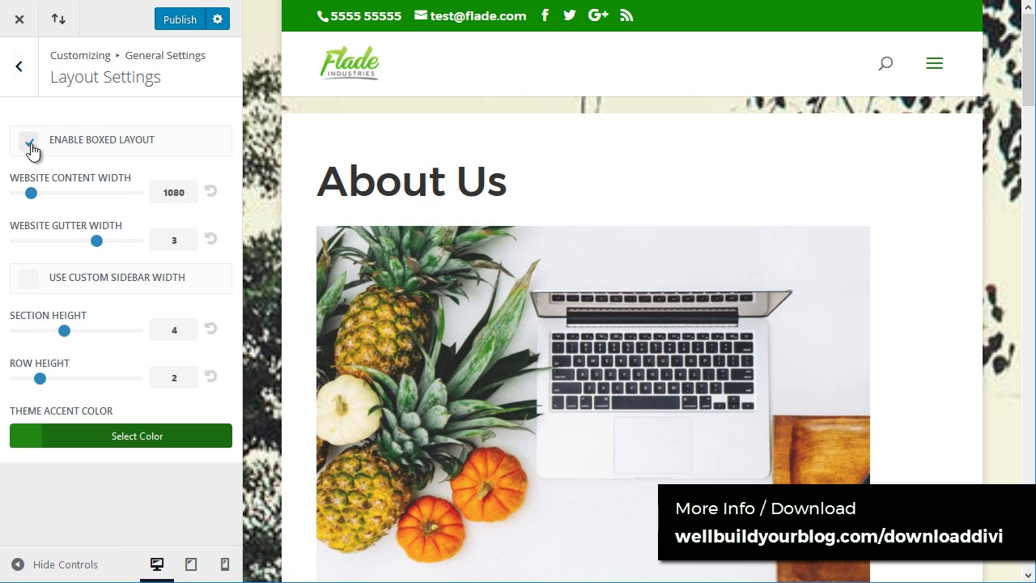
click(23, 70)
click(180, 20)
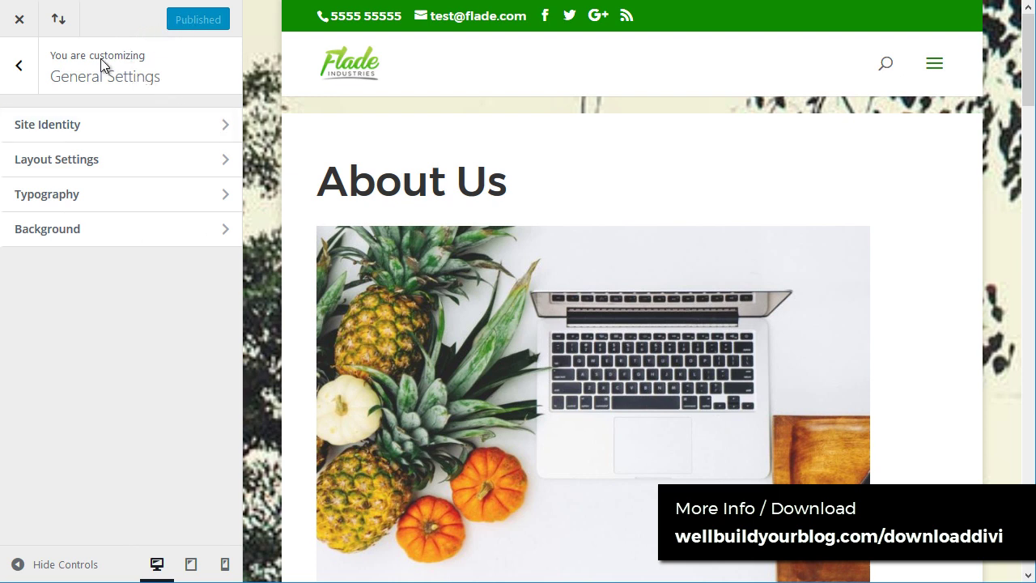
click(58, 25)
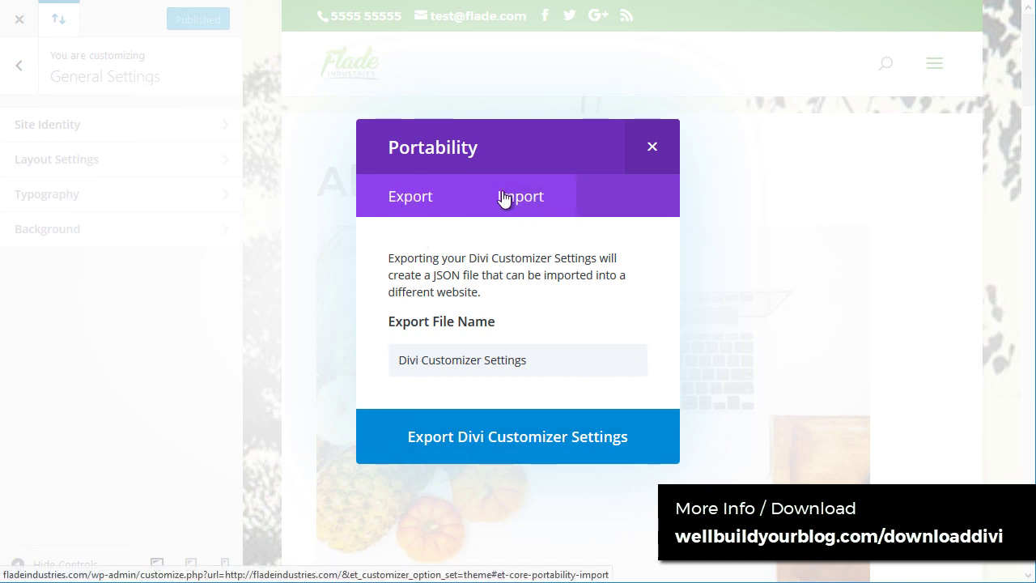
click(652, 147)
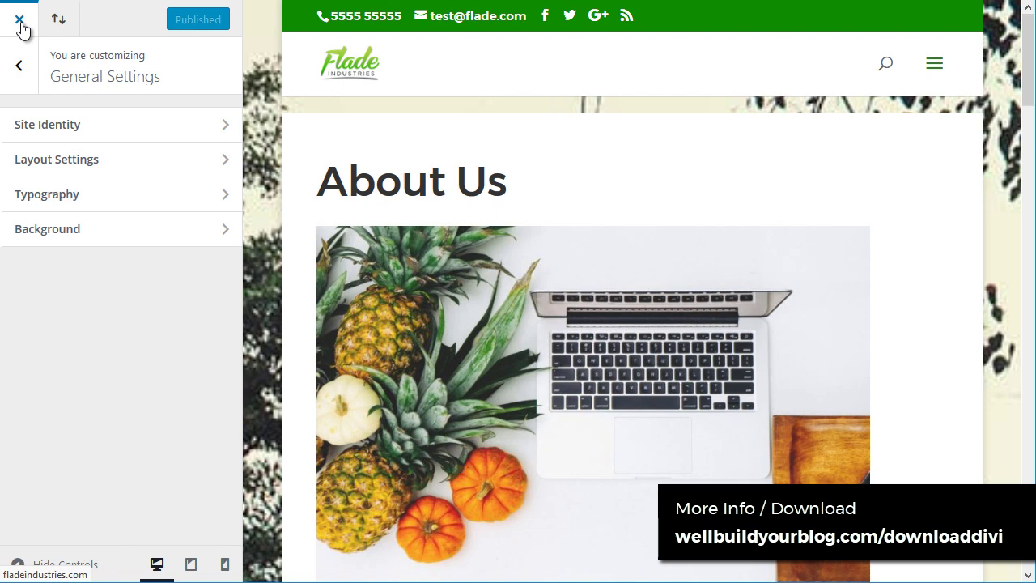
Step: Leave the Customizer for Divi Theme Options and toggle Fixed Navigation Bar off and back on
click(19, 23)
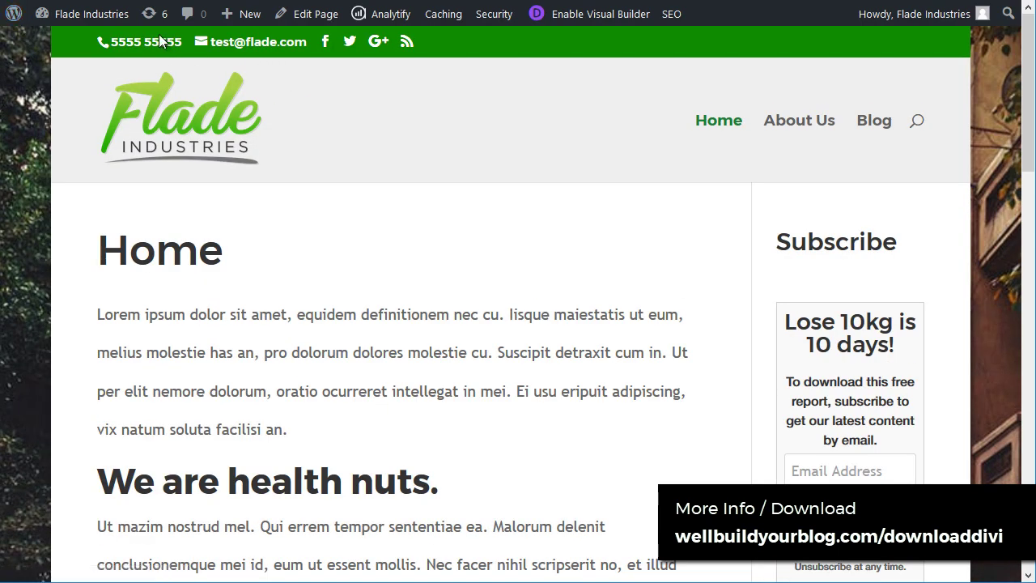
mouse_move(89, 14)
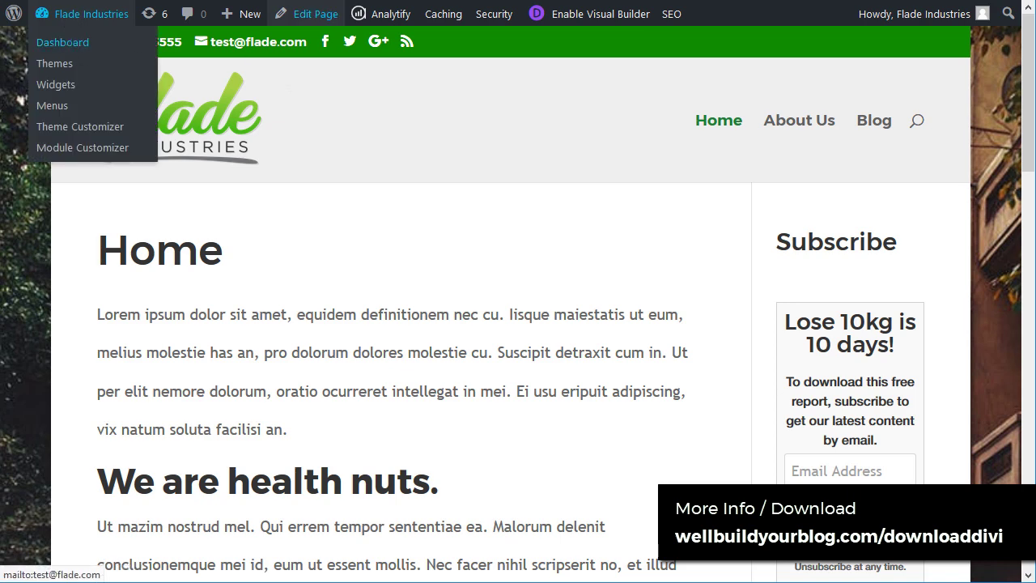
click(308, 13)
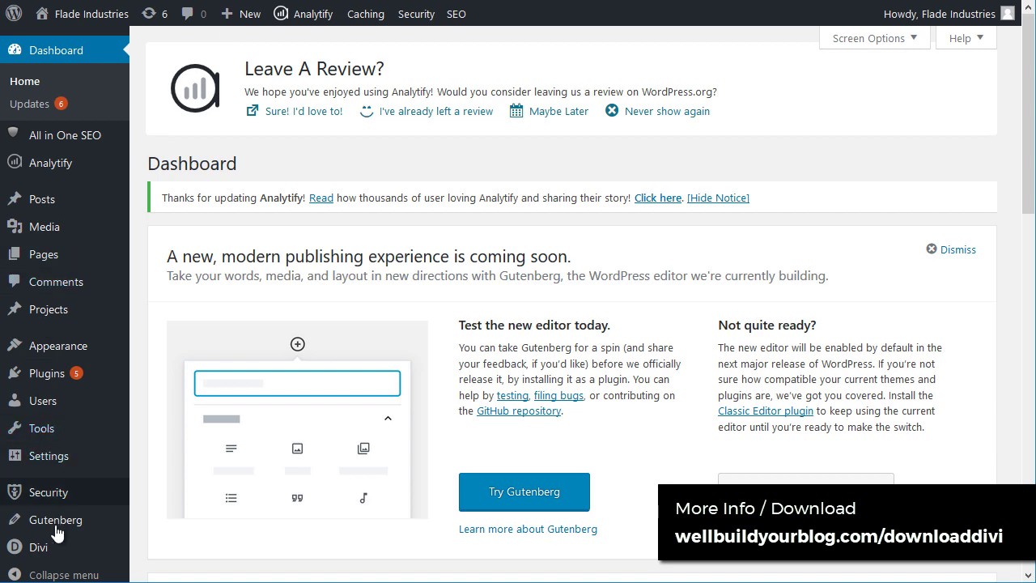
mouse_move(32, 547)
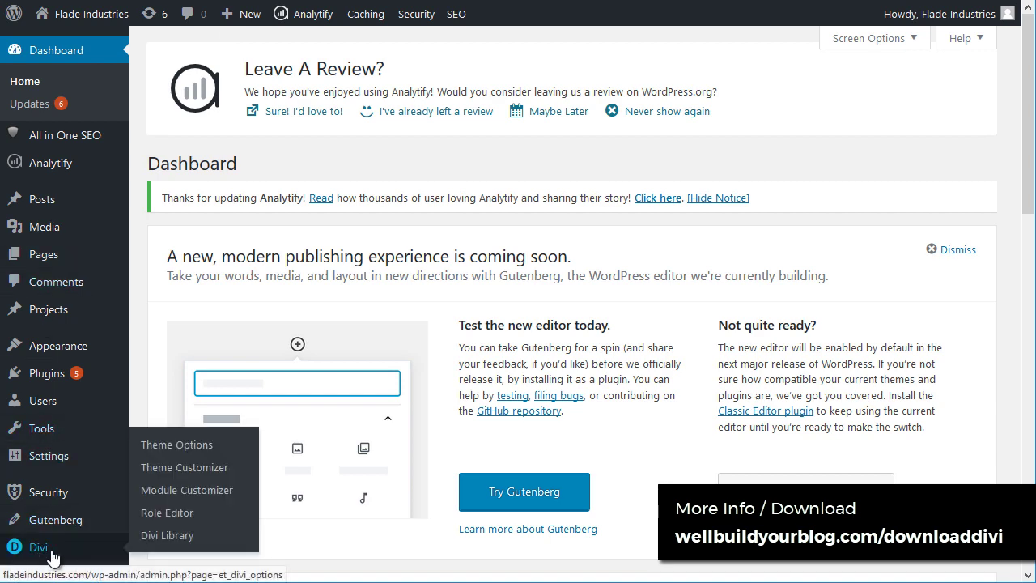
click(200, 448)
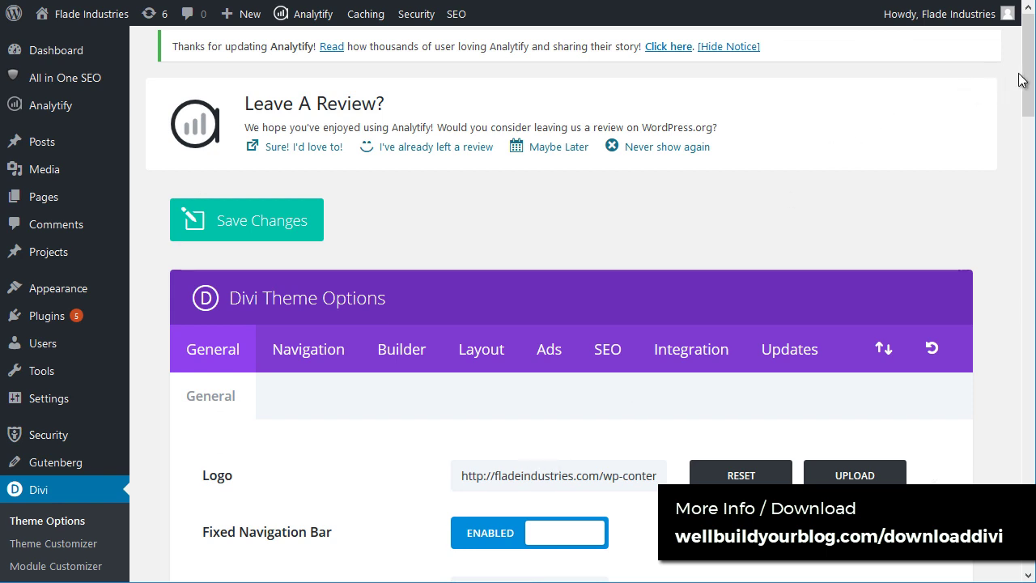
scroll(663, 191, down, 3)
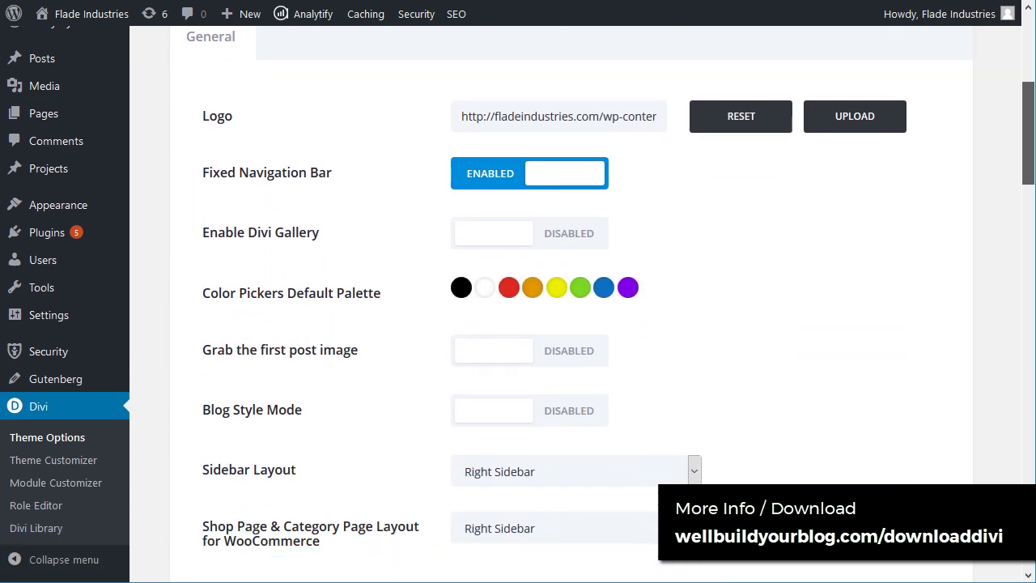
click(502, 151)
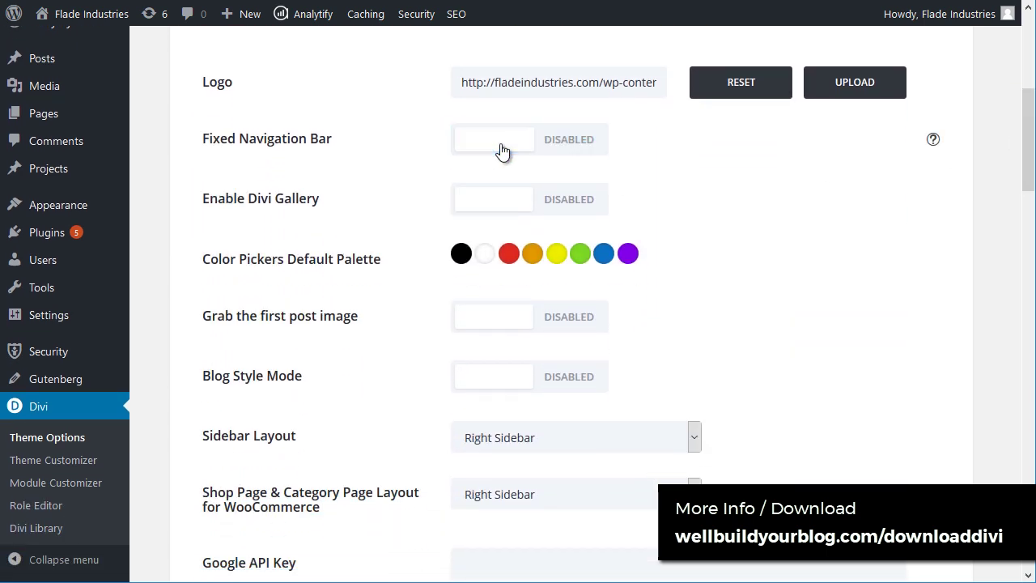
click(503, 152)
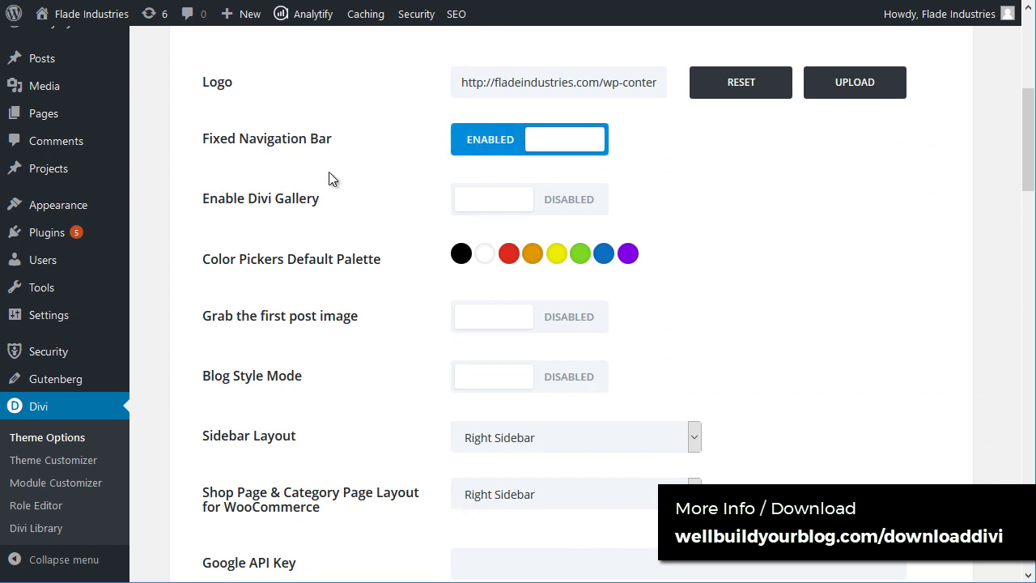
Step: Scroll down the General tab to the Custom CSS box
scroll(400, 217, down, 1)
scroll(499, 287, down, 2)
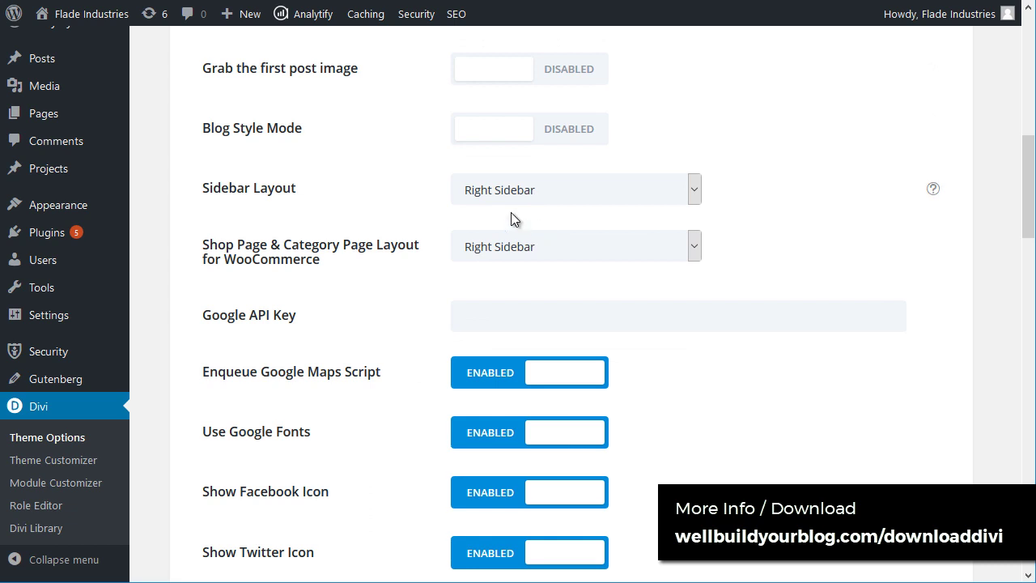
scroll(513, 339, down, 2)
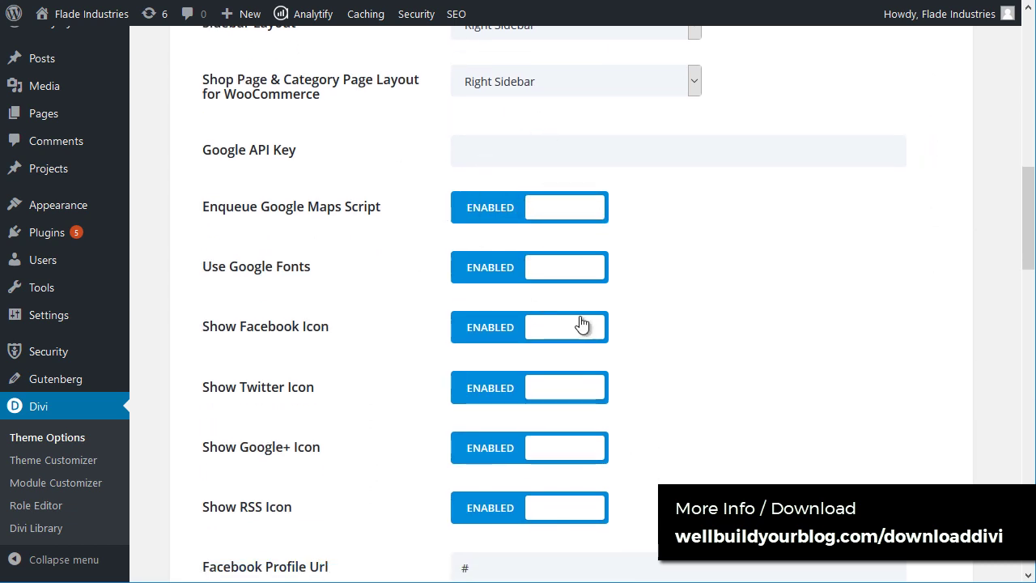
scroll(538, 356, down, 4)
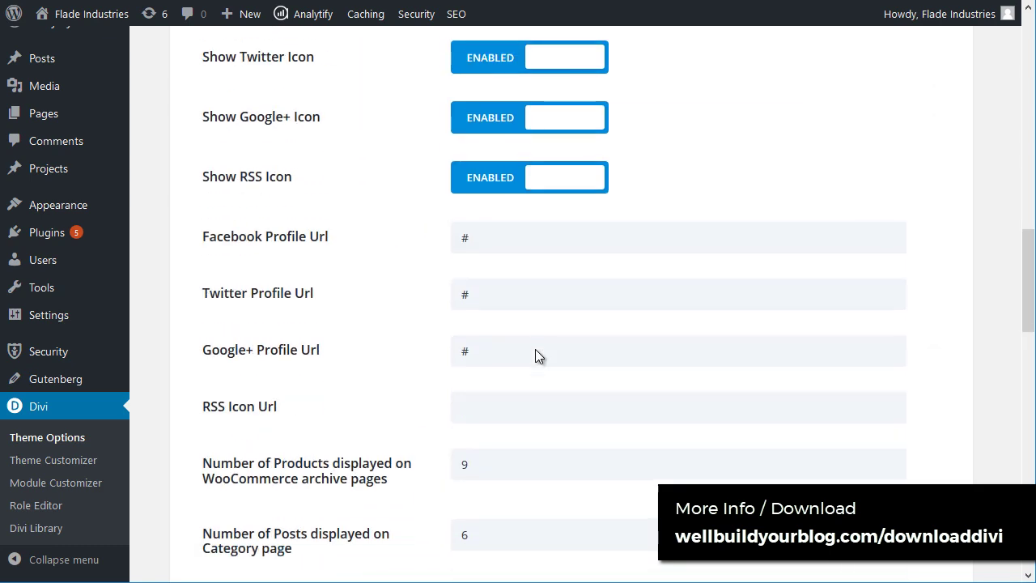
scroll(514, 432, down, 6)
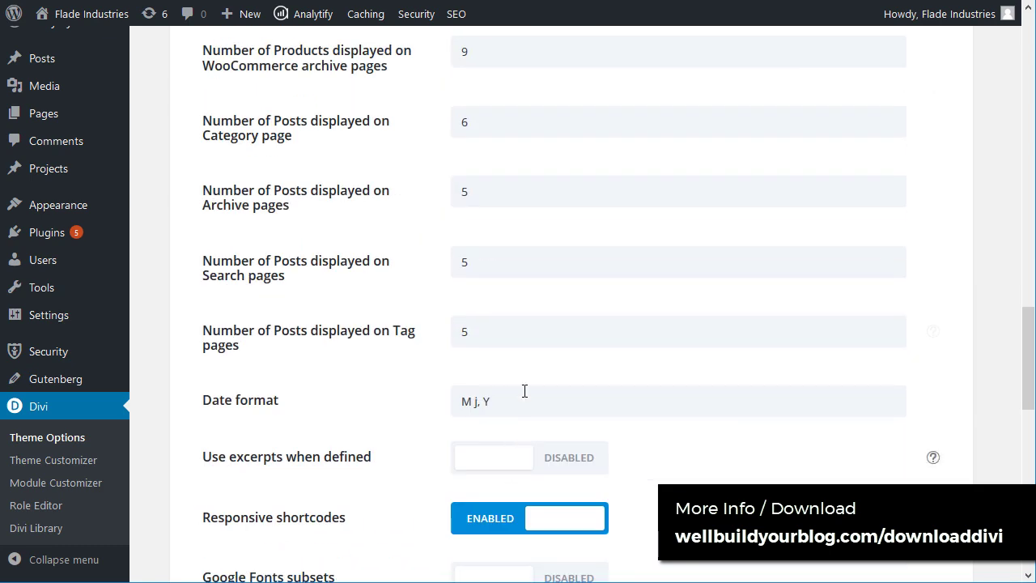
scroll(518, 370, down, 8)
click(507, 210)
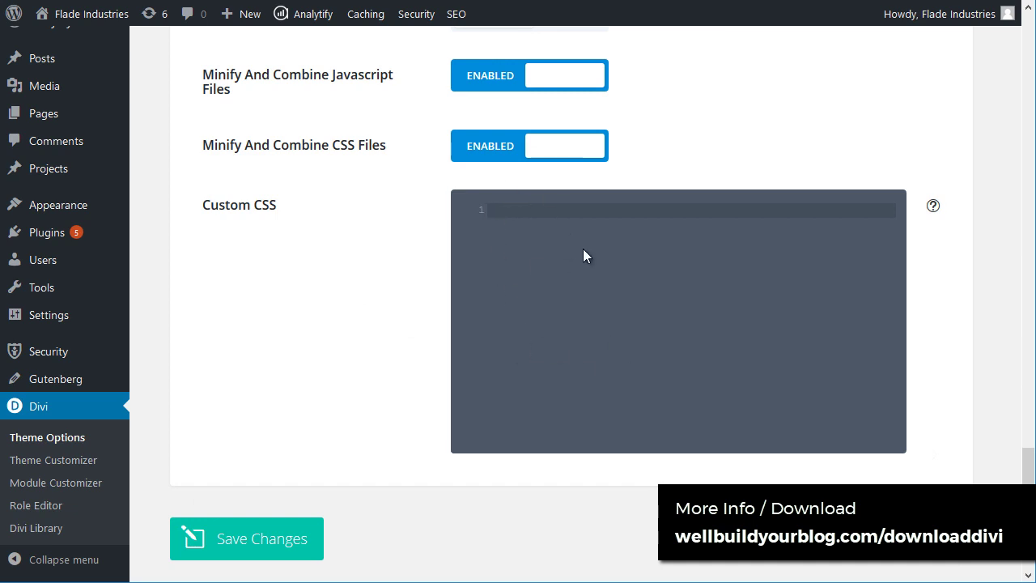
Step: Highlight the Minify And Combine Javascript setting, then return to the top of the page
scroll(582, 267, up, 3)
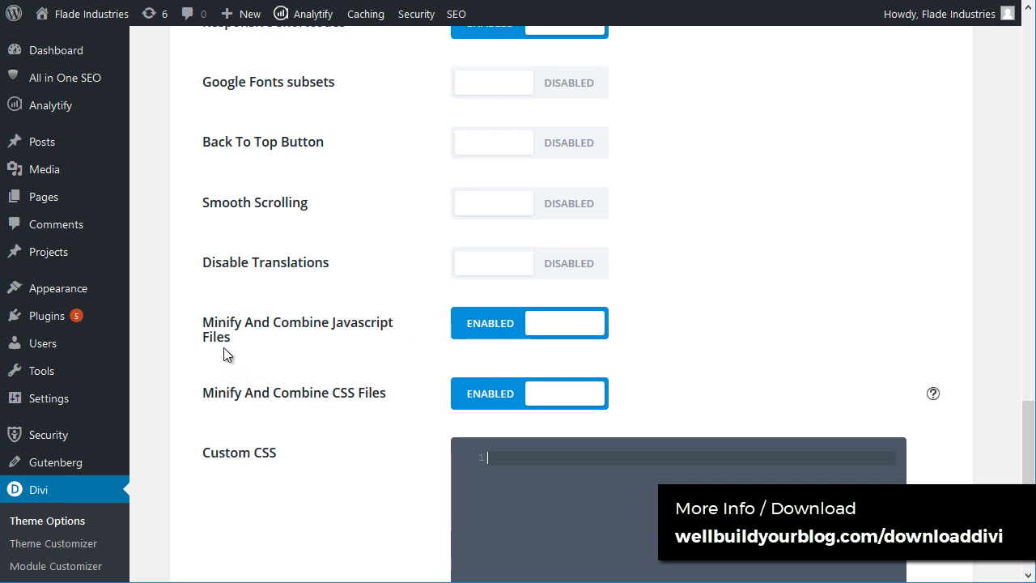
drag(216, 394, 388, 395)
scroll(159, 407, up, 1)
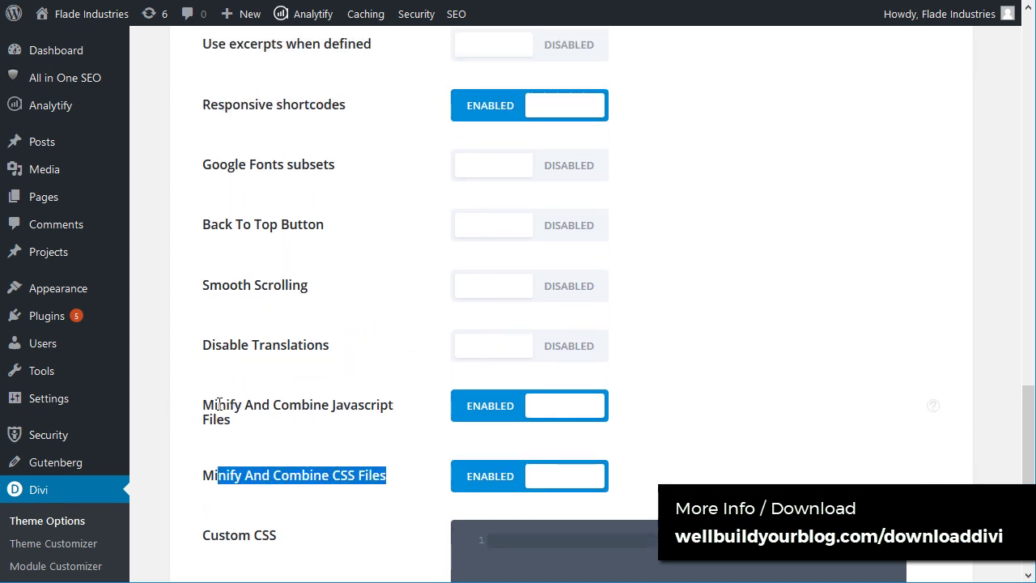
drag(218, 403, 347, 410)
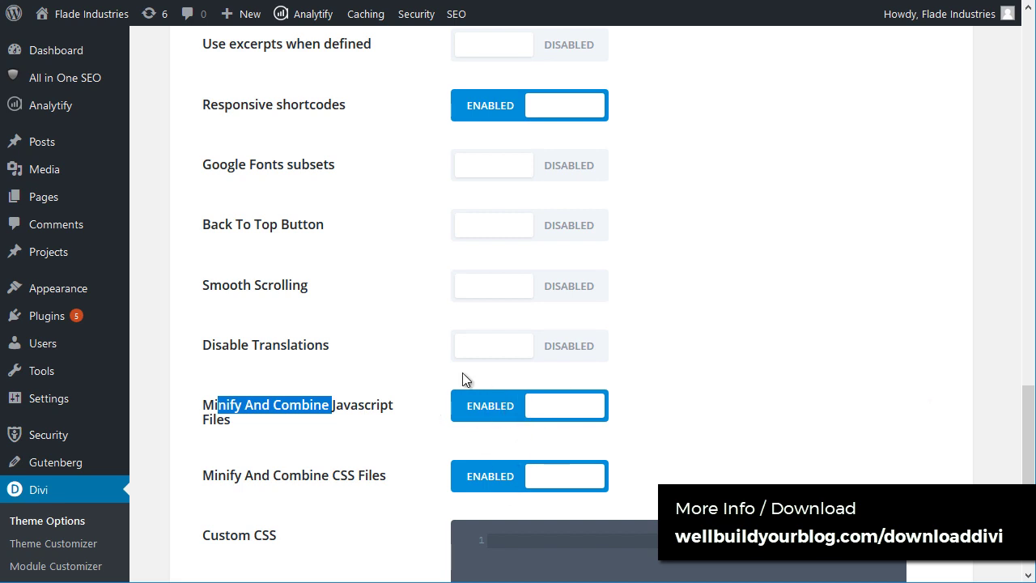
scroll(509, 298, up, 3)
scroll(462, 206, down, 3)
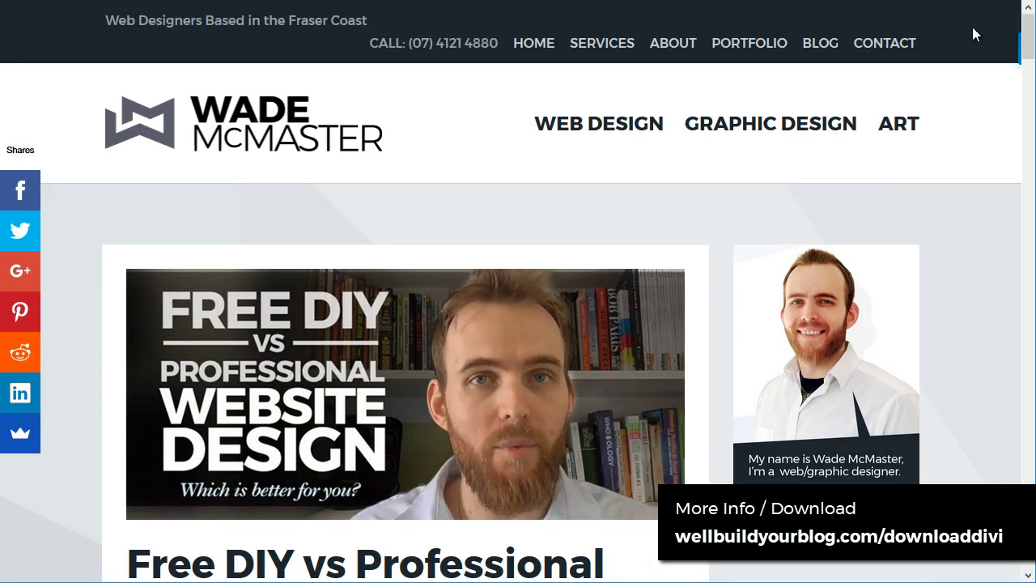
drag(1028, 45, 1026, 311)
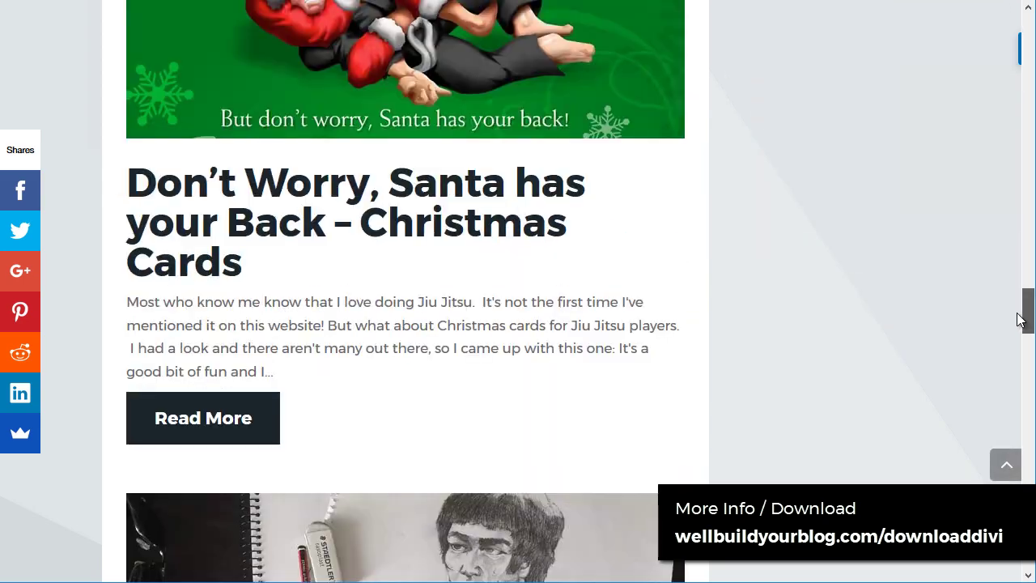
click(1008, 468)
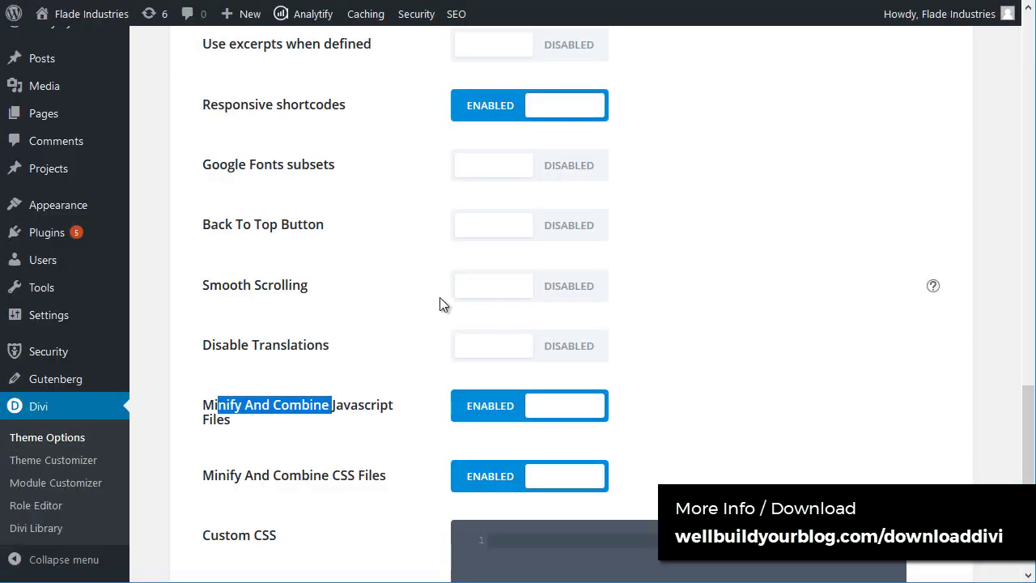
scroll(486, 303, up, 8)
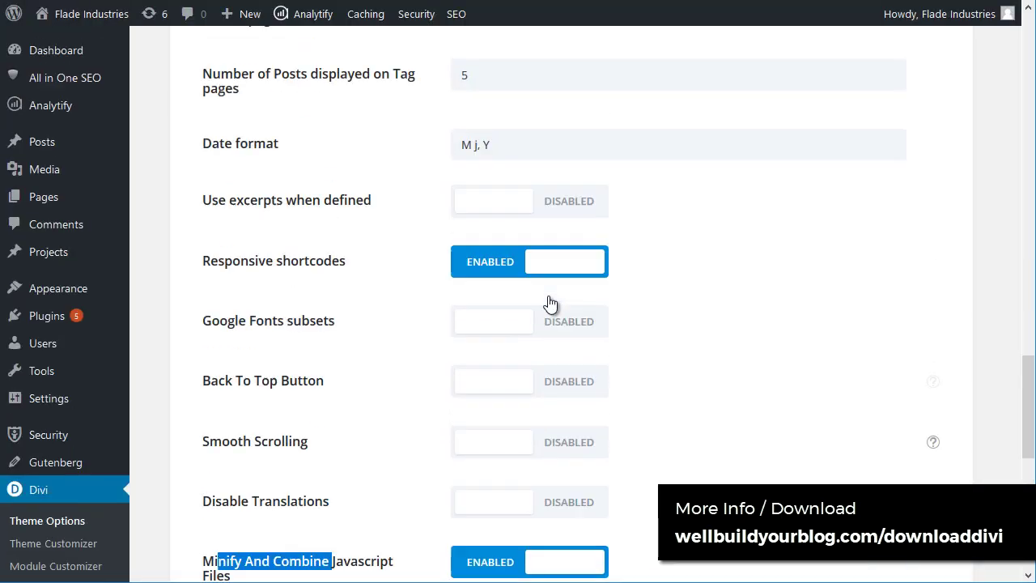
Step: Open the Theme Options portability window, then close it
scroll(522, 512, up, 15)
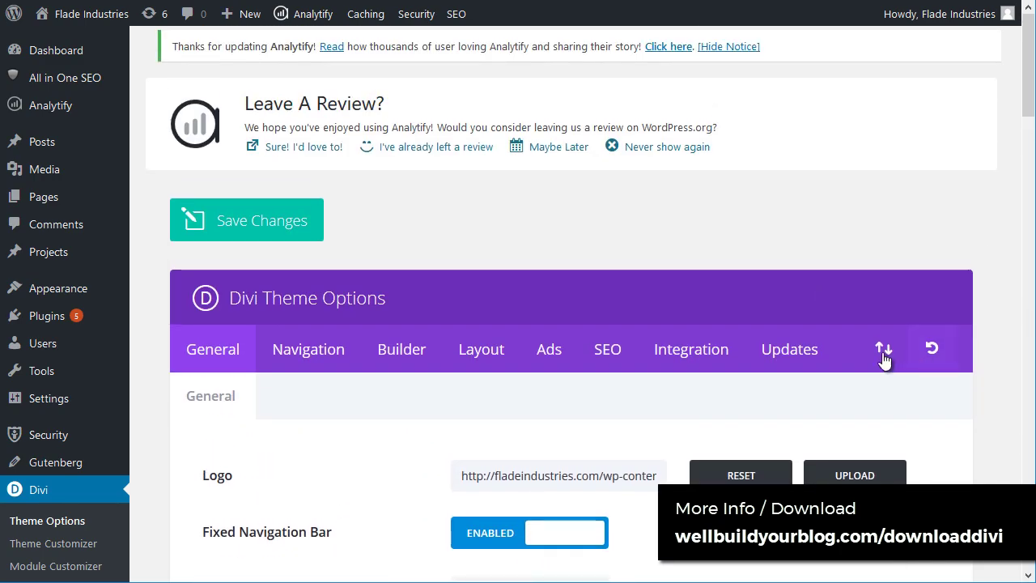
click(883, 352)
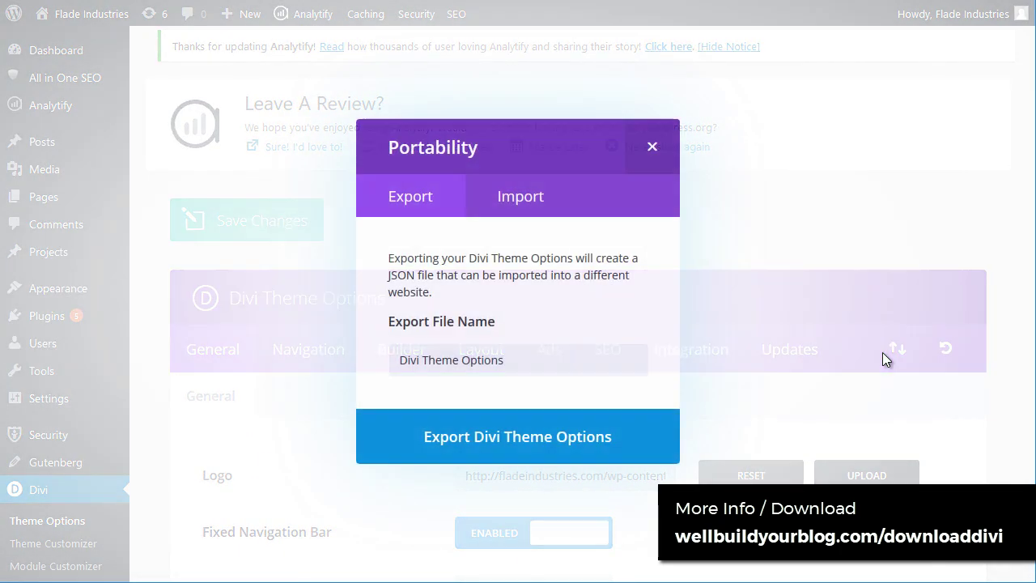
click(654, 146)
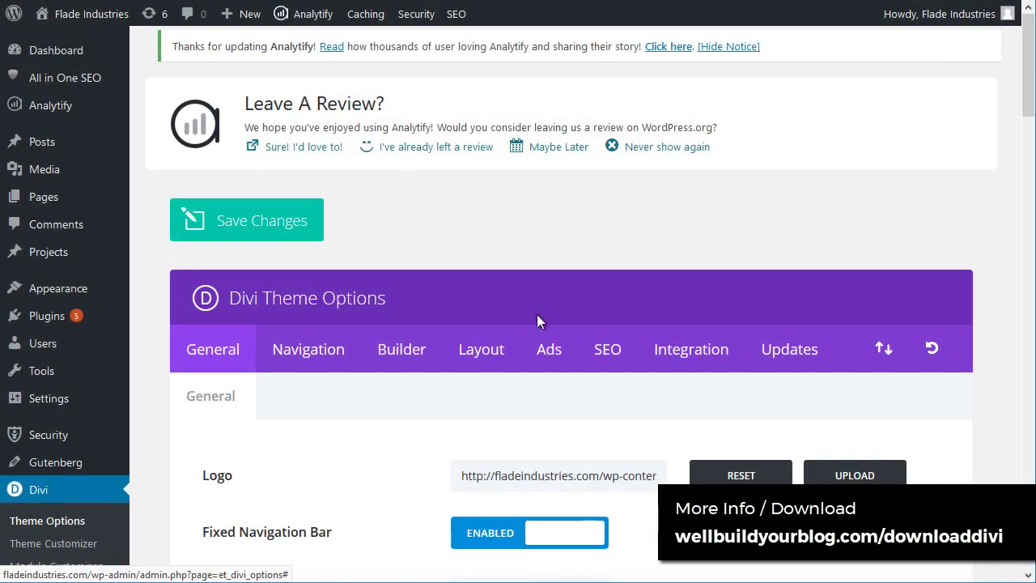
Step: Review the Navigation settings and the Builder options, including the advanced builder options
click(318, 354)
scroll(586, 293, down, 4)
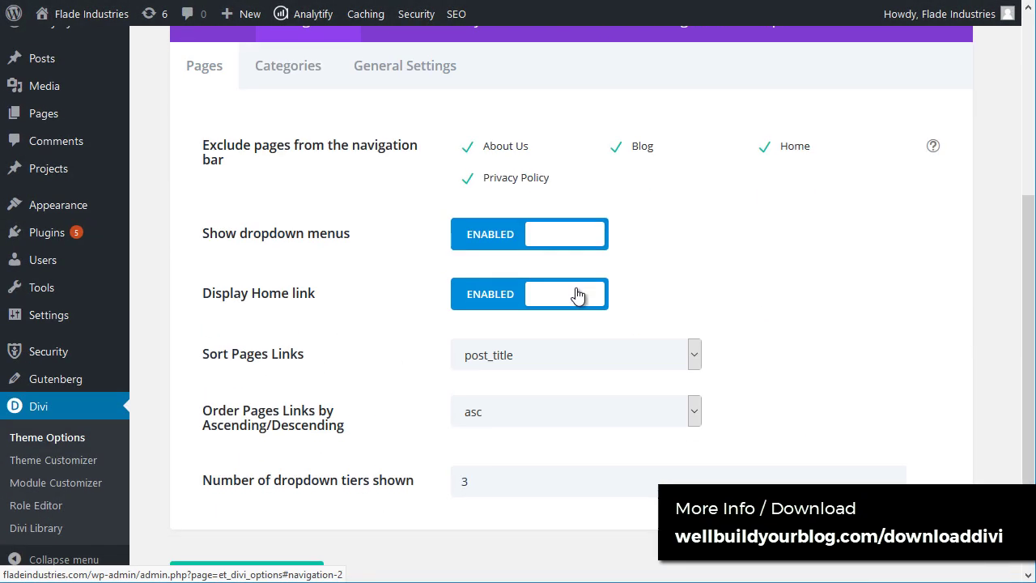
scroll(450, 479, up, 4)
click(401, 346)
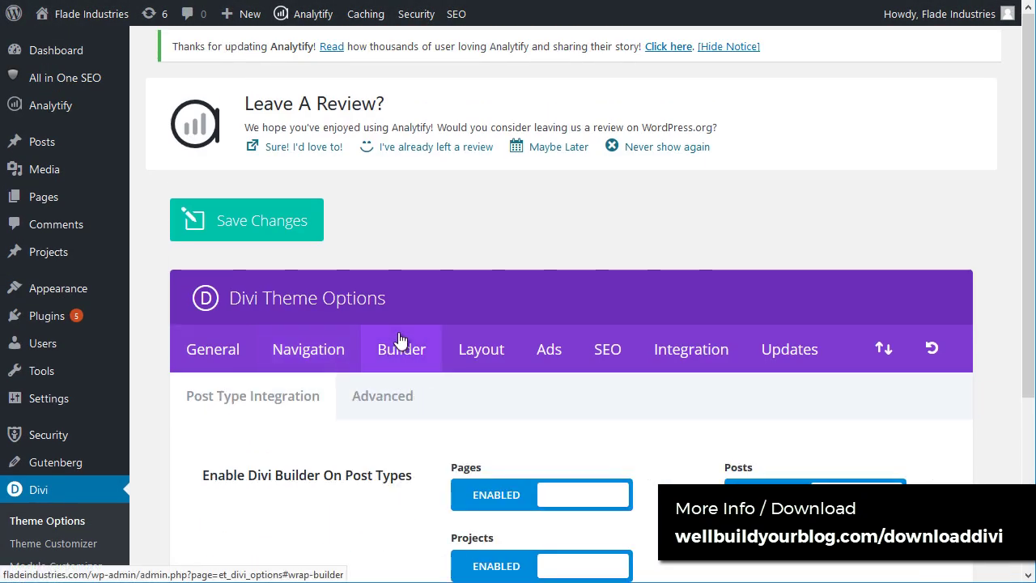
scroll(546, 275, down, 3)
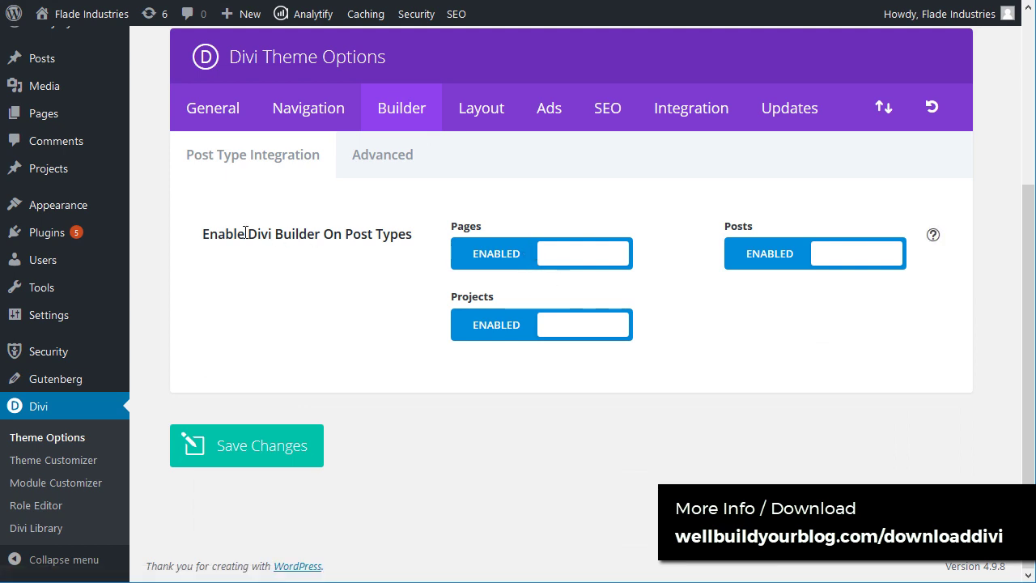
drag(209, 234, 348, 237)
click(366, 165)
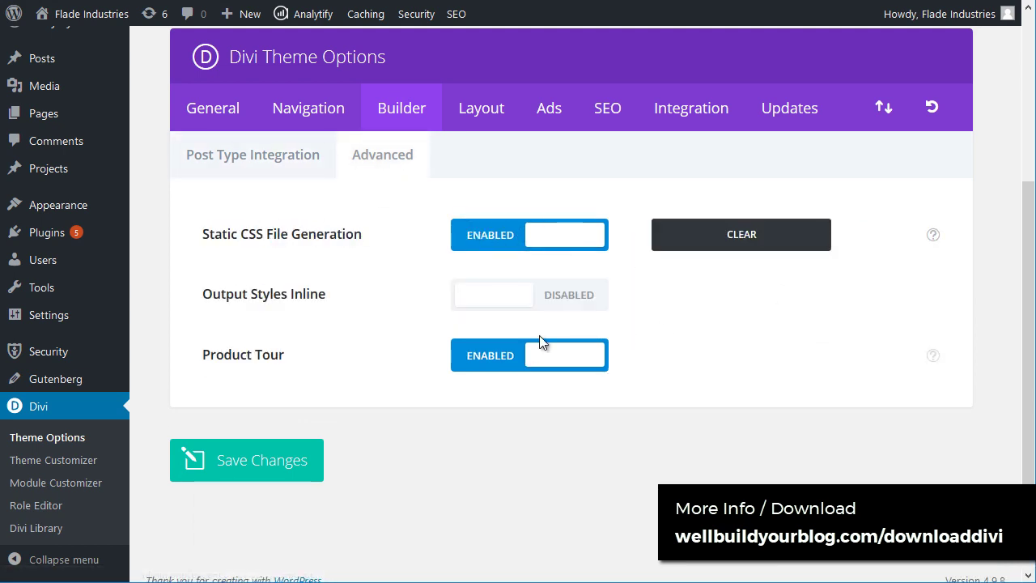
Step: Check the Layout settings for single posts, single pages and general layout
click(486, 122)
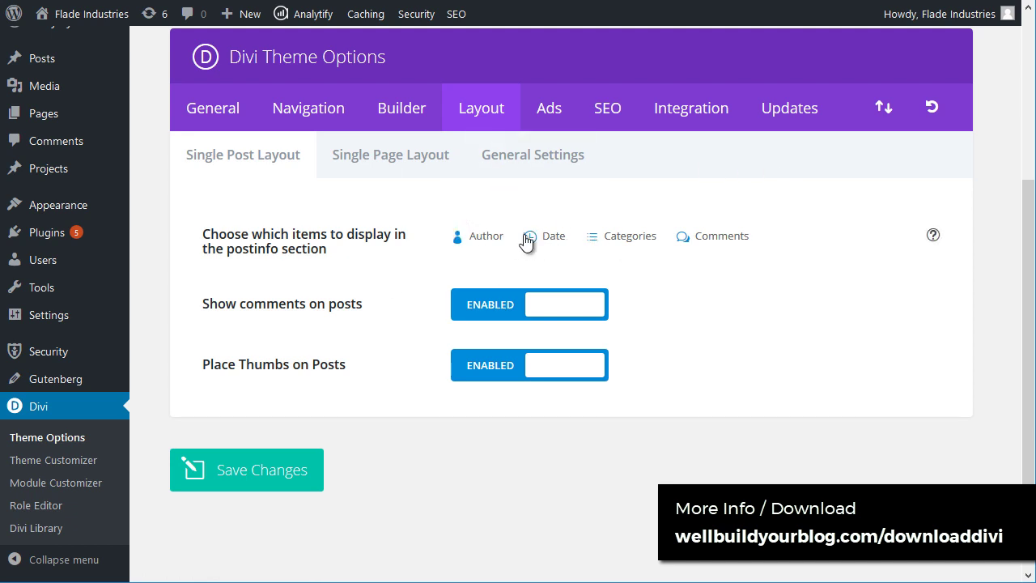
click(384, 164)
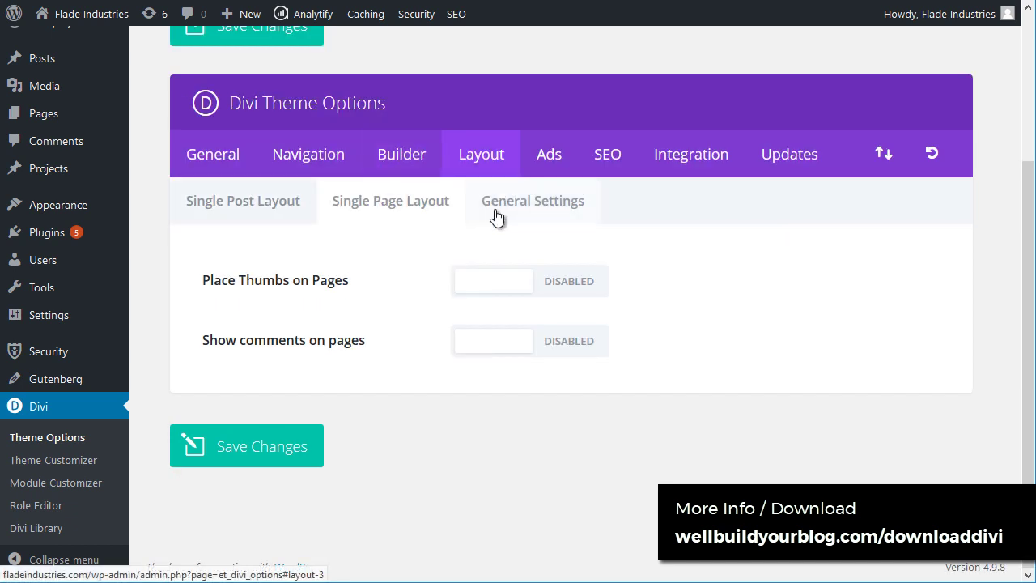
click(529, 204)
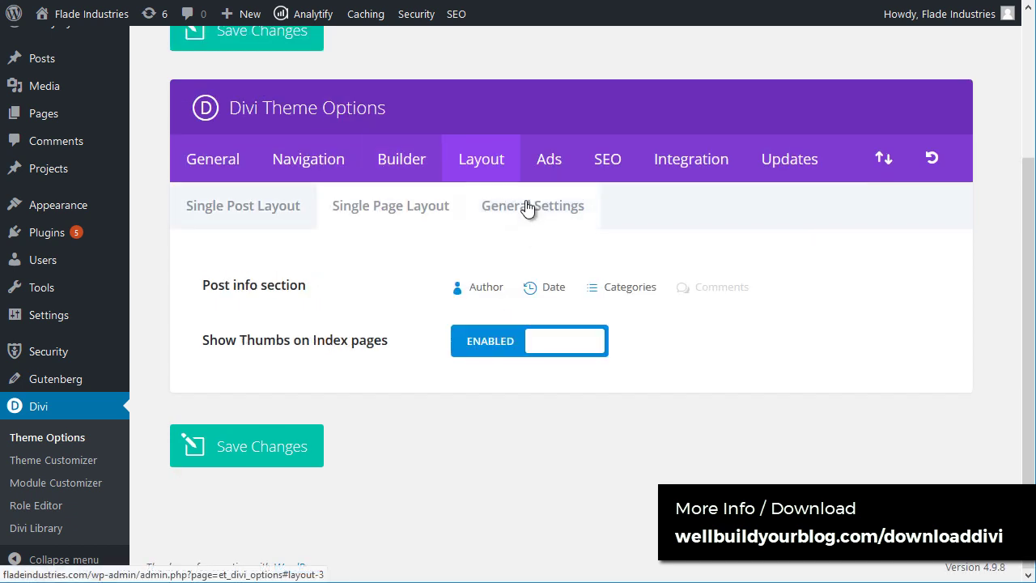
Step: Look through the Ads advertisement settings
click(547, 166)
scroll(455, 216, down, 3)
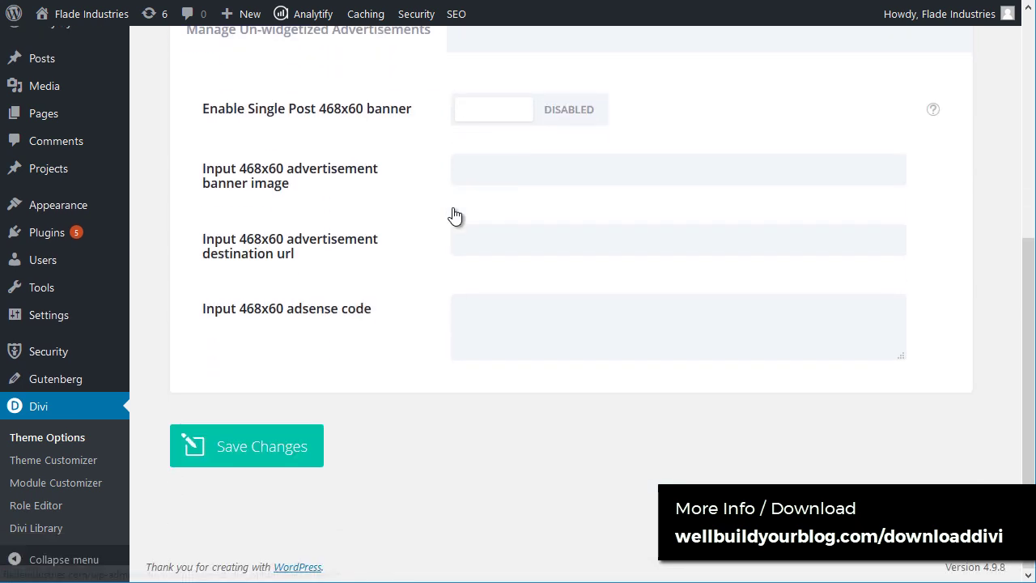
scroll(416, 294, up, 5)
scroll(418, 287, down, 4)
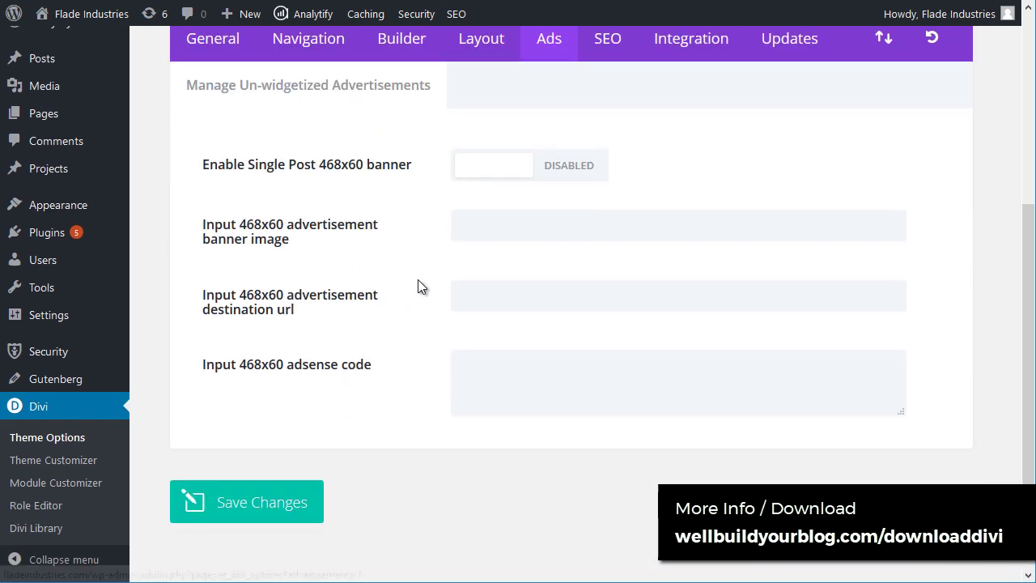
scroll(548, 196, up, 4)
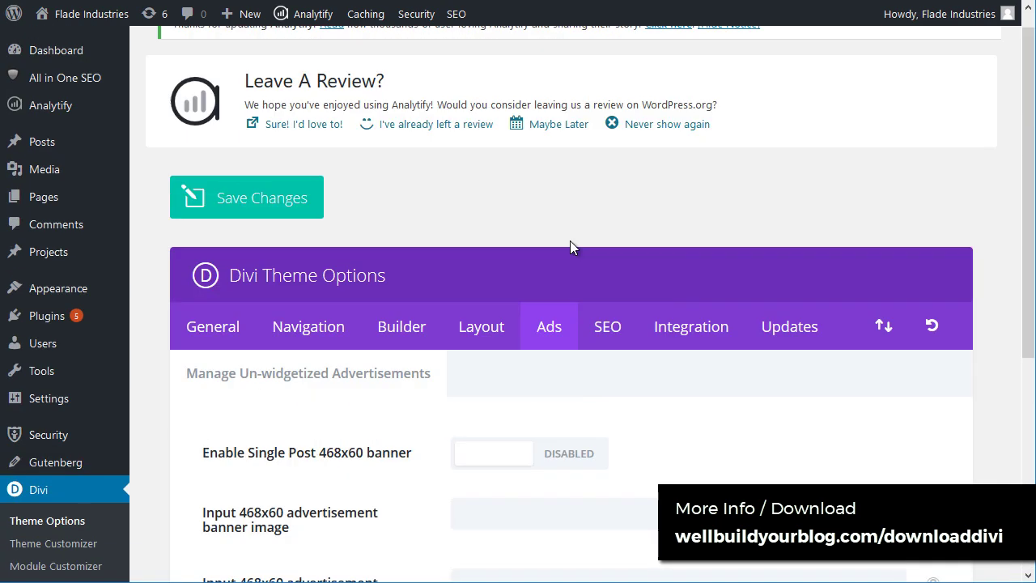
click(606, 349)
Step: Scroll through the Homepage SEO options
scroll(252, 383, down, 4)
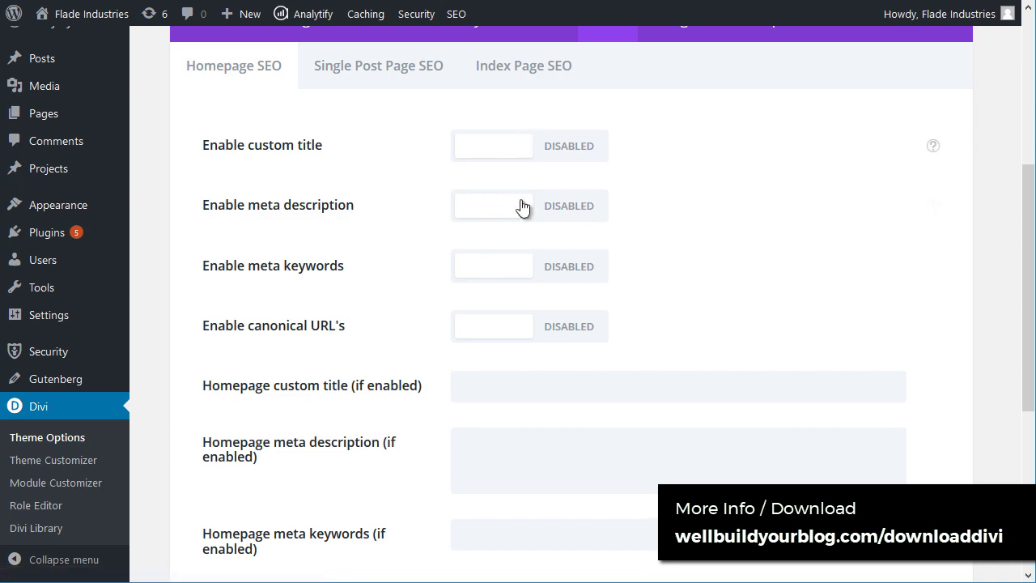
scroll(531, 388, down, 3)
scroll(534, 386, up, 4)
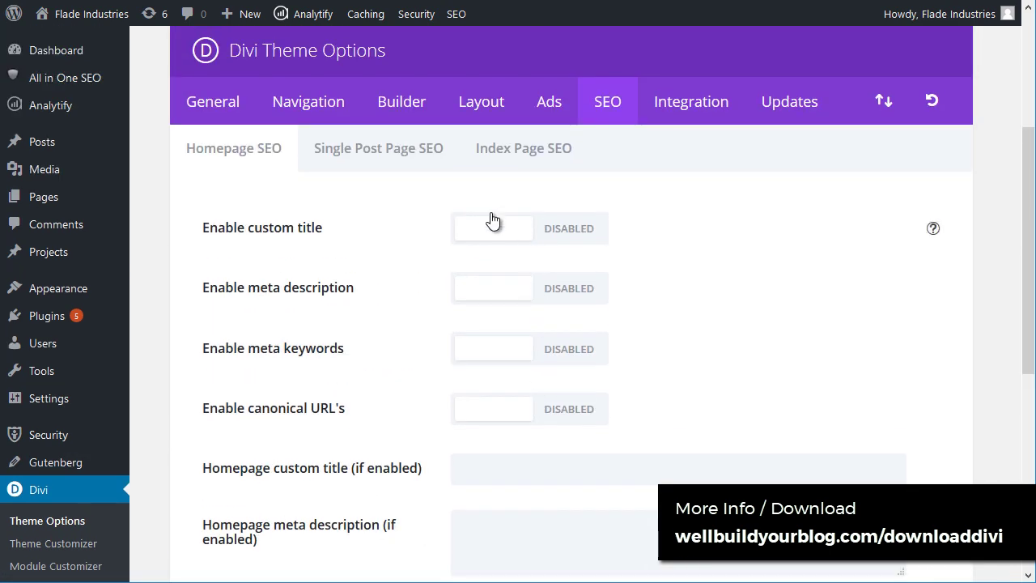
Step: Open Code Integration and place the caret in the head, body and top-of-posts code editors
click(717, 108)
scroll(340, 242, down, 4)
click(553, 219)
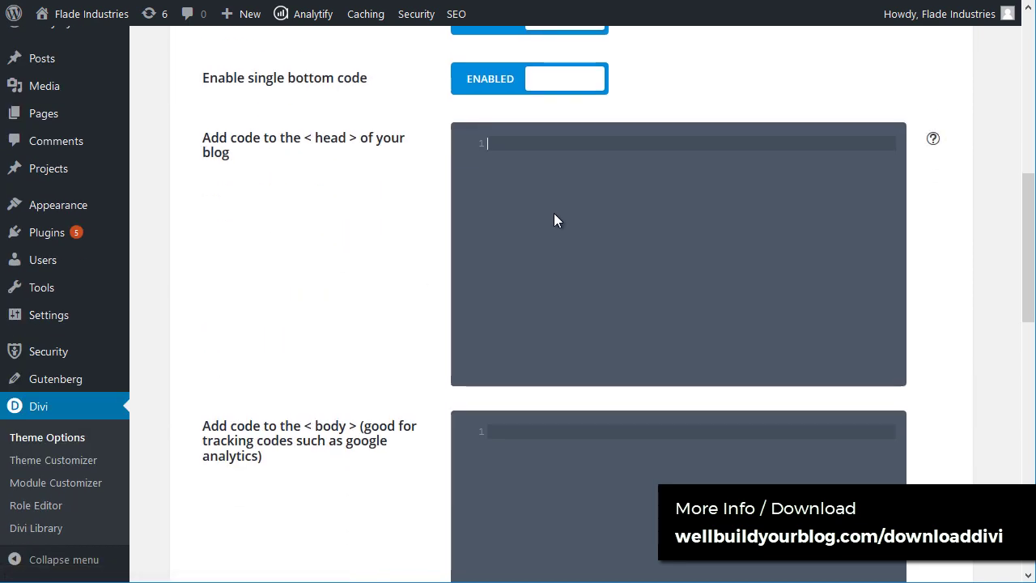
scroll(534, 235, down, 3)
click(578, 229)
scroll(534, 243, down, 3)
click(518, 258)
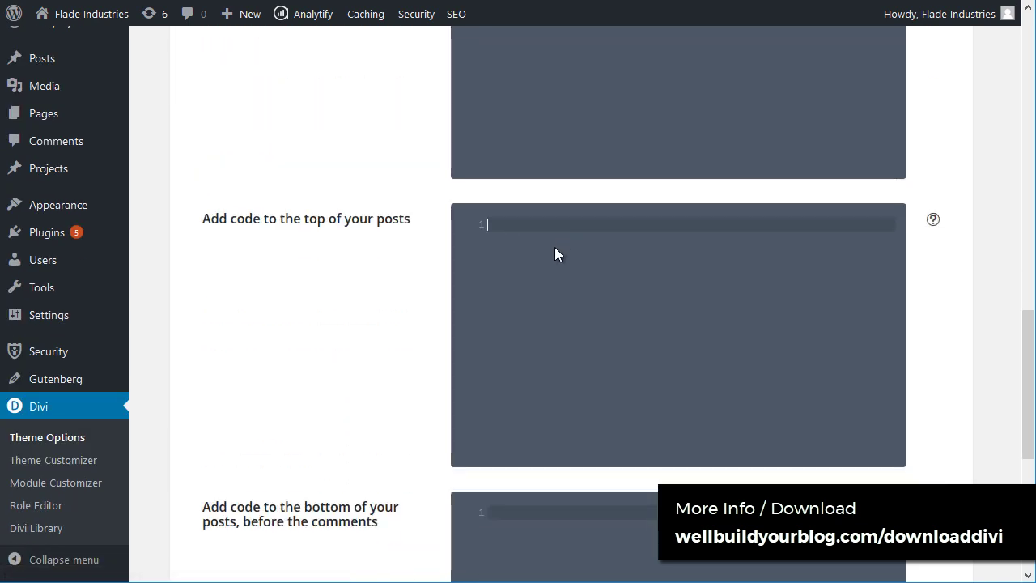
scroll(534, 248, down, 5)
click(476, 295)
Step: Scroll through the head, body and post code editors to review their contents
scroll(476, 295, up, 9)
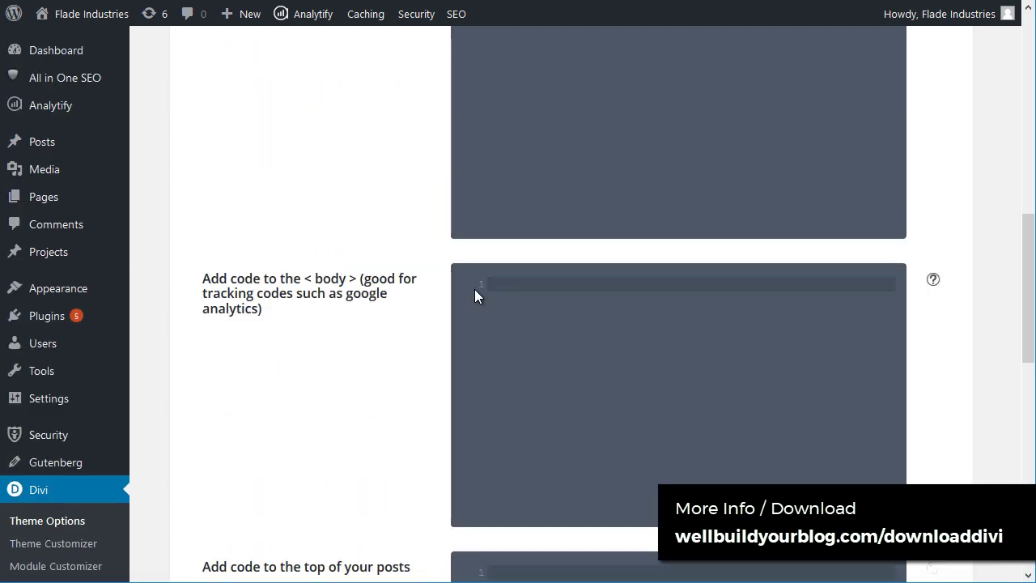
scroll(474, 289, up, 4)
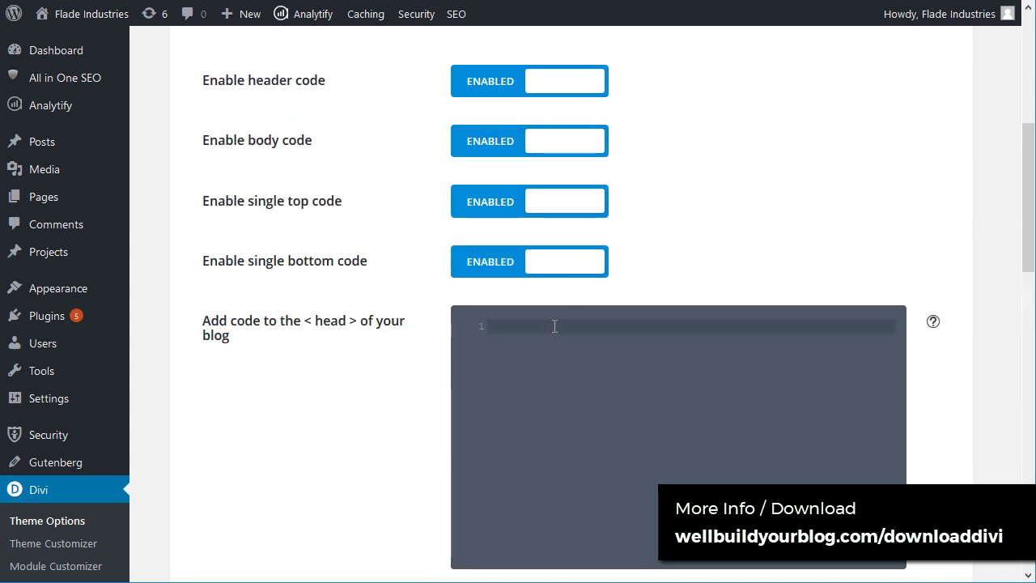
scroll(527, 291, down, 5)
scroll(526, 234, up, 4)
scroll(552, 326, down, 4)
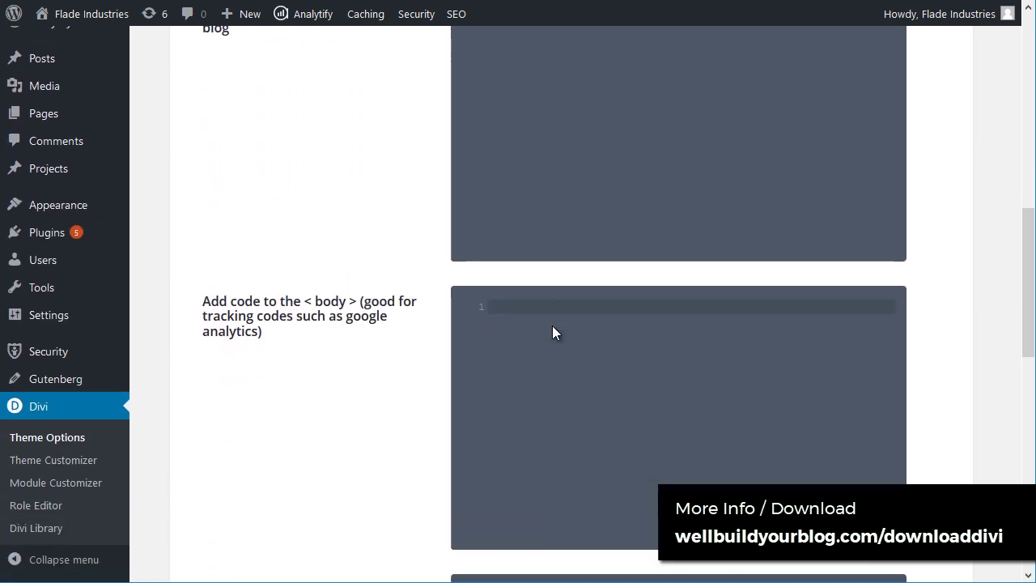
scroll(552, 325, down, 4)
drag(241, 257, 428, 259)
click(612, 307)
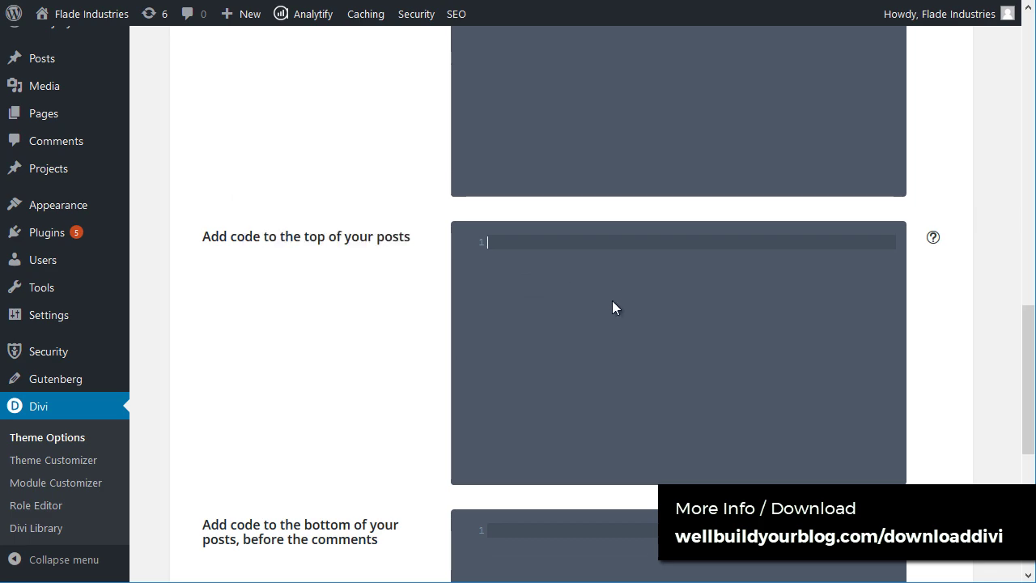
scroll(612, 324, up, 5)
scroll(525, 275, down, 6)
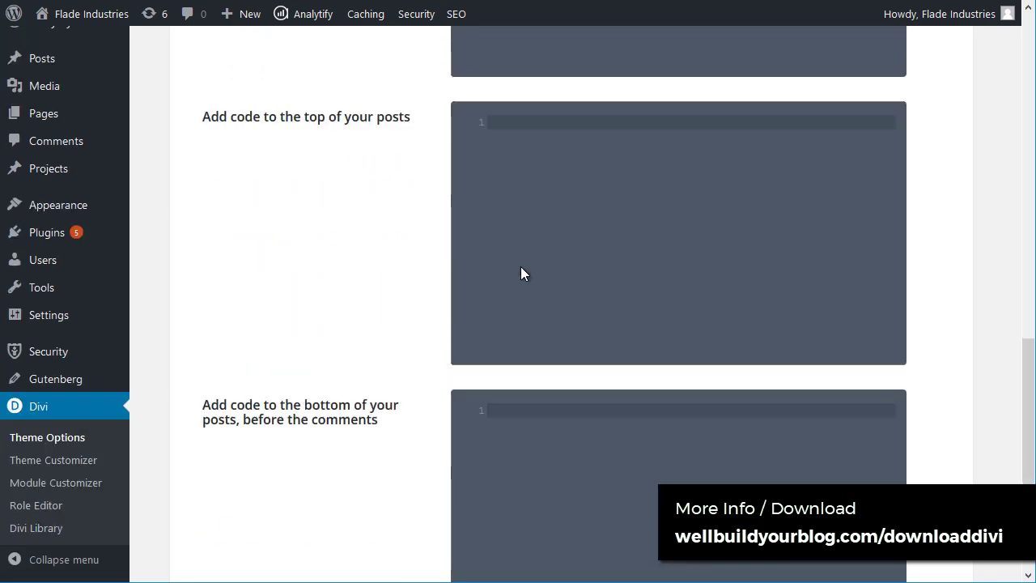
scroll(520, 273, down, 2)
scroll(518, 380, up, 10)
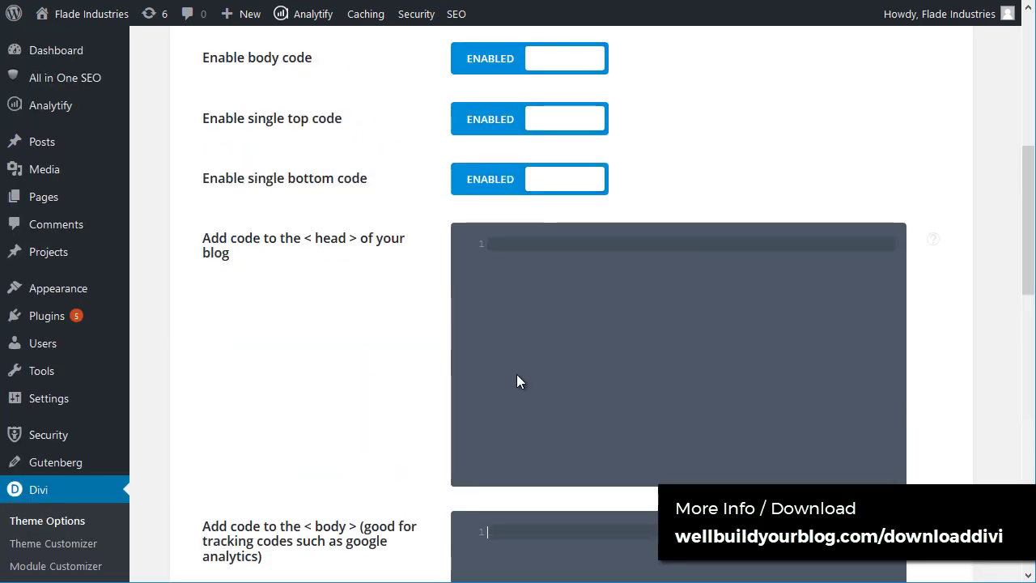
scroll(518, 381, up, 6)
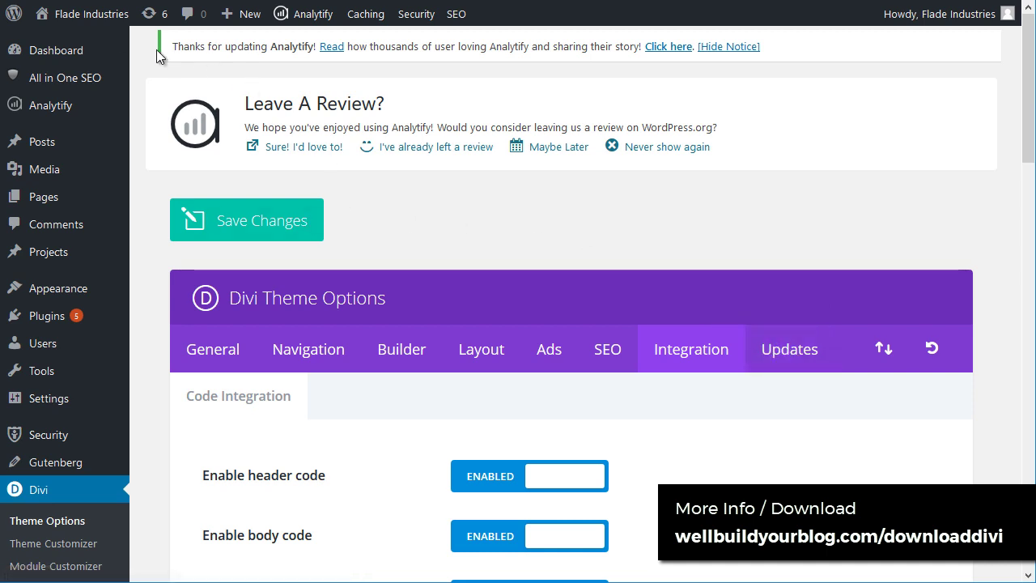
mouse_move(86, 21)
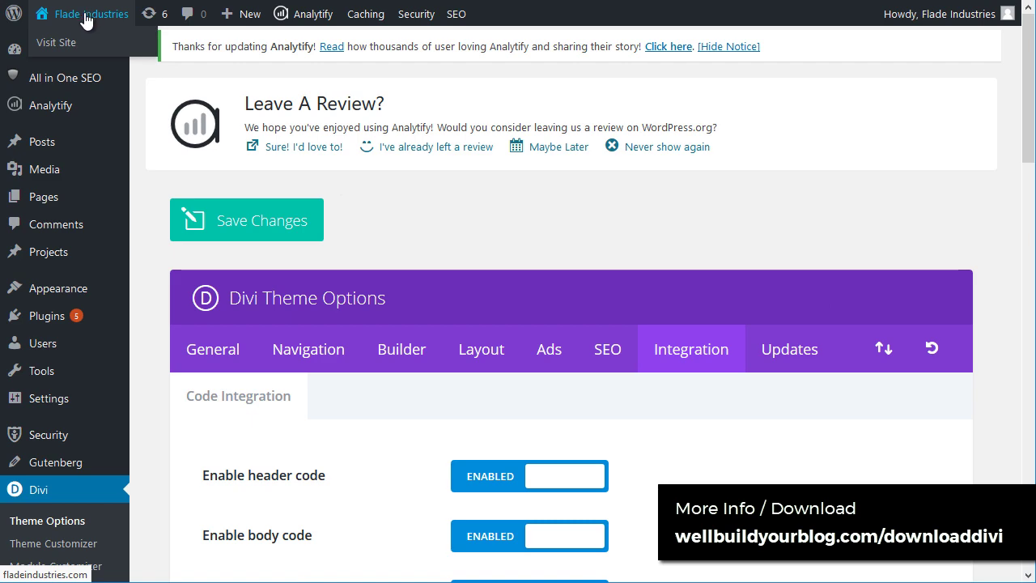
Step: Visit the live Flade Industries site, go to About Us, and zoom the browser out
click(86, 19)
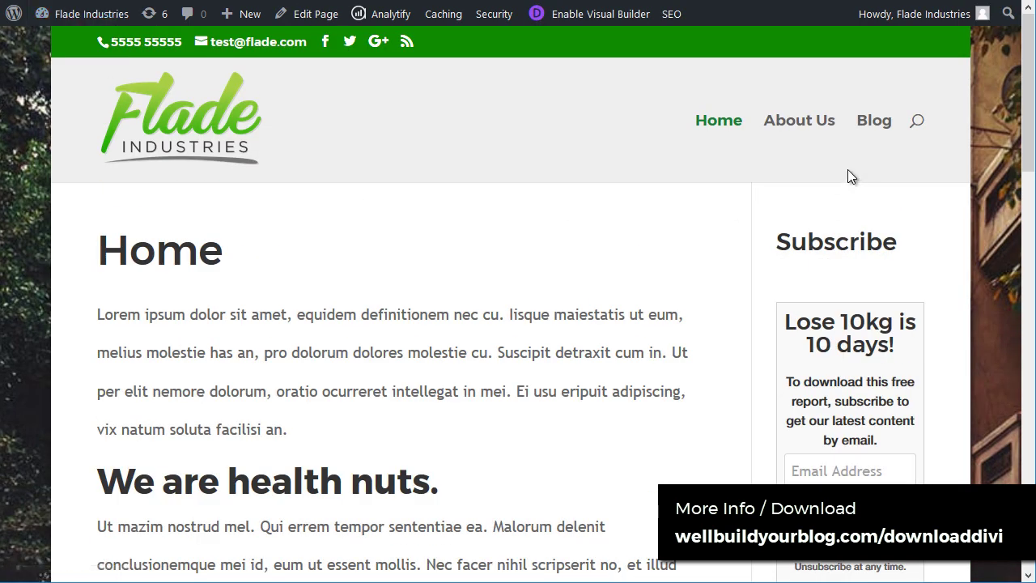
click(816, 128)
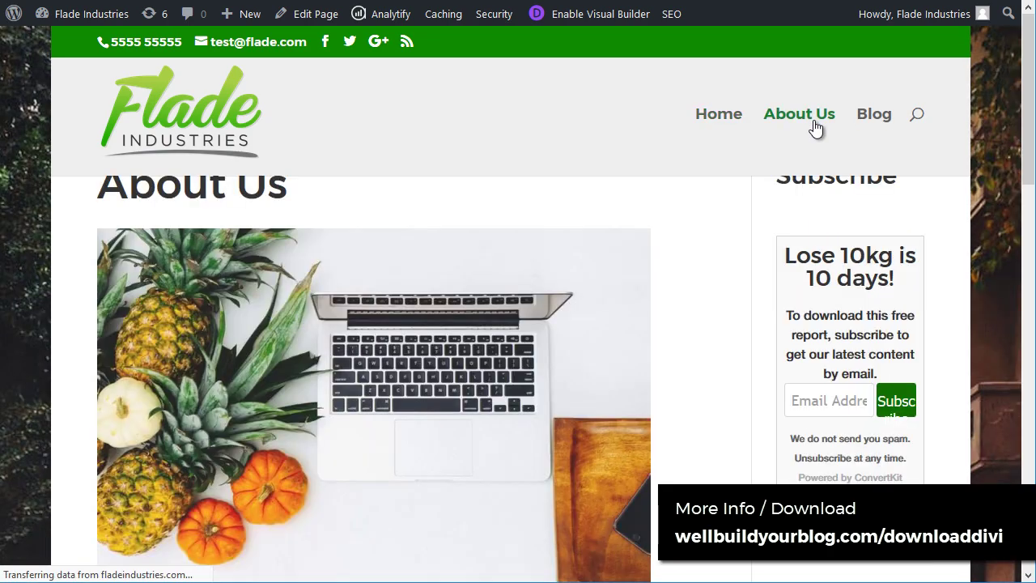
scroll(347, 323, down, 10)
scroll(347, 321, up, 10)
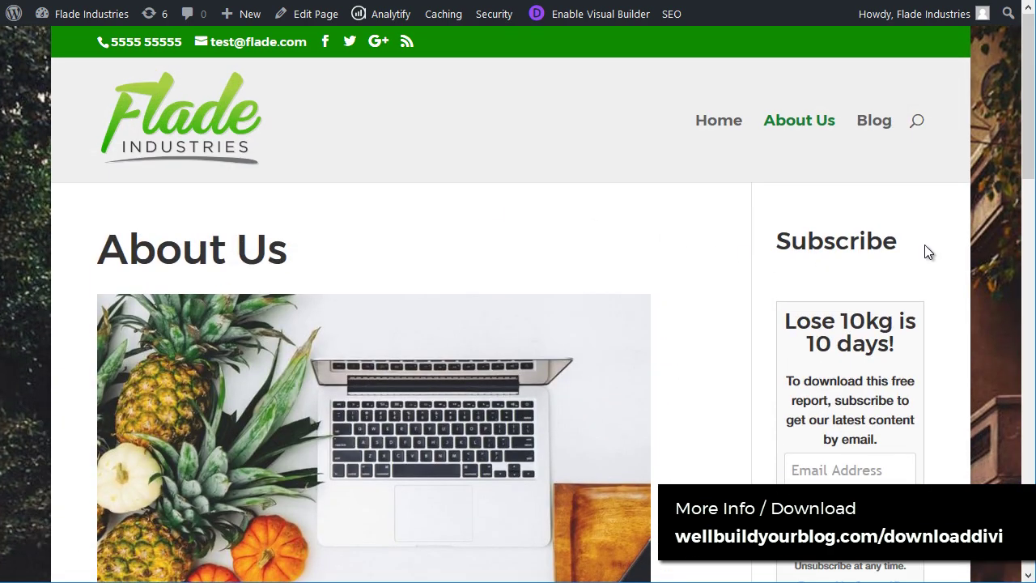
key(ctrl+minus)
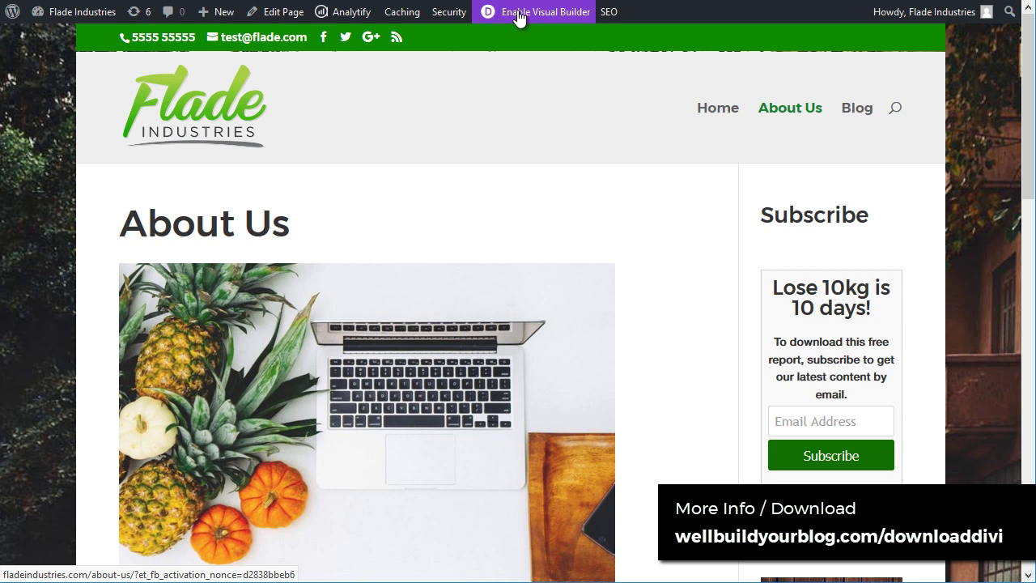
mouse_move(599, 30)
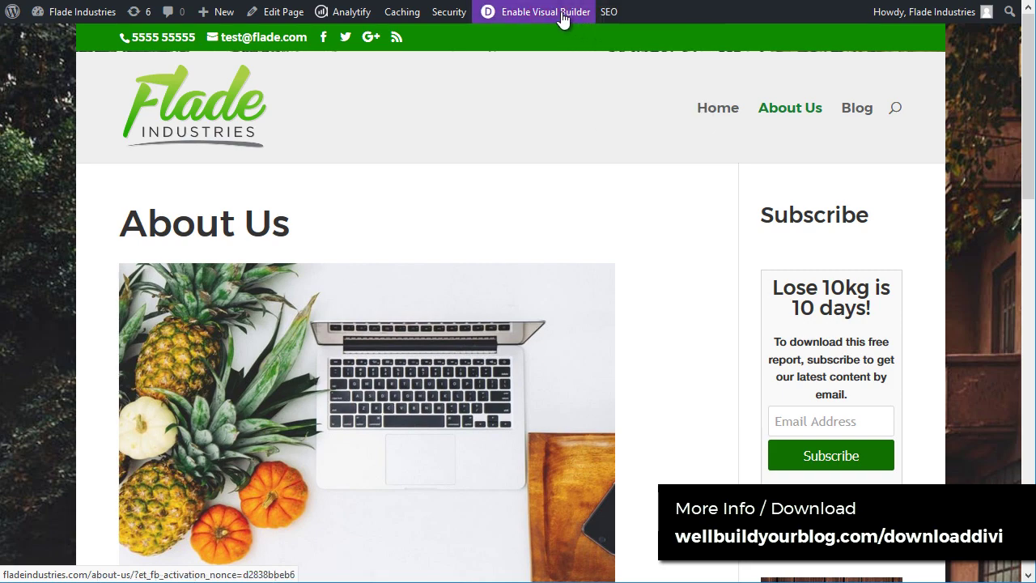
Step: Launch the Visual Builder on the About Us page and choose Start Building
click(563, 16)
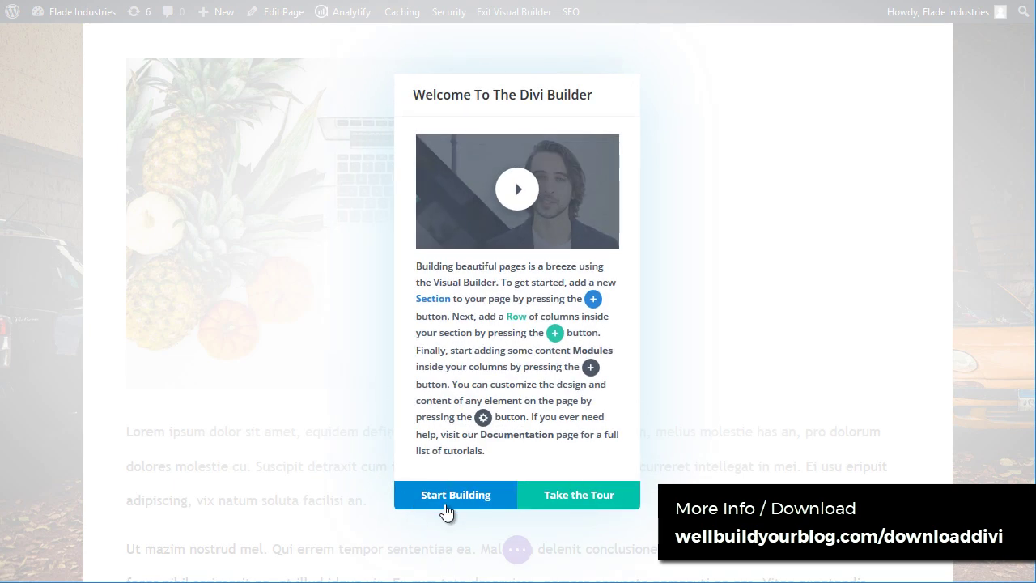
click(462, 496)
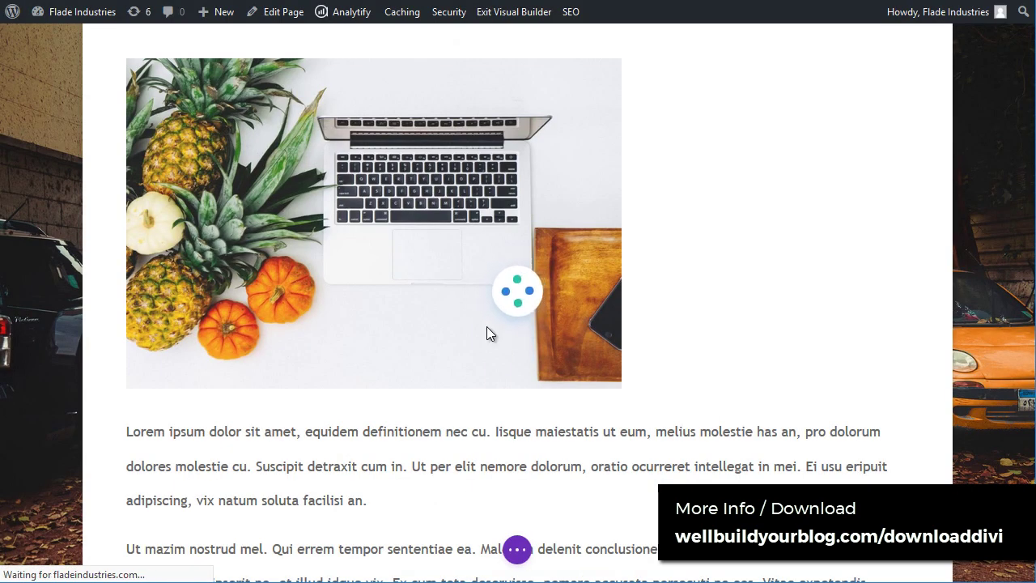
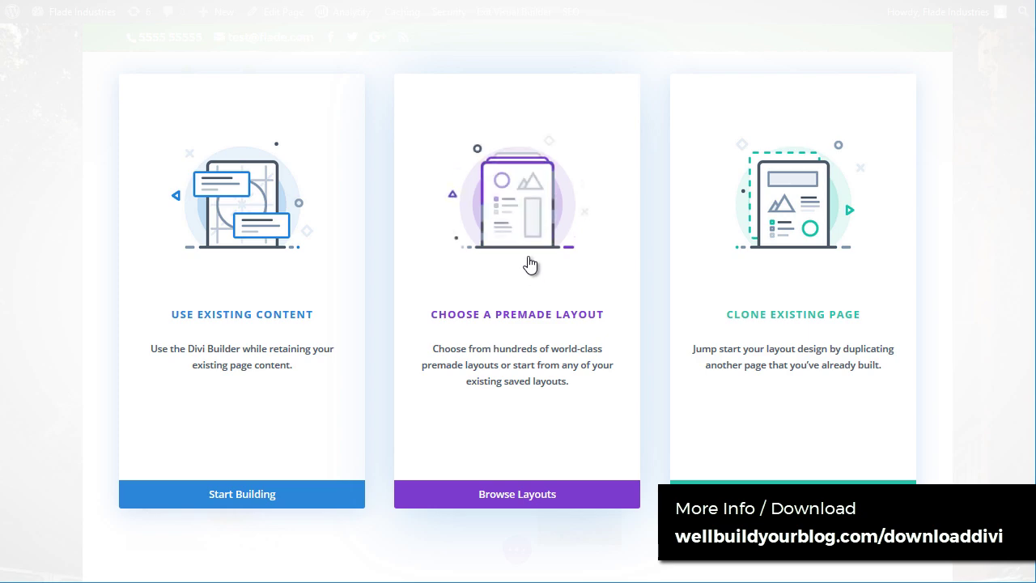
Step: From the Divi welcome screen, browse the premade layouts under Choose a Premade Layout
click(518, 276)
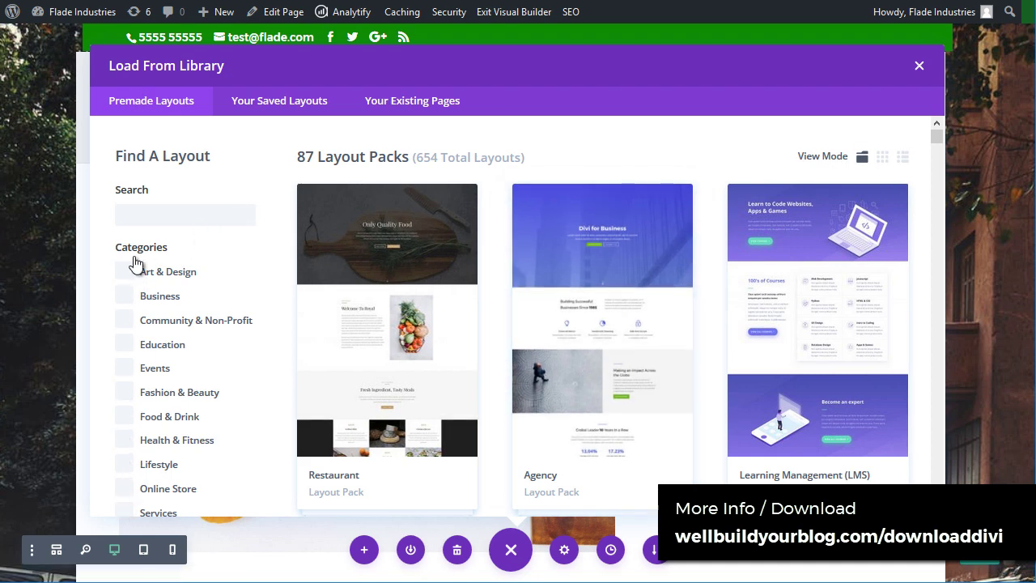
drag(938, 132, 939, 300)
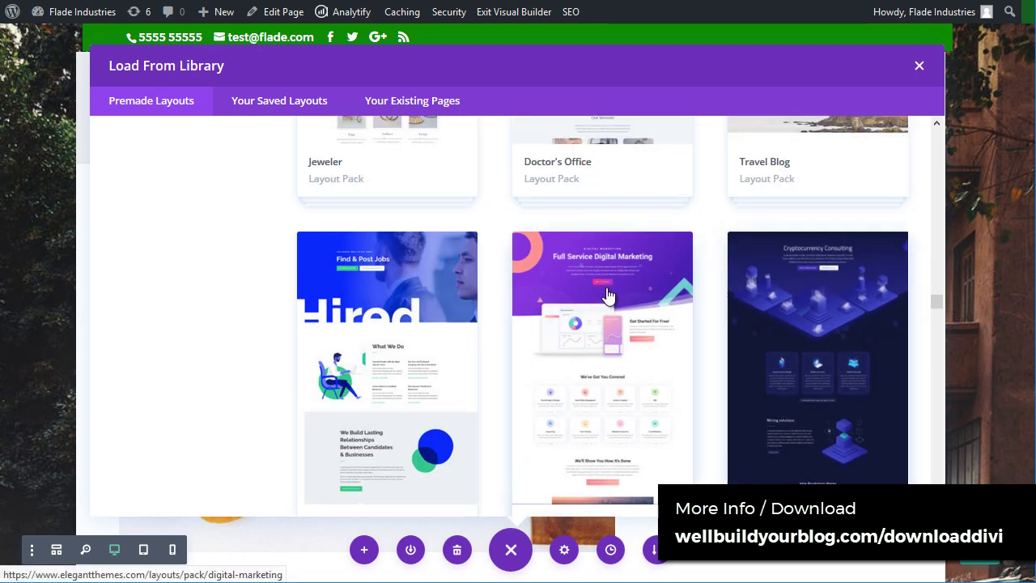
scroll(387, 289, down, 4)
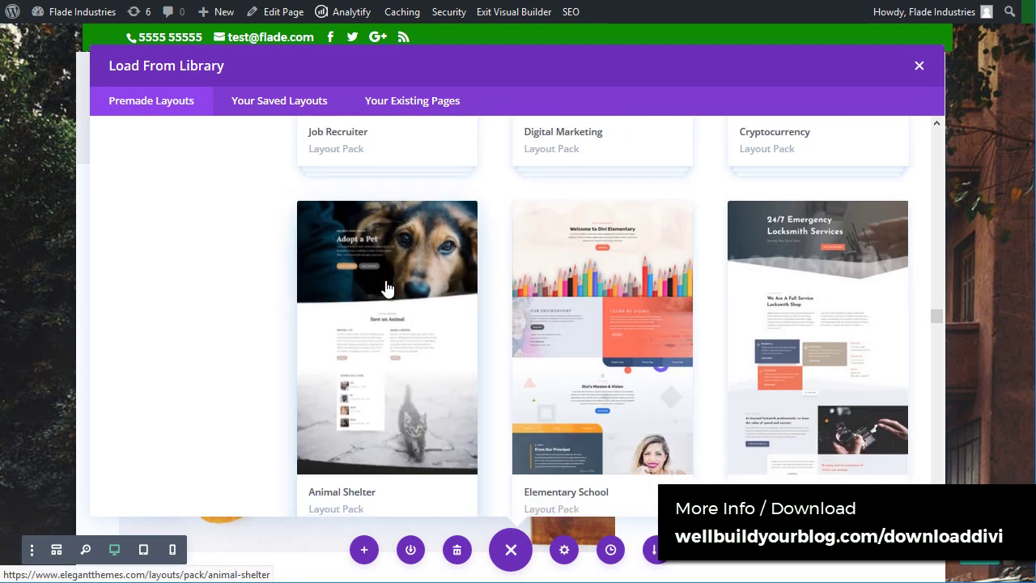
scroll(387, 289, down, 3)
scroll(677, 312, up, 4)
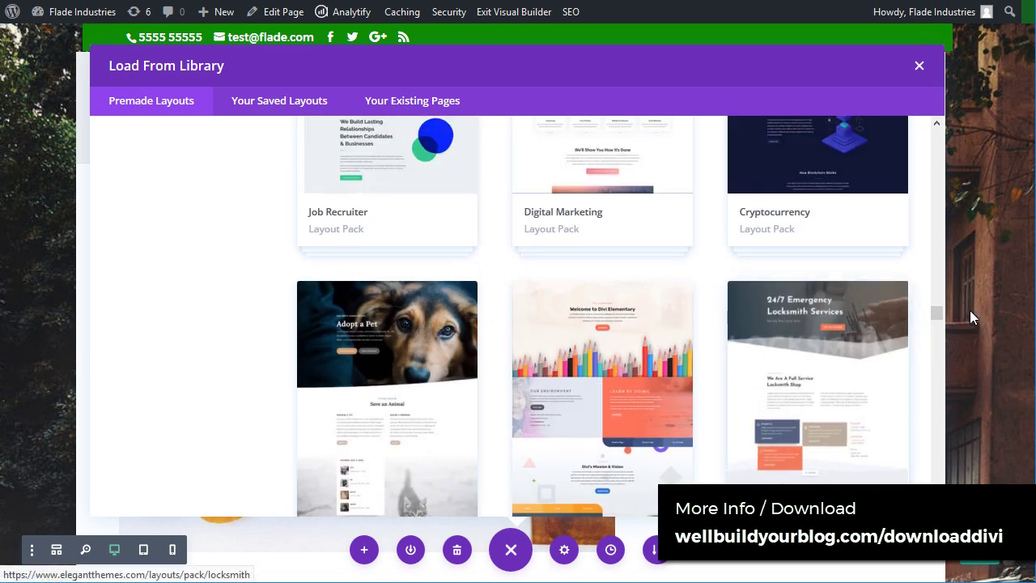
Step: Open the Locksmith layout pack and scroll through its seven layouts
click(865, 325)
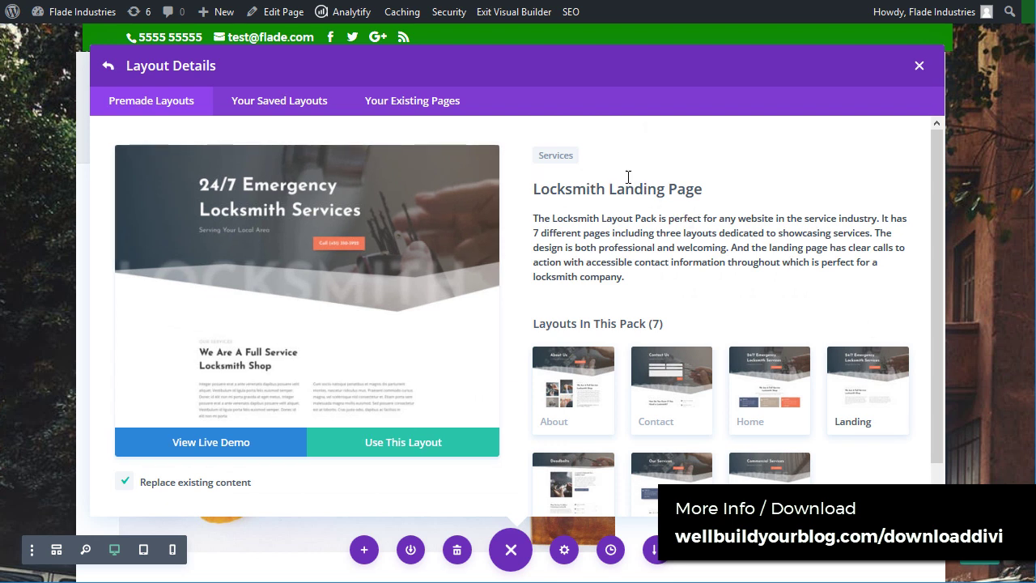
scroll(712, 298, down, 1)
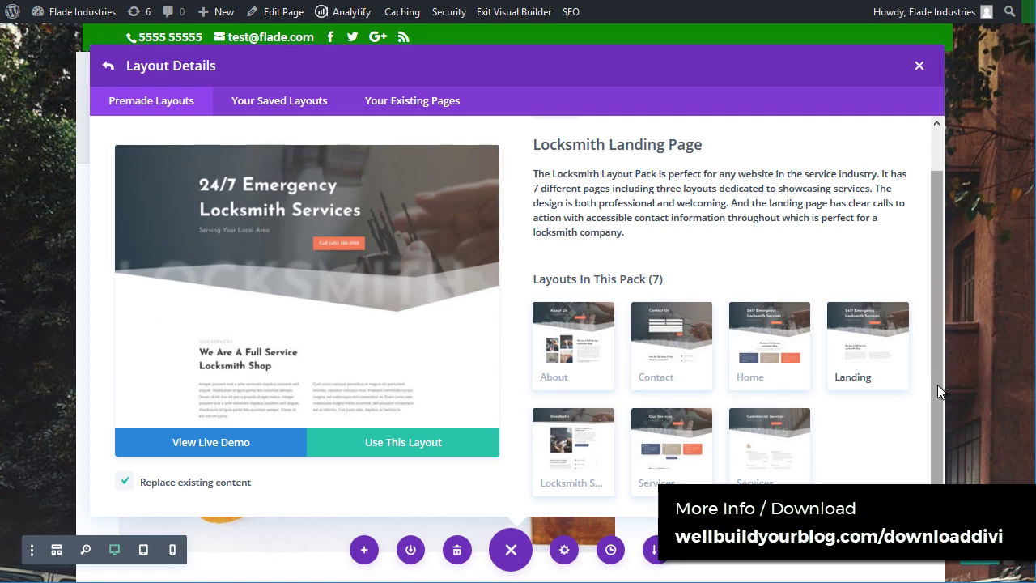
drag(938, 384, 938, 303)
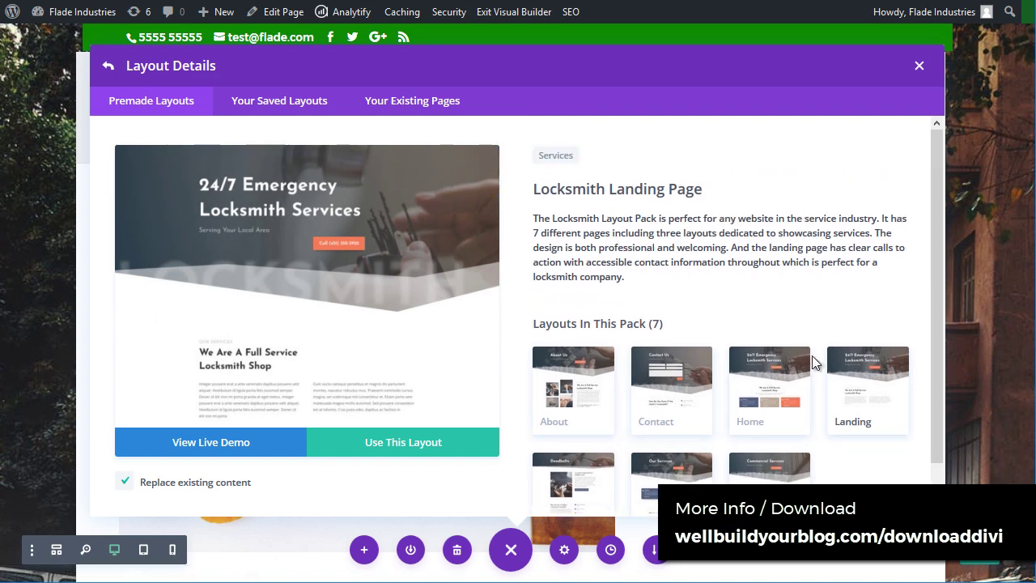
Step: Return to the Premade Layouts grid and open the Gardener pack's details
click(154, 107)
scroll(477, 351, down, 3)
scroll(477, 351, down, 3)
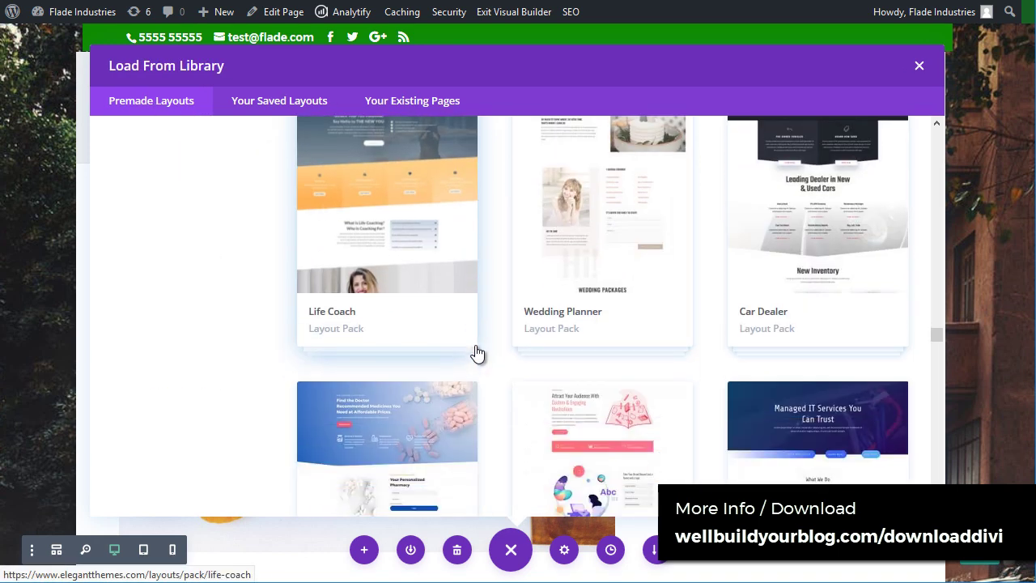
scroll(427, 292, down, 10)
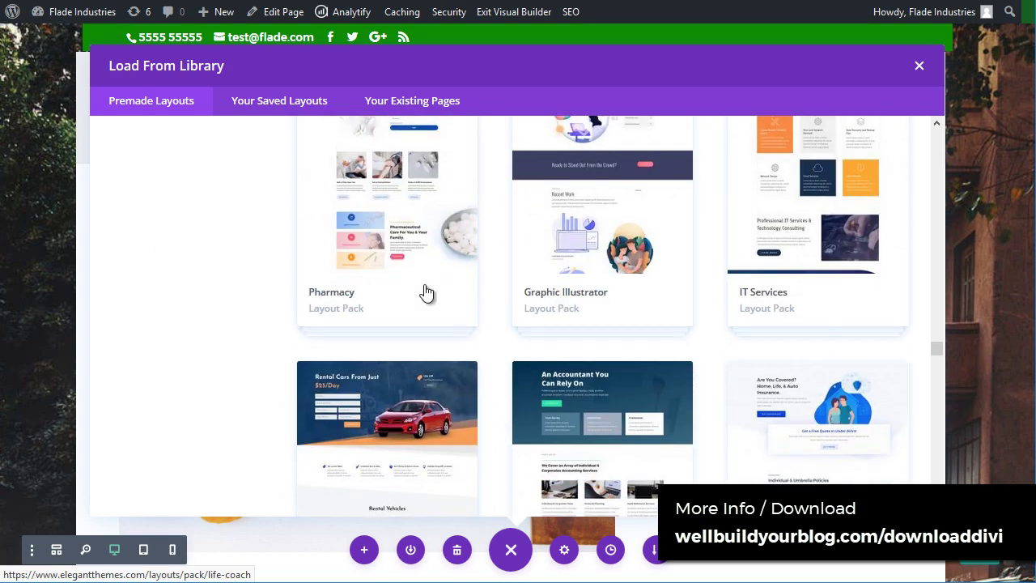
scroll(380, 459, up, 3)
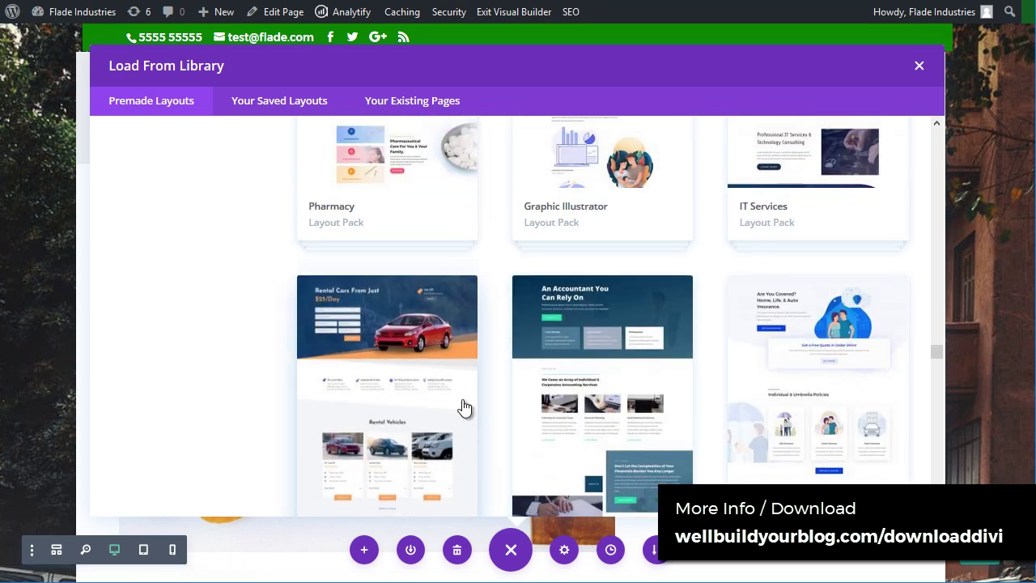
drag(937, 352, 943, 412)
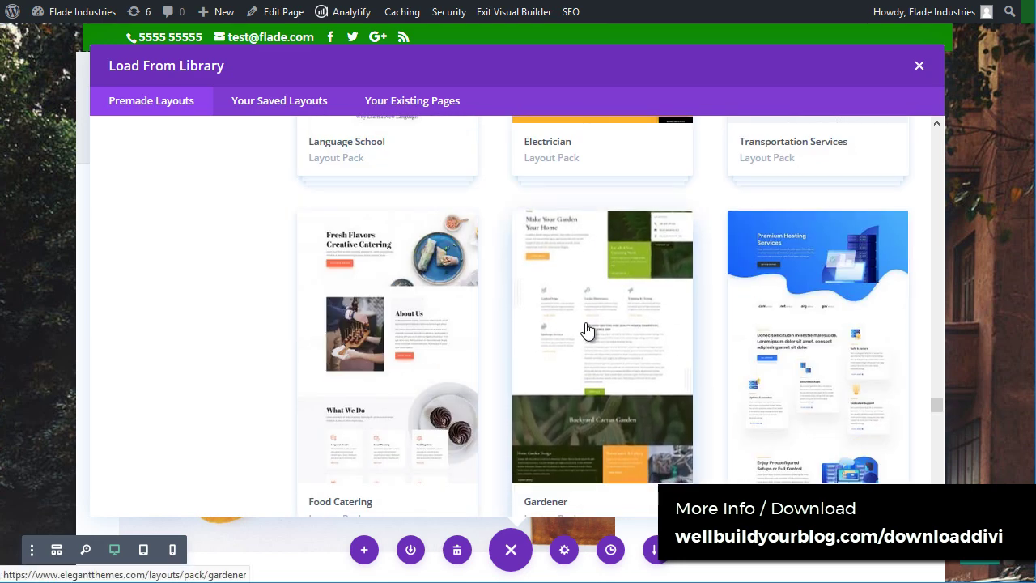
mouse_move(936, 407)
mouse_down()
mouse_move(936, 423)
mouse_move(940, 376)
mouse_move(939, 405)
mouse_up()
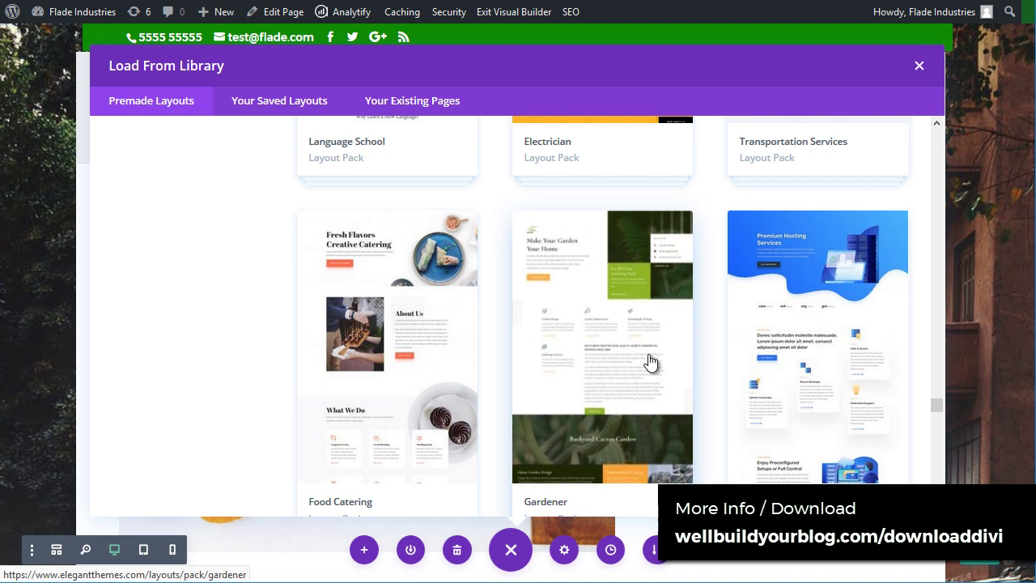
click(611, 306)
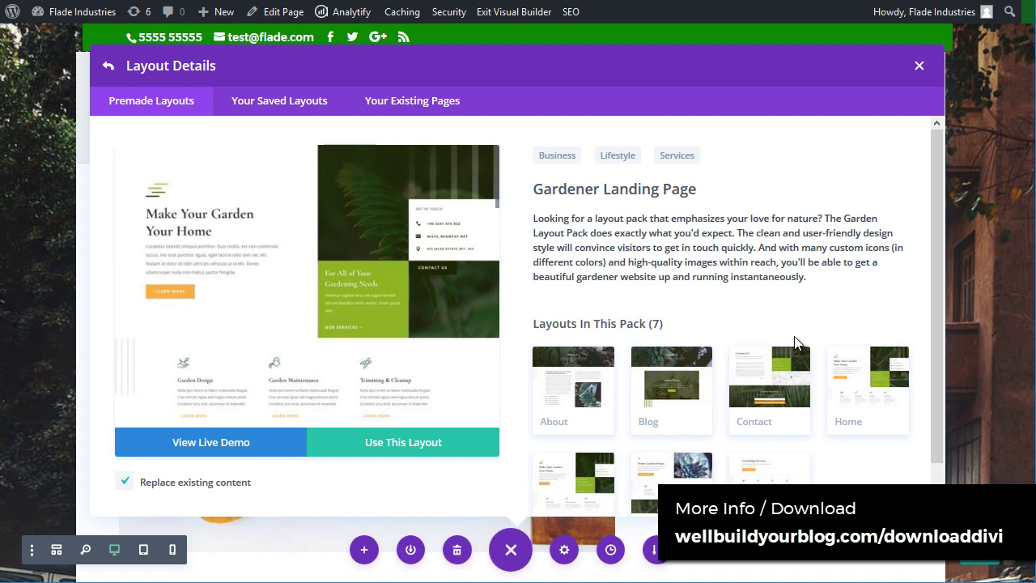
Step: Import the Gardener Home layout with Replace existing content kept checked
click(888, 376)
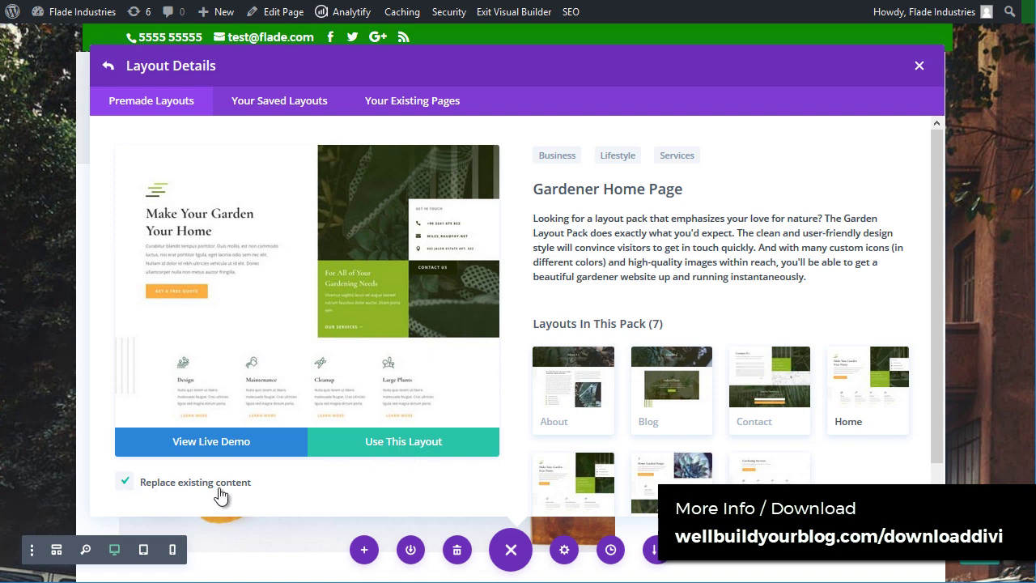
click(361, 444)
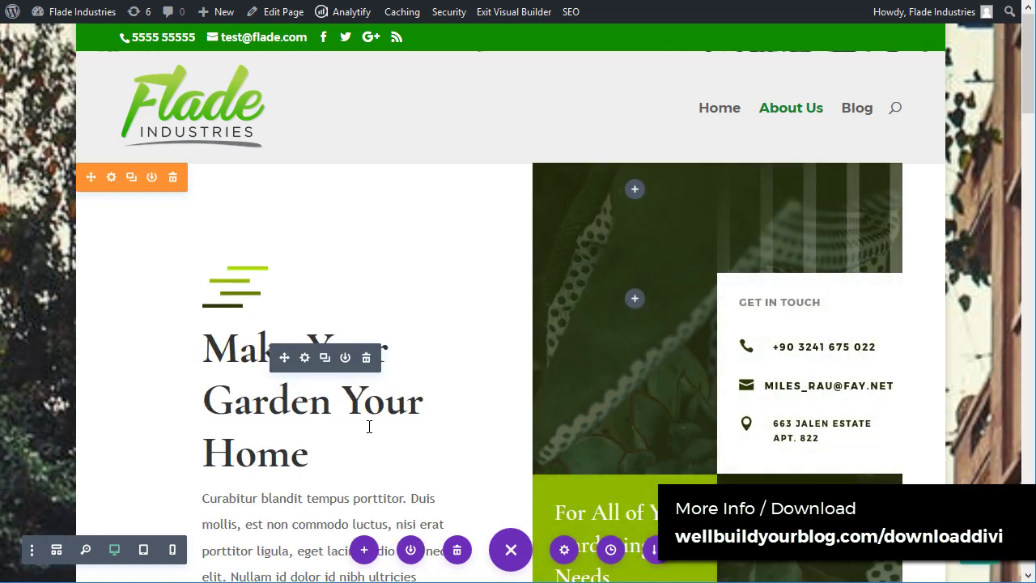
Step: Scroll through the imported Gardener page, checking the service blocks and Our Work gallery
scroll(372, 202, down, 5)
scroll(462, 400, up, 5)
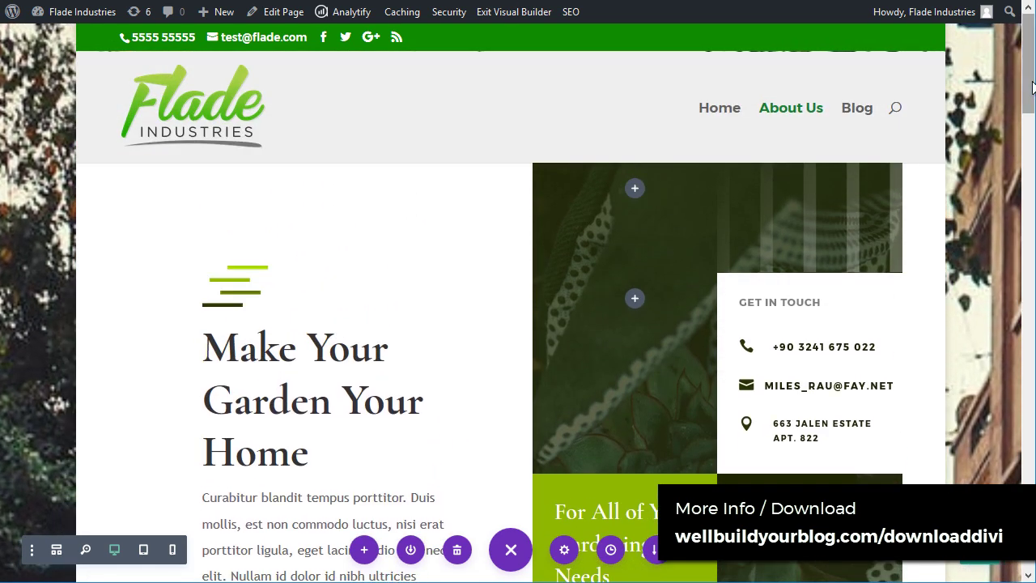
scroll(1019, 150, down, 5)
scroll(518, 303, down, 10)
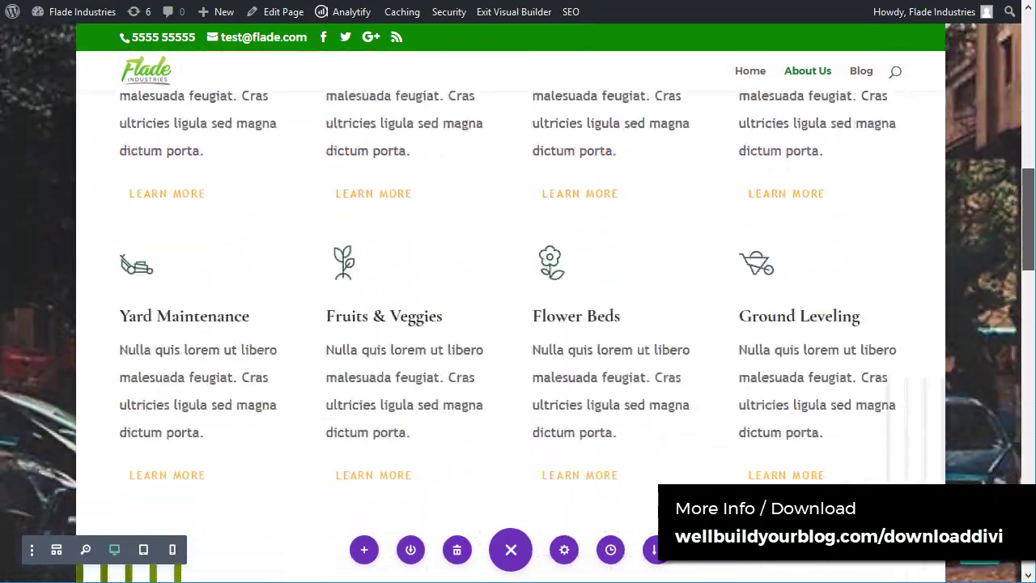
scroll(518, 302, down, 10)
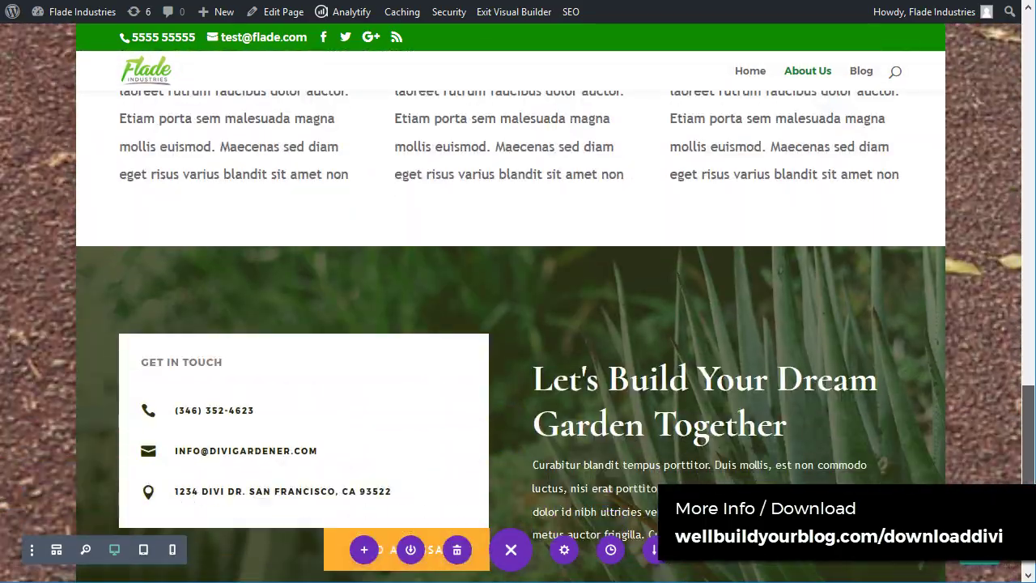
scroll(518, 302, up, 12)
scroll(518, 303, up, 15)
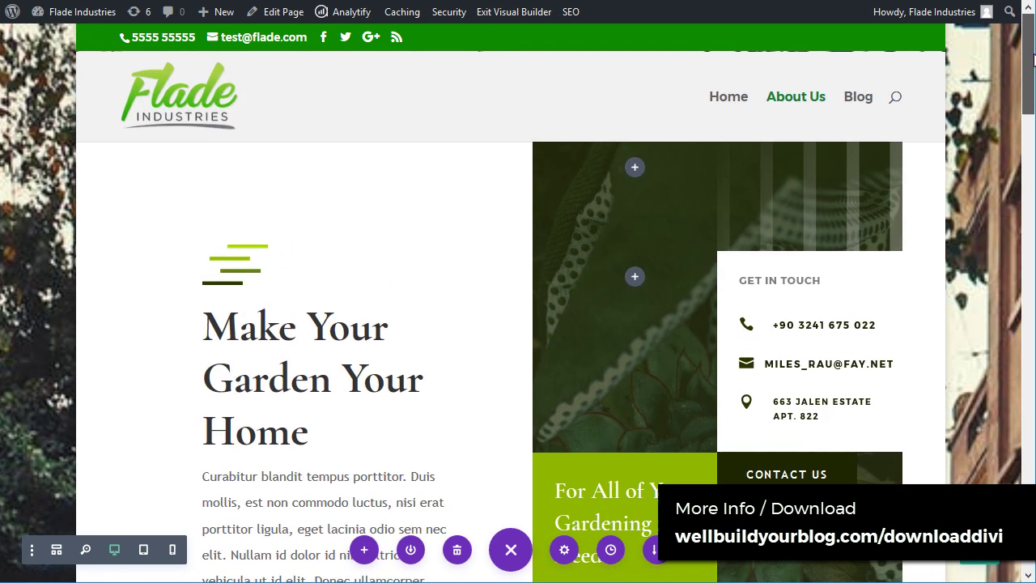
scroll(669, 93, up, 3)
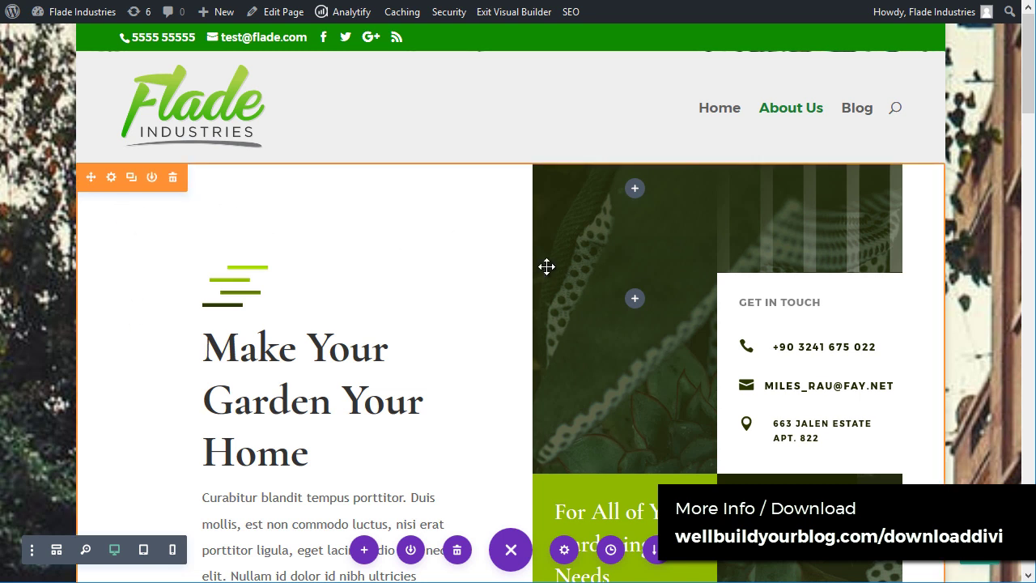
scroll(446, 266, down, 8)
scroll(447, 272, down, 10)
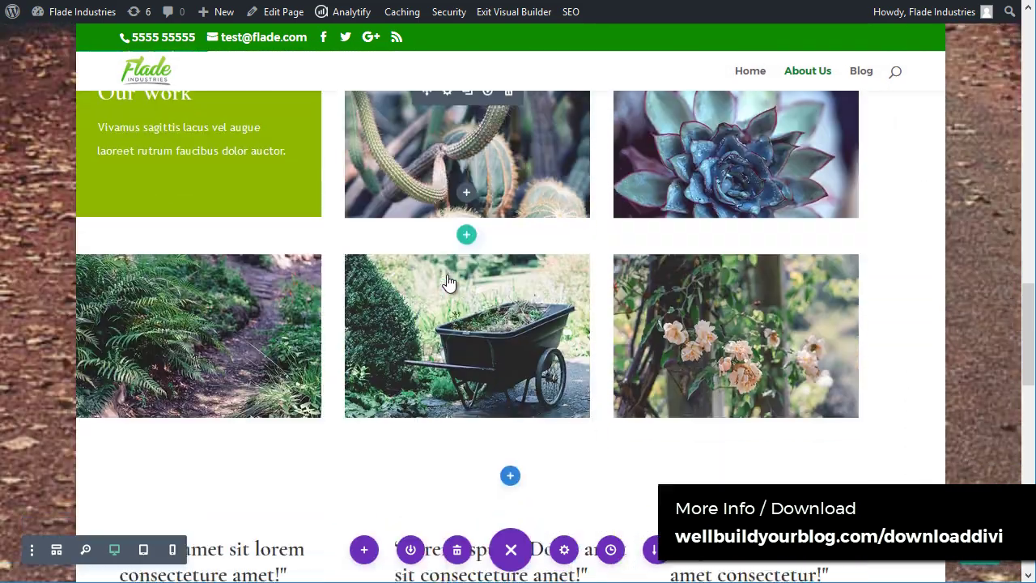
scroll(447, 272, up, 20)
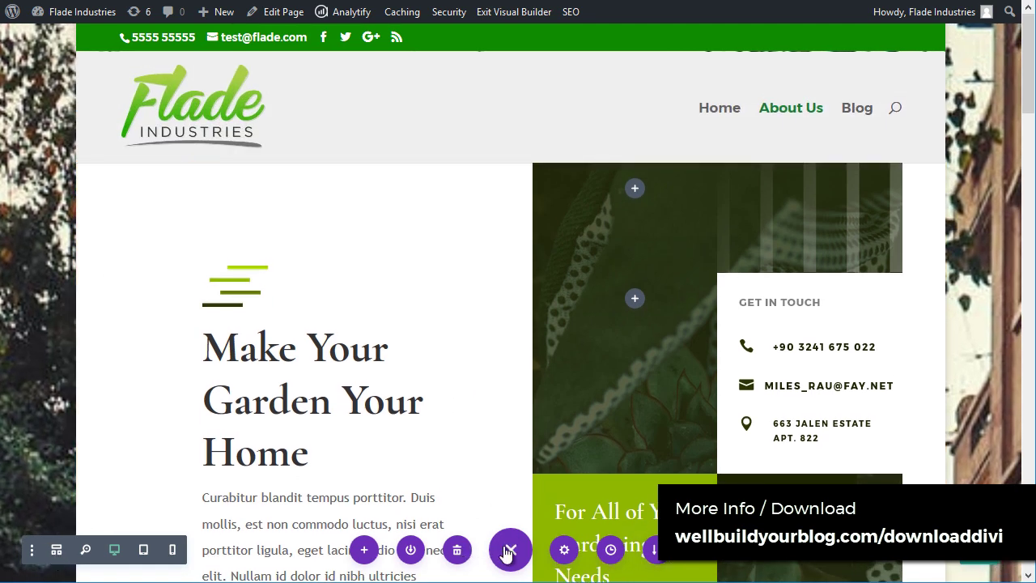
click(511, 550)
Step: Switch the builder to wireframe view and scroll through the page structure
click(513, 552)
click(57, 549)
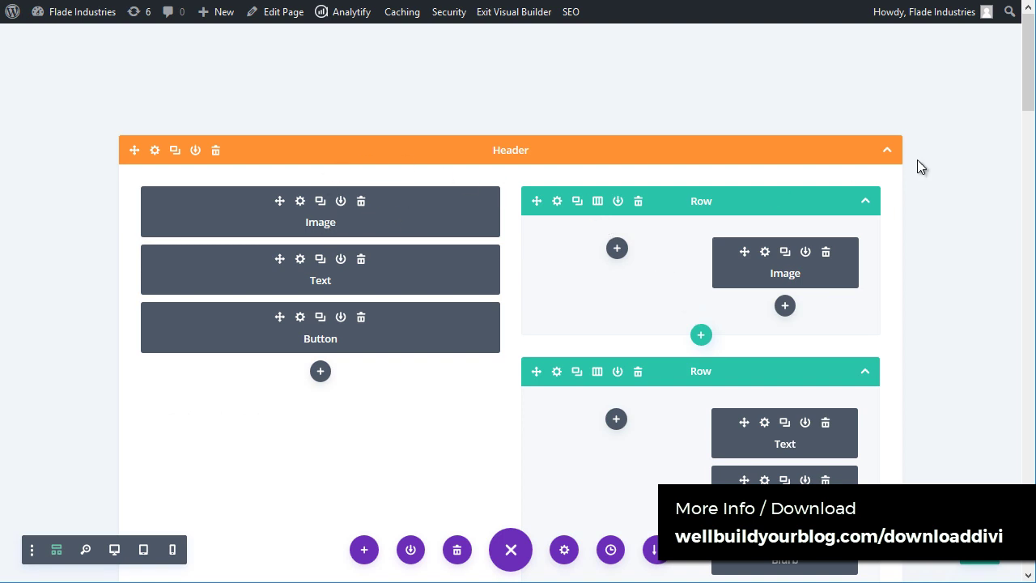
scroll(763, 178, down, 7)
scroll(752, 322, up, 6)
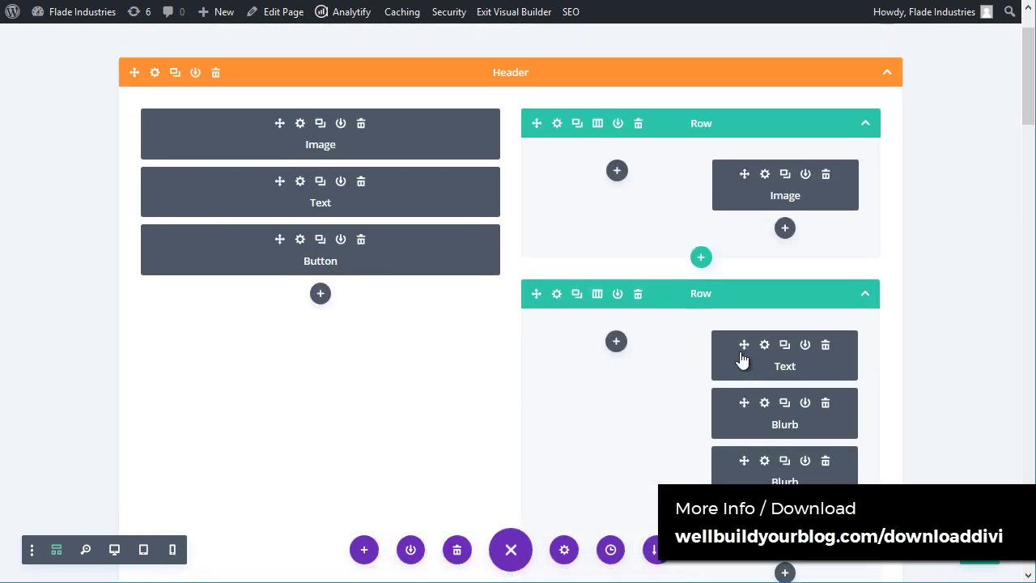
scroll(741, 358, up, 2)
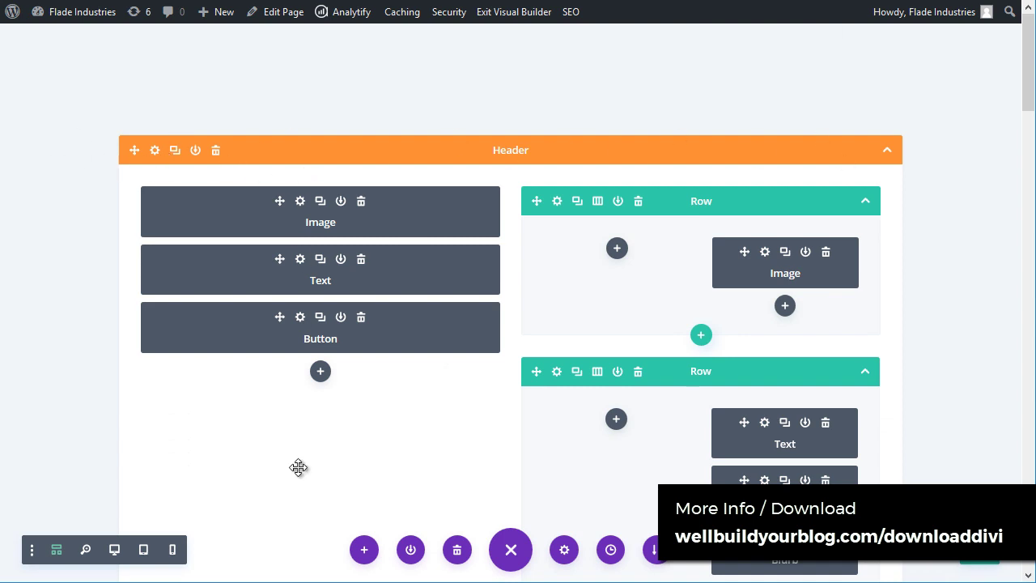
scroll(569, 313, down, 5)
scroll(570, 314, up, 3)
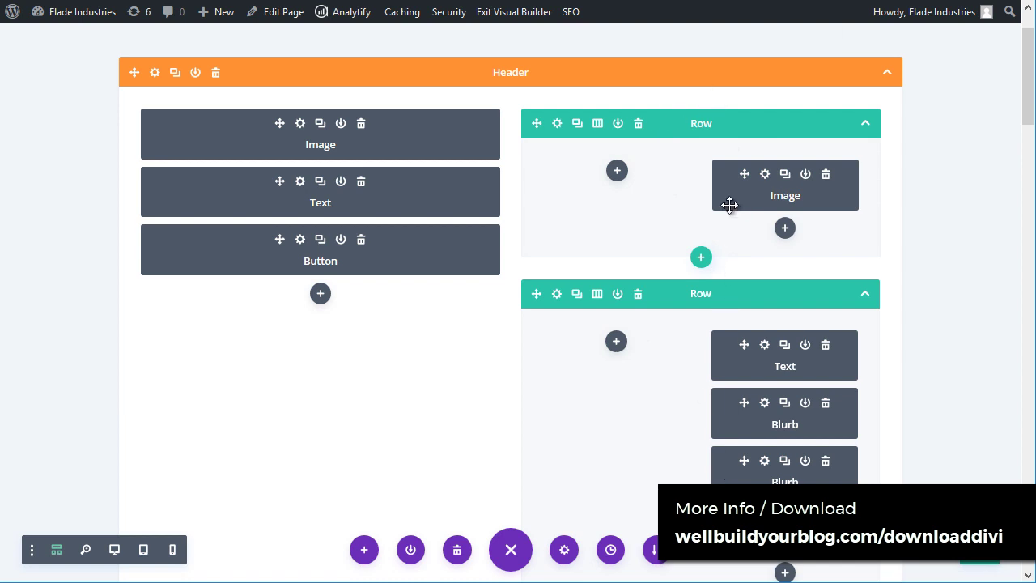
scroll(660, 307, down, 7)
scroll(677, 427, up, 4)
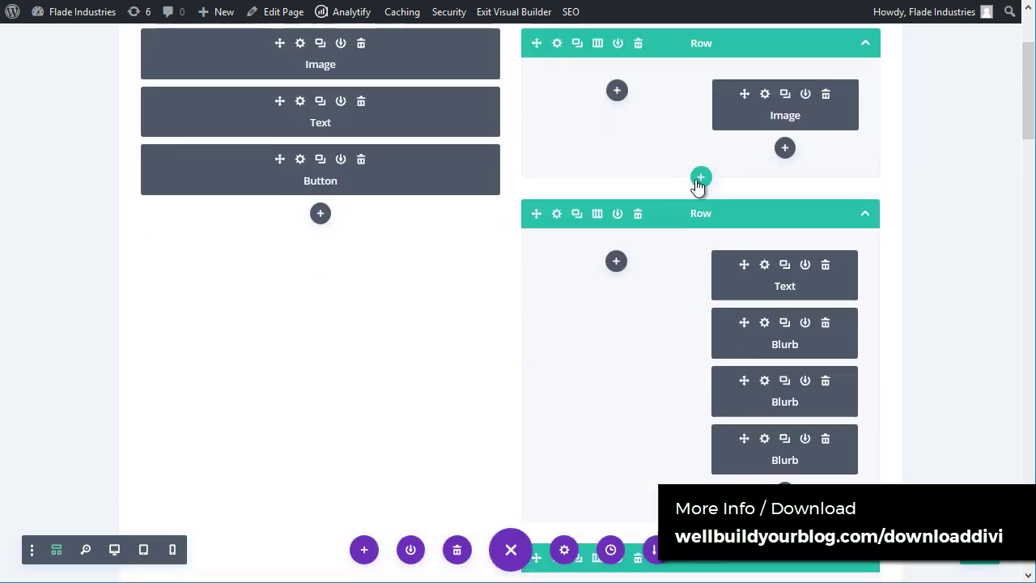
scroll(730, 444, down, 3)
Step: Start and cancel a new row, test-drag the third Image module, then return to desktop view
click(700, 518)
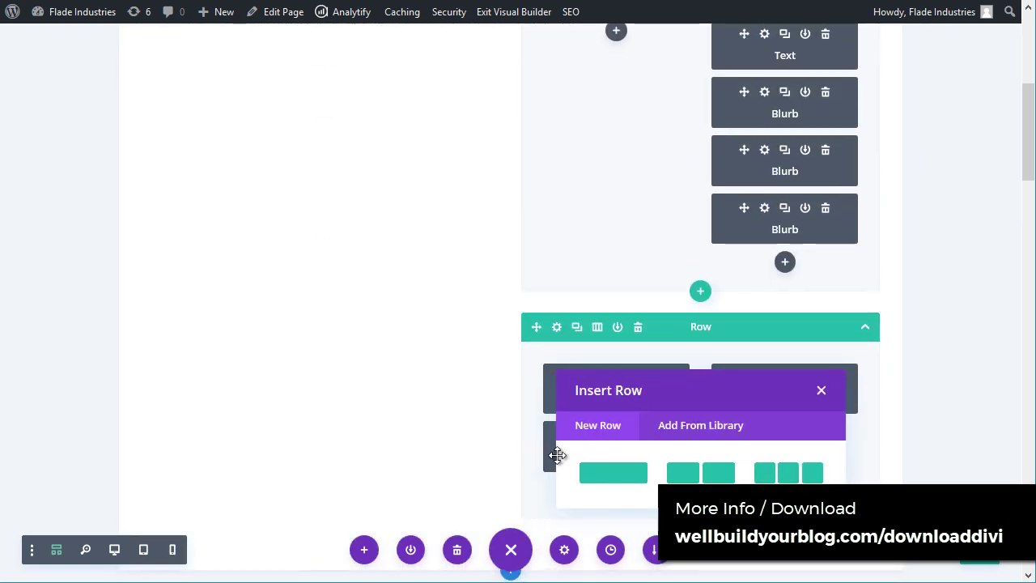
click(821, 390)
scroll(446, 300, up, 5)
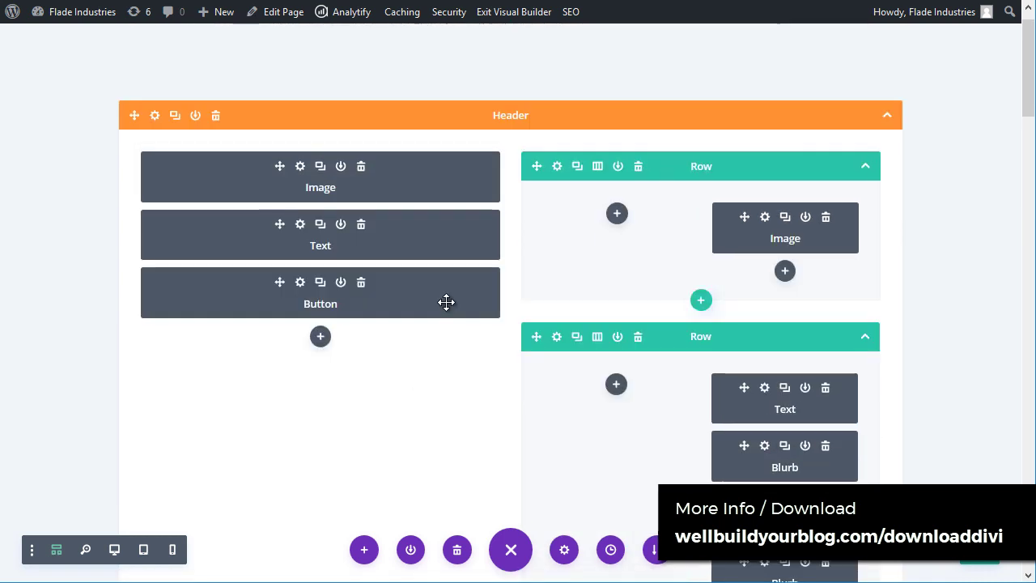
scroll(557, 198, down, 10)
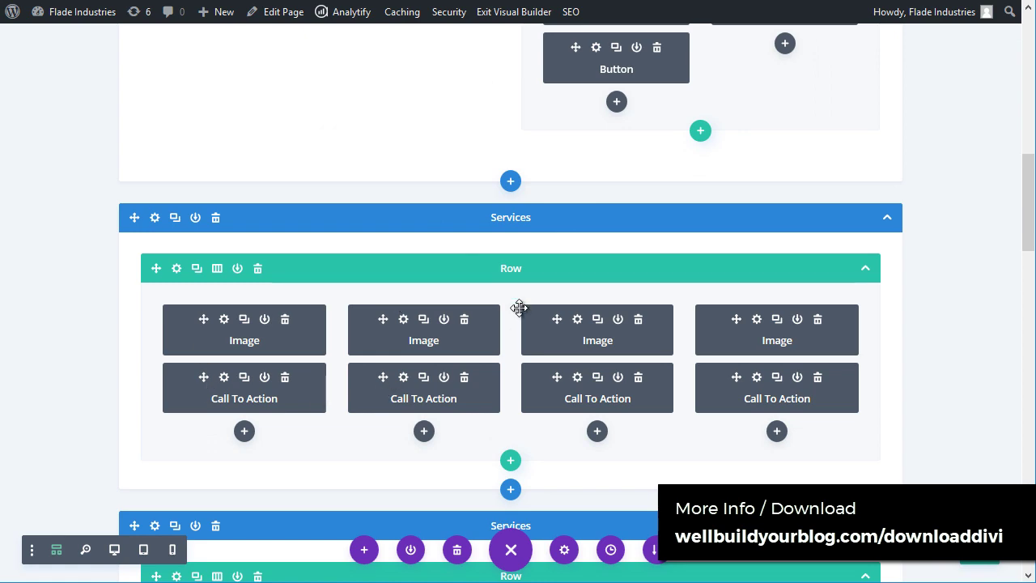
scroll(681, 408, down, 1)
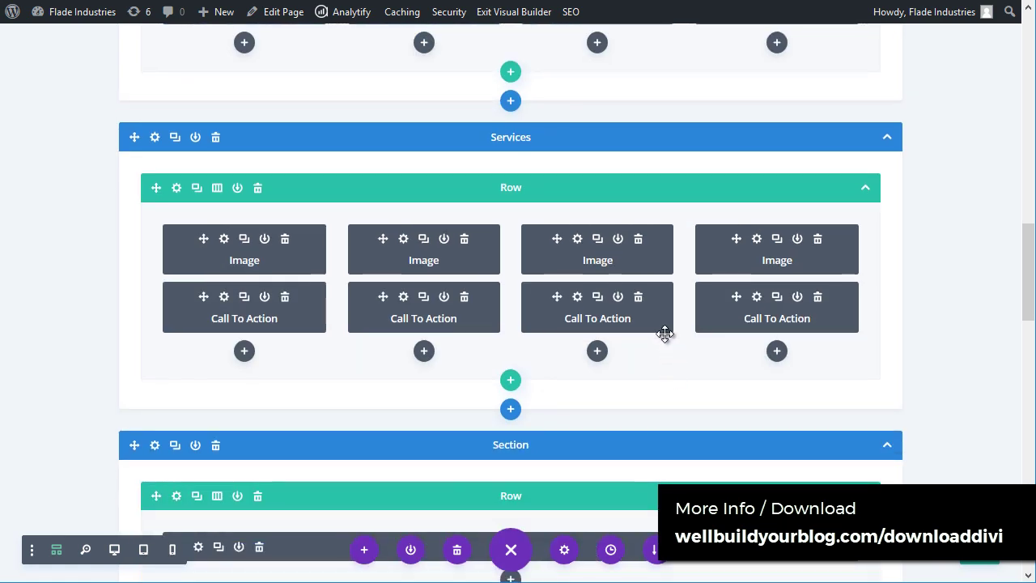
scroll(490, 332, down, 4)
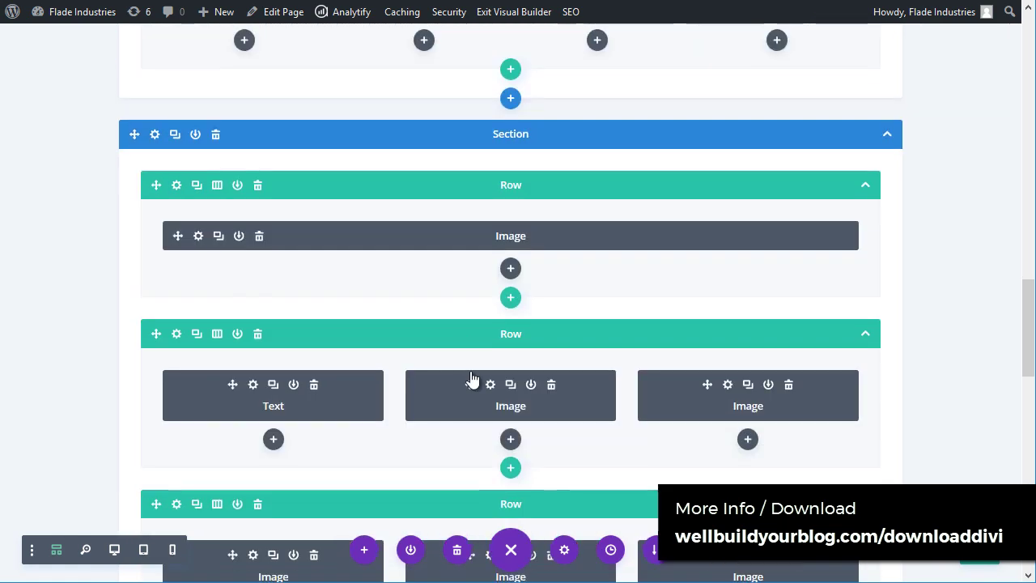
scroll(701, 361, down, 3)
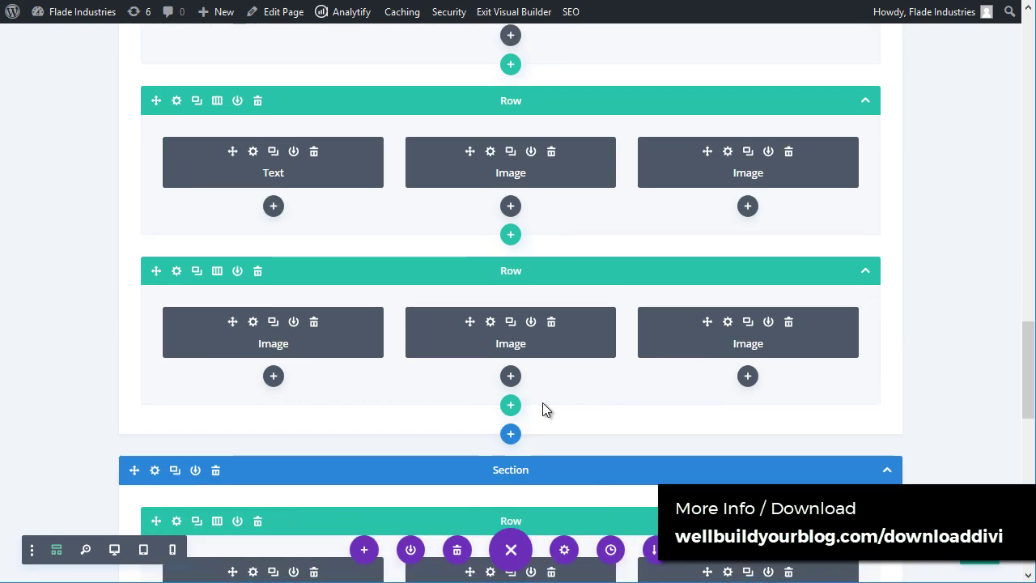
mouse_move(744, 335)
mouse_down()
mouse_move(480, 346)
mouse_move(521, 370)
mouse_move(729, 323)
mouse_move(738, 340)
mouse_up()
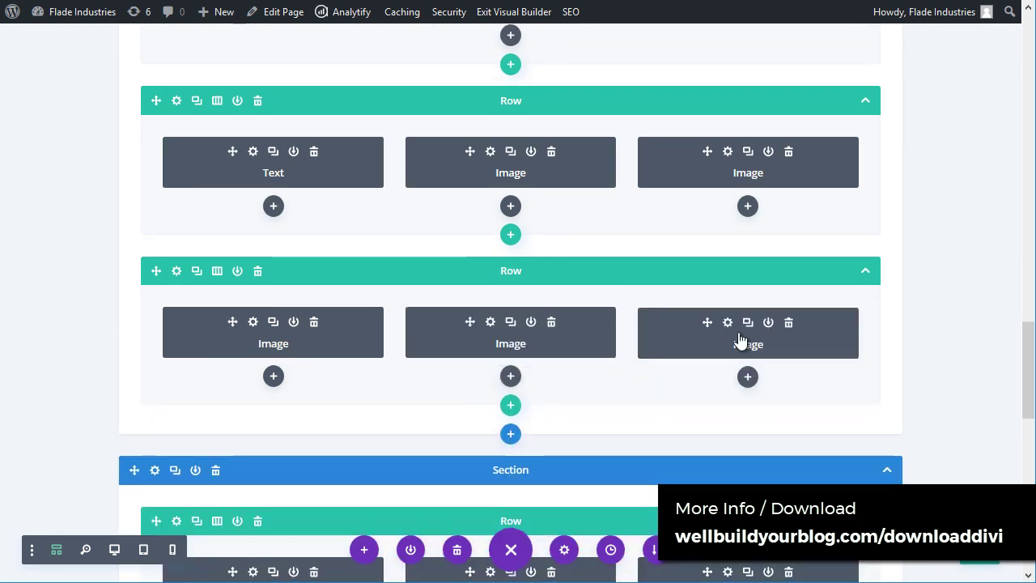
scroll(637, 299, down, 3)
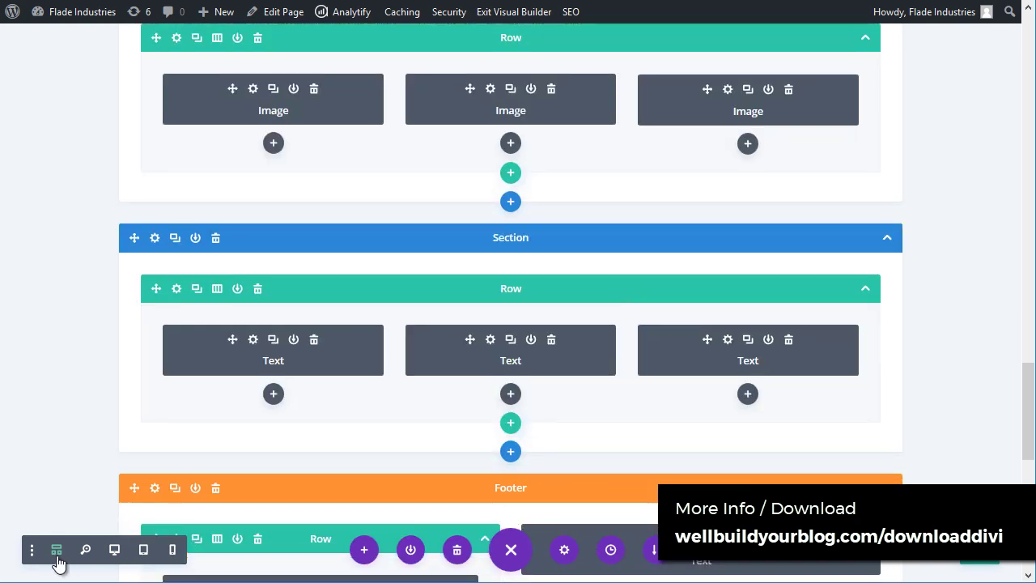
click(115, 554)
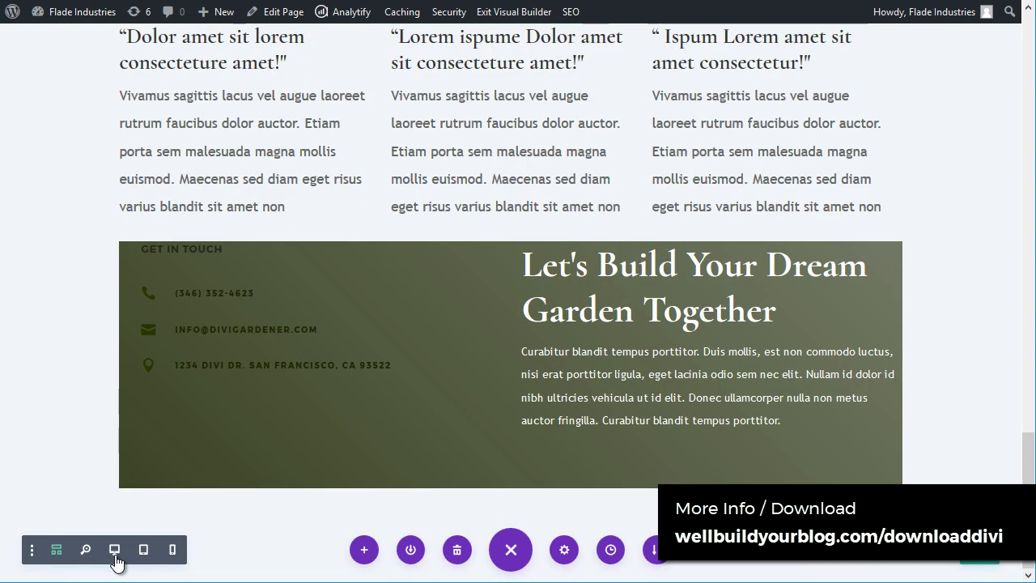
Step: Scroll the desktop preview, then switch the page to the tablet-width preview
scroll(212, 400, up, 15)
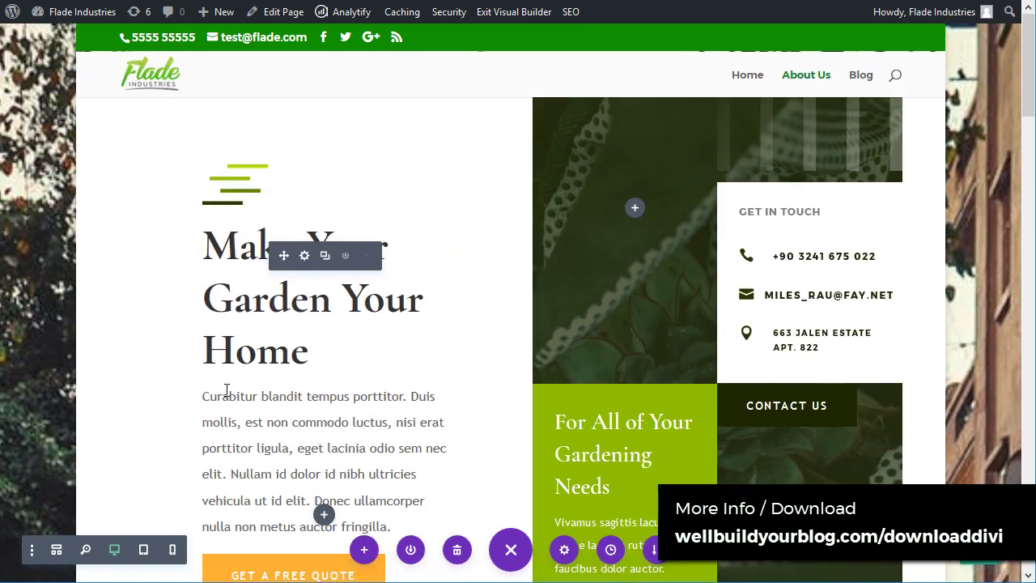
scroll(332, 300, down, 4)
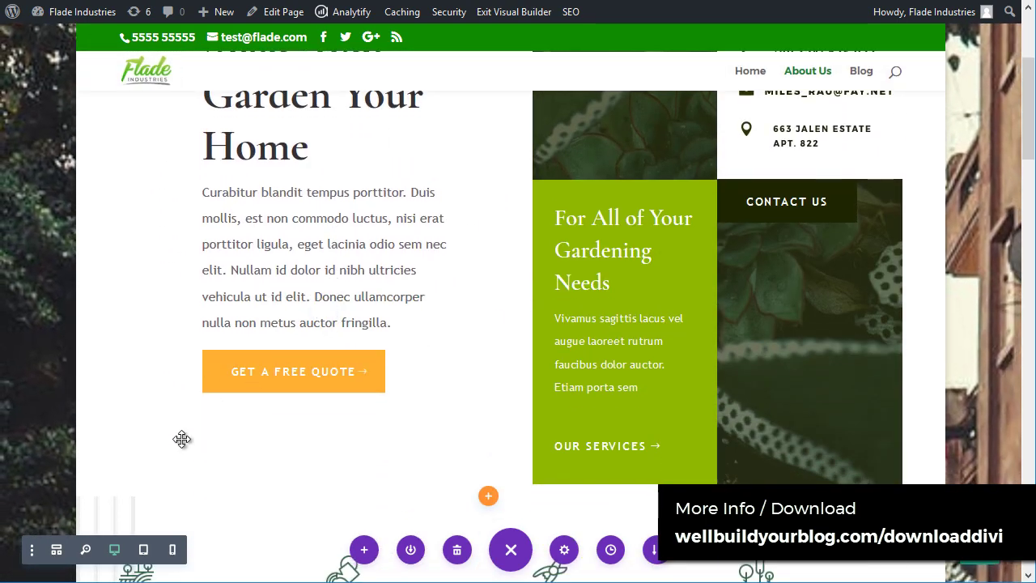
click(144, 550)
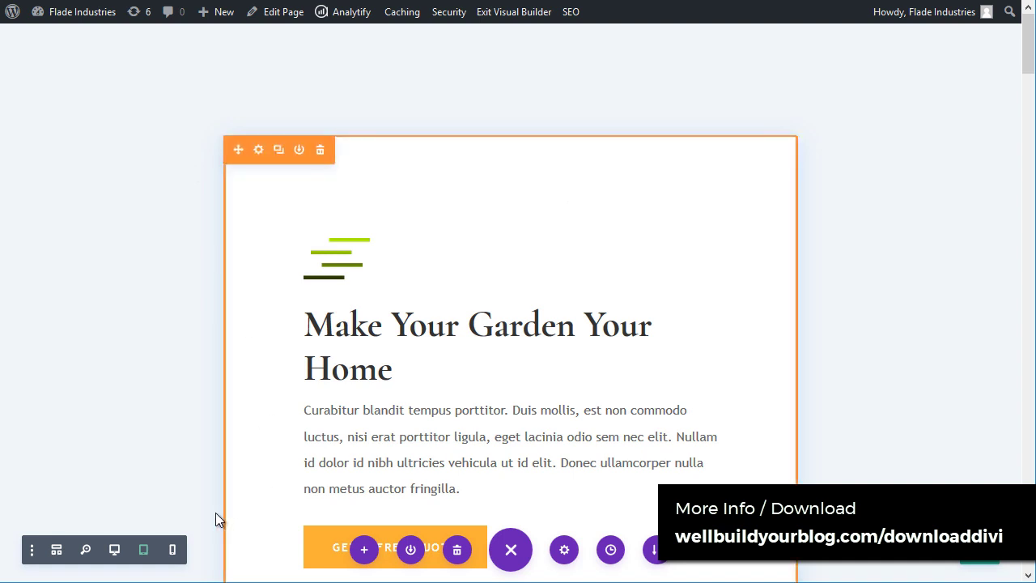
Step: Preview the page at phone width and scroll through it
click(172, 552)
scroll(478, 291, down, 15)
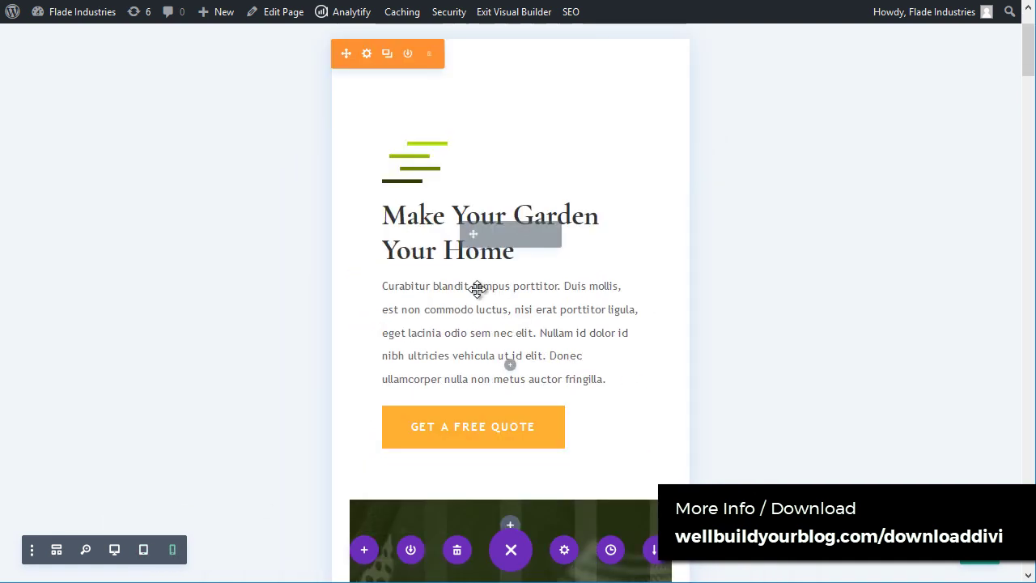
scroll(478, 298, up, 10)
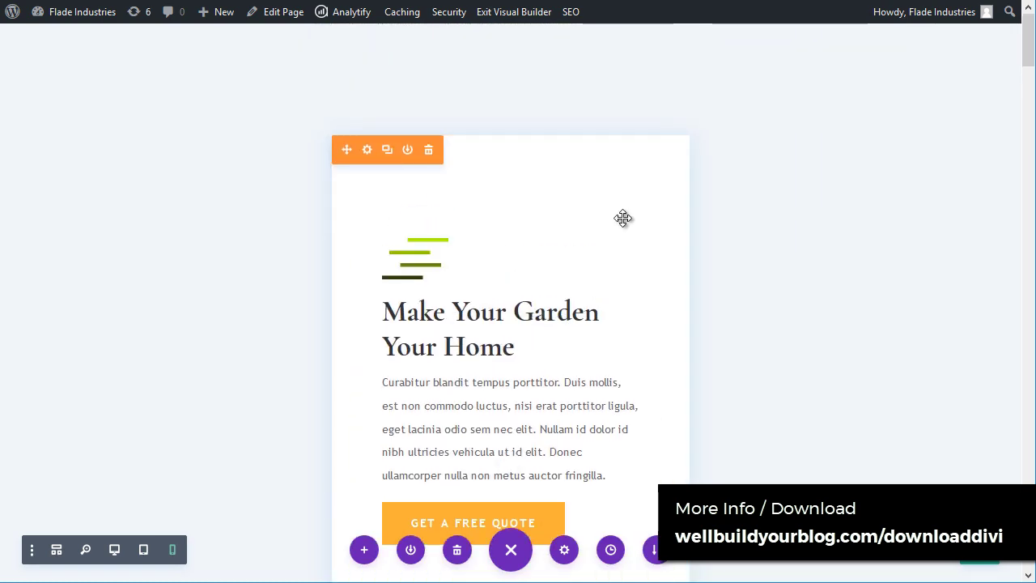
scroll(643, 191, down, 2)
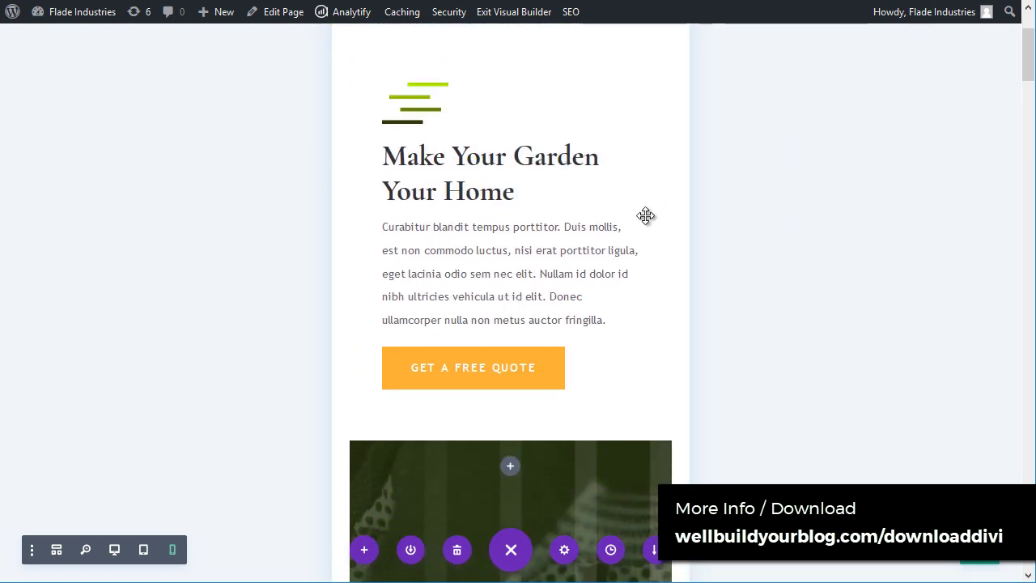
scroll(643, 202, up, 2)
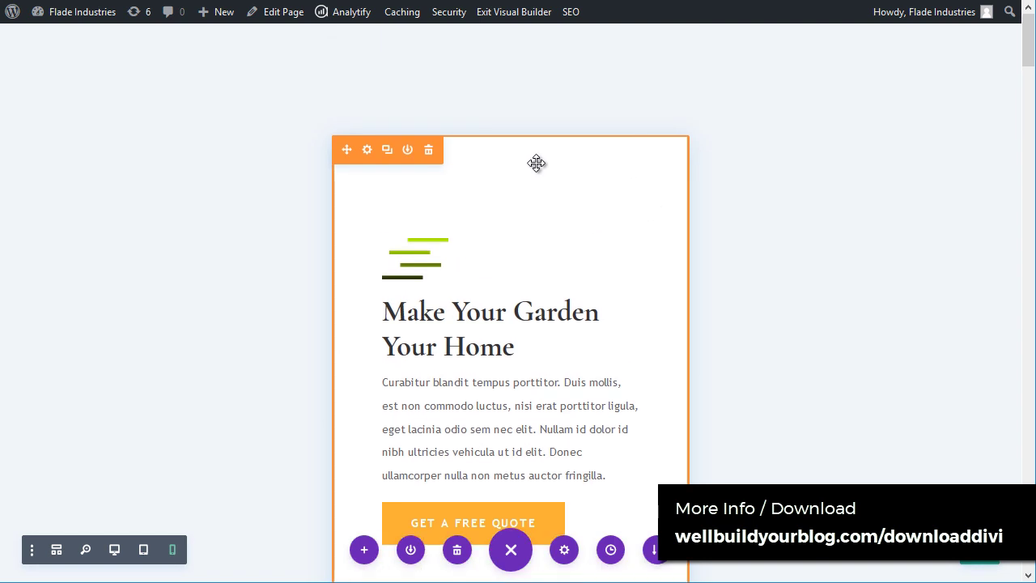
scroll(556, 226, down, 2)
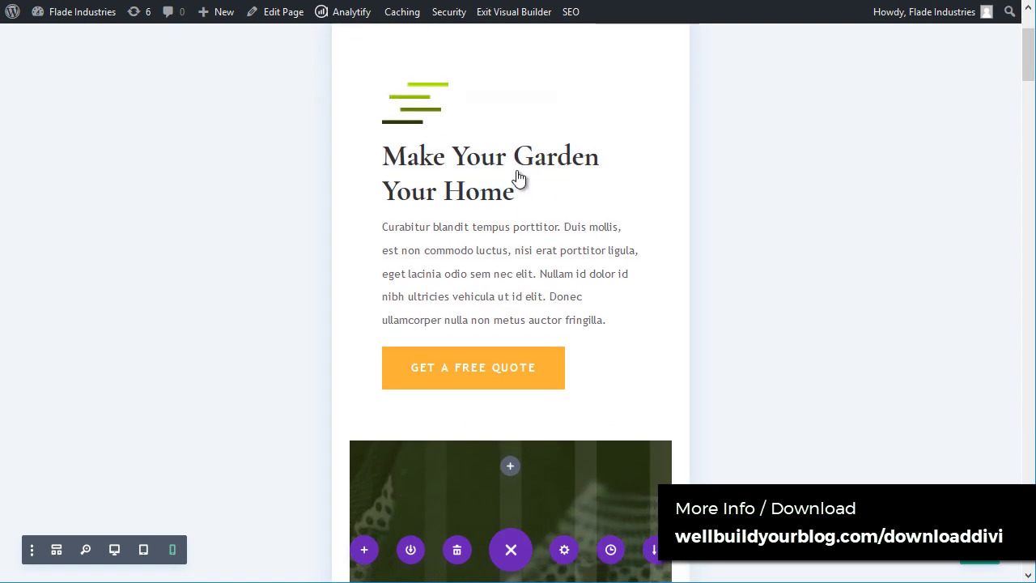
drag(1029, 61, 1029, 155)
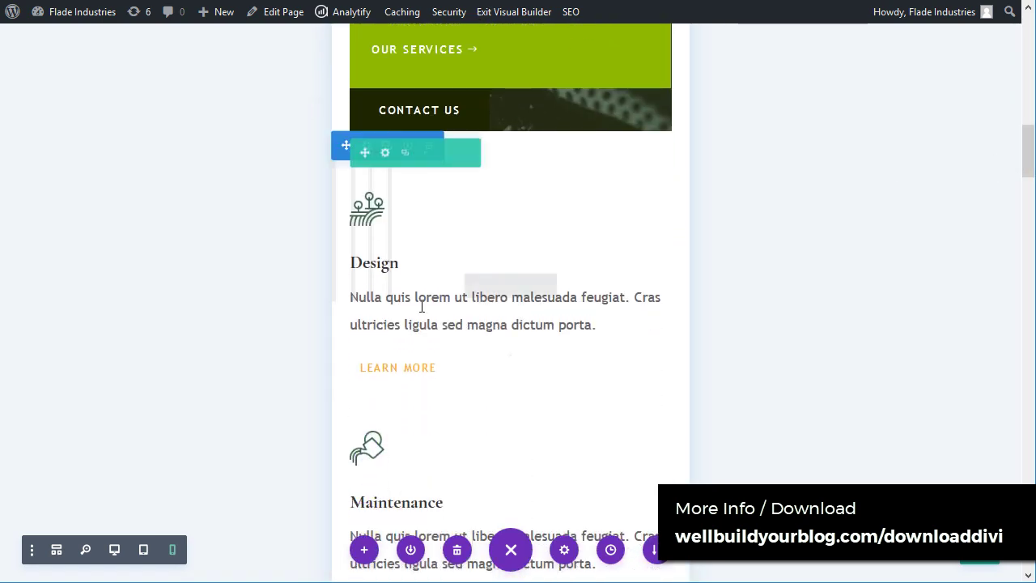
scroll(429, 311, down, 10)
scroll(429, 316, down, 6)
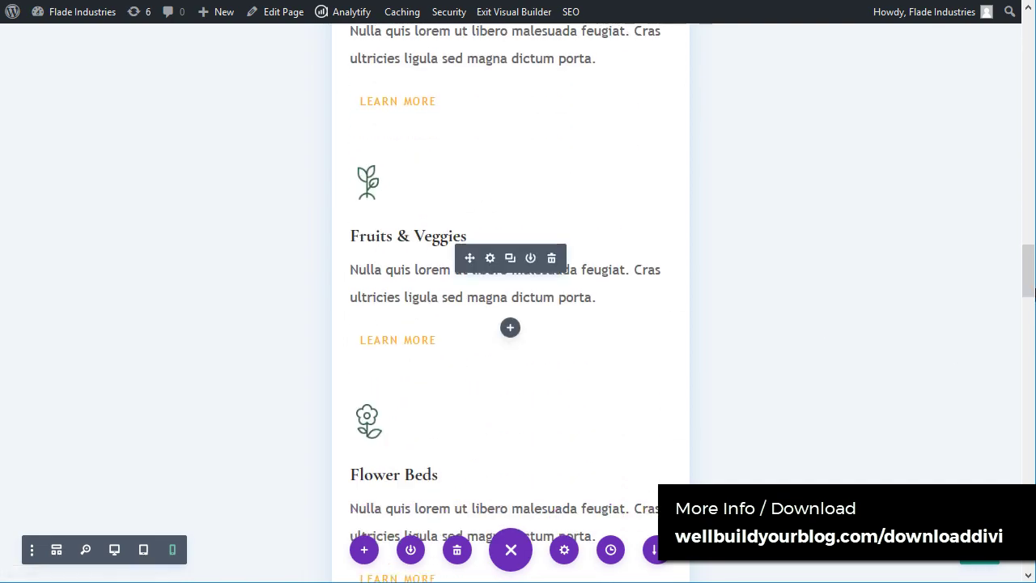
drag(1029, 290, 1016, 61)
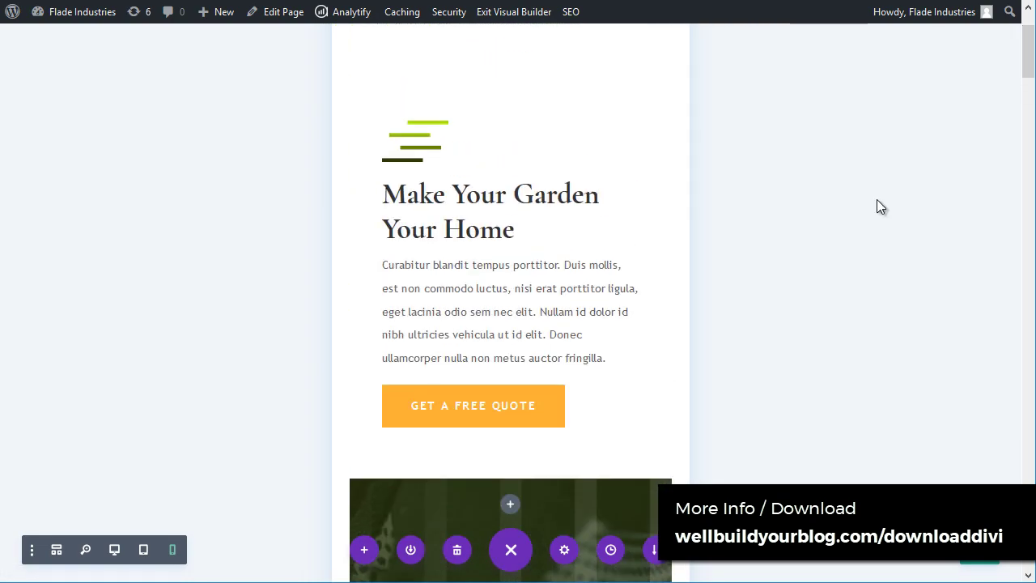
Step: Scroll the tablet-width preview, then return to the desktop preview
click(145, 550)
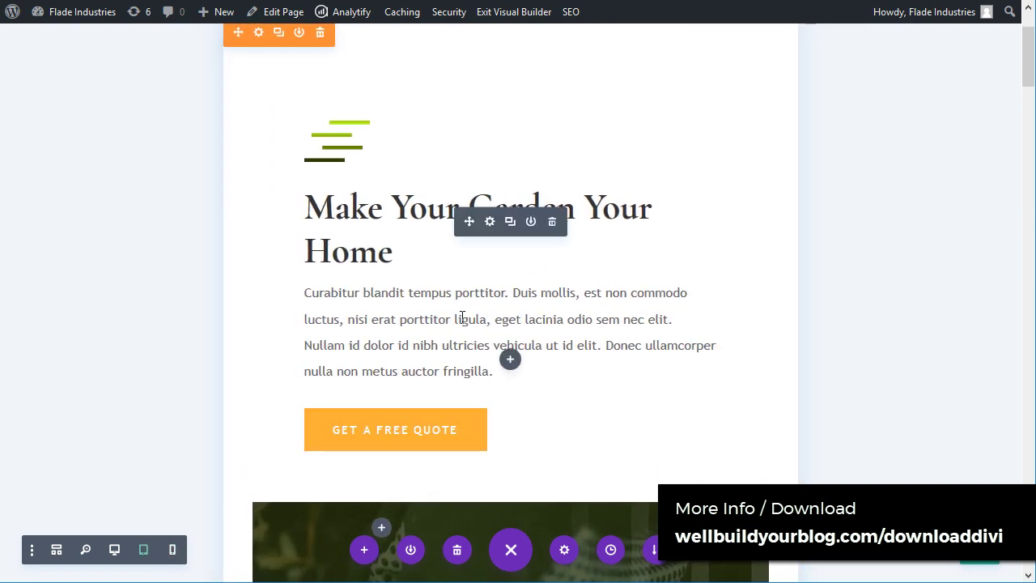
scroll(301, 342, down, 5)
scroll(879, 373, down, 4)
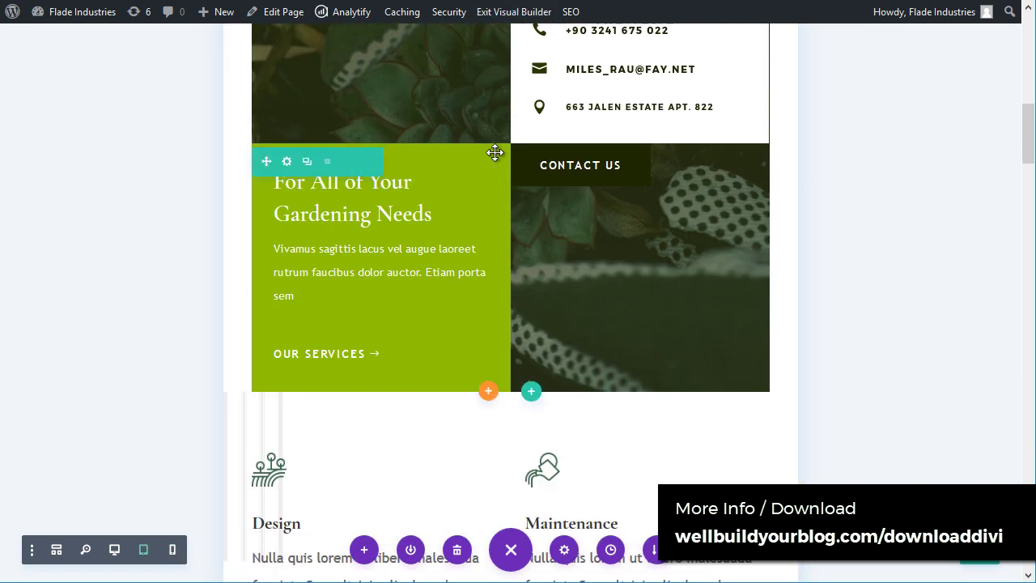
scroll(501, 162, up, 4)
scroll(525, 284, down, 11)
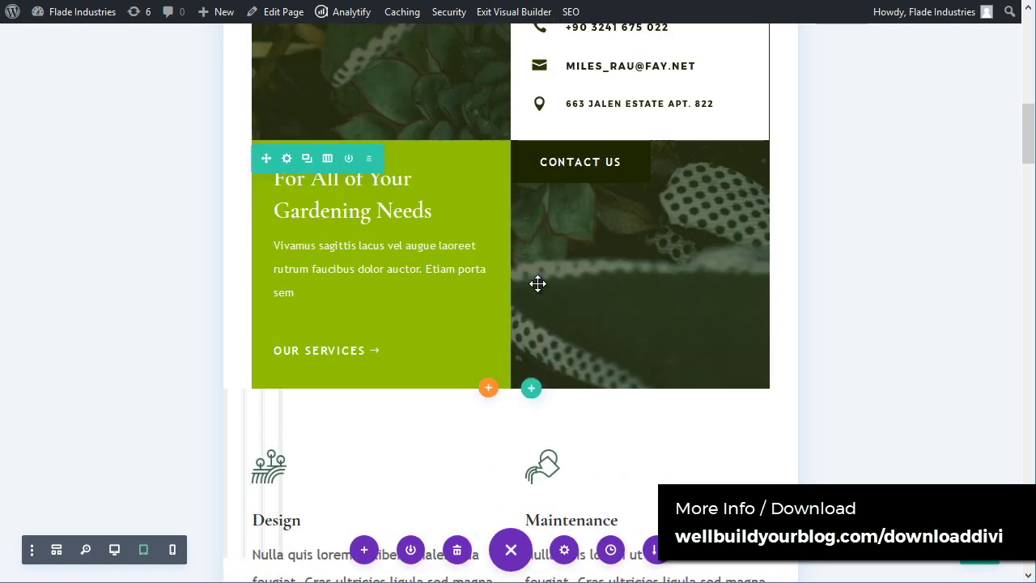
scroll(535, 312, up, 15)
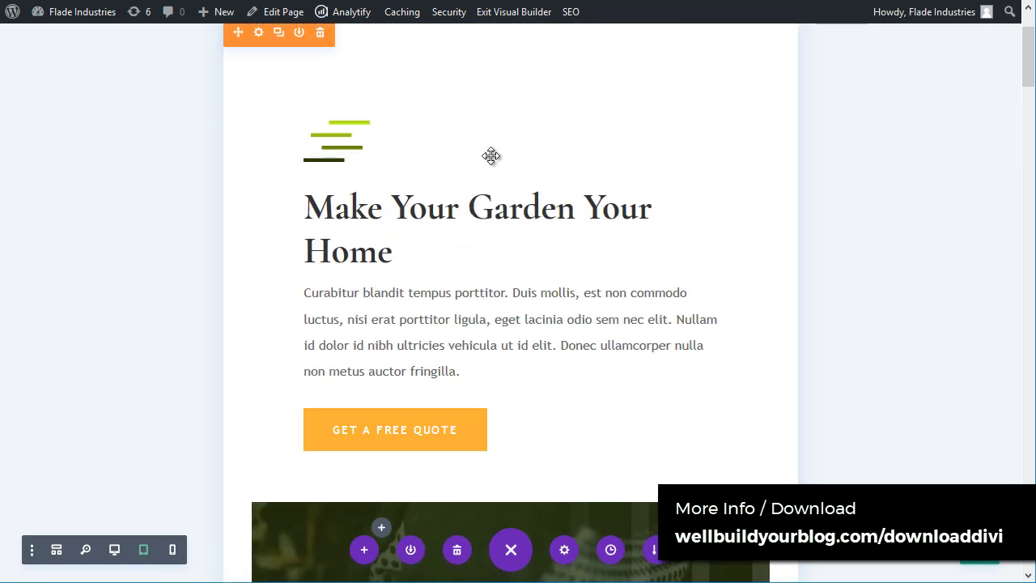
scroll(458, 229, down, 2)
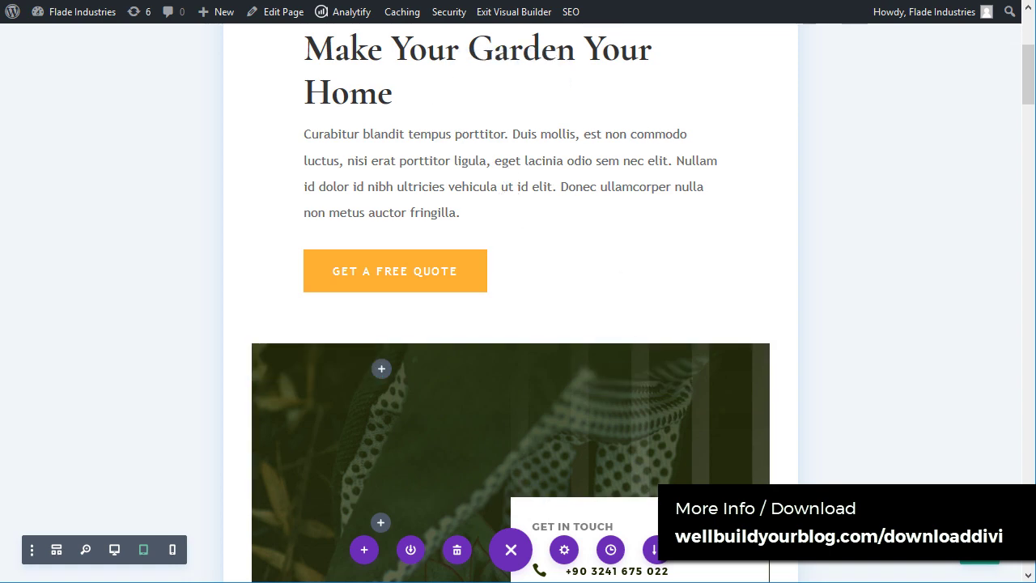
click(116, 549)
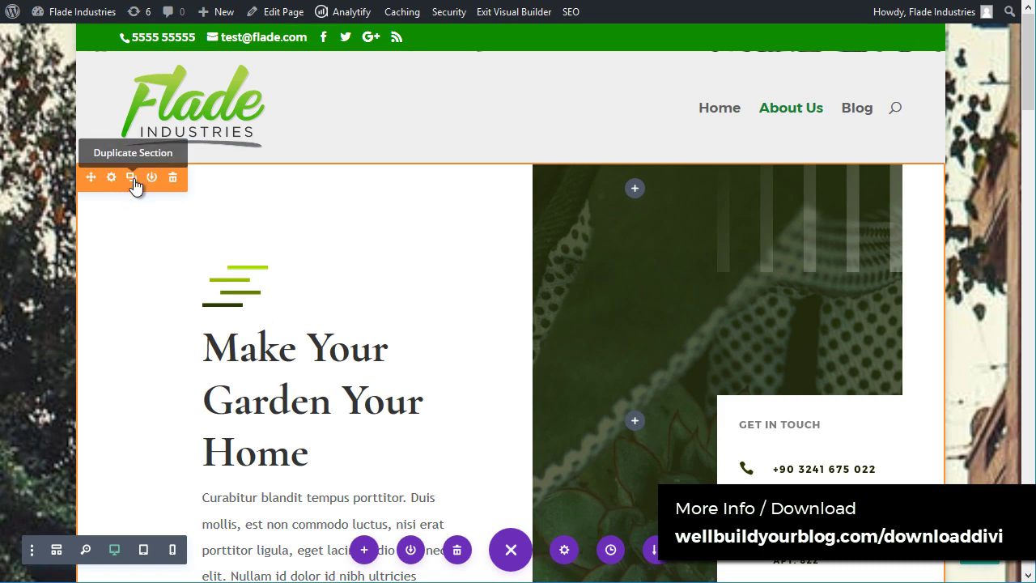
click(131, 178)
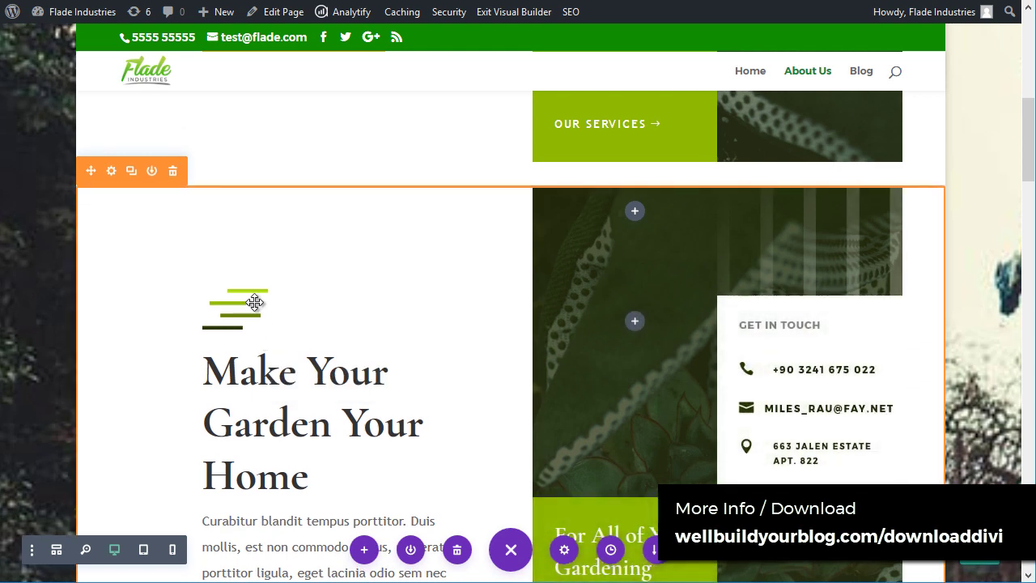
click(173, 171)
scroll(242, 330, up, 5)
scroll(244, 331, up, 3)
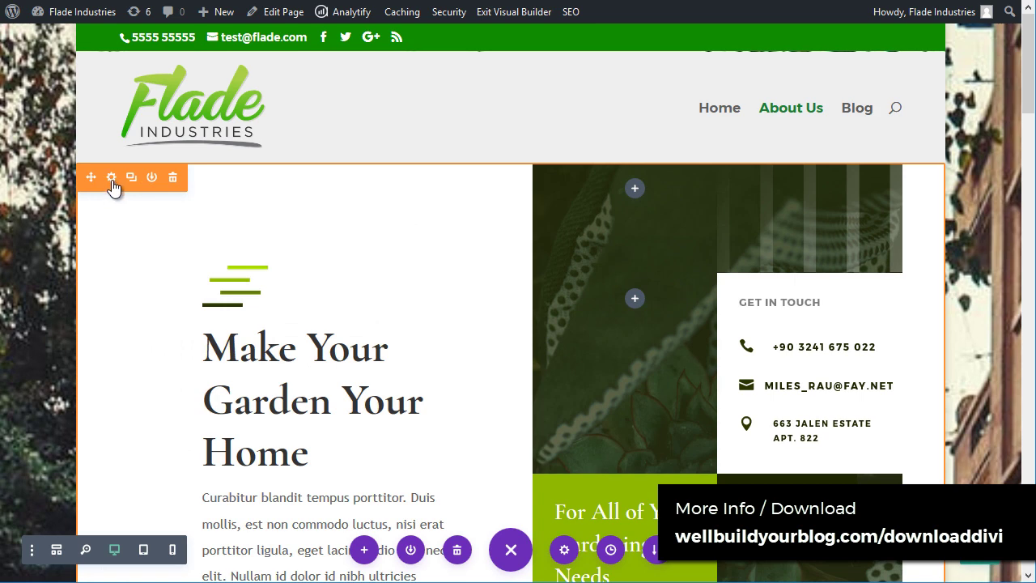
Step: Open the hero section's settings, enlarge the panel and expand its Background options
click(111, 178)
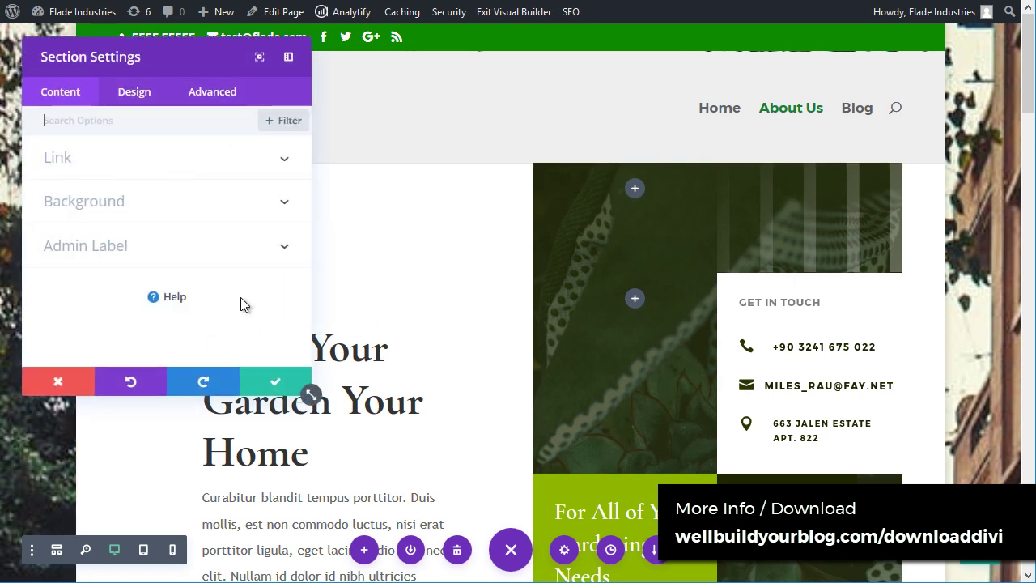
drag(308, 394, 319, 483)
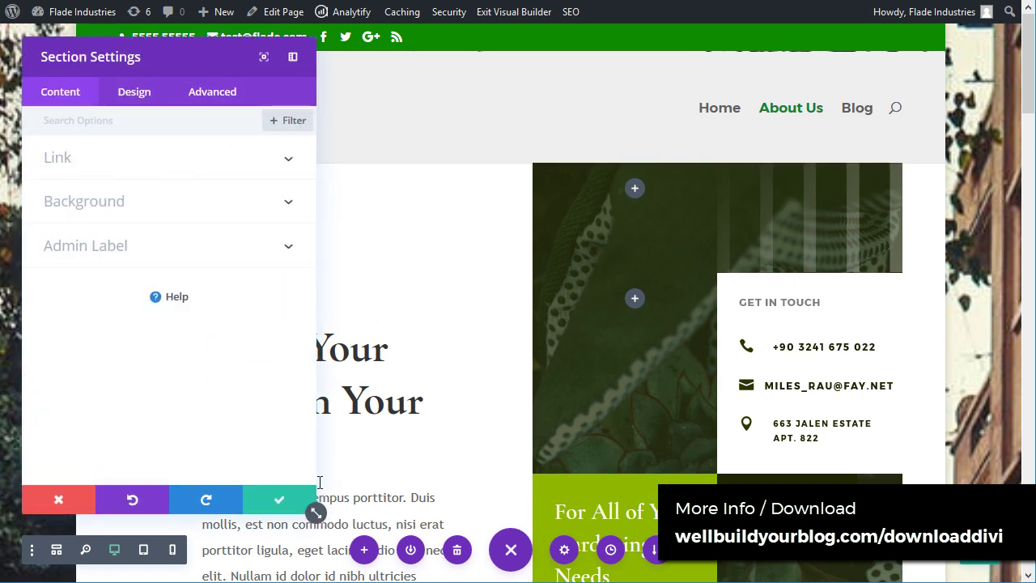
click(136, 168)
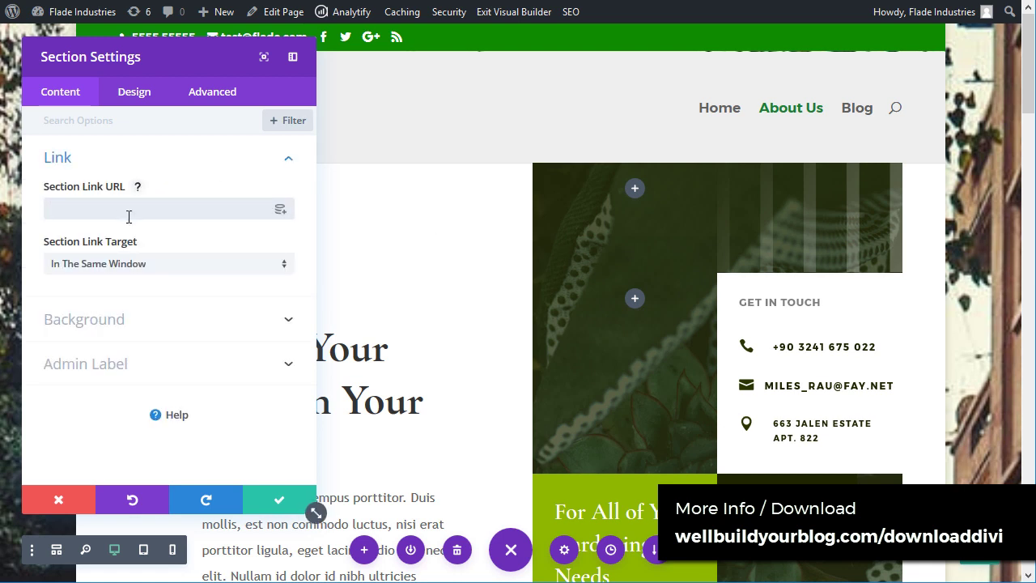
click(284, 160)
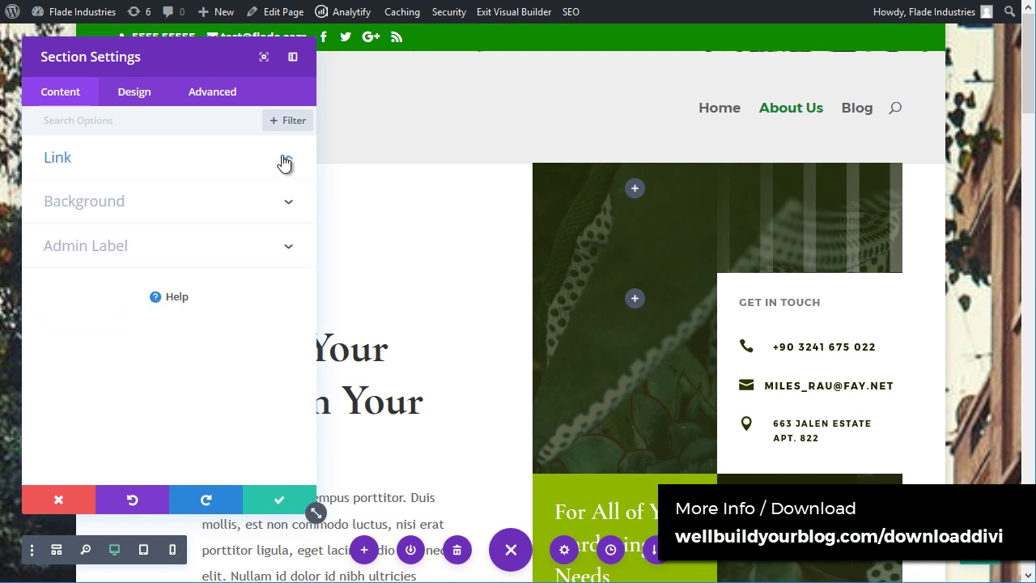
click(287, 205)
Step: Try green and red background colours, drag opacity to 0, then pick white
click(166, 272)
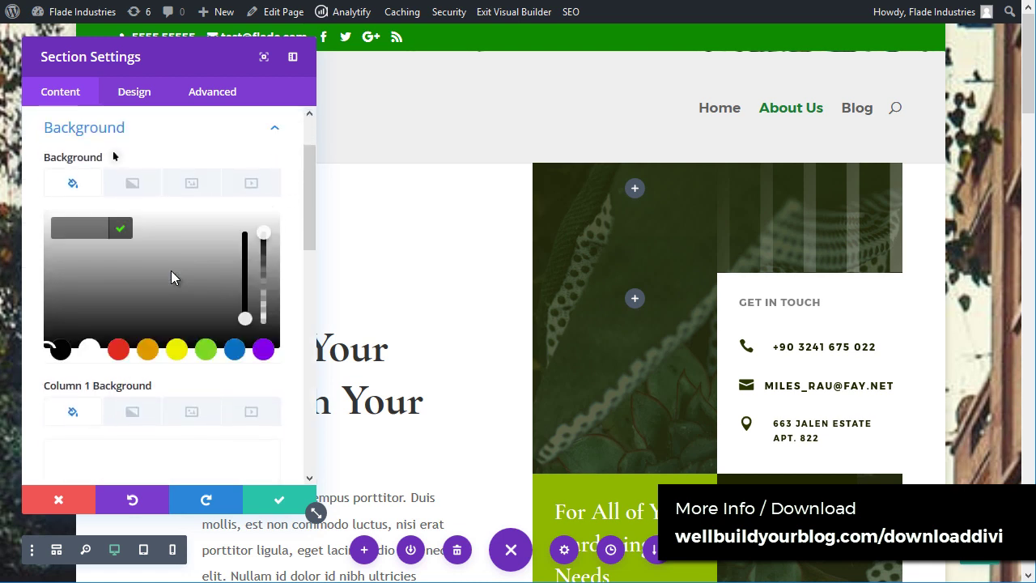
click(205, 350)
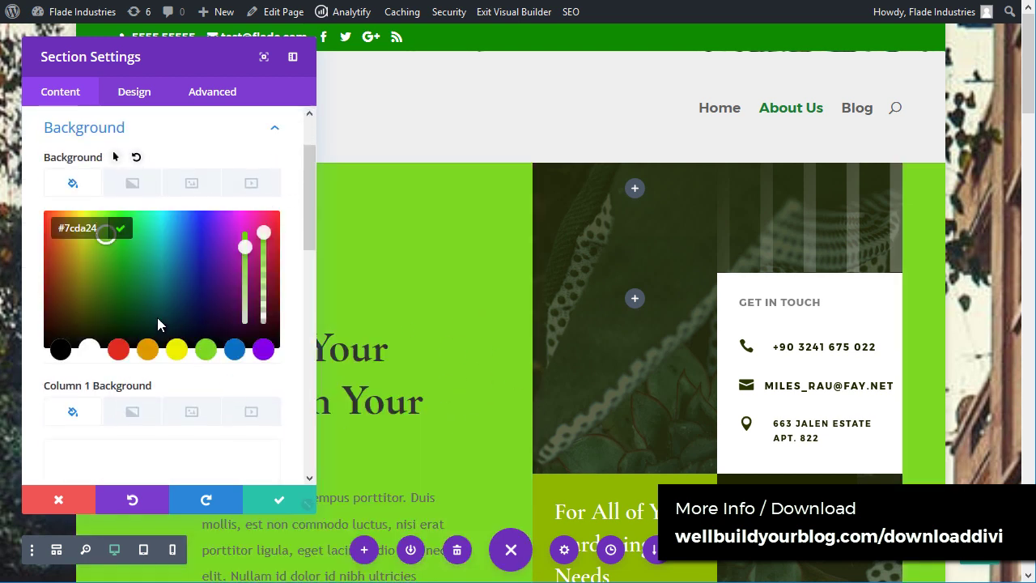
click(119, 351)
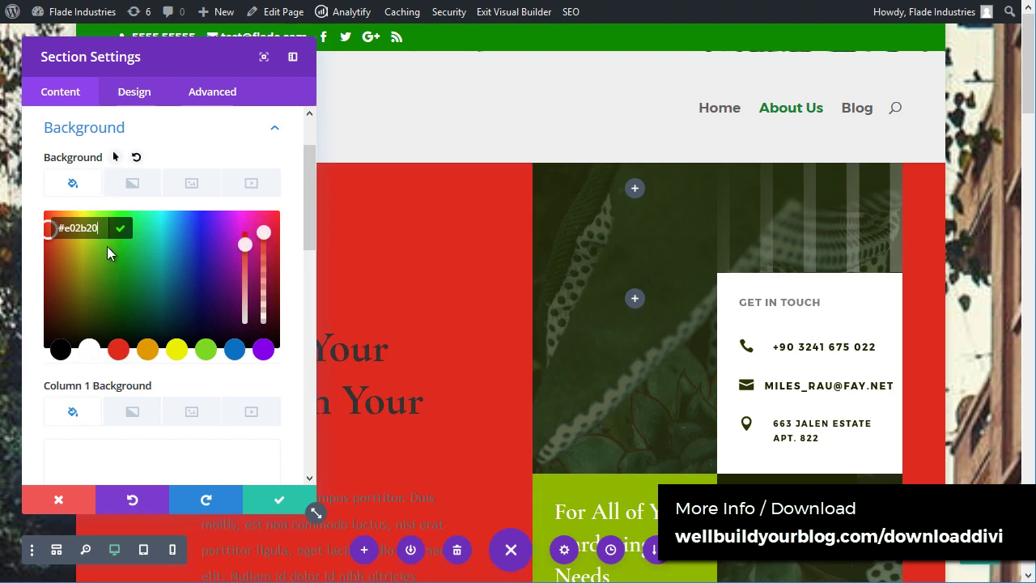
drag(264, 232, 264, 320)
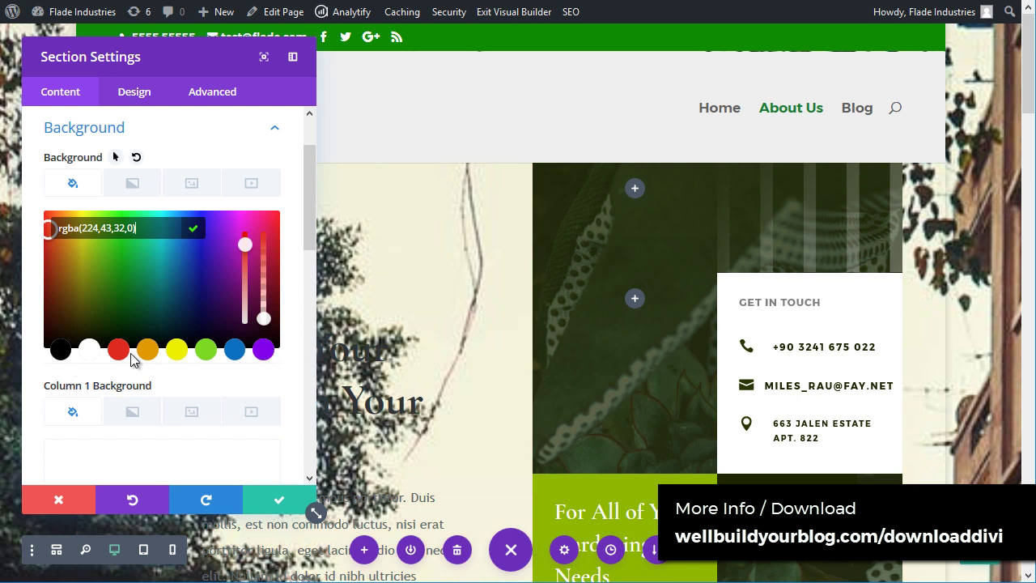
click(89, 350)
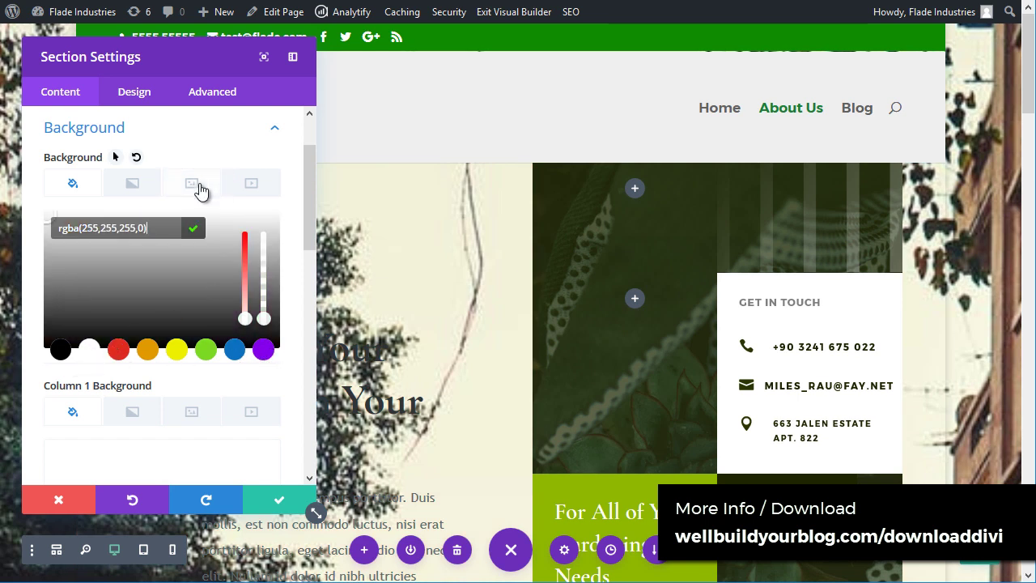
Step: Add a blue-teal gradient, delete it, and check the video and image background tabs
click(199, 186)
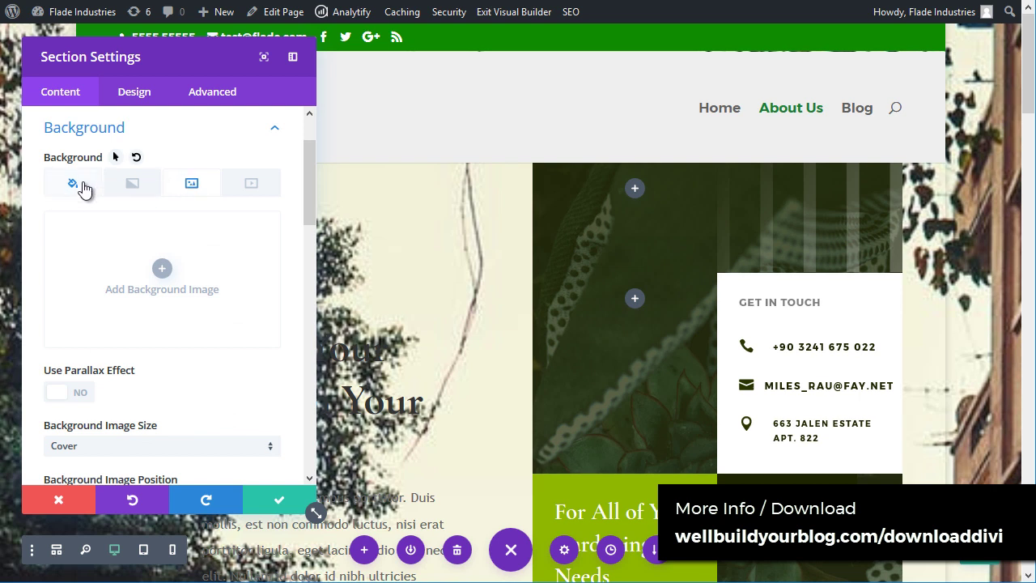
click(138, 191)
click(164, 275)
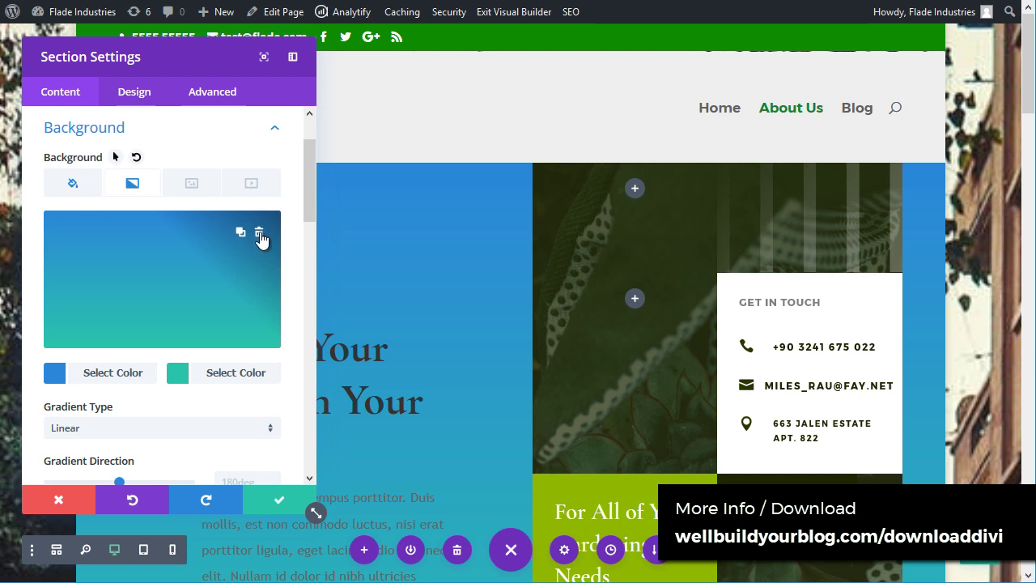
click(259, 235)
click(266, 195)
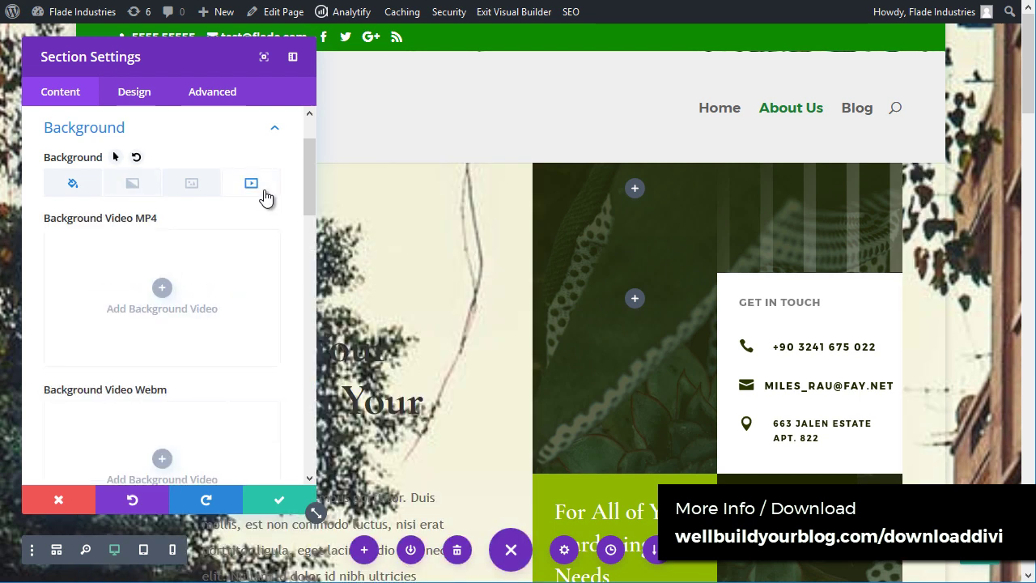
click(192, 188)
Step: Set green.jpg from the Media Library as the hero background, then move the settings panel aside
click(159, 273)
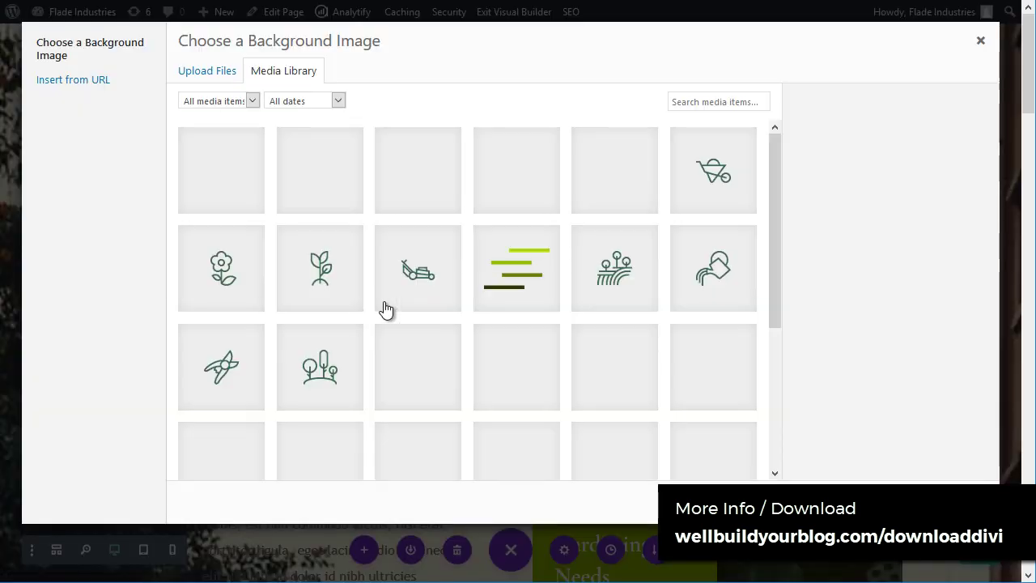
scroll(443, 285, down, 3)
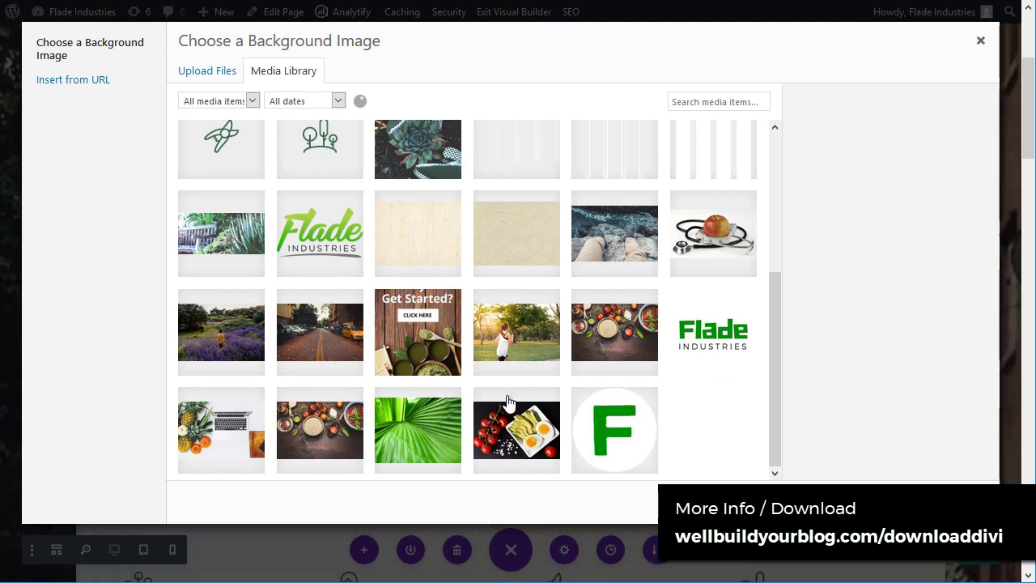
scroll(351, 192, up, 3)
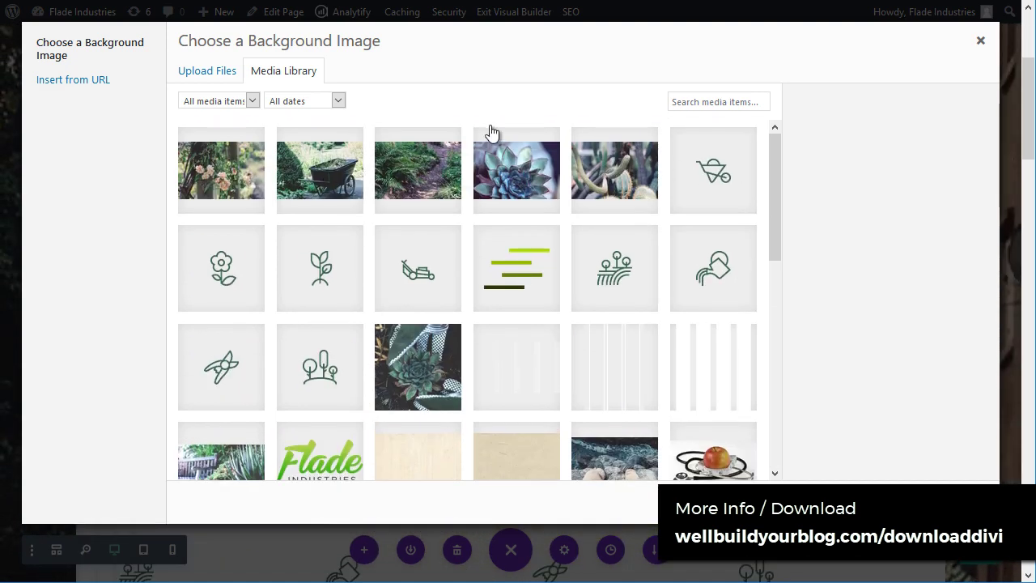
drag(777, 159, 771, 292)
click(387, 302)
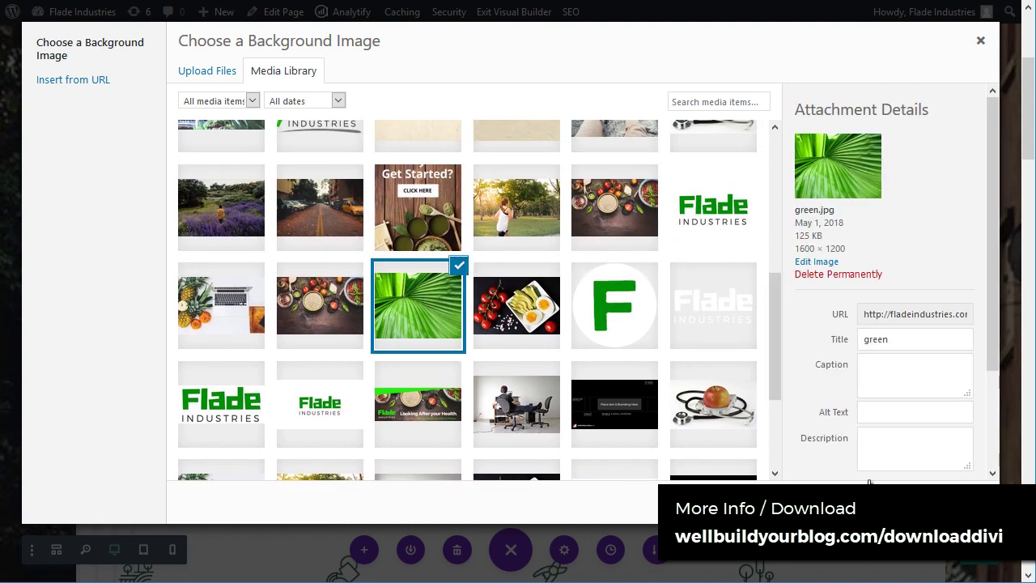
click(869, 485)
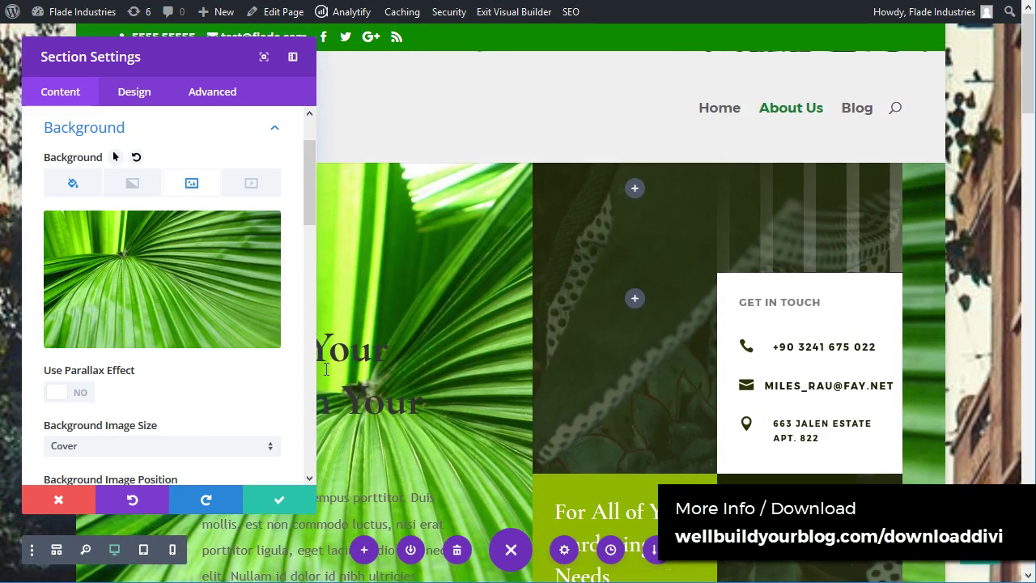
drag(232, 54, 399, 72)
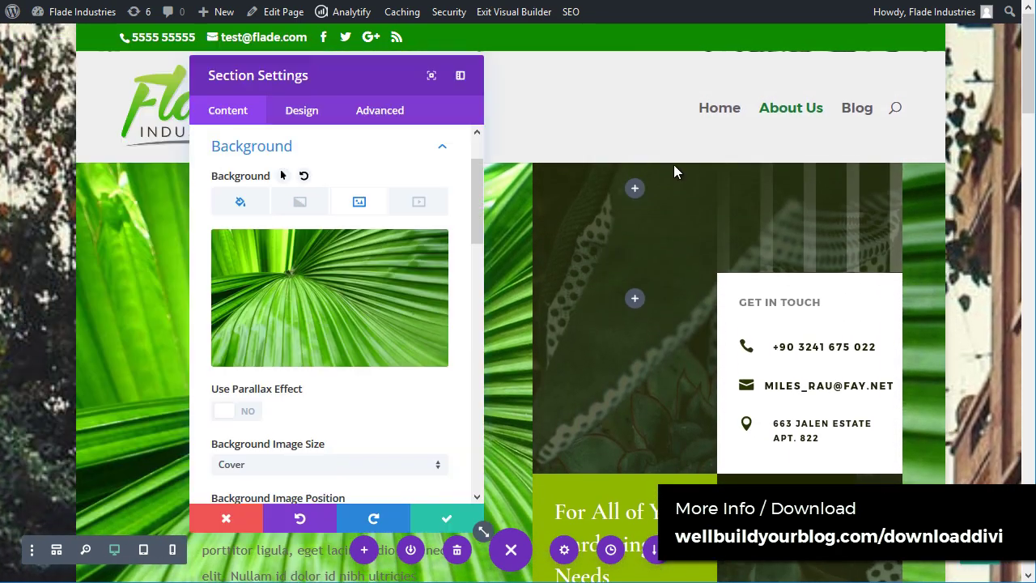
drag(676, 172, 206, 102)
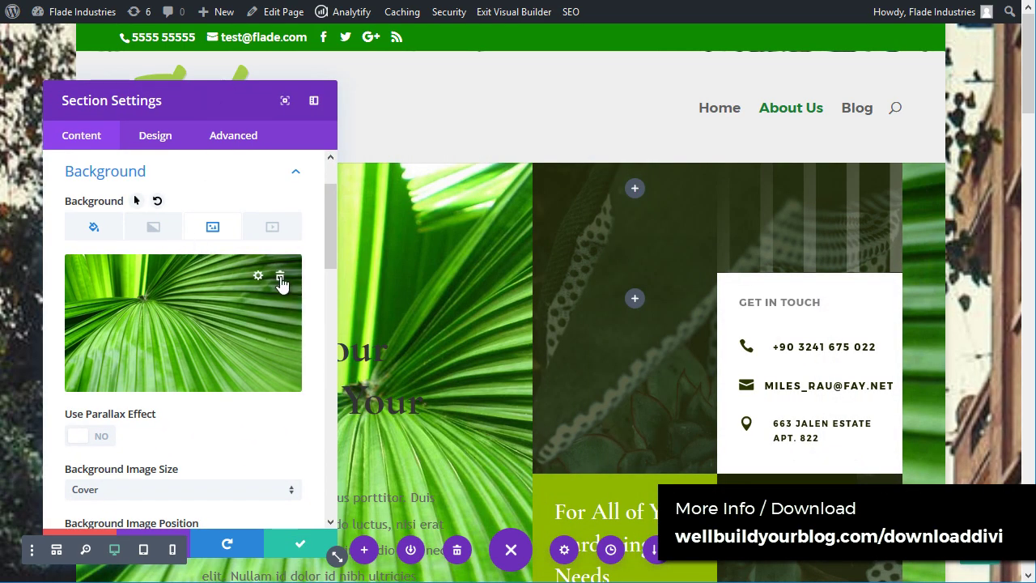
Step: Delete the leaf background image from the hero section
click(280, 278)
scroll(199, 243, down, 2)
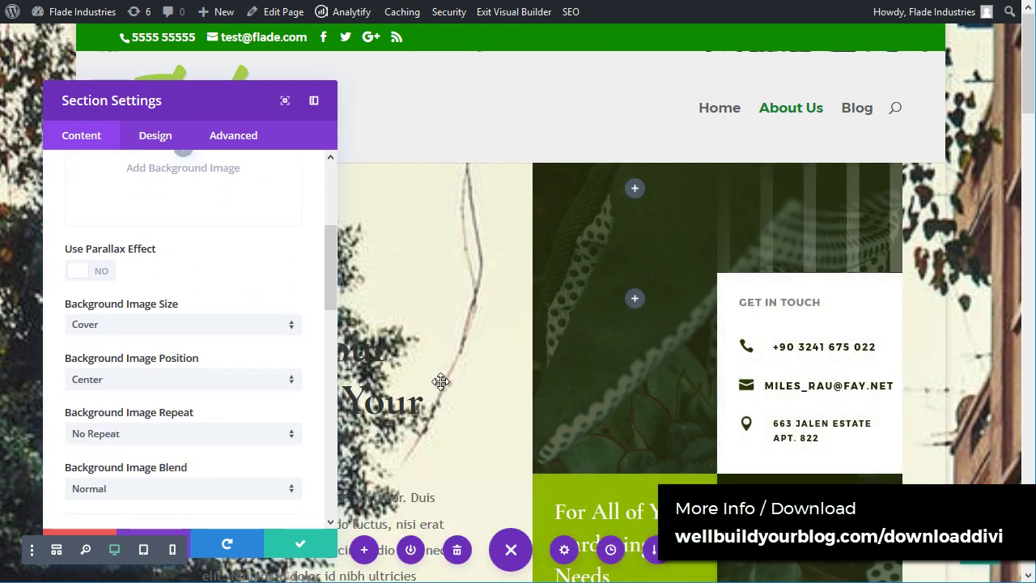
scroll(440, 382, down, 1)
scroll(122, 324, up, 2)
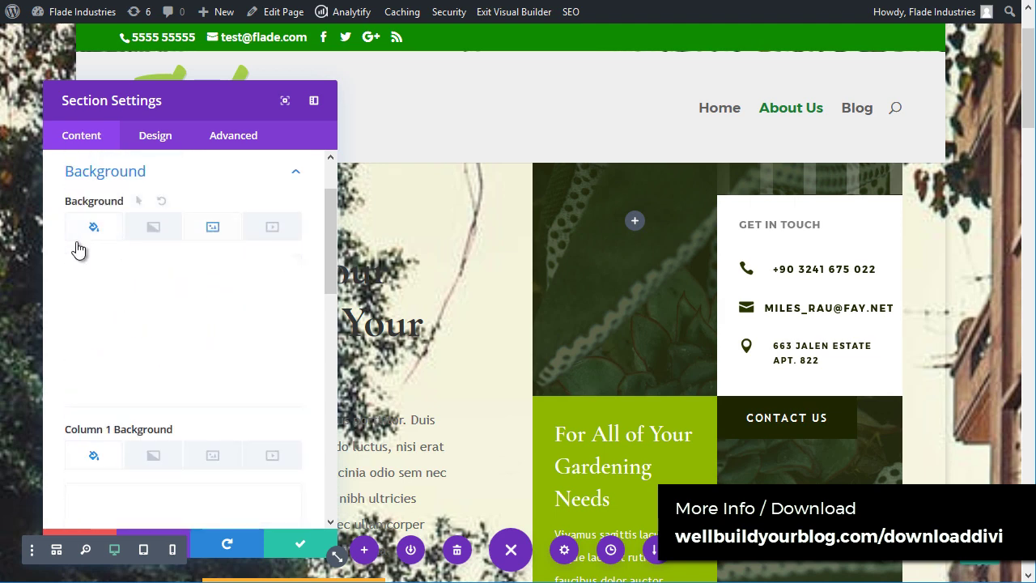
Step: Set the section background colour to solid white #ffffff at full opacity
click(237, 285)
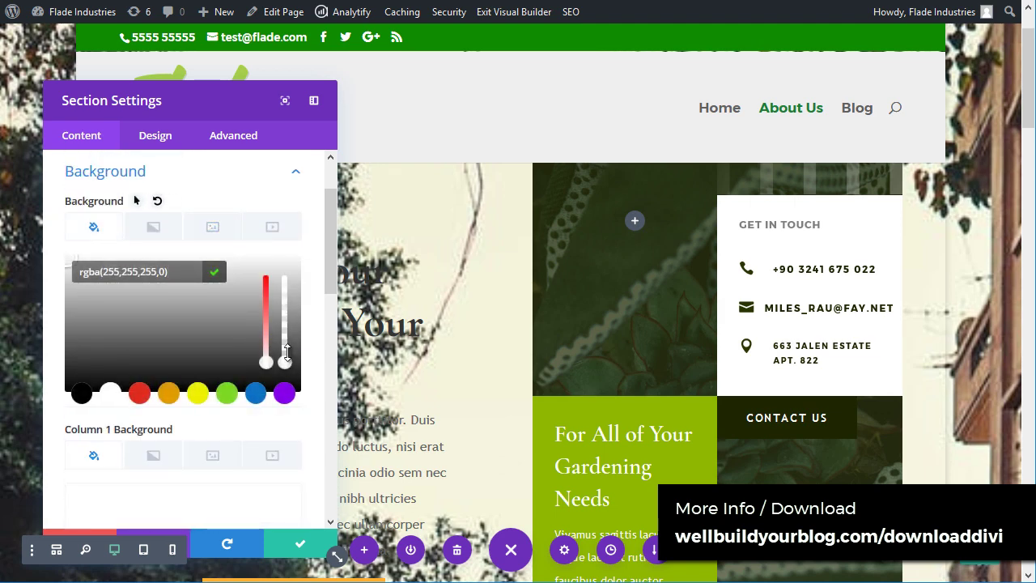
drag(287, 356, 299, 264)
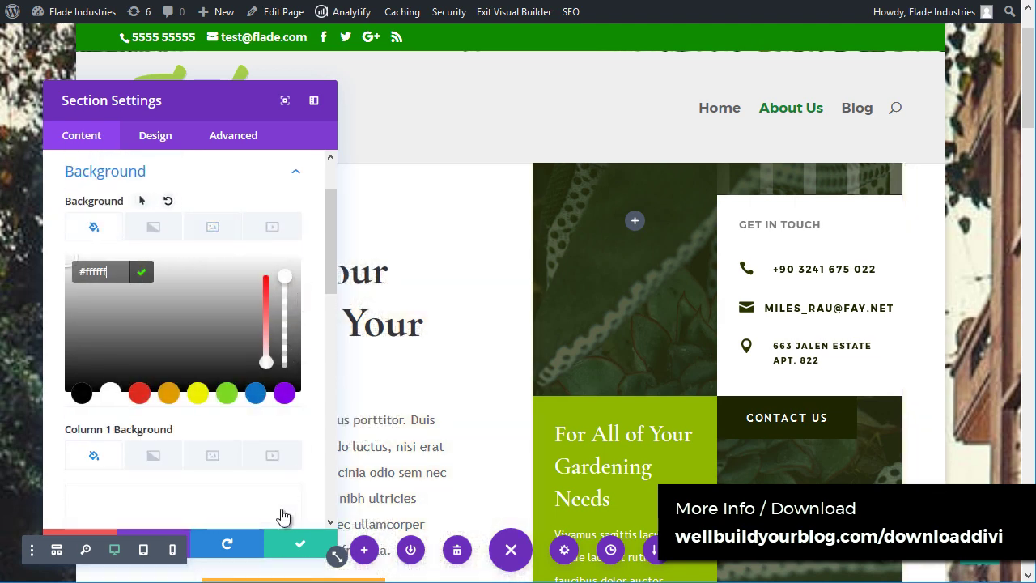
scroll(192, 356, down, 3)
scroll(192, 357, down, 4)
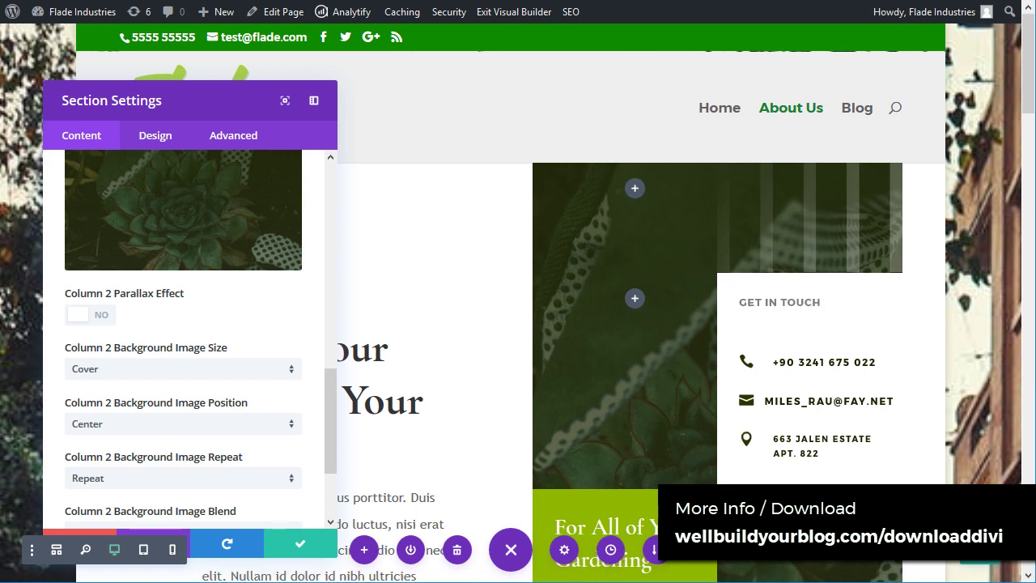
Step: Set Column 2's background image to gardener-05.jpg from the Media Library
click(232, 242)
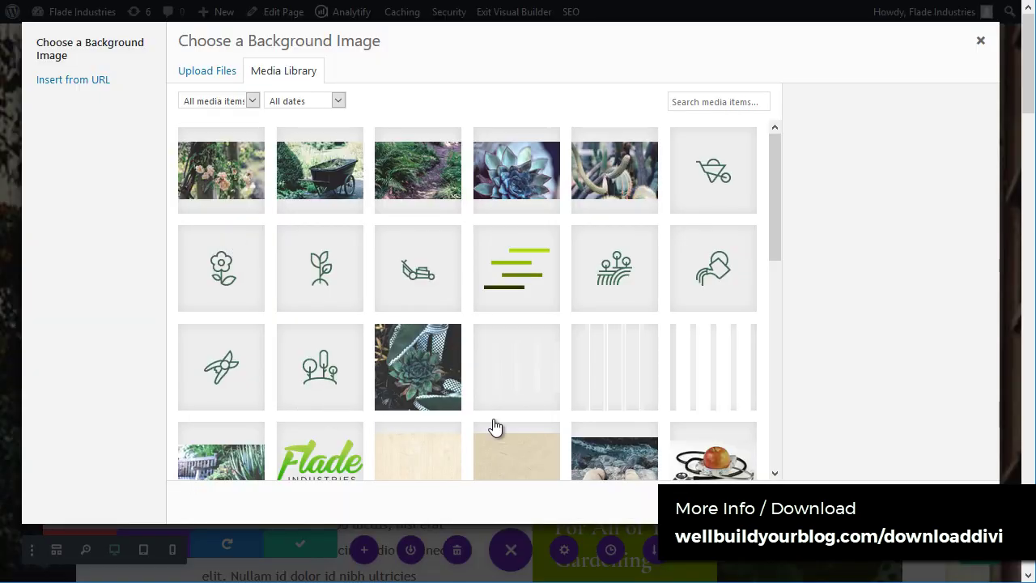
scroll(438, 337, down, 3)
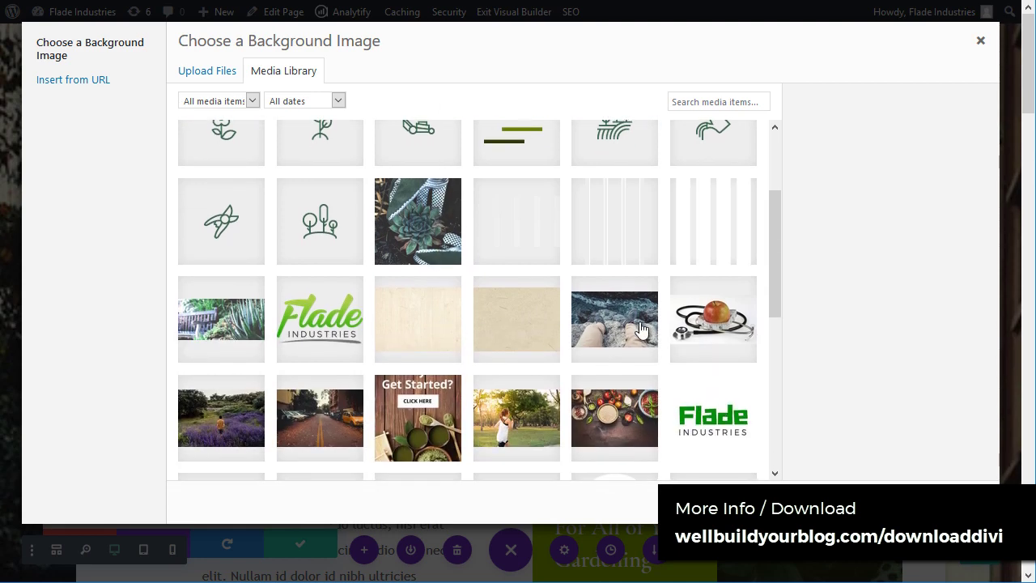
click(258, 326)
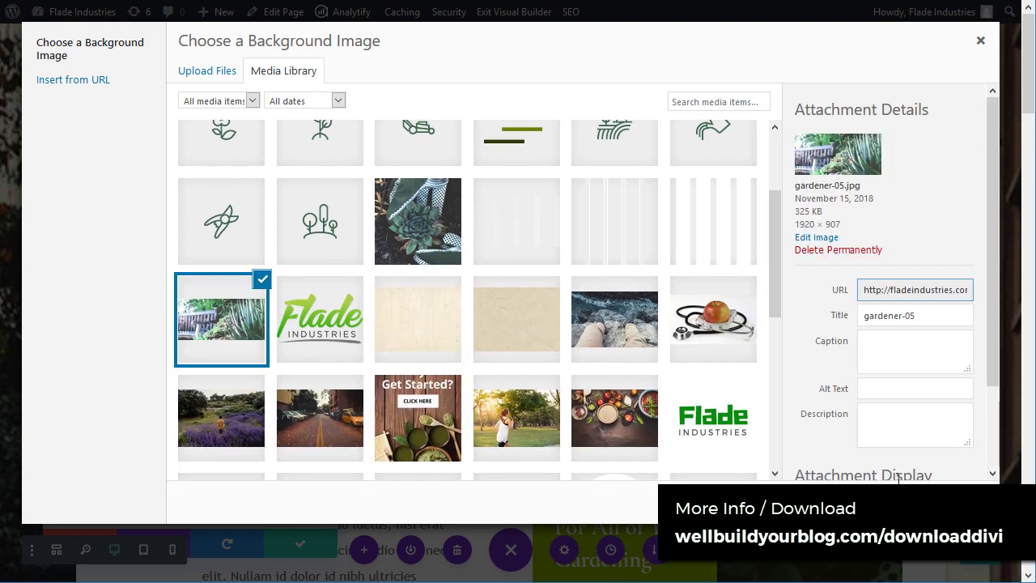
click(939, 502)
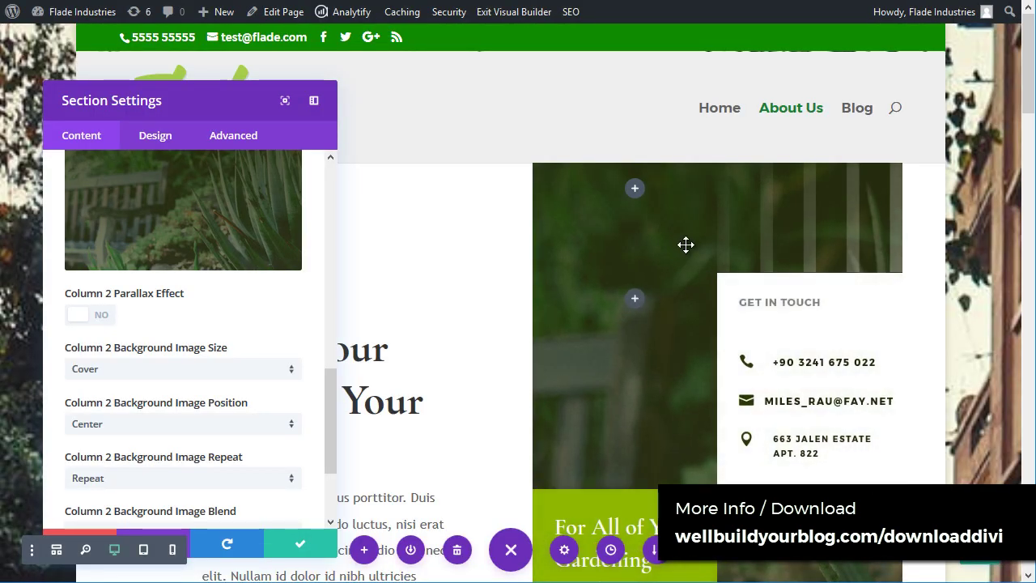
scroll(809, 432, down, 2)
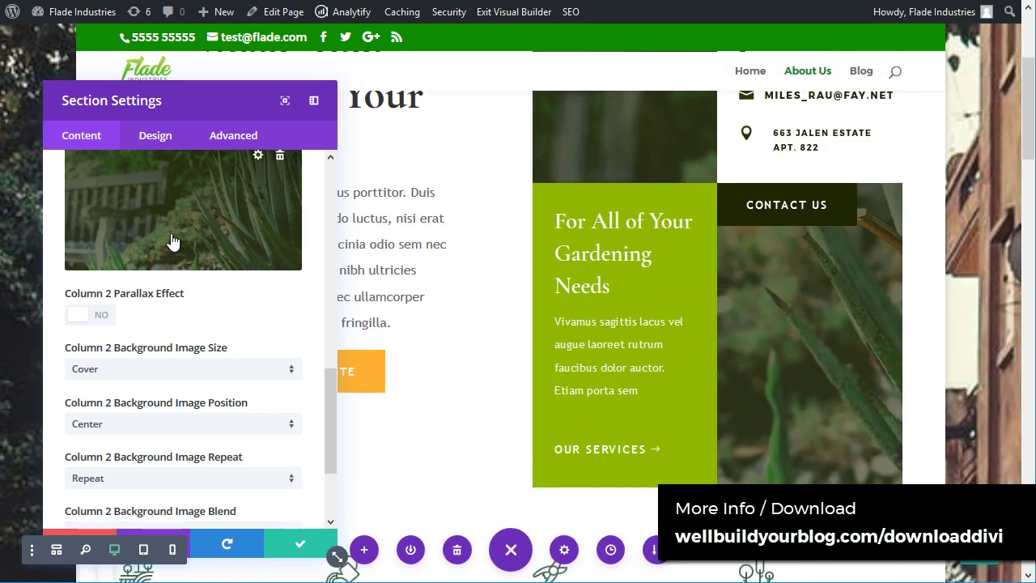
scroll(189, 288, down, 4)
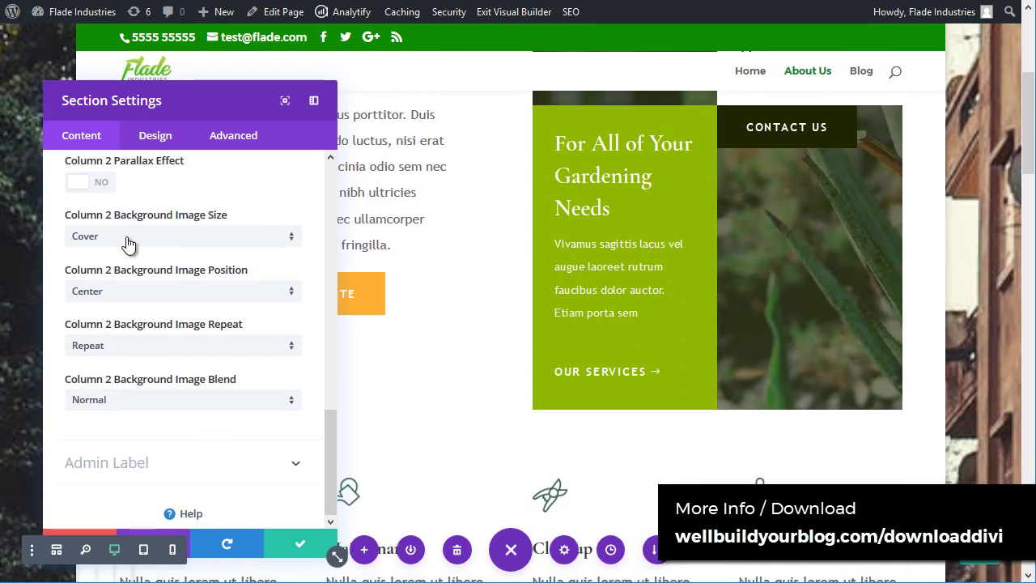
Step: Keep Column 2's image size at Cover and set its position back to Center after trying Top Right
click(127, 243)
click(246, 252)
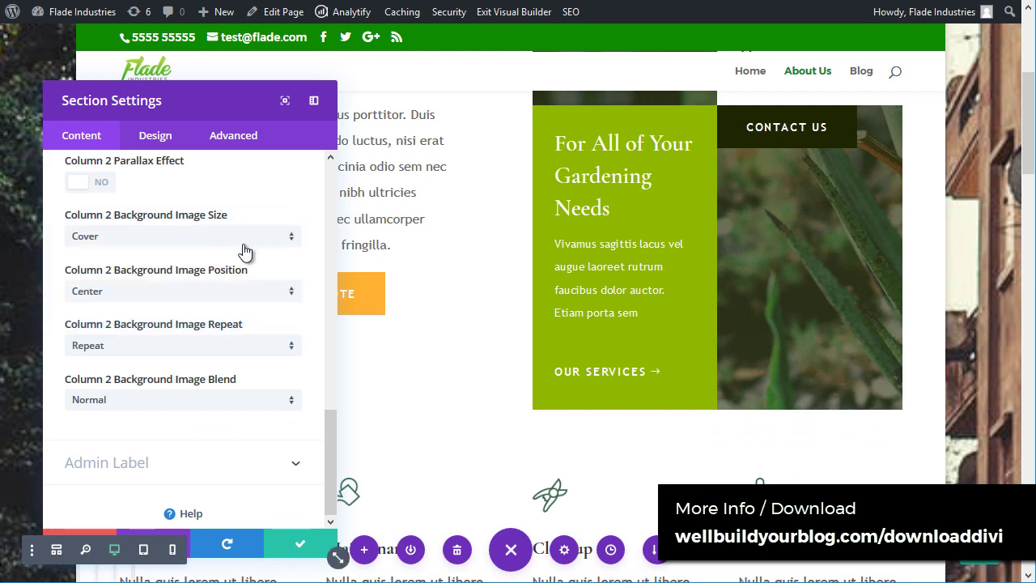
click(217, 293)
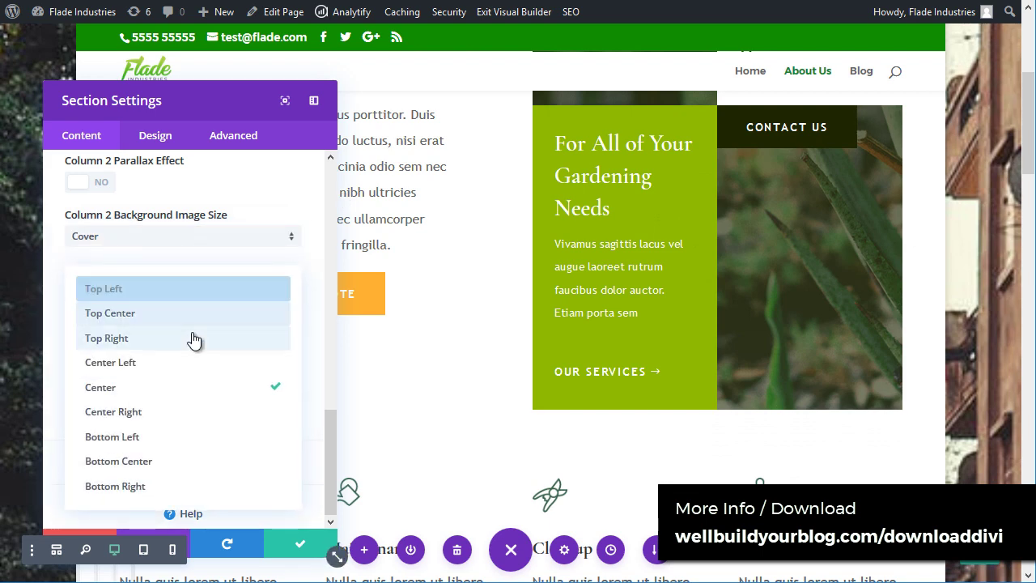
click(194, 338)
click(200, 293)
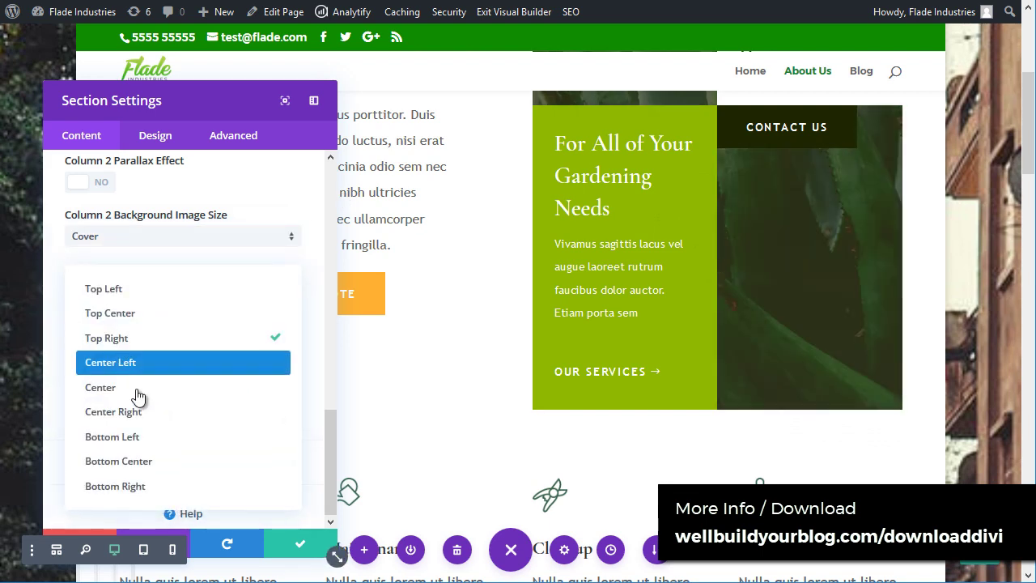
click(136, 389)
scroll(799, 204, up, 3)
scroll(496, 382, up, 1)
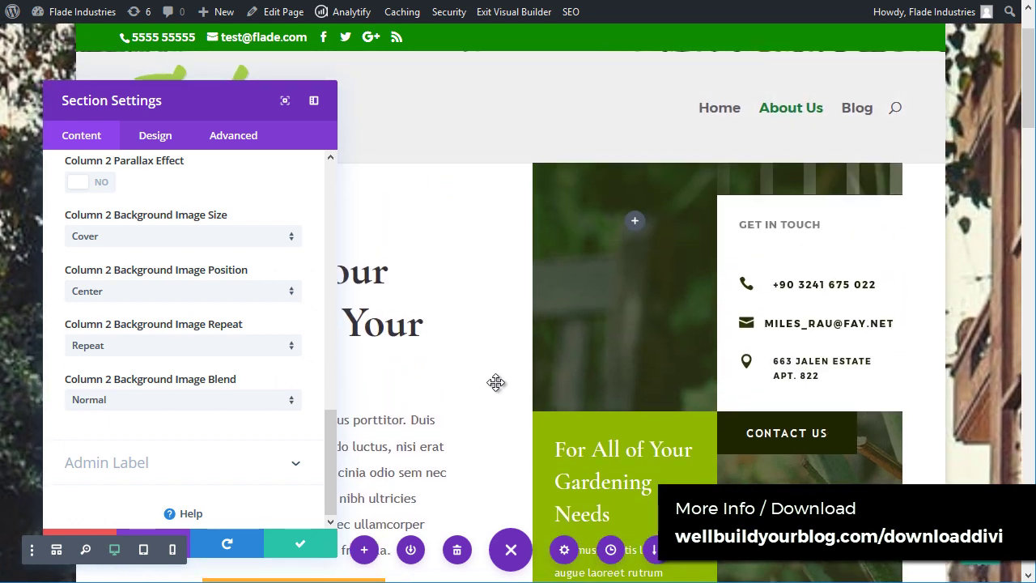
Step: Move and resize the Section Settings panel, making it shorter and then slightly taller
drag(331, 427, 189, 232)
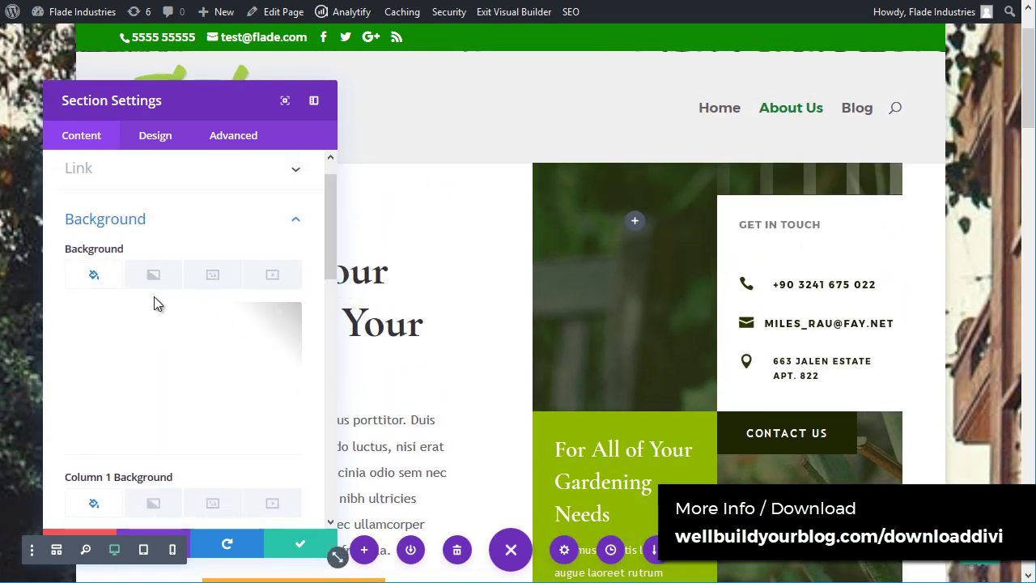
drag(328, 254, 331, 338)
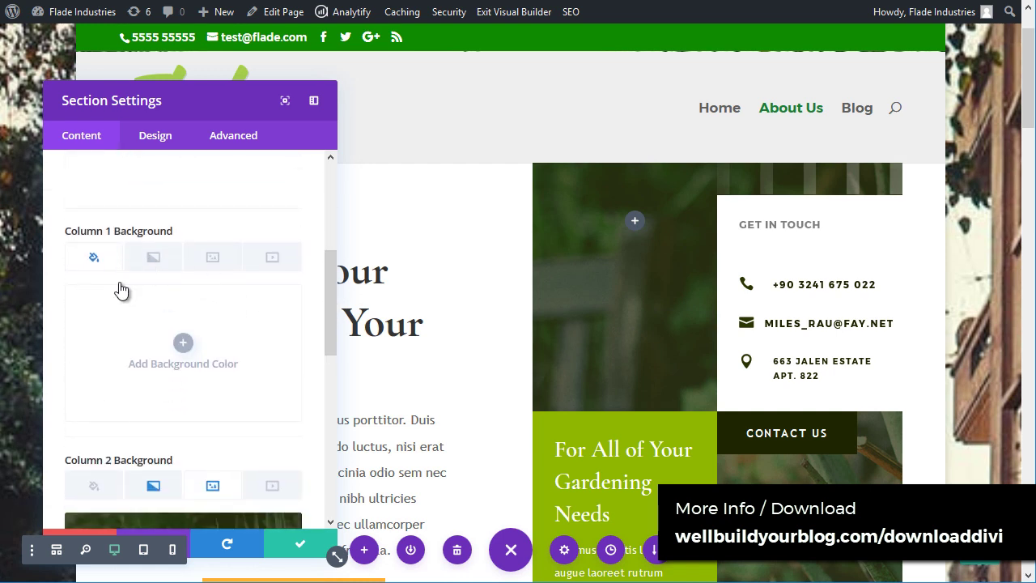
scroll(329, 296, down, 3)
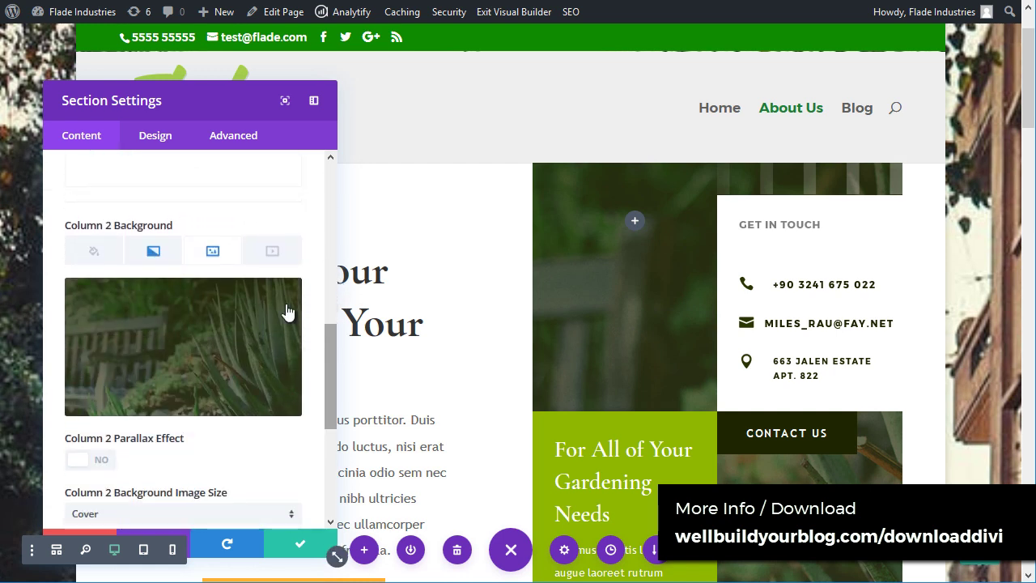
drag(330, 369, 332, 181)
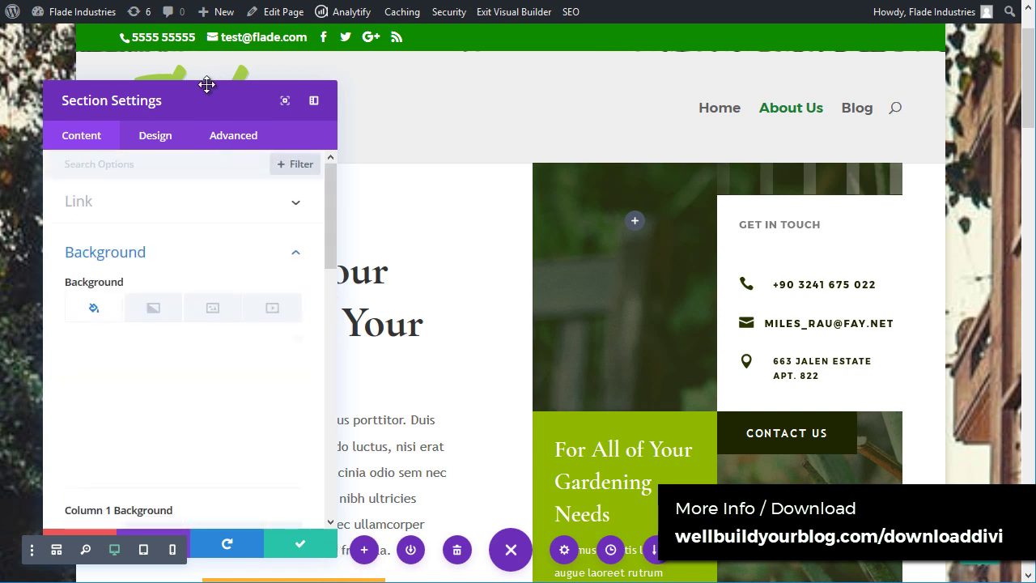
drag(208, 86, 154, 88)
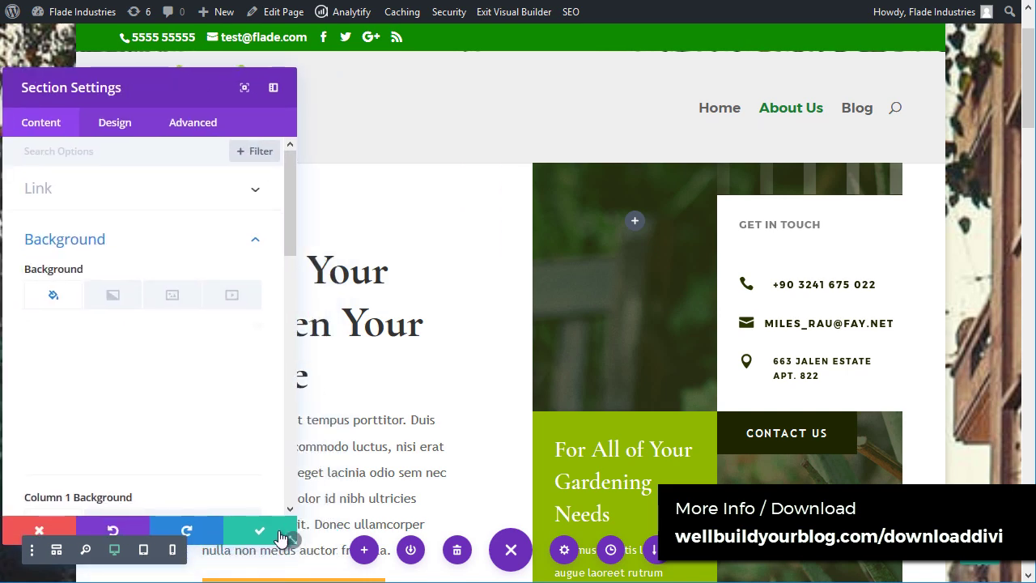
drag(281, 538, 289, 394)
drag(129, 97, 196, 131)
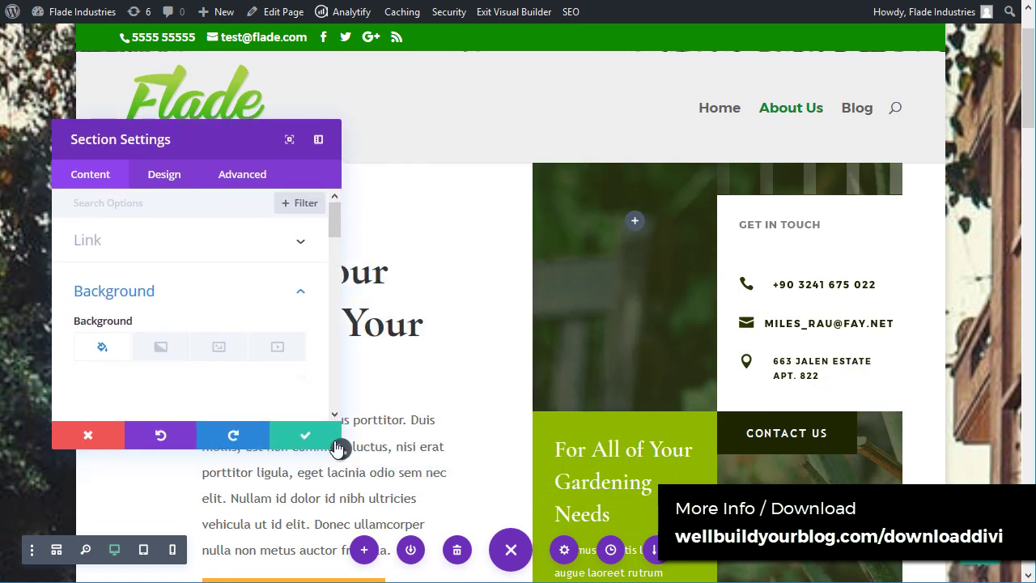
drag(339, 468, 340, 508)
Step: Turn on Show Inner Shadow in the section's Design Layout options
click(173, 179)
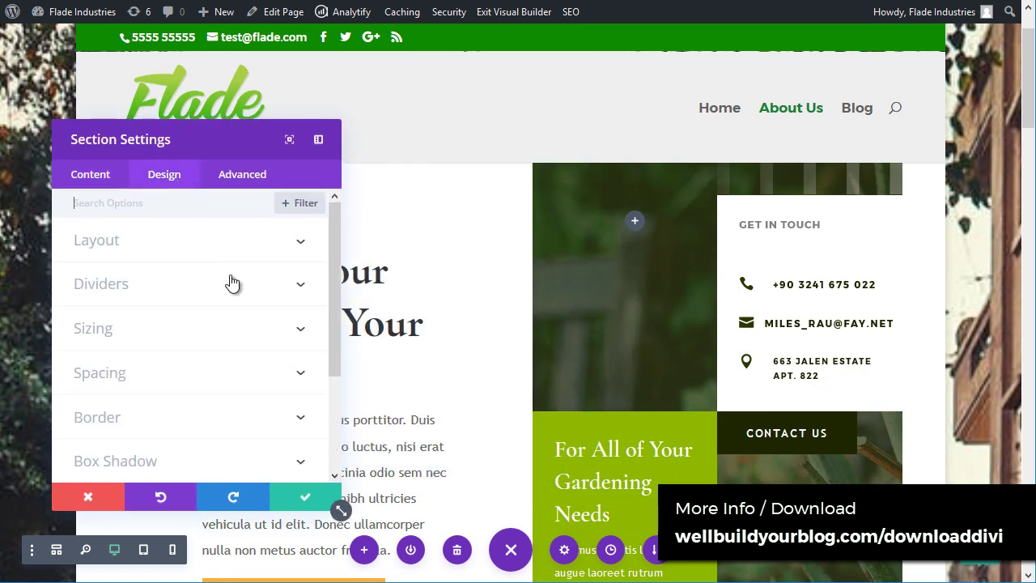
click(217, 241)
click(94, 297)
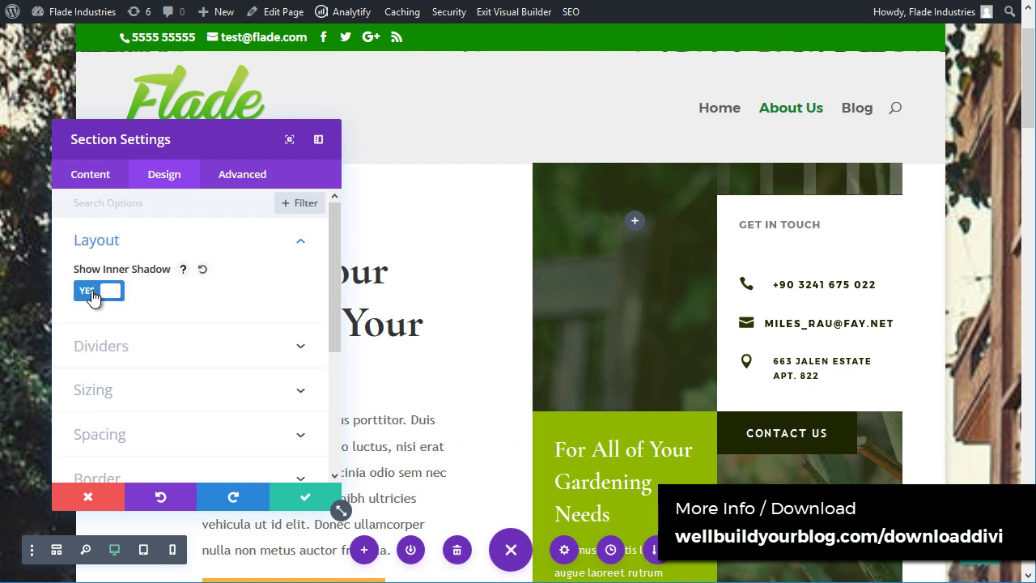
scroll(139, 243, down, 2)
scroll(154, 243, up, 1)
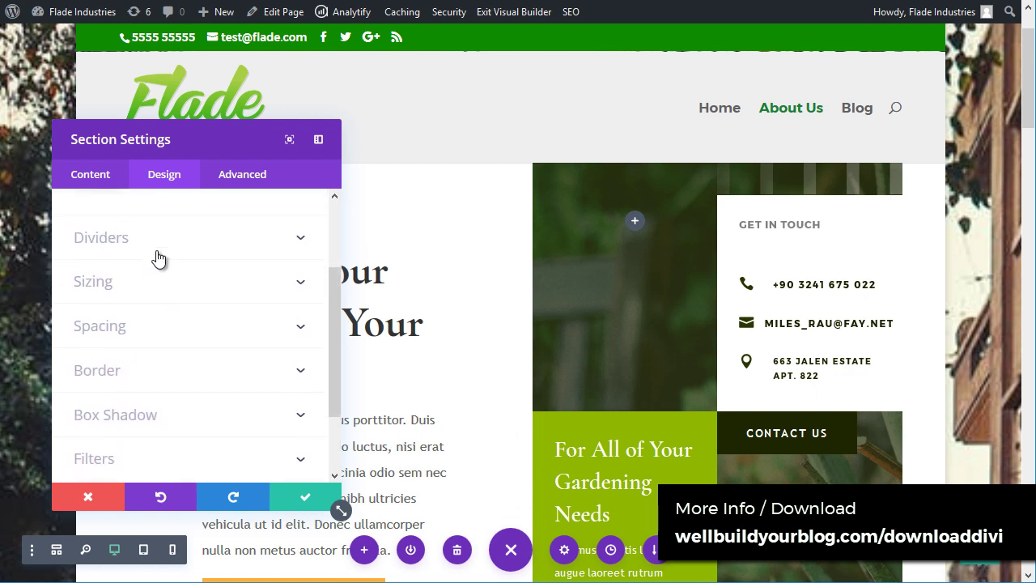
Step: Browse the Dividers, Spacing and Border options, then save the section settings
click(158, 247)
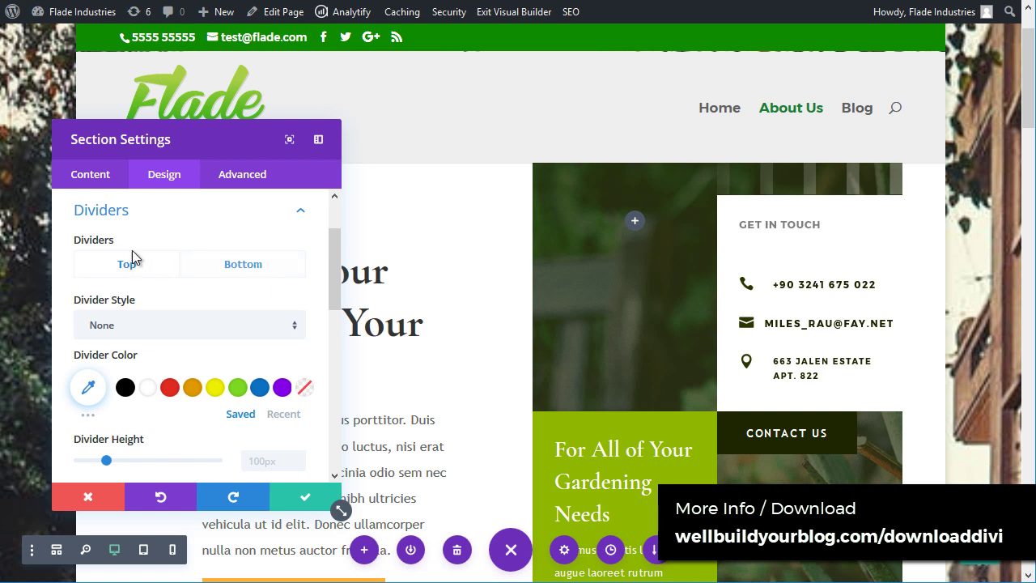
click(109, 218)
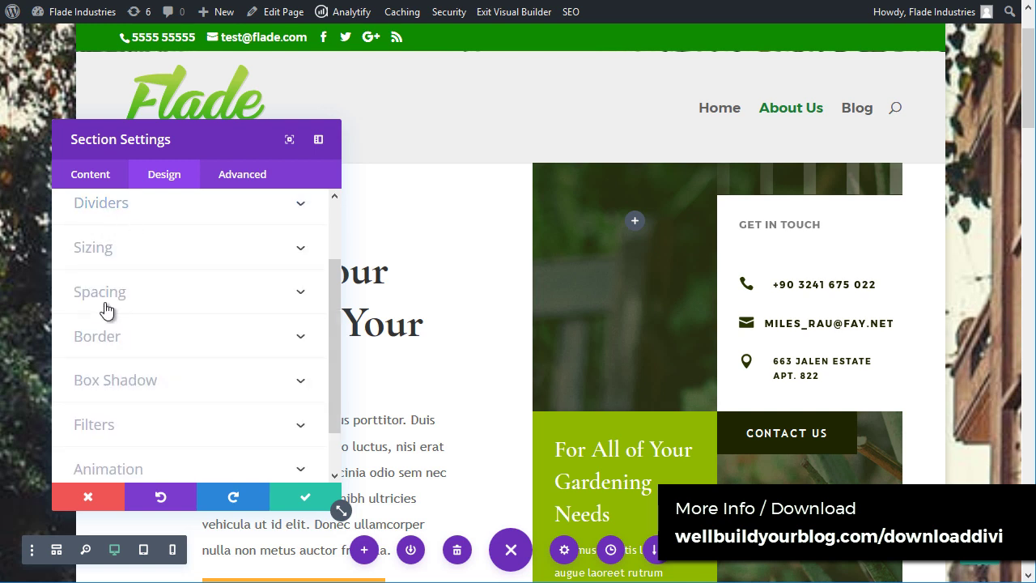
click(110, 301)
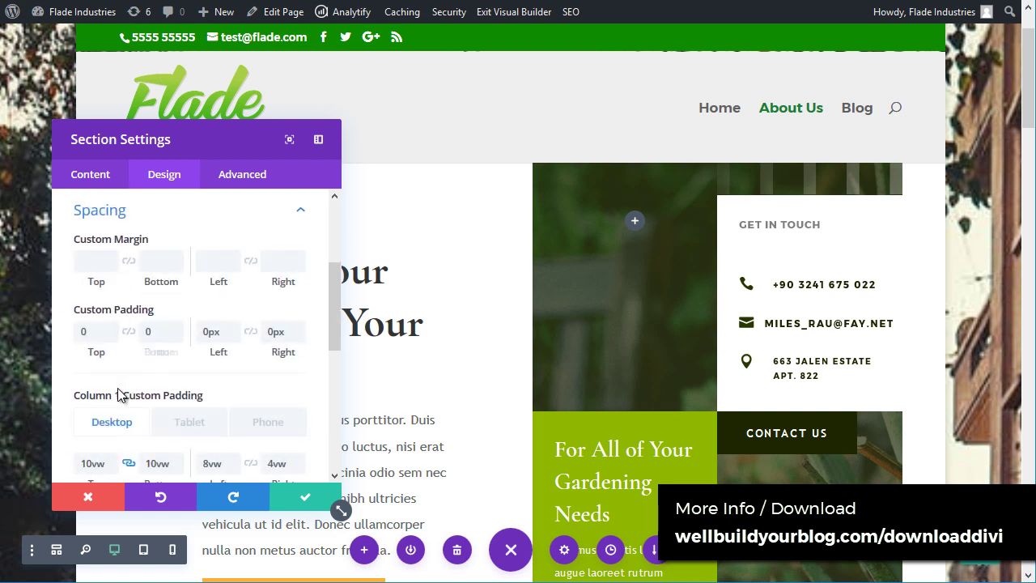
scroll(128, 378, down, 4)
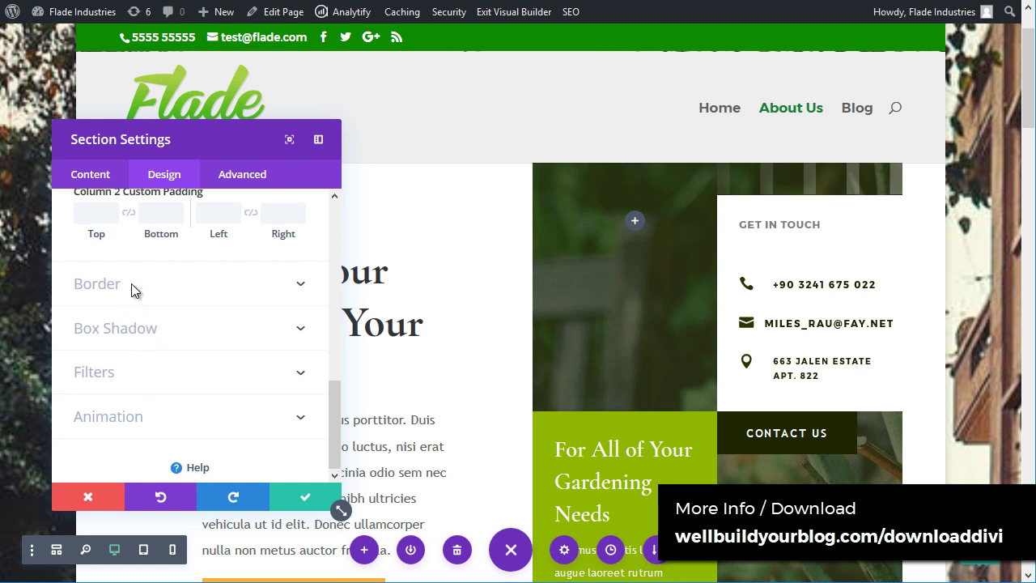
click(131, 283)
scroll(153, 343, down, 3)
click(304, 497)
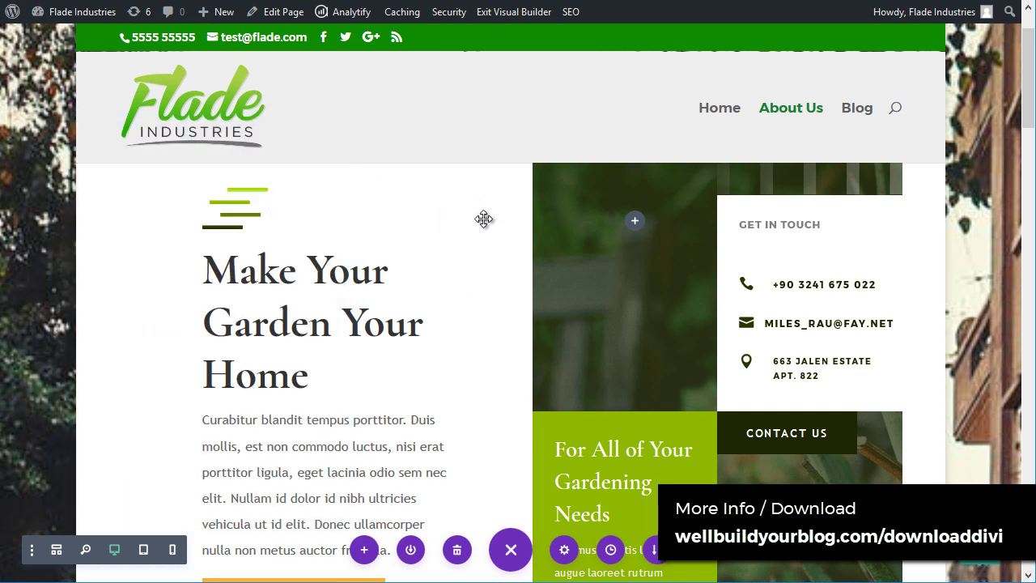
Step: Enlarge the top padding of the services section and its service row
scroll(465, 251, down, 5)
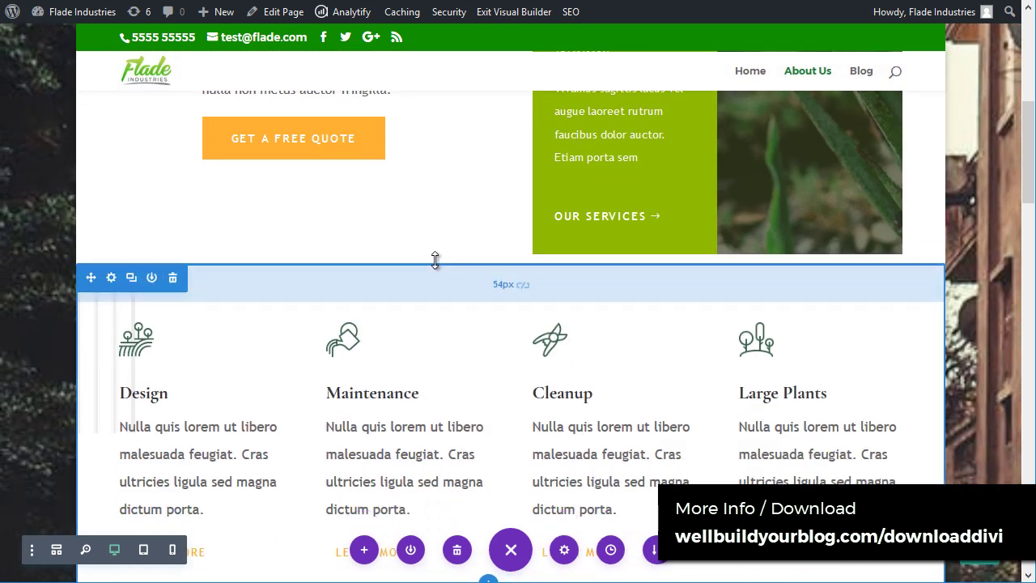
scroll(304, 277, down, 1)
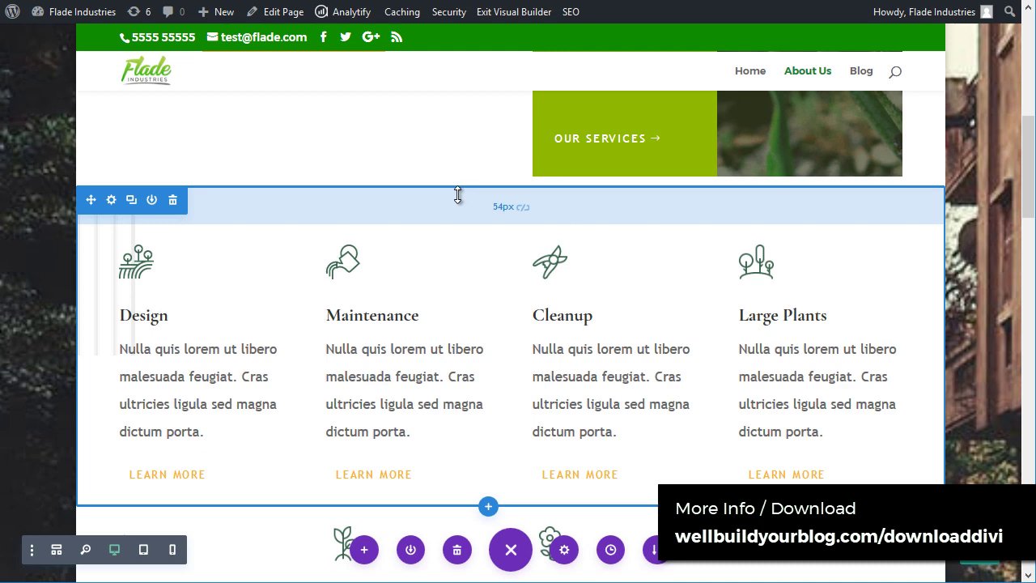
drag(457, 196, 474, 240)
scroll(472, 229, down, 4)
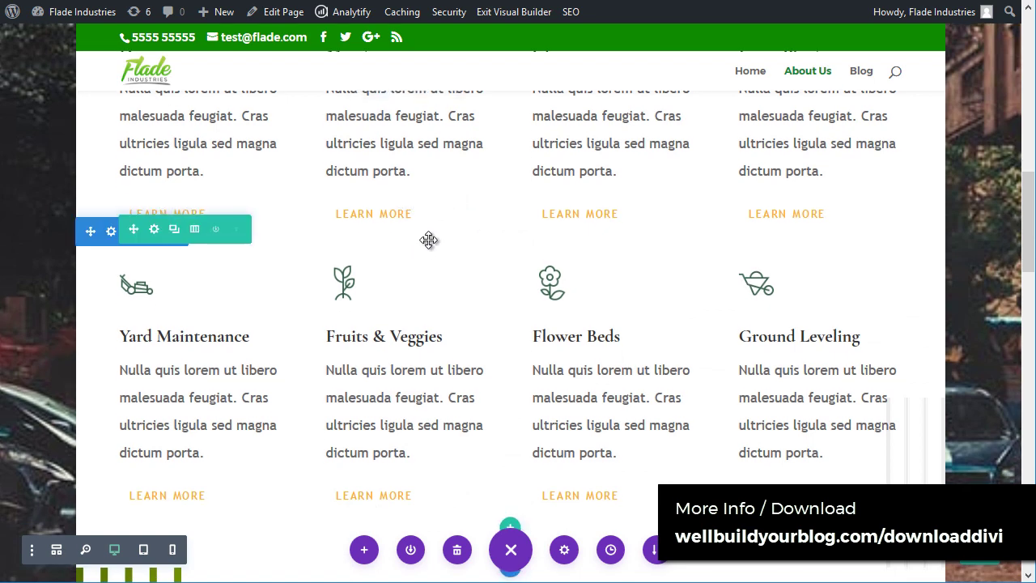
drag(434, 244, 426, 384)
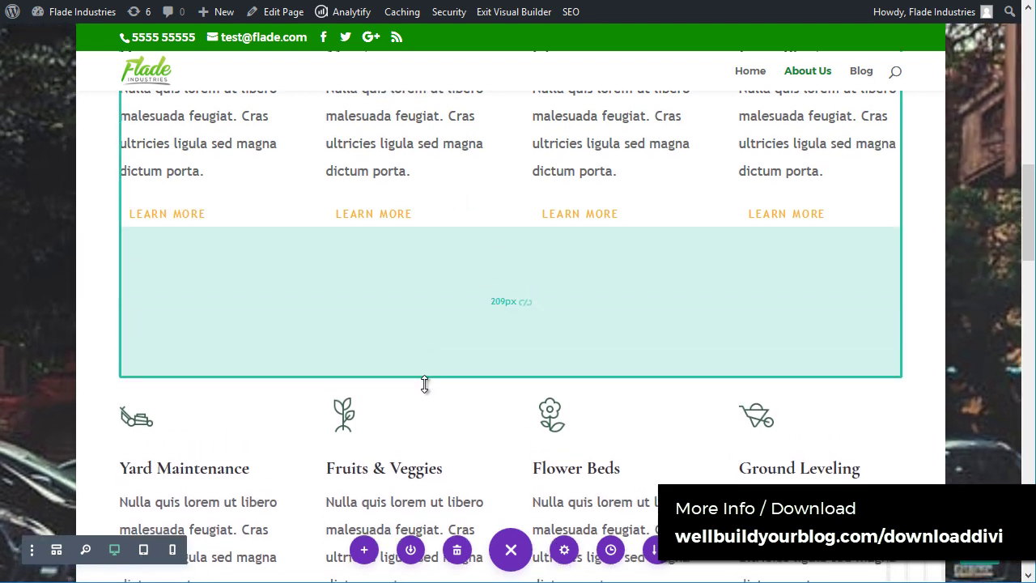
scroll(423, 347, up, 3)
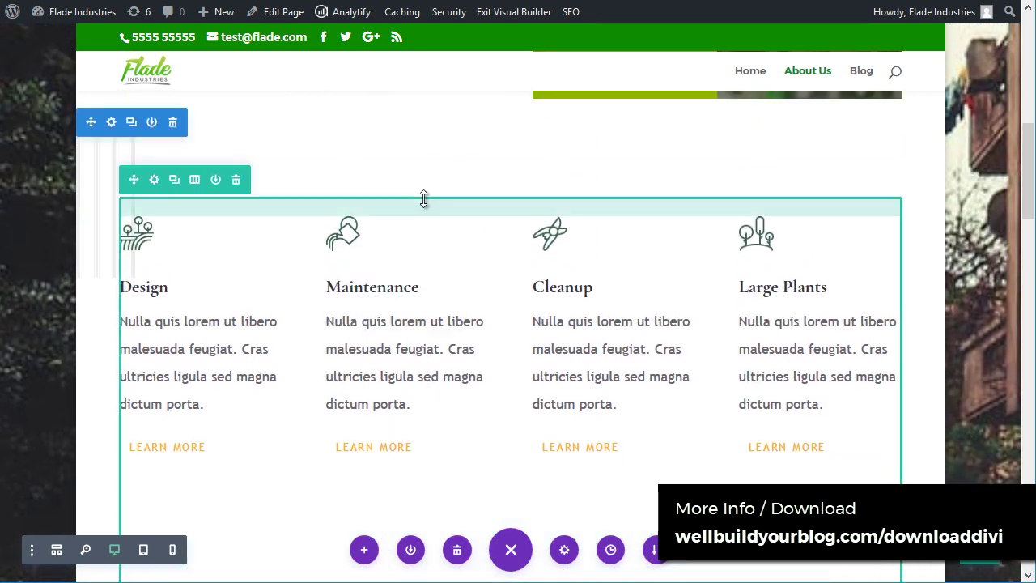
drag(423, 199, 429, 295)
scroll(364, 243, up, 2)
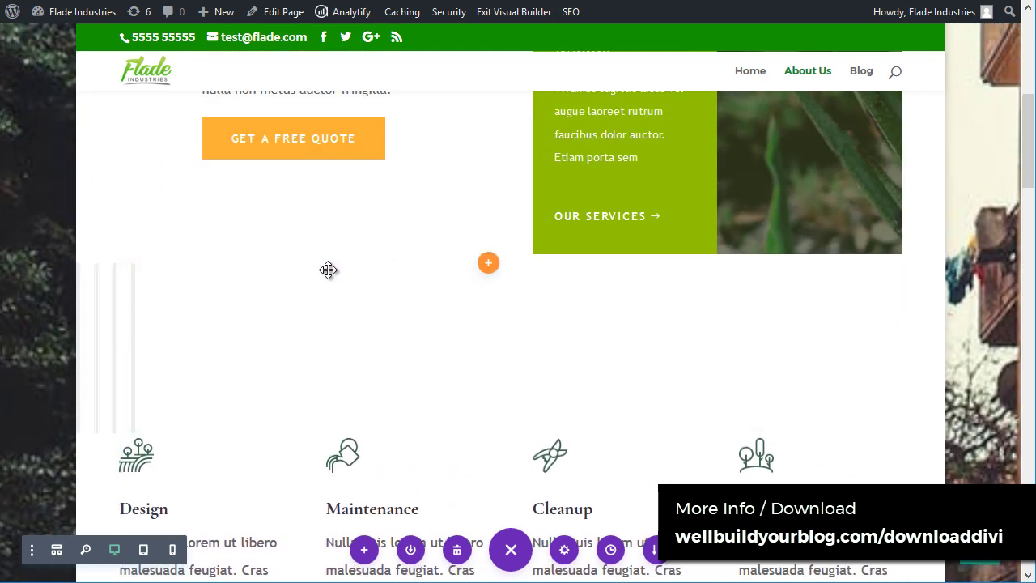
Step: Reduce section top padding to about 20px, row top to 51px, and row bottom to nearly zero
drag(332, 254, 370, 192)
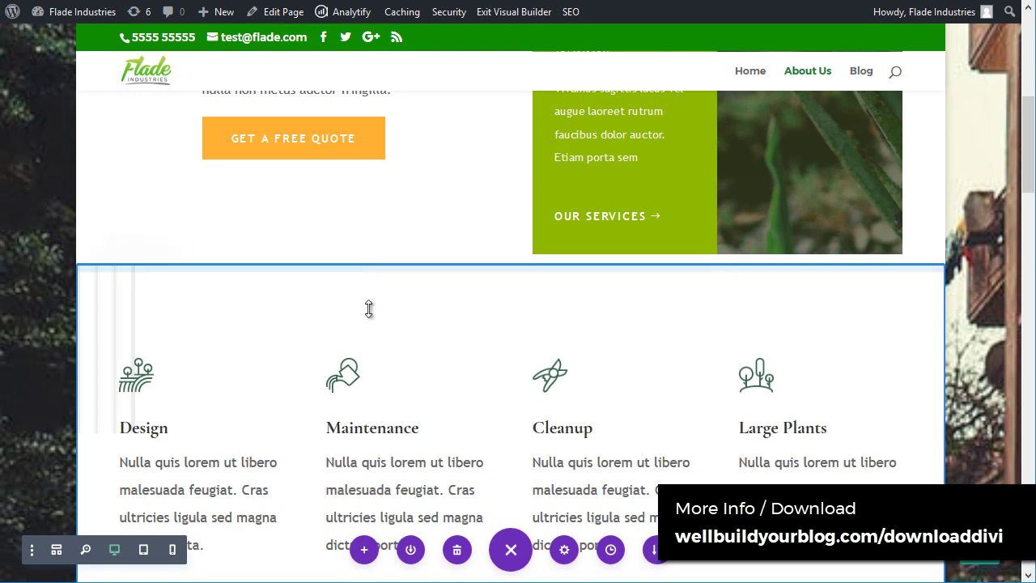
drag(372, 296, 381, 229)
scroll(397, 210, down, 4)
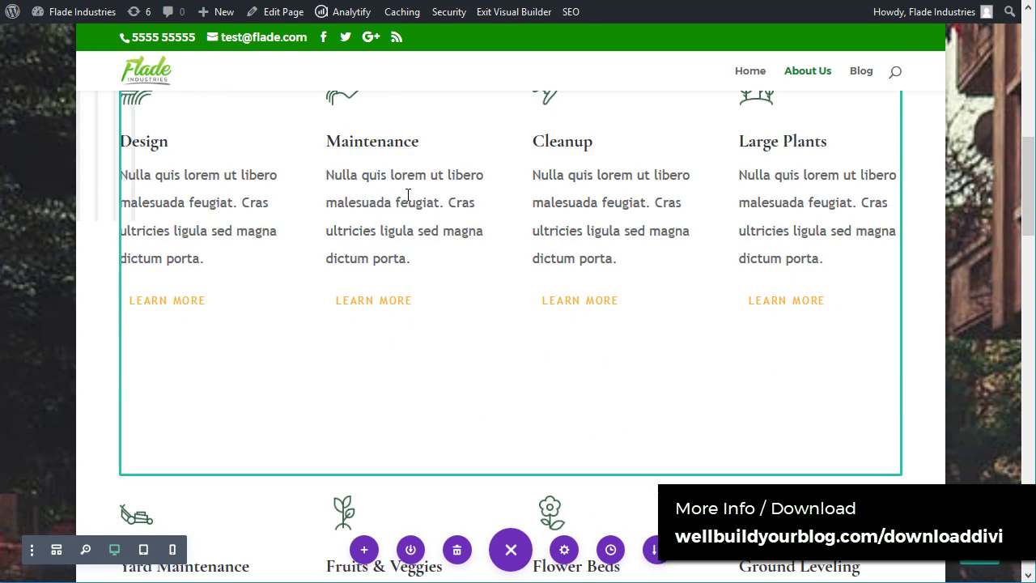
drag(341, 297, 348, 229)
scroll(378, 275, down, 2)
scroll(379, 276, down, 4)
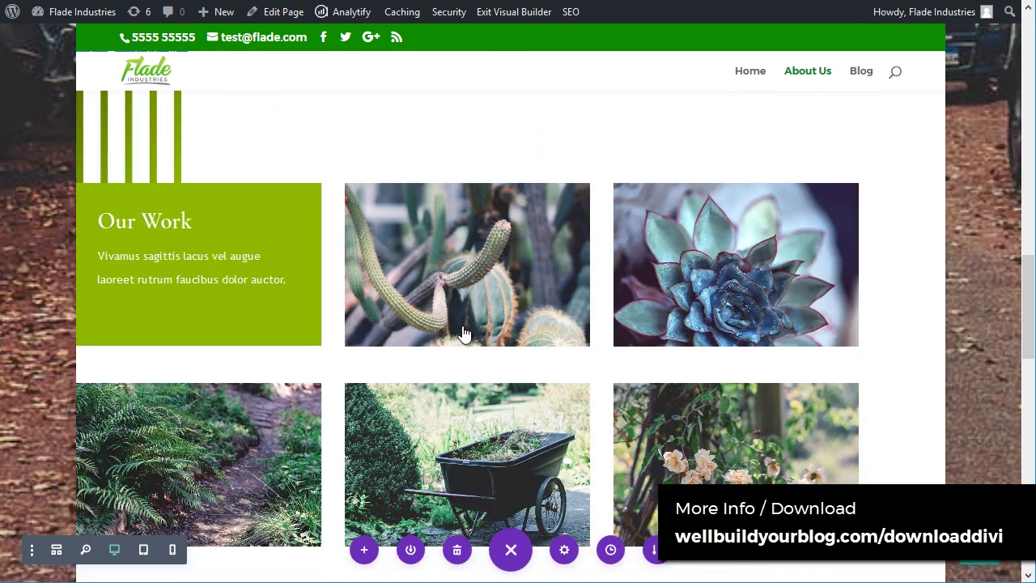
Step: Delete the striped row above the Our Work gallery
scroll(462, 335, up, 2)
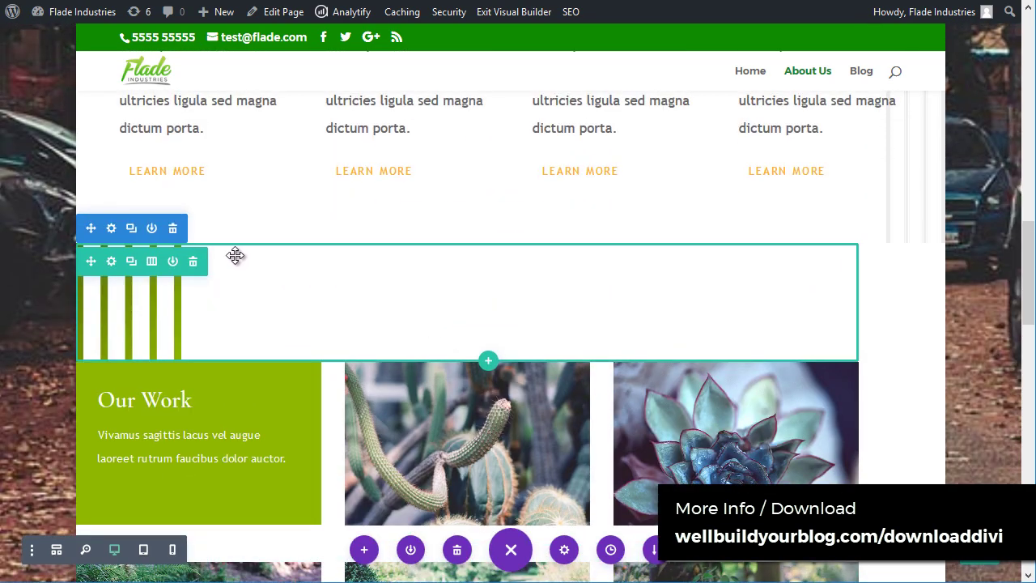
click(192, 265)
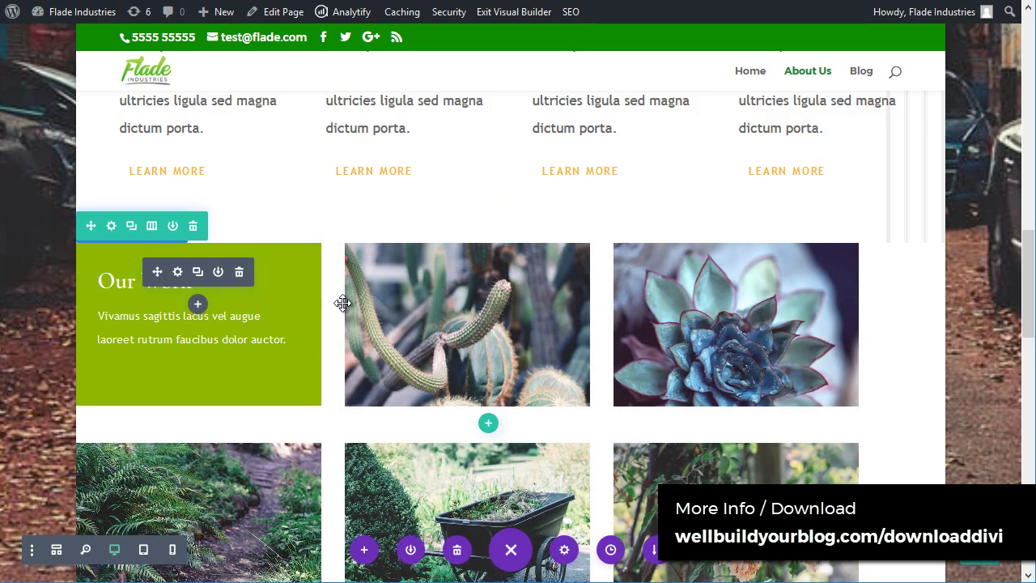
scroll(423, 365, down, 6)
scroll(437, 388, up, 4)
scroll(443, 395, up, 5)
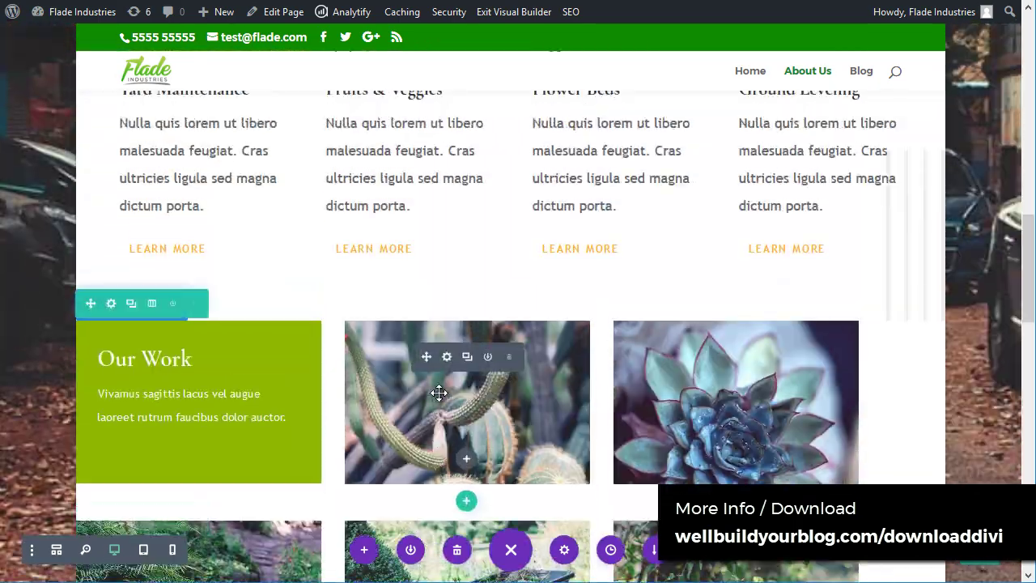
scroll(481, 422, down, 4)
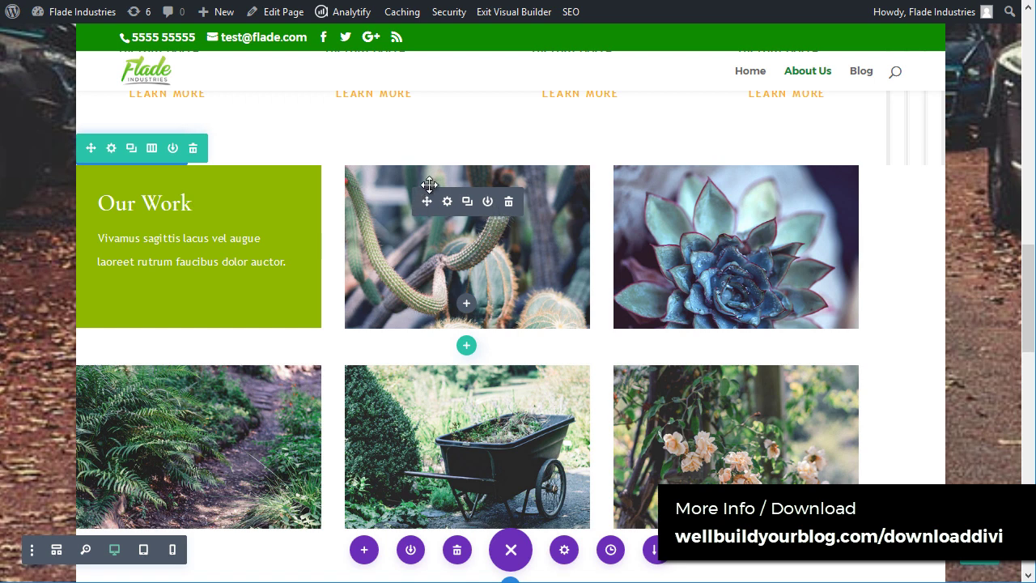
Step: Open Add to Library for the cactus image module, then cancel without saving
click(488, 203)
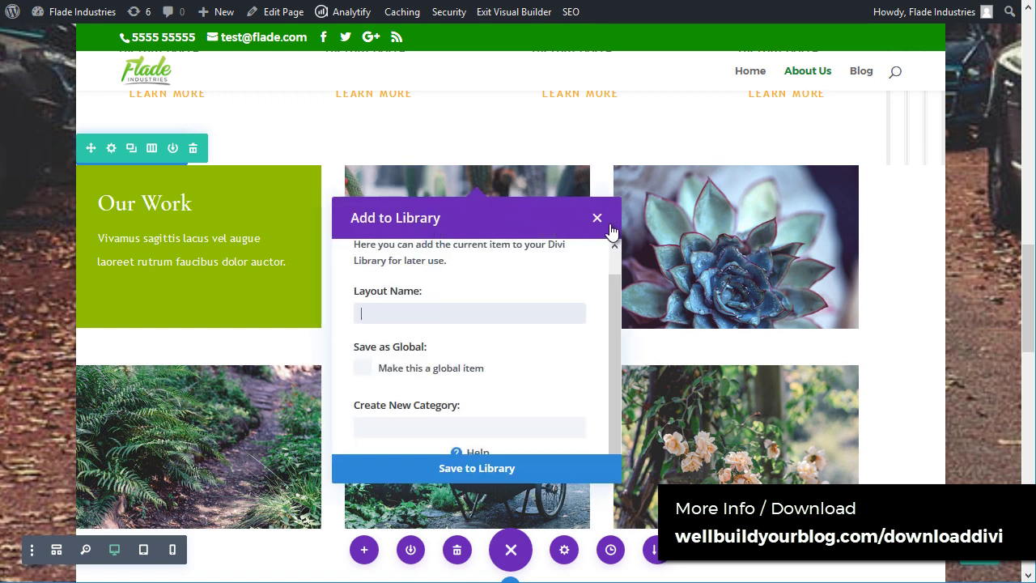
key(Escape)
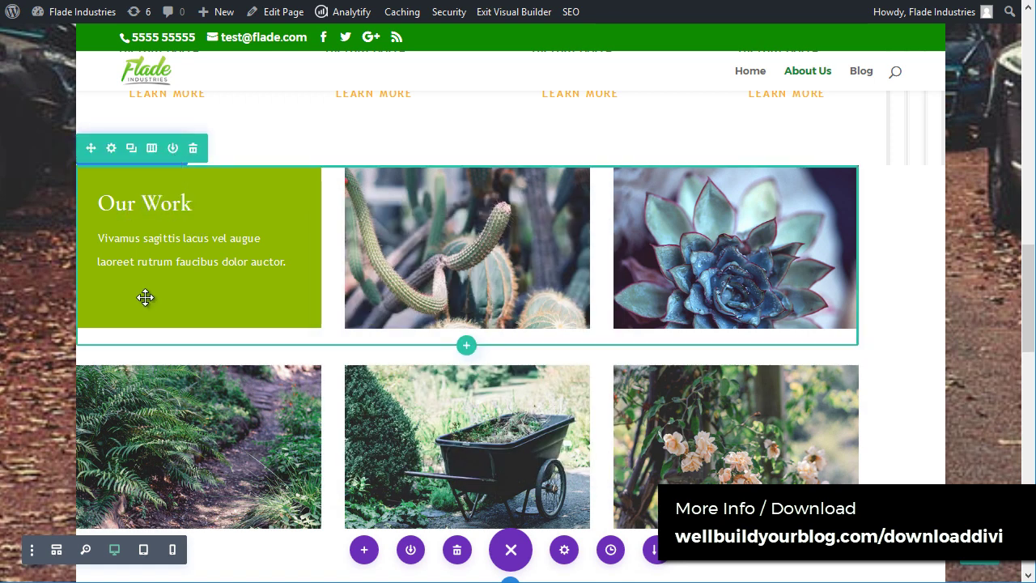
scroll(303, 242, up, 5)
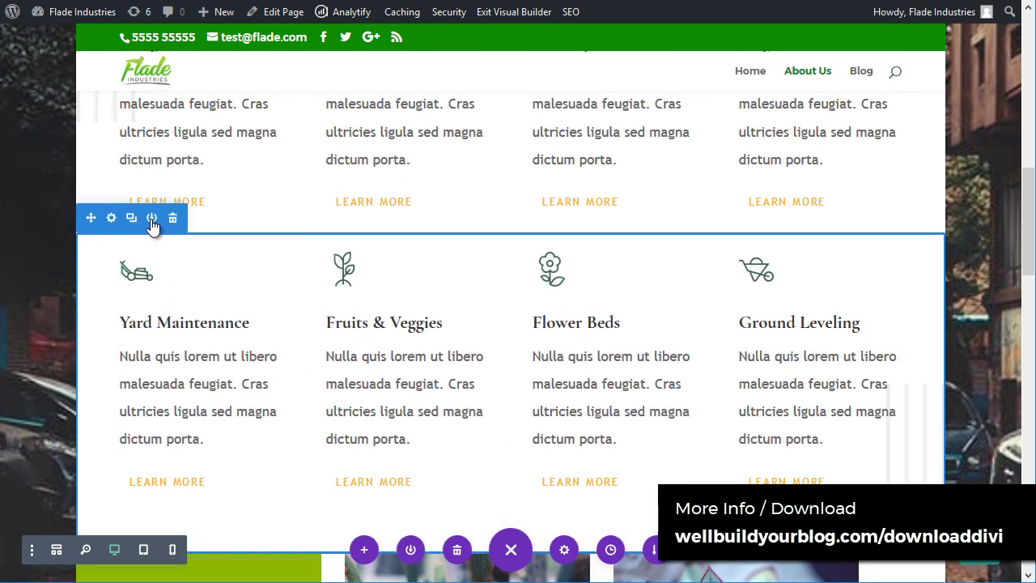
Step: Name the services row 'main row', make it a global item, and save it to the Divi Library
click(152, 218)
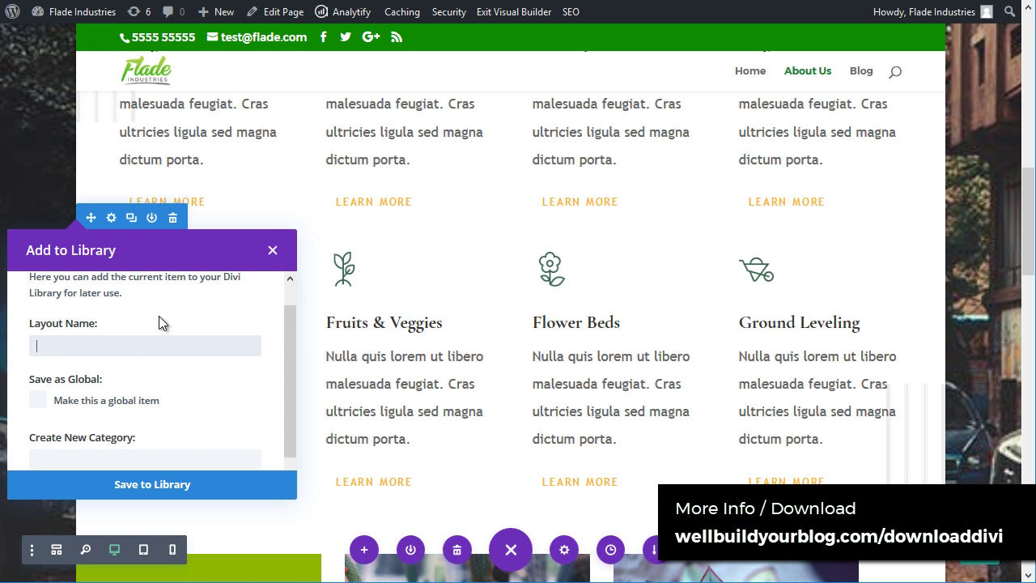
text(main row)
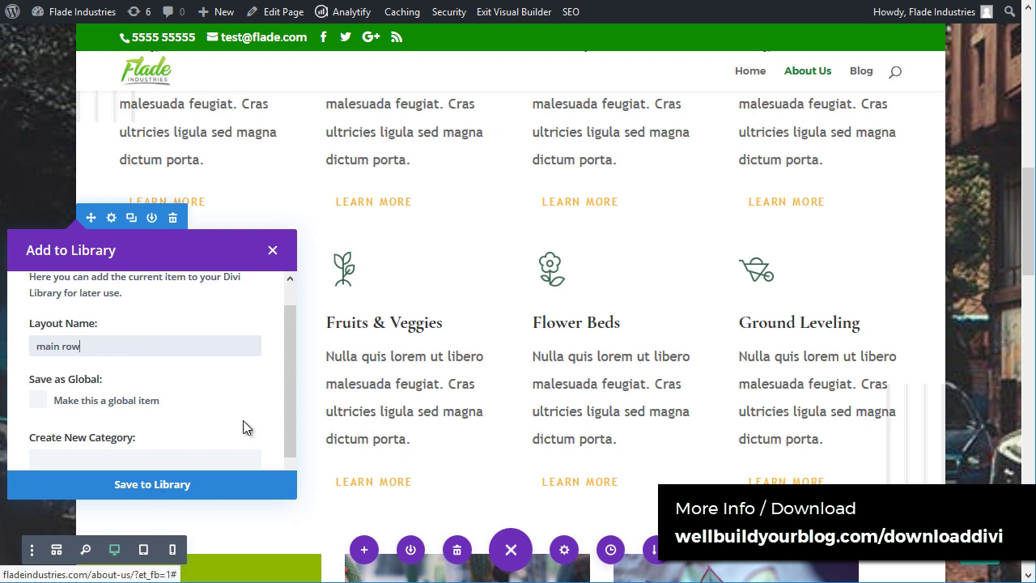
click(38, 401)
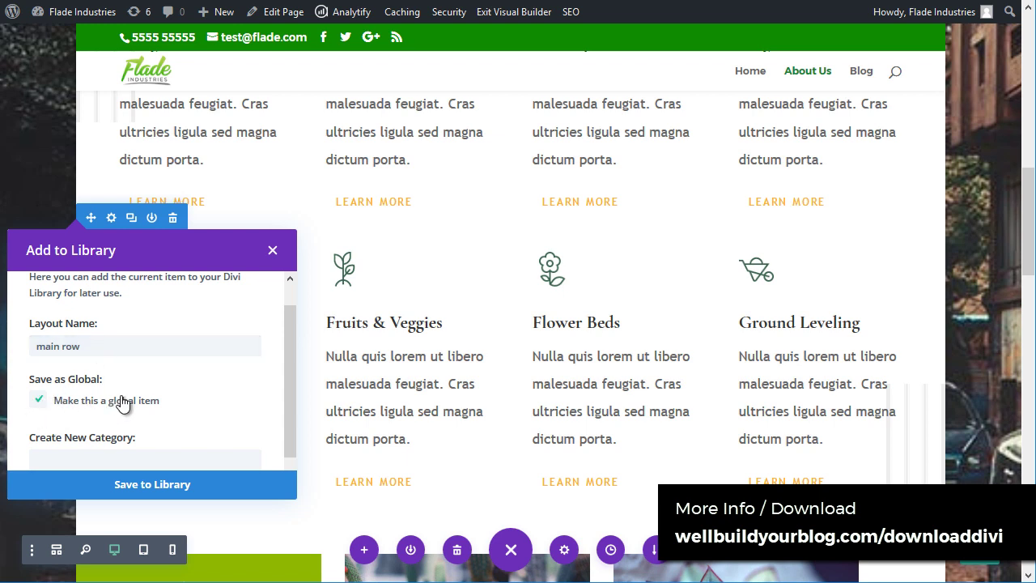
click(166, 490)
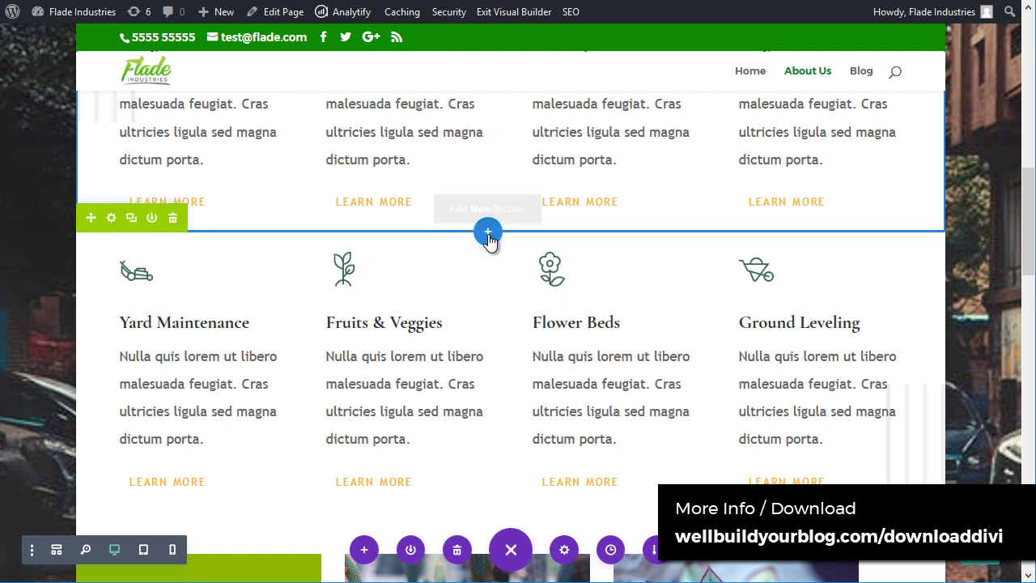
Step: Add a new section below from the library using the saved 'main row' layout
click(488, 234)
click(492, 297)
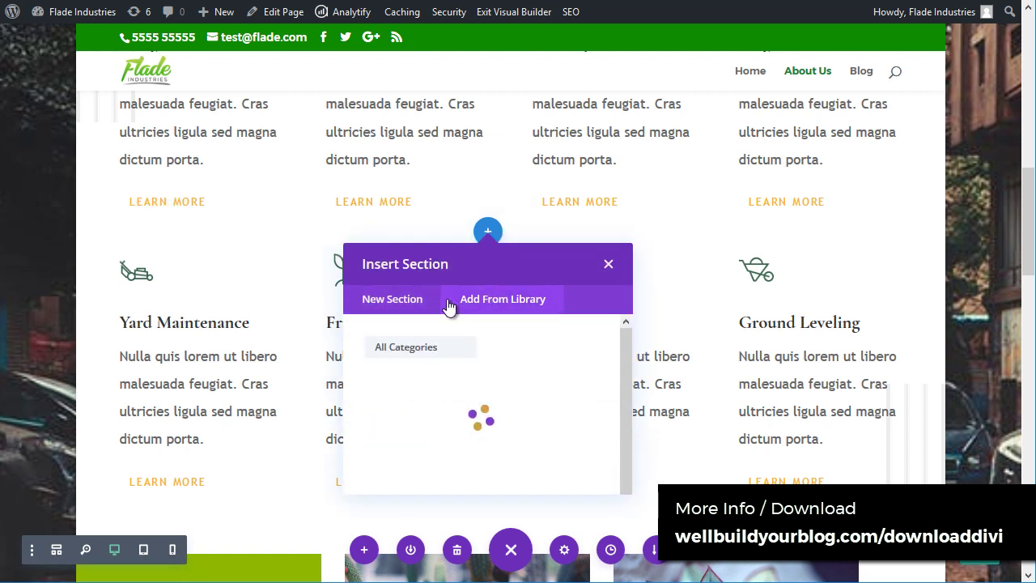
click(397, 300)
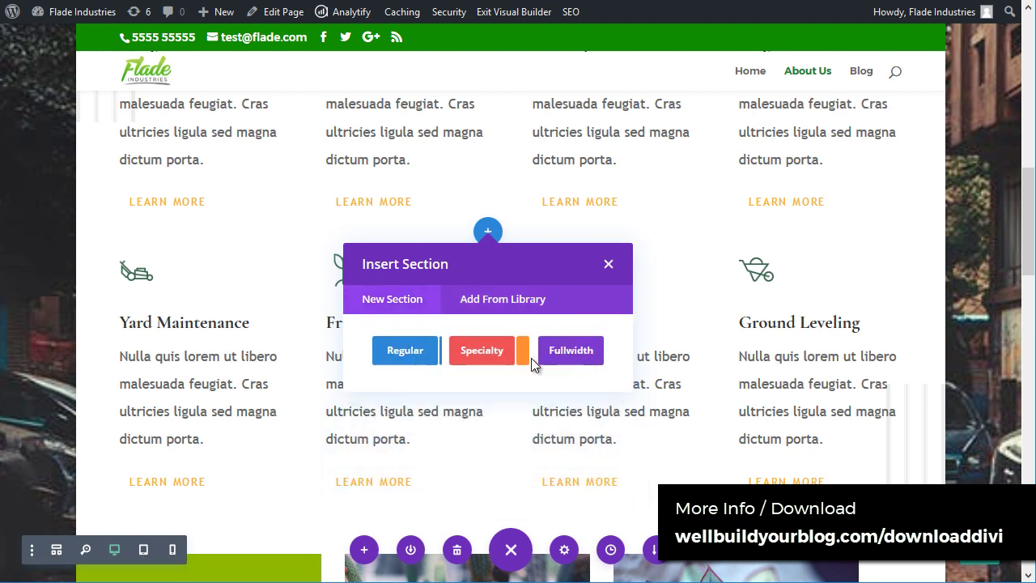
click(482, 310)
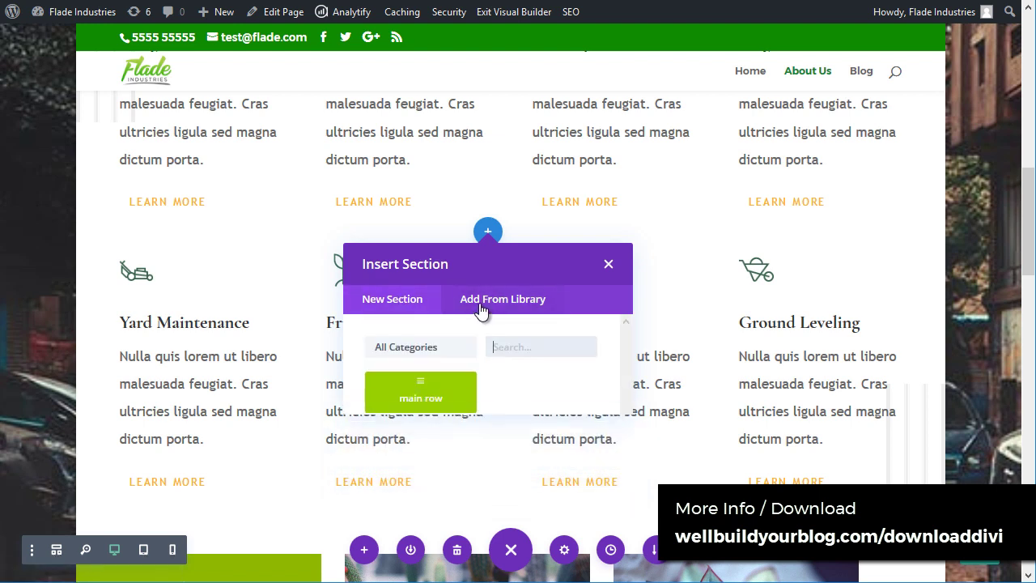
click(421, 392)
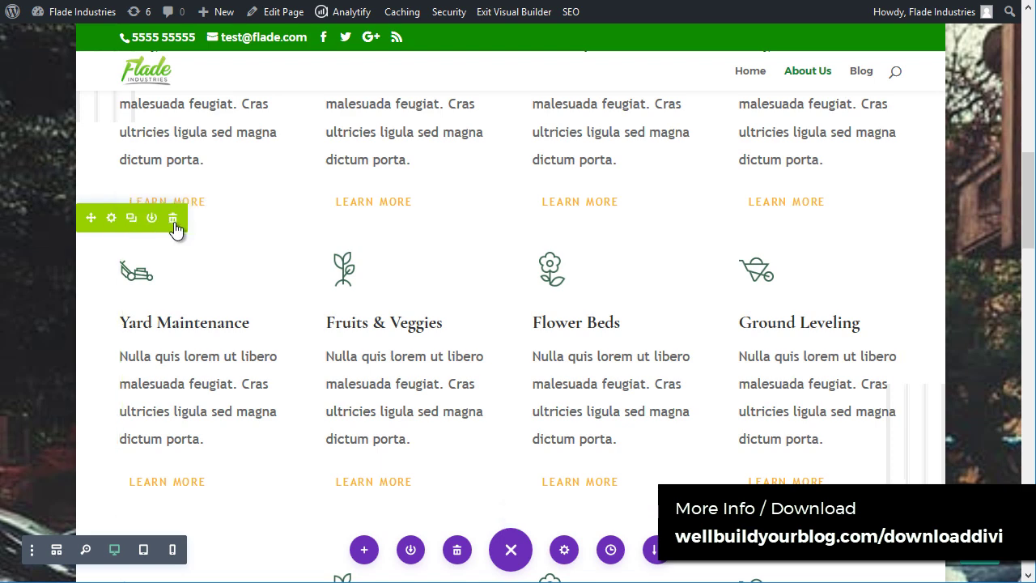
scroll(157, 296, down, 1)
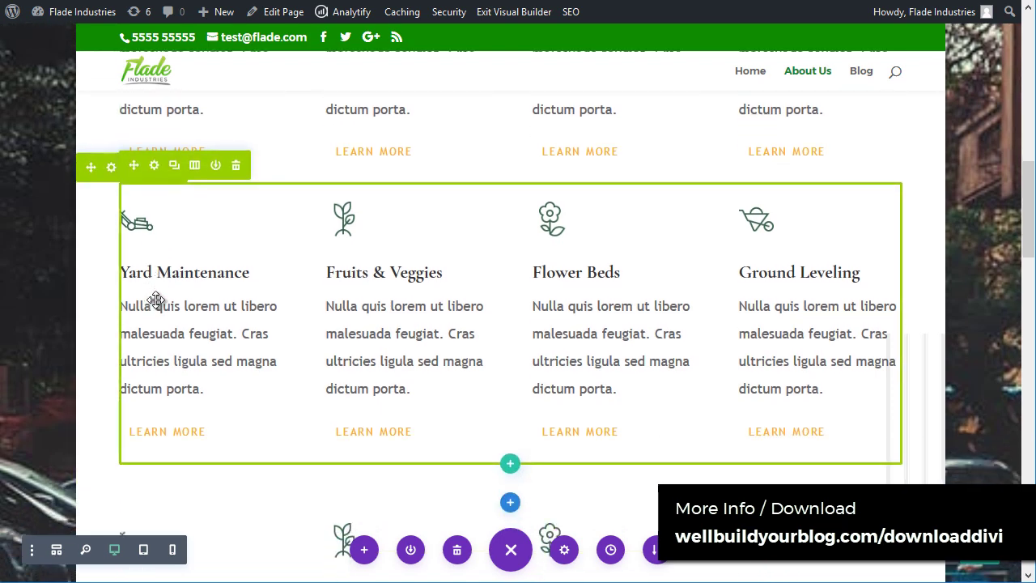
scroll(157, 308, up, 3)
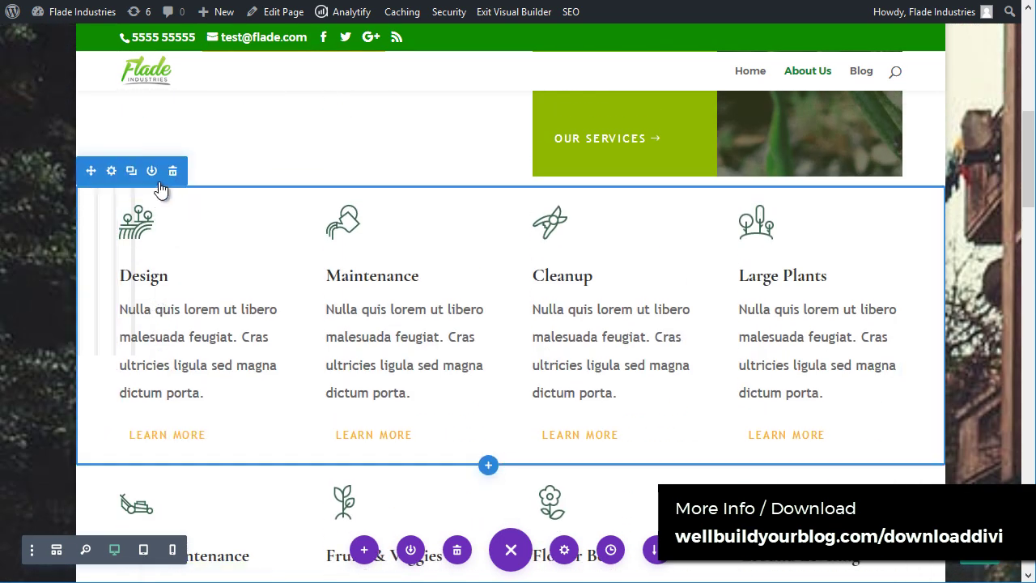
scroll(178, 300, down, 2)
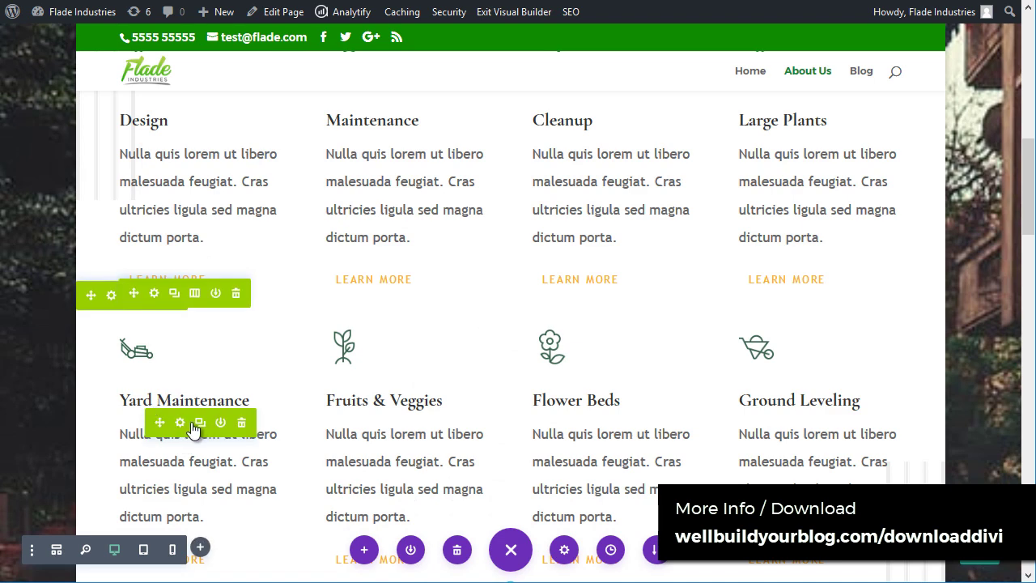
scroll(264, 429, down, 4)
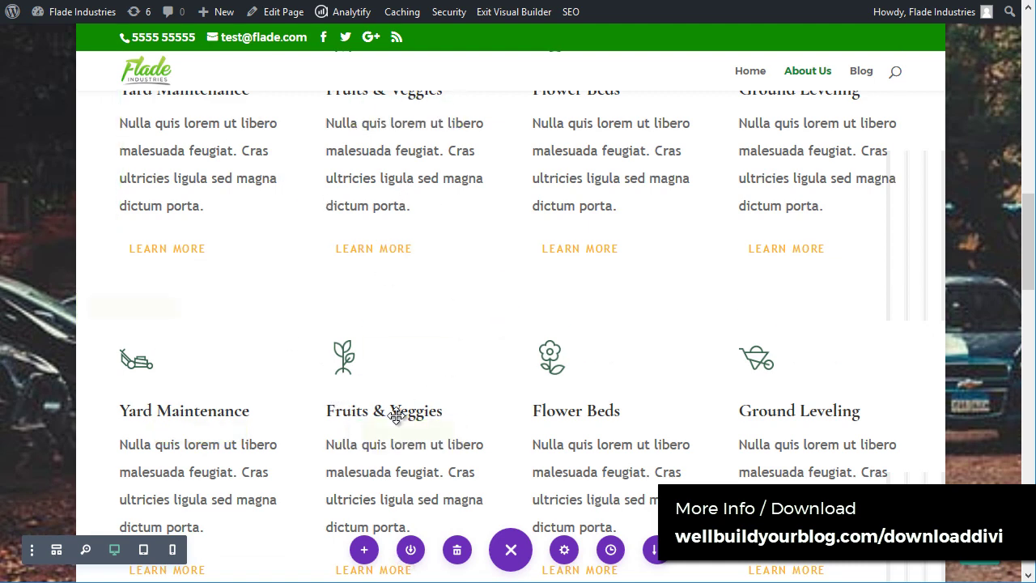
scroll(397, 437, up, 1)
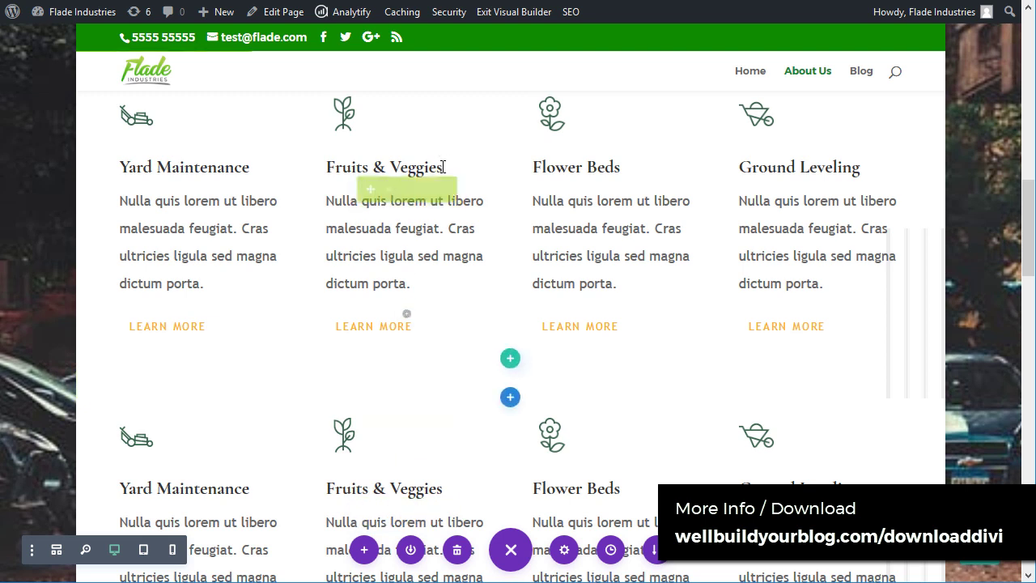
Step: Change the 'Fruits & Veggies' heading to 'Fruits & Nuts'
drag(437, 168, 392, 167)
key(BackSpace)
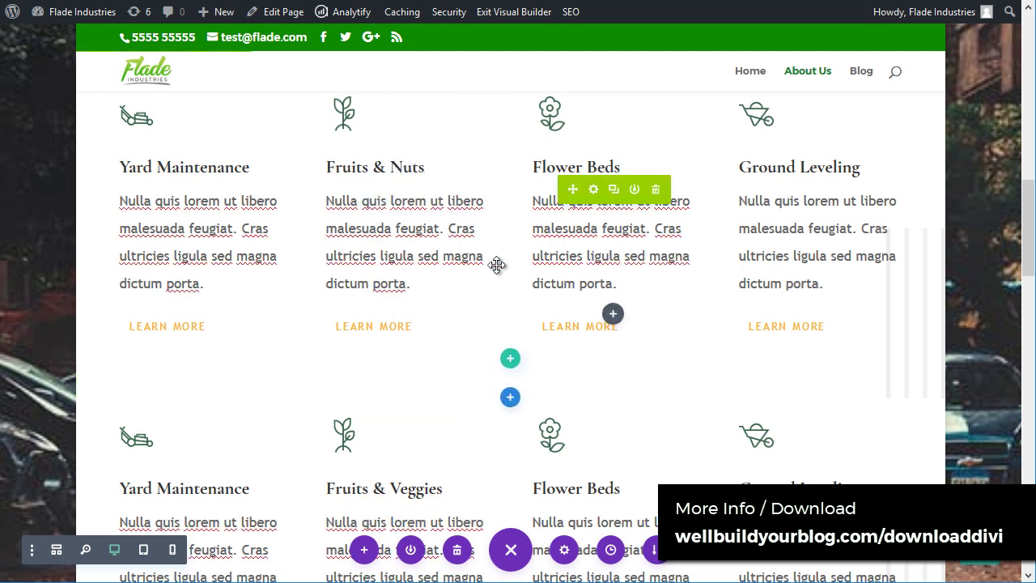
click(434, 238)
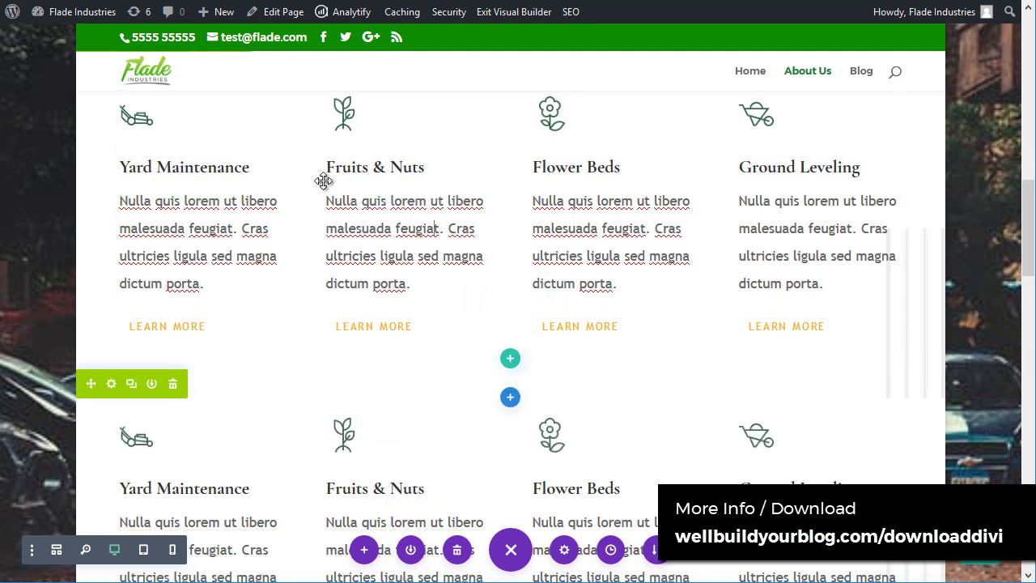
scroll(599, 332, down, 1)
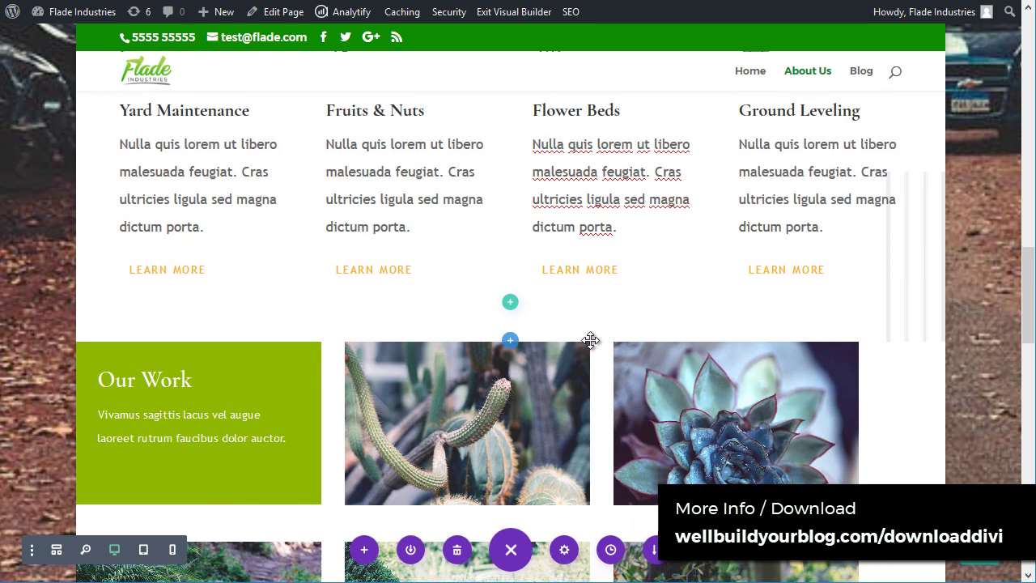
Step: Replace part of the Our Work description with 'YEW' and set the selected text to Arial
drag(384, 166, 337, 170)
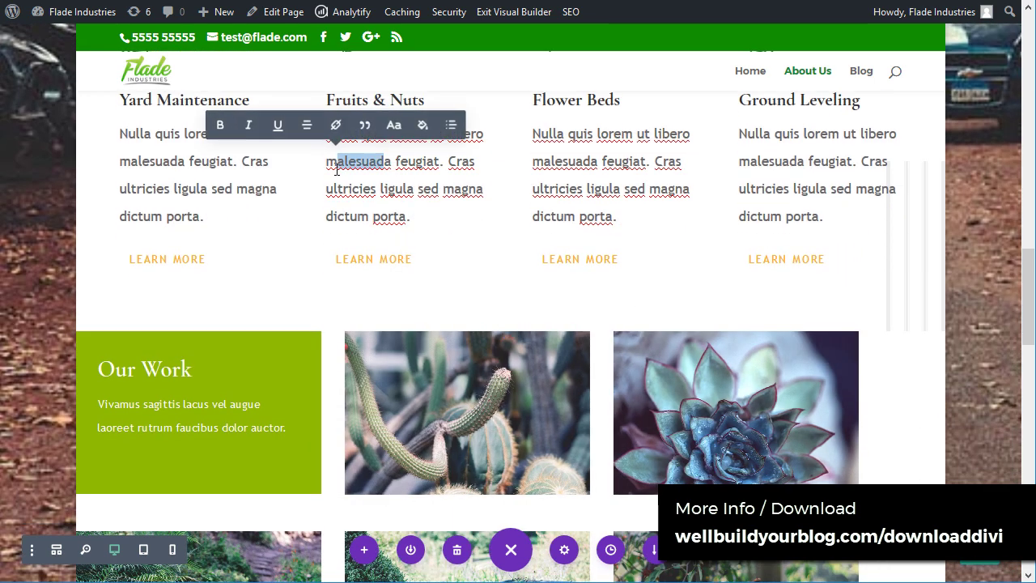
drag(247, 427, 138, 430)
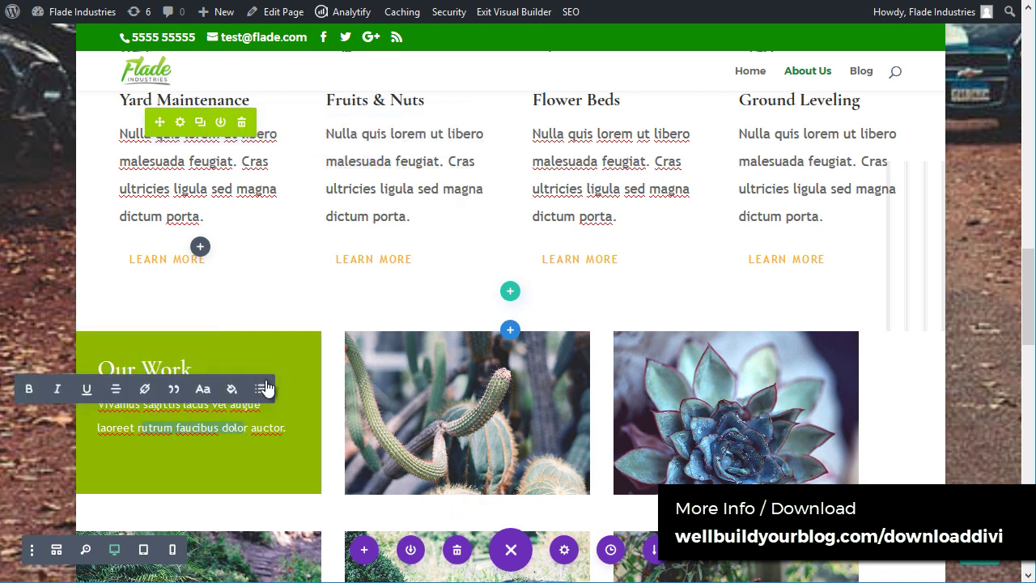
text(YEWSr)
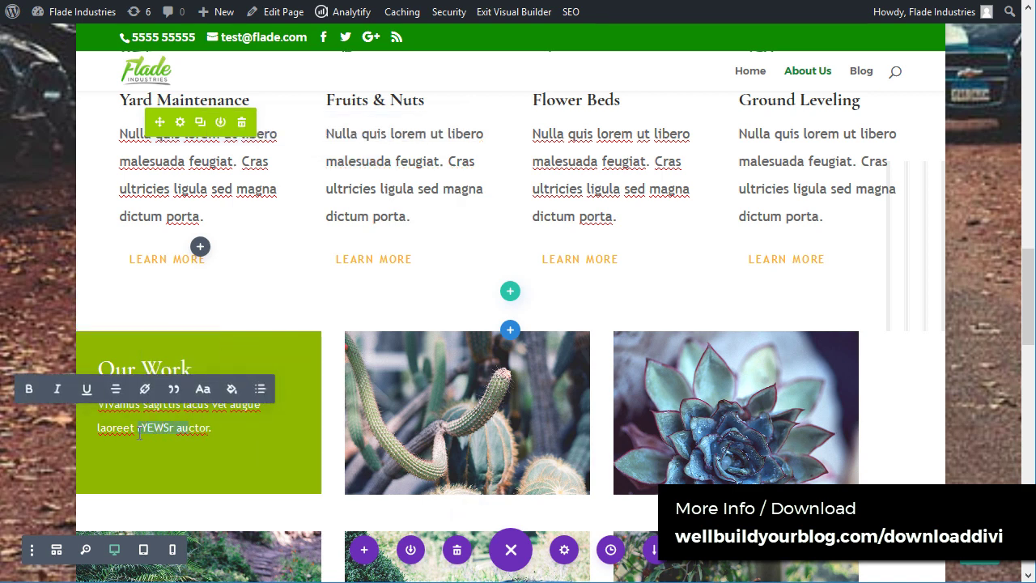
click(203, 390)
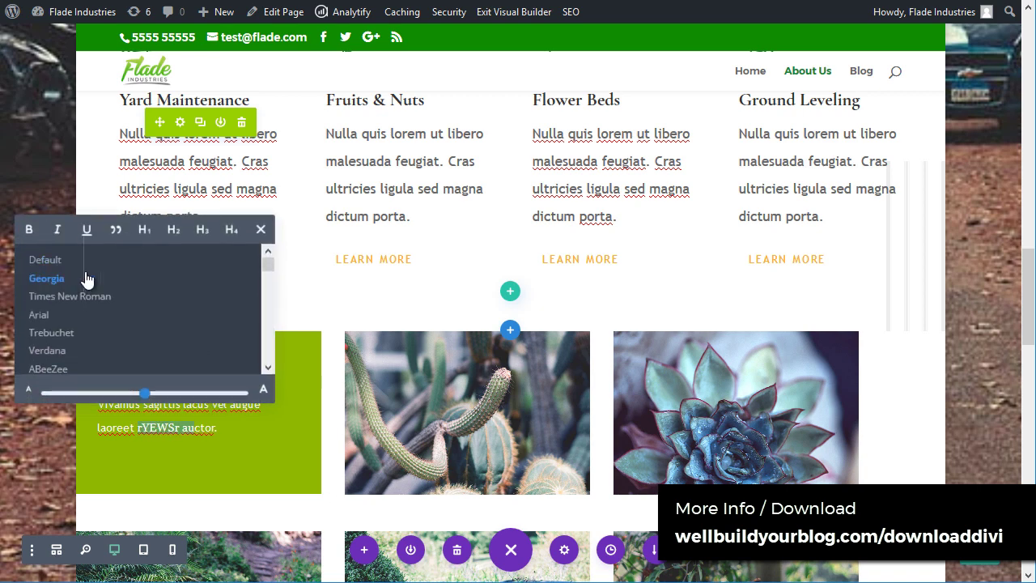
click(64, 318)
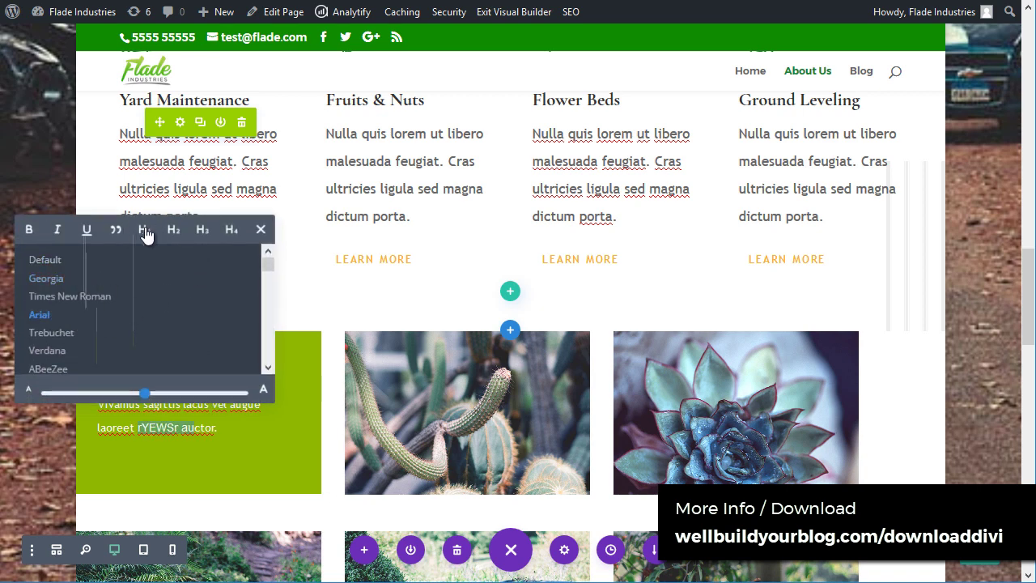
Step: Try H1, default font, italic and bold on 'sagittis lacus', then undo the formatting
click(146, 233)
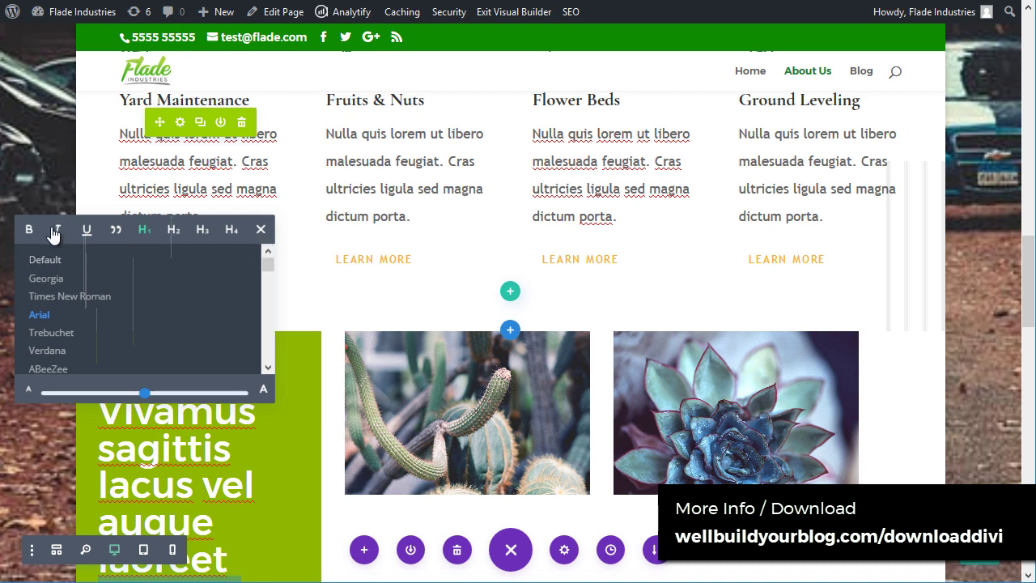
click(68, 259)
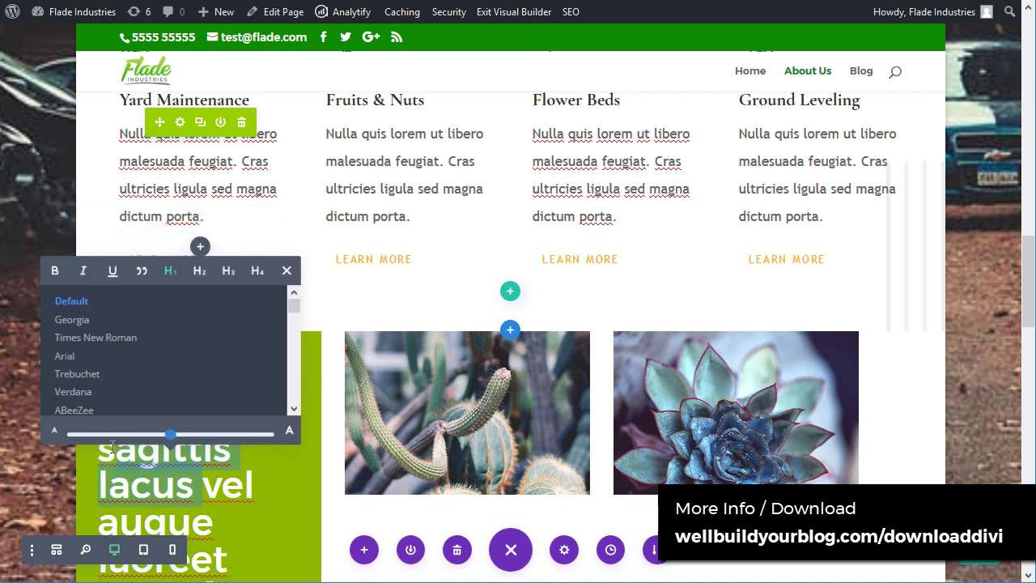
click(57, 242)
click(29, 245)
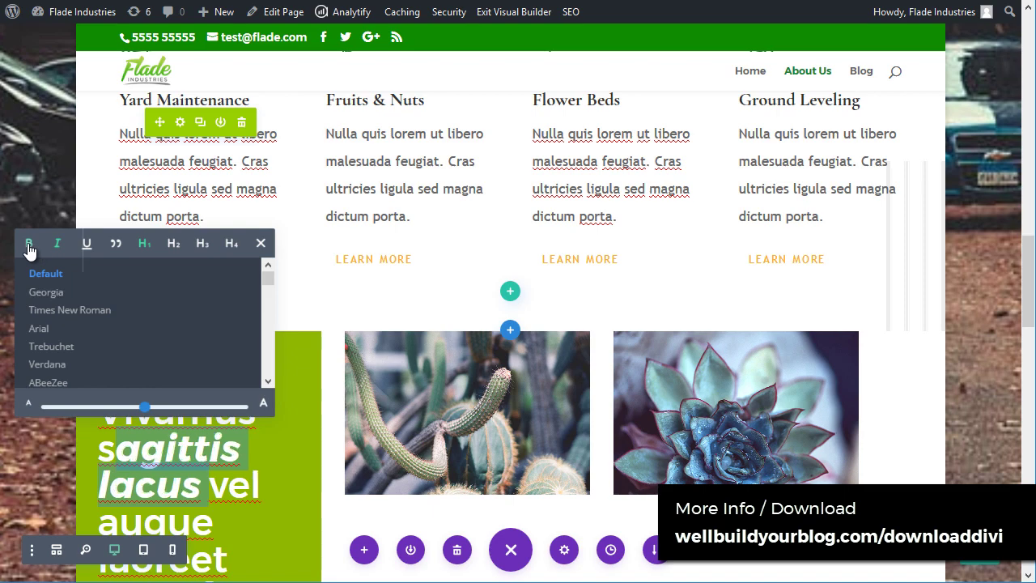
click(261, 244)
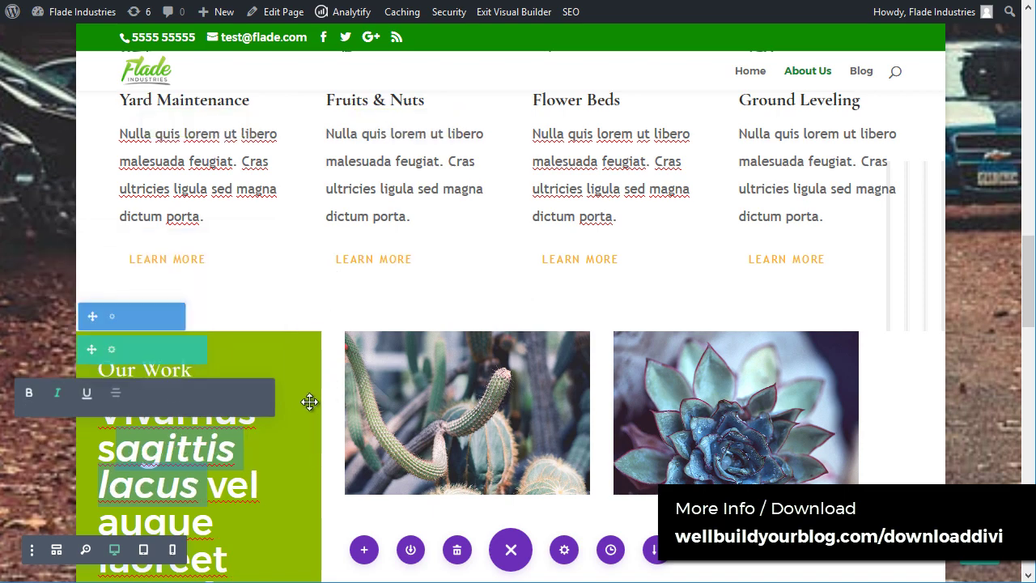
scroll(303, 409, down, 2)
scroll(298, 413, down, 2)
scroll(255, 351, up, 2)
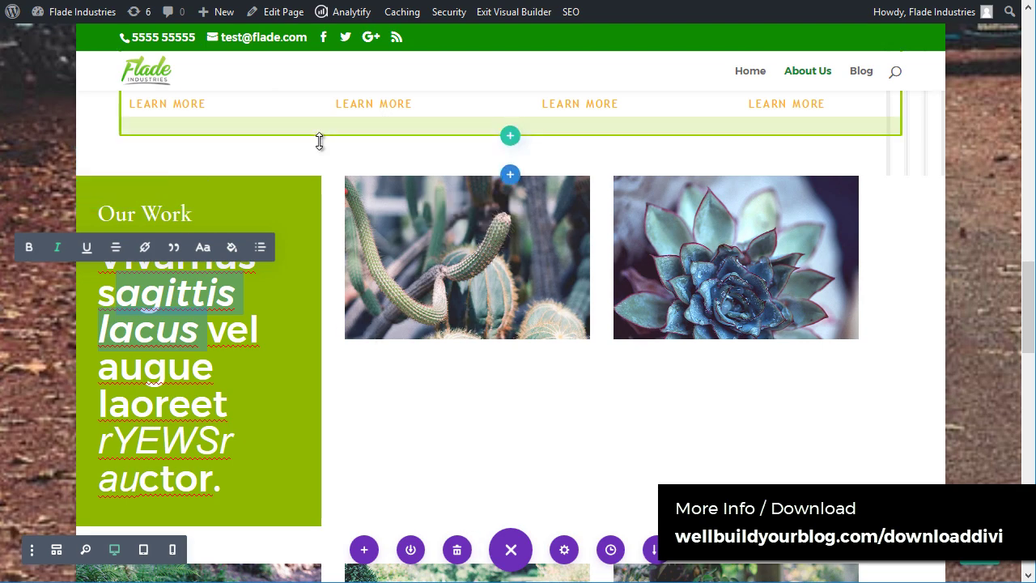
key(ctrl+z)
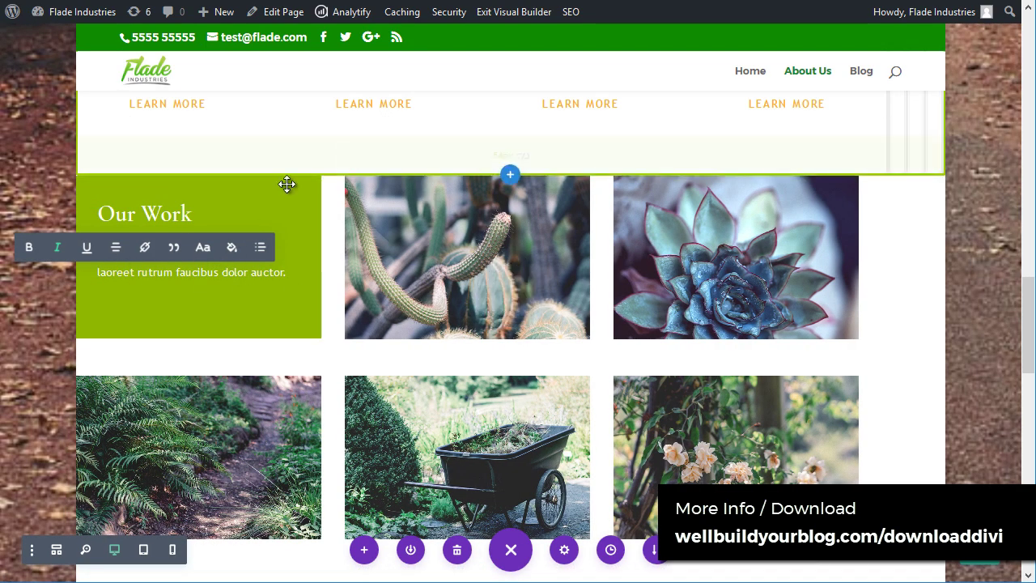
Step: Open the fern image module's settings and close them, keeping changes
scroll(187, 363, down, 2)
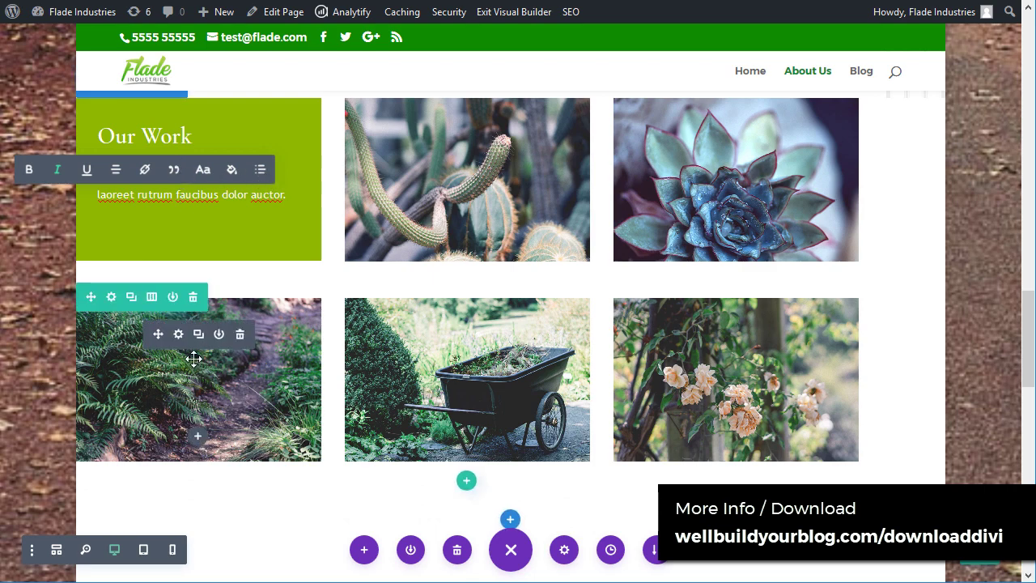
click(177, 333)
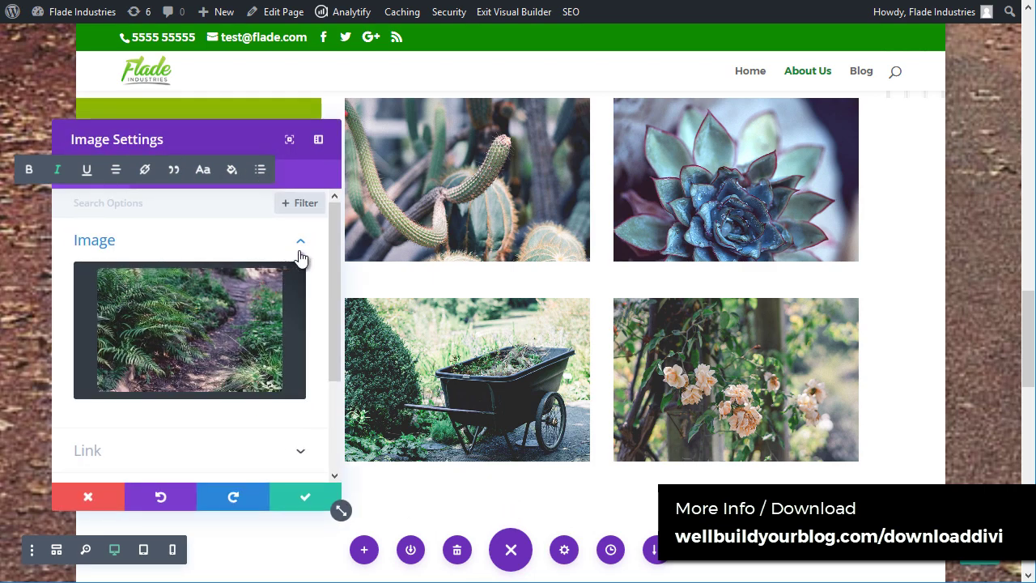
scroll(324, 329, down, 3)
scroll(327, 306, up, 3)
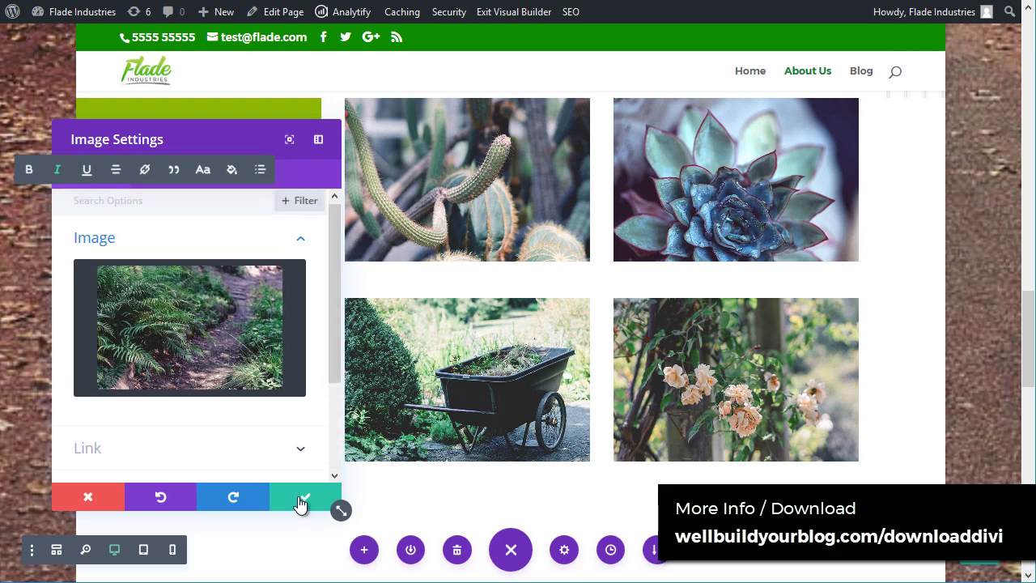
click(299, 504)
scroll(459, 437, down, 2)
scroll(249, 359, up, 1)
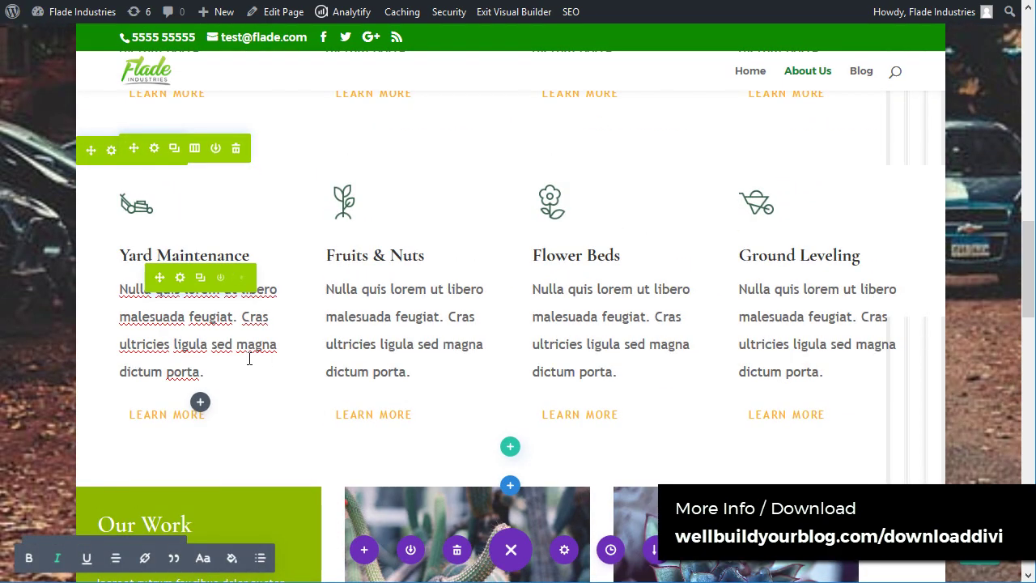
Step: Open the Yard Maintenance module settings and expand the panel to show every option group
click(180, 278)
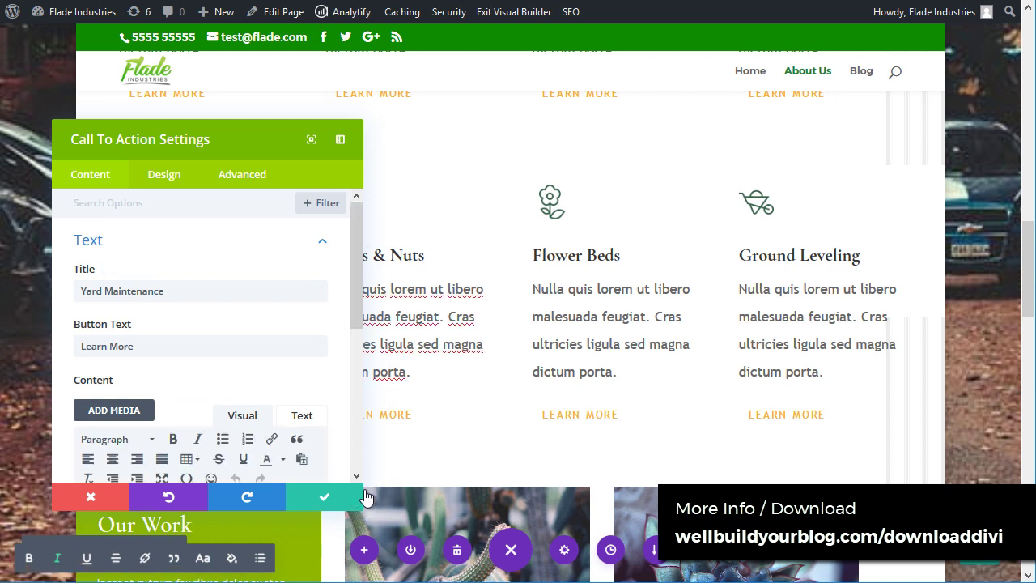
drag(362, 508, 373, 512)
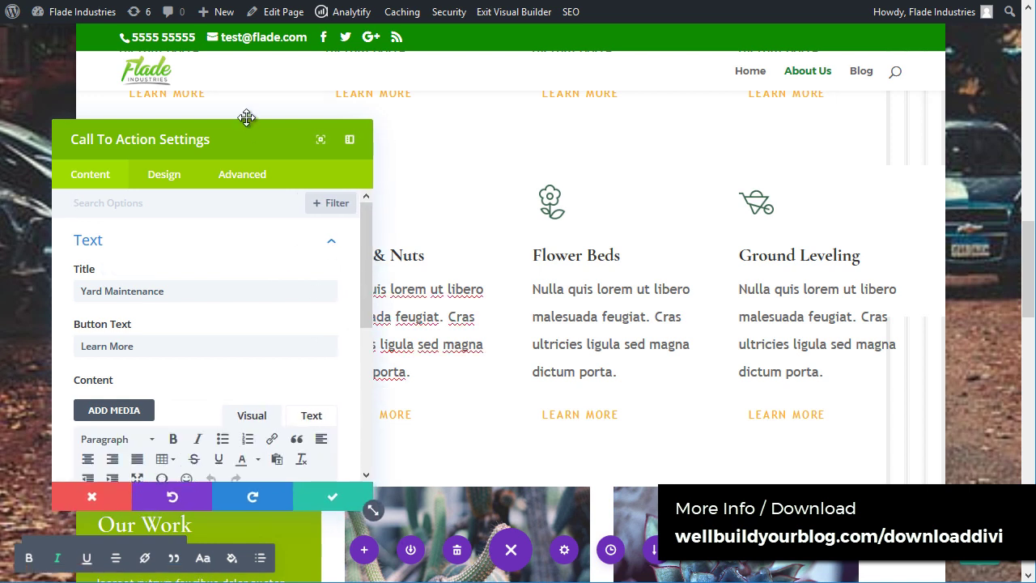
drag(250, 123, 224, 43)
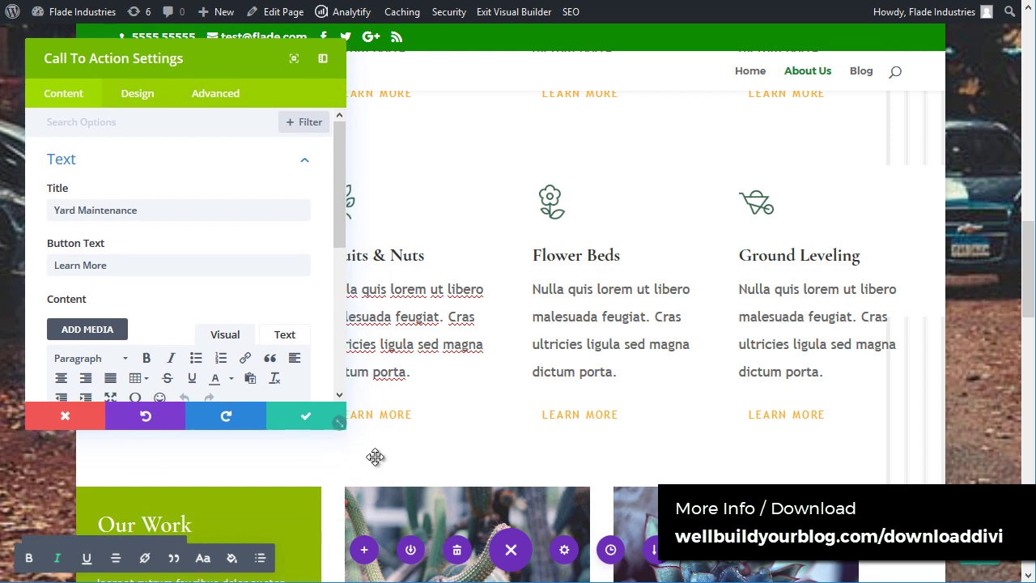
drag(346, 430, 988, 519)
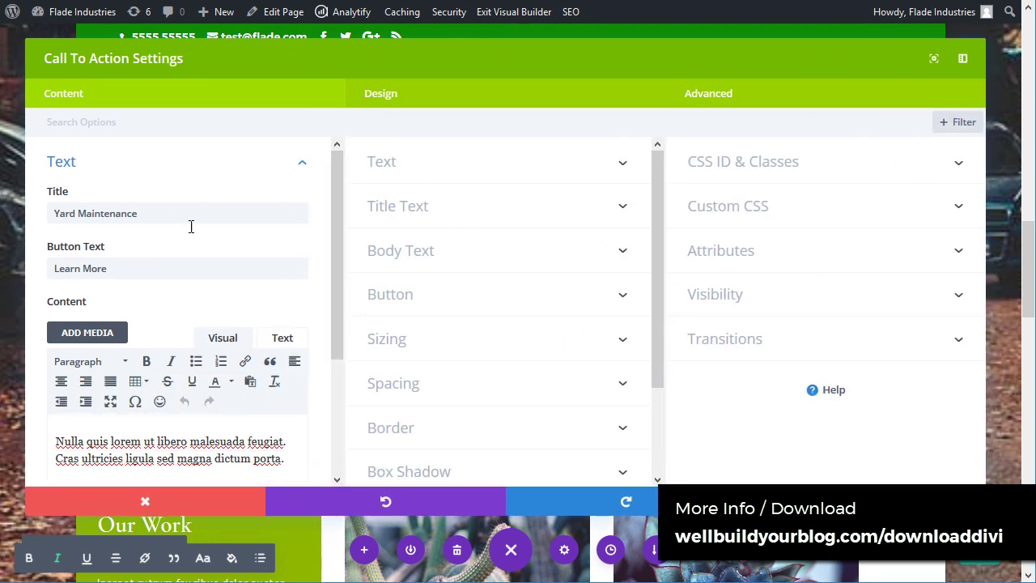
scroll(132, 381, down, 4)
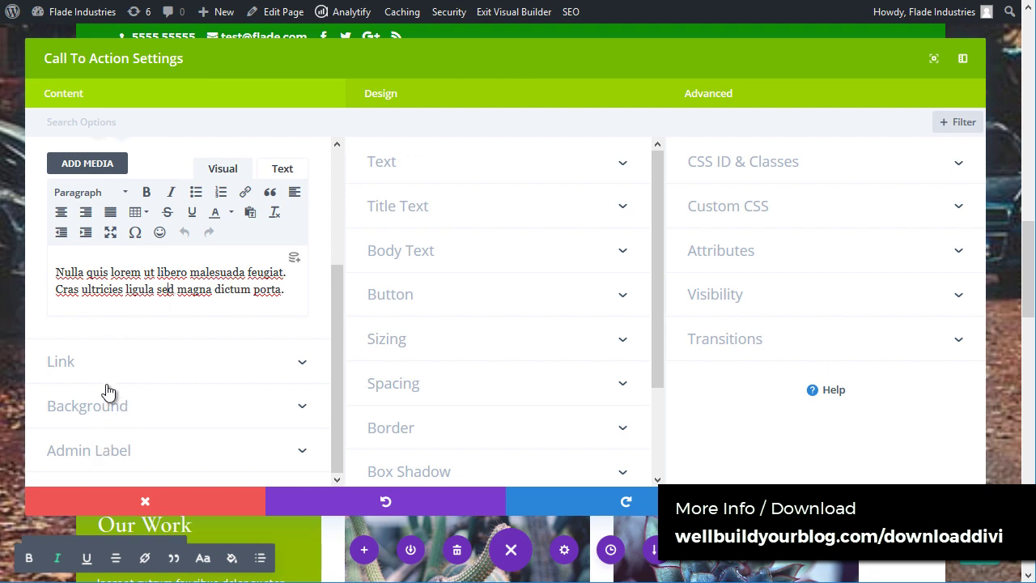
Step: Browse the Link and Background options, then shrink the panel and move it right of the module
click(109, 365)
click(143, 158)
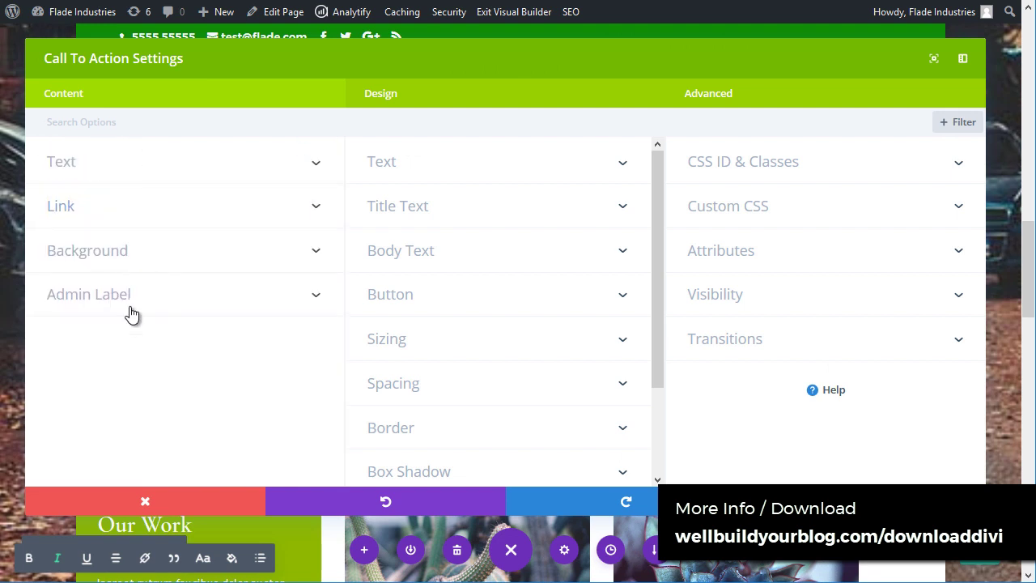
click(127, 266)
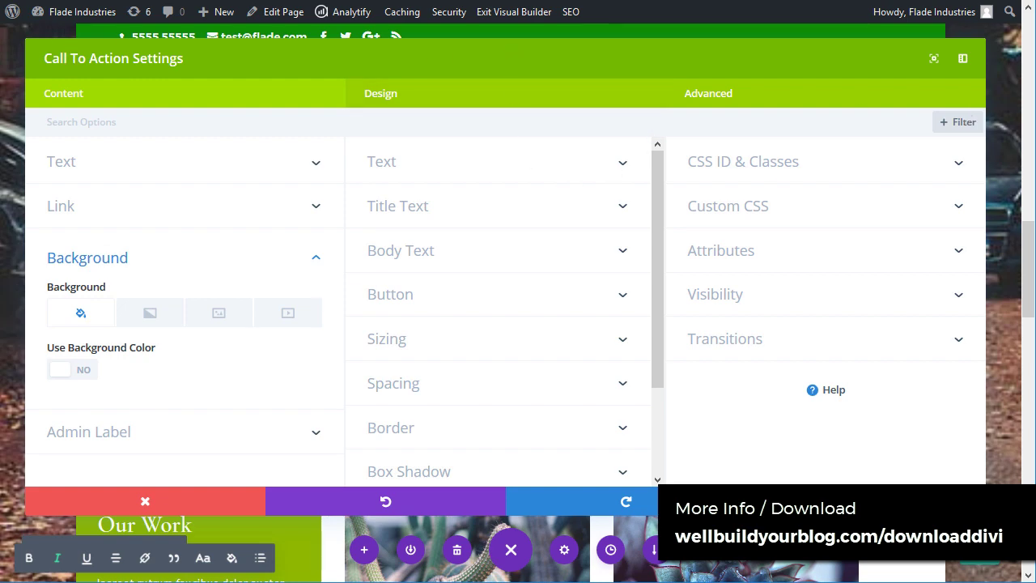
click(933, 58)
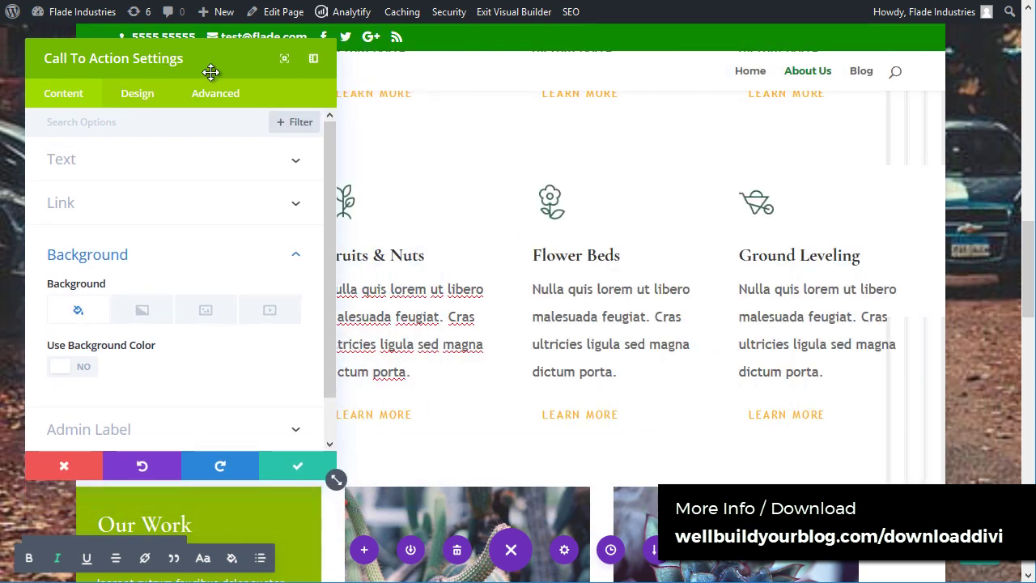
drag(210, 72, 849, 121)
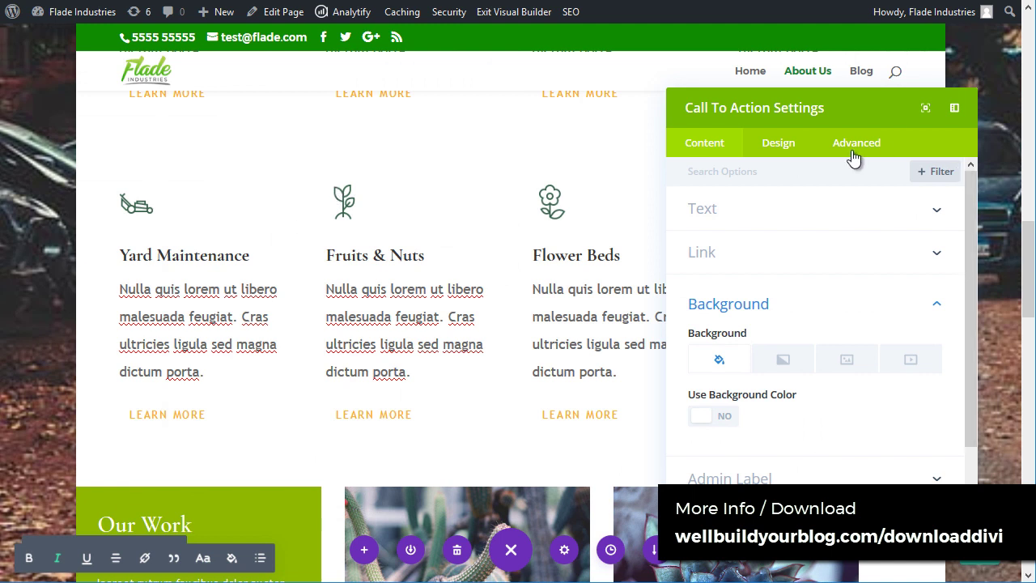
Step: Set the Yard Maintenance title text to 36px with a 1em line height
click(785, 146)
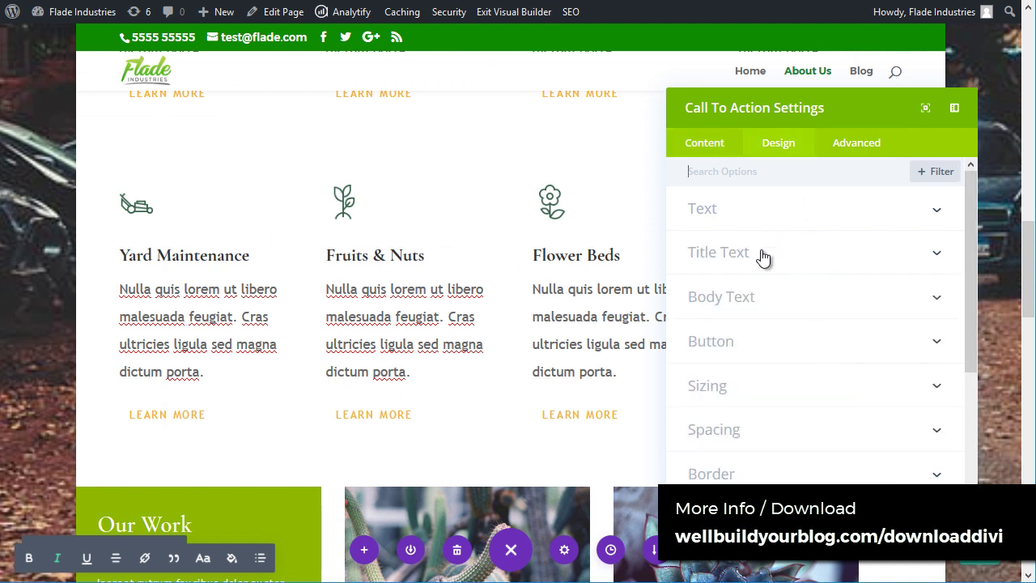
click(762, 257)
scroll(749, 360, down, 5)
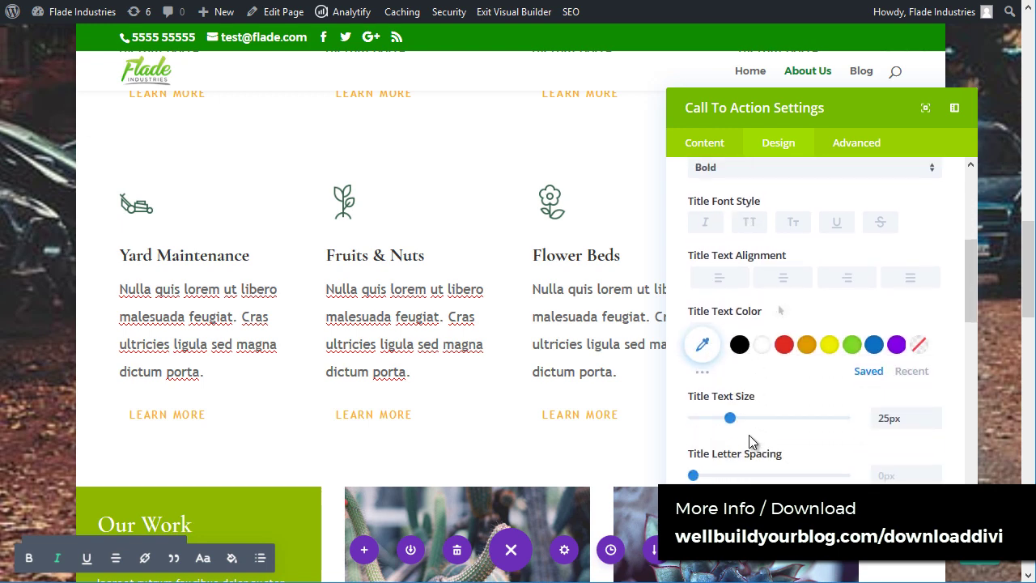
mouse_move(751, 348)
mouse_down()
mouse_move(774, 343)
mouse_move(747, 343)
mouse_up()
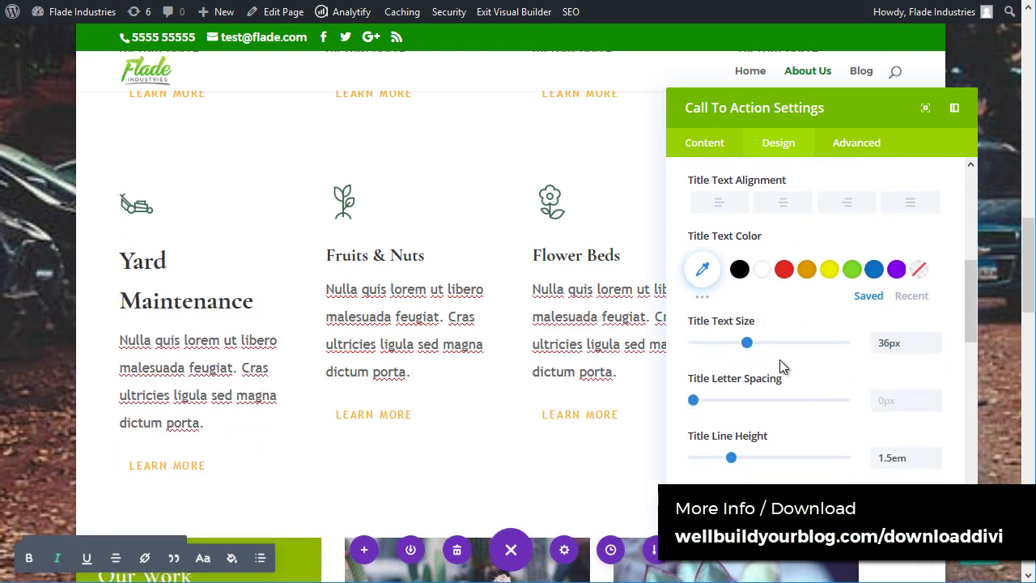
drag(730, 459, 694, 466)
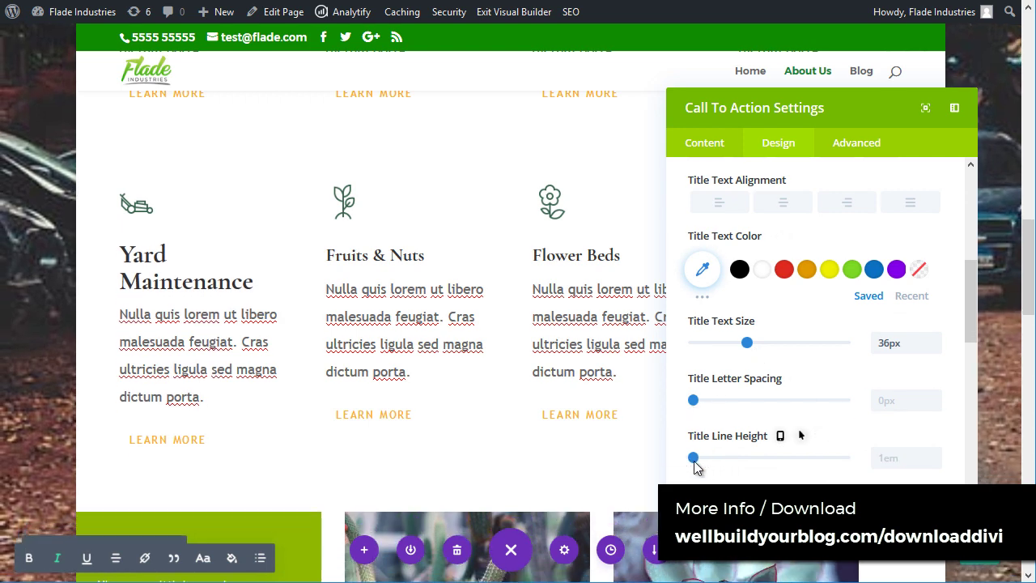
Step: Add a text shadow preset to the heading and set its shadow colour to green
scroll(840, 347, down, 5)
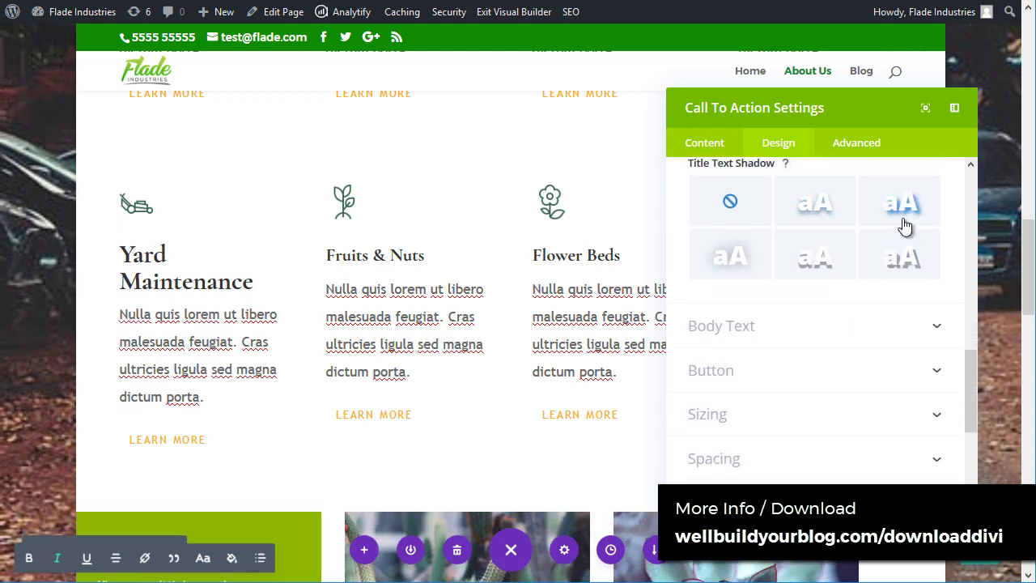
click(904, 225)
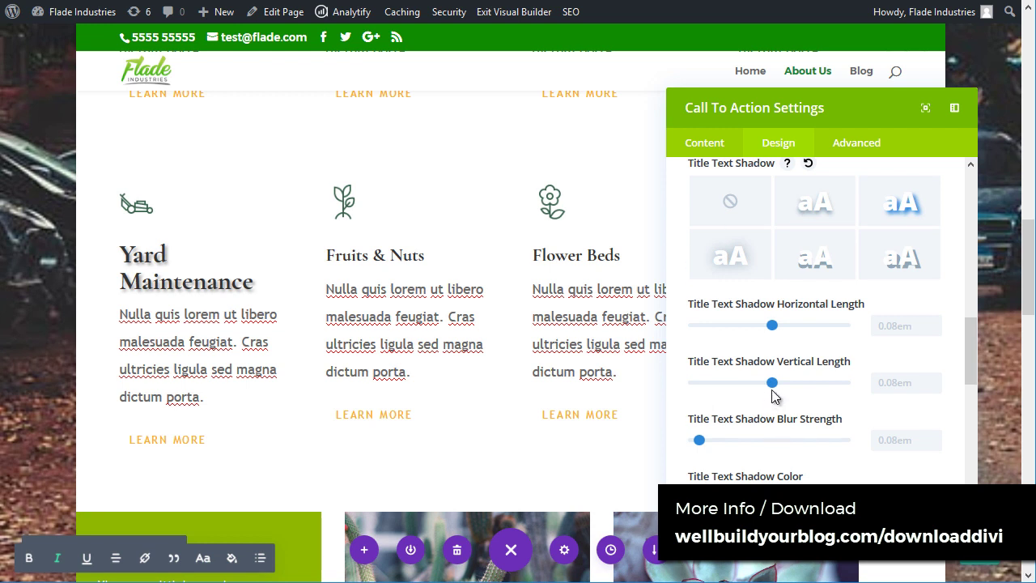
scroll(775, 381, down, 2)
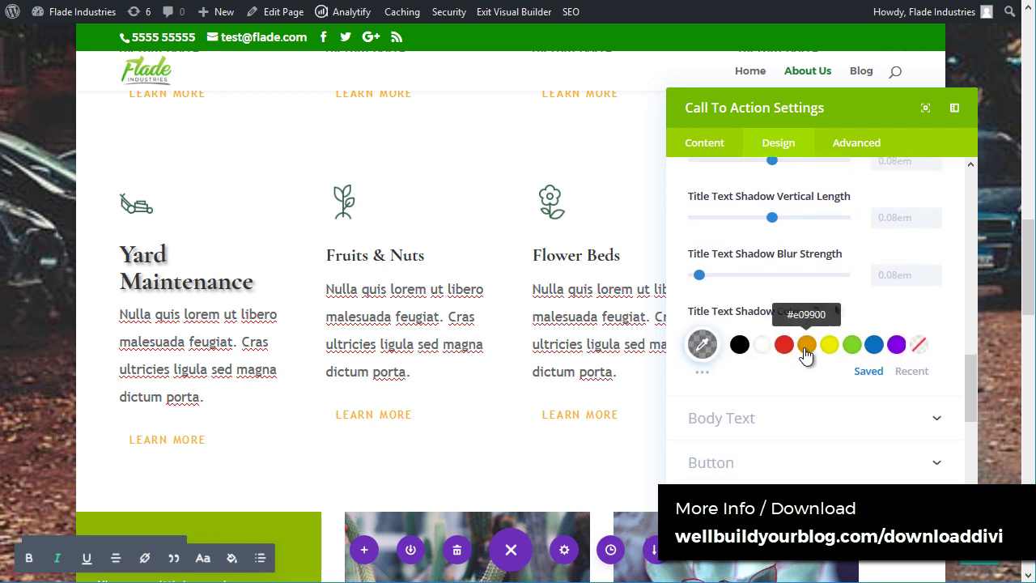
click(806, 345)
click(852, 345)
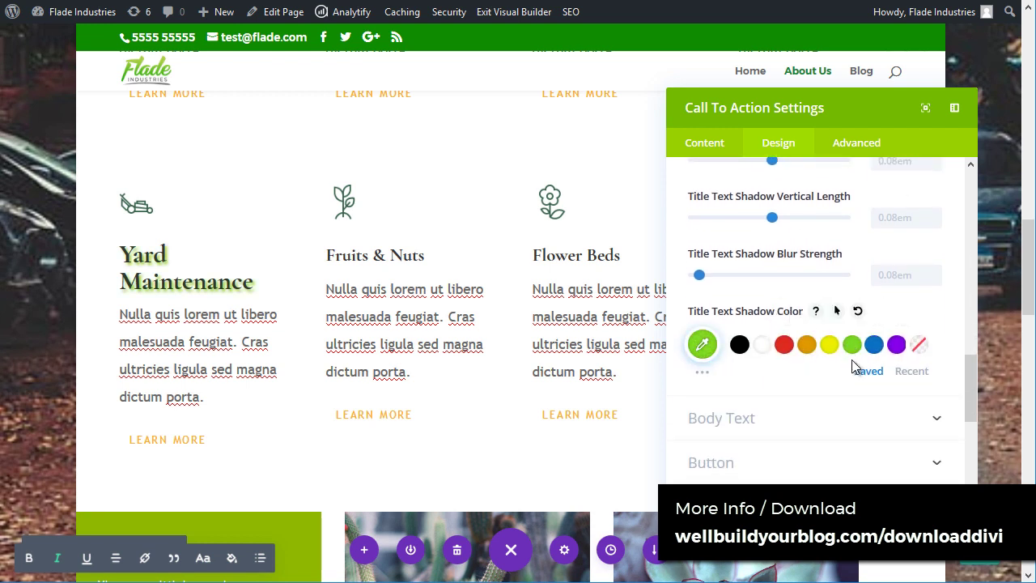
scroll(765, 336, up, 1)
scroll(765, 336, up, 5)
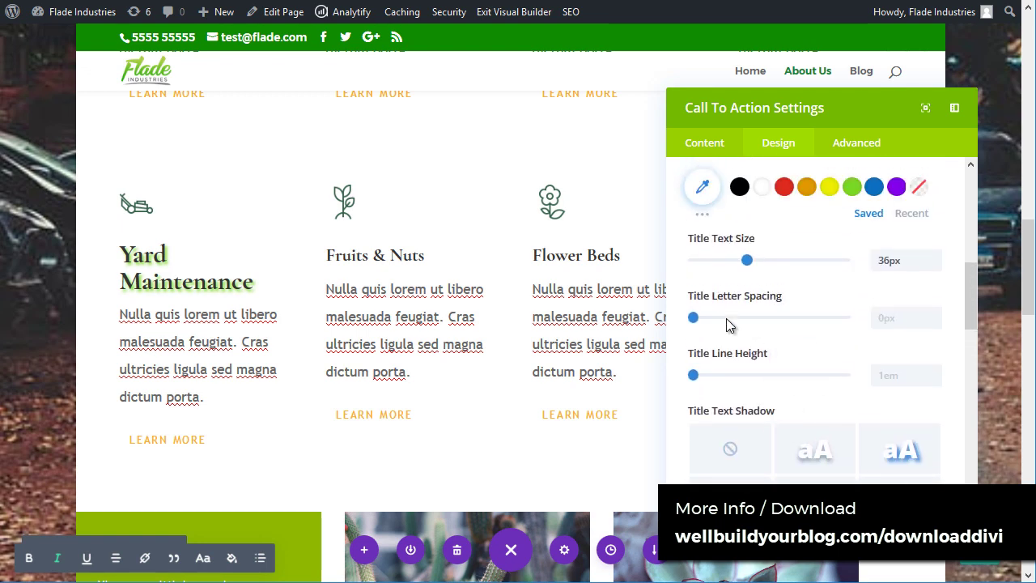
scroll(732, 320, down, 7)
scroll(737, 334, down, 1)
scroll(753, 421, down, 5)
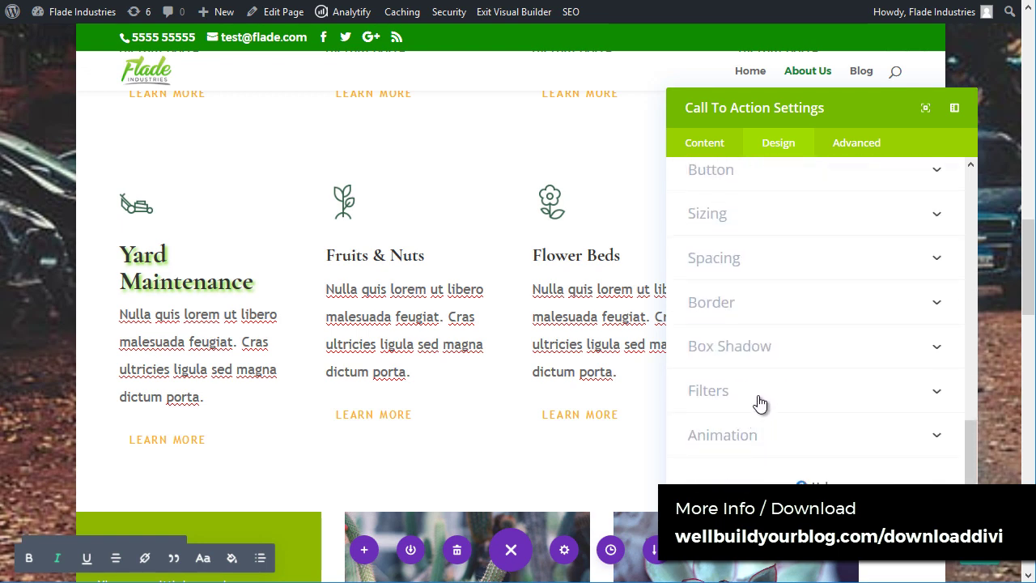
click(769, 357)
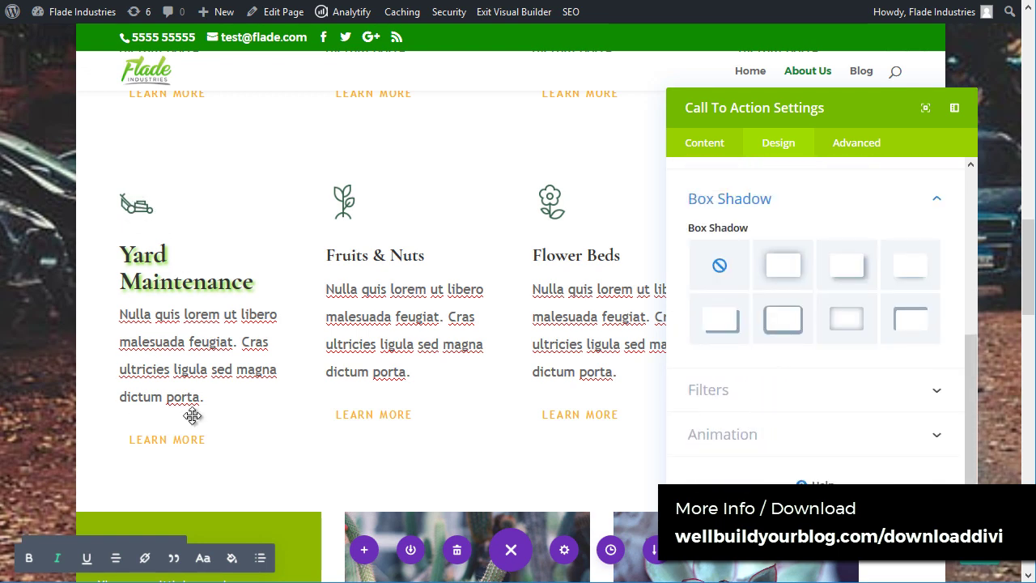
Step: Give the Yard Maintenance card a soft bottom drop shadow preset
click(780, 267)
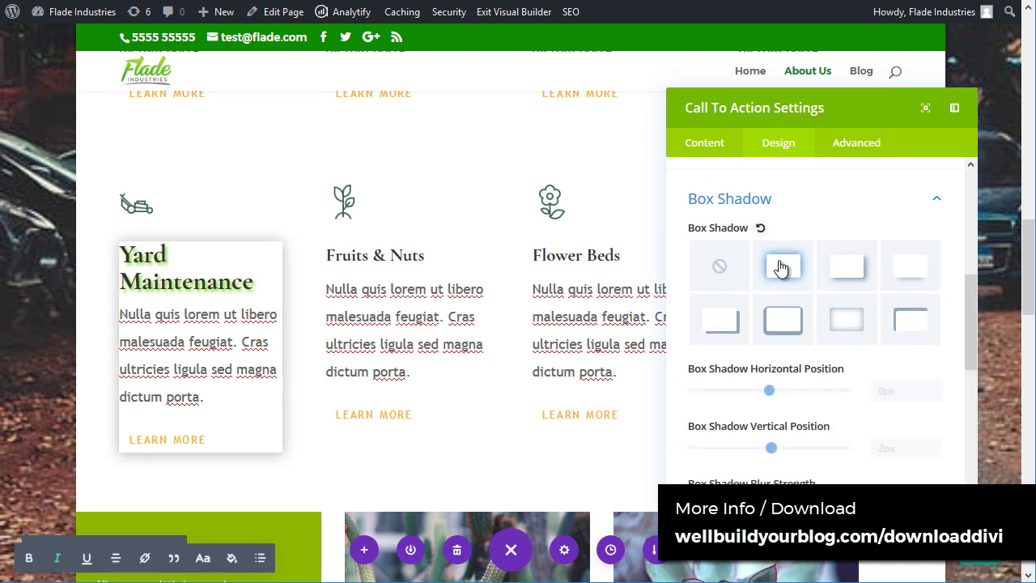
click(719, 267)
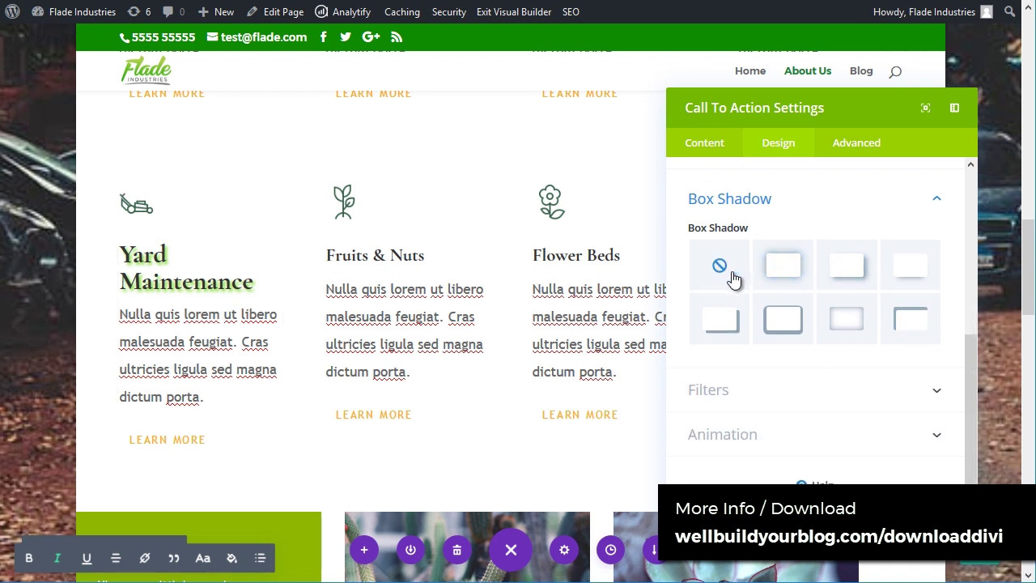
click(848, 338)
click(914, 275)
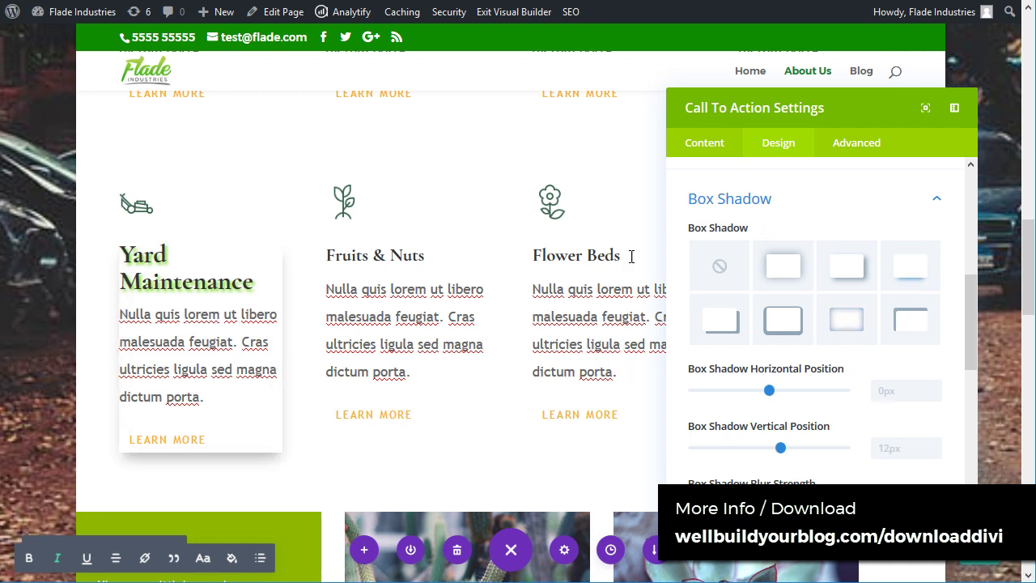
scroll(866, 403, down, 5)
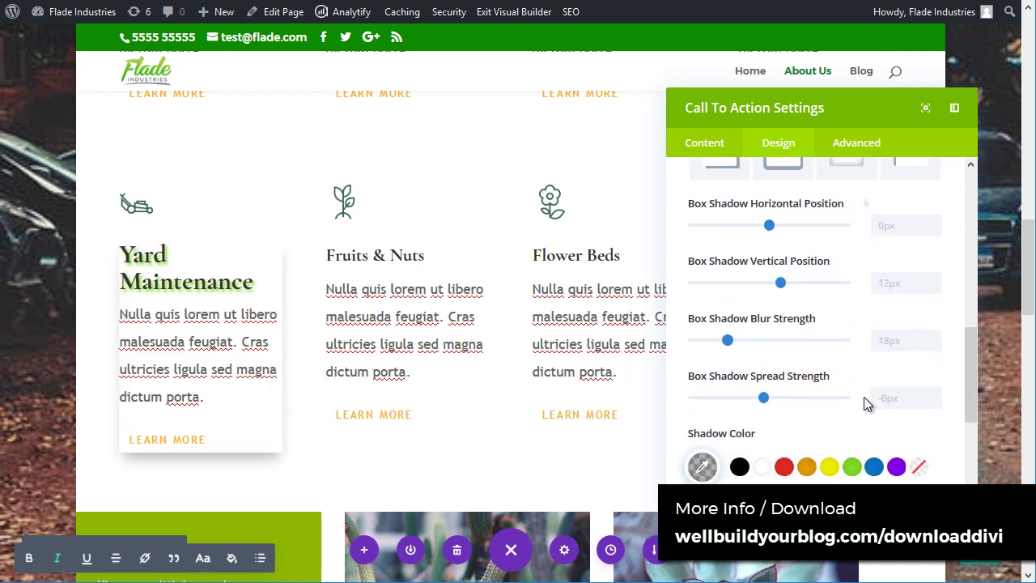
scroll(789, 336, up, 8)
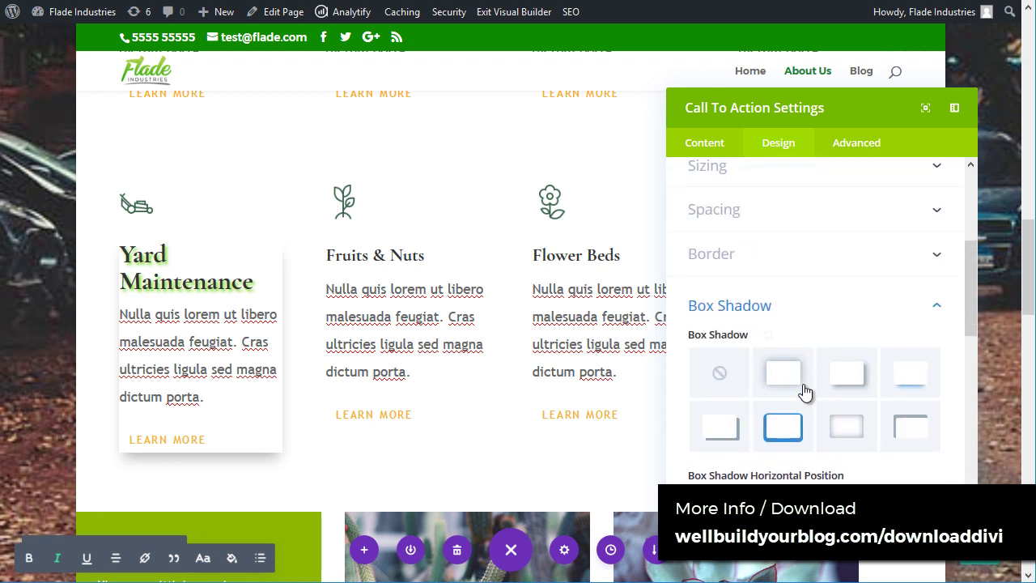
Step: Set the card's custom top margin to 20px and padding to 20px on all four sides
click(816, 324)
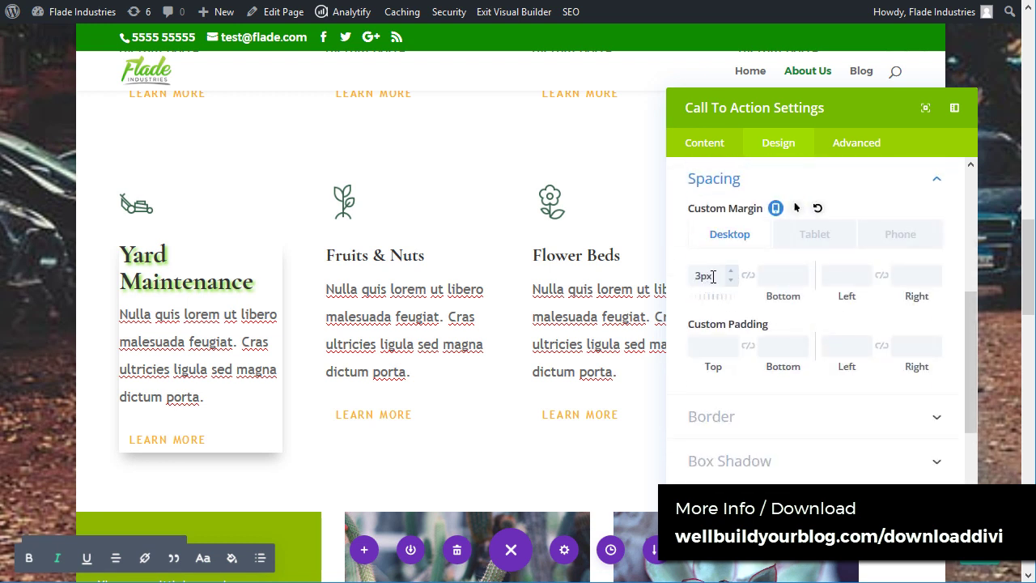
double_click(712, 276)
text(20)
key(Tab)
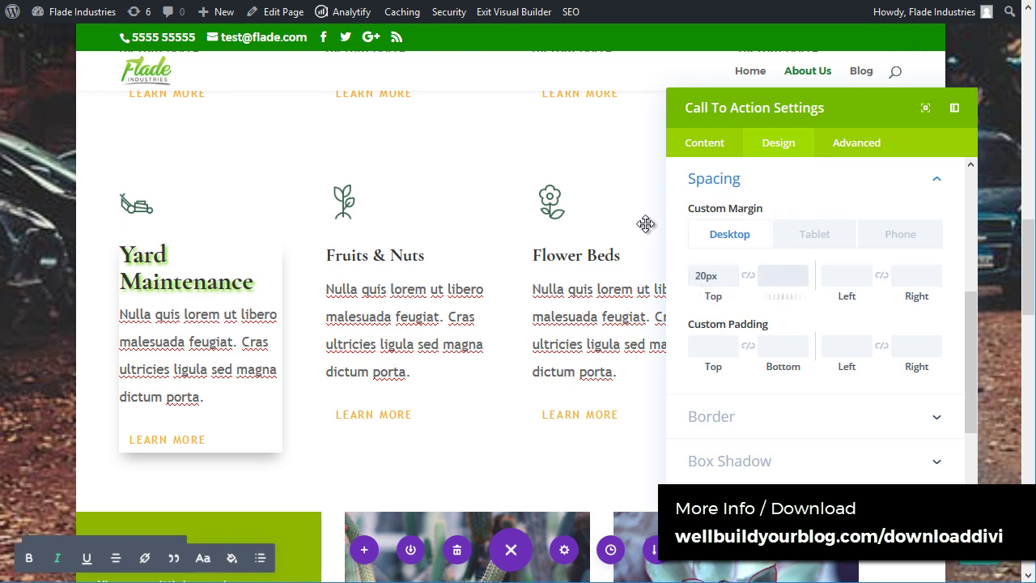
text(20)
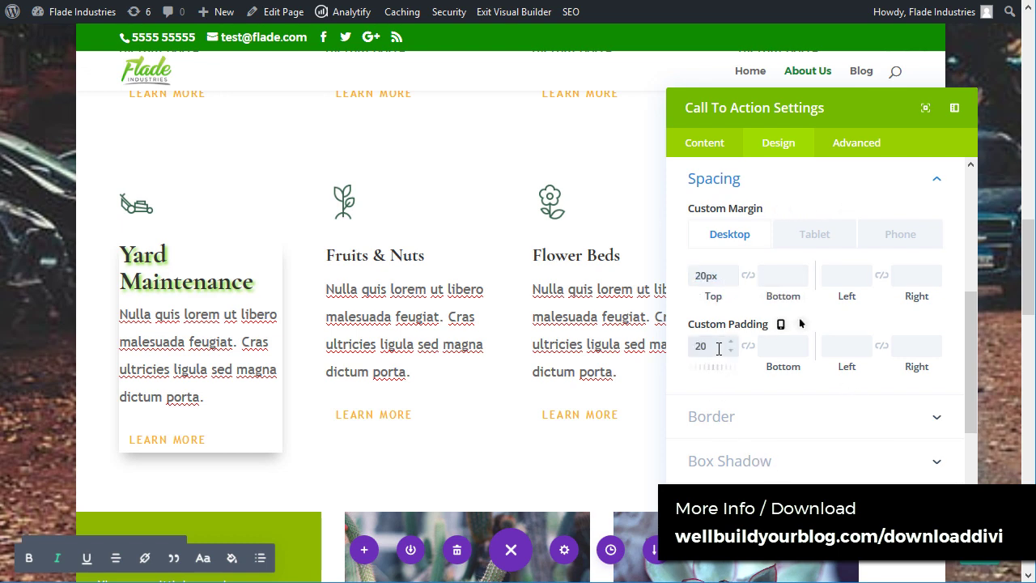
key(Tab)
text(20)
key(Tab)
text(20)
key(Tab)
text(20)
scroll(717, 351, down, 3)
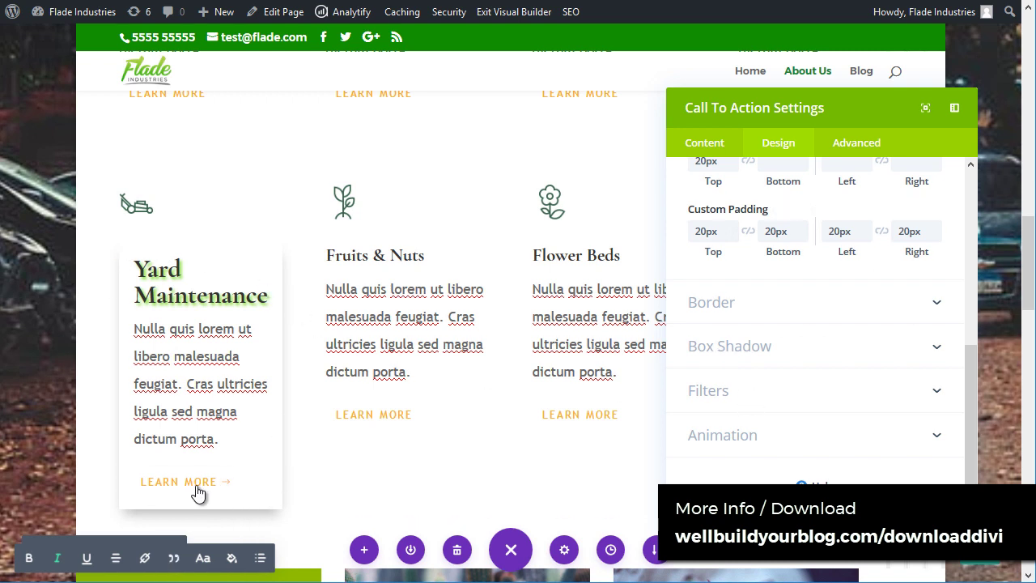
scroll(864, 463, up, 5)
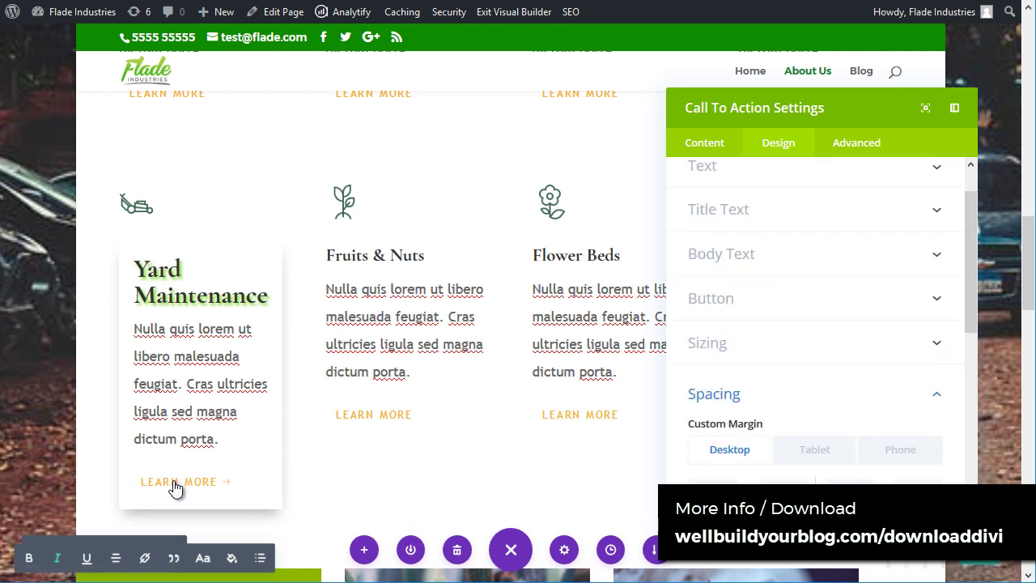
Step: Style the LEARN MORE button with black text on a fully opaque orange #e09900 background
click(797, 300)
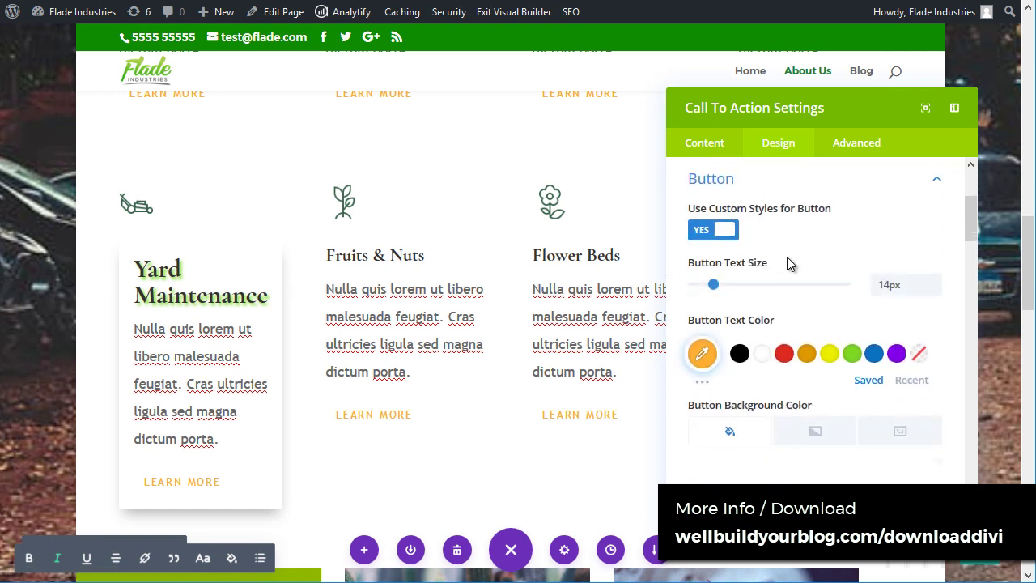
click(739, 354)
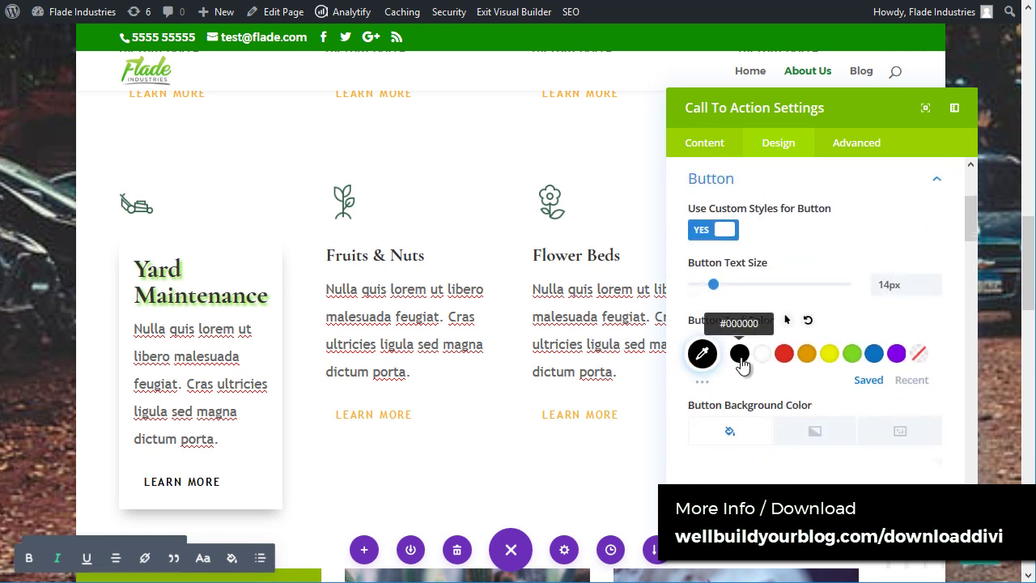
scroll(745, 332, down, 3)
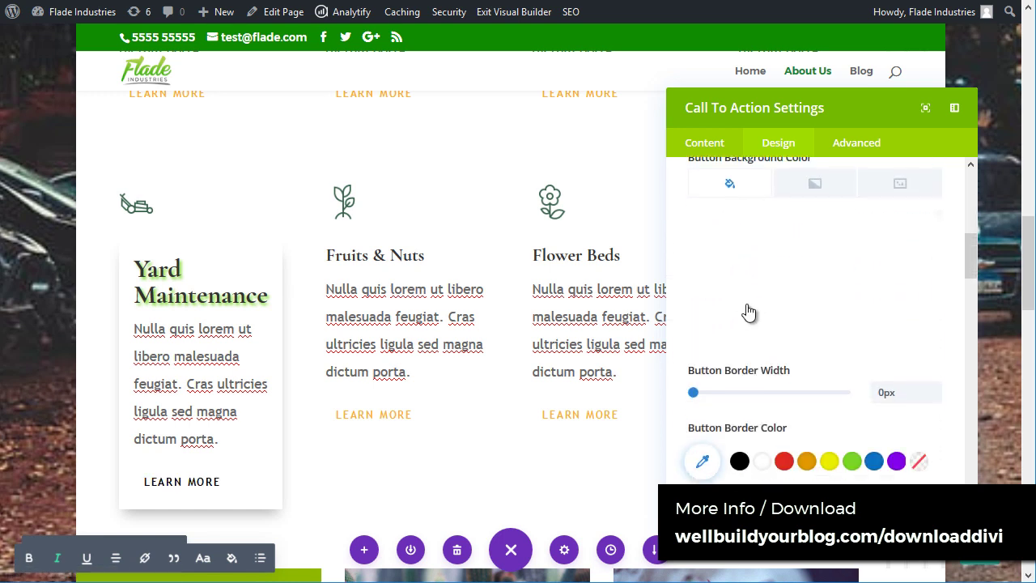
click(730, 188)
click(801, 353)
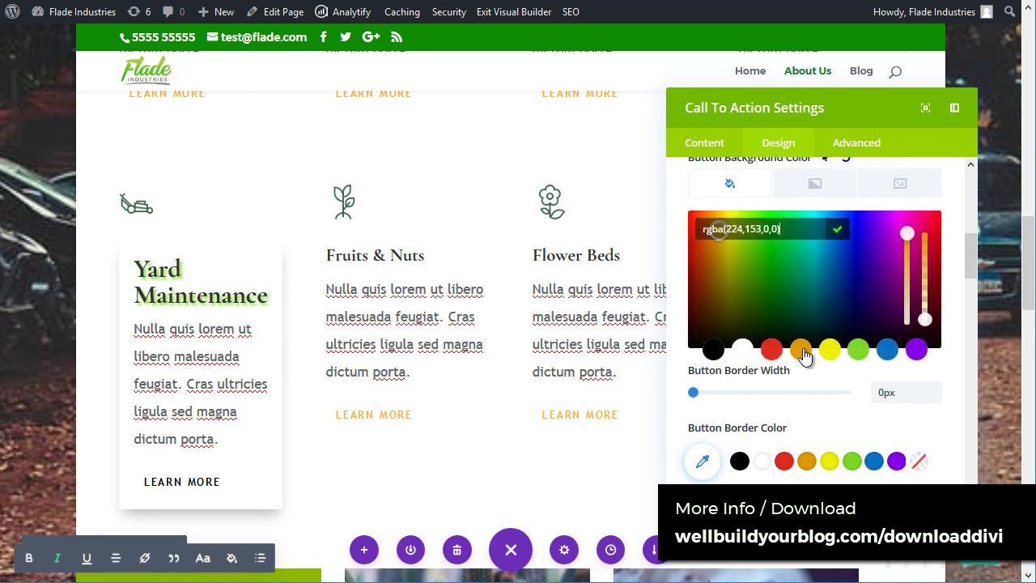
drag(925, 318, 924, 234)
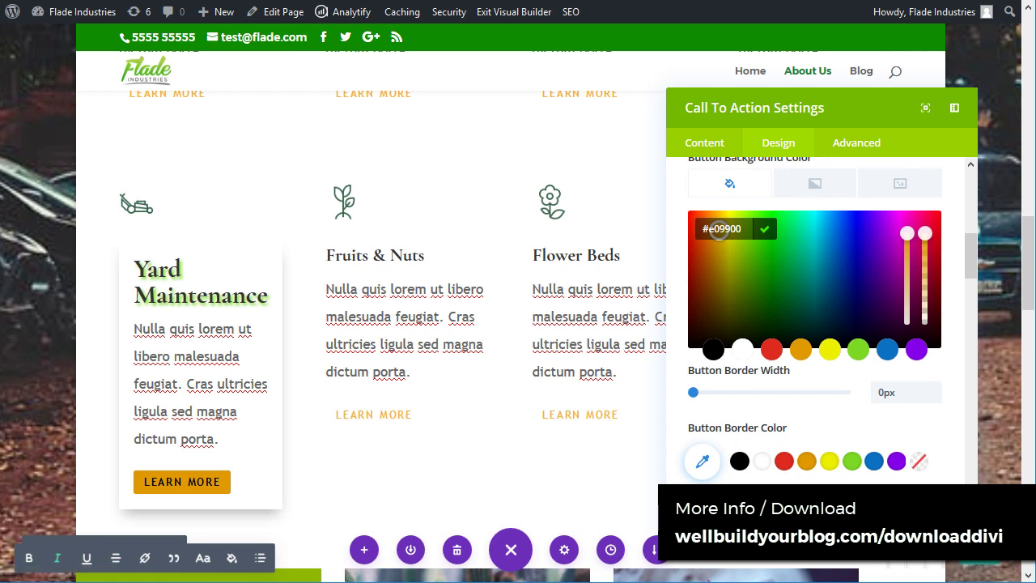
Step: Close the call-to-action settings and switch the Our Work row to a six-column layout
key(Escape)
scroll(228, 419, down, 3)
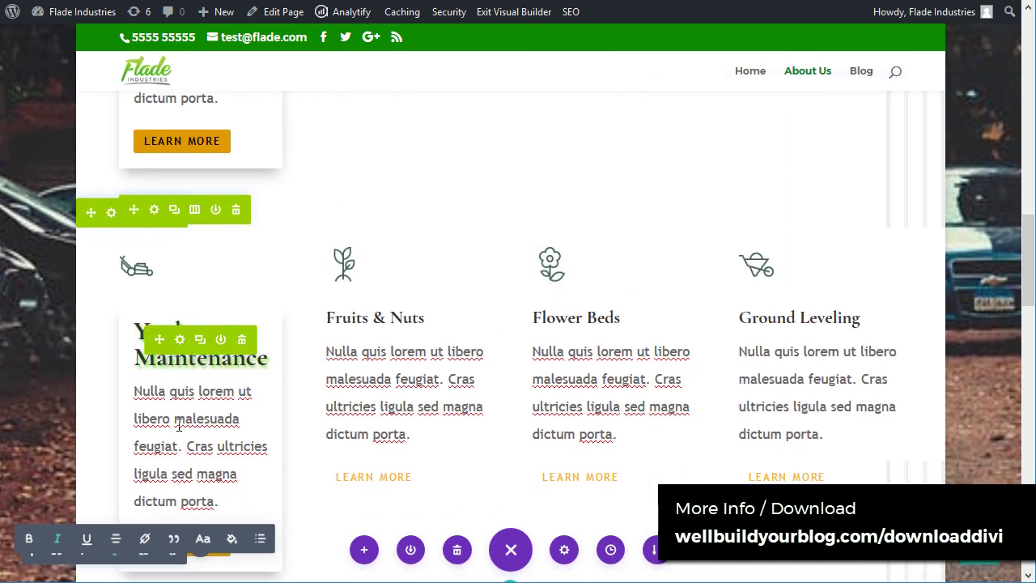
scroll(229, 418, down, 3)
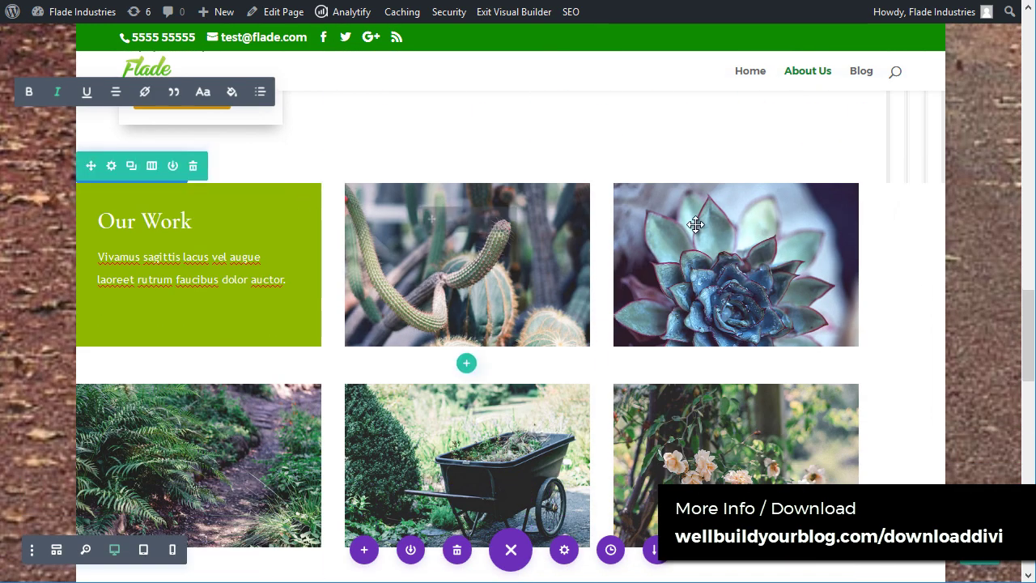
scroll(589, 451, down, 2)
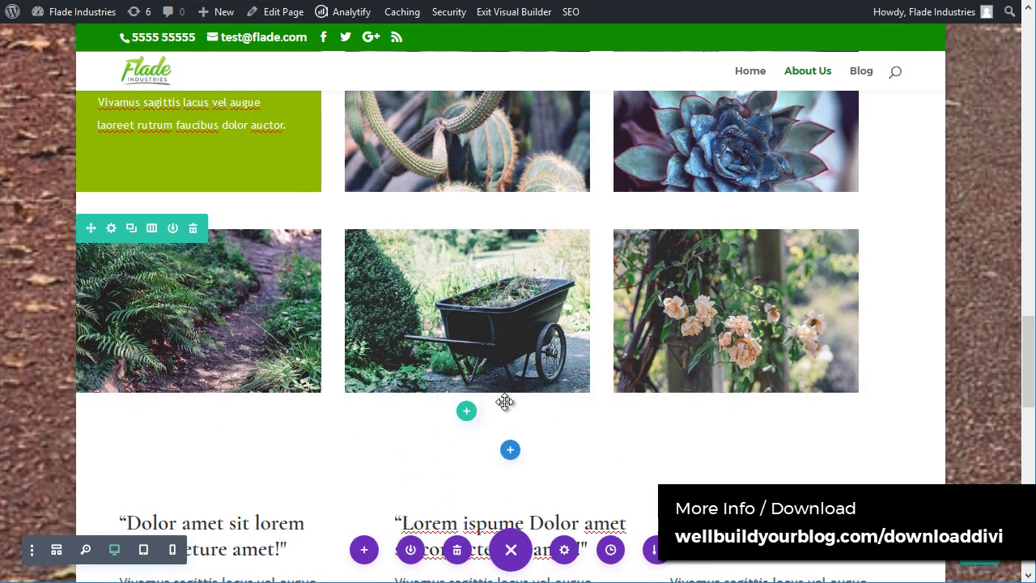
scroll(504, 400, up, 4)
scroll(493, 319, down, 3)
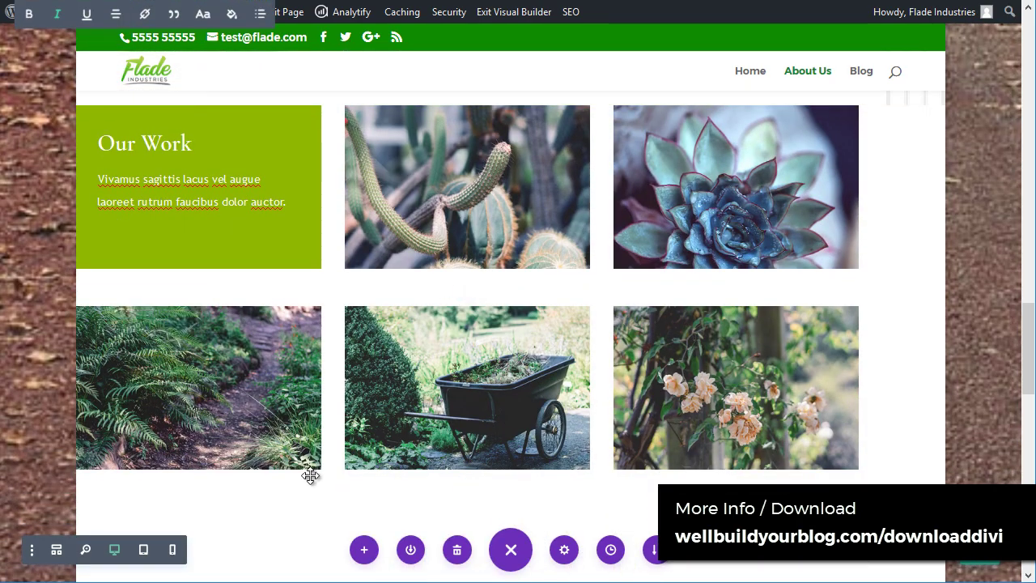
scroll(180, 254, up, 1)
scroll(181, 254, up, 1)
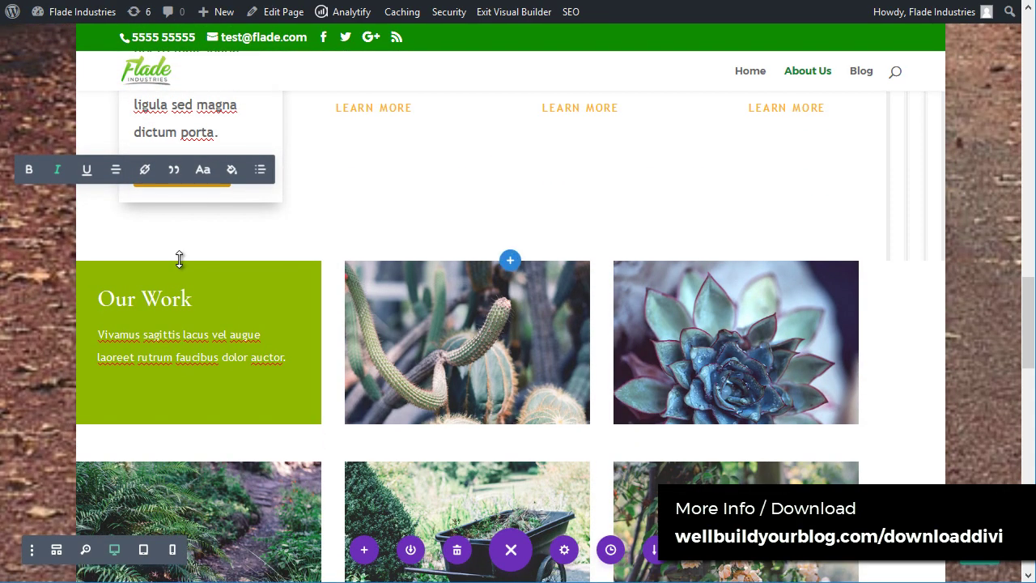
mouse_move(323, 290)
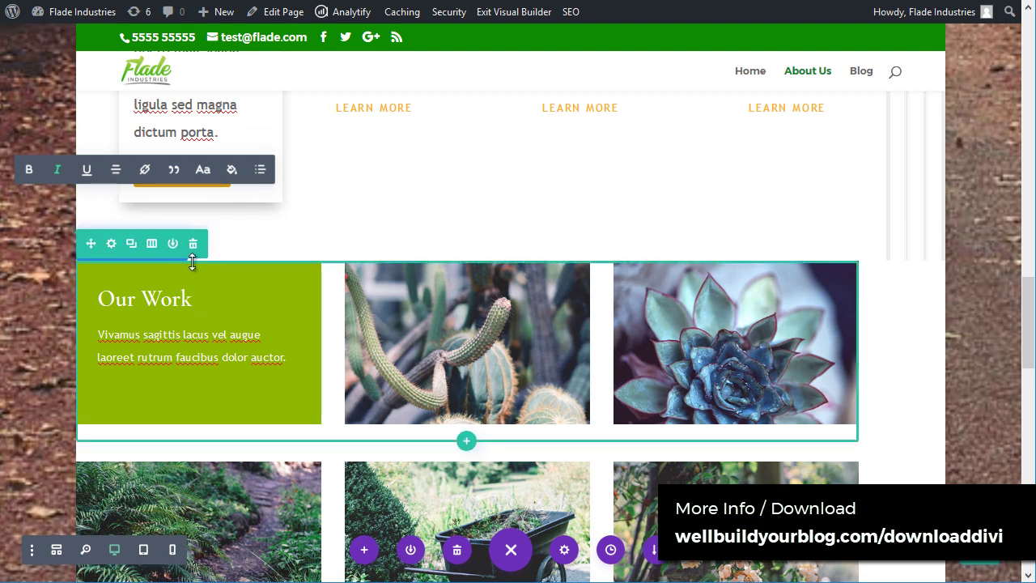
click(152, 244)
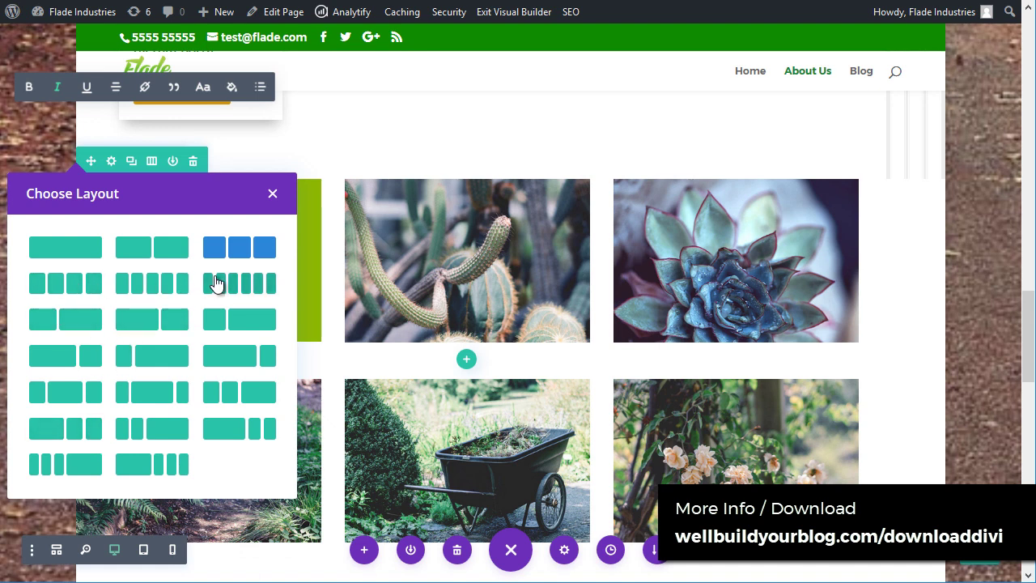
click(216, 281)
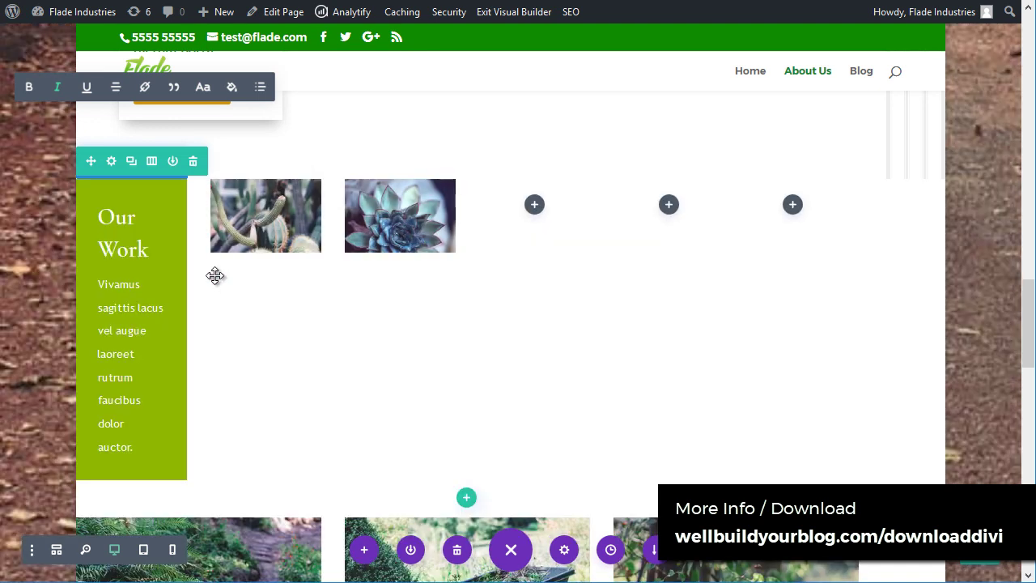
Step: Move a fern copy, the wheelbarrow and roses photos into Our Work, then delete the emptied row
scroll(364, 324, down, 3)
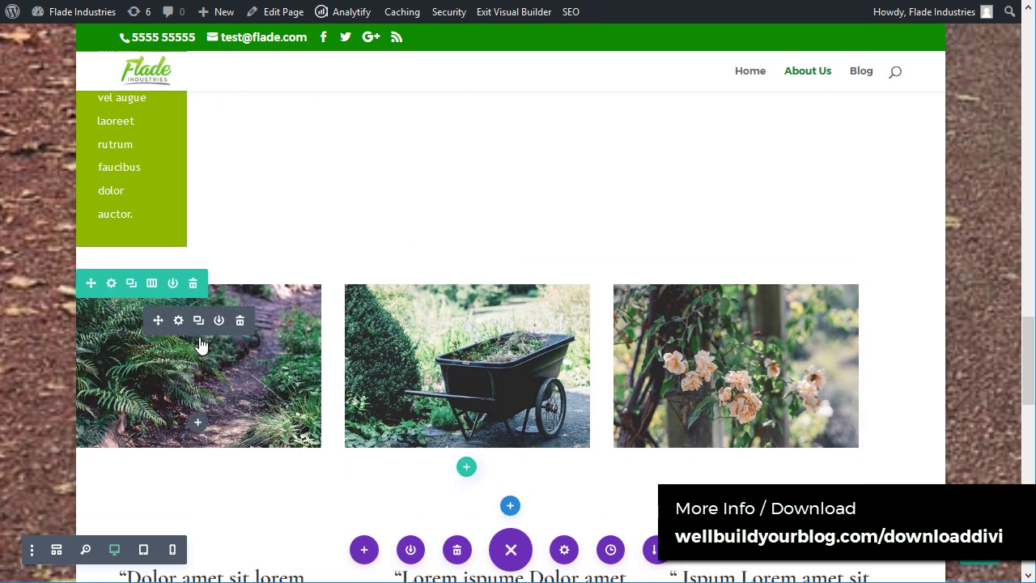
click(198, 320)
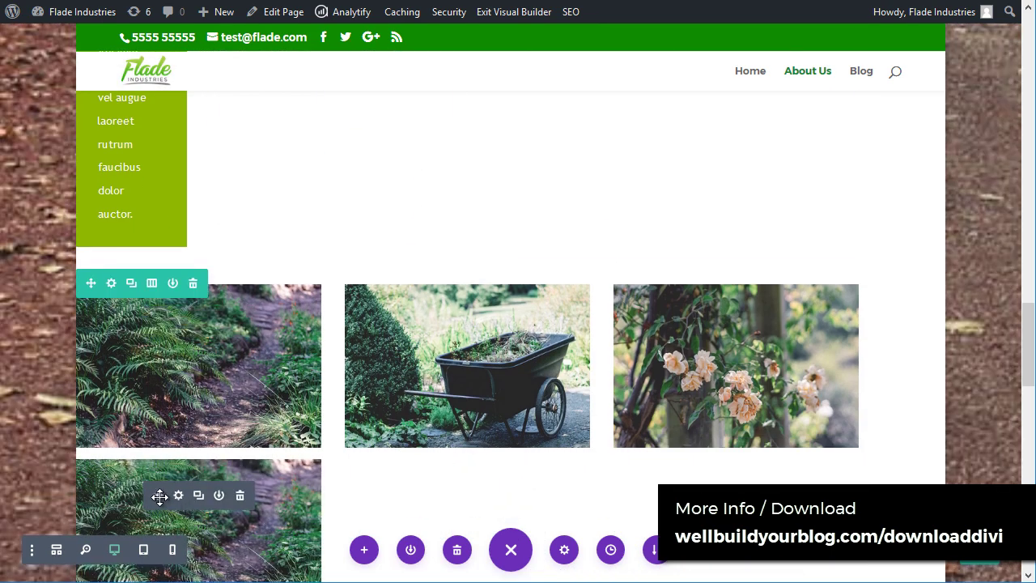
drag(159, 496, 542, 145)
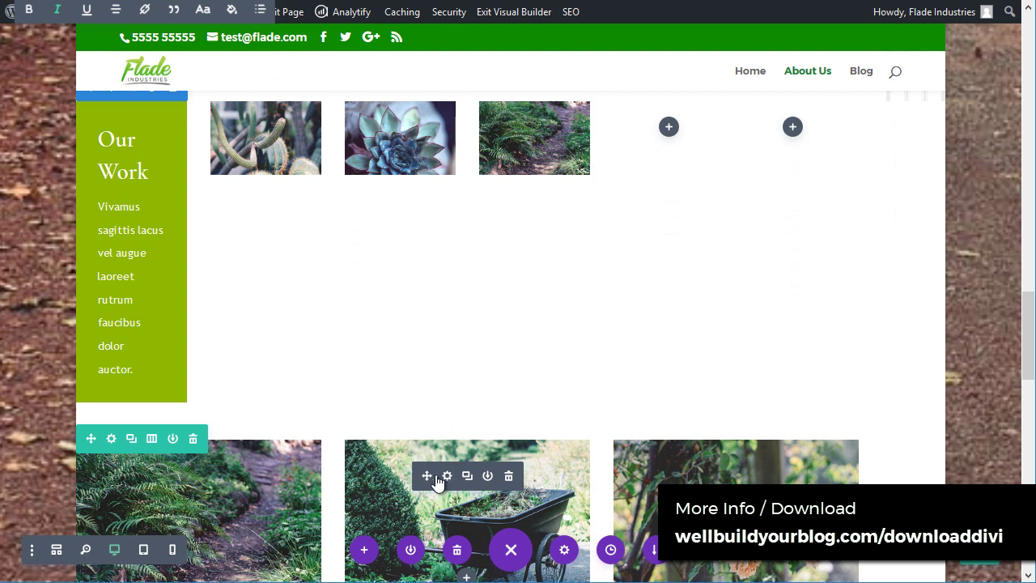
drag(427, 475, 669, 127)
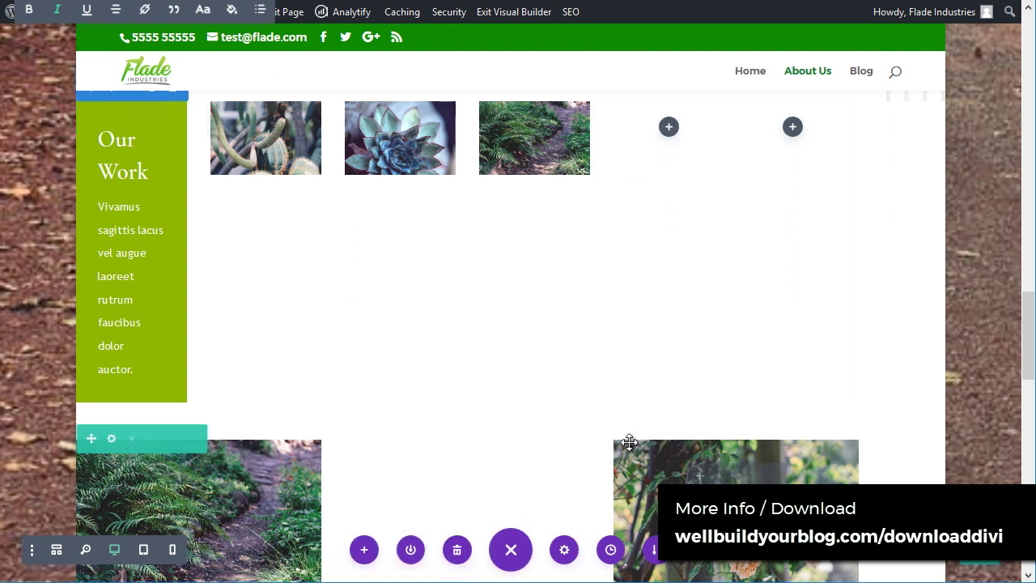
drag(694, 474, 834, 138)
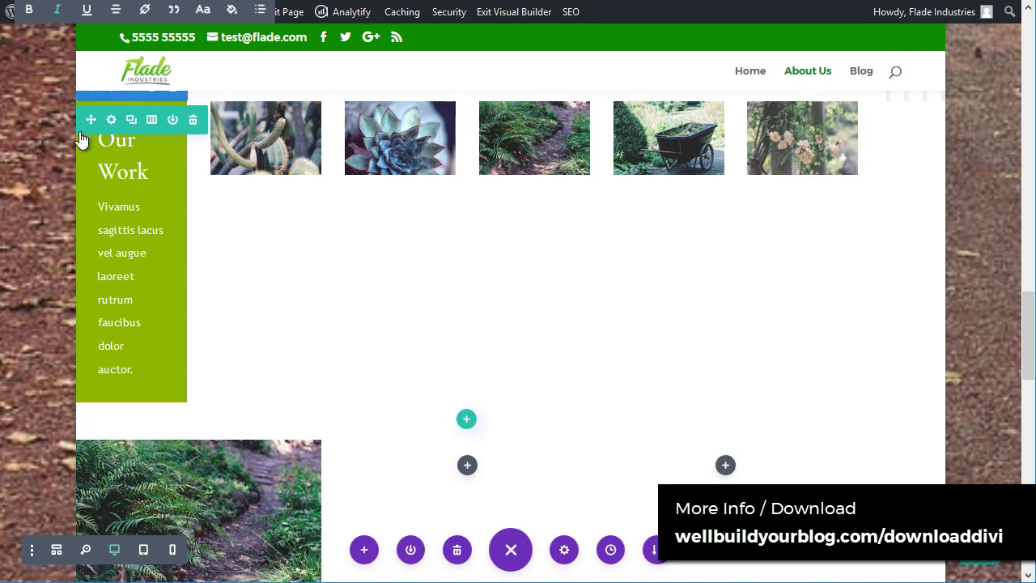
click(193, 437)
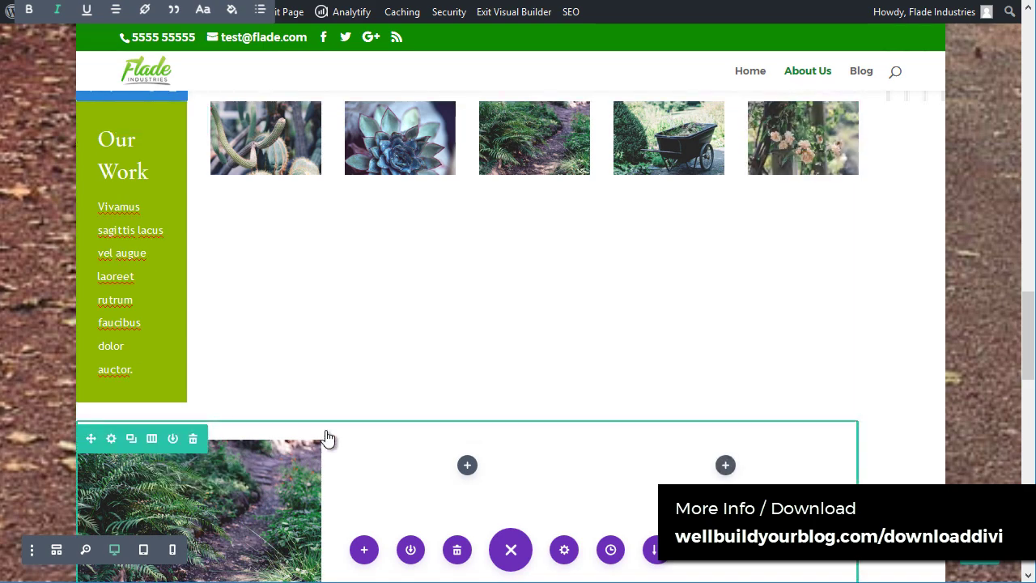
scroll(337, 419, down, 2)
scroll(348, 421, up, 10)
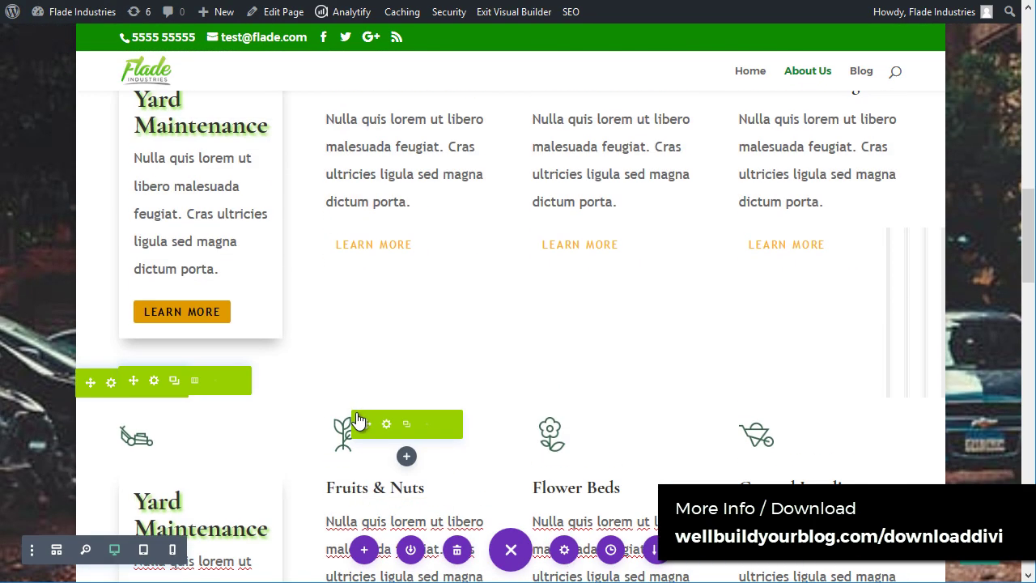
scroll(372, 410, up, 5)
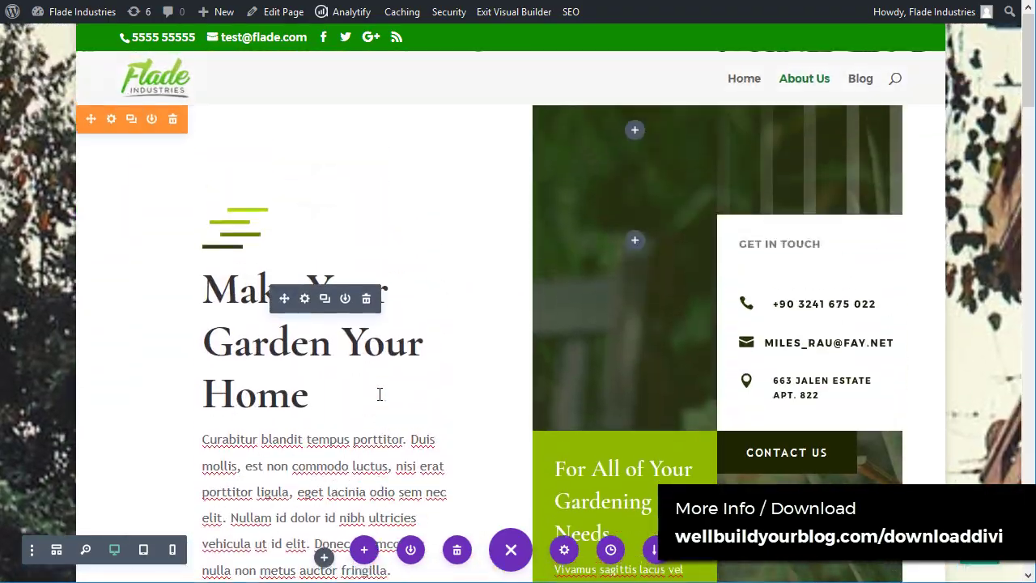
scroll(391, 348, down, 8)
scroll(405, 366, up, 4)
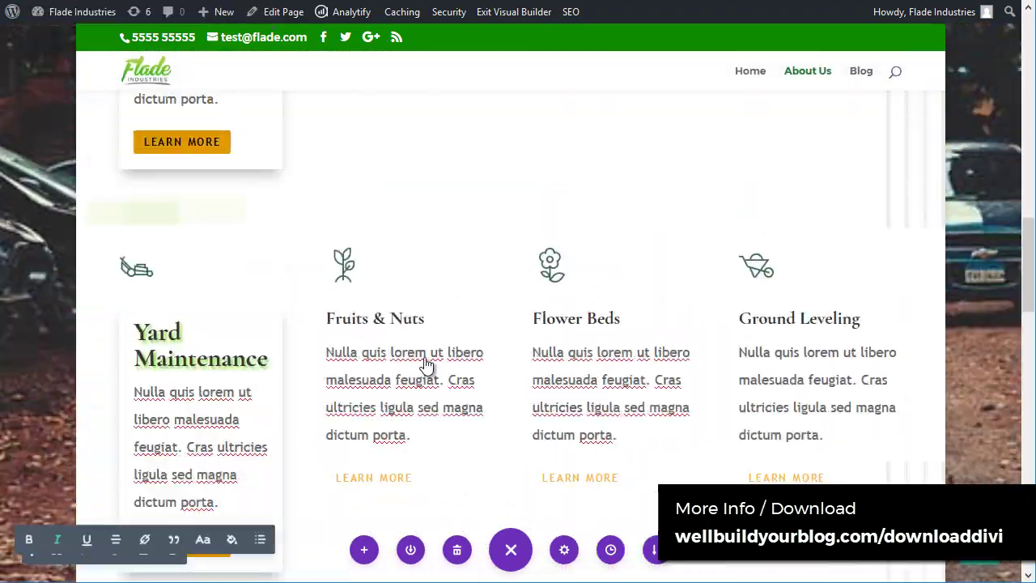
scroll(599, 332, down, 15)
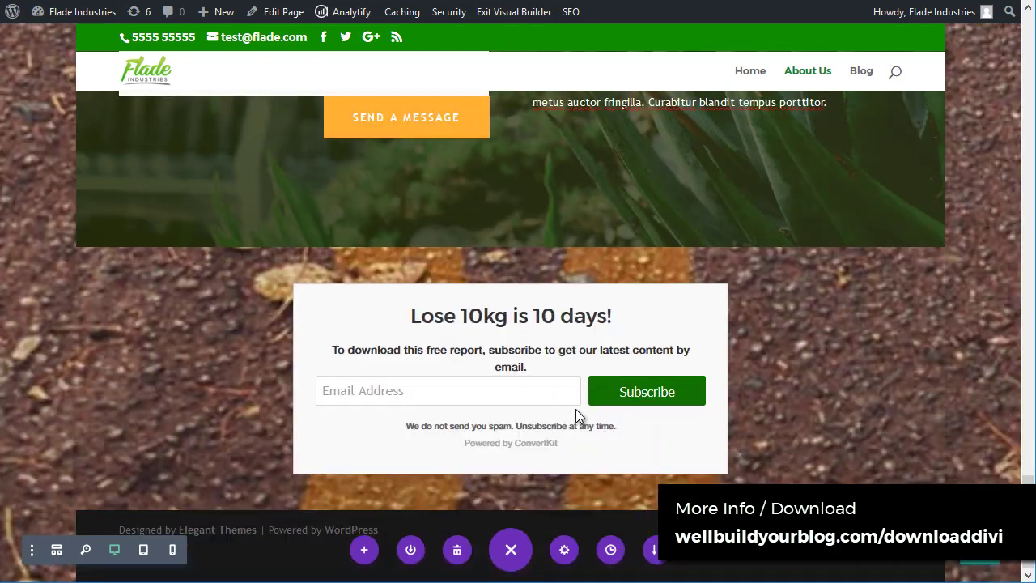
scroll(694, 456, up, 10)
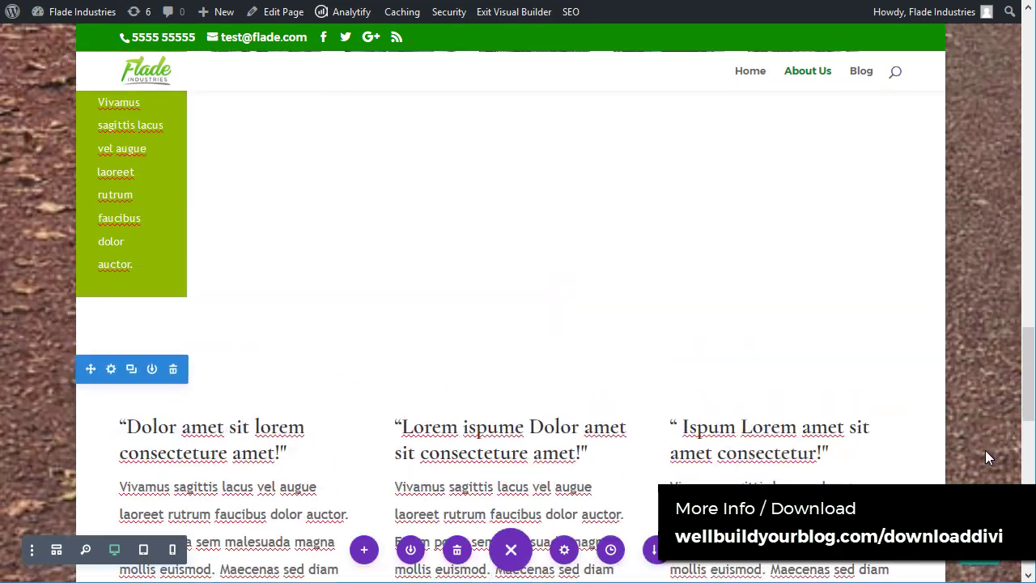
drag(1029, 366, 1010, 53)
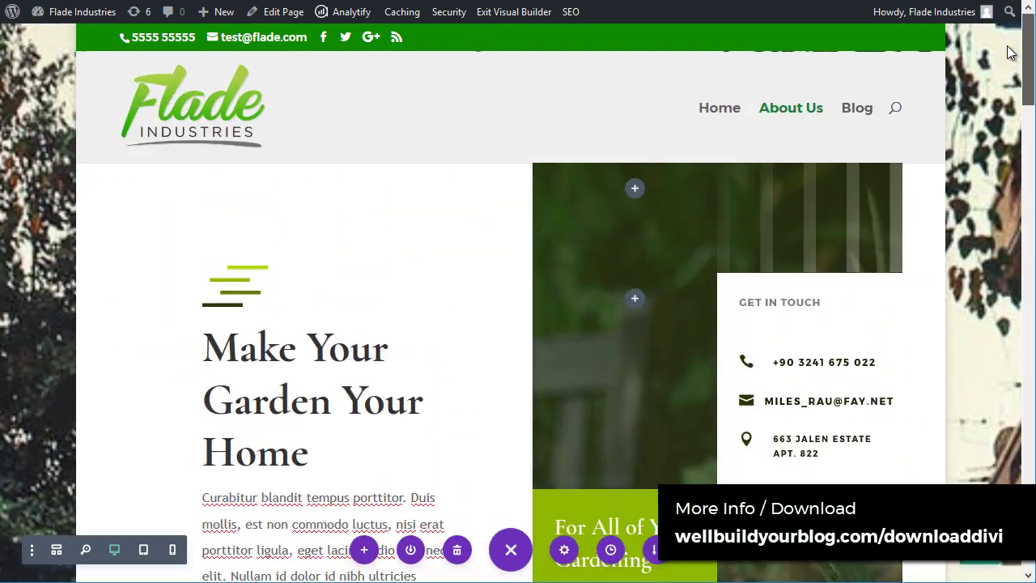
scroll(306, 378, down, 7)
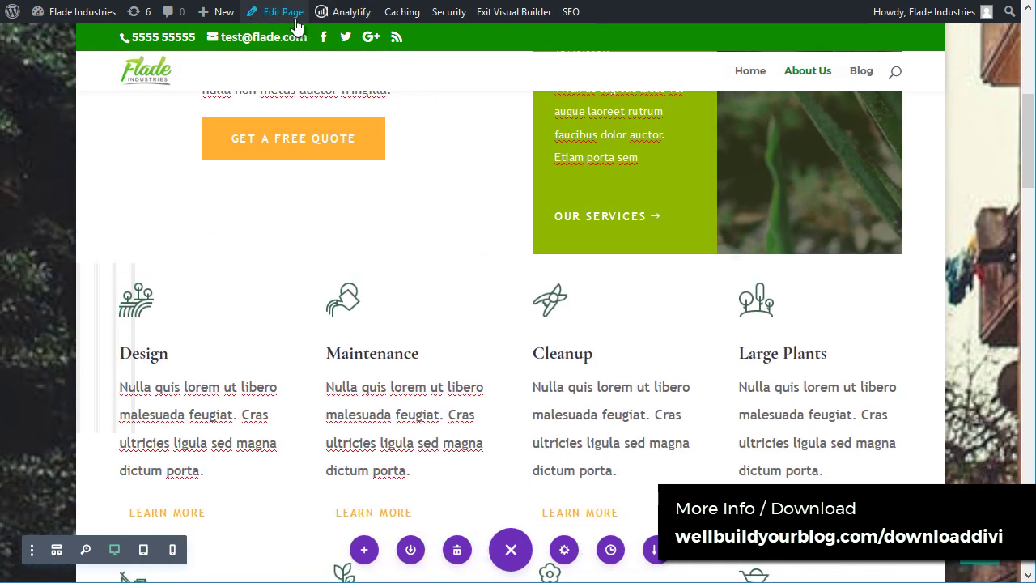
Step: Exit the Visual Builder past the save prompt and scroll the live About Us page
click(511, 11)
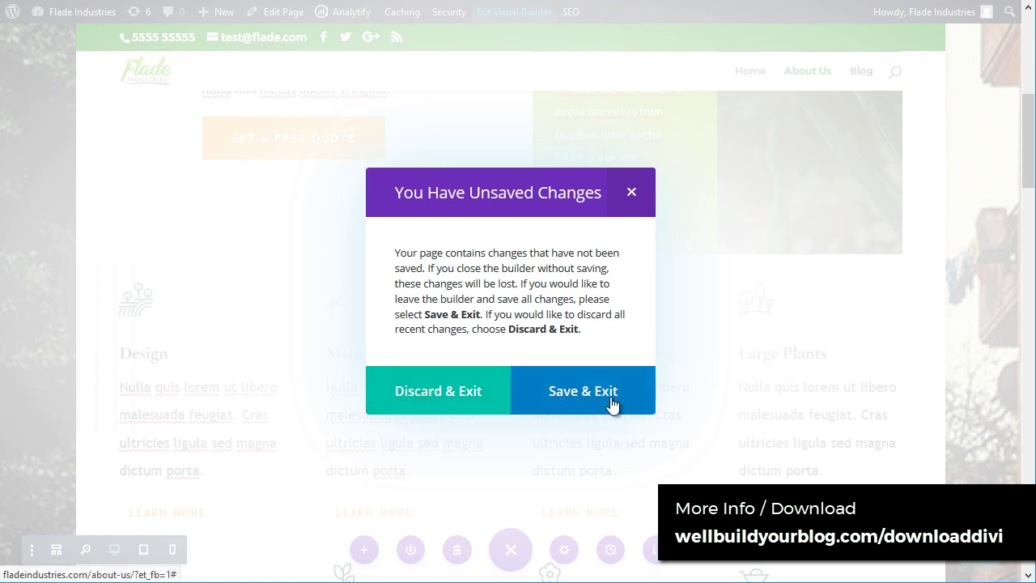
click(634, 192)
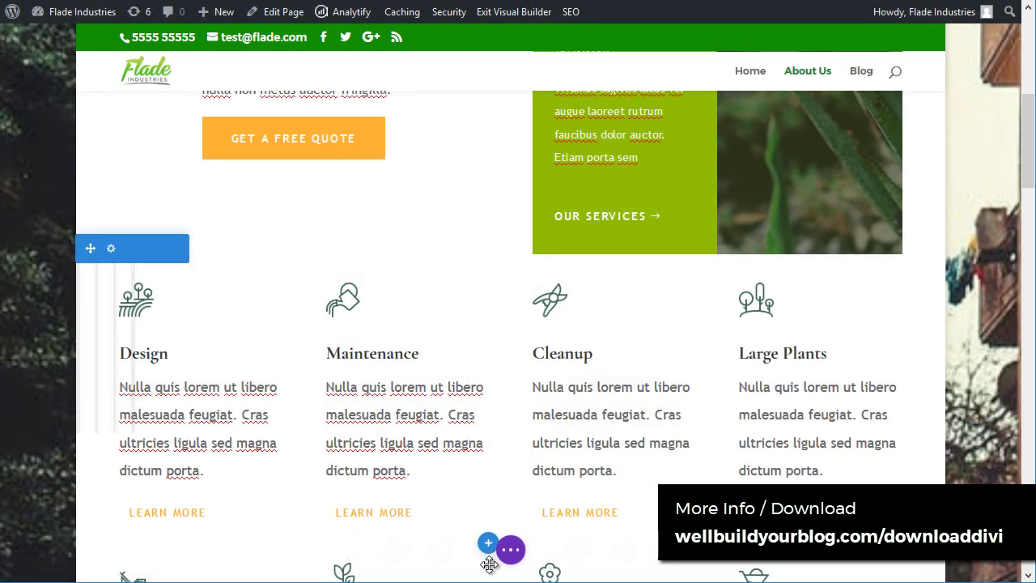
click(511, 551)
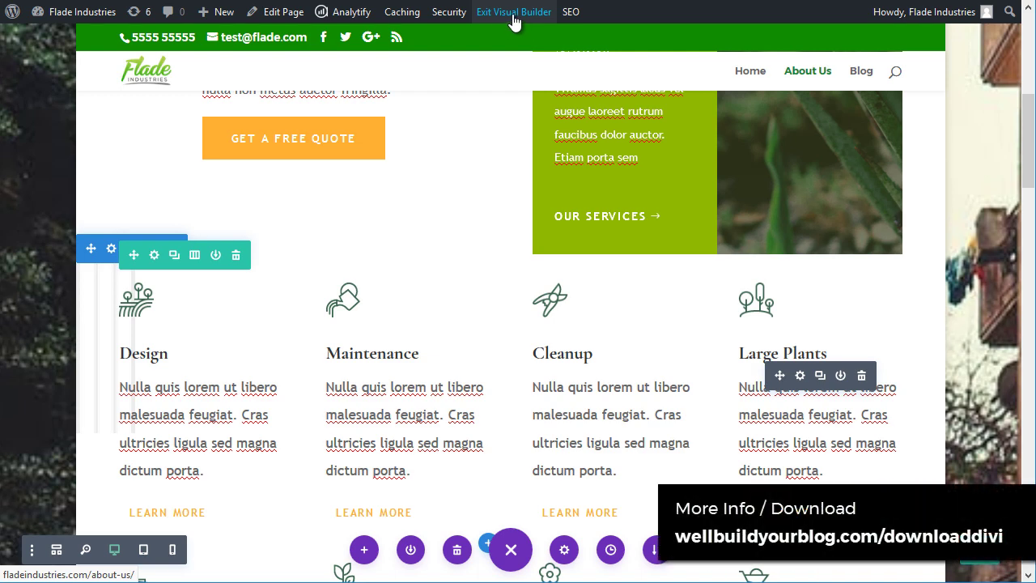
click(513, 13)
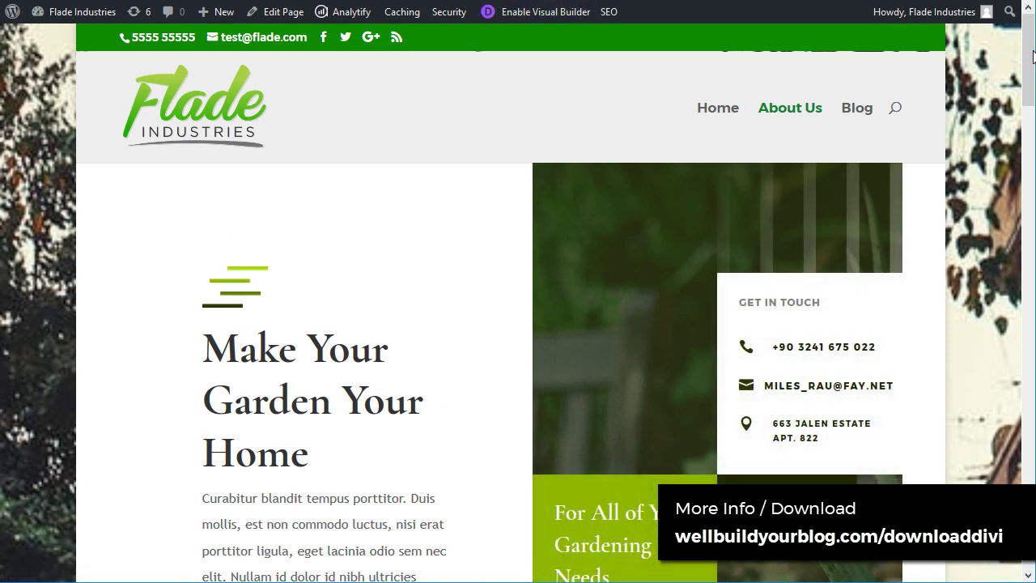
drag(1032, 58, 1032, 32)
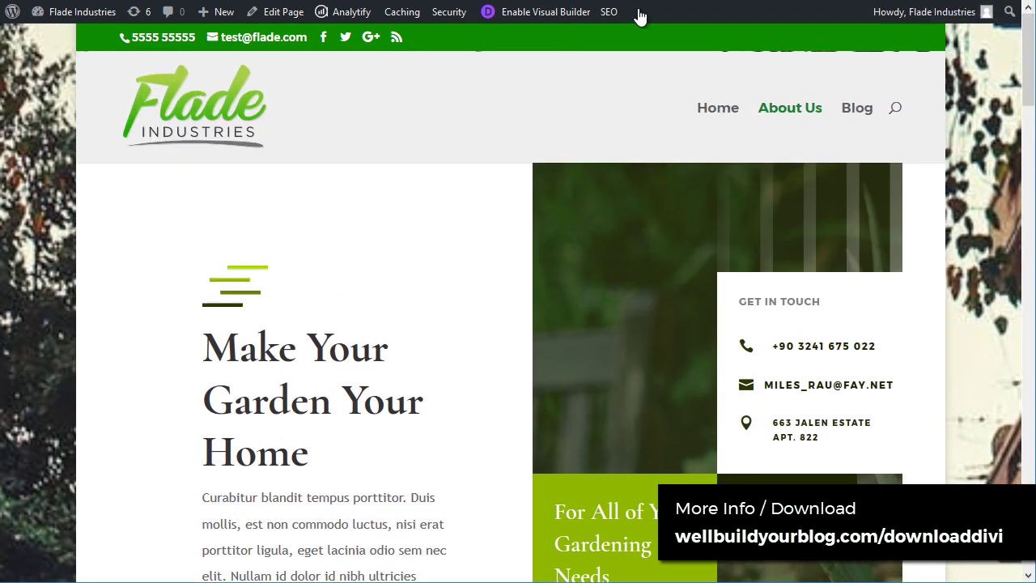
Step: Create a new page titled New Page and open it with the Divi Builder
mouse_move(218, 23)
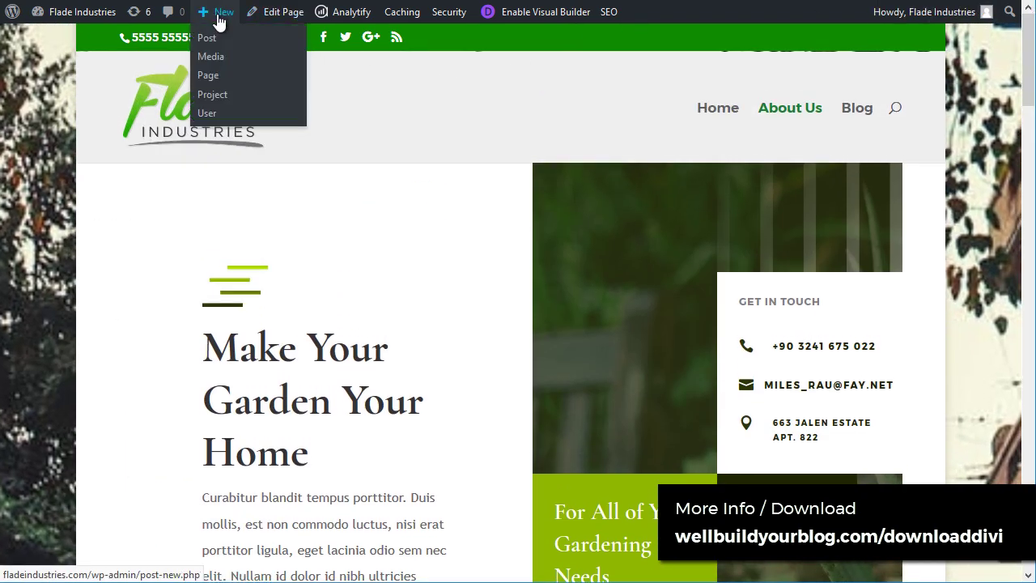
click(212, 77)
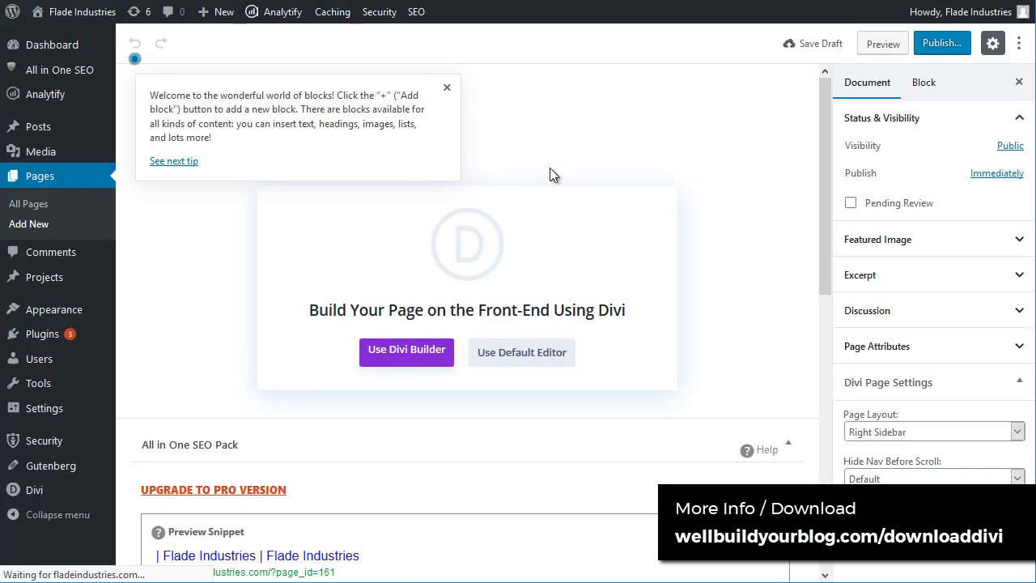
click(447, 88)
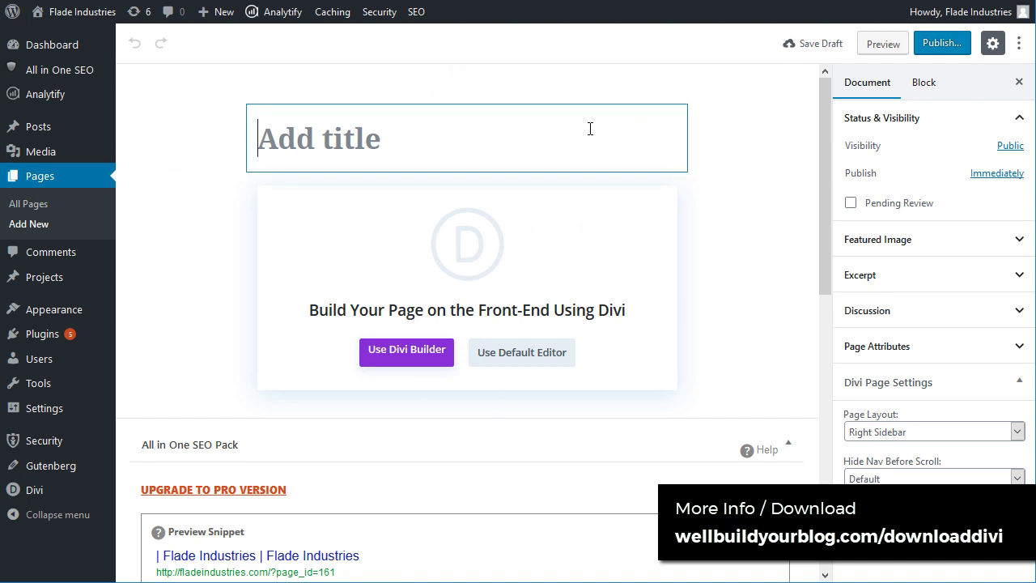
text(New Page)
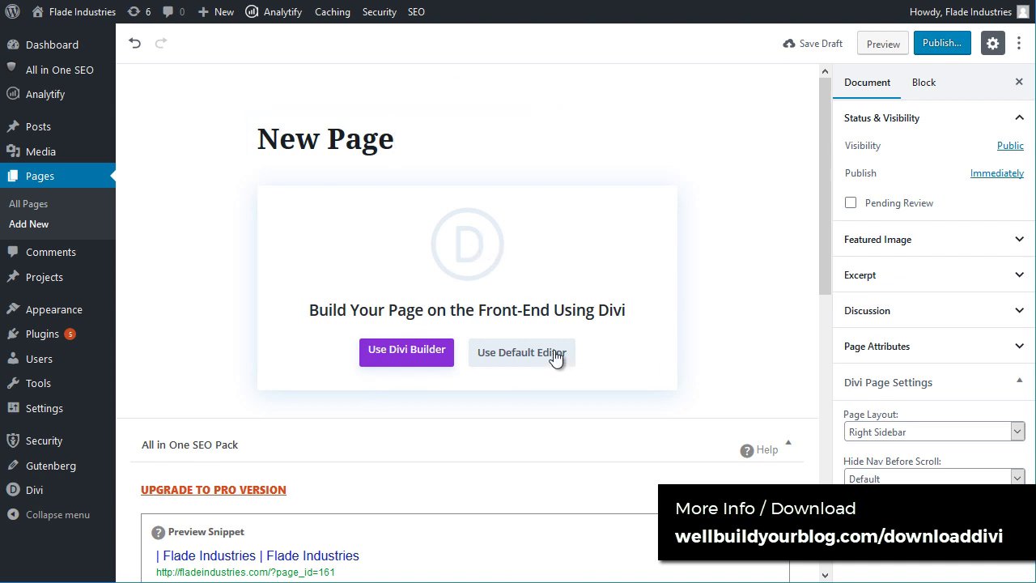
click(403, 356)
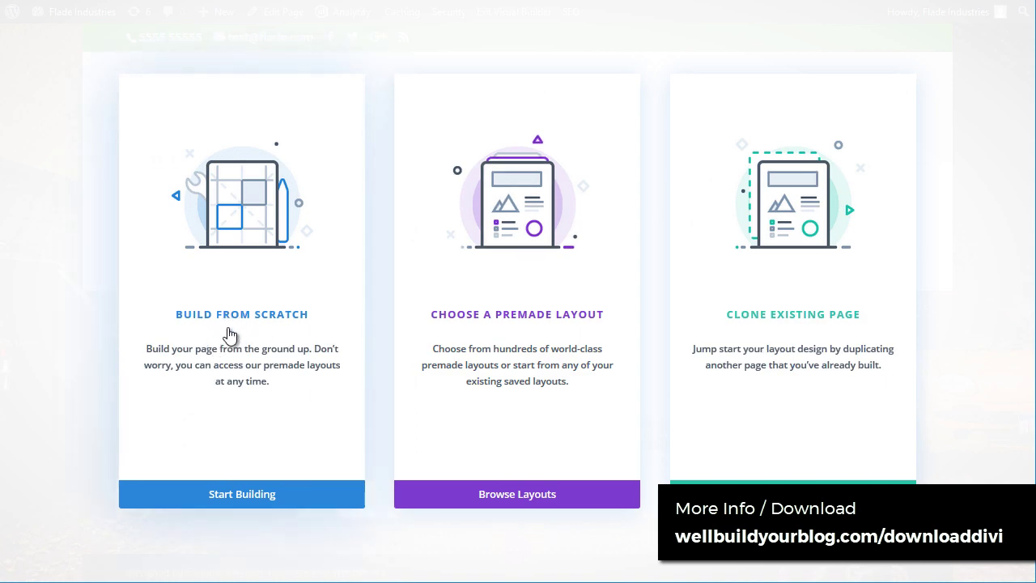
Step: Build the page from scratch with a one-column row and browse the Insert Module list
click(225, 330)
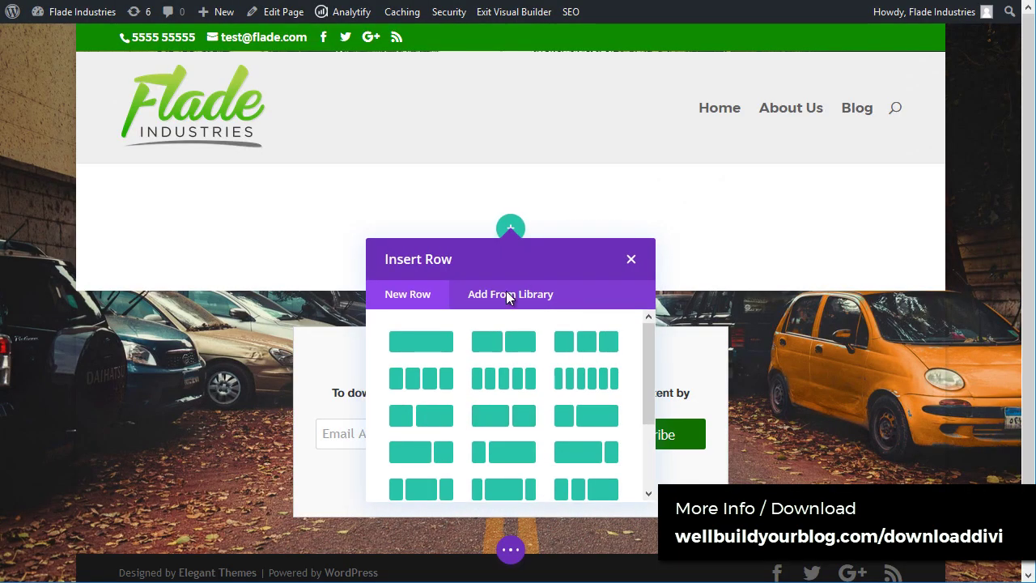
click(438, 343)
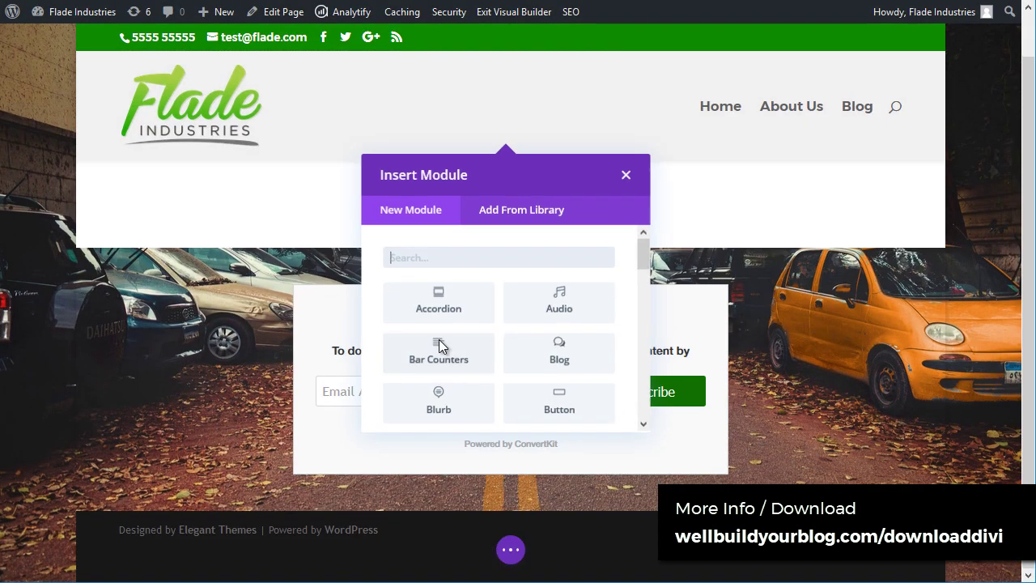
scroll(538, 357, down, 3)
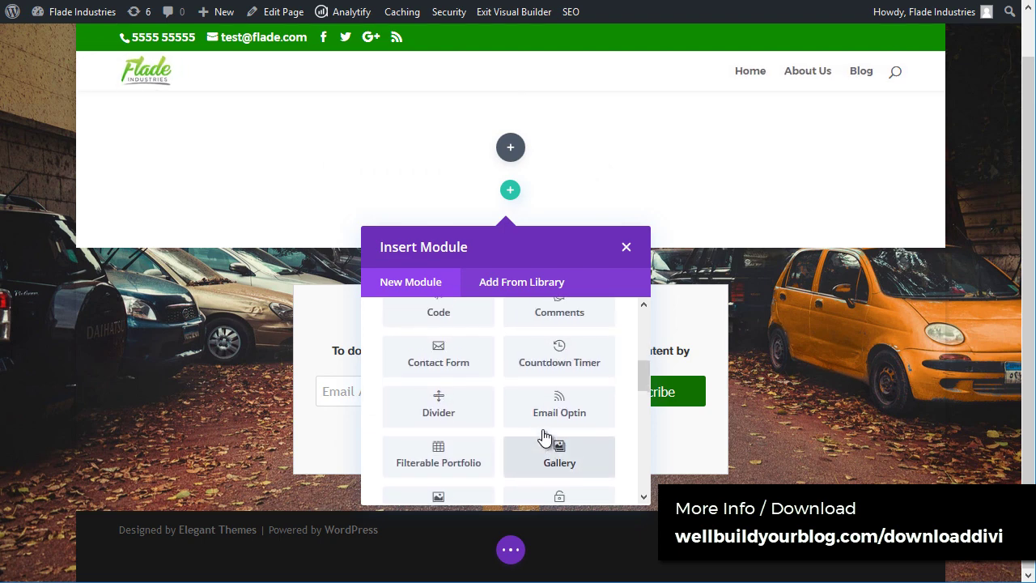
scroll(543, 421, down, 3)
scroll(518, 422, up, 2)
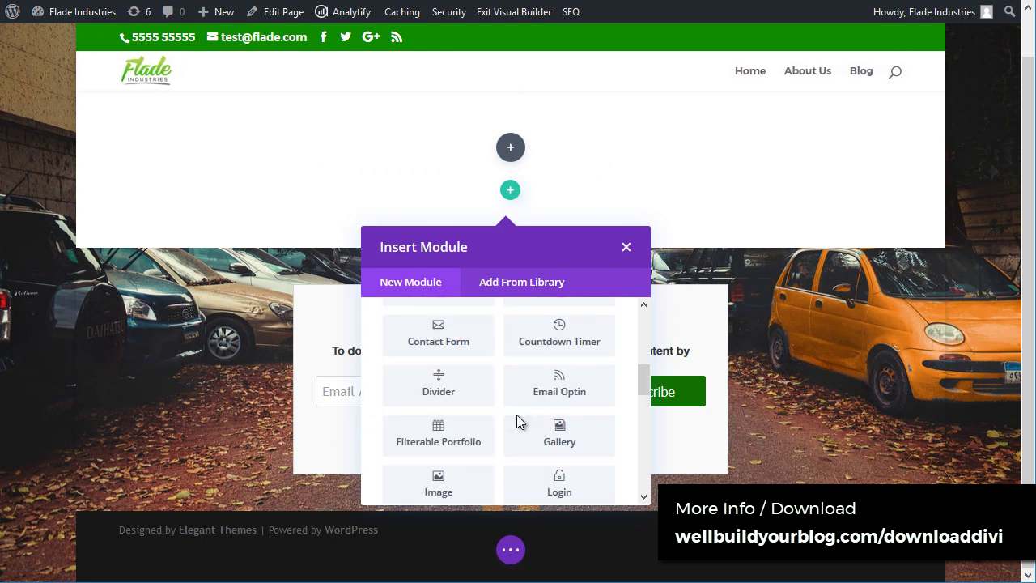
drag(641, 379, 649, 326)
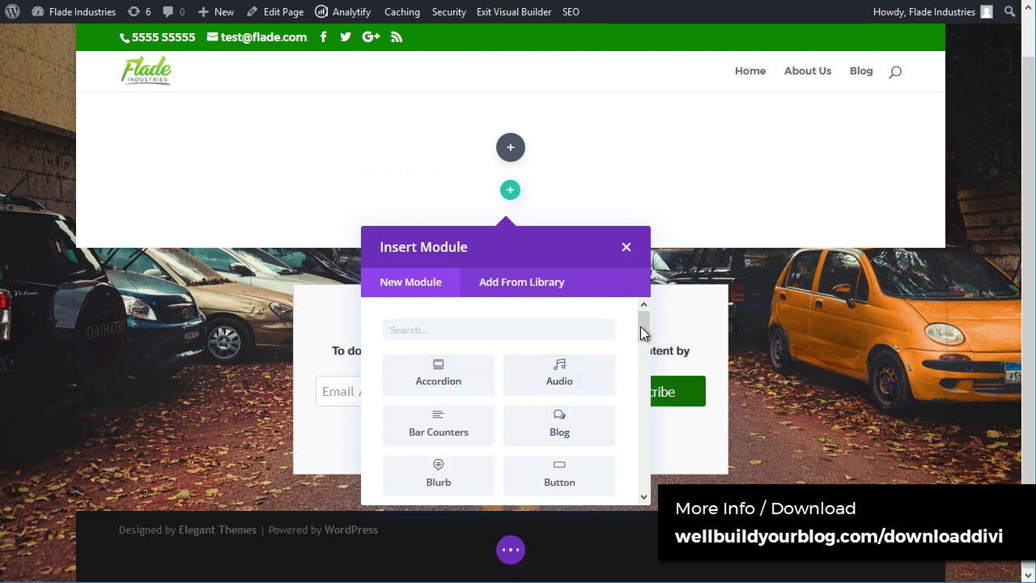
drag(641, 327, 646, 343)
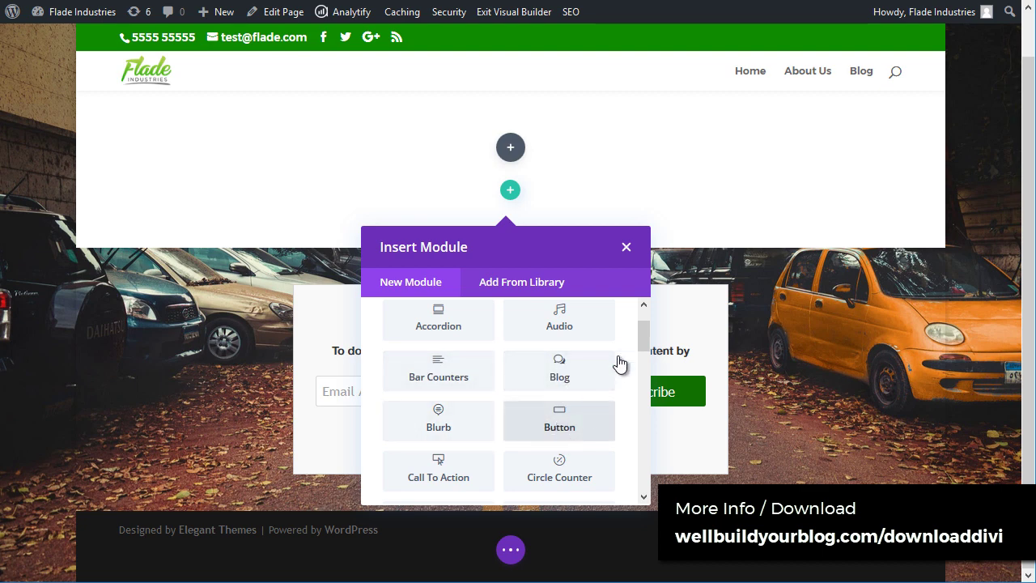
drag(643, 343, 644, 382)
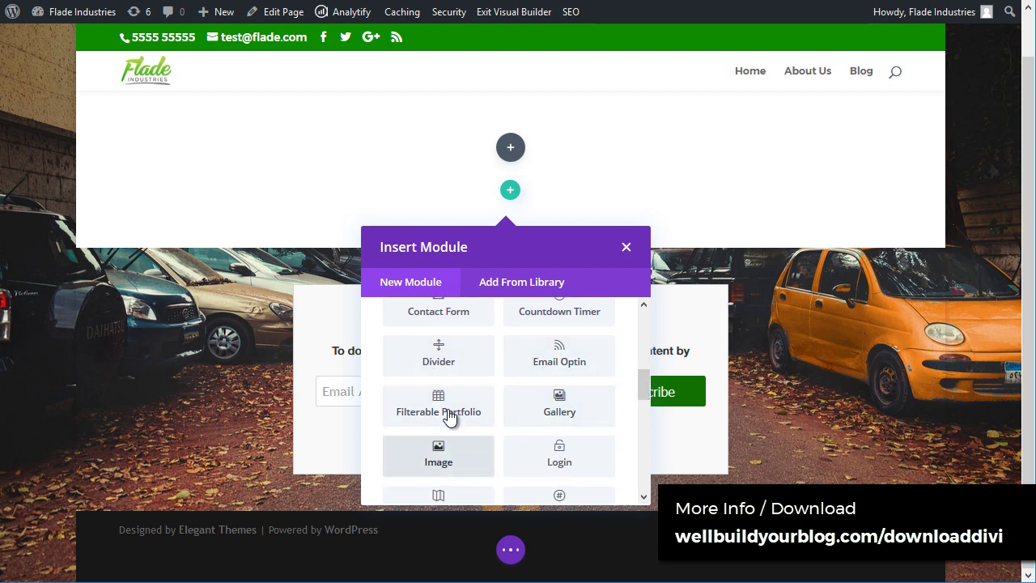
mouse_move(642, 390)
mouse_down()
mouse_move(640, 463)
mouse_move(638, 373)
mouse_up()
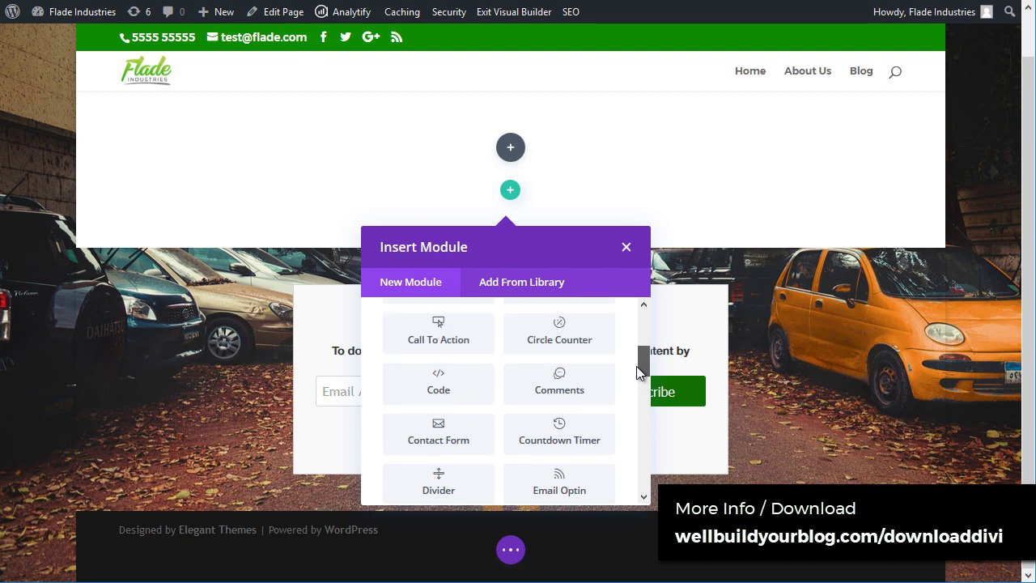
Step: Insert a Call To Action titled 'Sign up!' with the content 'Get our free thing!'
click(442, 345)
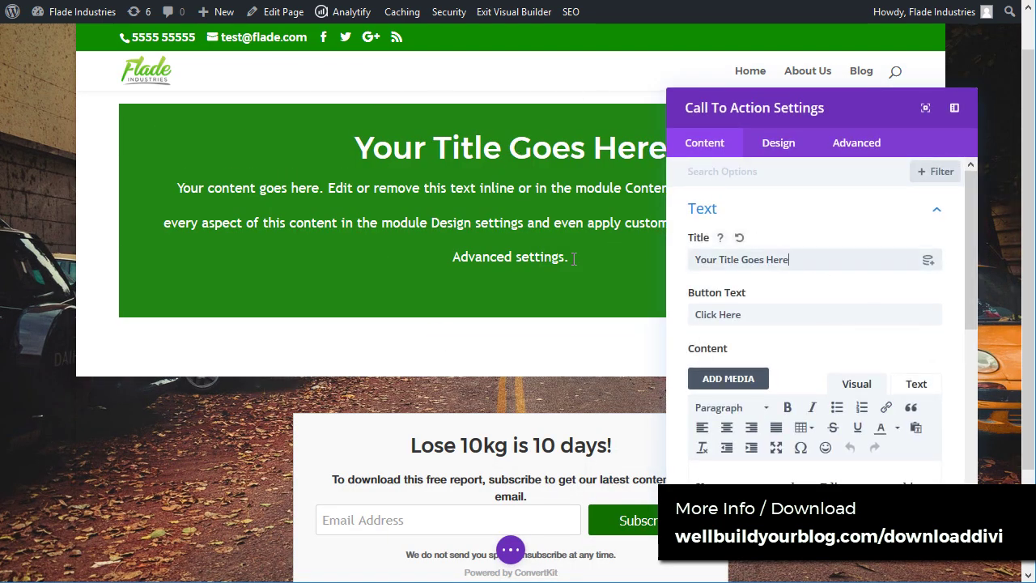
key(ctrl+a)
text(Siugn up!)
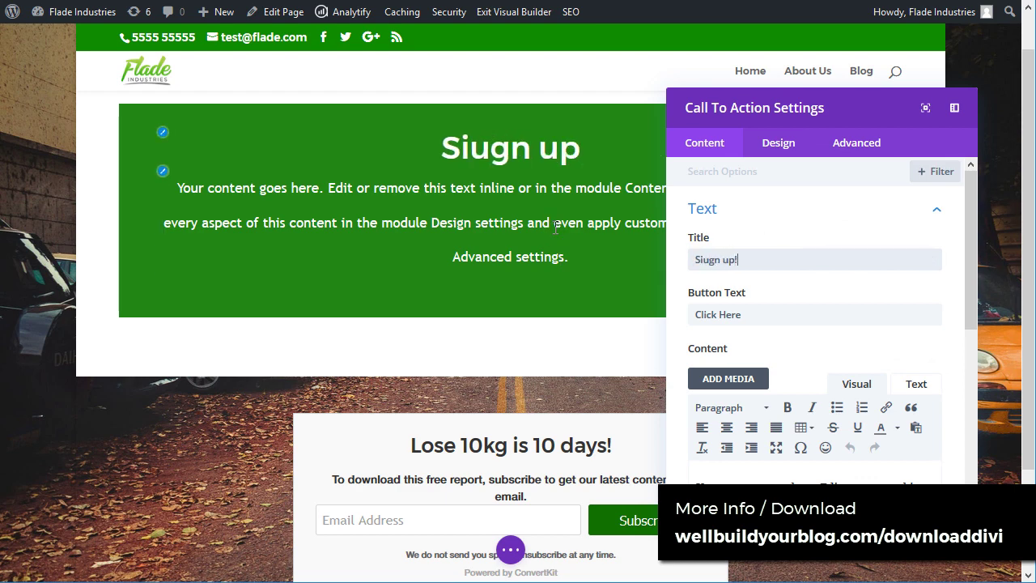
key(BackSpace)
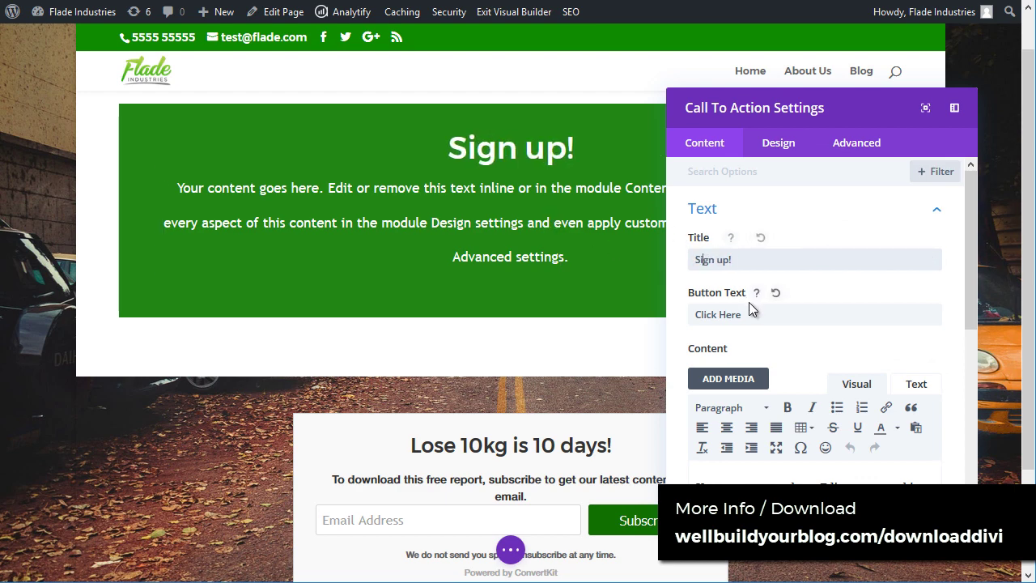
click(751, 314)
scroll(849, 415, down, 3)
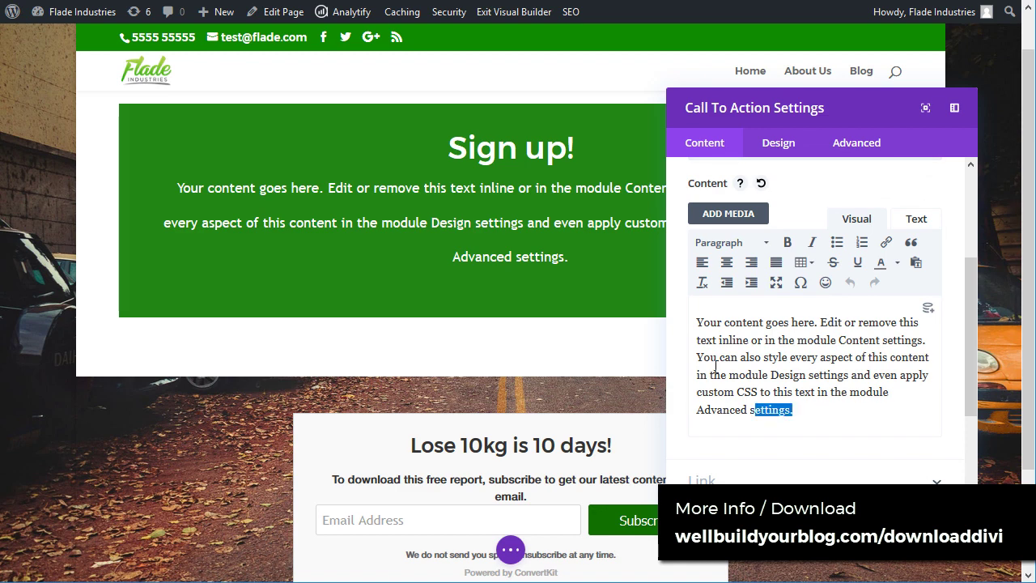
drag(715, 365, 738, 304)
key(BackSpace)
text(Get ou)
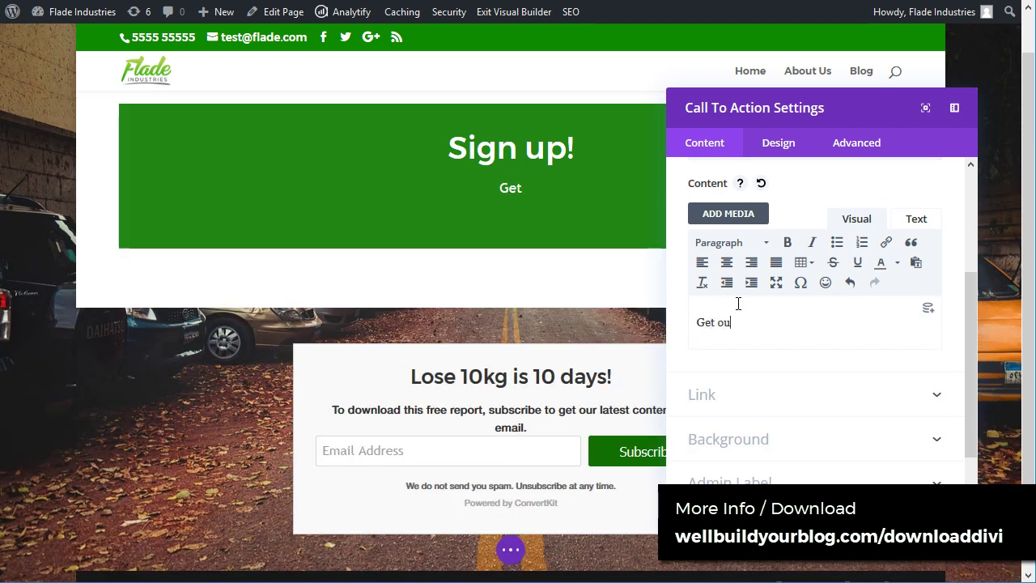
text(r free thing!)
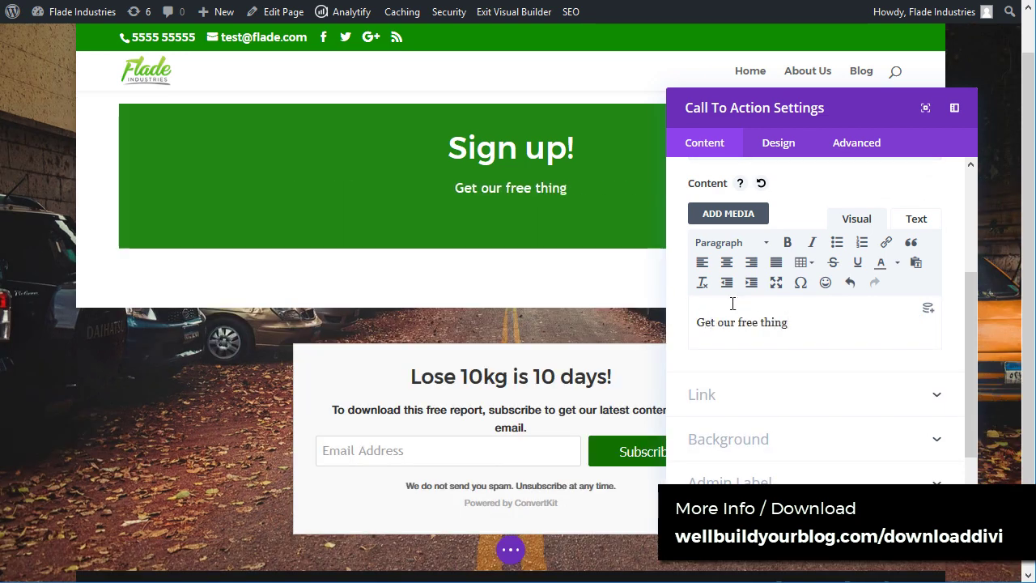
Step: Set the button link URL to # and turn off the module's green background colour
click(738, 397)
click(734, 231)
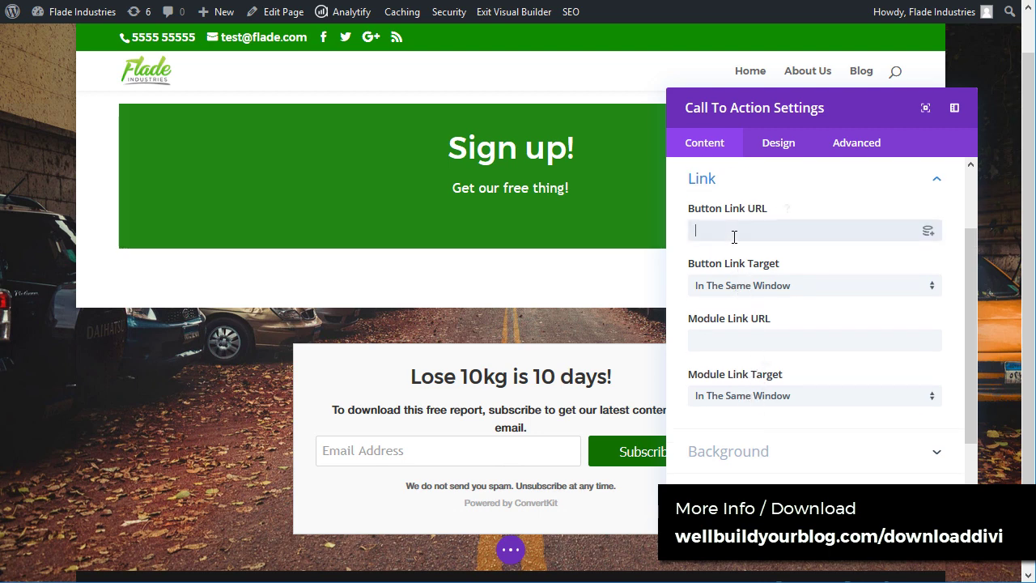
text(#)
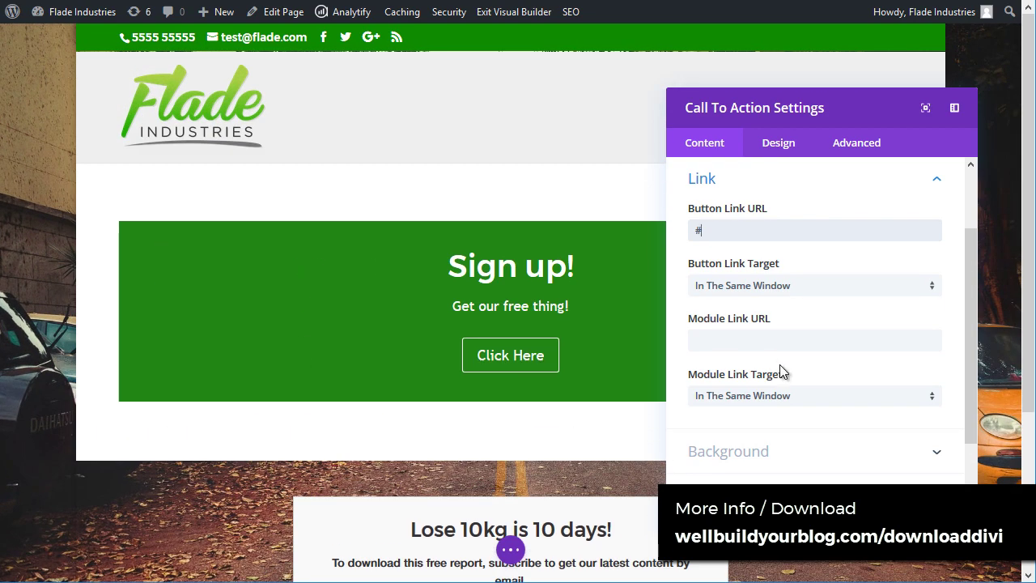
scroll(789, 372, down, 1)
click(792, 392)
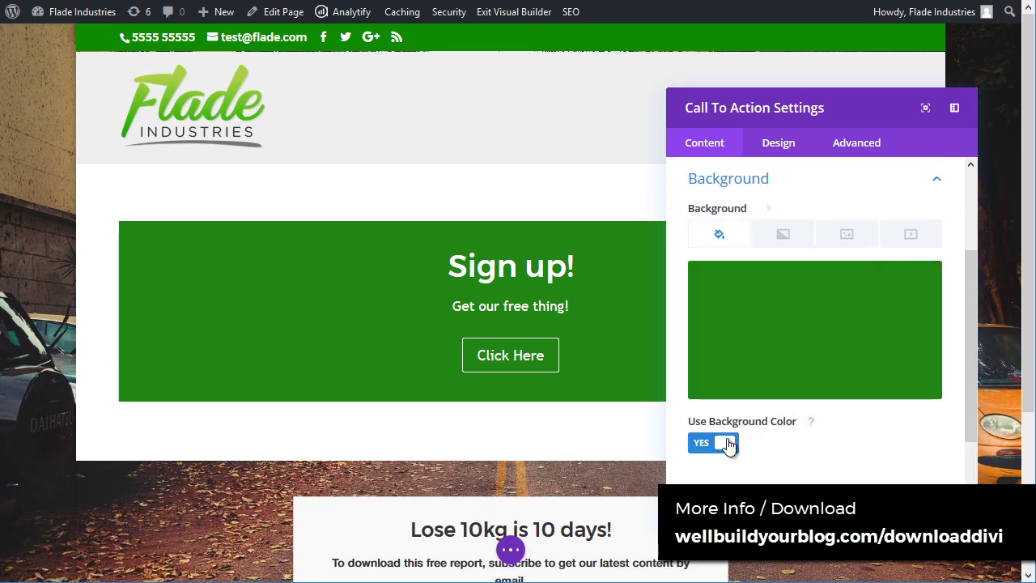
click(727, 443)
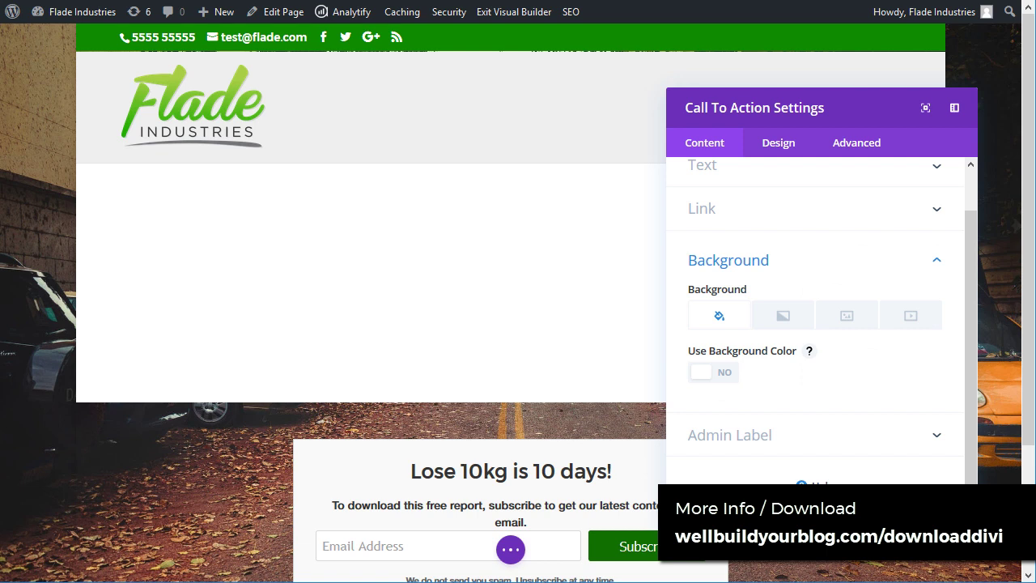
key(Escape)
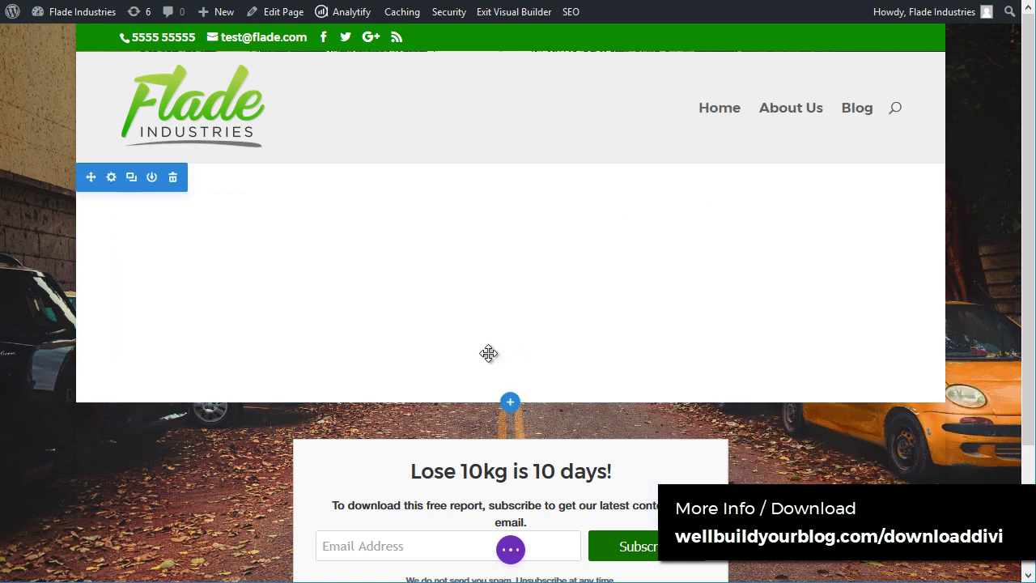
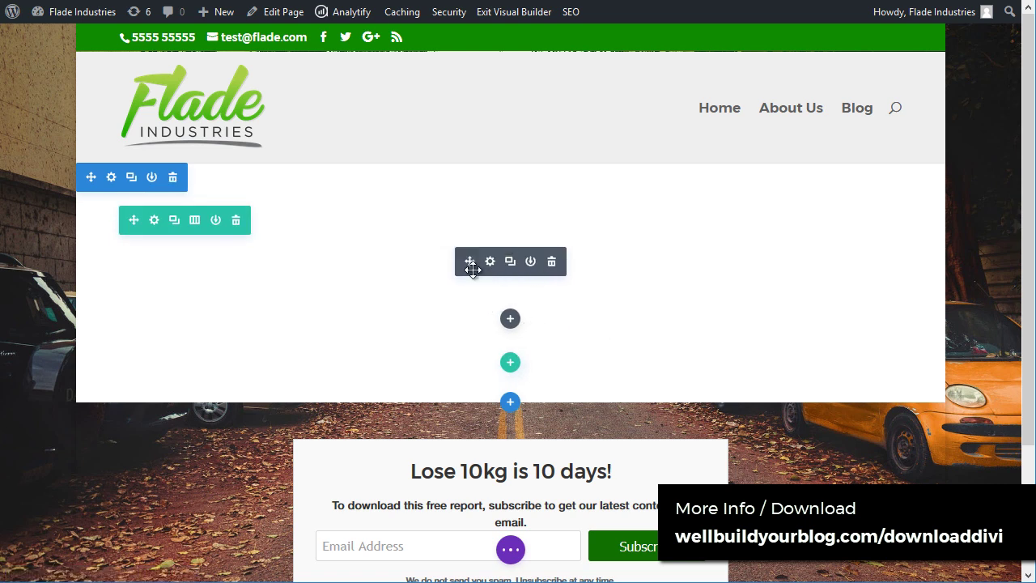
Step: Delete the empty row and give the section a dark green #104c07 background colour
click(236, 219)
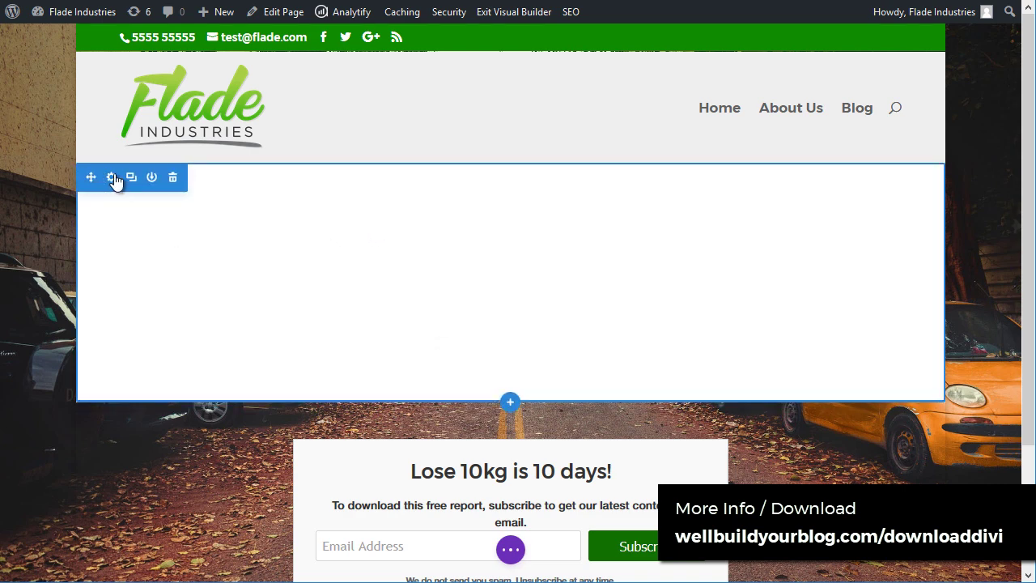
click(112, 178)
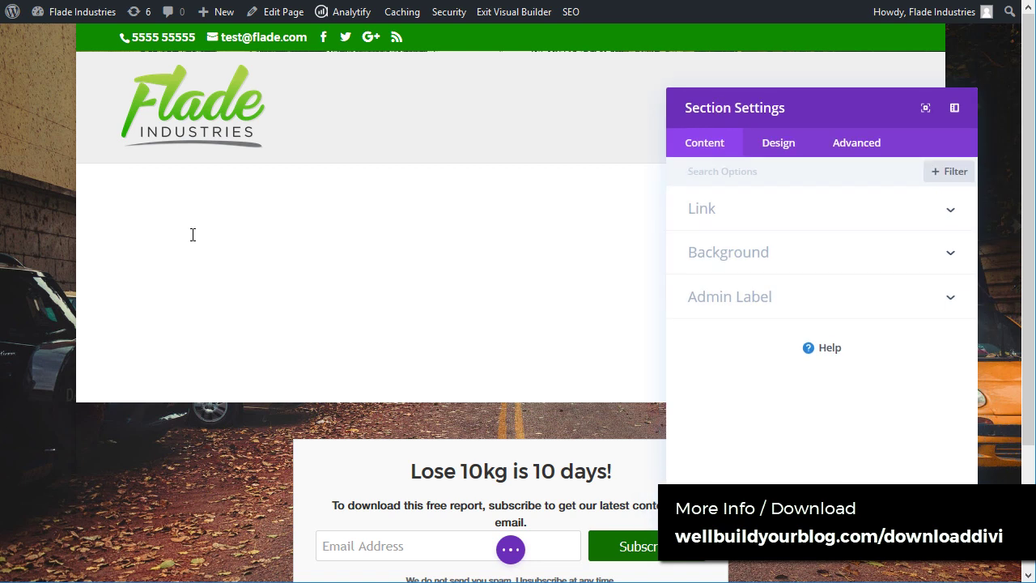
click(767, 254)
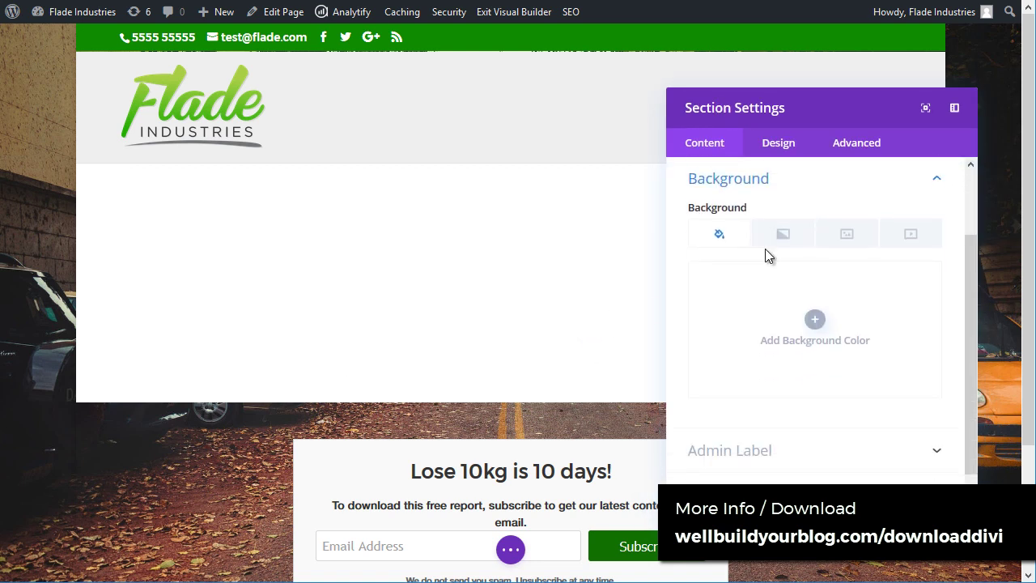
click(815, 322)
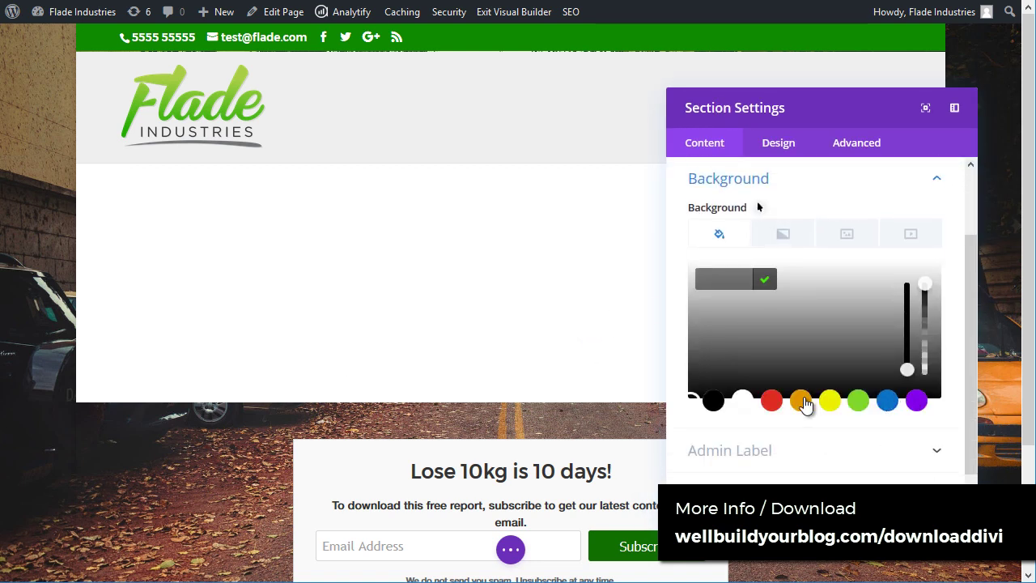
click(847, 402)
click(745, 357)
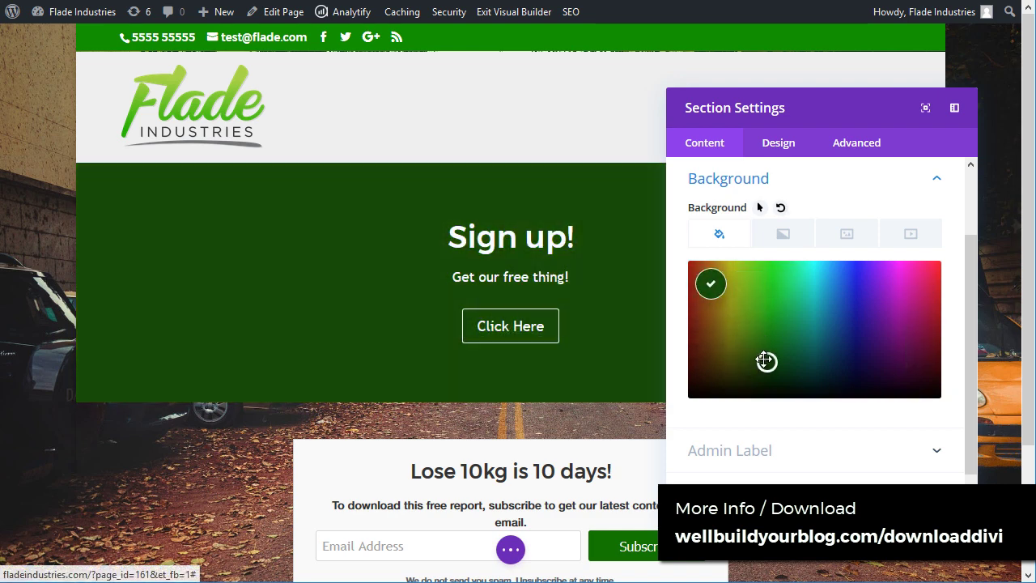
Step: Open the media library to choose a background image for the section
scroll(843, 356, down, 1)
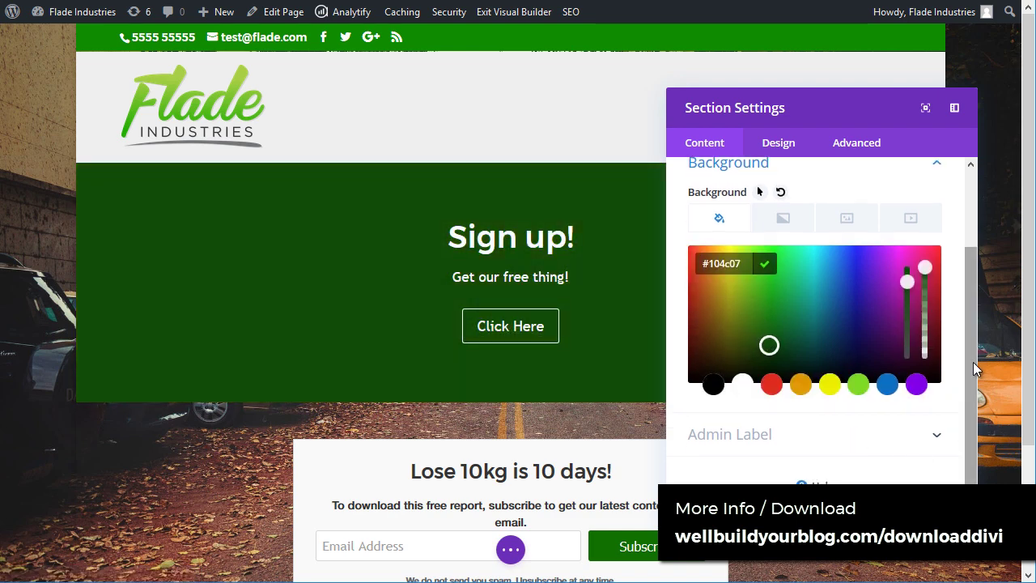
scroll(858, 356, up, 2)
click(847, 315)
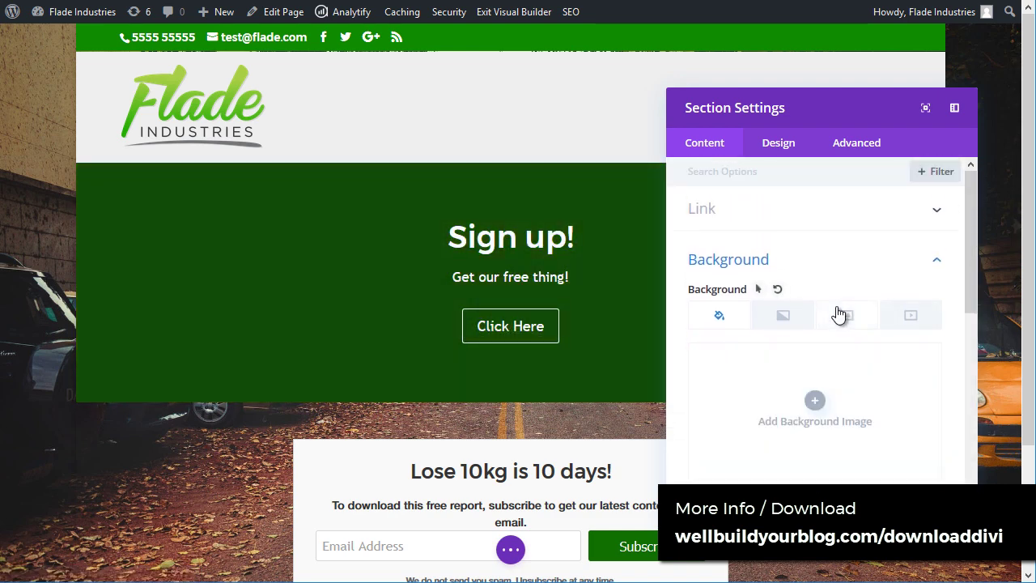
click(817, 395)
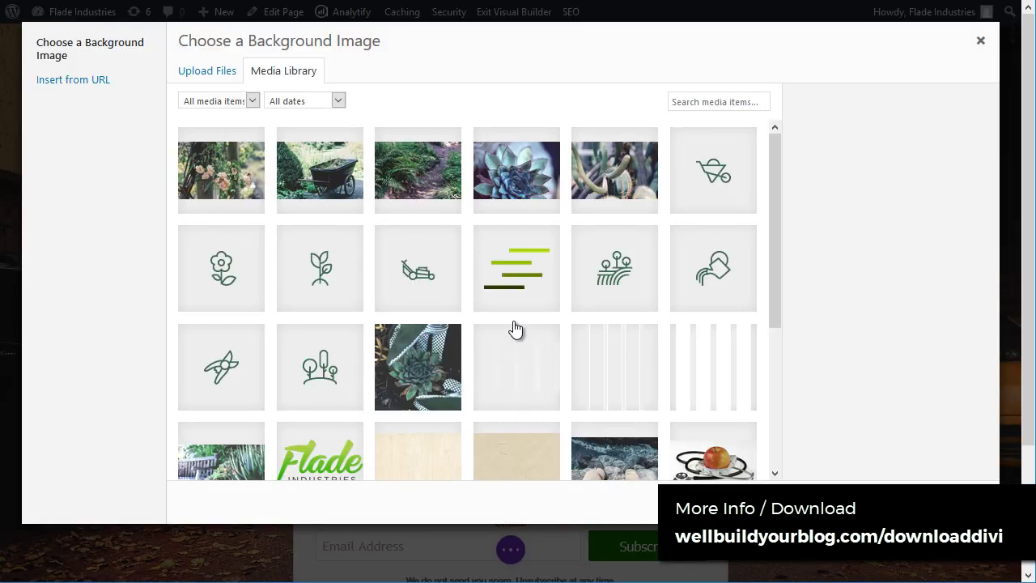
Step: Set the take-the-leap.jpeg legs-over-rocks photo as the section's background image
scroll(470, 334, down, 2)
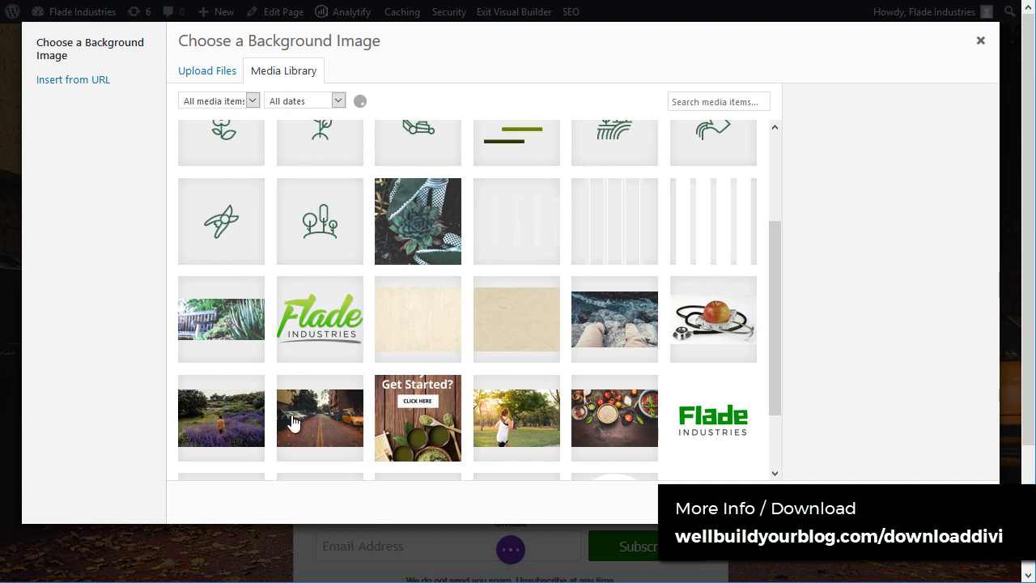
click(602, 332)
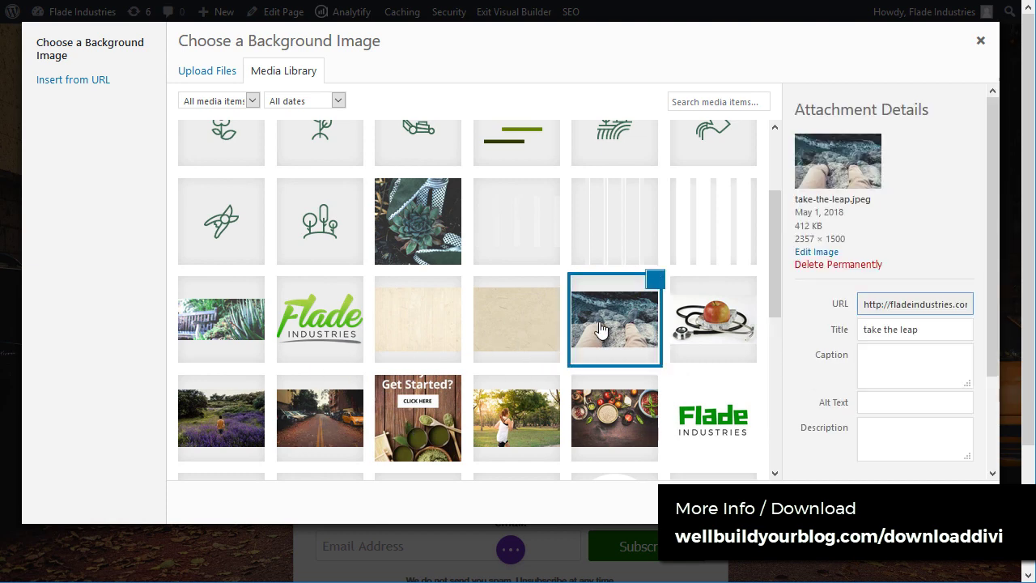
click(931, 502)
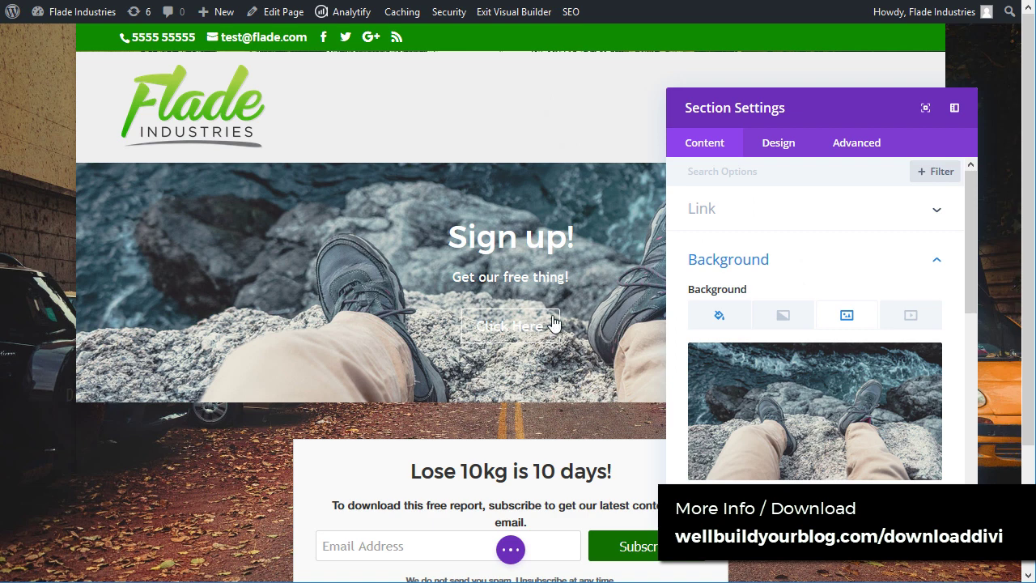
click(769, 153)
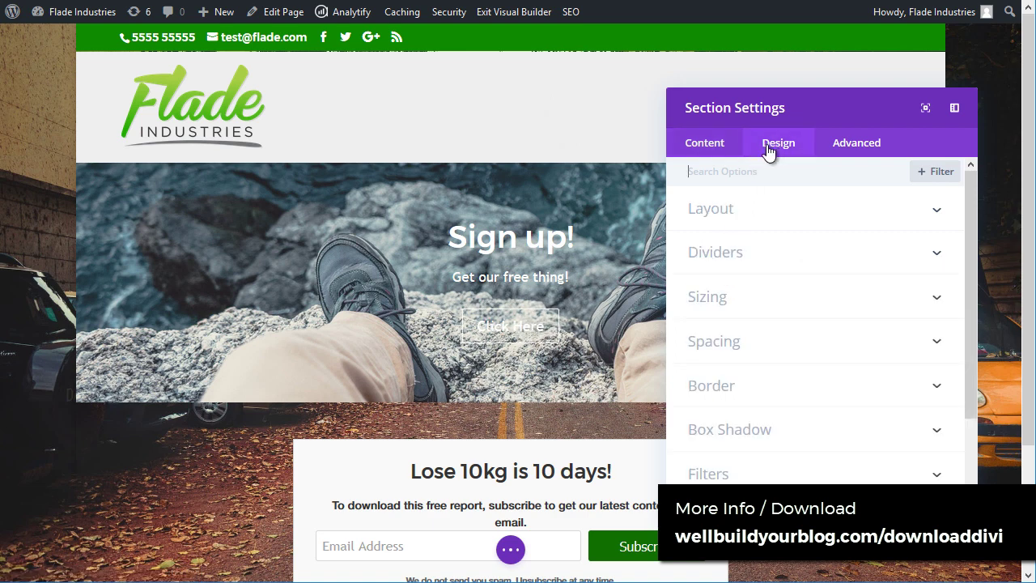
Step: Look through the section's Layout, Divider and Spacing design options
click(746, 227)
click(745, 225)
click(739, 249)
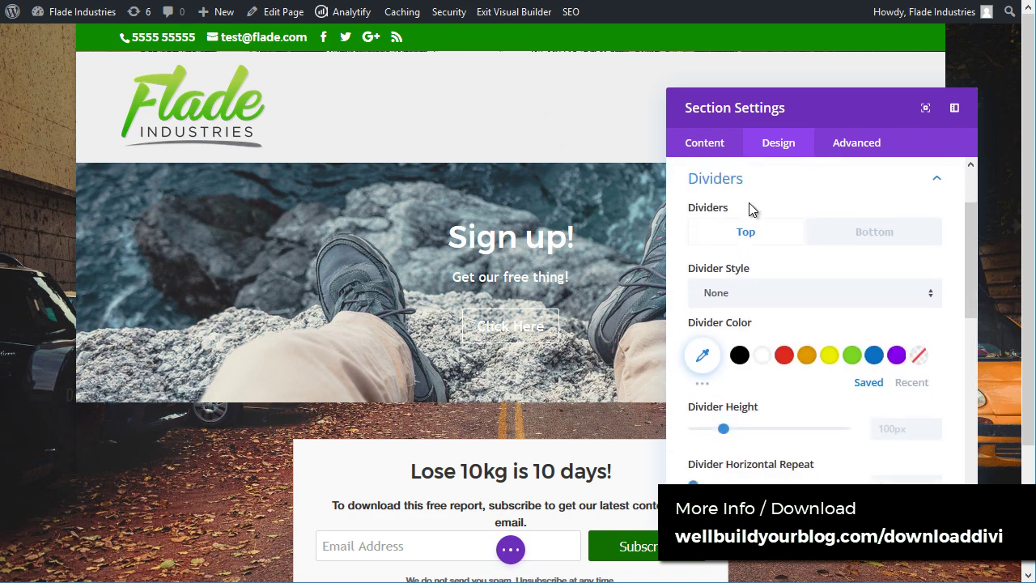
click(750, 195)
scroll(765, 319, up, 2)
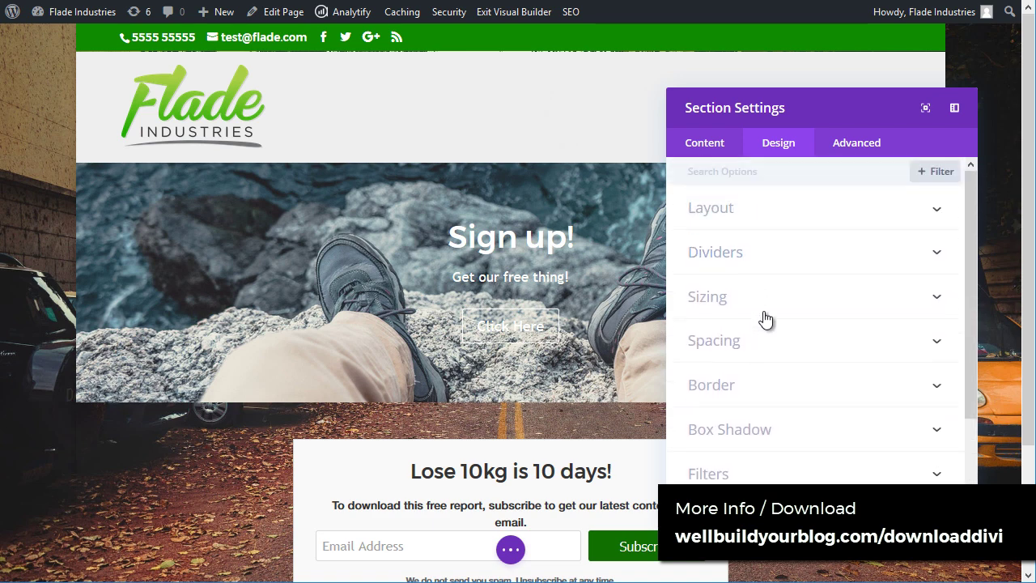
scroll(771, 364, down, 2)
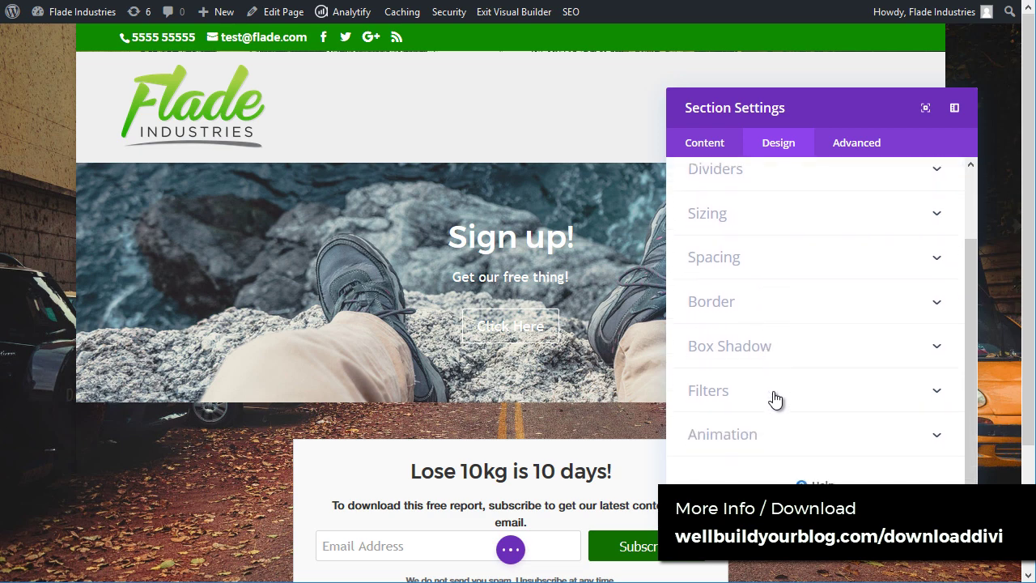
click(735, 260)
scroll(754, 307, up, 3)
click(755, 272)
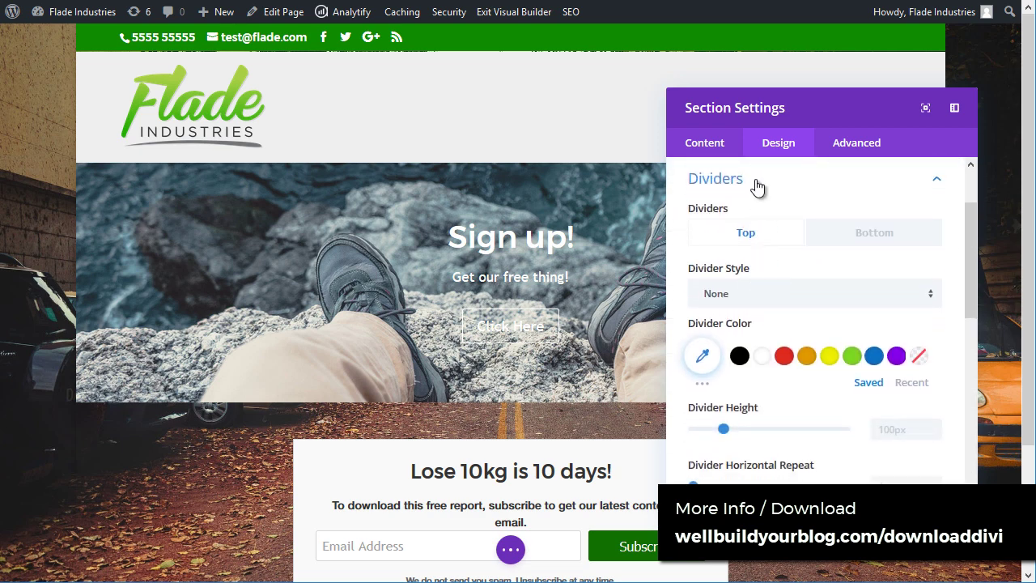
scroll(752, 307, up, 2)
scroll(779, 361, down, 1)
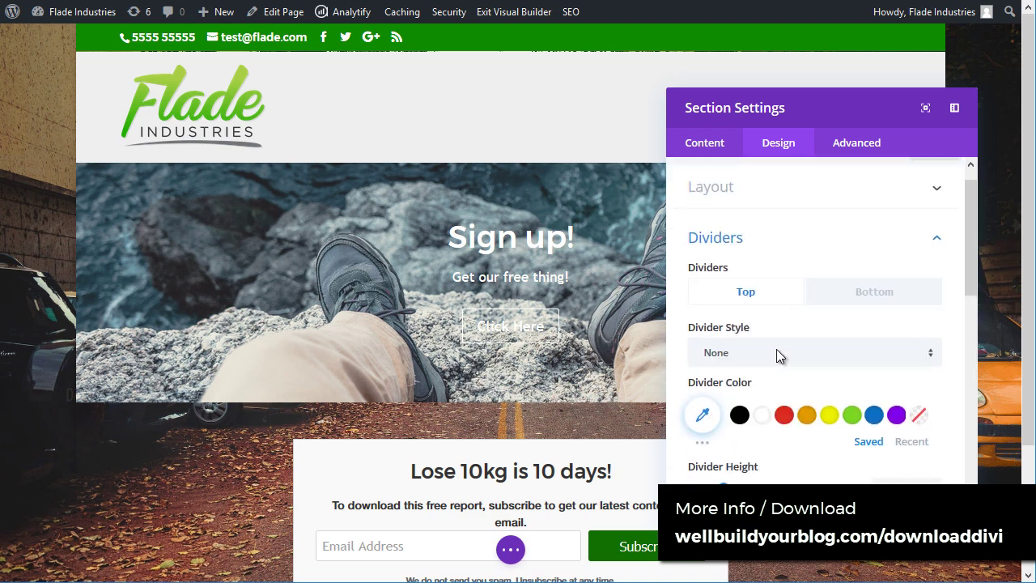
scroll(777, 356, up, 1)
Step: Try Fit and Actual Size for the background image, then return it to Cover
click(706, 148)
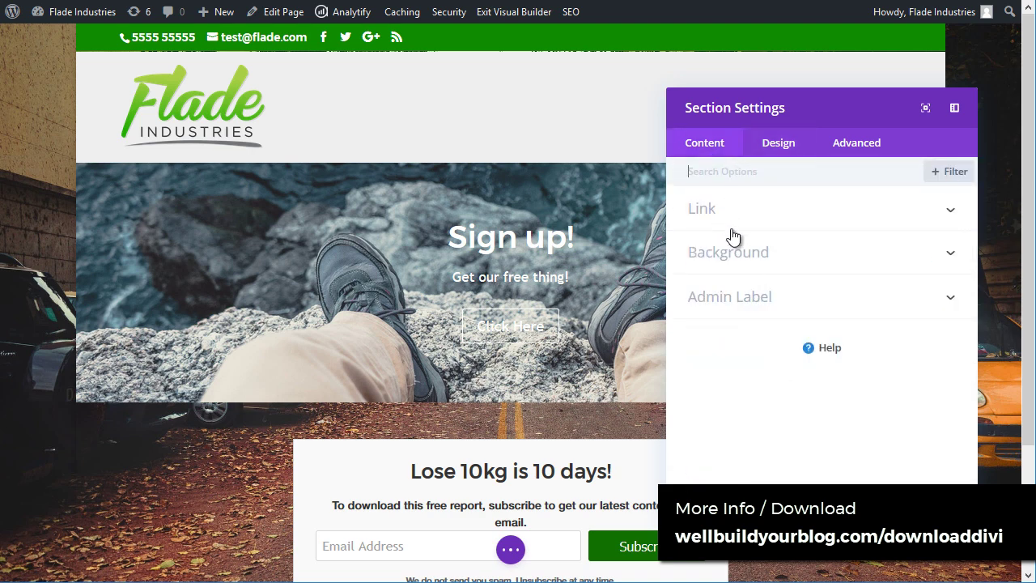
click(743, 251)
scroll(796, 346, down, 5)
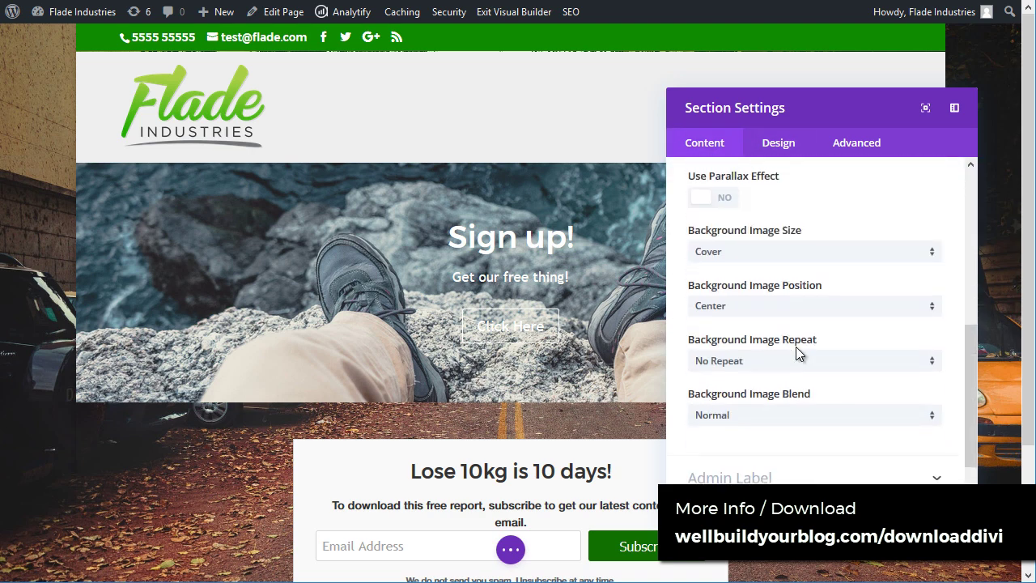
click(752, 251)
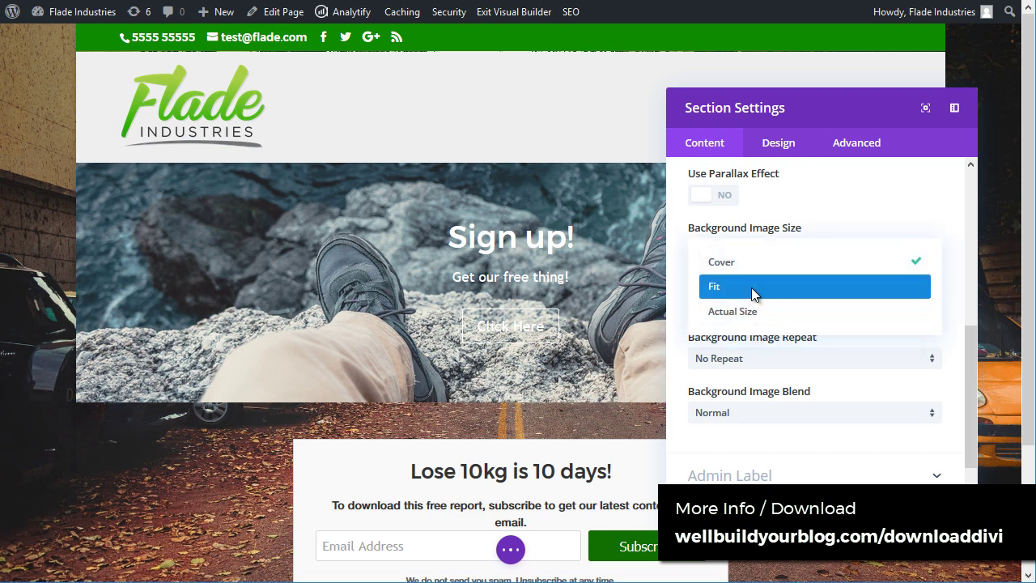
click(751, 287)
click(757, 247)
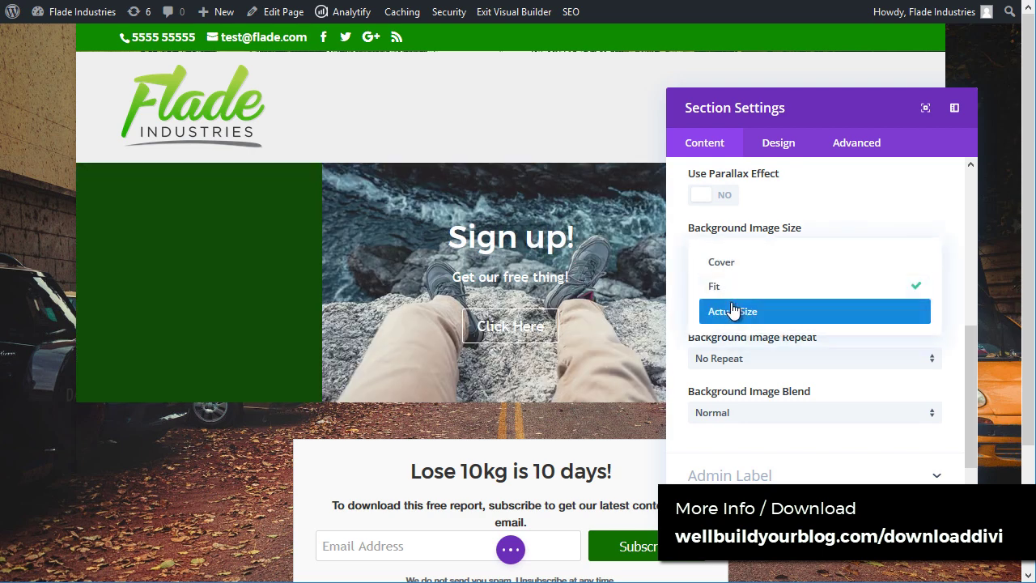
click(736, 306)
click(745, 252)
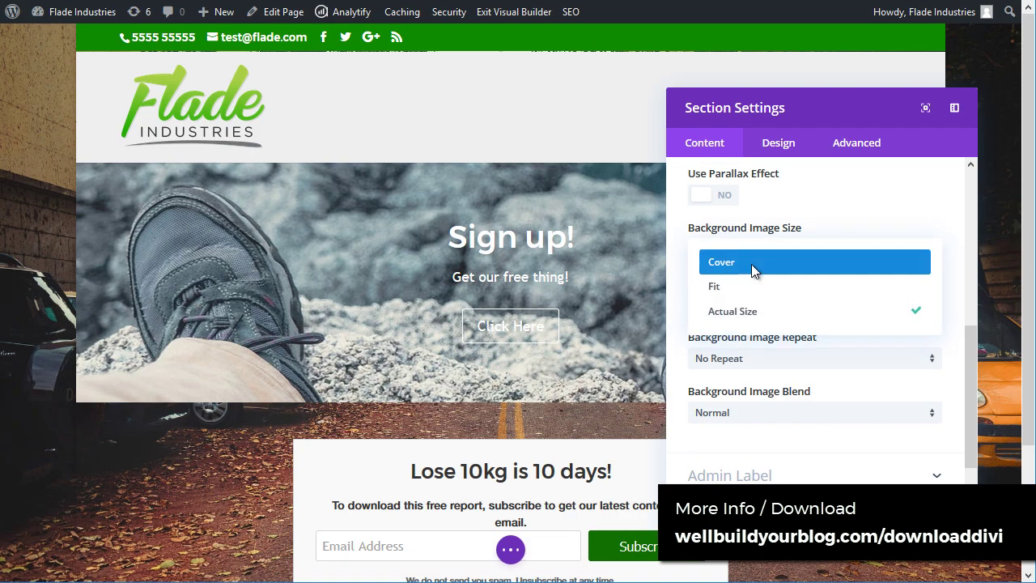
click(724, 262)
Step: Turn on the True Parallax effect for the section's background image
scroll(761, 308, up, 2)
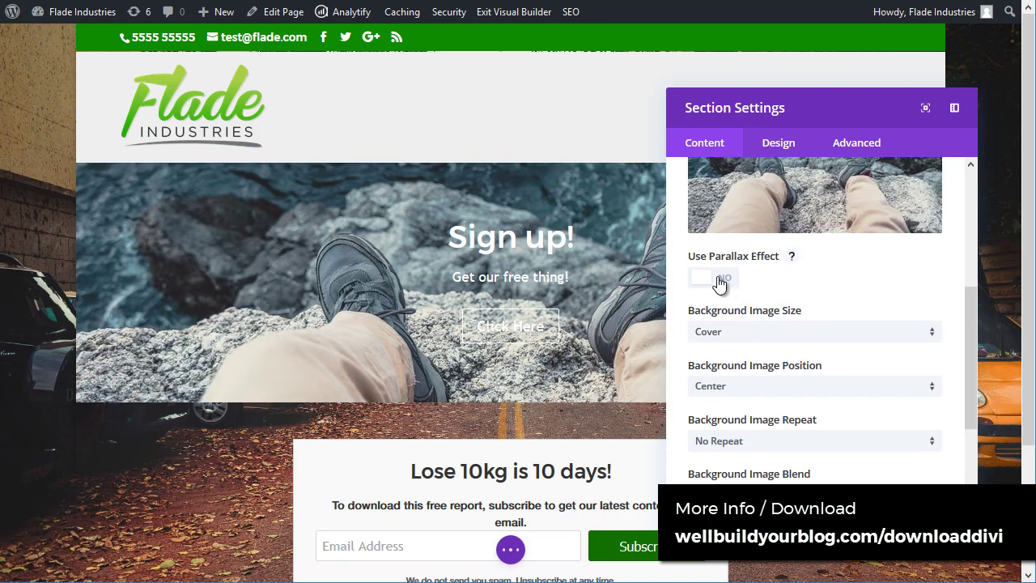
click(715, 279)
scroll(500, 274, down, 2)
scroll(503, 277, up, 2)
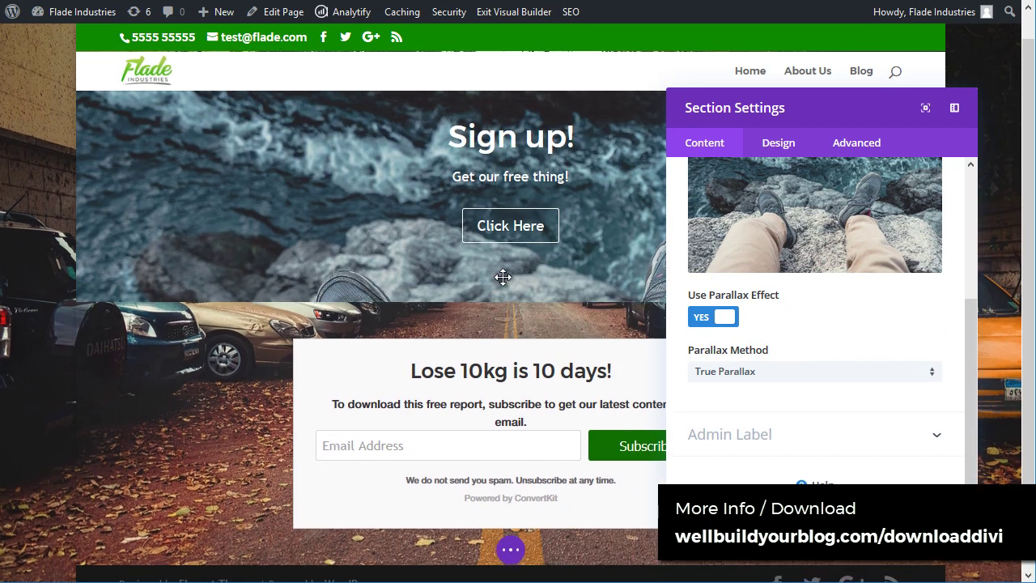
scroll(505, 280, down, 2)
scroll(712, 303, up, 5)
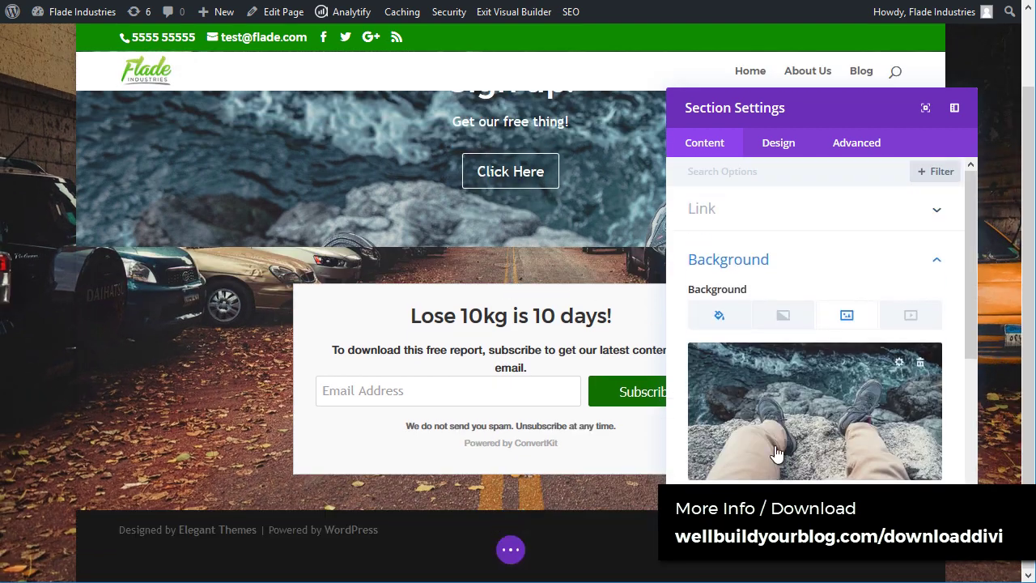
scroll(723, 306, down, 2)
scroll(529, 293, up, 3)
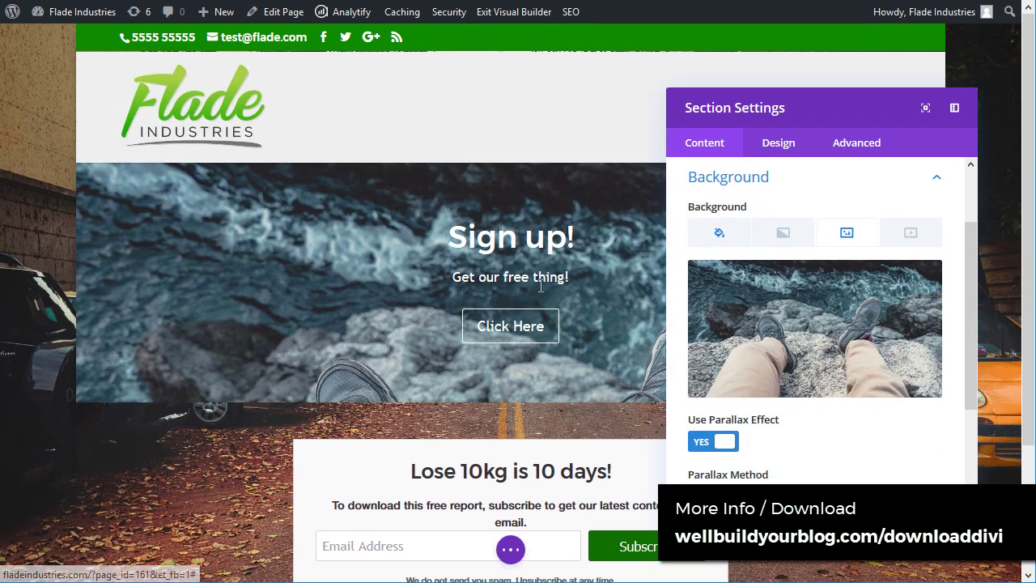
click(784, 146)
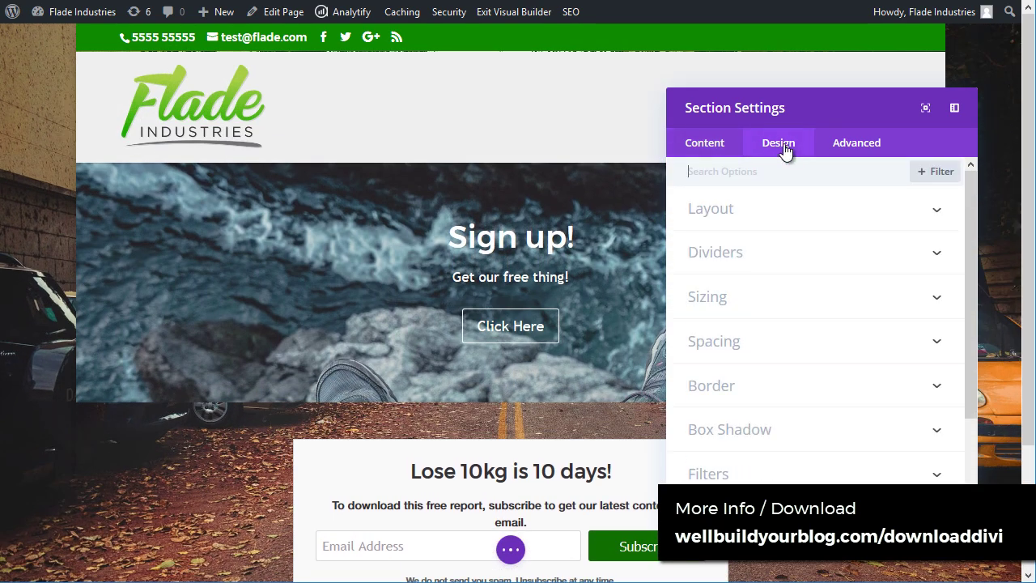
Step: Turn on the section's inner shadow and expand the Filters options
click(765, 212)
click(765, 213)
click(763, 212)
click(710, 261)
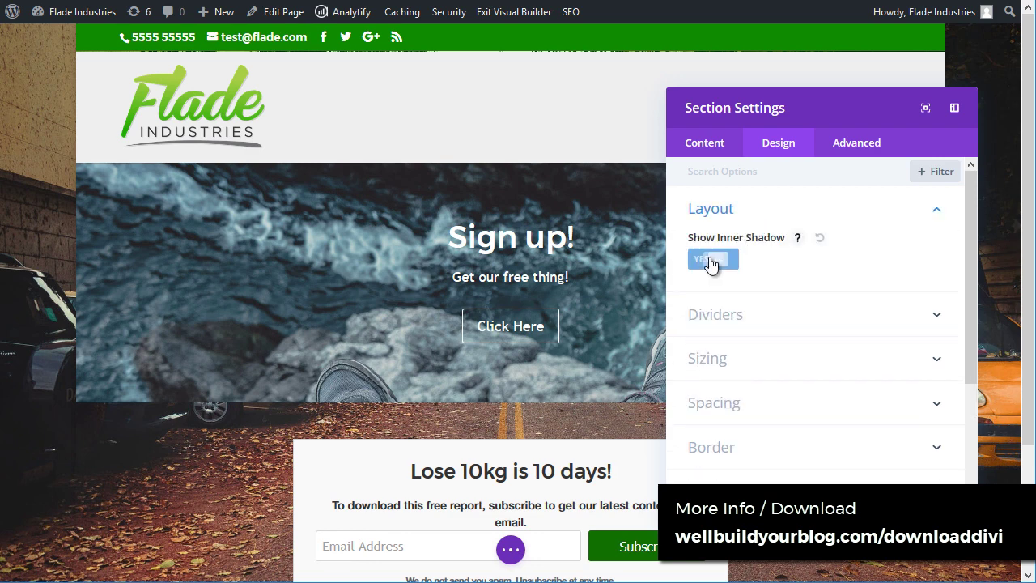
scroll(752, 335, down, 4)
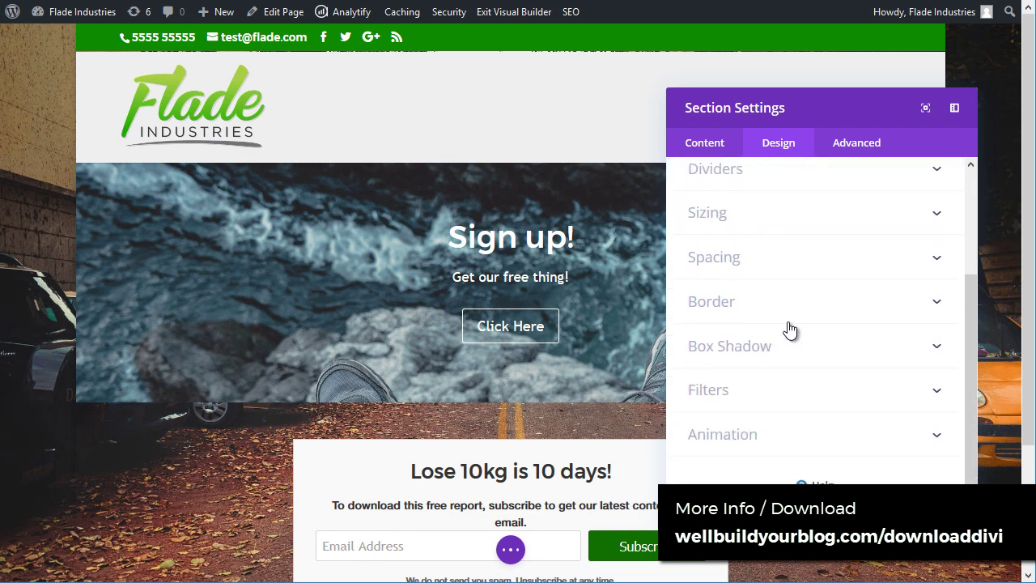
click(728, 404)
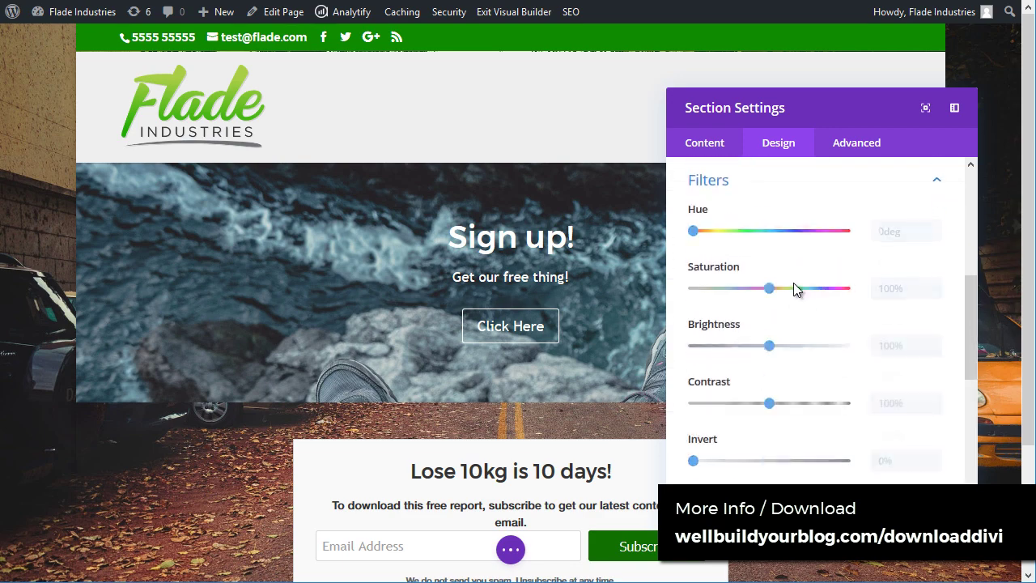
scroll(769, 283, down, 4)
scroll(769, 251, up, 1)
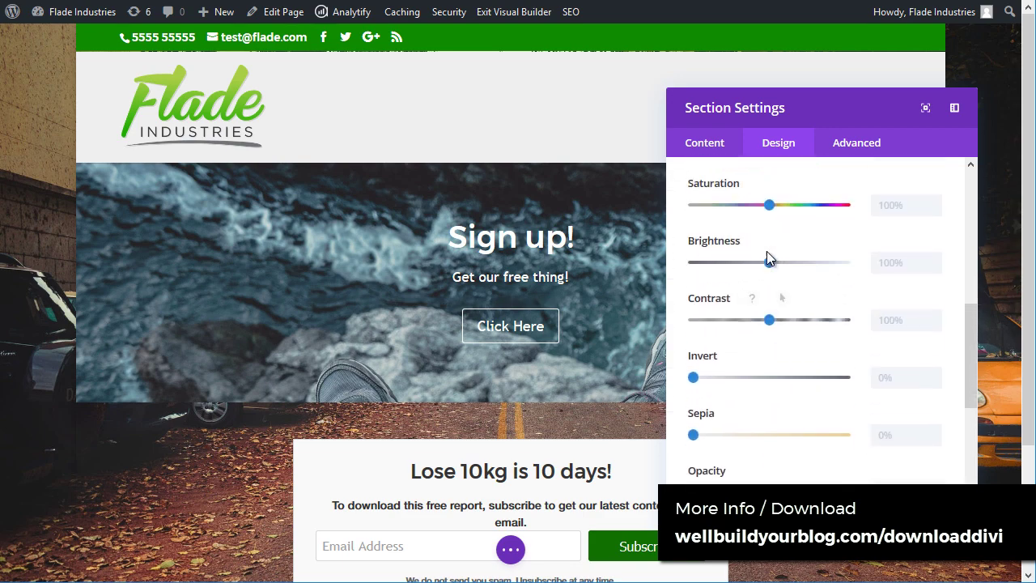
Step: Set brightness to 91% and contrast to 108%, keeping opacity at 100%
mouse_move(770, 268)
mouse_down()
mouse_move(719, 264)
mouse_move(763, 264)
mouse_up()
mouse_move(774, 322)
mouse_down()
mouse_move(827, 323)
mouse_move(740, 323)
mouse_move(775, 324)
mouse_up()
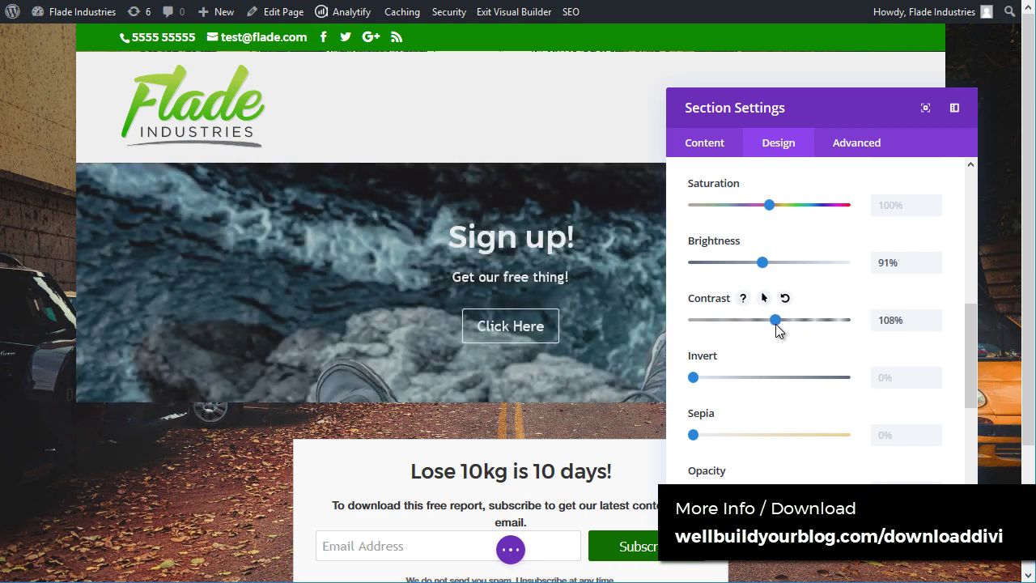
scroll(736, 392, down, 3)
drag(846, 327, 790, 327)
click(848, 327)
scroll(815, 401, down, 1)
scroll(794, 401, up, 5)
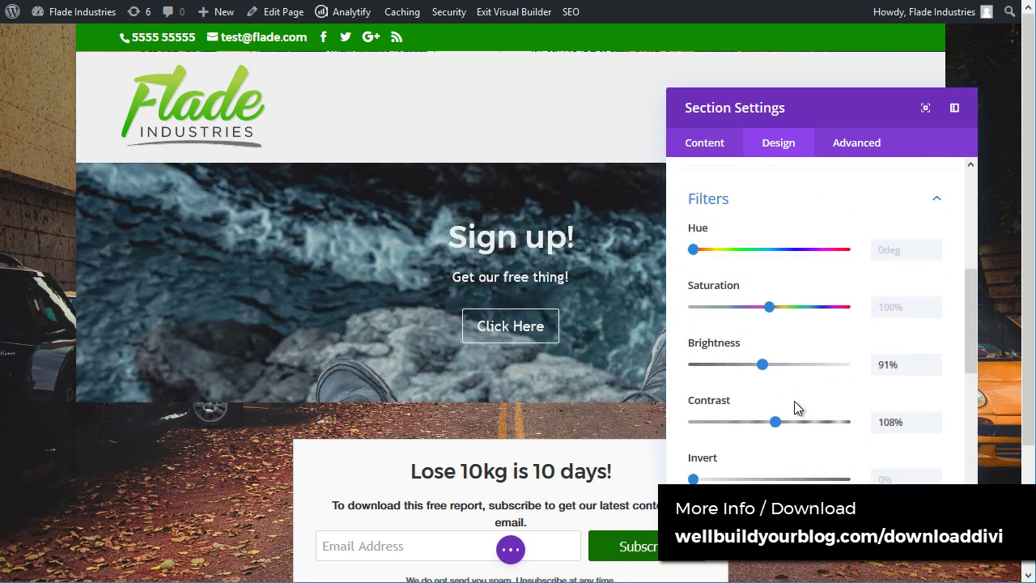
scroll(769, 340, up, 4)
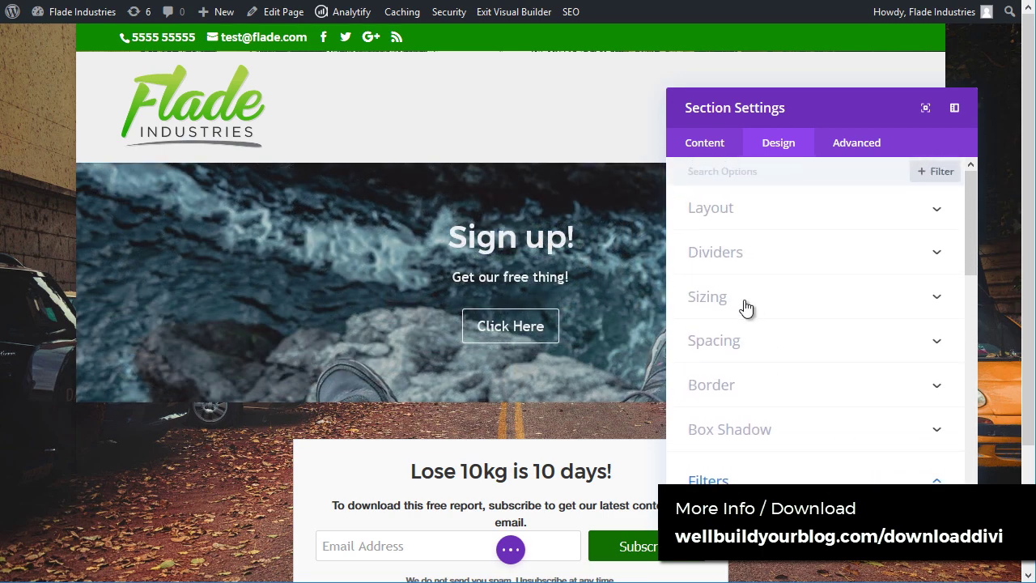
scroll(757, 327, down, 10)
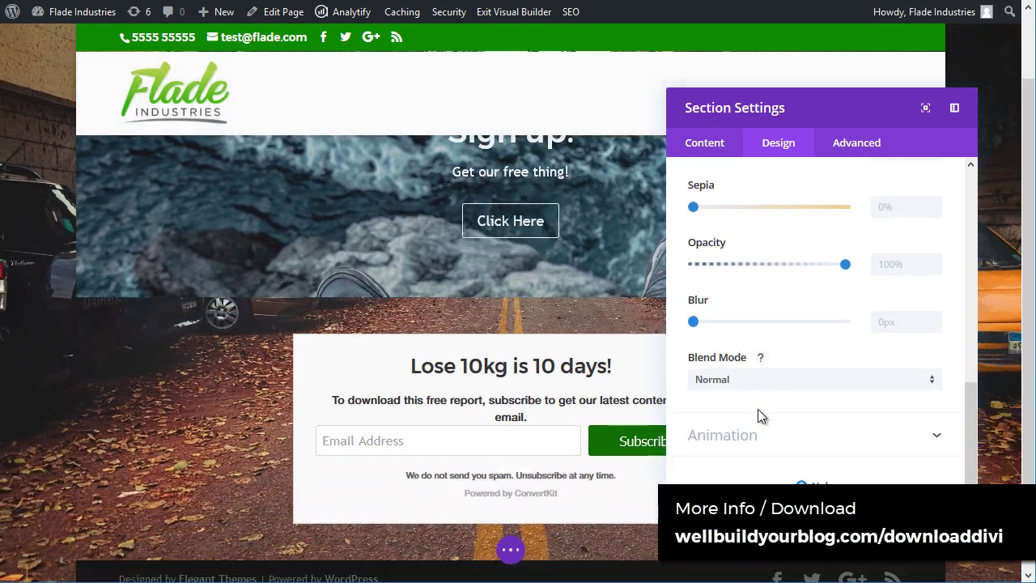
Step: Preview the Fade, Slide, Flip and Fold animations, then set the animation to None
click(761, 434)
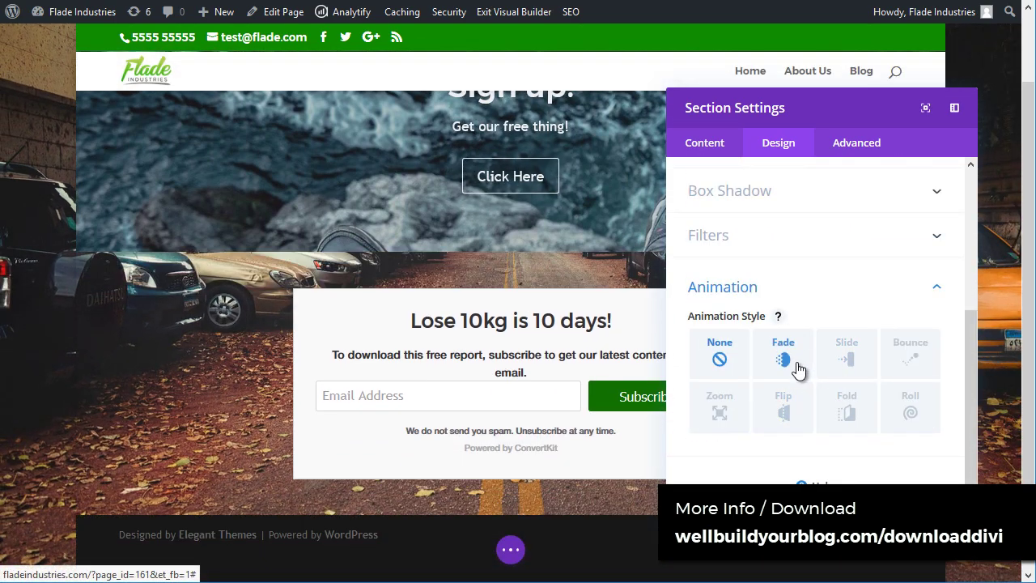
click(797, 368)
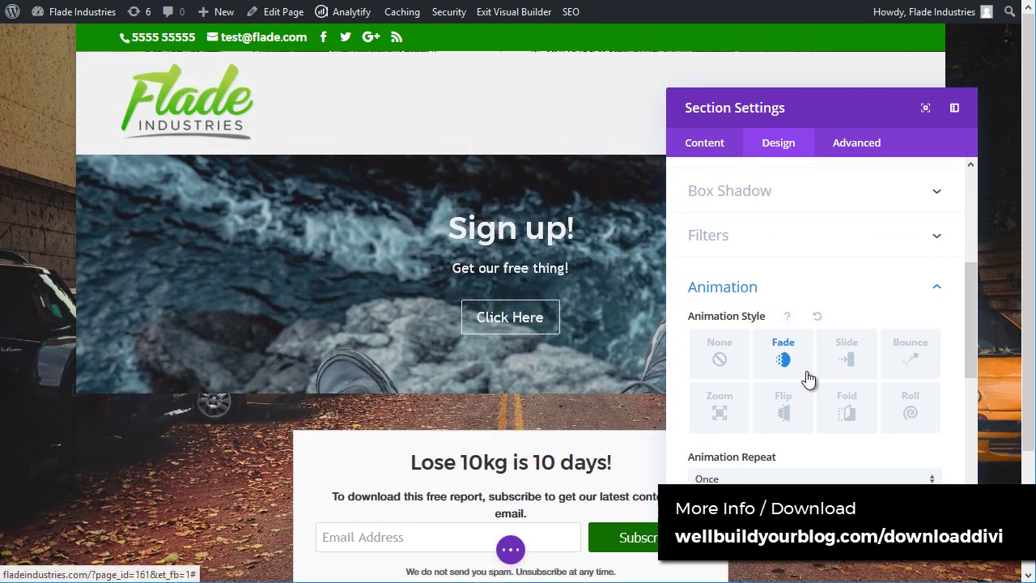
click(844, 353)
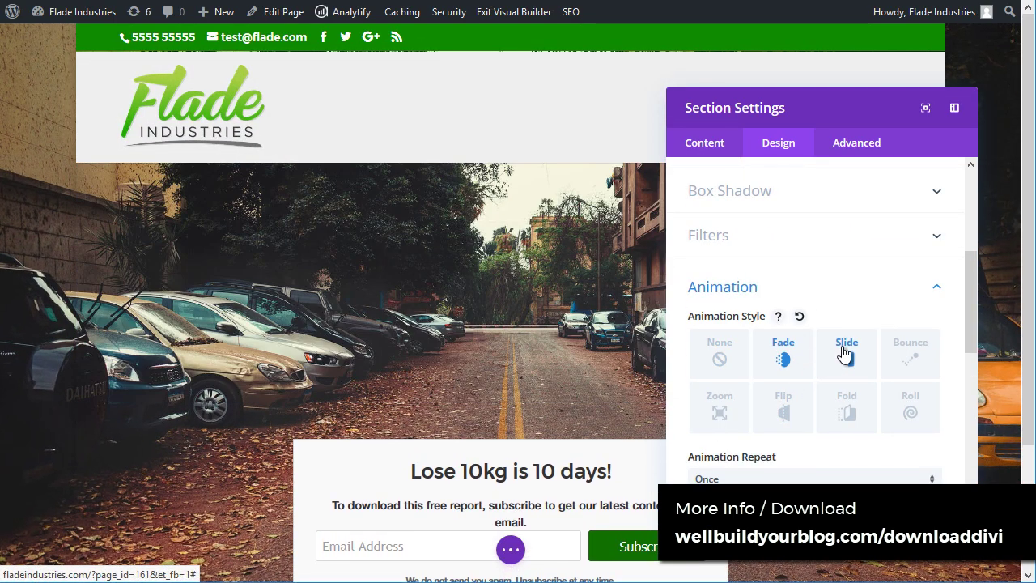
click(779, 418)
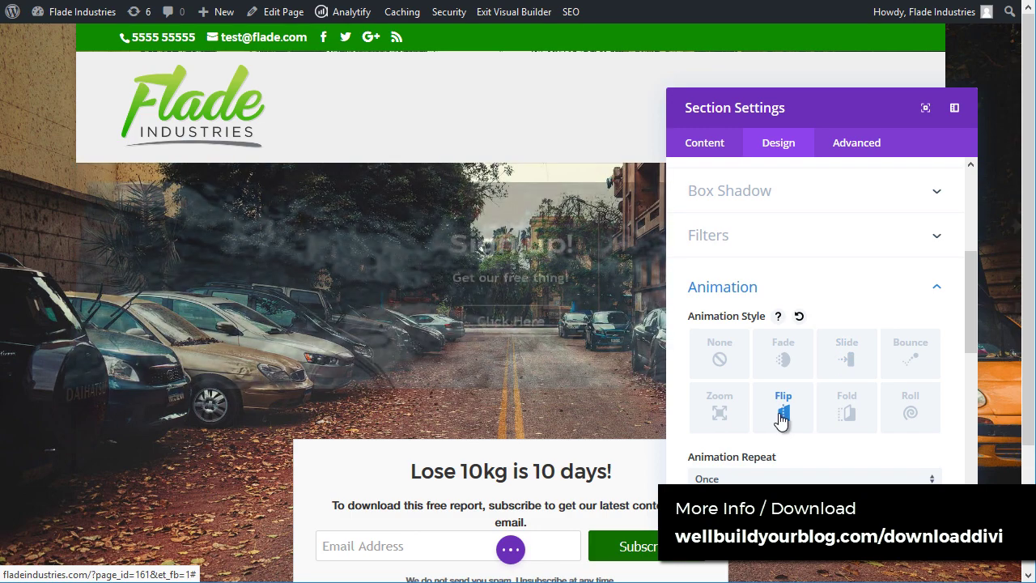
click(847, 412)
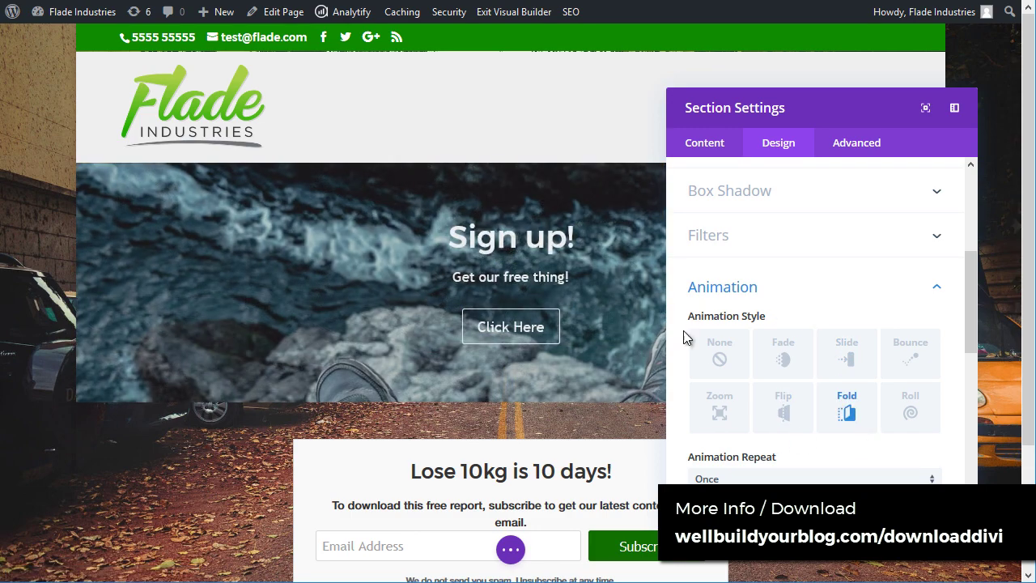
click(720, 354)
scroll(786, 356, up, 3)
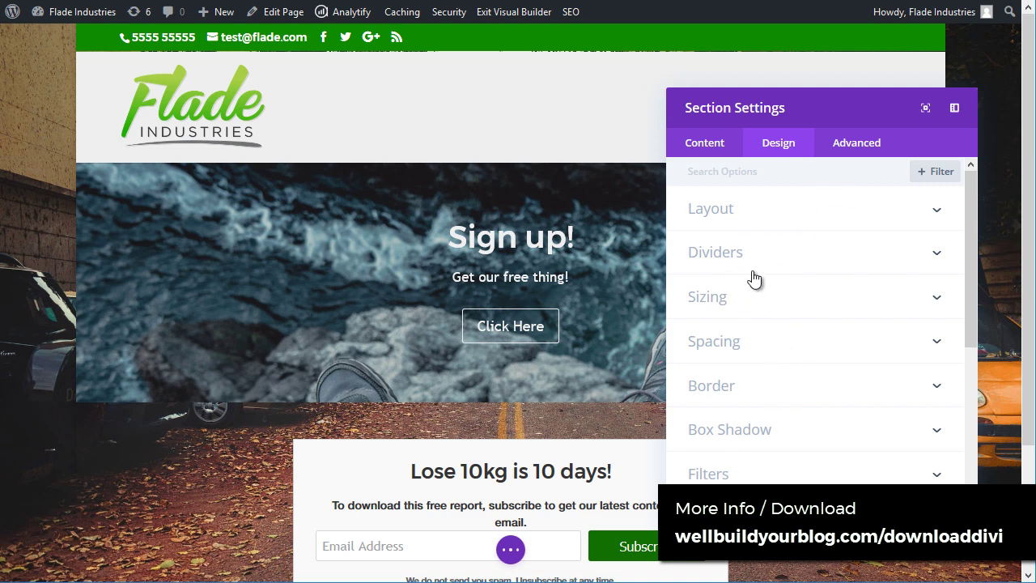
scroll(740, 302, down, 4)
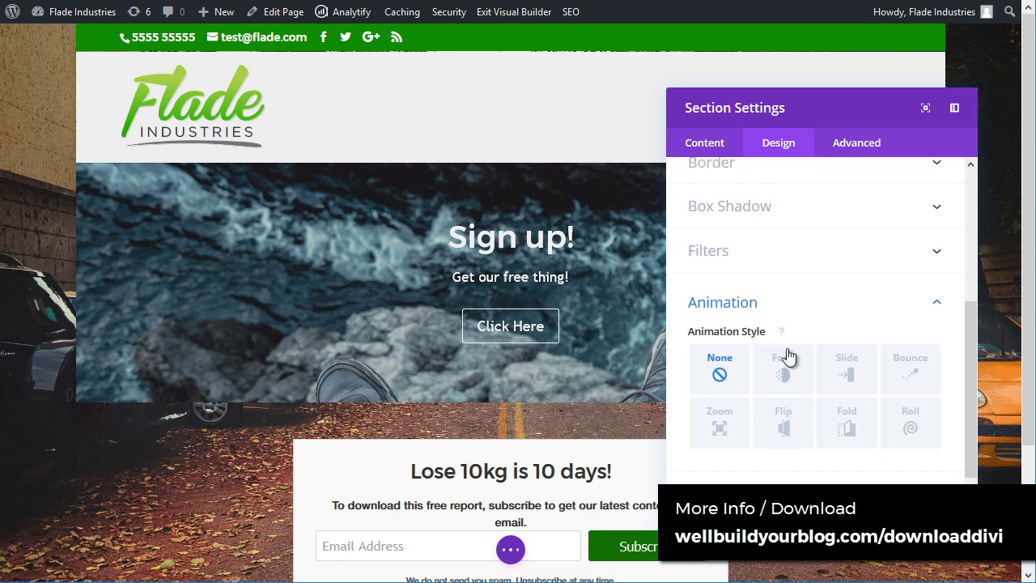
scroll(786, 353, up, 5)
Step: Check the background parallax settings and close Section Settings
click(704, 144)
click(773, 277)
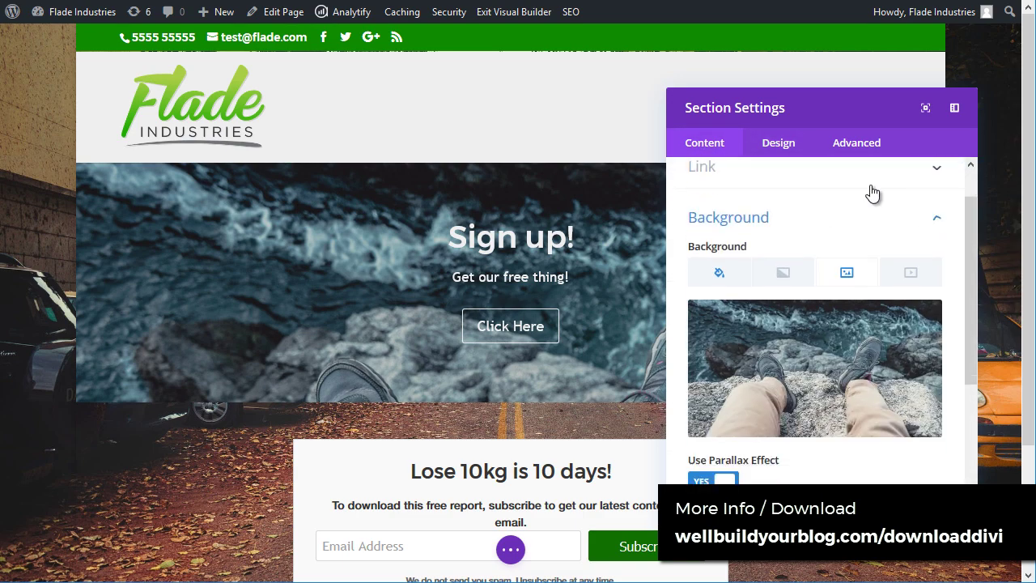
scroll(854, 413, down, 8)
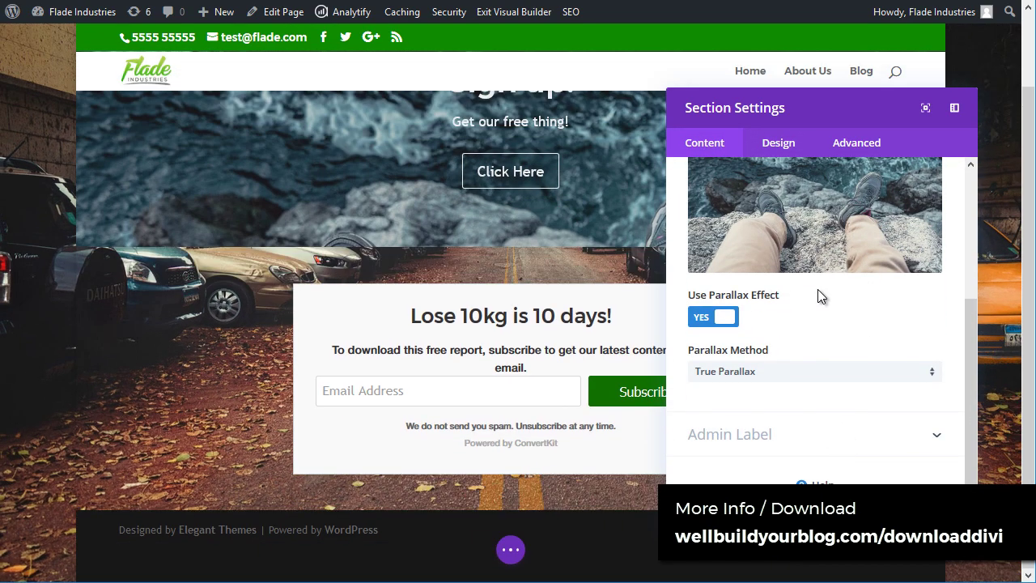
scroll(818, 289, up, 5)
click(636, 258)
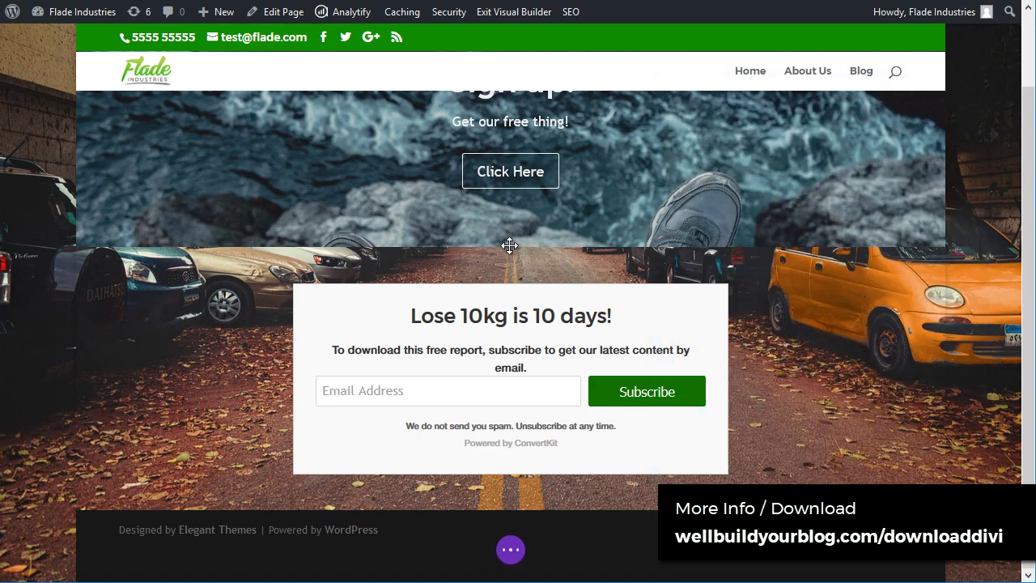
scroll(762, 348, up, 1)
scroll(861, 314, down, 2)
scroll(493, 382, up, 2)
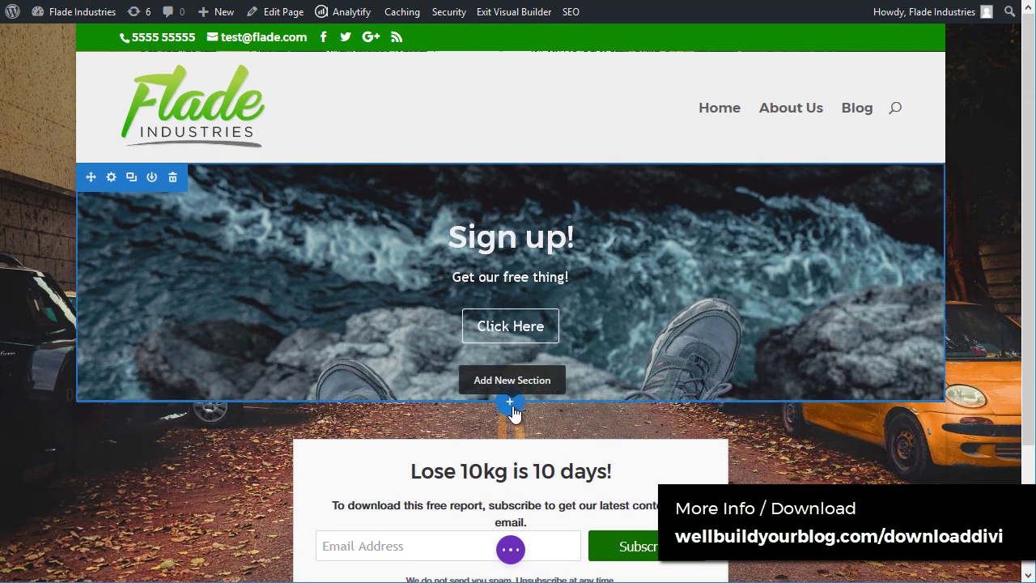
Step: Add a regular three-column section below Sign up with an accordion in the first column
click(512, 409)
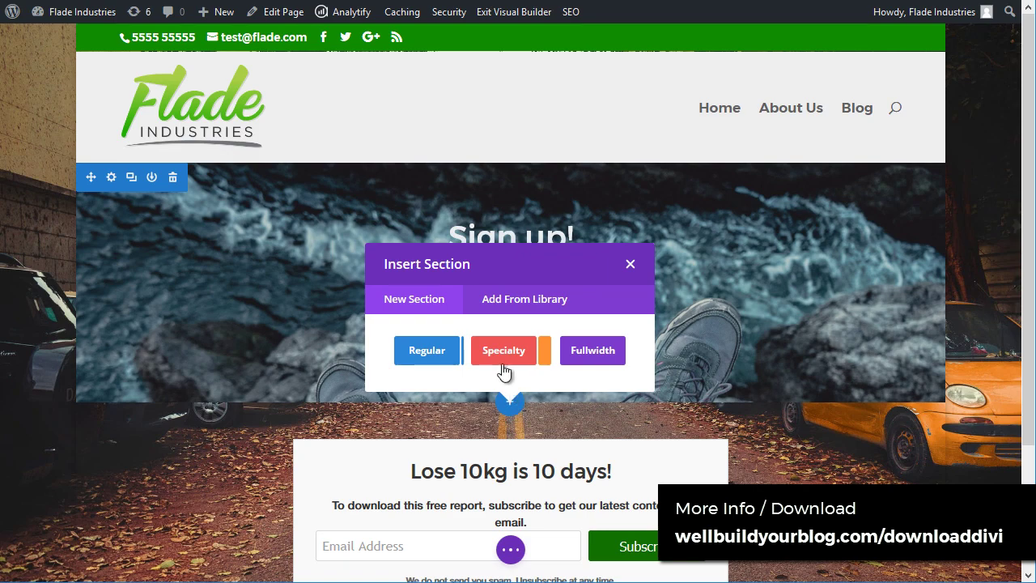
click(447, 357)
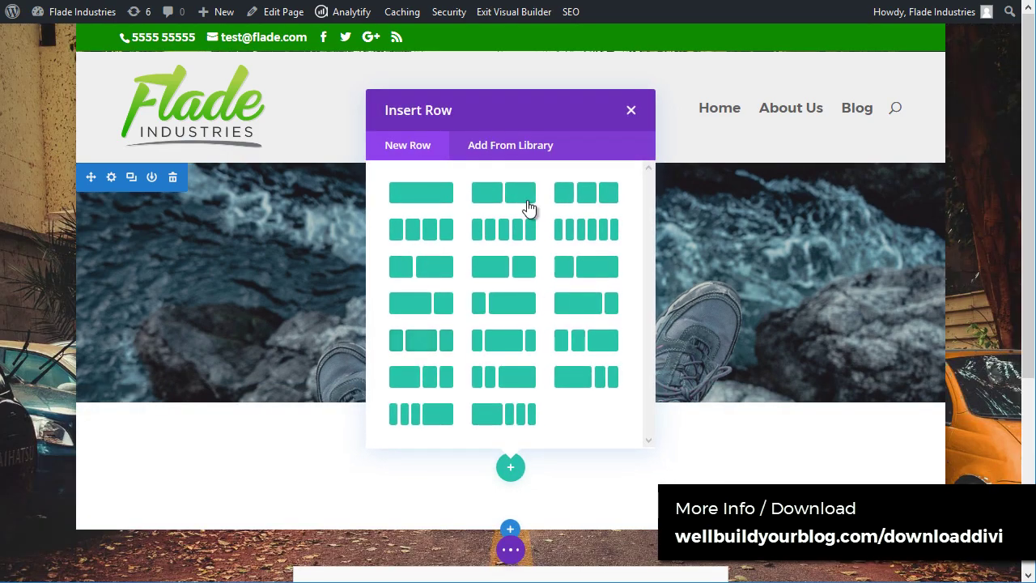
click(577, 194)
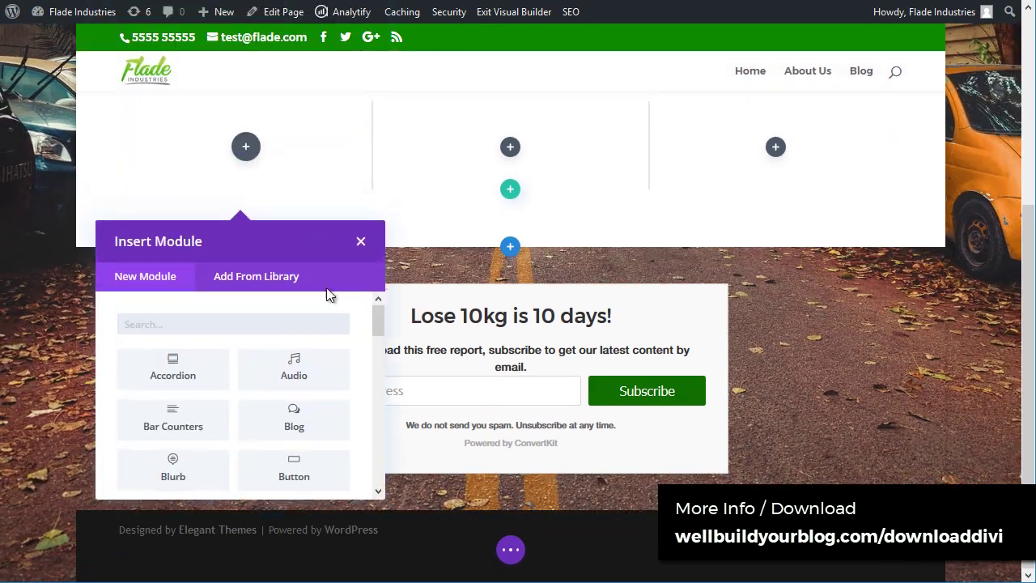
click(194, 382)
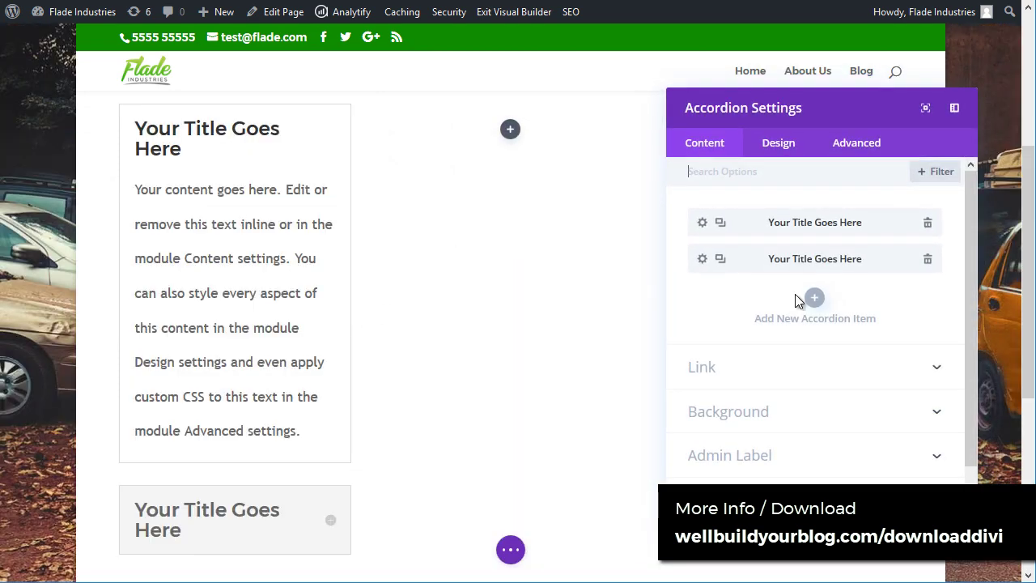
key(Escape)
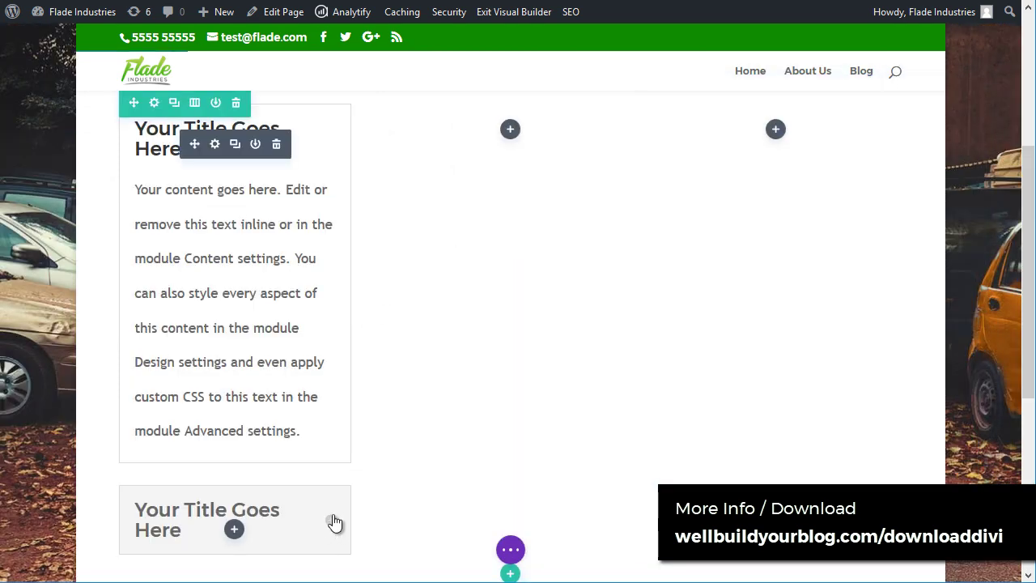
click(331, 519)
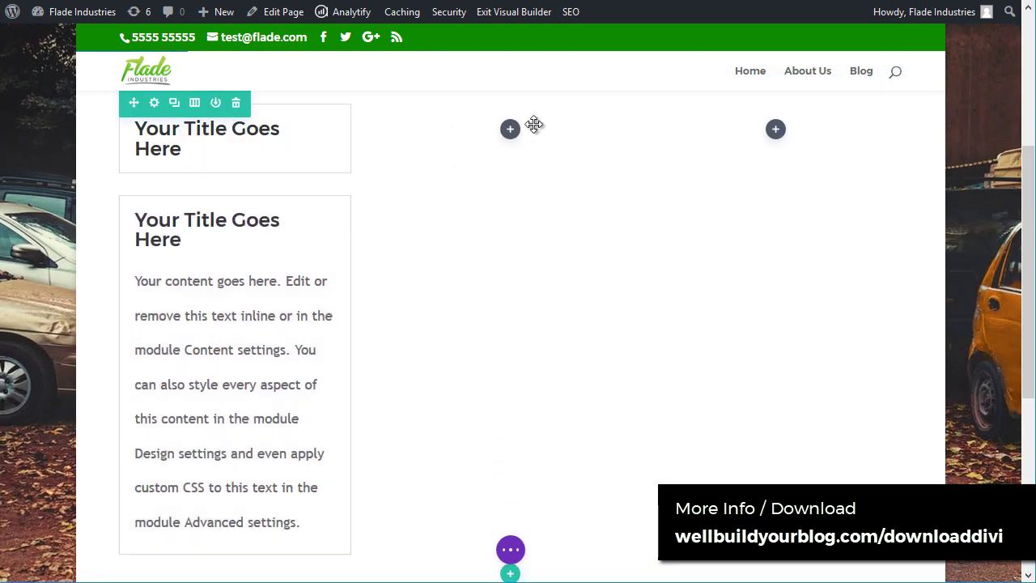
Step: Insert a Number Counter in the middle column titled 'done'
click(510, 132)
scroll(502, 348, down, 3)
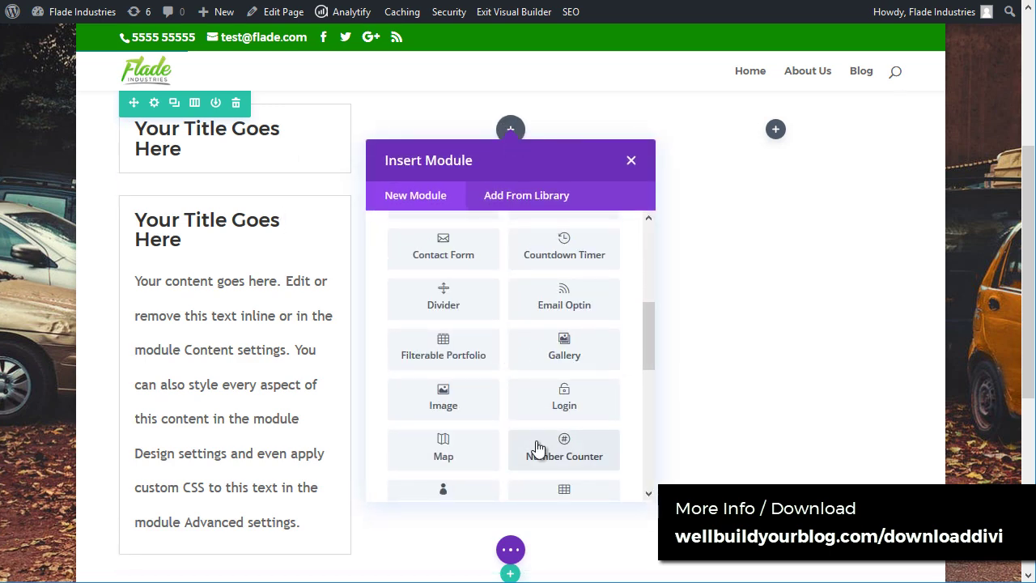
click(564, 456)
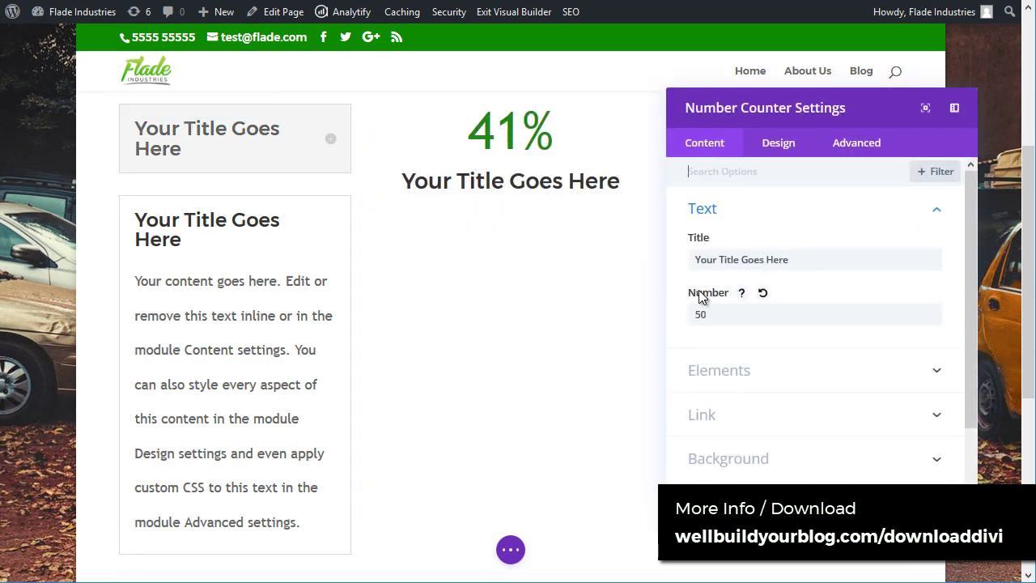
scroll(514, 239, up, 4)
triple_click(842, 262)
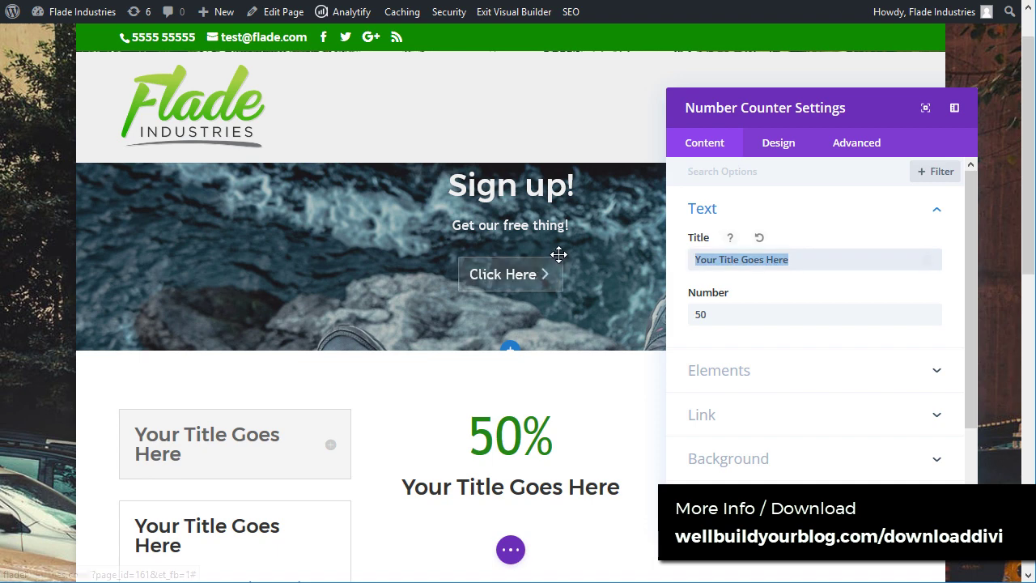
text(done)
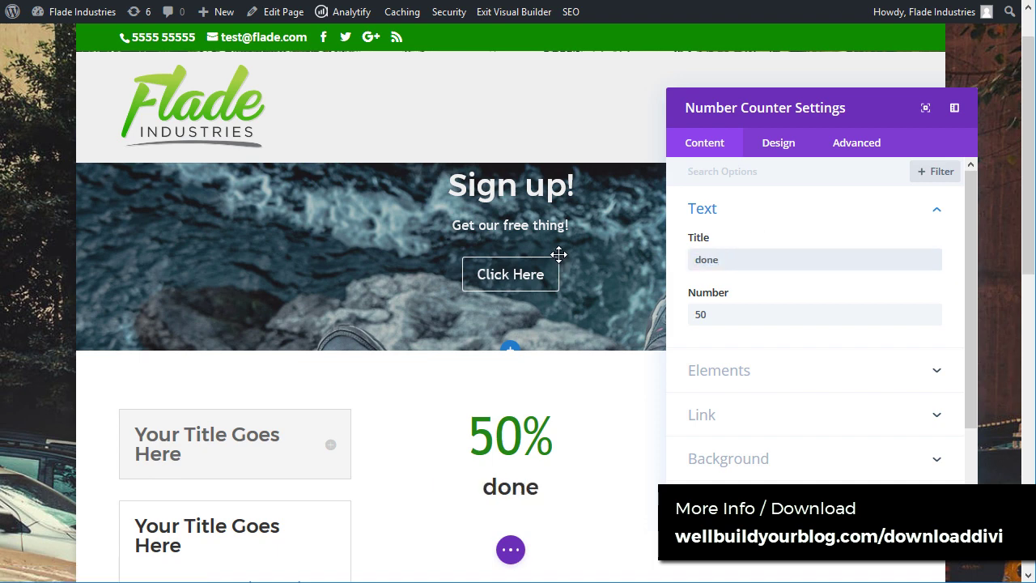
click(939, 502)
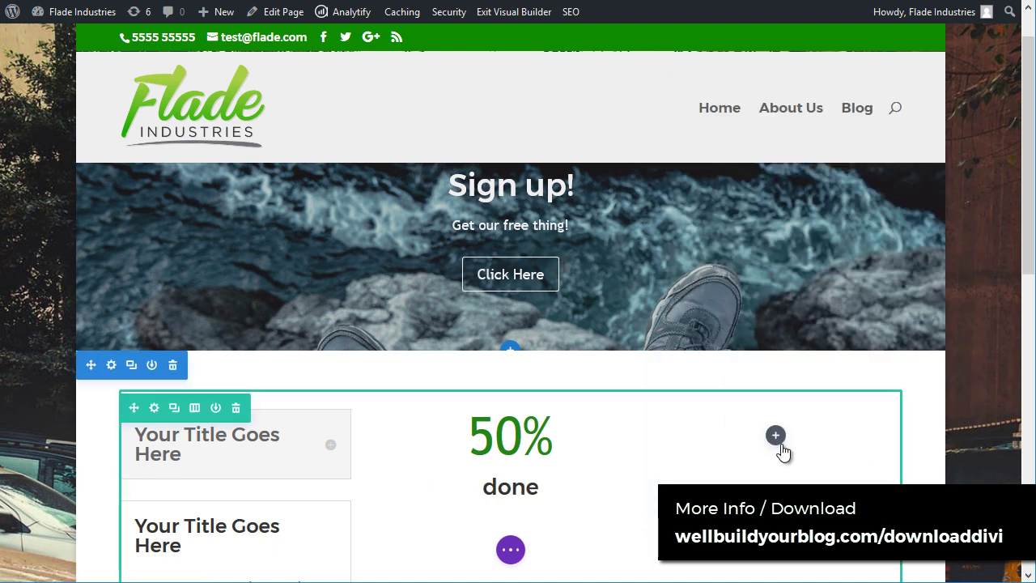
Step: Add a text module reading 'blah blah' to the third column
click(776, 434)
drag(923, 196, 921, 337)
click(839, 356)
scroll(769, 340, down, 2)
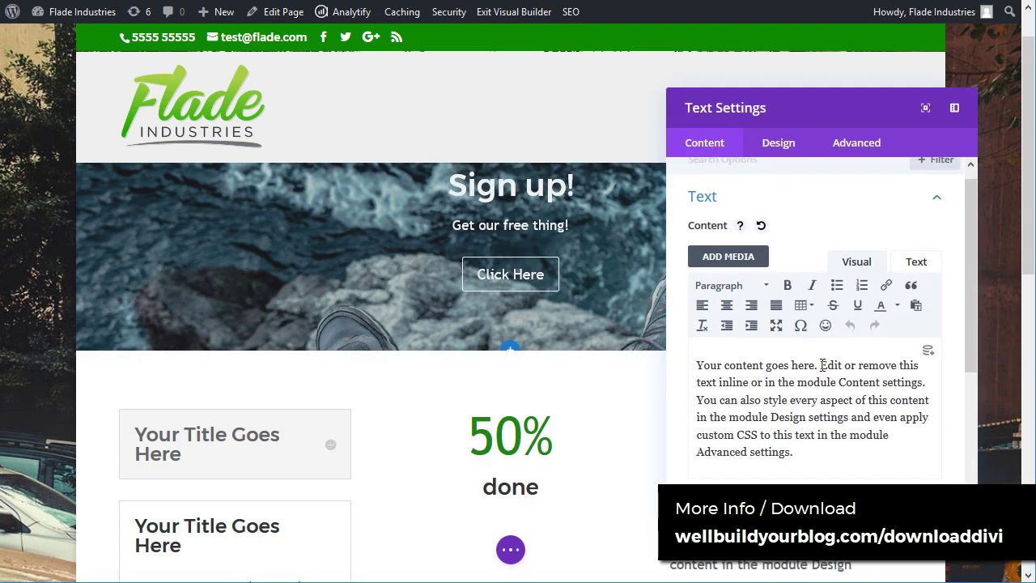
drag(793, 382, 688, 277)
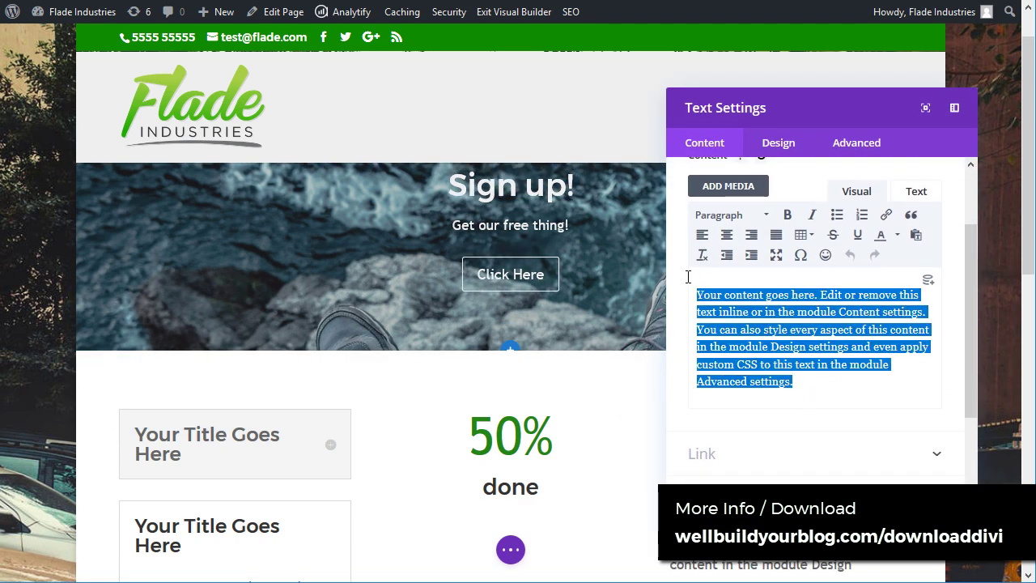
text(bolah blah)
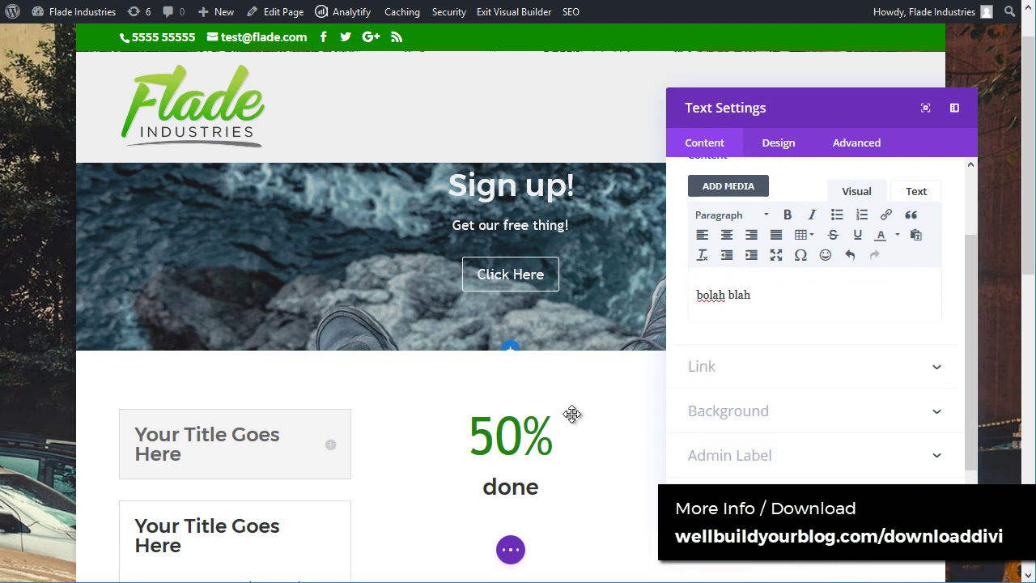
drag(843, 100, 267, 95)
scroll(387, 257, up, 1)
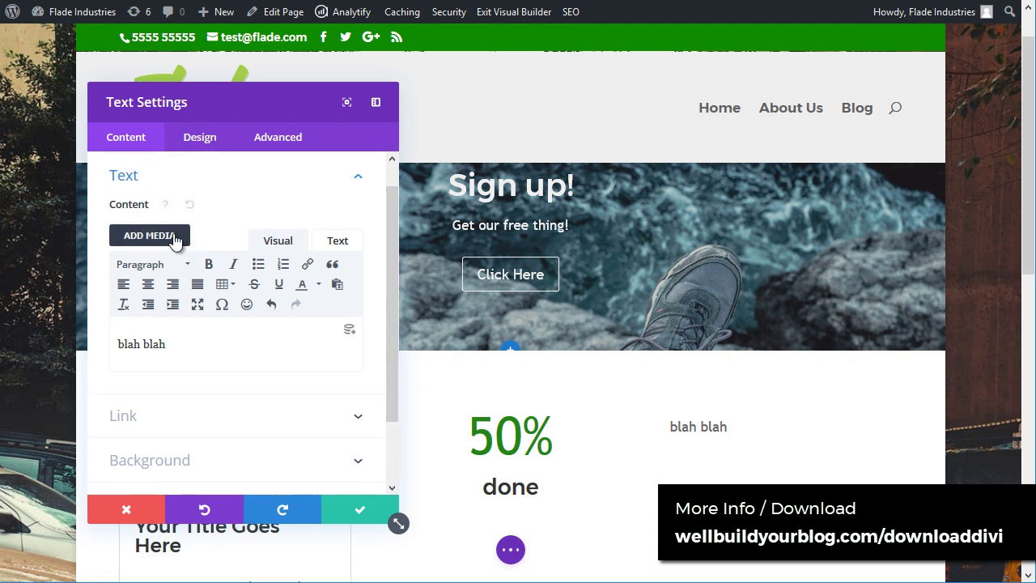
click(344, 508)
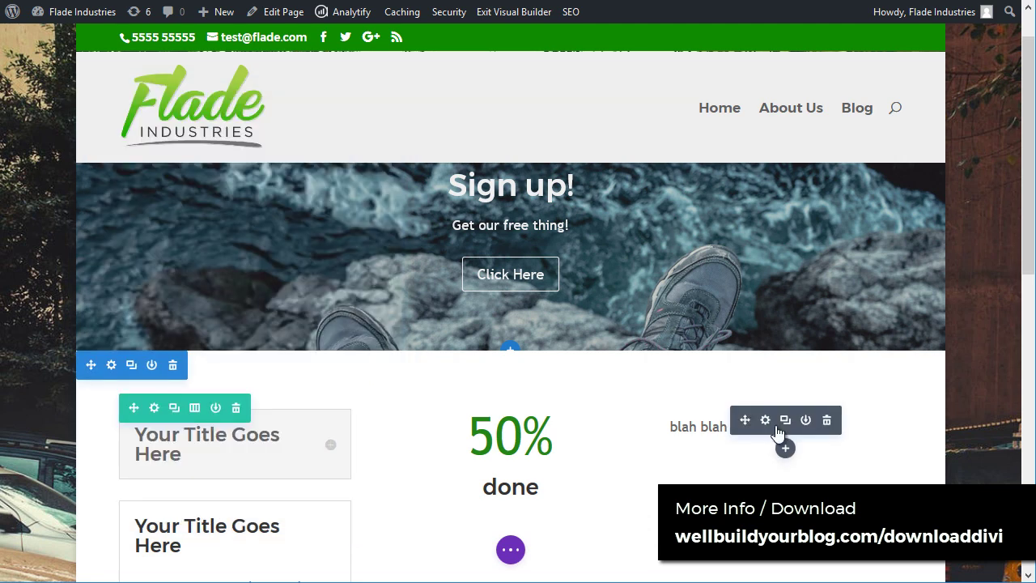
Step: Insert an Image module below the text in the third column
click(785, 450)
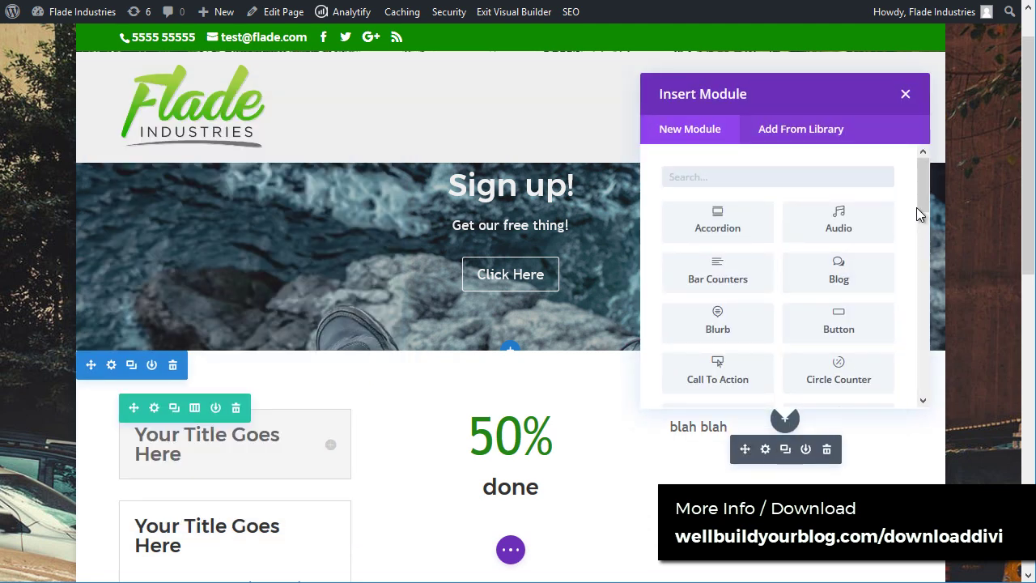
scroll(918, 243, down, 5)
click(738, 263)
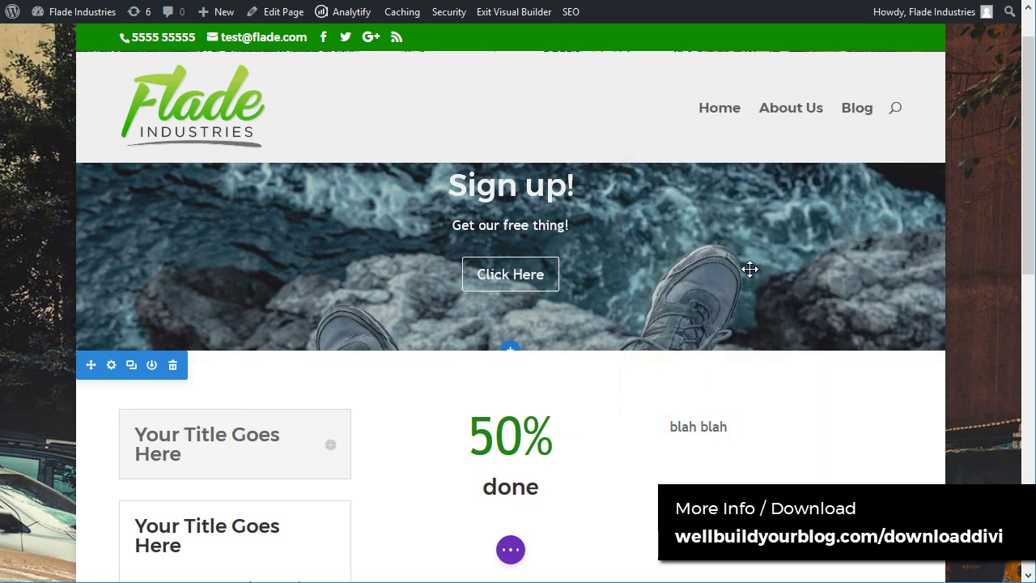
Step: Put the sidebar.jpg 'Ready to Get Started?' graphic in the image module and save it
scroll(243, 259, down, 1)
click(269, 180)
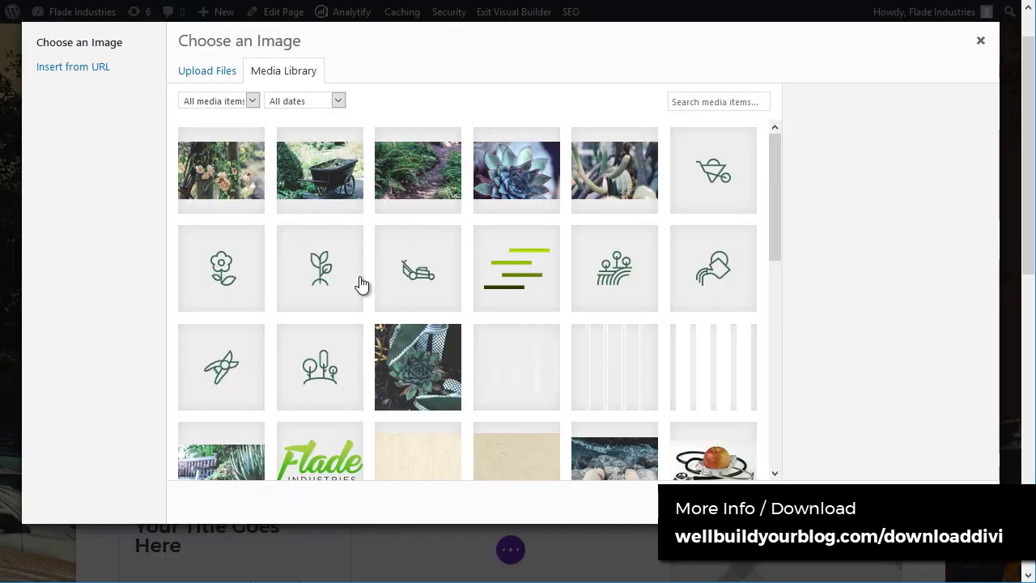
scroll(380, 291, down, 5)
scroll(442, 395, down, 2)
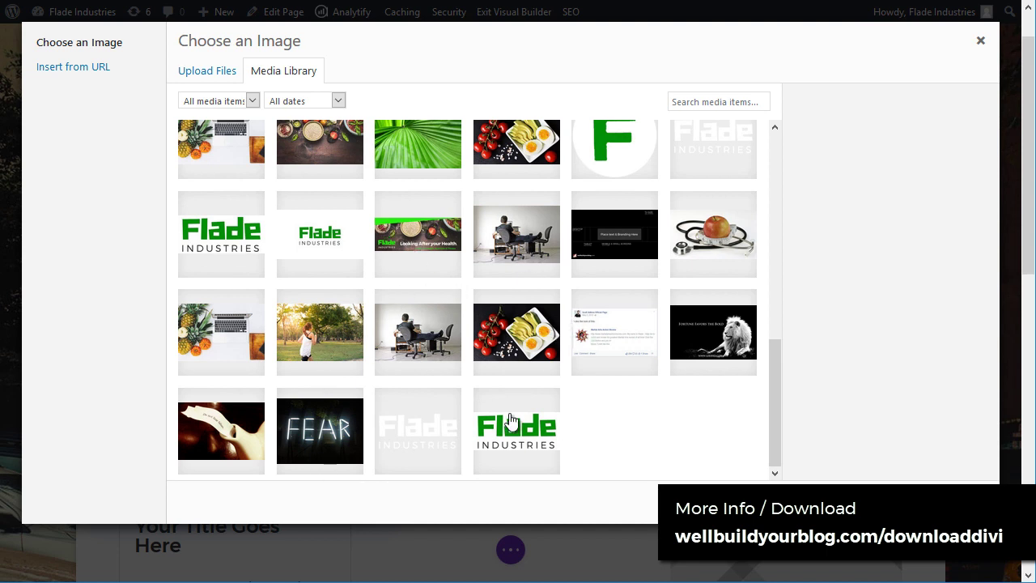
scroll(504, 332, up, 2)
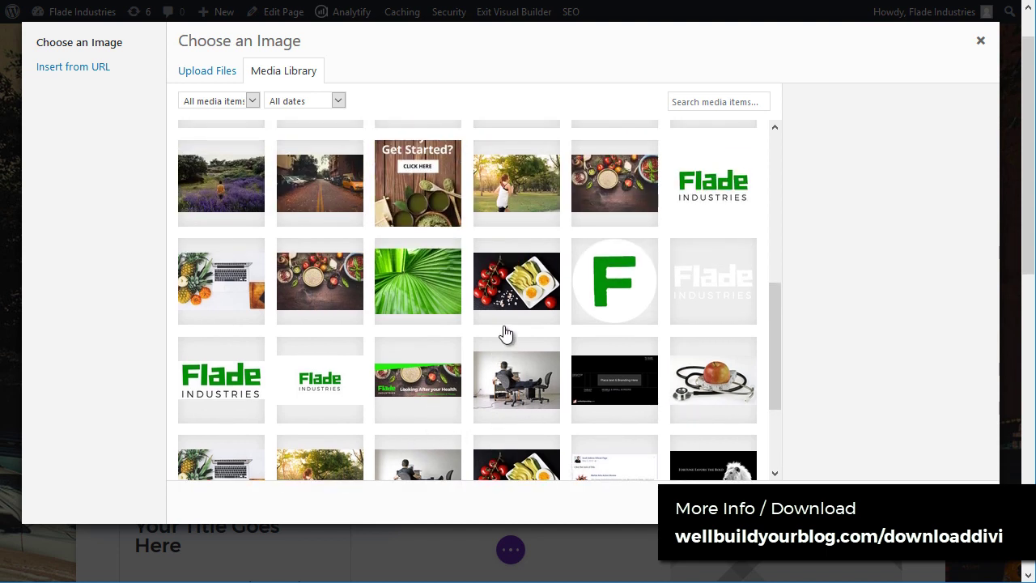
click(450, 184)
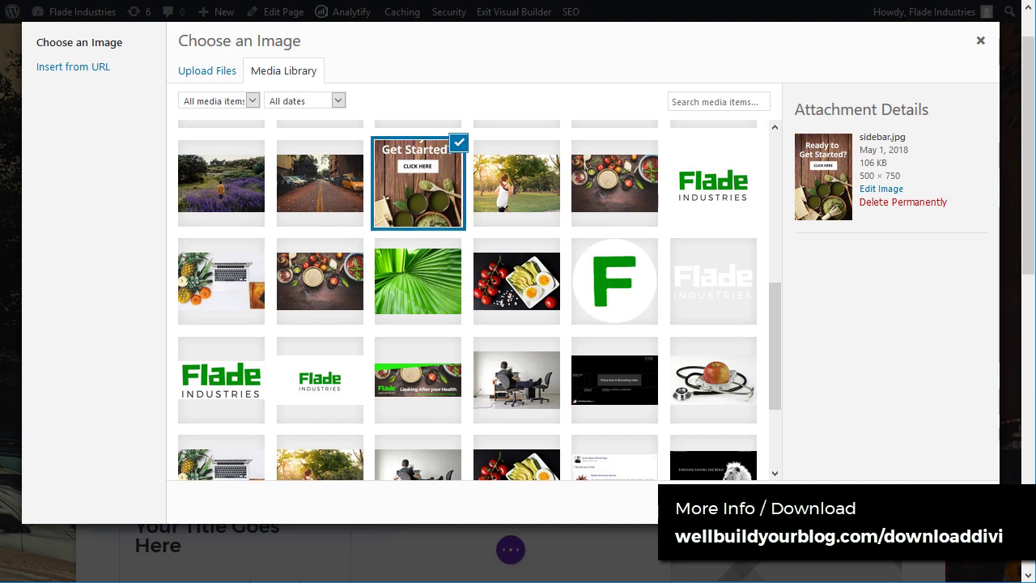
click(923, 473)
click(387, 521)
scroll(717, 335, down, 5)
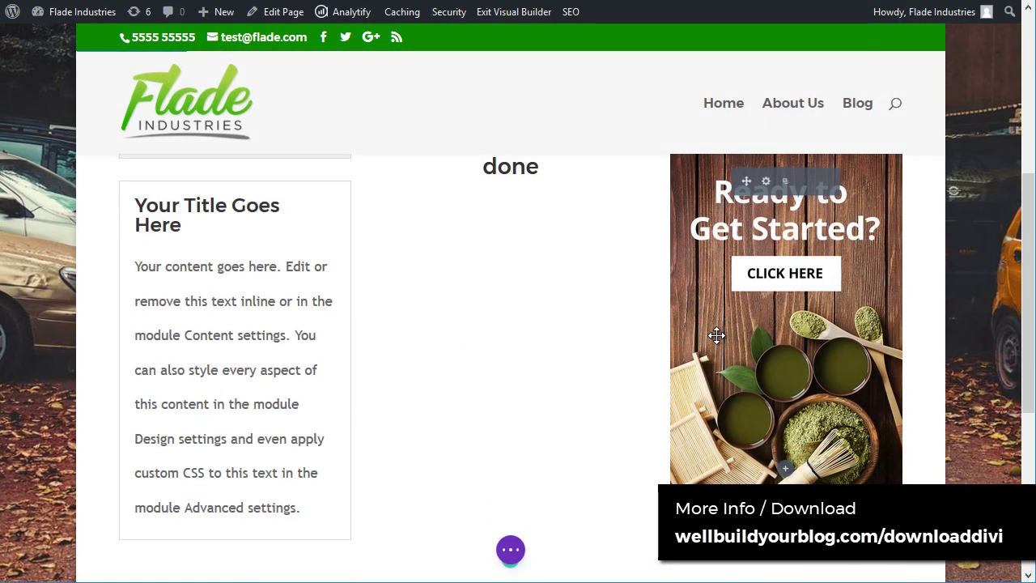
scroll(793, 292, up, 1)
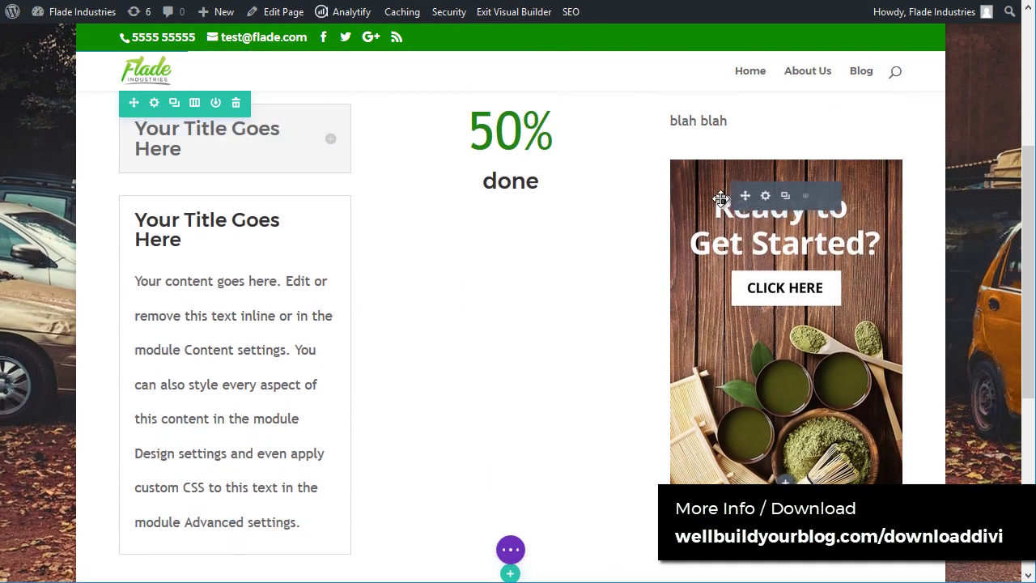
scroll(428, 463, up, 5)
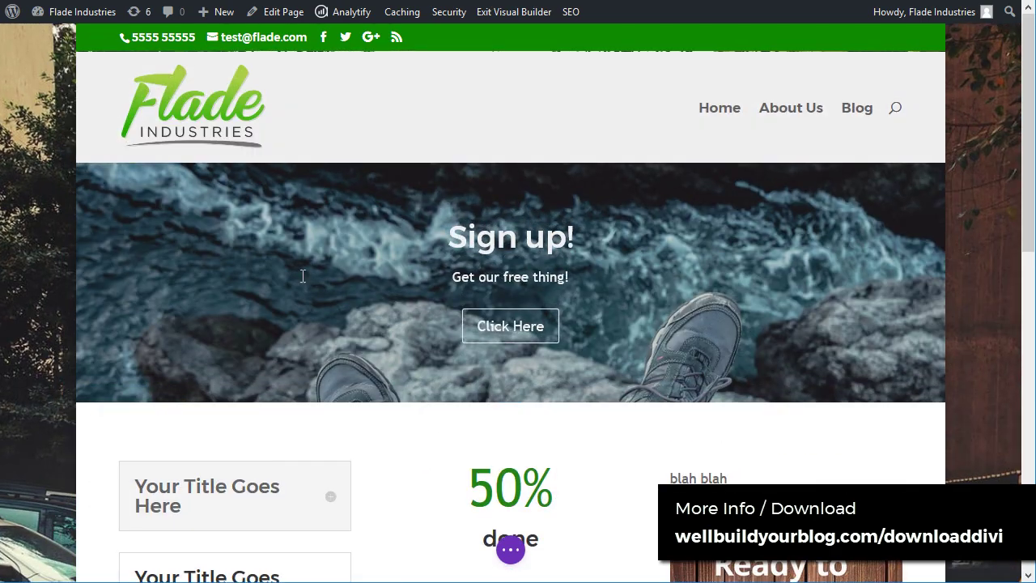
Step: Exit the Visual Builder with Save & Exit
scroll(372, 497, down, 6)
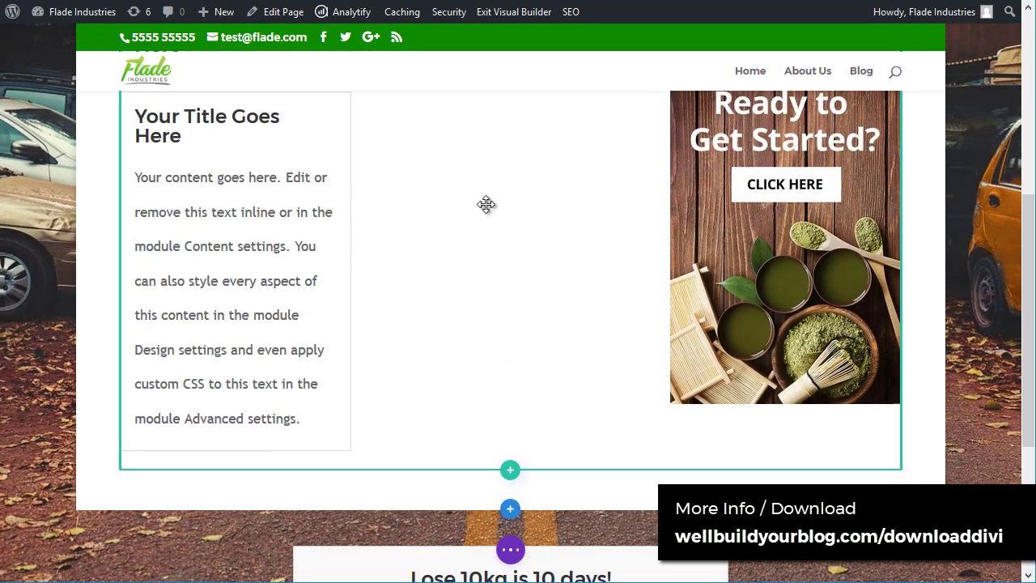
scroll(611, 219, up, 1)
scroll(611, 219, up, 5)
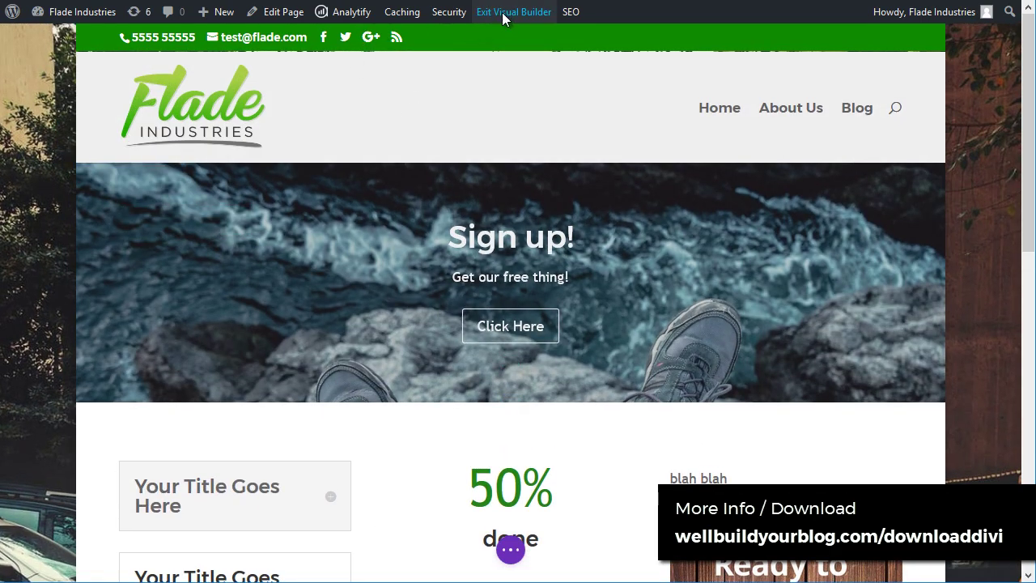
click(508, 12)
click(620, 379)
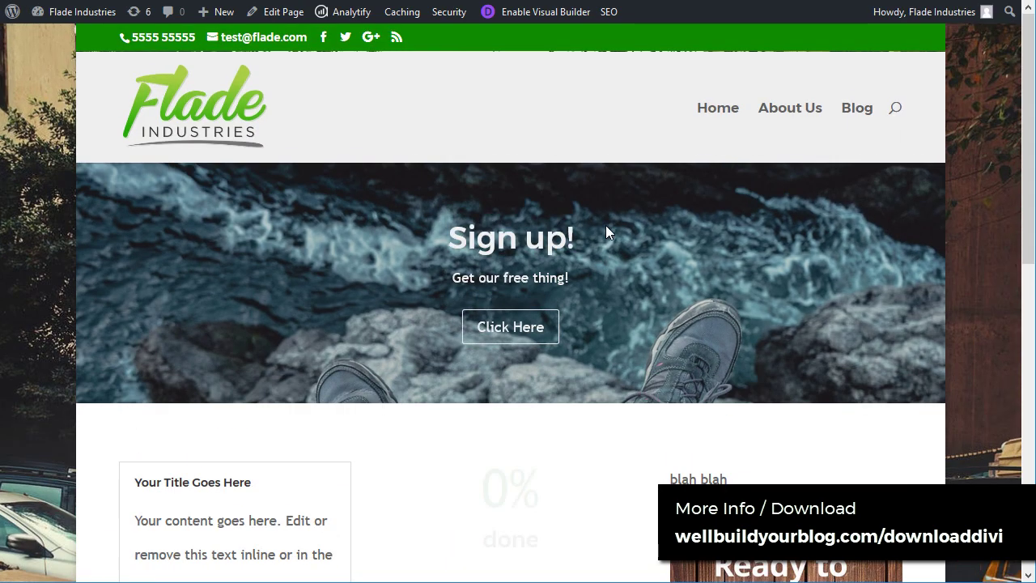
Step: Go to the Blog page and open the 'Top 52 Health Tips for Office Workers' post
scroll(485, 242, down, 3)
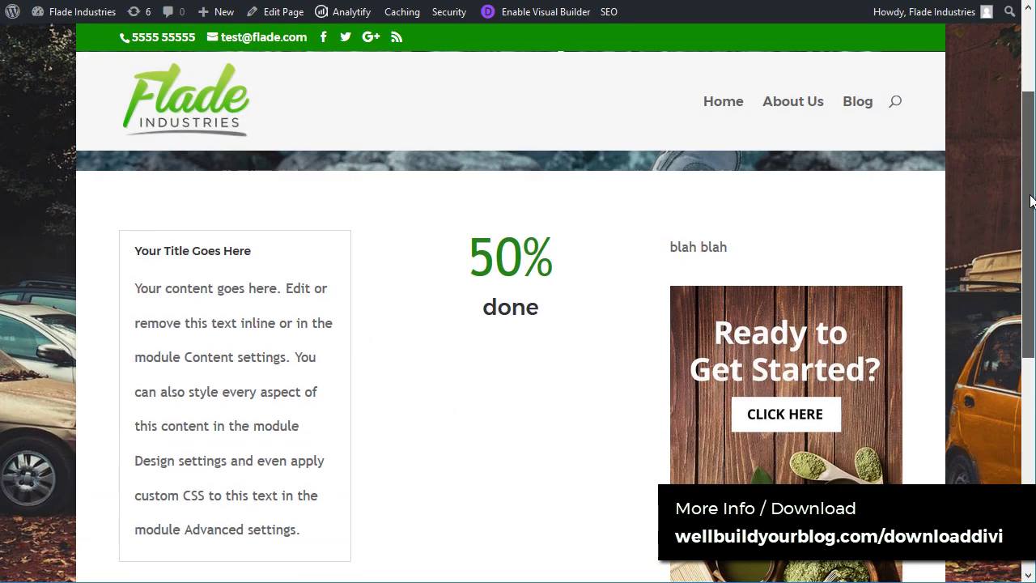
scroll(450, 276, down, 5)
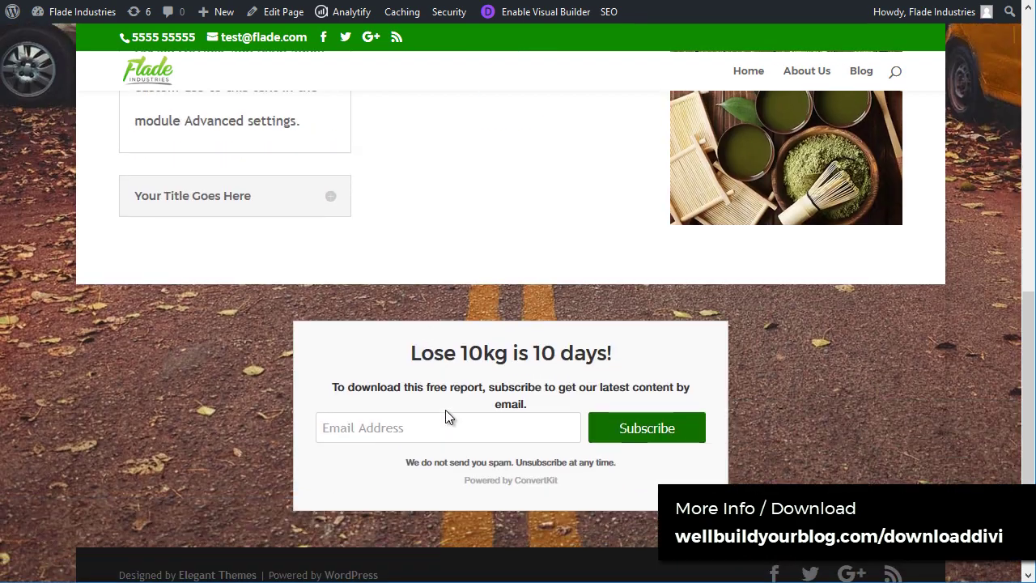
scroll(446, 416, up, 7)
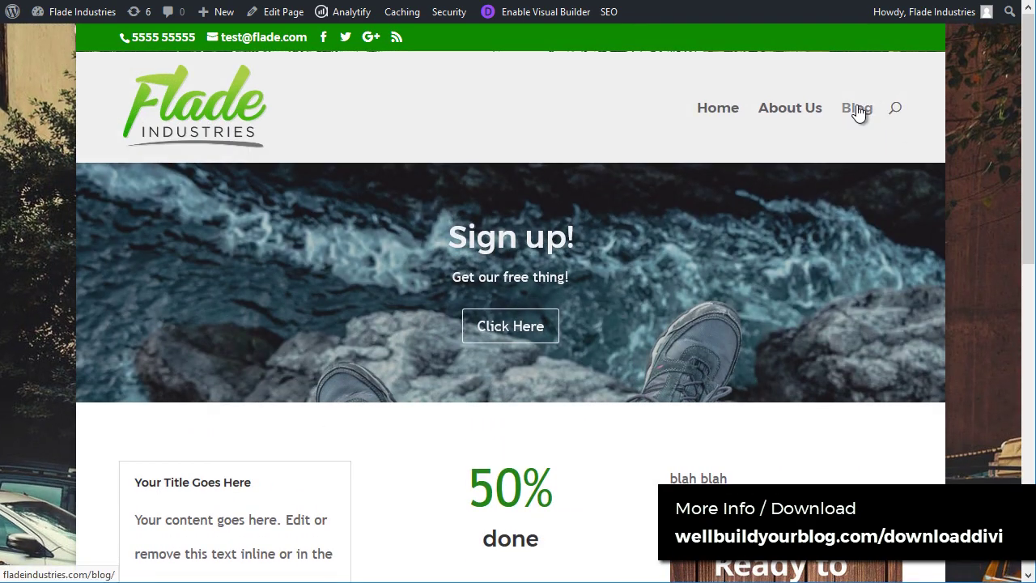
click(858, 110)
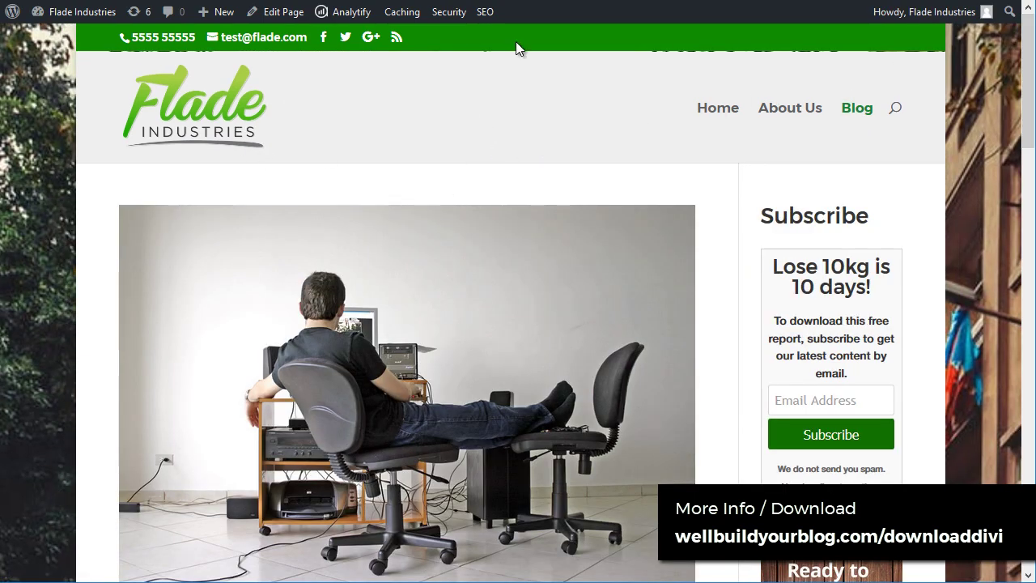
scroll(344, 140, down, 6)
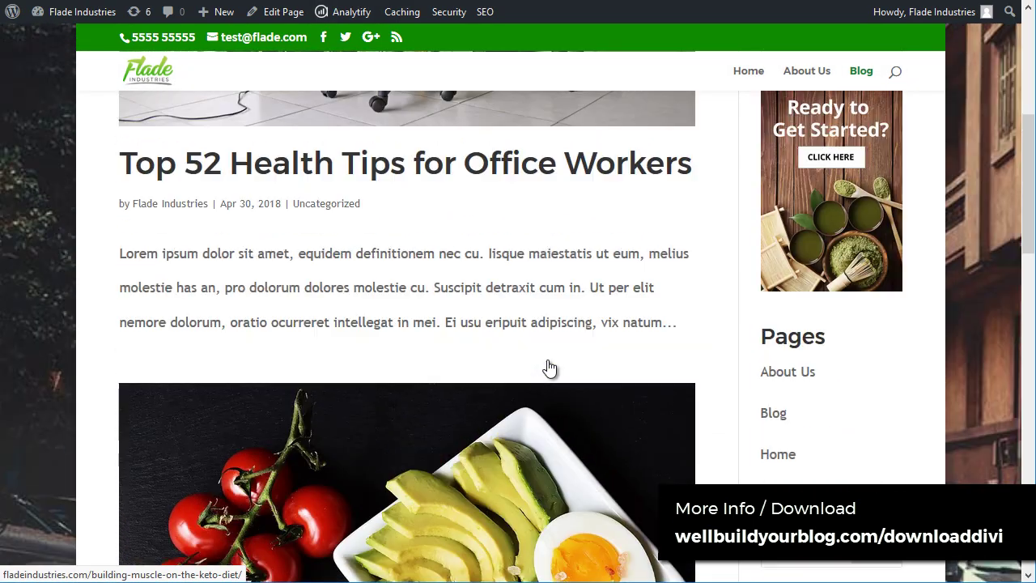
scroll(483, 241, up, 3)
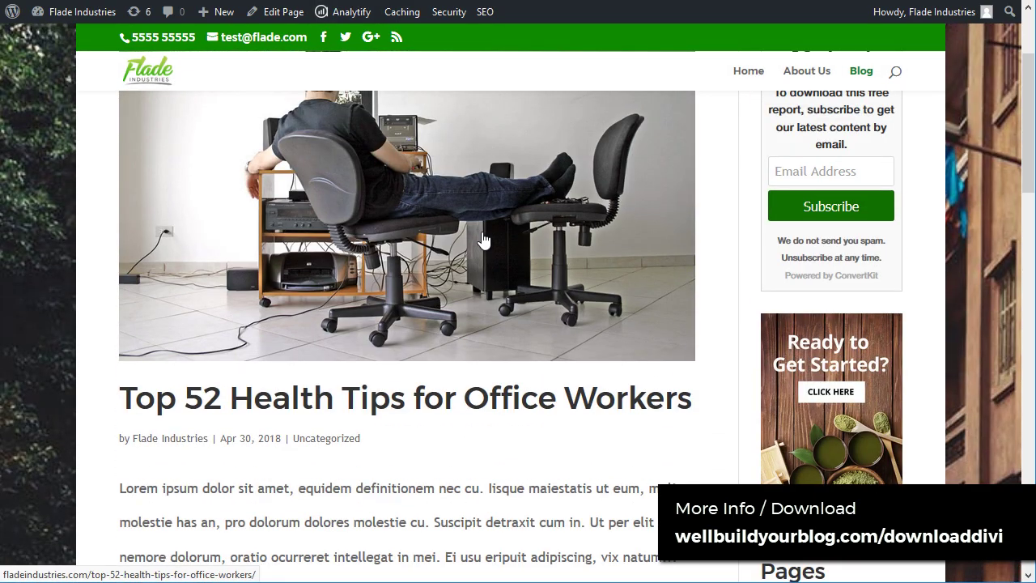
click(590, 217)
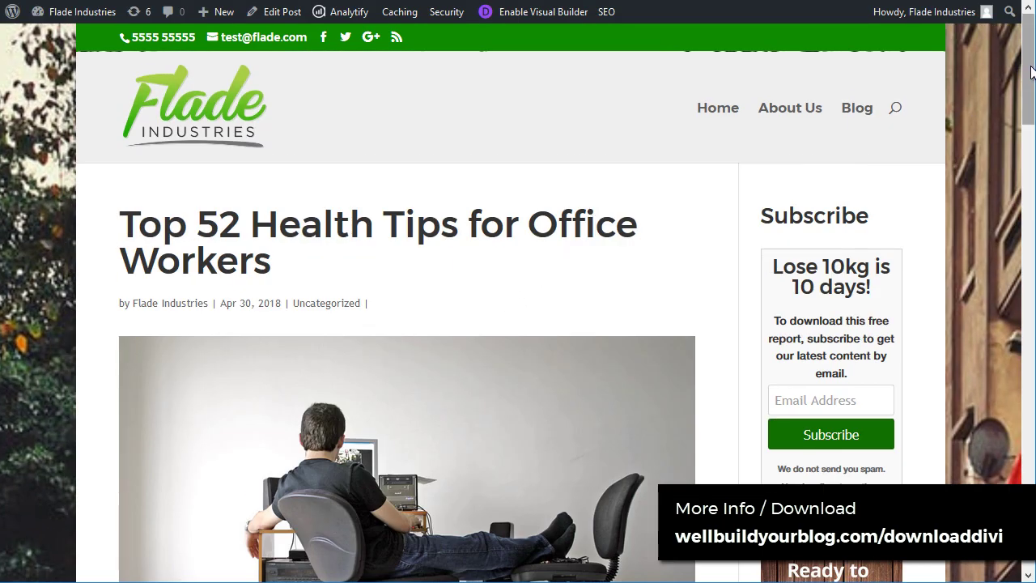
scroll(227, 202, down, 2)
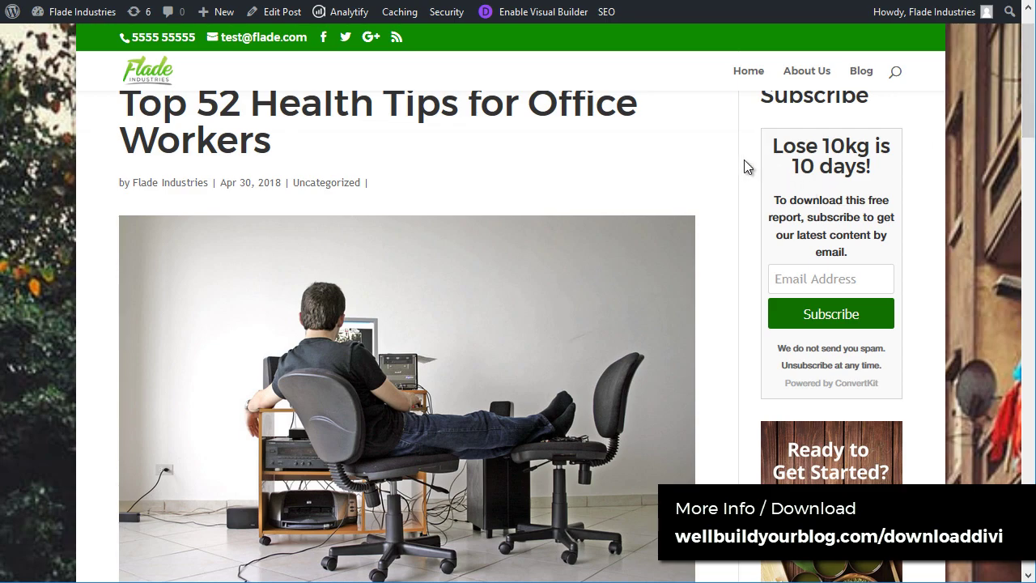
drag(1027, 99, 1032, 48)
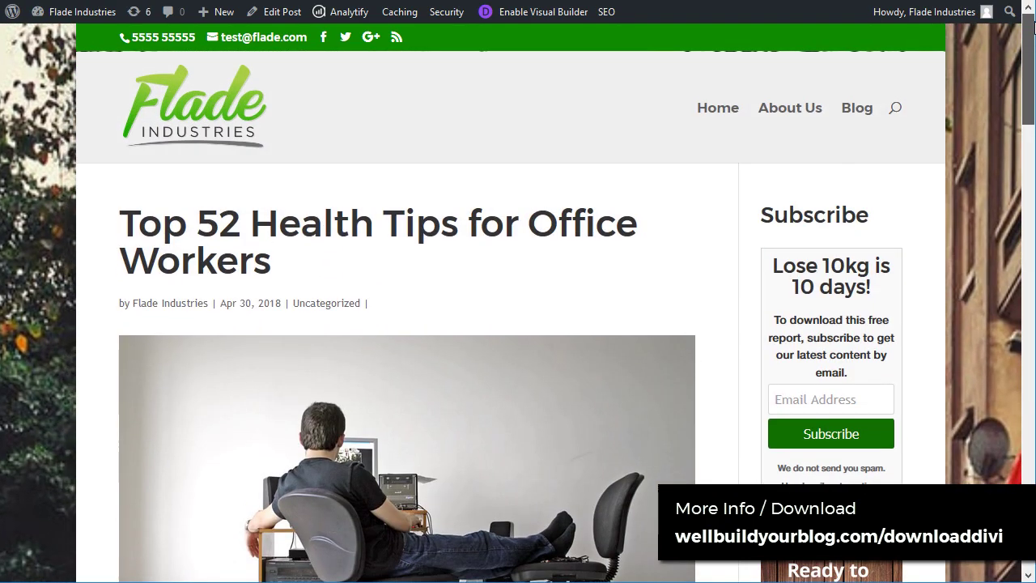
scroll(400, 203, down, 1)
scroll(400, 211, down, 1)
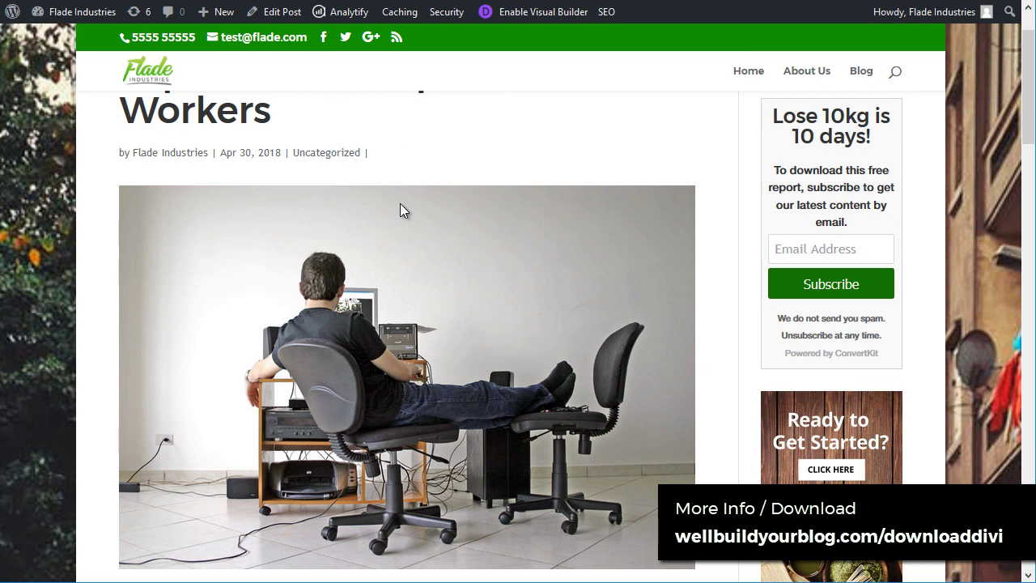
scroll(65, 473, up, 2)
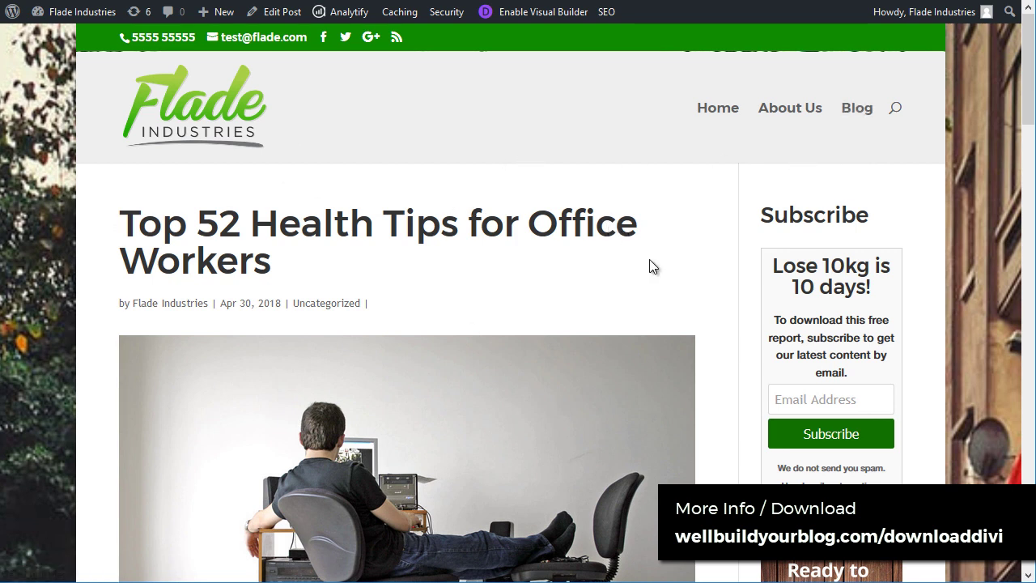
scroll(274, 197, down, 15)
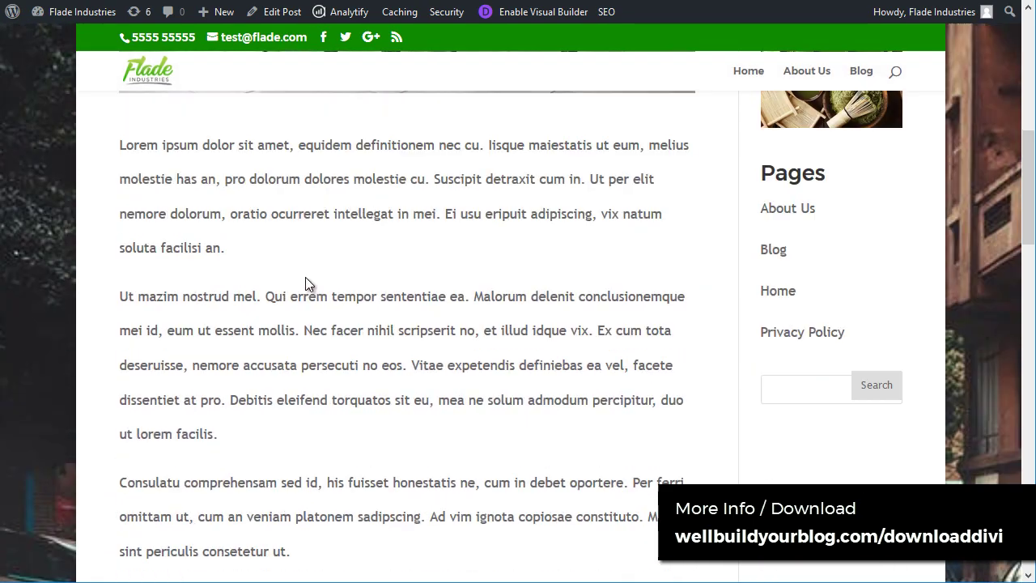
scroll(329, 308, up, 4)
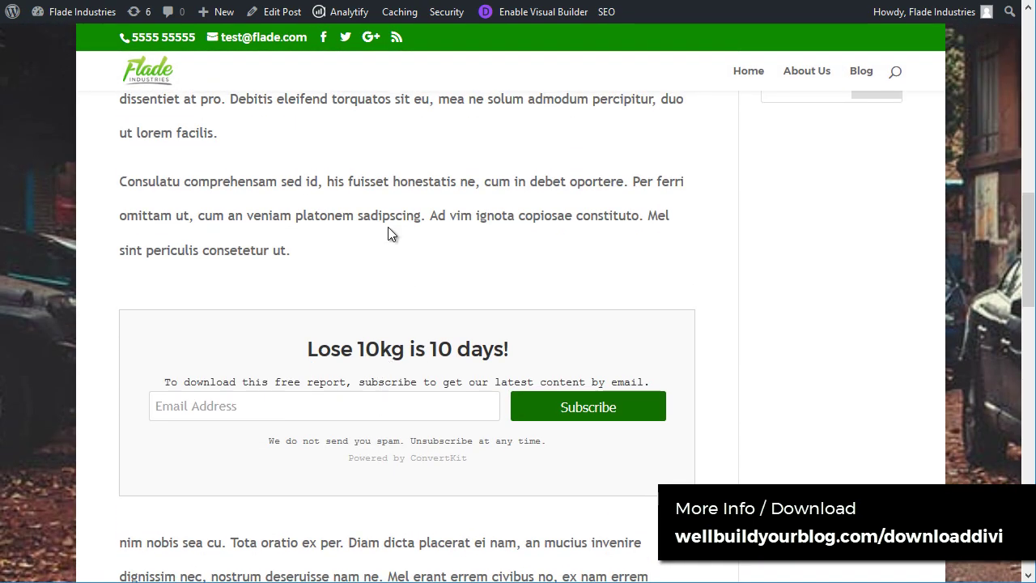
scroll(413, 240, up, 10)
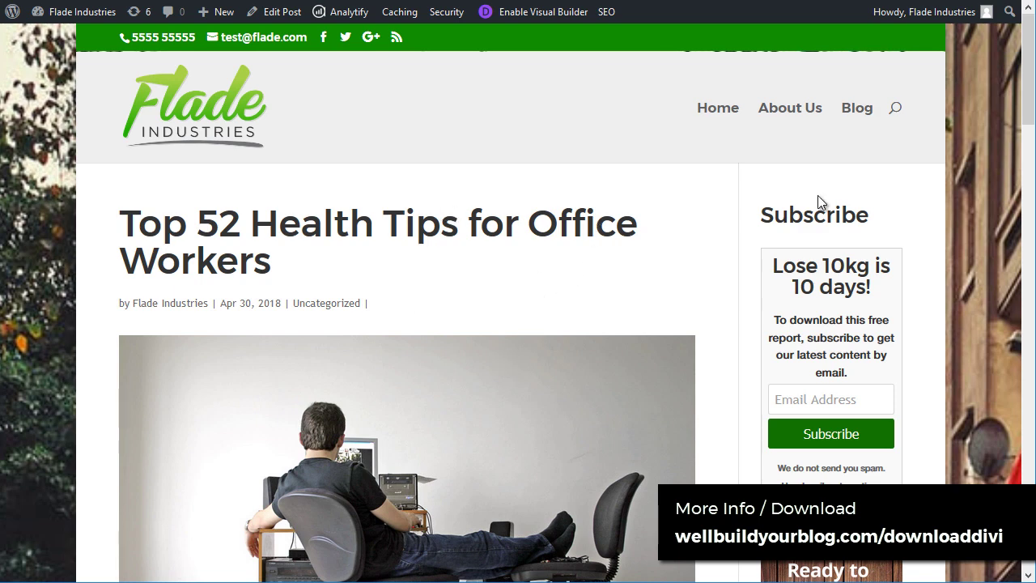
scroll(1032, 67, down, 1)
scroll(613, 99, up, 1)
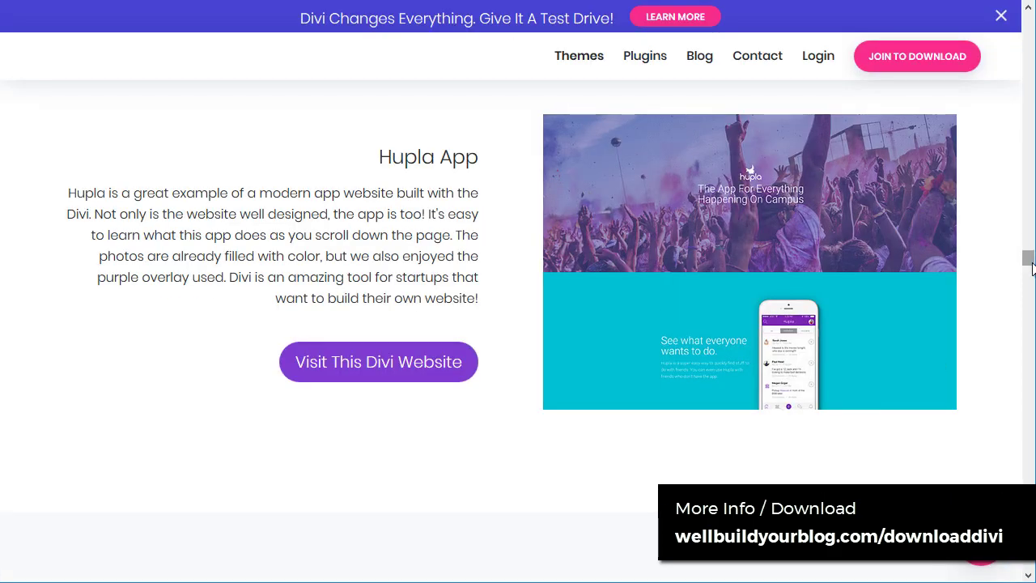
Step: Open the WordPress Themes Gallery and browse the Divi and Extra theme cards
drag(1029, 267, 1030, 16)
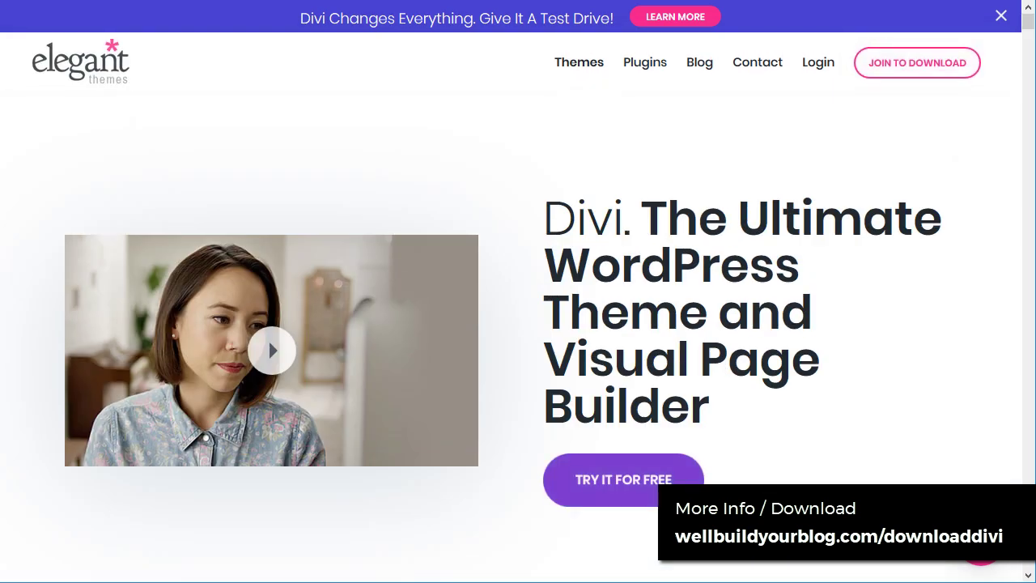
click(578, 69)
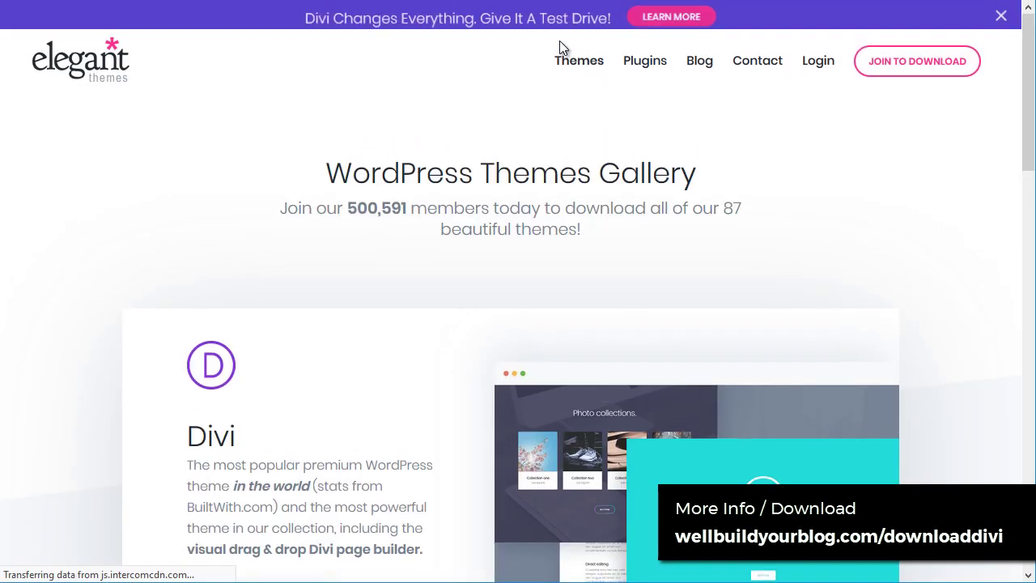
scroll(498, 271, down, 3)
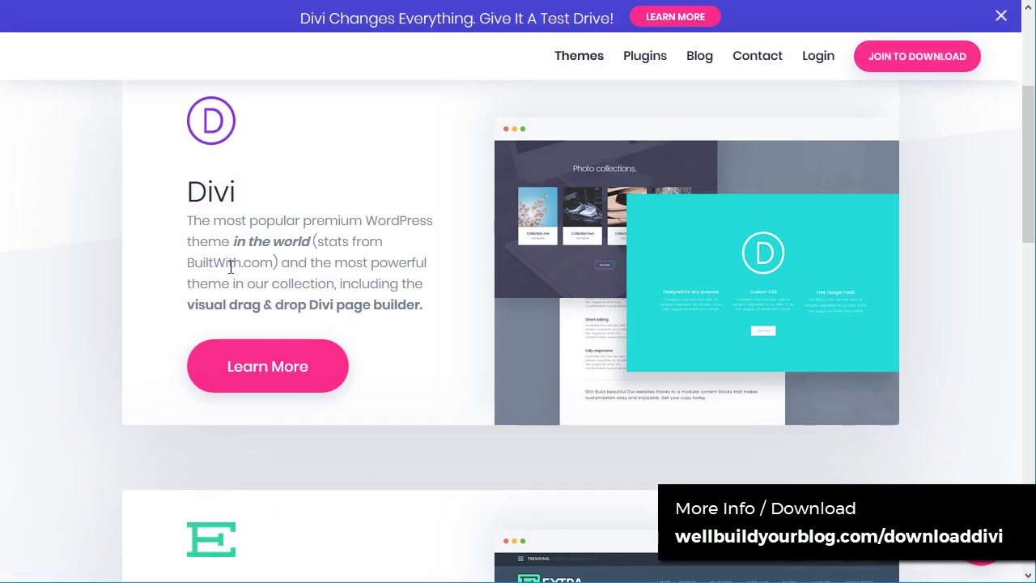
scroll(415, 276, up, 3)
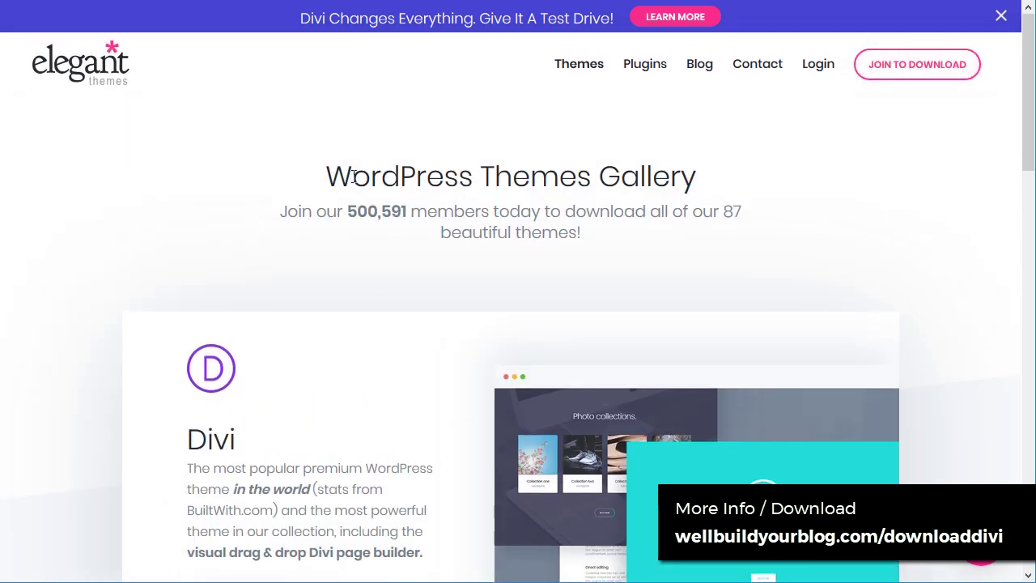
scroll(201, 293, down, 4)
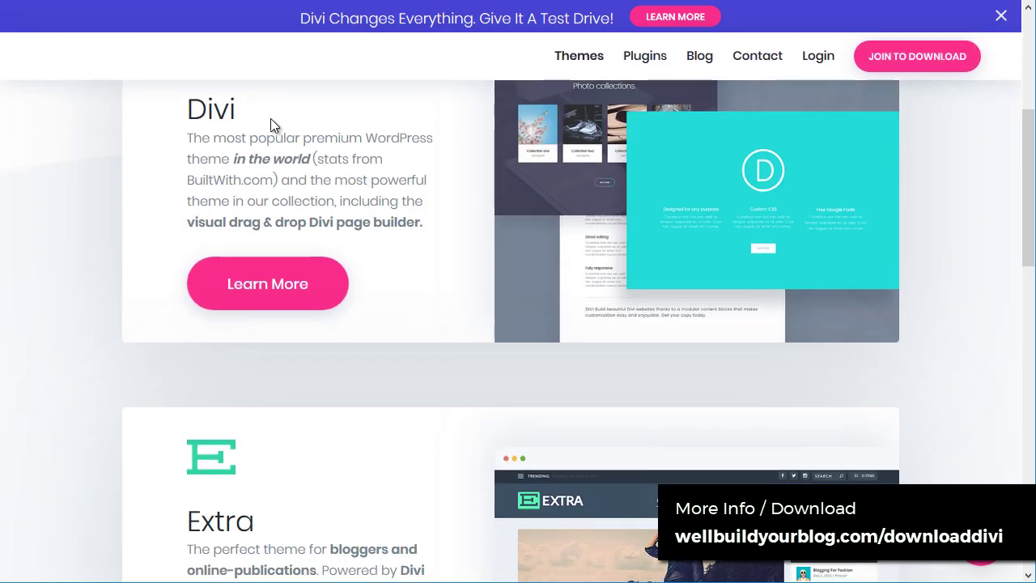
scroll(317, 254, up, 2)
Step: Go to the Premium WordPress Plugins page, then the $89 yearly / $249 lifetime pricing page
scroll(315, 198, down, 7)
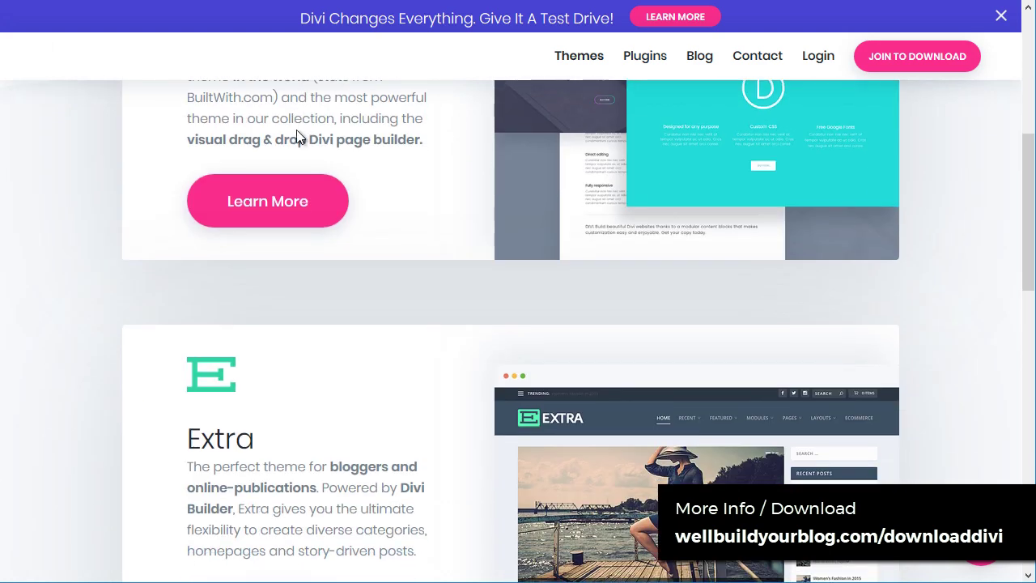
scroll(225, 315, up, 2)
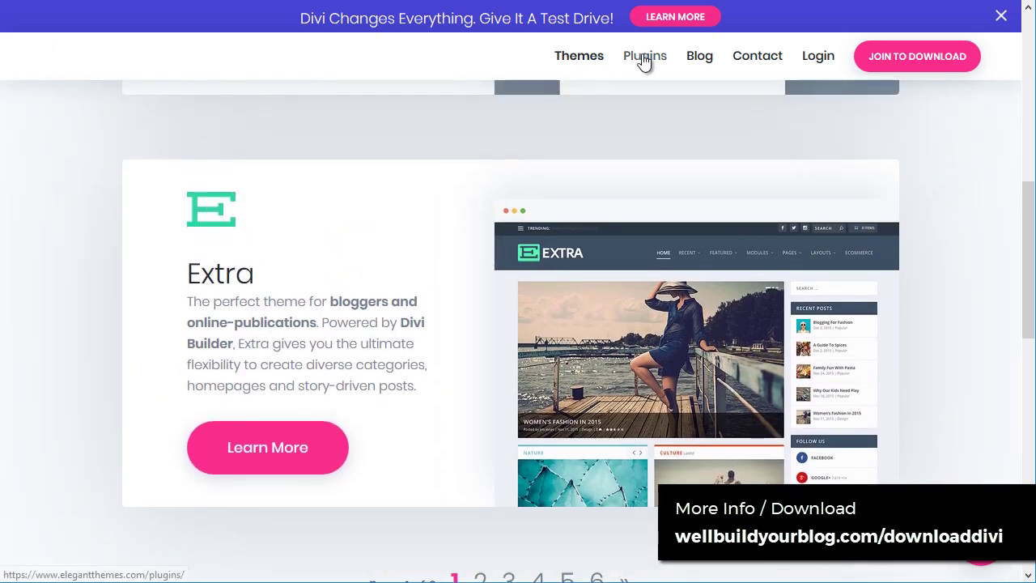
click(643, 60)
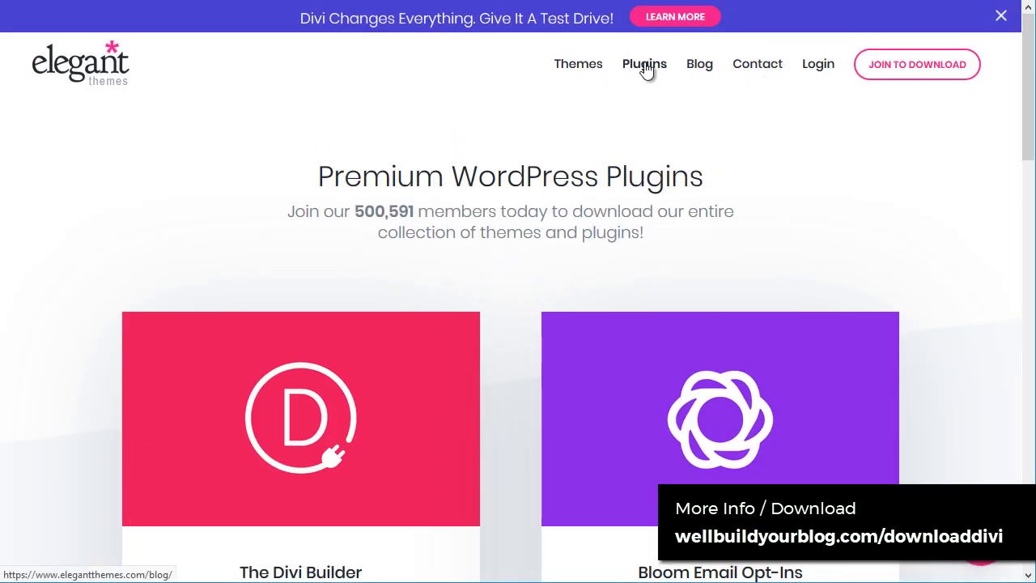
click(576, 64)
Step: View the Yearly and Lifetime membership prices on the JOIN TO DOWNLOAD pricing page
click(927, 68)
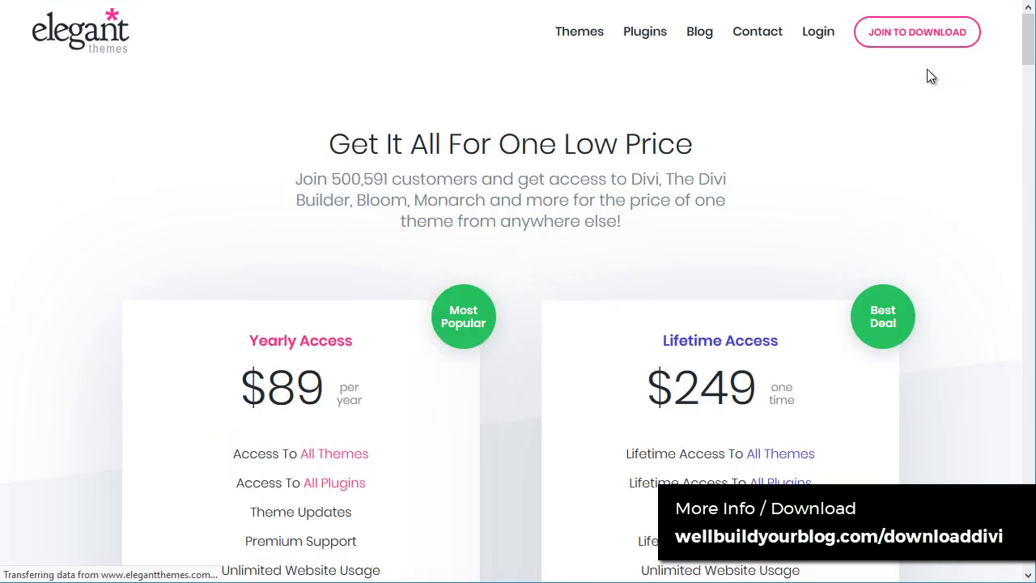
scroll(372, 195, down, 3)
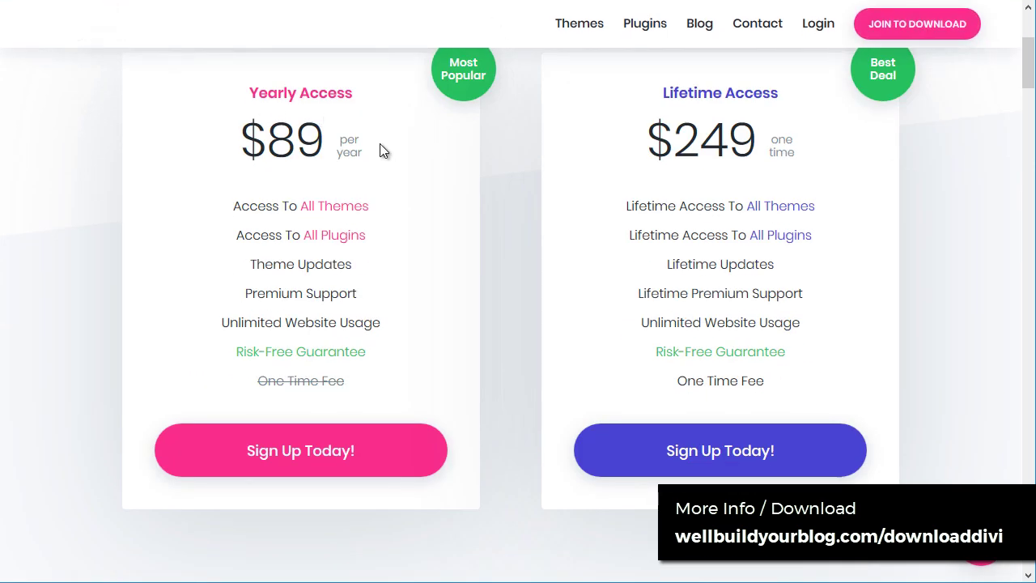
mouse_move(301, 264)
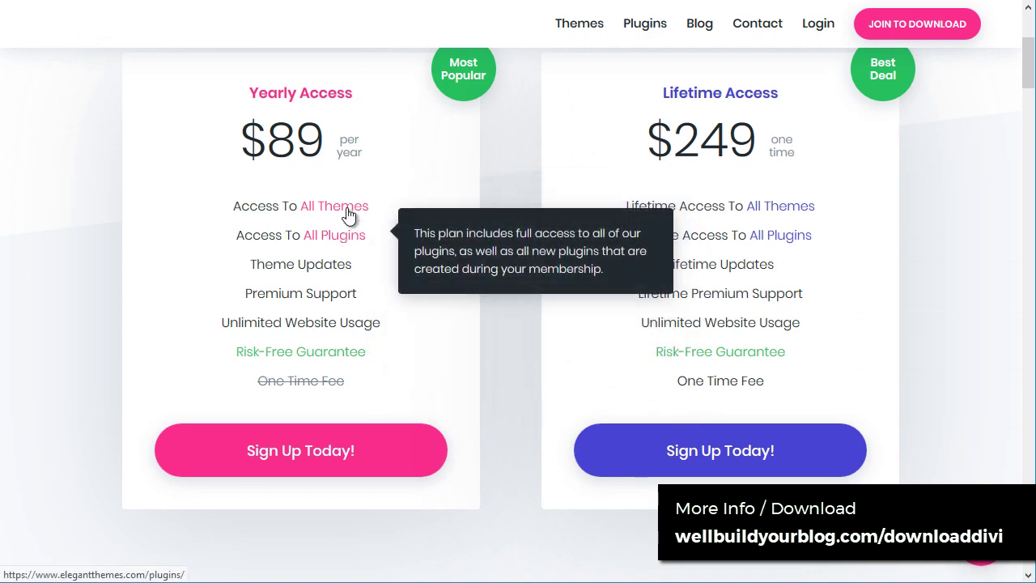
mouse_move(347, 239)
scroll(620, 344, up, 3)
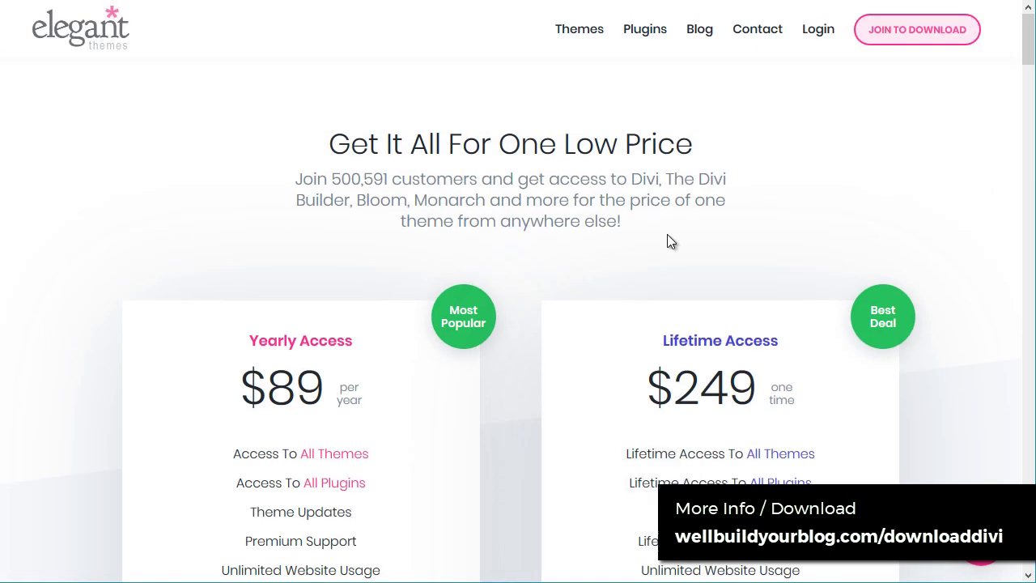
Step: Return to the Themes gallery and scroll through page 1 listing Divi and Extra
click(593, 36)
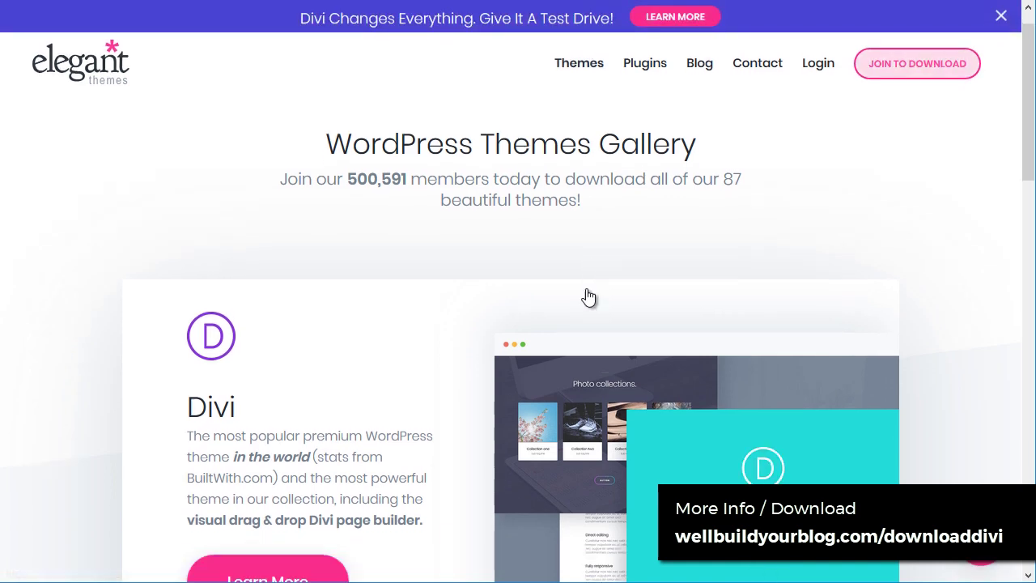
scroll(590, 296, down, 4)
scroll(597, 278, up, 1)
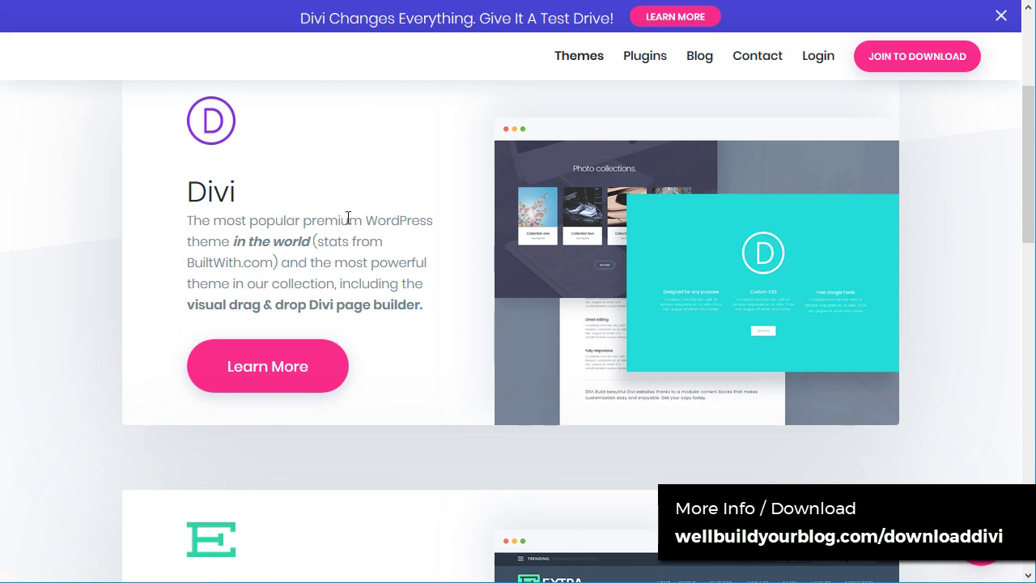
scroll(397, 214, down, 5)
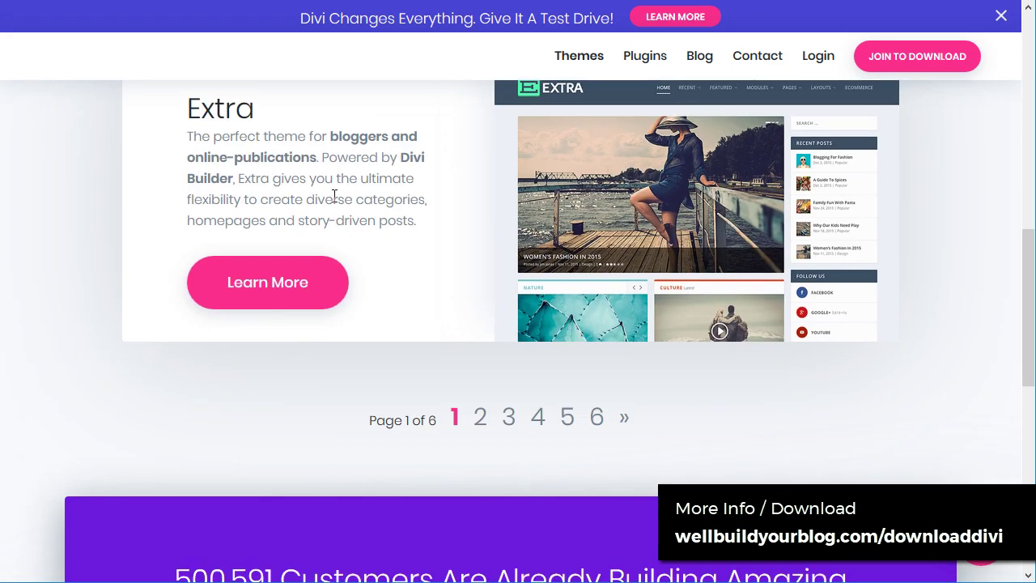
scroll(597, 354, up, 1)
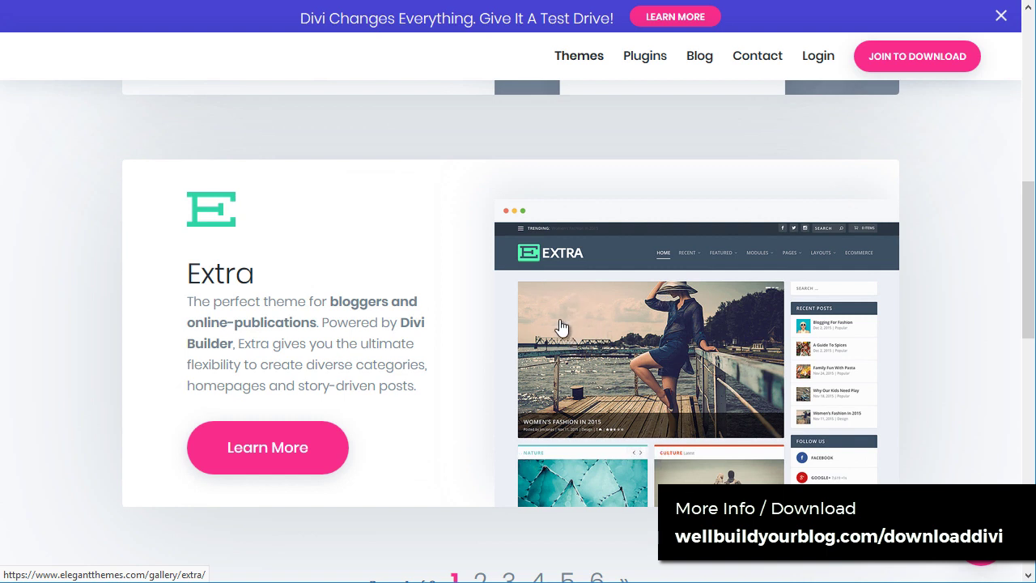
scroll(726, 324, down, 2)
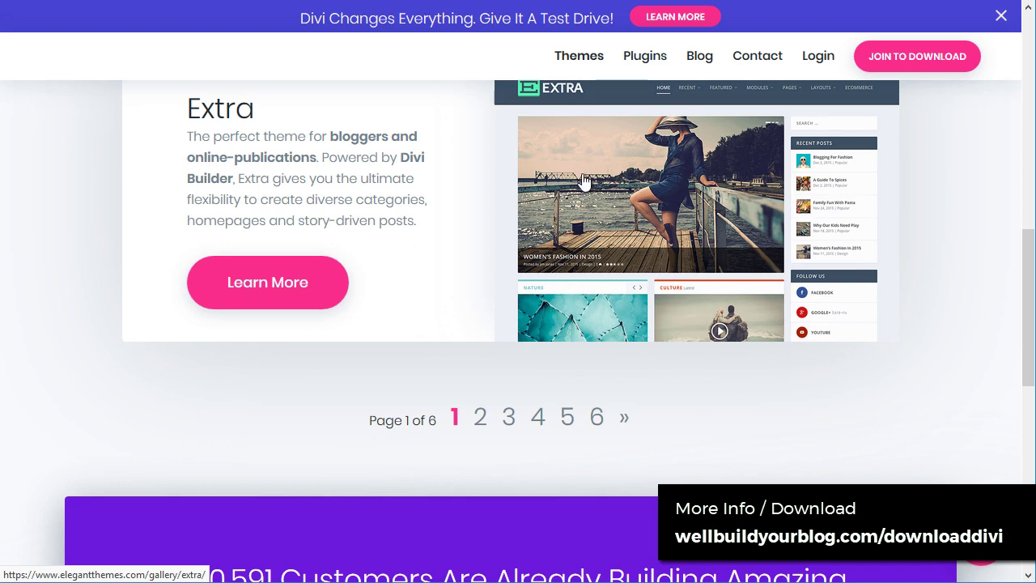
Step: Show page 2 of the themes gallery and scroll down through its theme grid
click(481, 423)
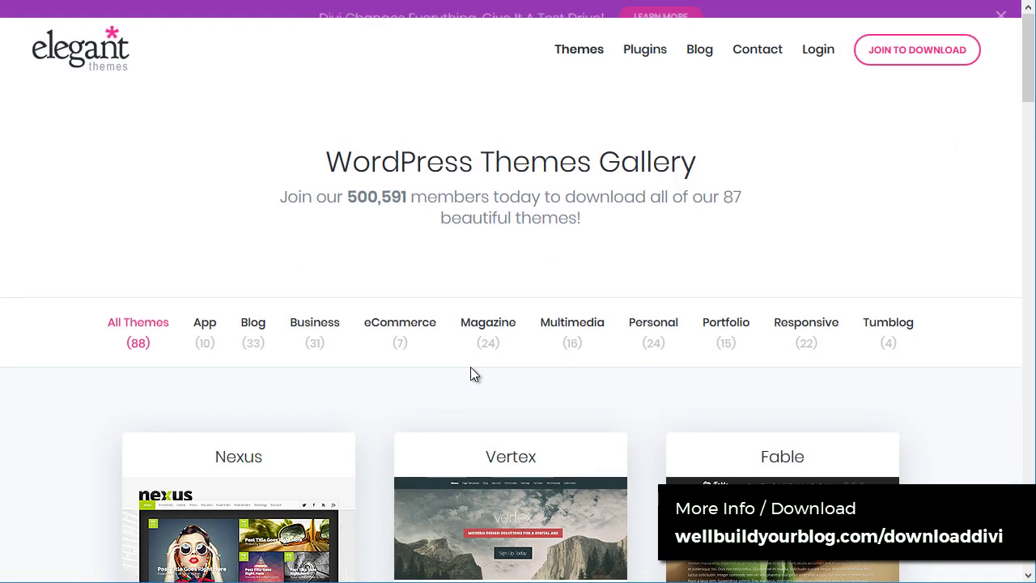
scroll(474, 372, down, 3)
scroll(766, 280, down, 3)
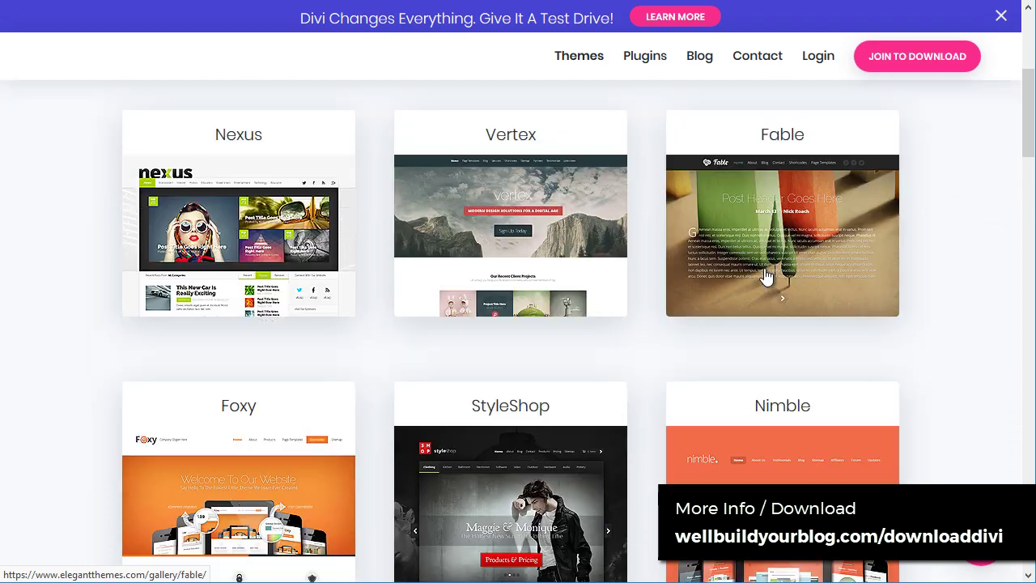
scroll(386, 356, down, 2)
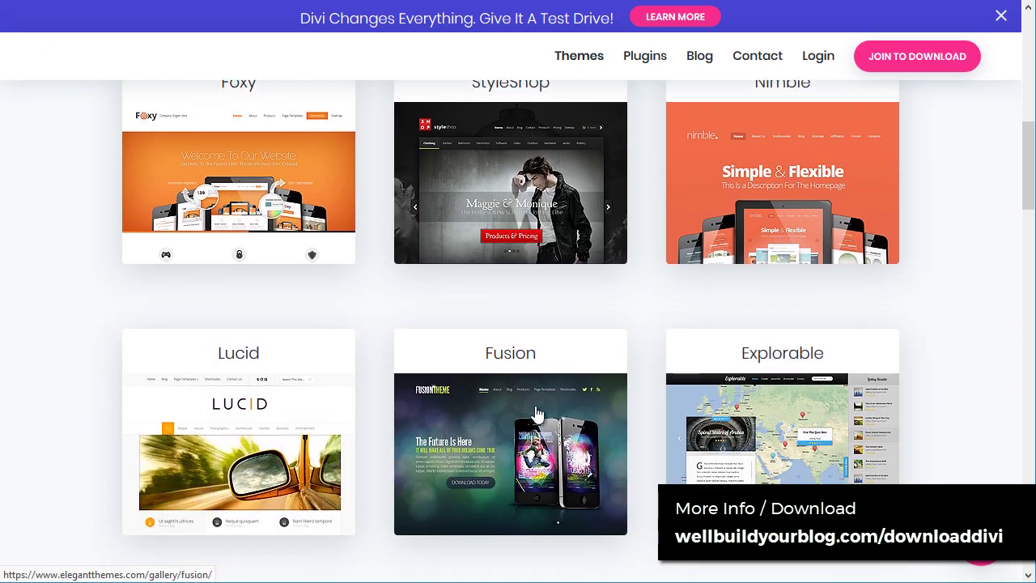
scroll(743, 451, up, 3)
scroll(865, 352, down, 3)
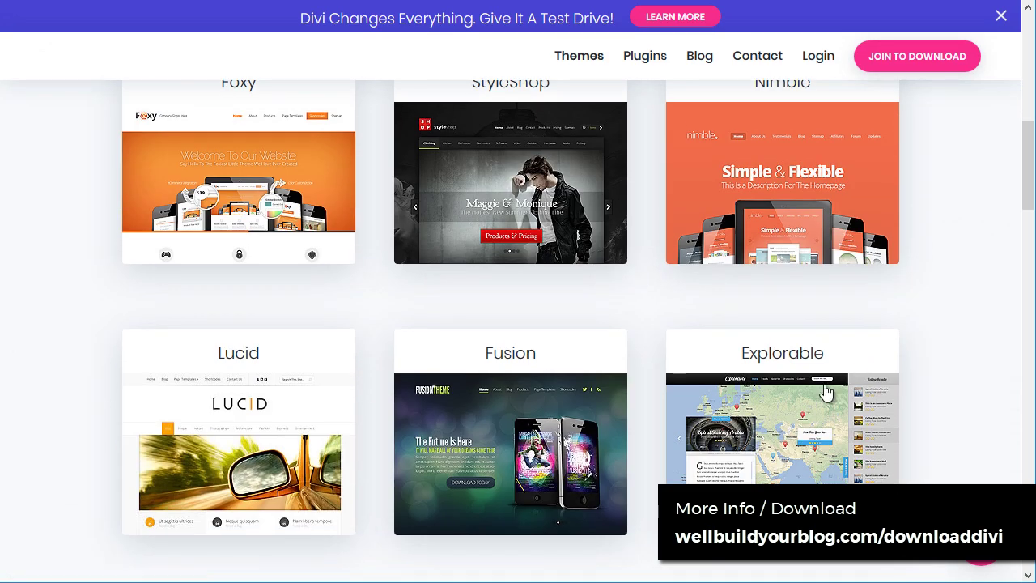
scroll(245, 316, down, 3)
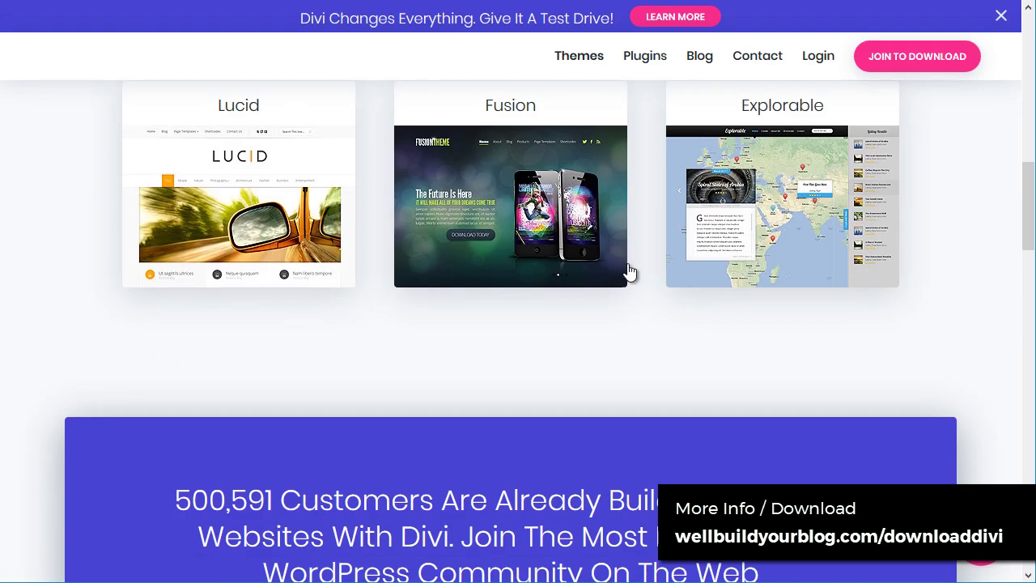
drag(1028, 209, 882, 417)
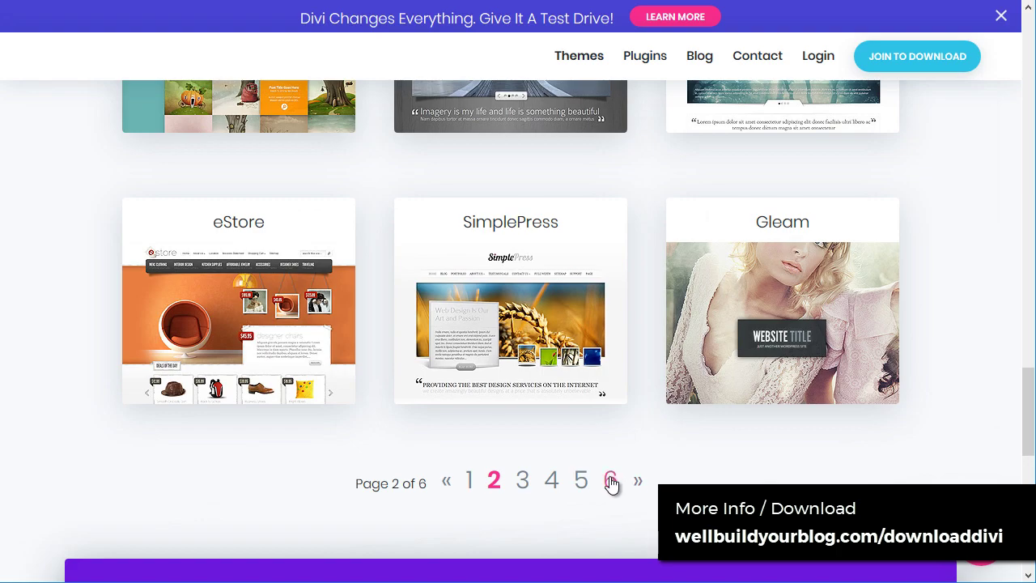
drag(1027, 416, 1031, 113)
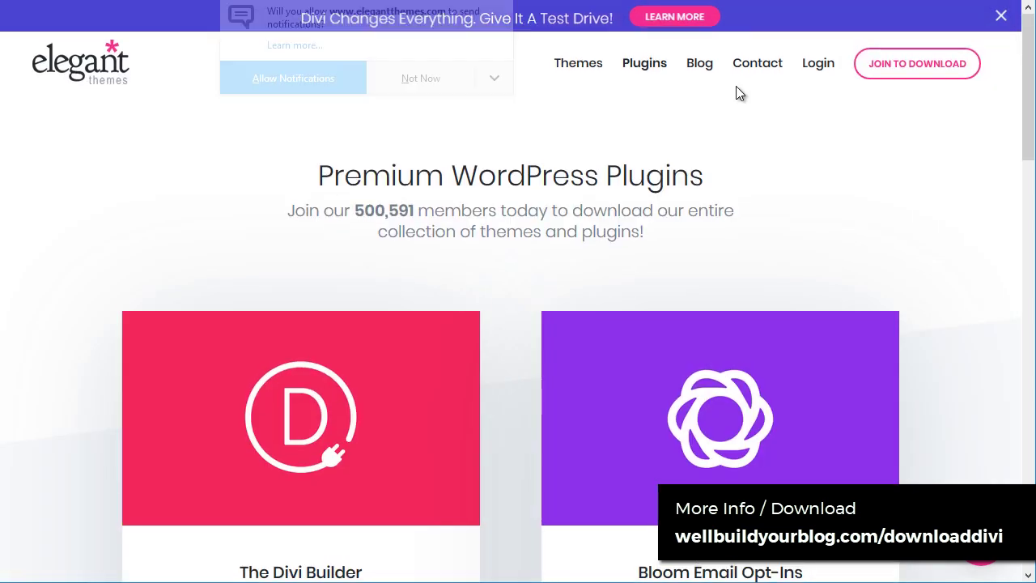
Step: Scroll to The Divi Builder and Bloom cards and answer Not Now to the notification prompt
scroll(654, 138, down, 5)
scroll(526, 429, up, 1)
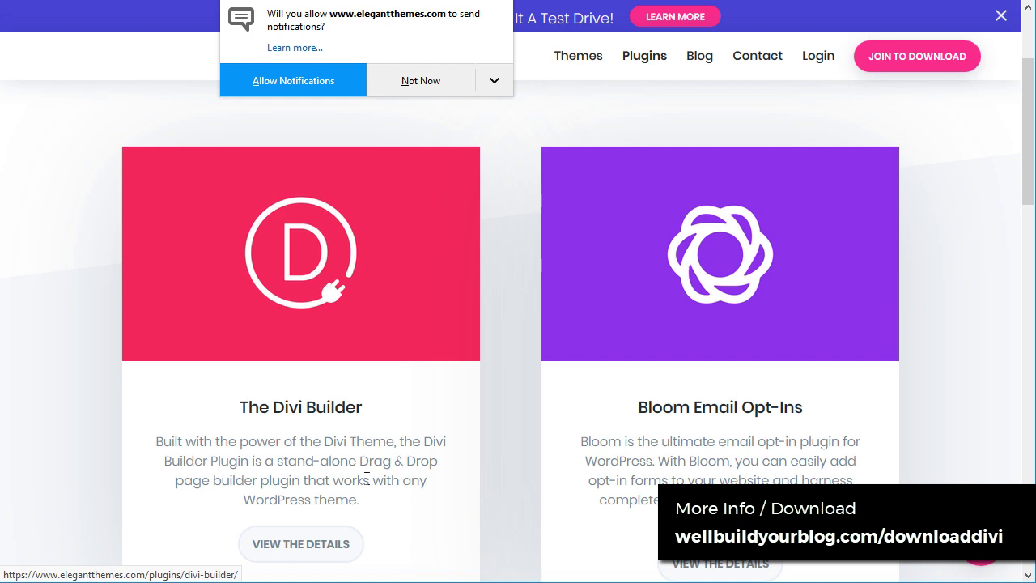
scroll(374, 367, down, 2)
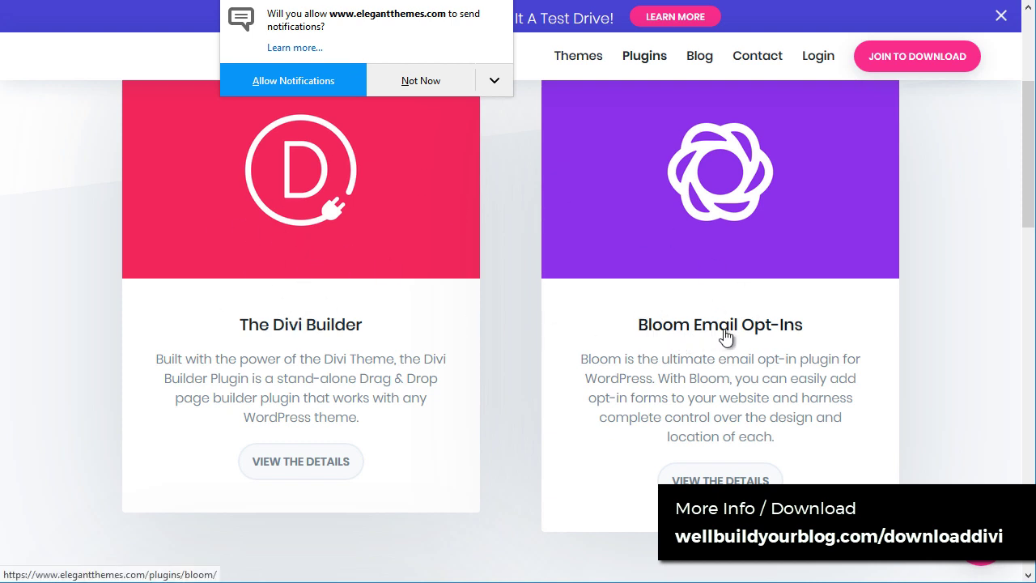
scroll(803, 329, down, 2)
scroll(805, 275, up, 2)
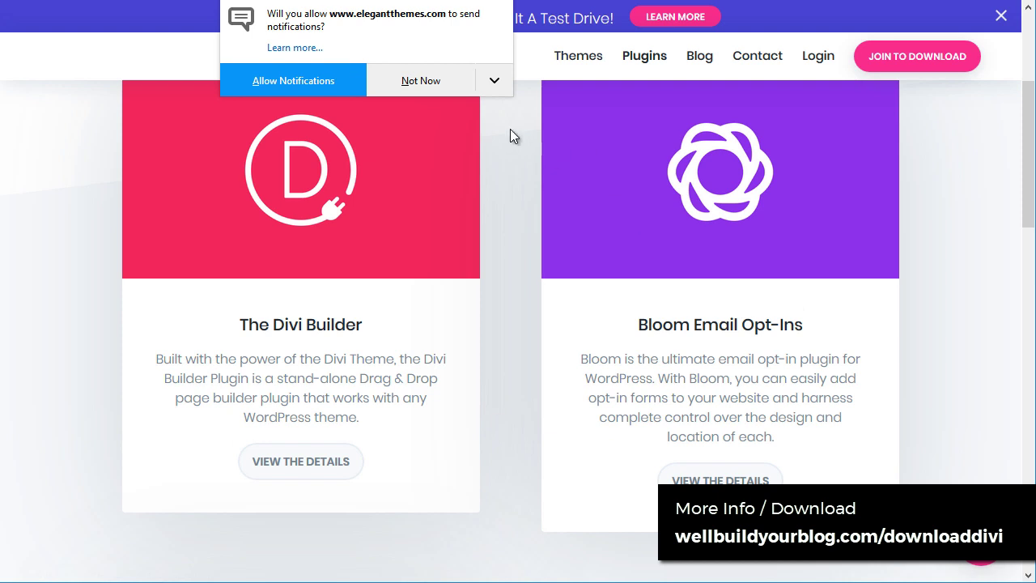
click(421, 81)
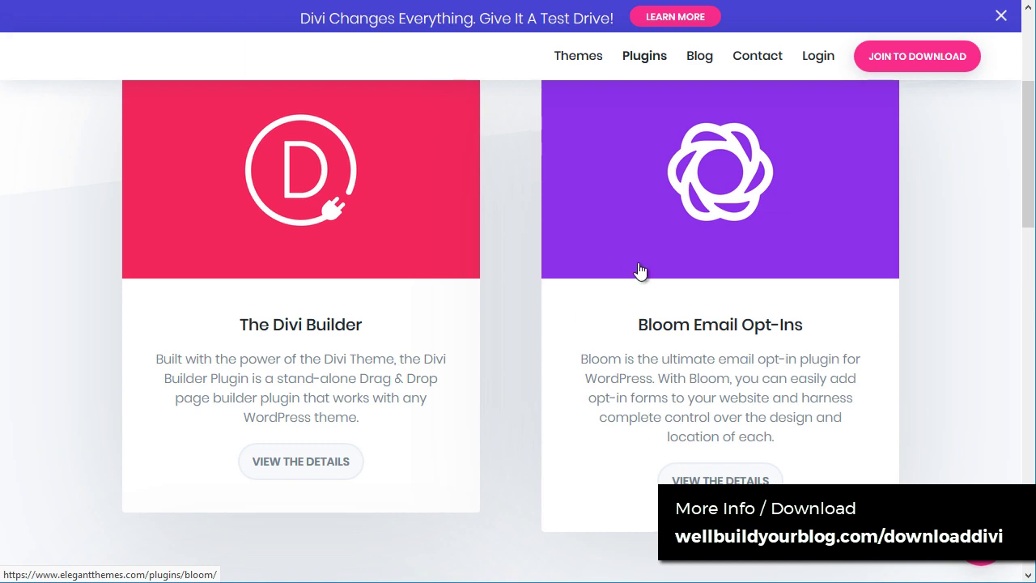
click(720, 481)
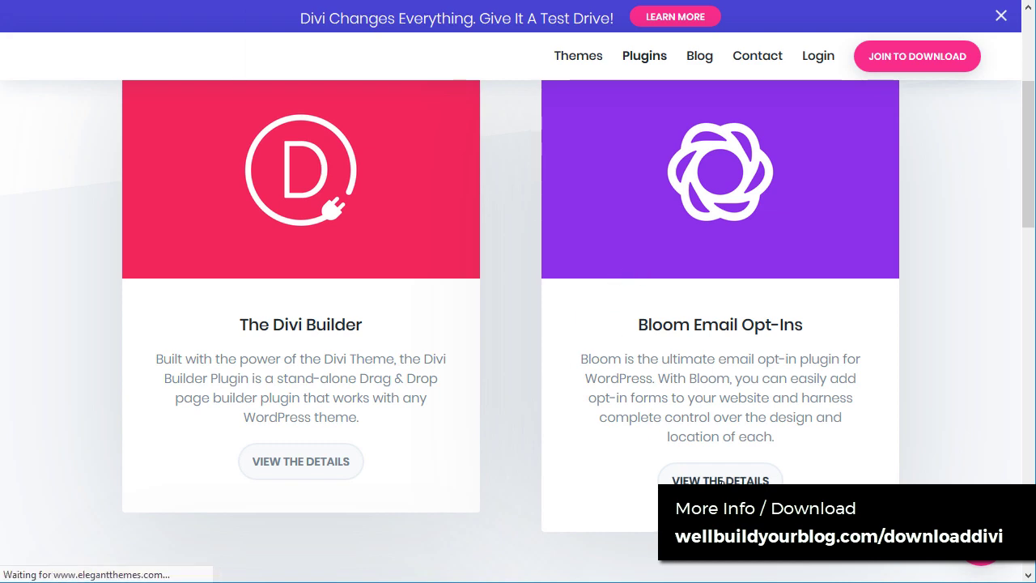
scroll(782, 356, down, 6)
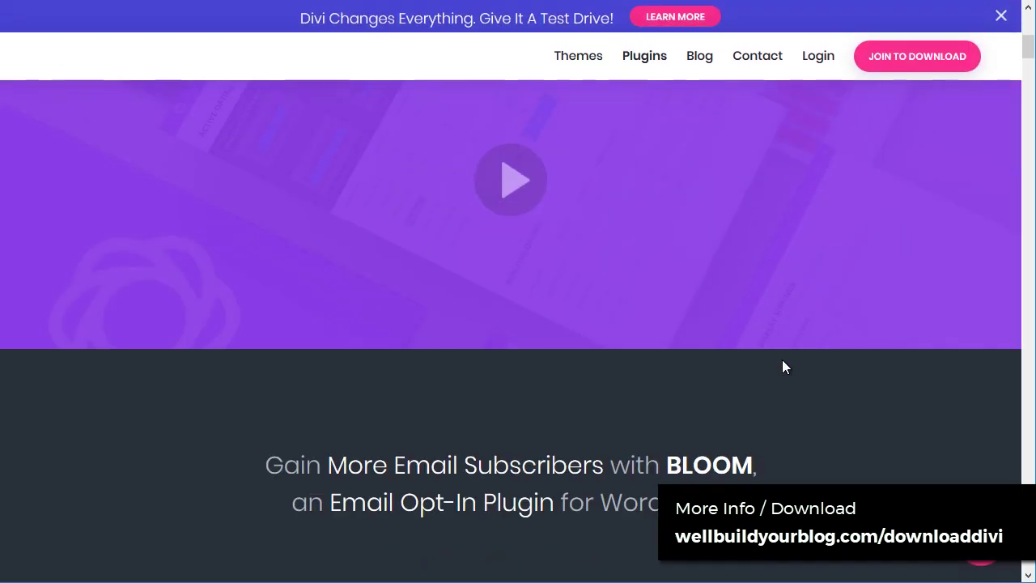
scroll(783, 388, down, 10)
scroll(454, 389, up, 2)
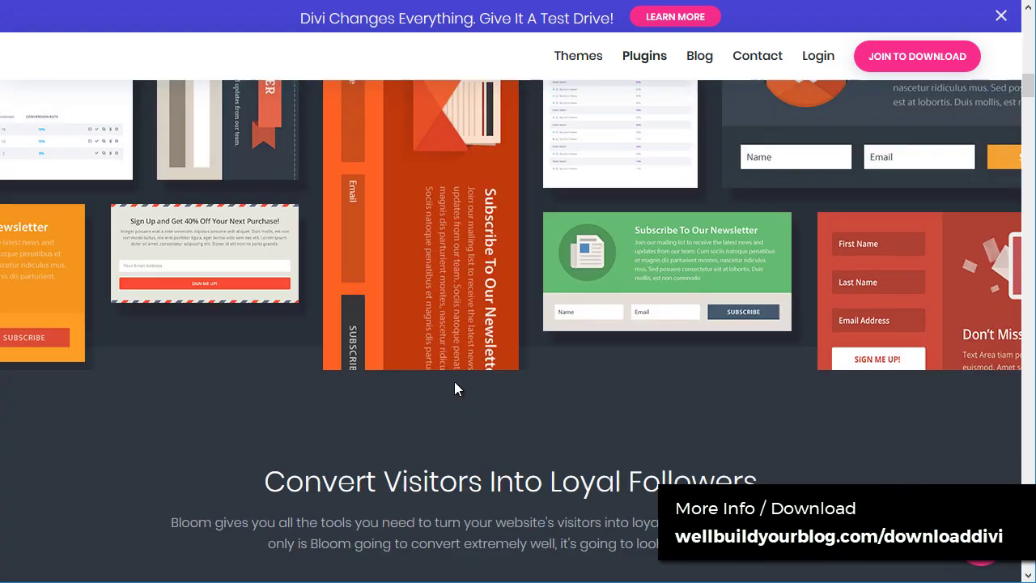
scroll(454, 389, up, 3)
scroll(467, 230, up, 3)
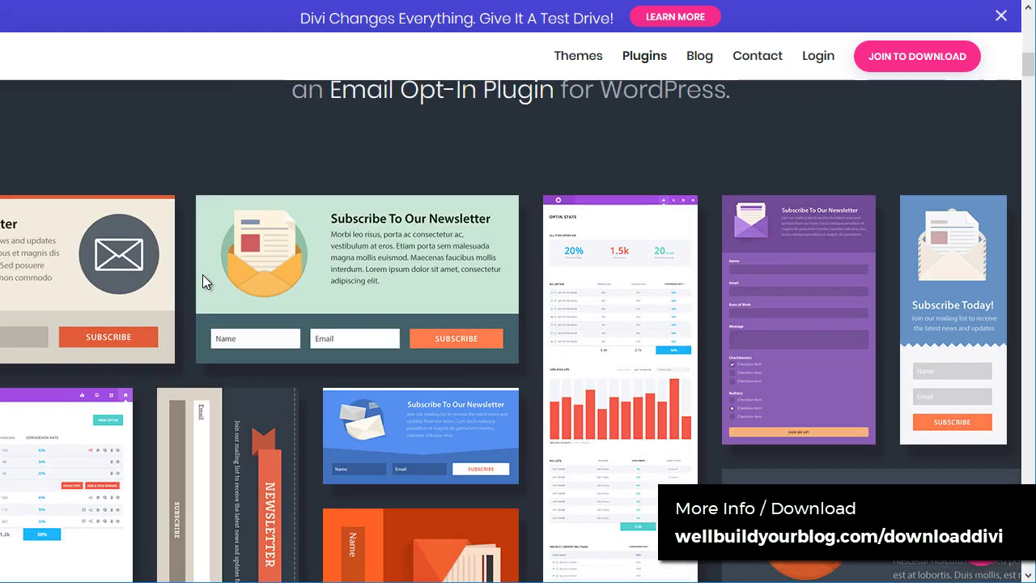
scroll(650, 383, down, 15)
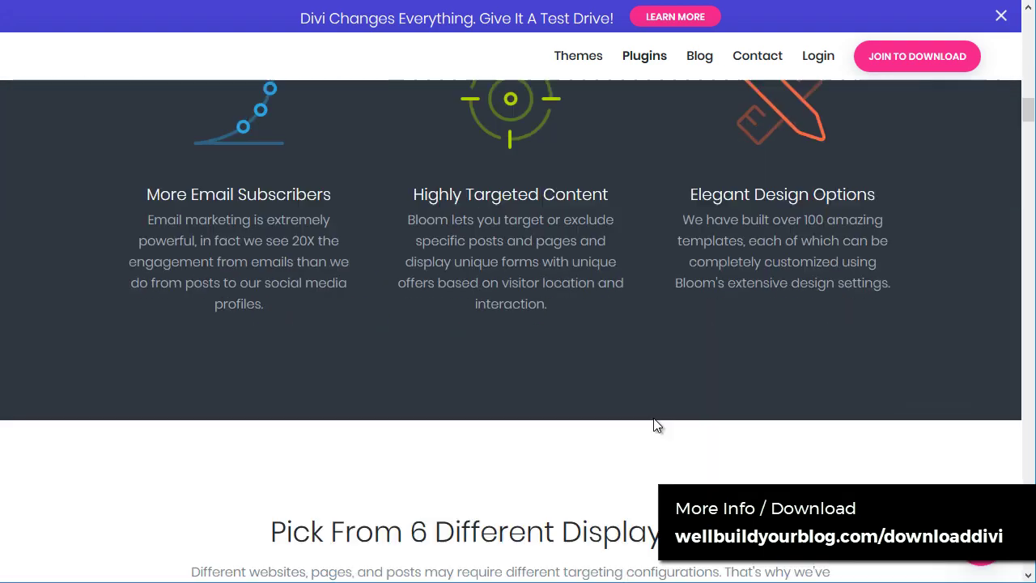
scroll(656, 423, down, 5)
scroll(261, 232, up, 5)
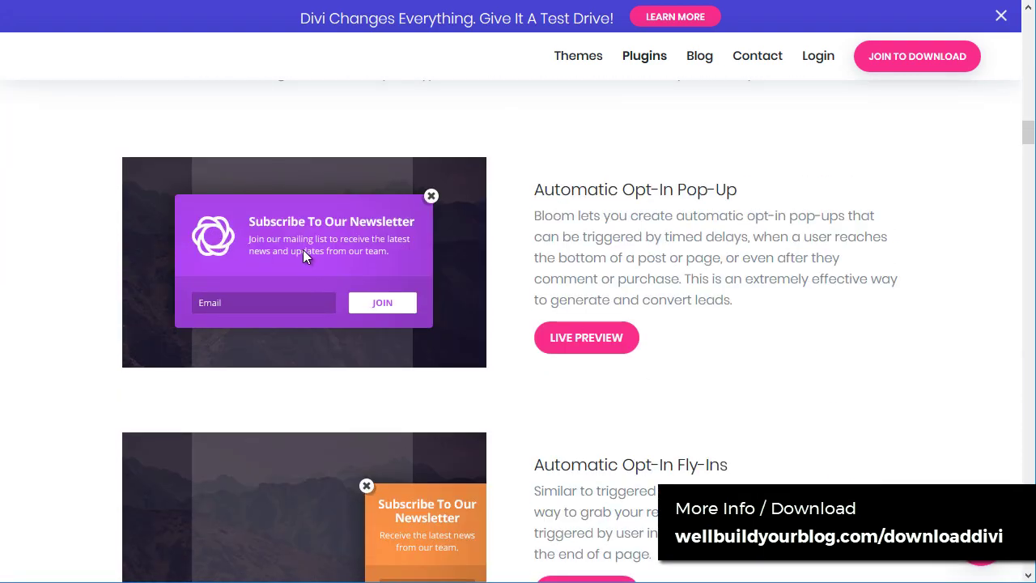
scroll(303, 250, down, 5)
scroll(354, 192, up, 3)
scroll(412, 286, down, 4)
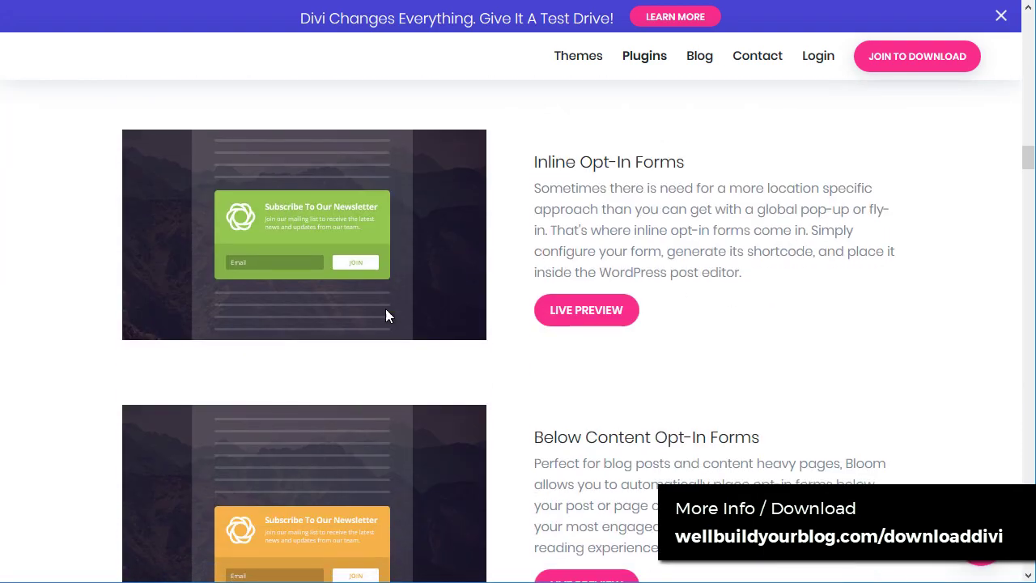
scroll(214, 345, down, 2)
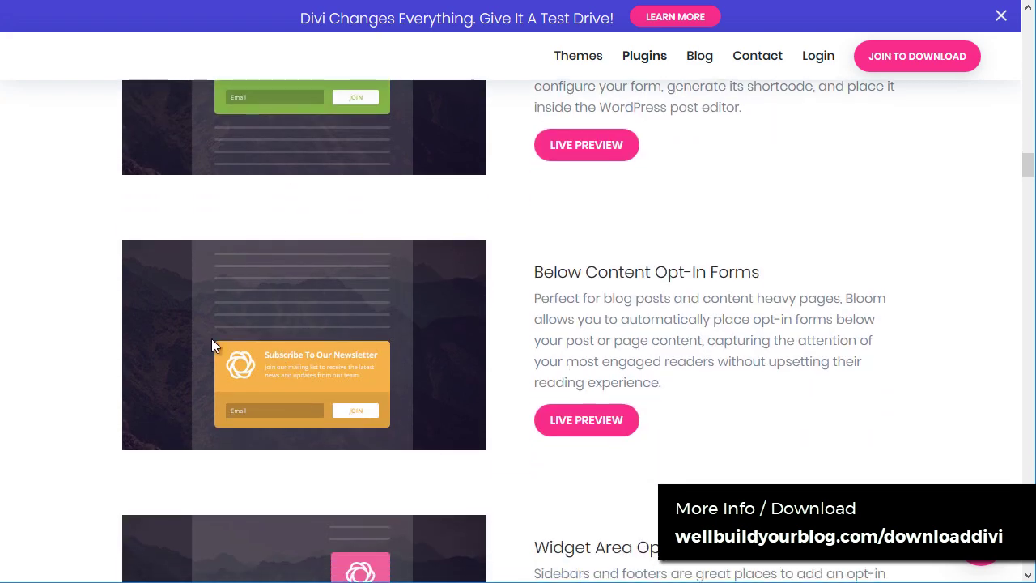
scroll(318, 365, down, 3)
scroll(355, 372, down, 3)
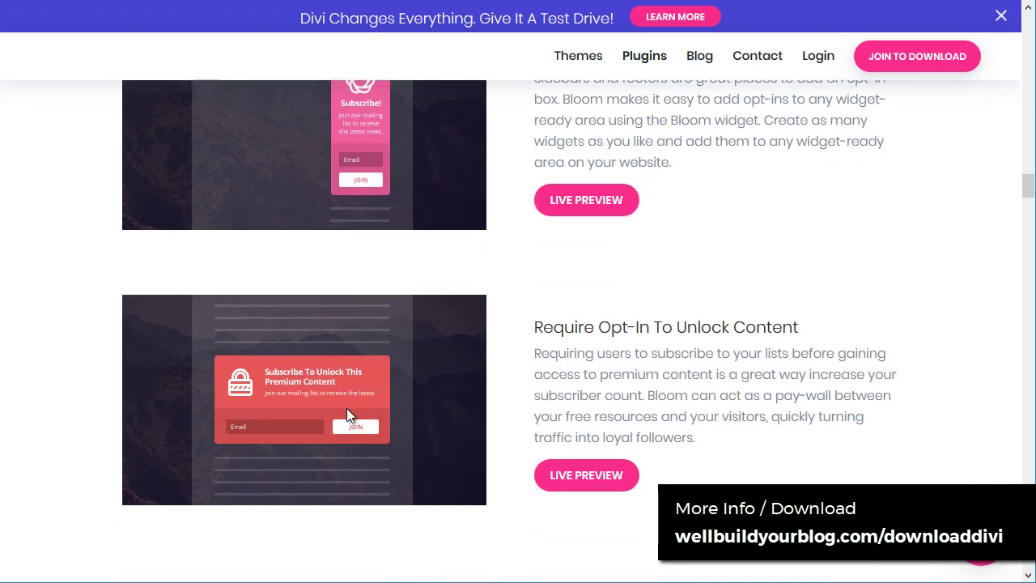
scroll(306, 430, down, 3)
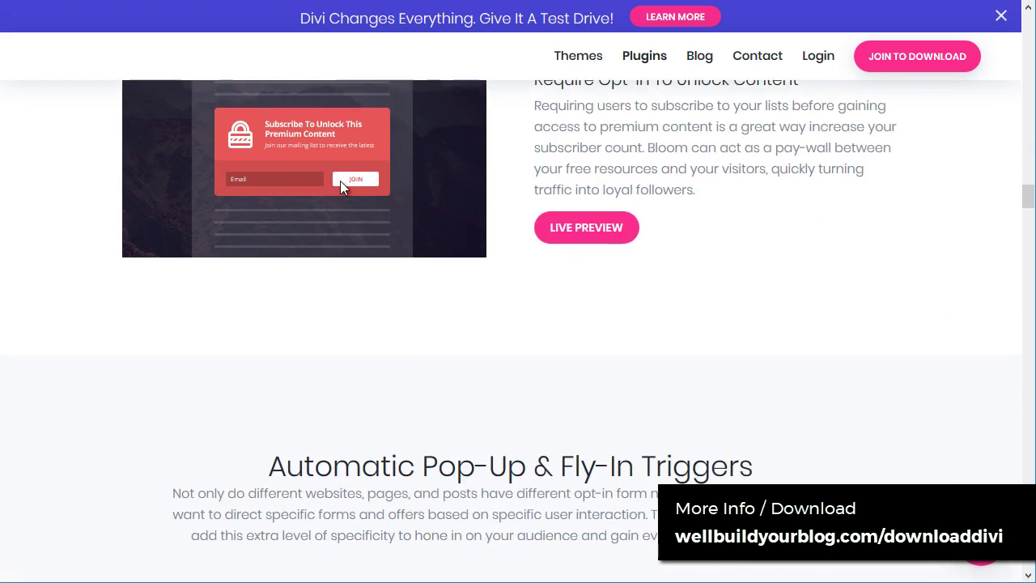
scroll(909, 238, up, 6)
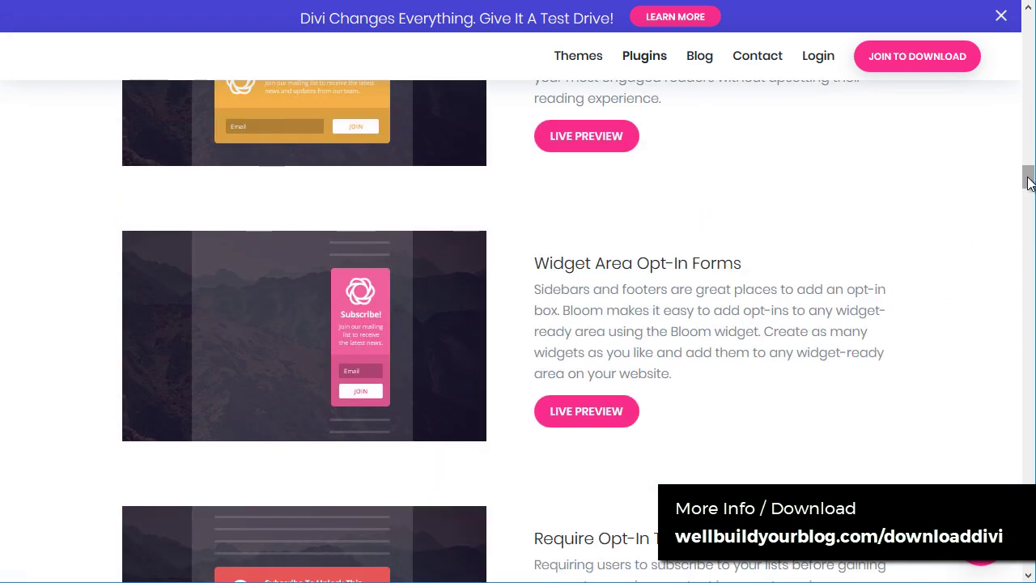
drag(1030, 183, 1029, 32)
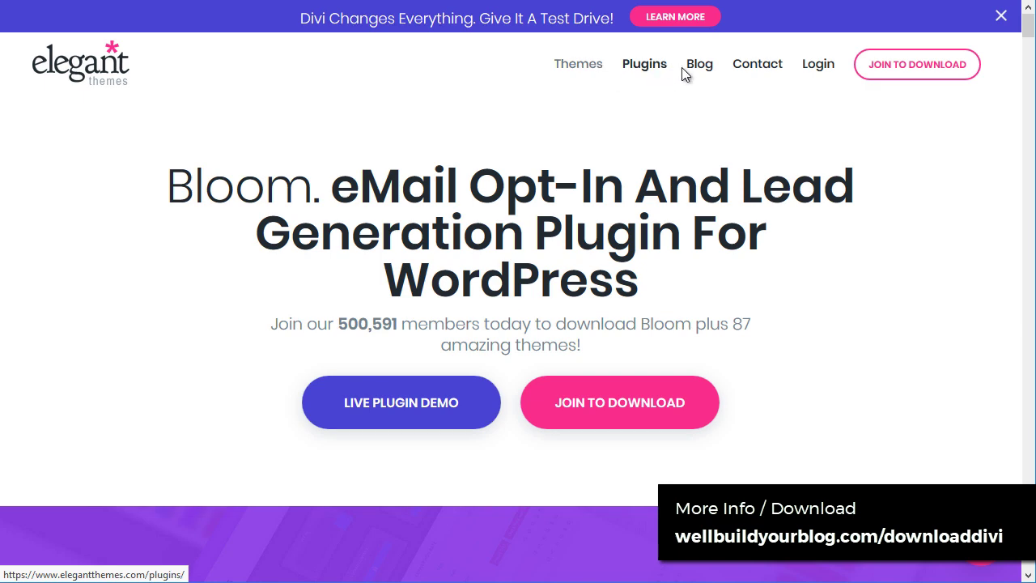
scroll(625, 240, down, 3)
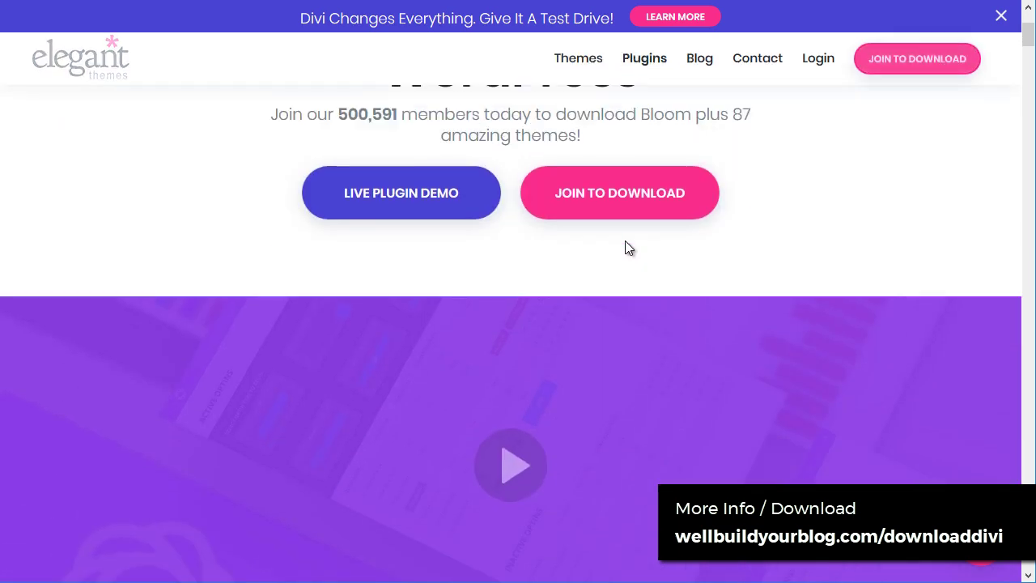
Step: Open the Premium WordPress Plugins list and scroll through it
scroll(625, 240, up, 3)
click(648, 63)
scroll(708, 338, down, 10)
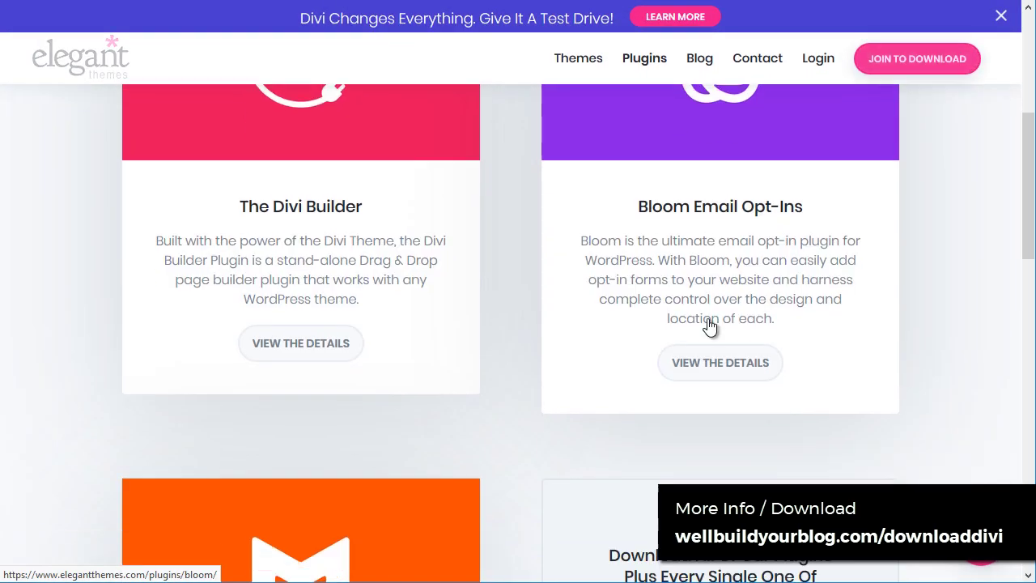
scroll(282, 256, up, 2)
scroll(248, 338, down, 8)
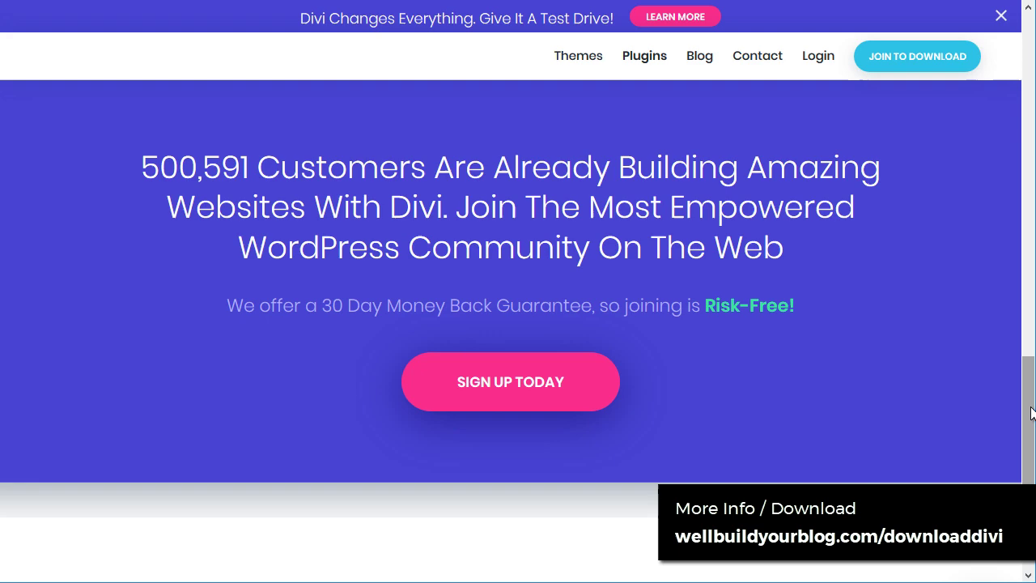
drag(1032, 413, 1032, 60)
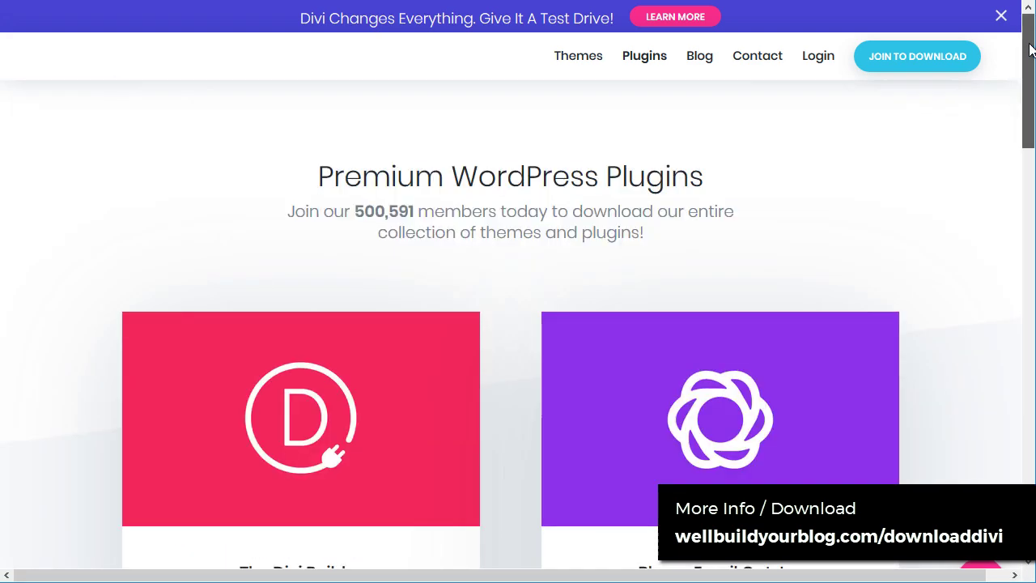
Step: Go to the Themes gallery, scroll it, and select the Divi theme card
click(582, 65)
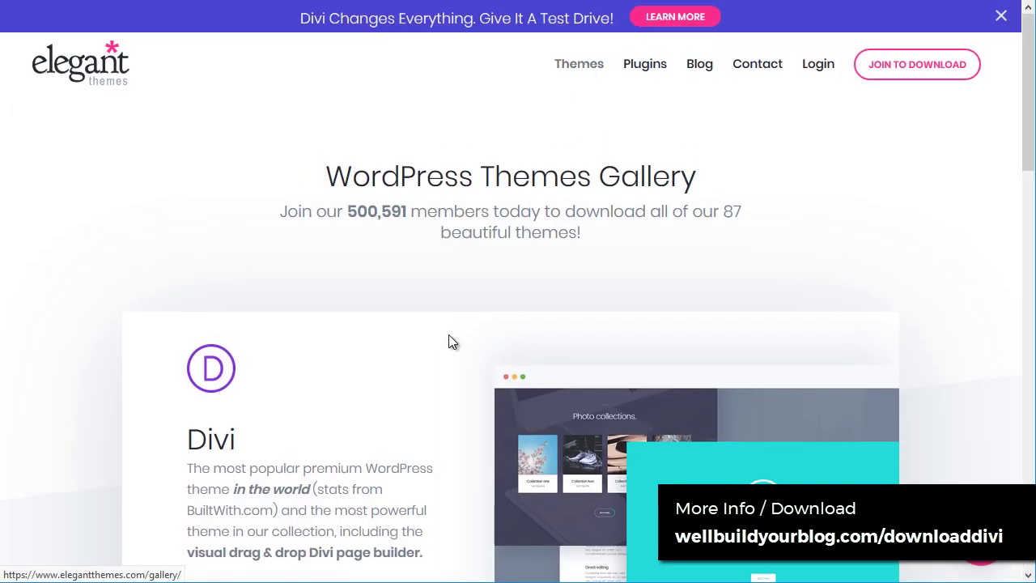
scroll(537, 259, down, 4)
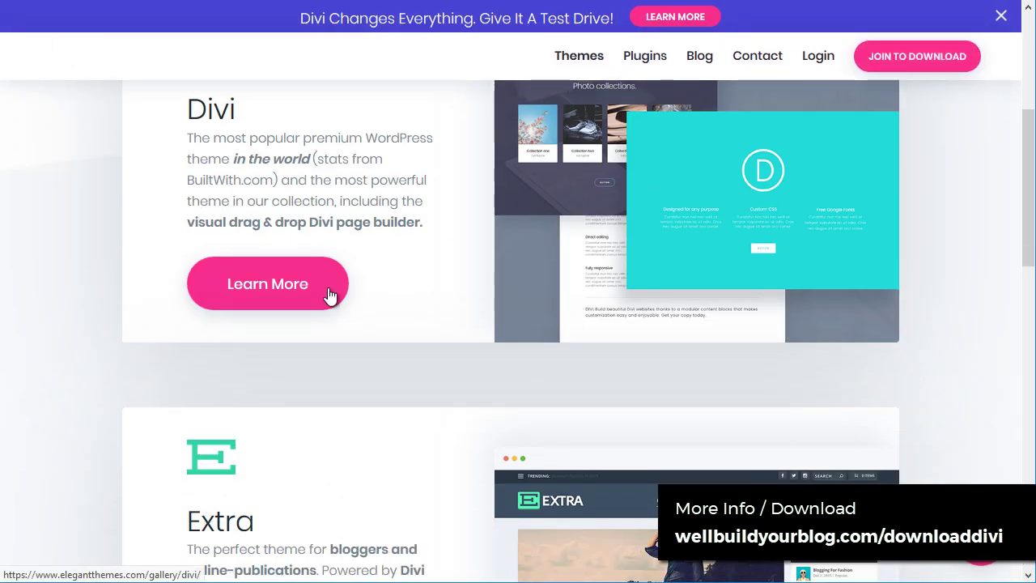
scroll(336, 275, down, 4)
scroll(422, 289, down, 5)
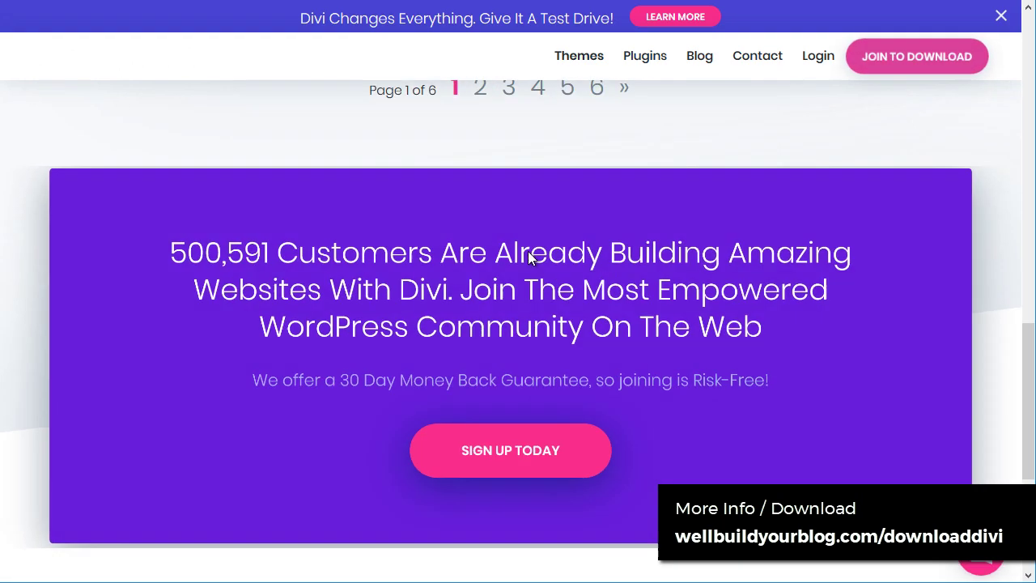
scroll(444, 440, up, 13)
click(654, 441)
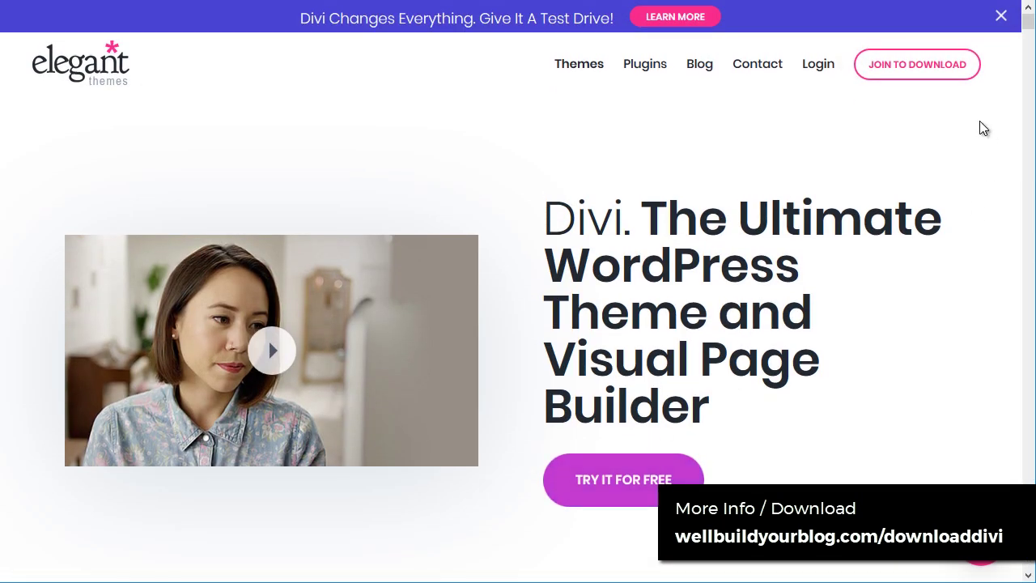
Step: Scroll down the Divi page through the WYSIWYG builder features and the Elements grid
drag(1028, 18, 1027, 76)
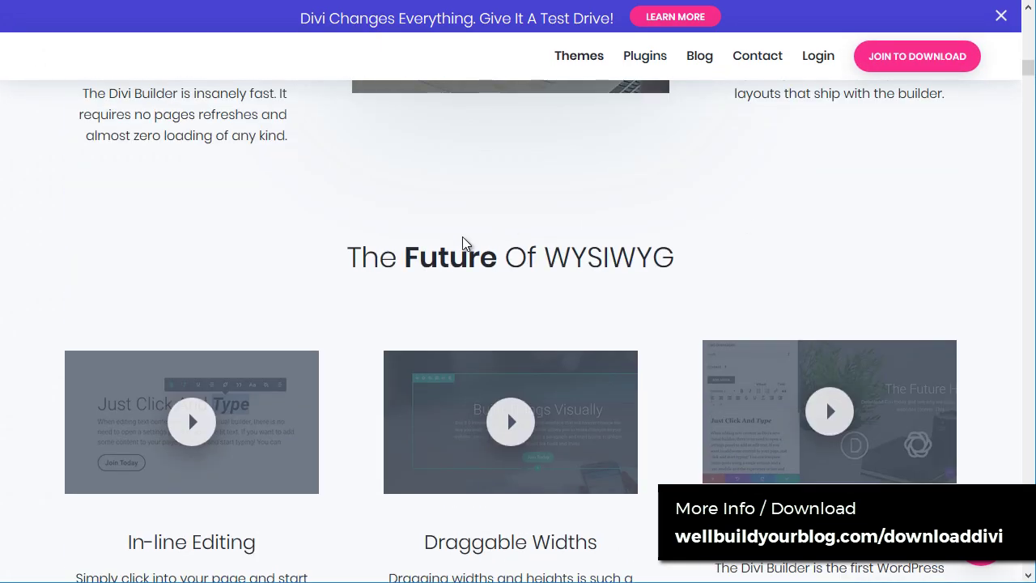
scroll(462, 236, down, 1)
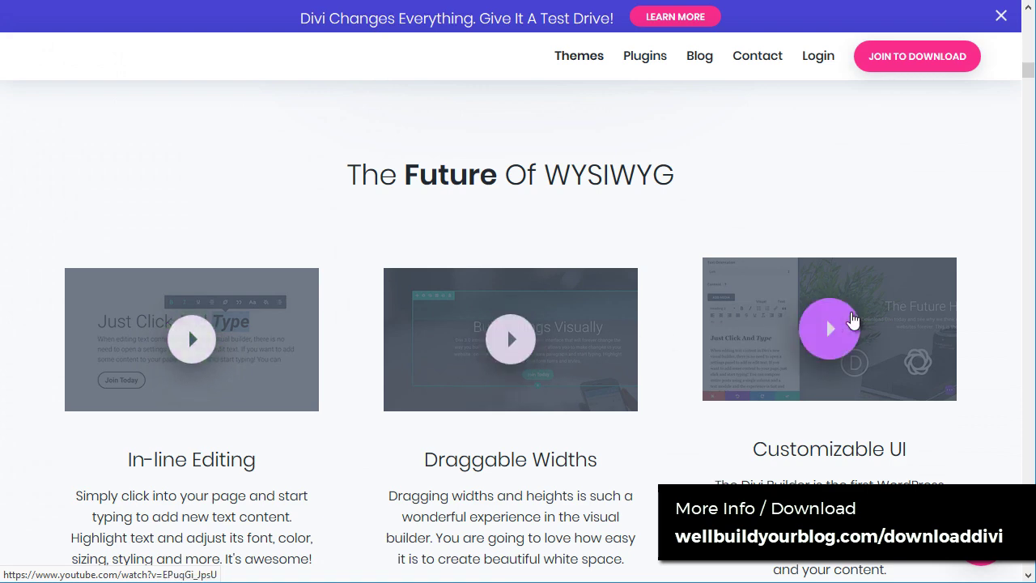
scroll(852, 320, down, 9)
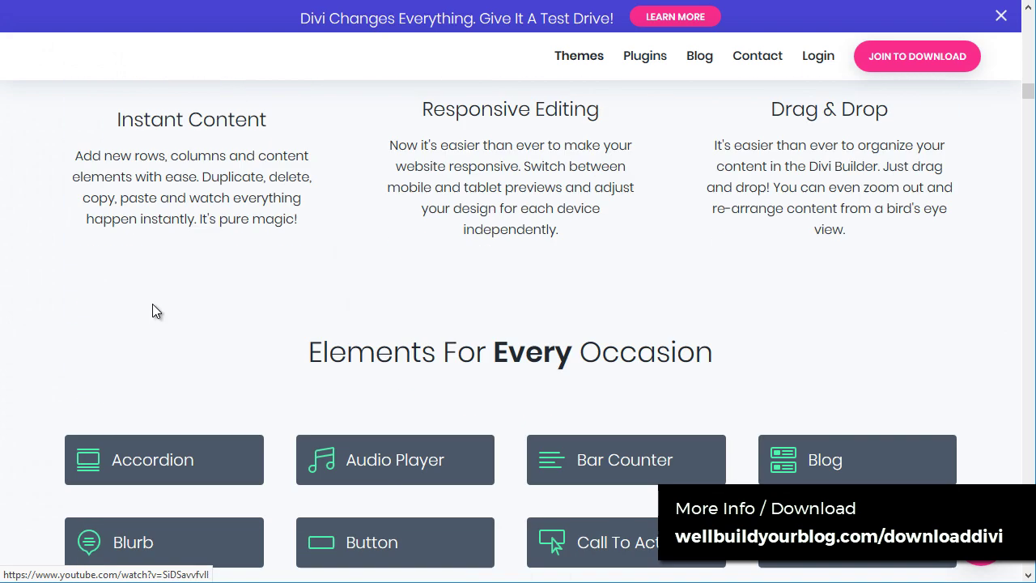
scroll(731, 342, down, 1)
scroll(640, 211, down, 2)
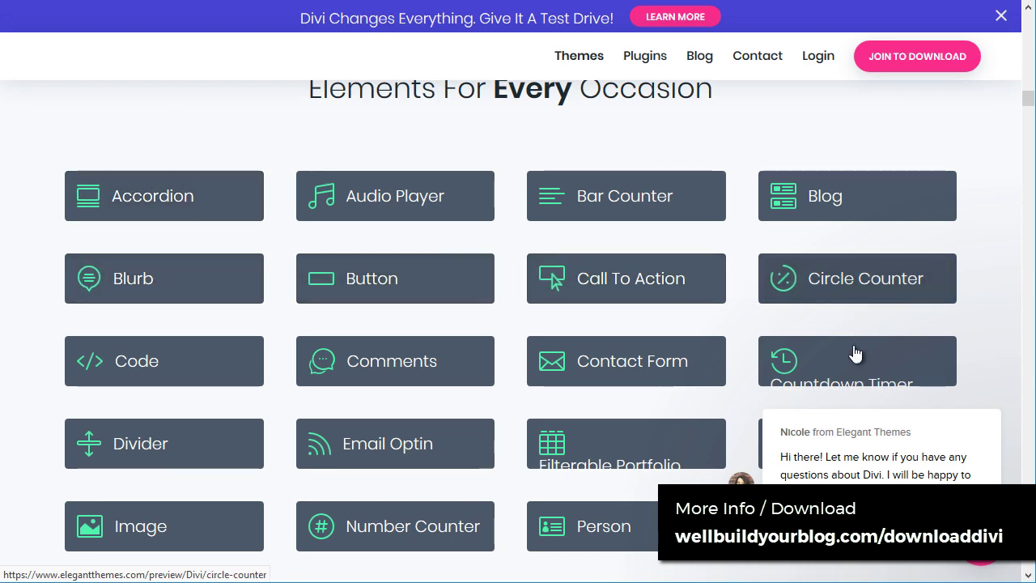
scroll(143, 335, down, 4)
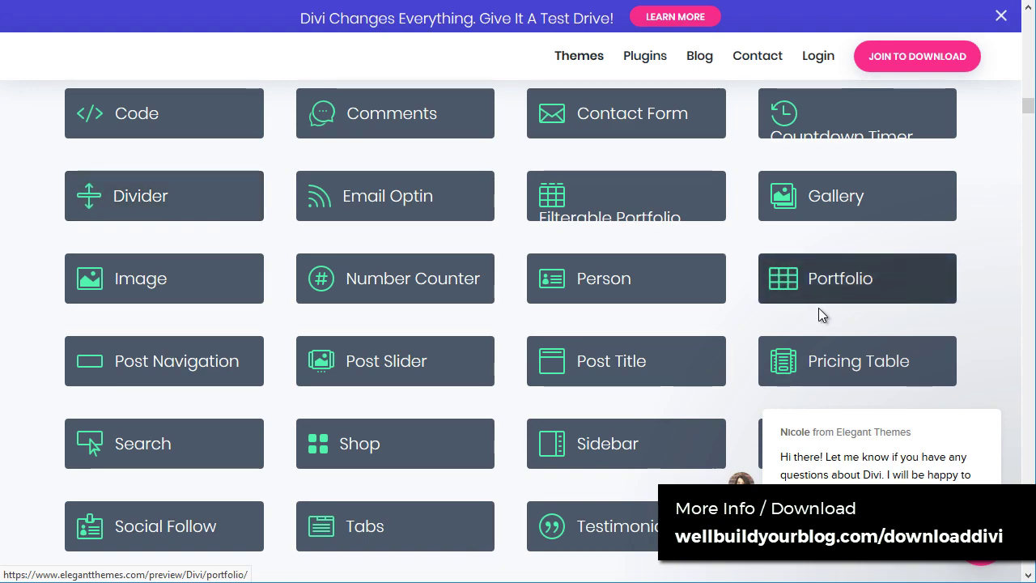
scroll(612, 273, down, 5)
scroll(608, 273, down, 4)
scroll(323, 257, down, 7)
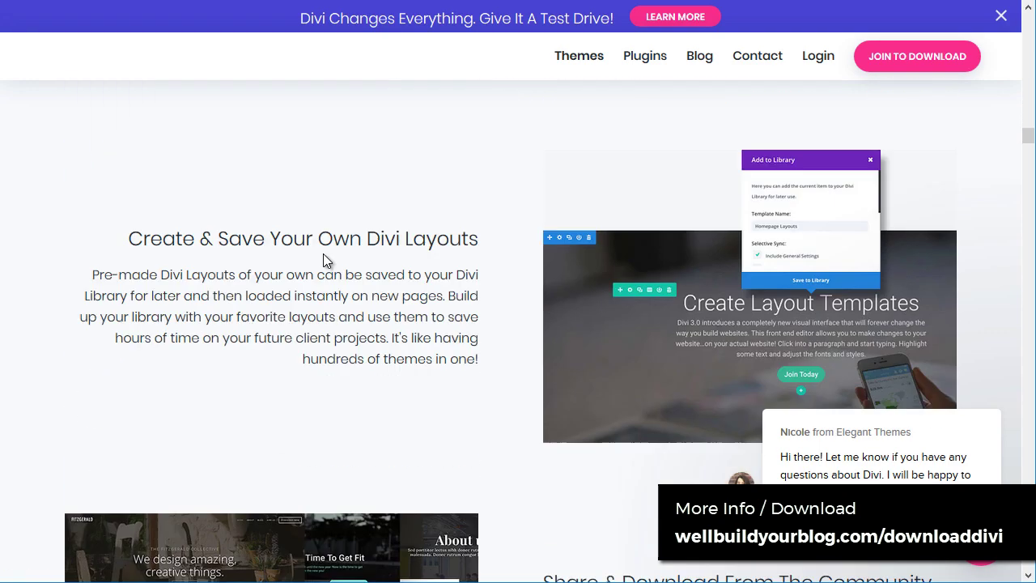
scroll(323, 258, down, 5)
Step: Return to the top of the Divi product page
drag(1030, 170, 1028, 12)
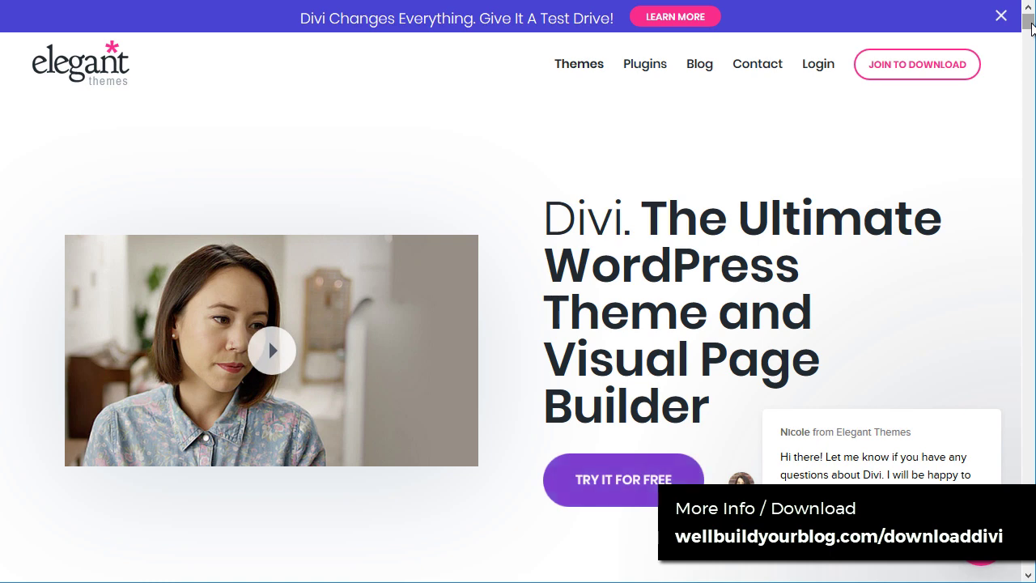
scroll(537, 273, down, 4)
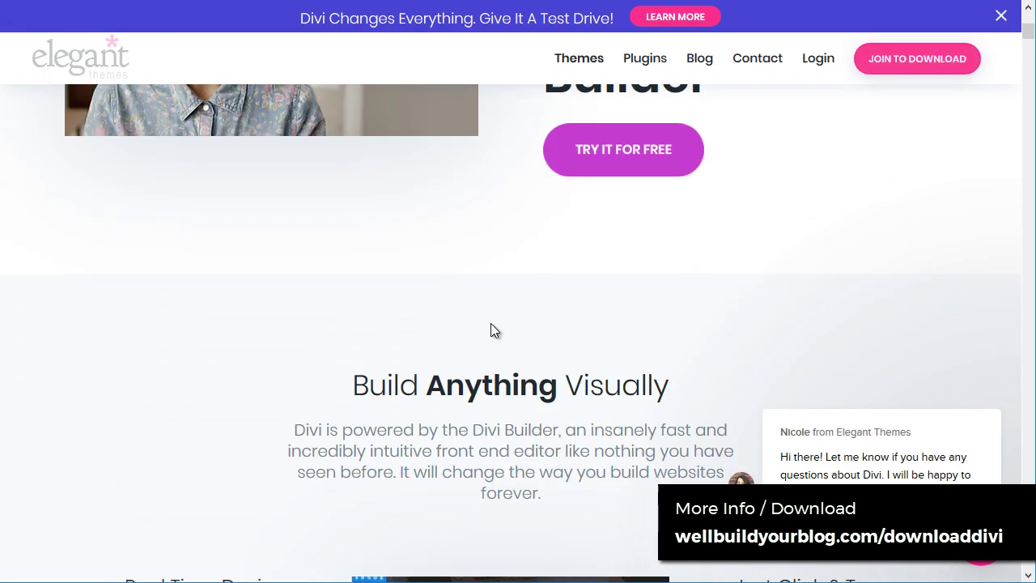
scroll(491, 331, up, 3)
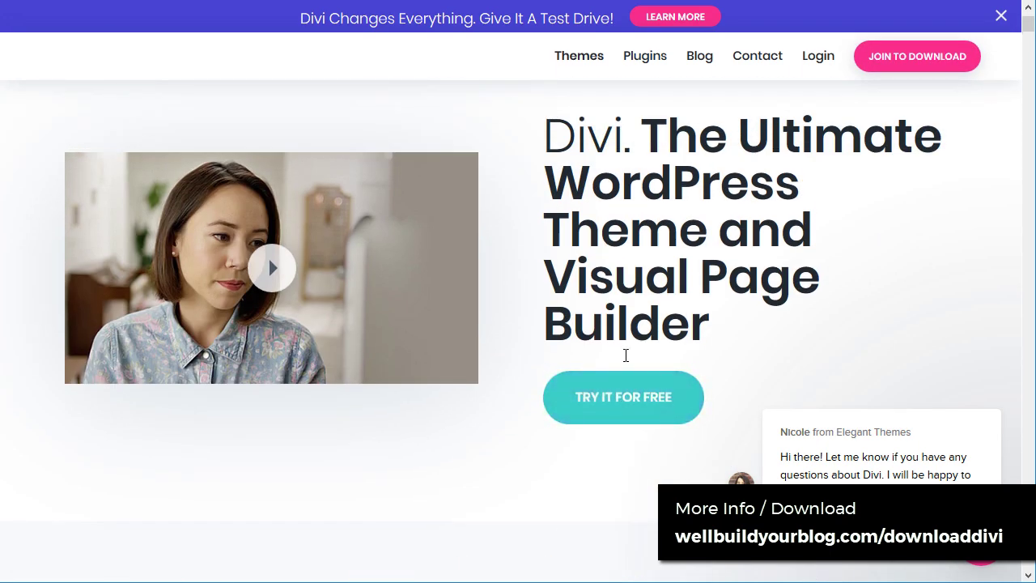
scroll(625, 355, up, 1)
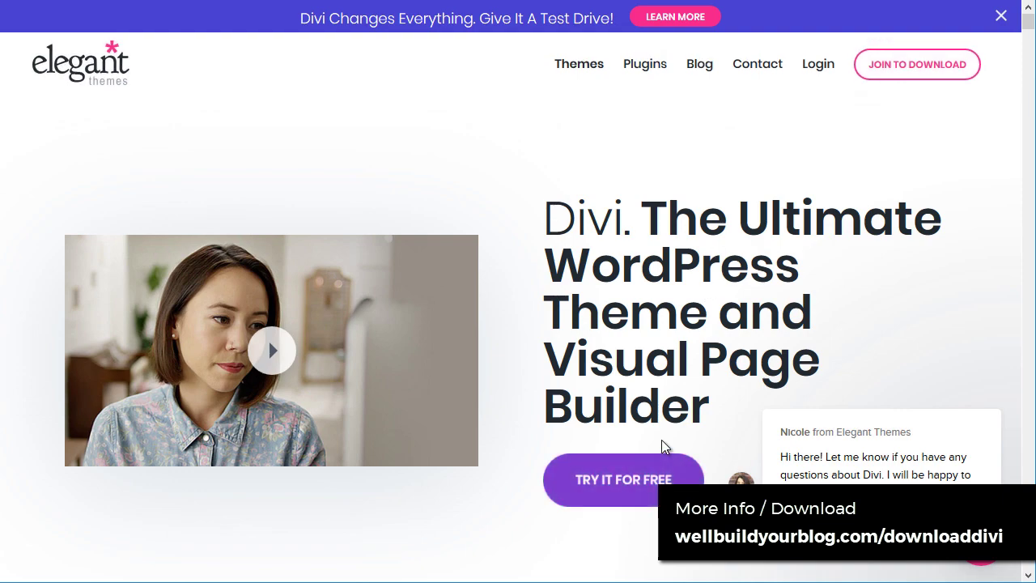
Step: Launch the free Divi Builder demo and start building on the Digital Marketing page
click(638, 489)
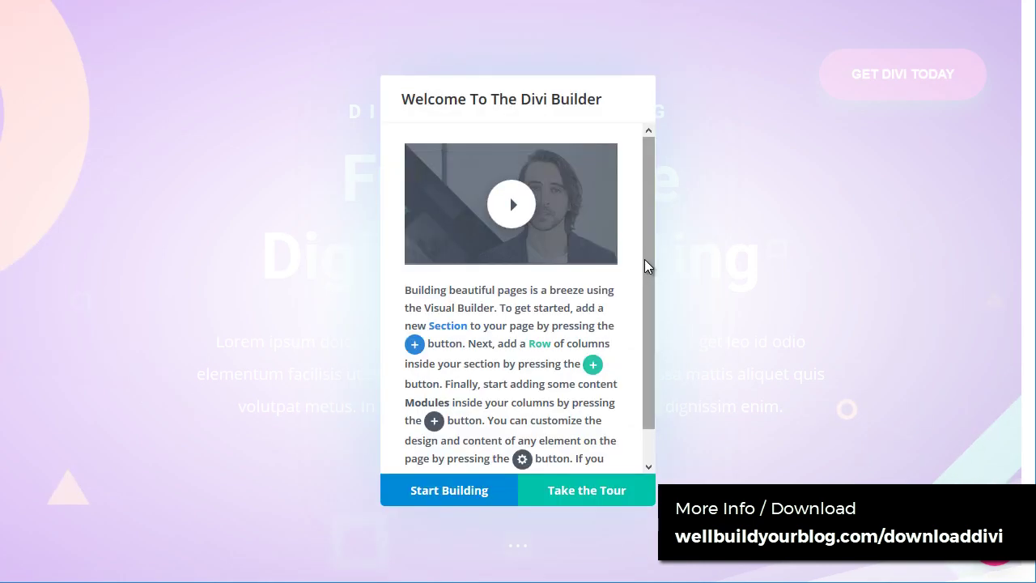
click(417, 491)
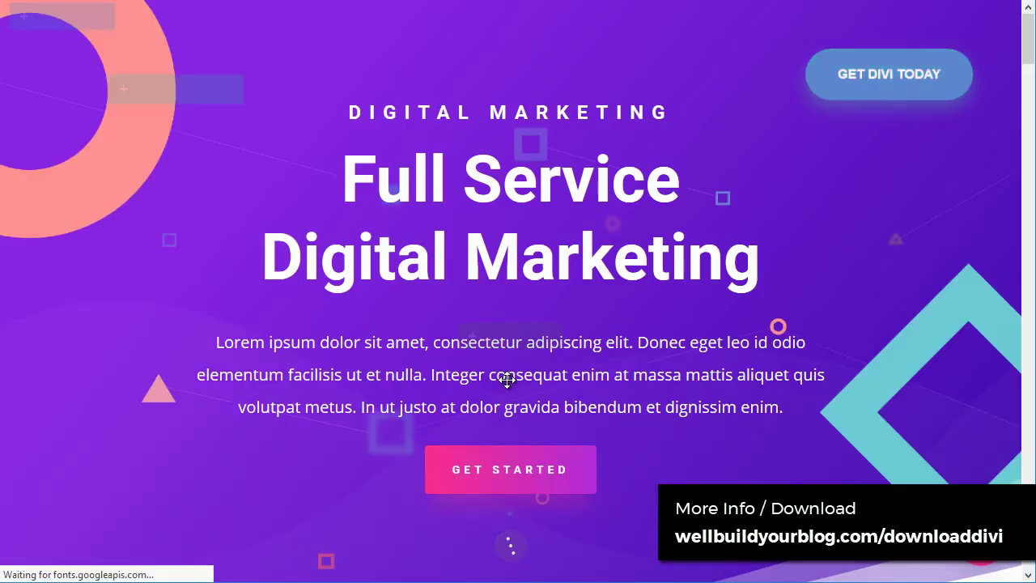
scroll(766, 308, down, 3)
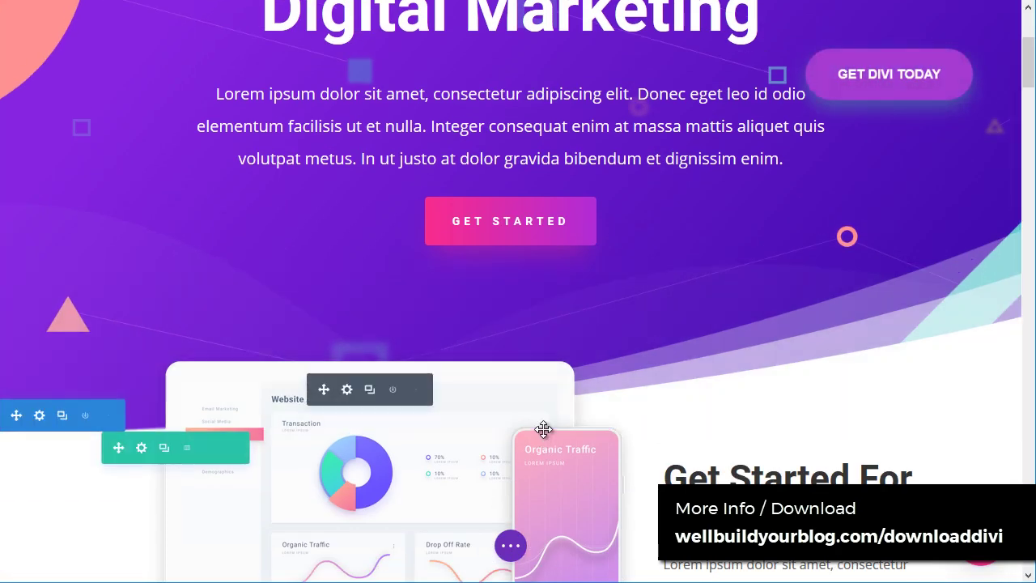
Step: Drag the hero section's bottom padding and a row's top padding to test resizing
drag(581, 284, 585, 243)
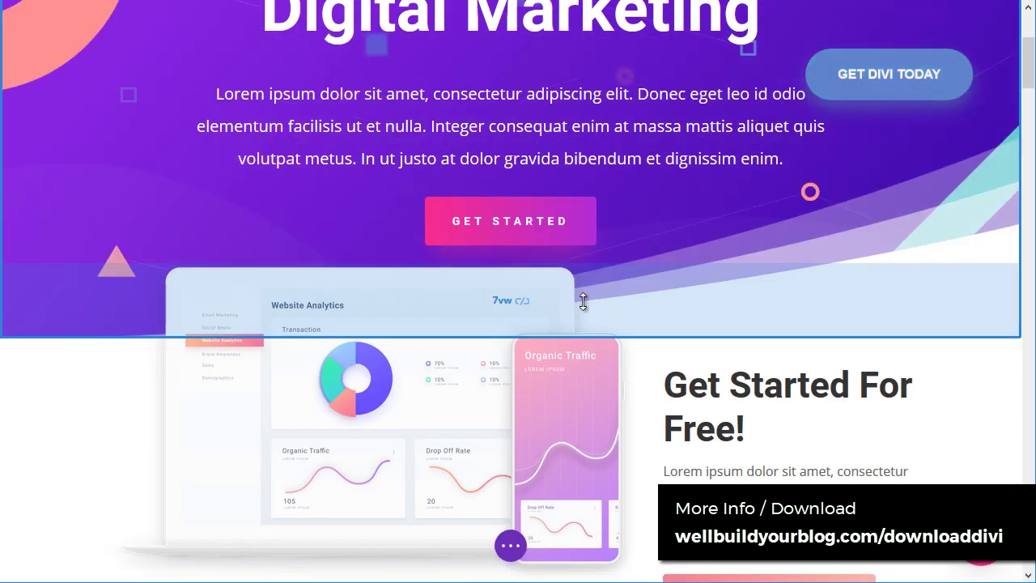
scroll(540, 331, down, 4)
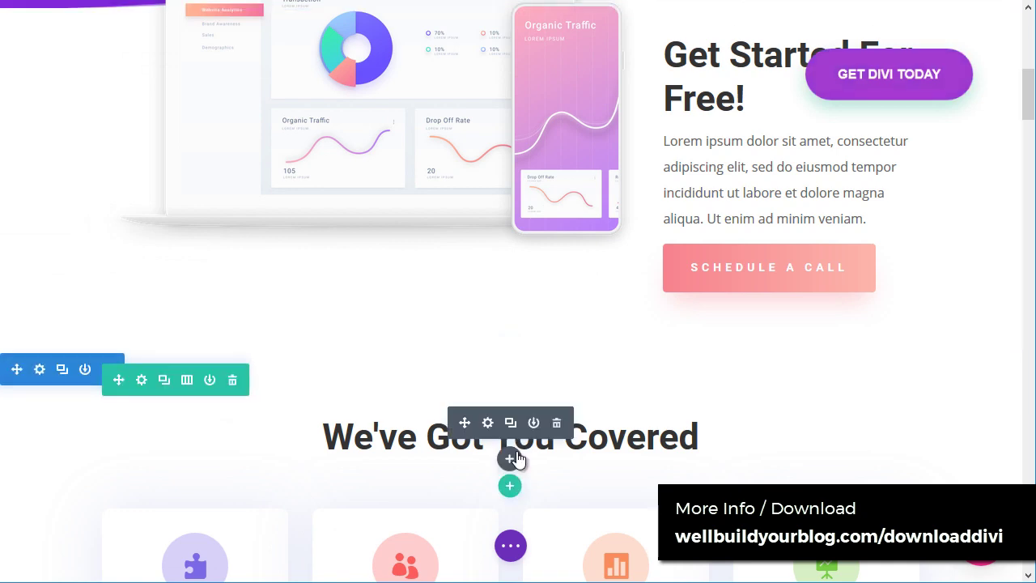
scroll(510, 389, down, 2)
drag(511, 328, 534, 350)
scroll(595, 413, up, 7)
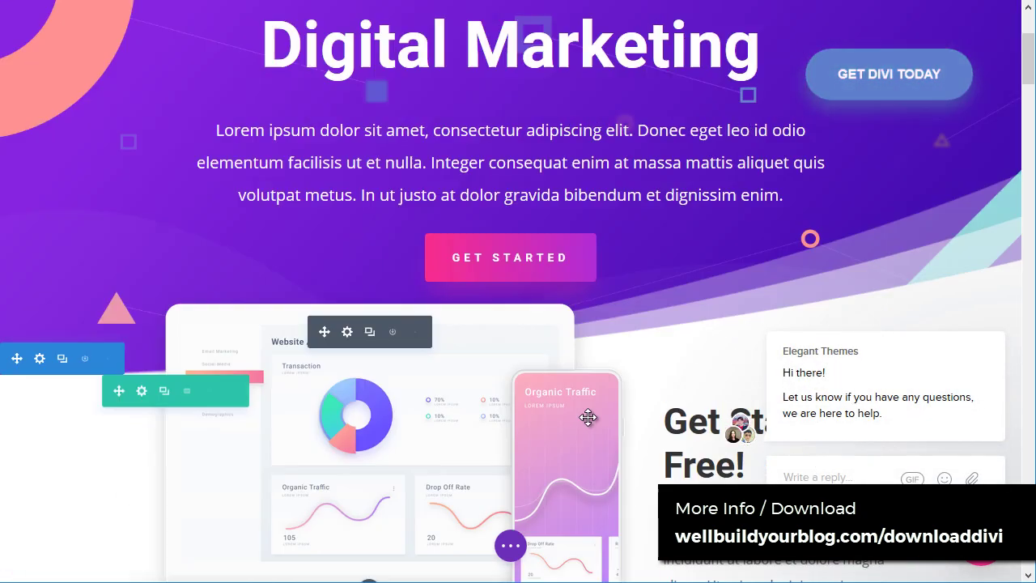